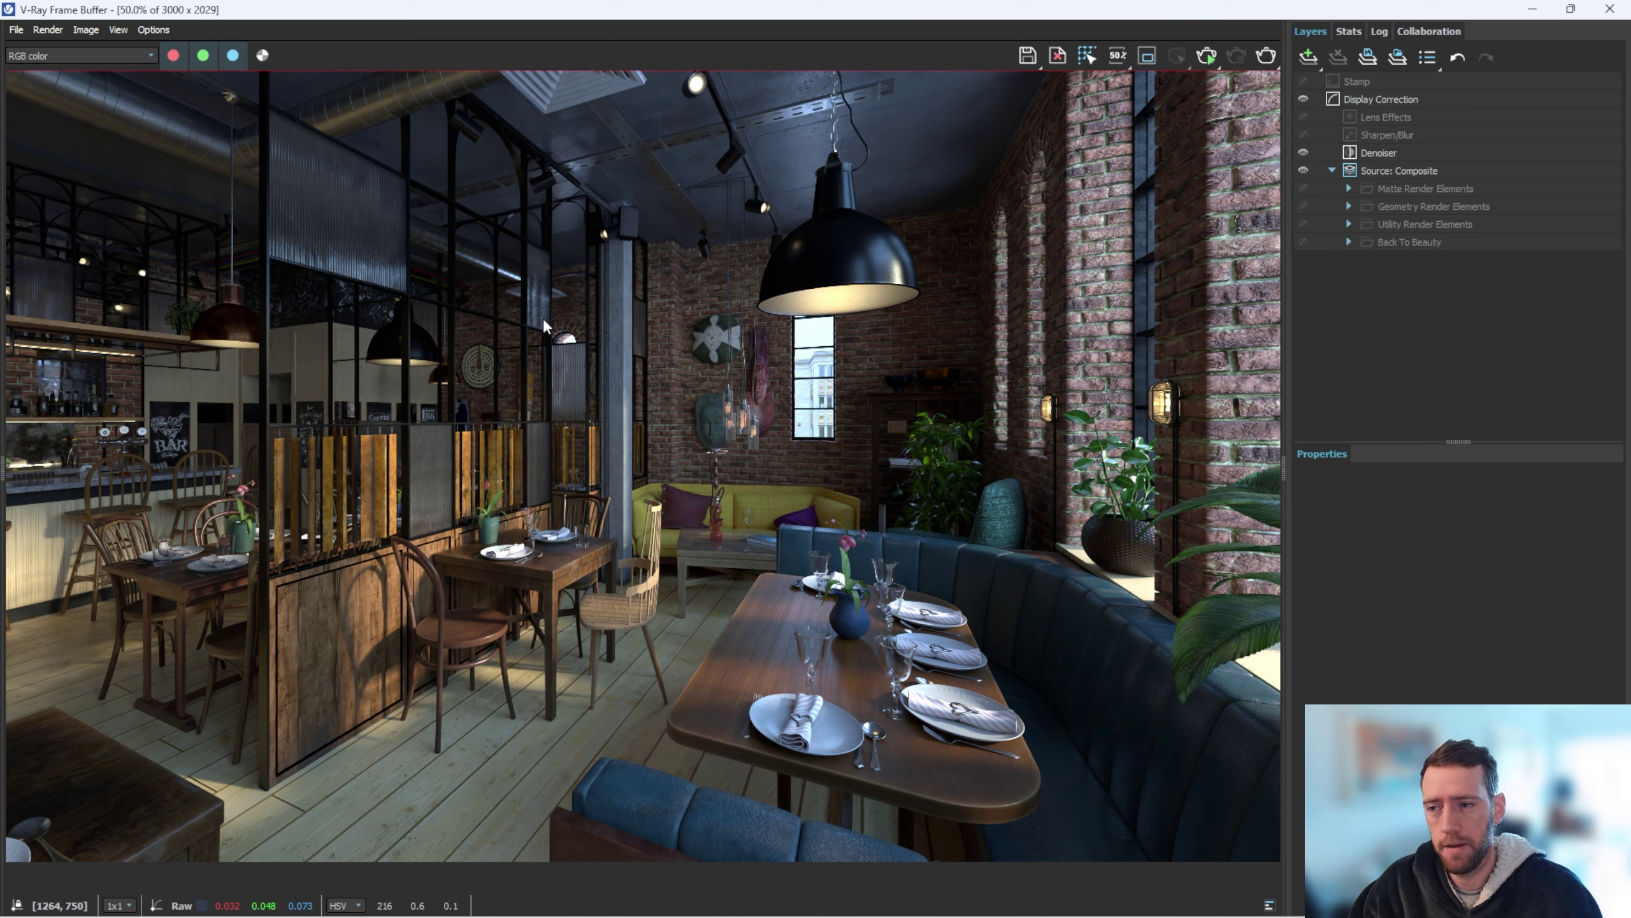
Step: Minimize the frame buffer and open the render elements list in 3ds Max's Render Setup
{"action": "left_click", "coordinate": [119, 53]}
{"action": "left_click", "coordinate": [255, 217]}
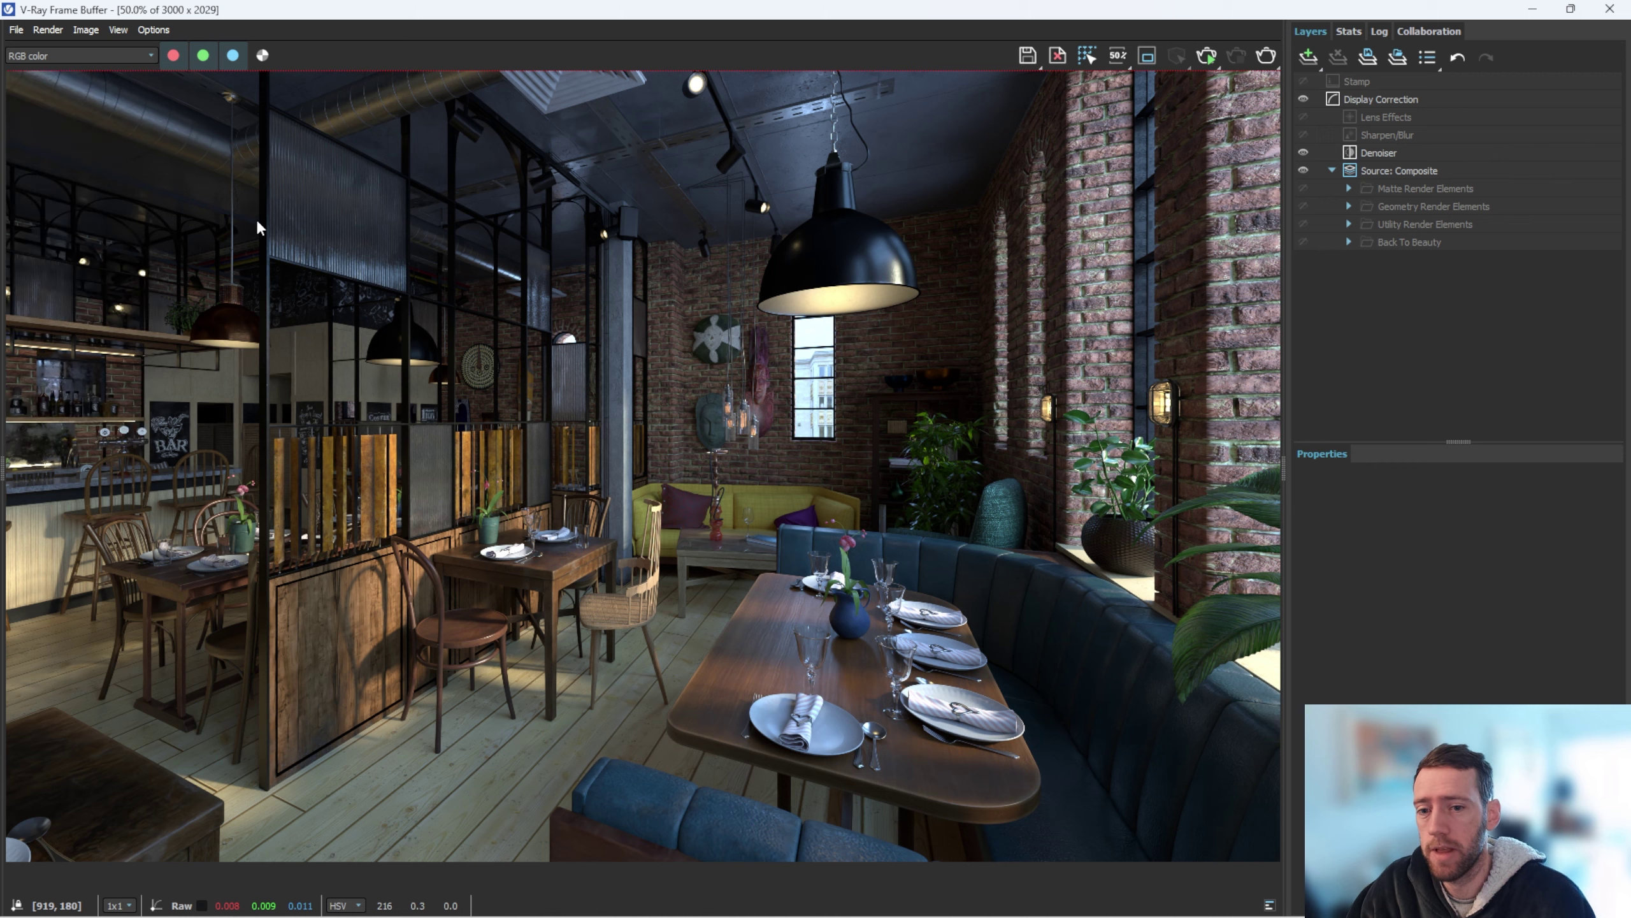
{"action": "left_click", "coordinate": [1533, 8]}
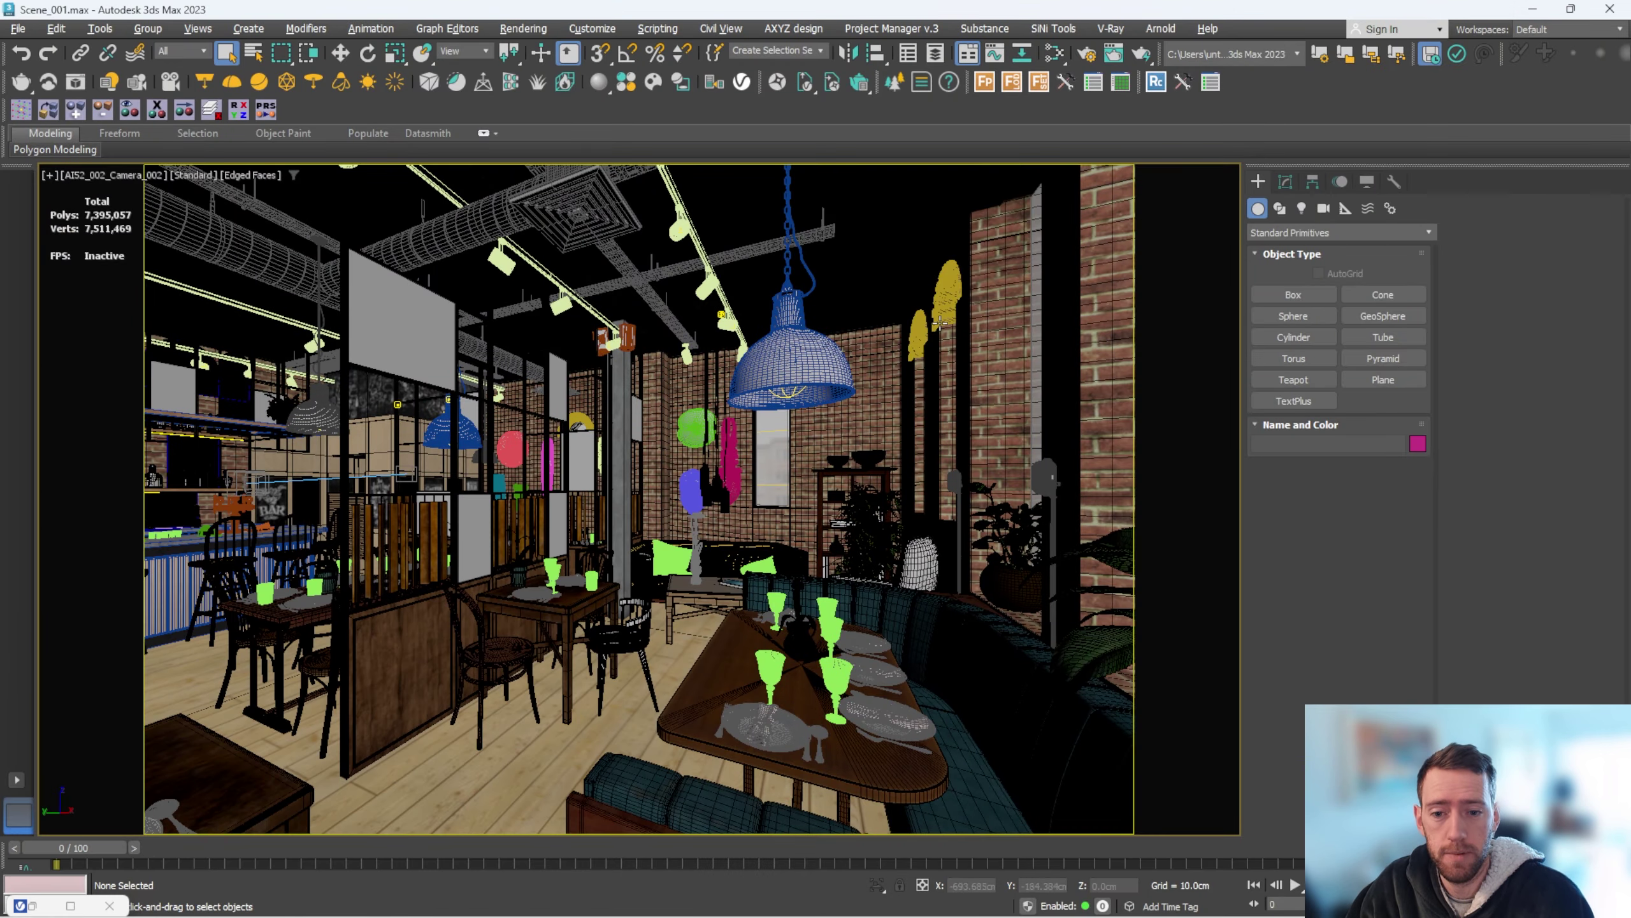
{"action": "left_click", "coordinate": [1086, 53]}
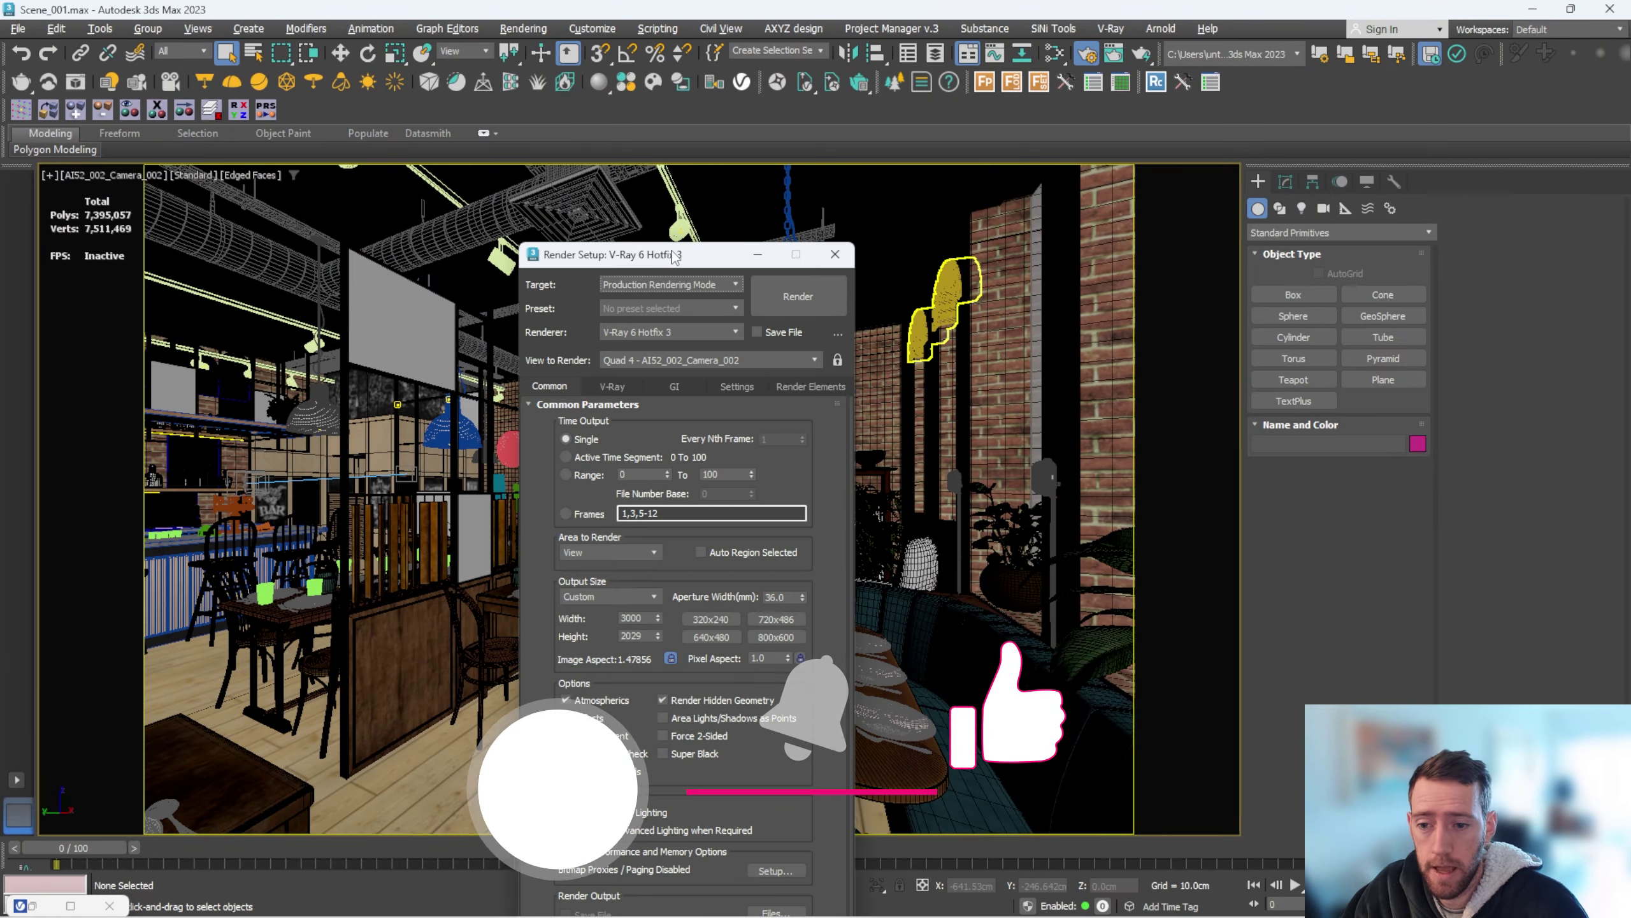
{"action": "left_click", "coordinate": [822, 205]}
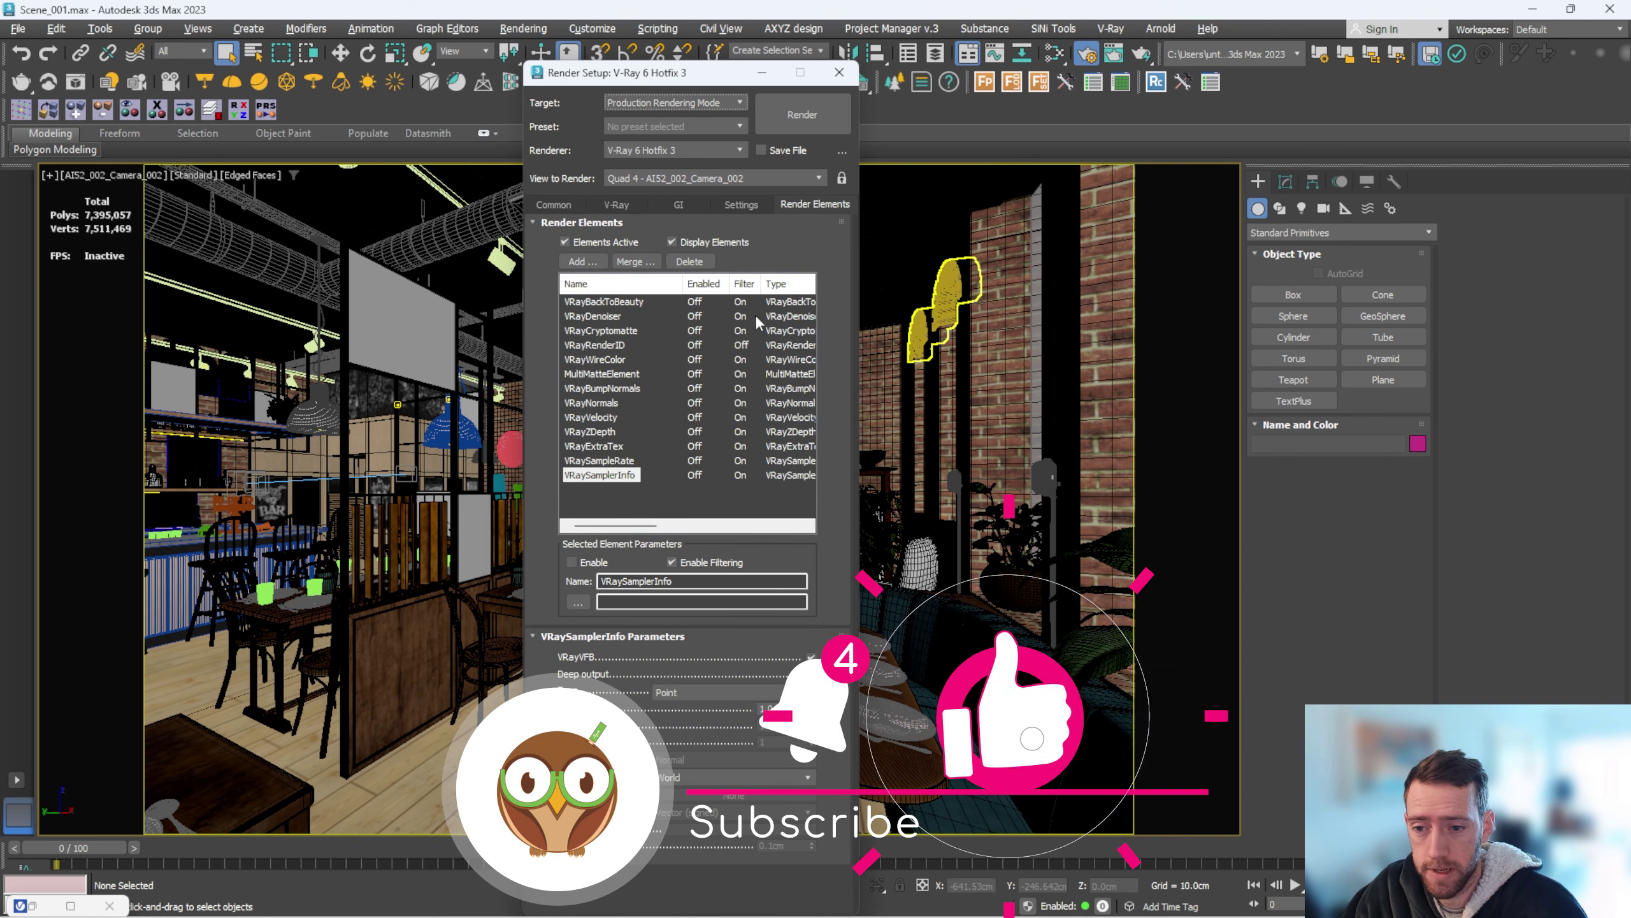
Step: Select VRayBackToBeauty, find the same element among the addable render elements, and cancel without adding it
{"action": "left_click", "coordinate": [593, 303]}
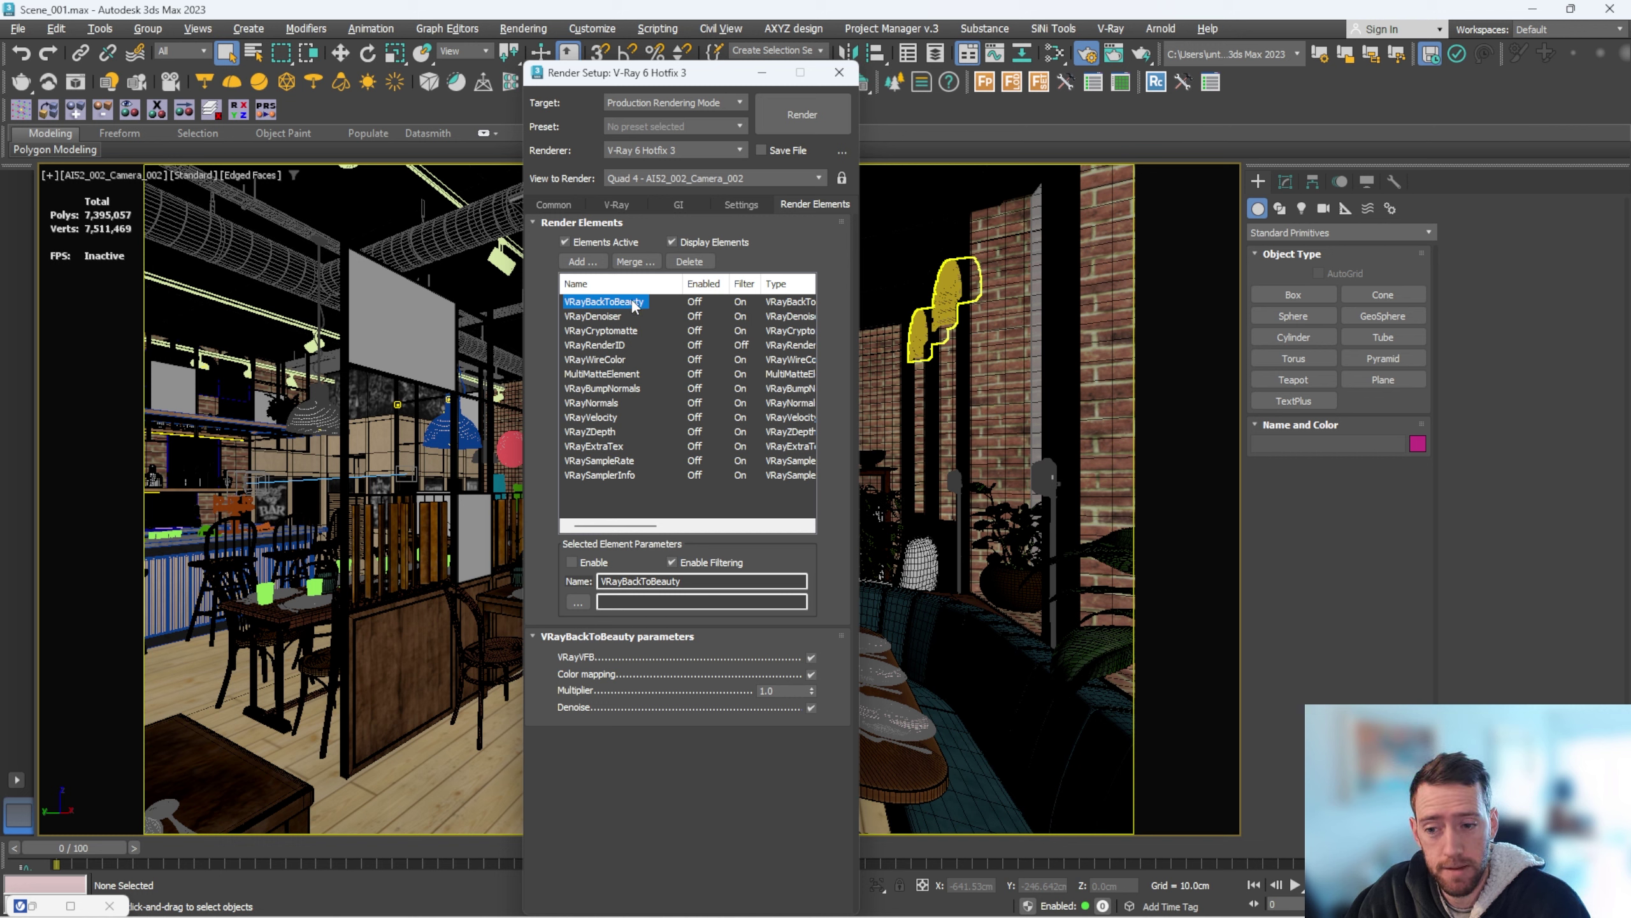
{"action": "left_click", "coordinate": [581, 261]}
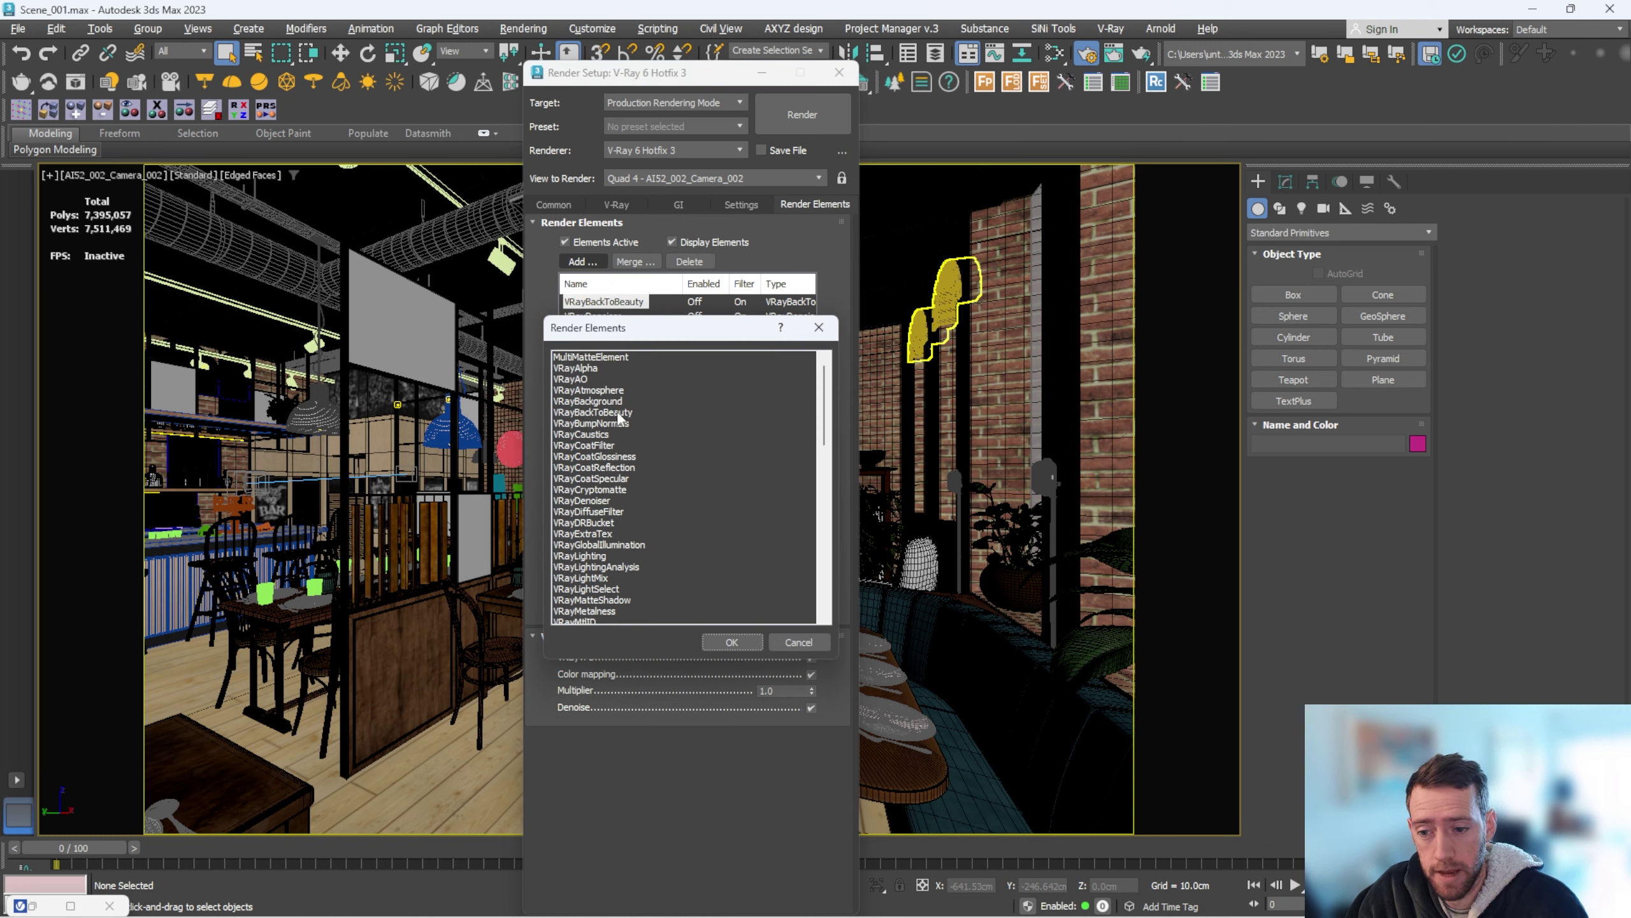
{"action": "left_click", "coordinate": [591, 413]}
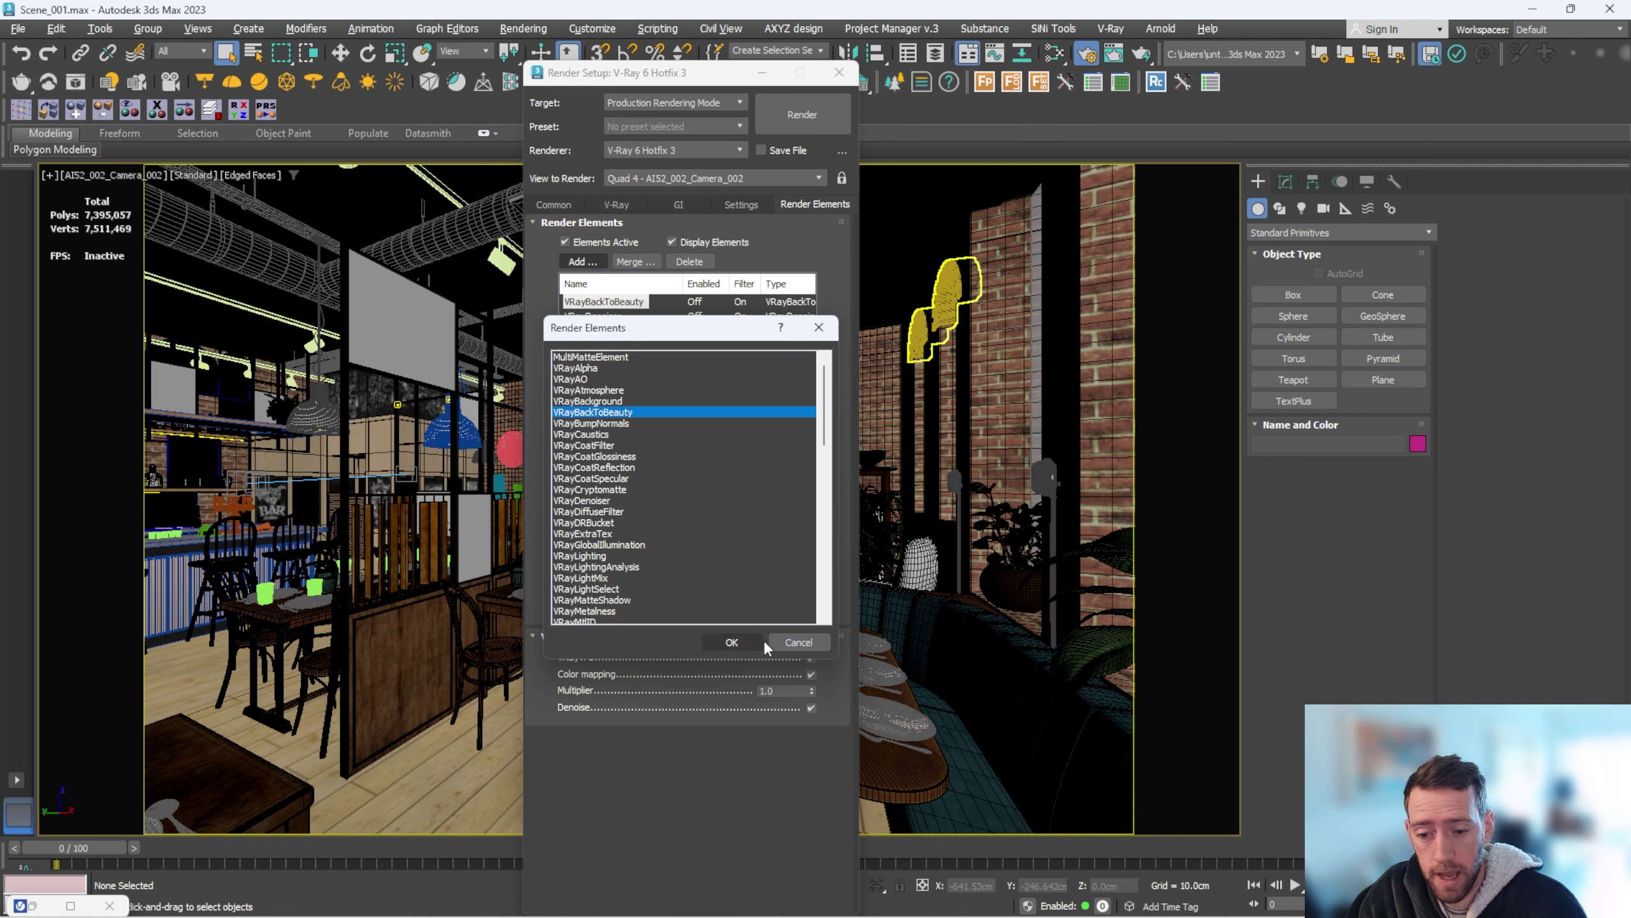
{"action": "left_click", "coordinate": [799, 641]}
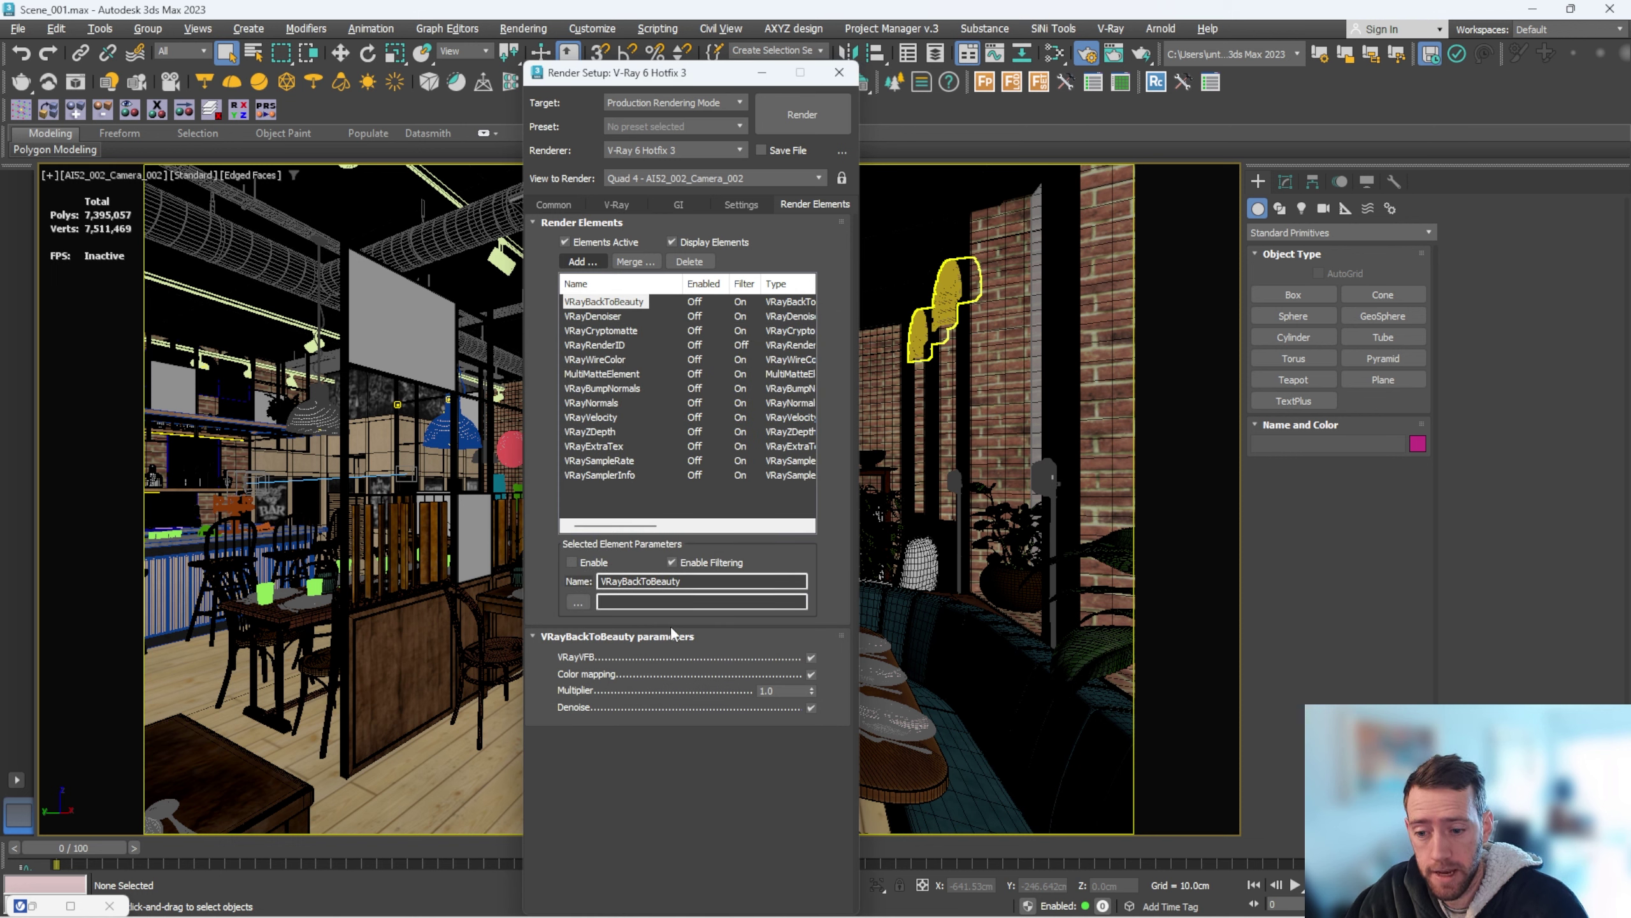
Step: View the parameters of several listed render elements, including VRayRenderID and VRayBackToBeauty
{"action": "left_click", "coordinate": [601, 314]}
{"action": "left_click", "coordinate": [608, 335]}
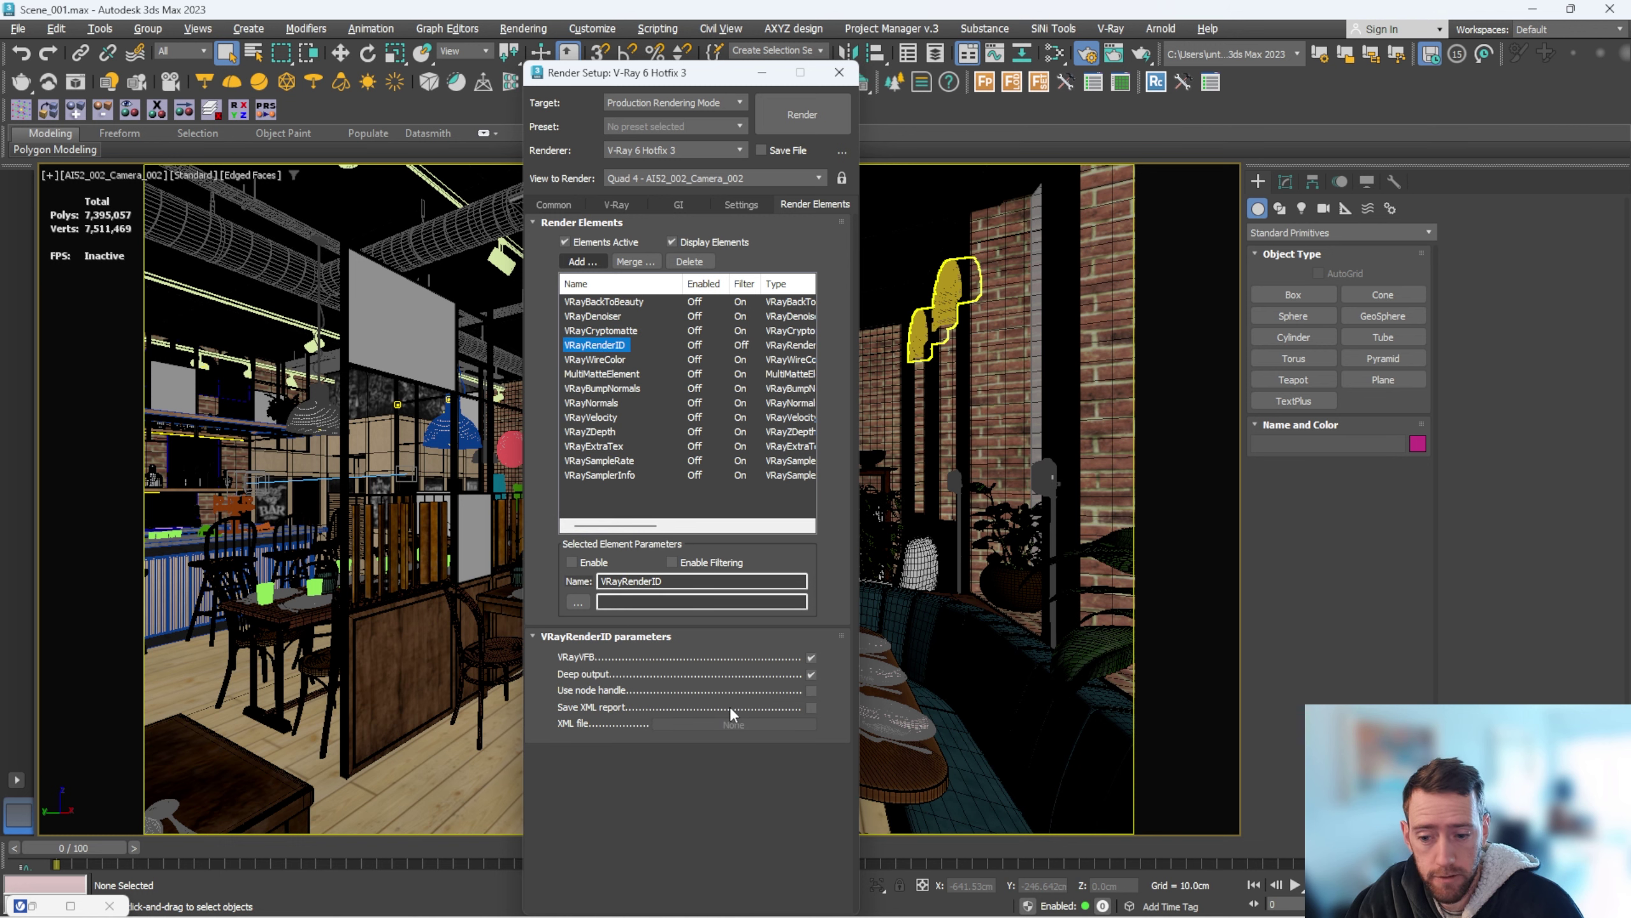
{"action": "left_click", "coordinate": [605, 302]}
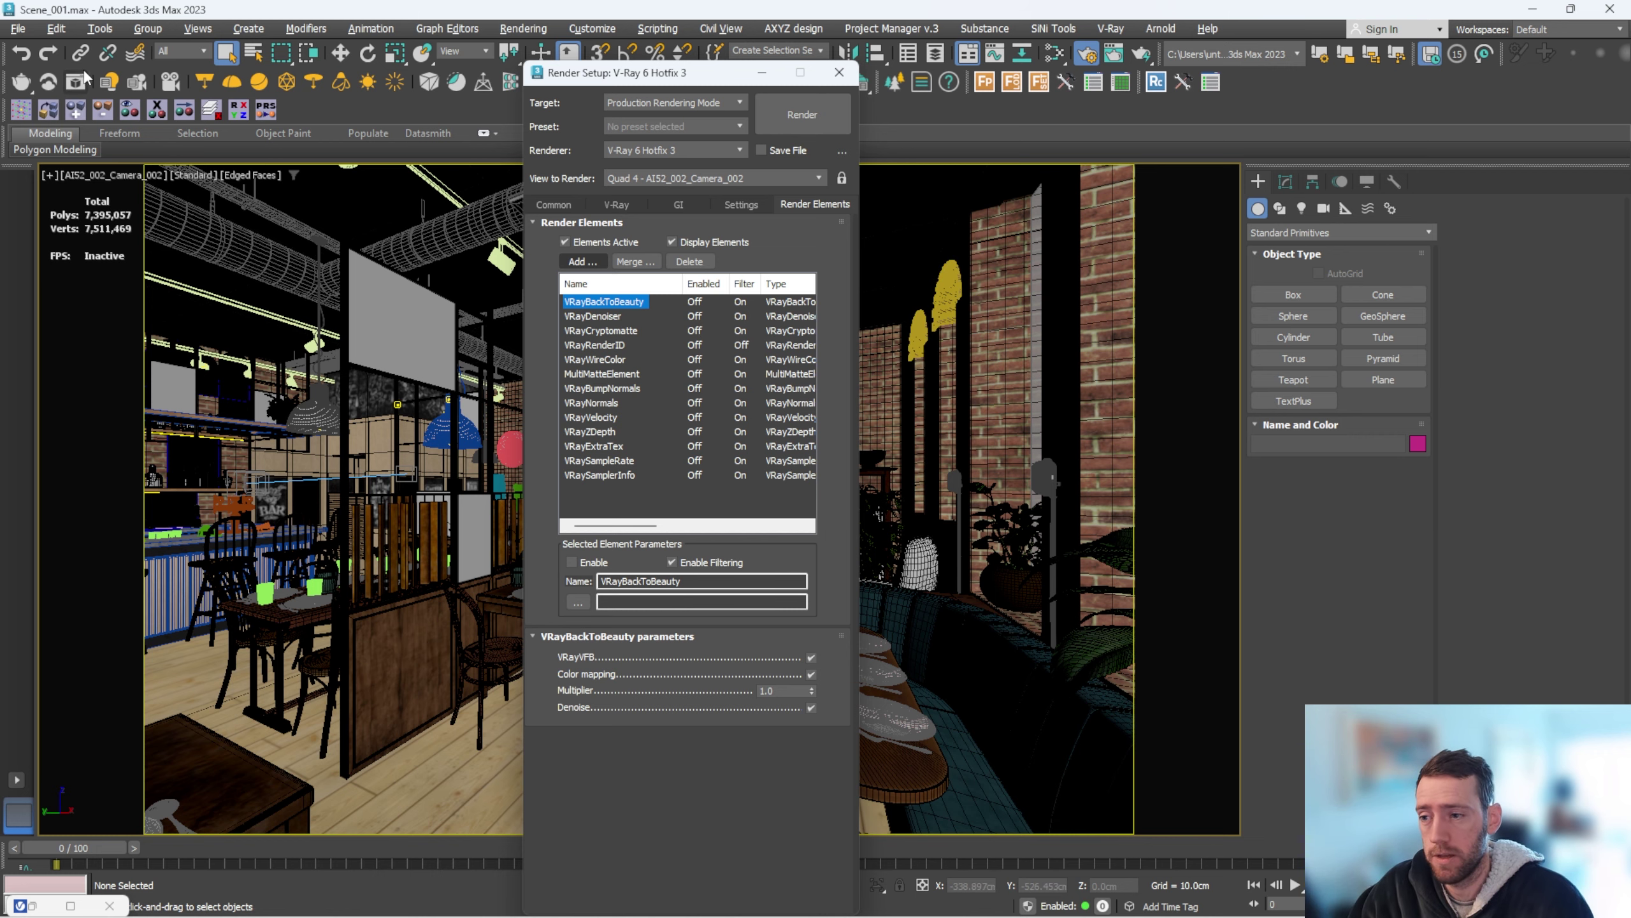
Step: Reopen the V-Ray Frame Buffer and view its list of rendered channels, staying on RGB color
{"action": "left_click", "coordinate": [79, 84]}
{"action": "left_click", "coordinate": [136, 67]}
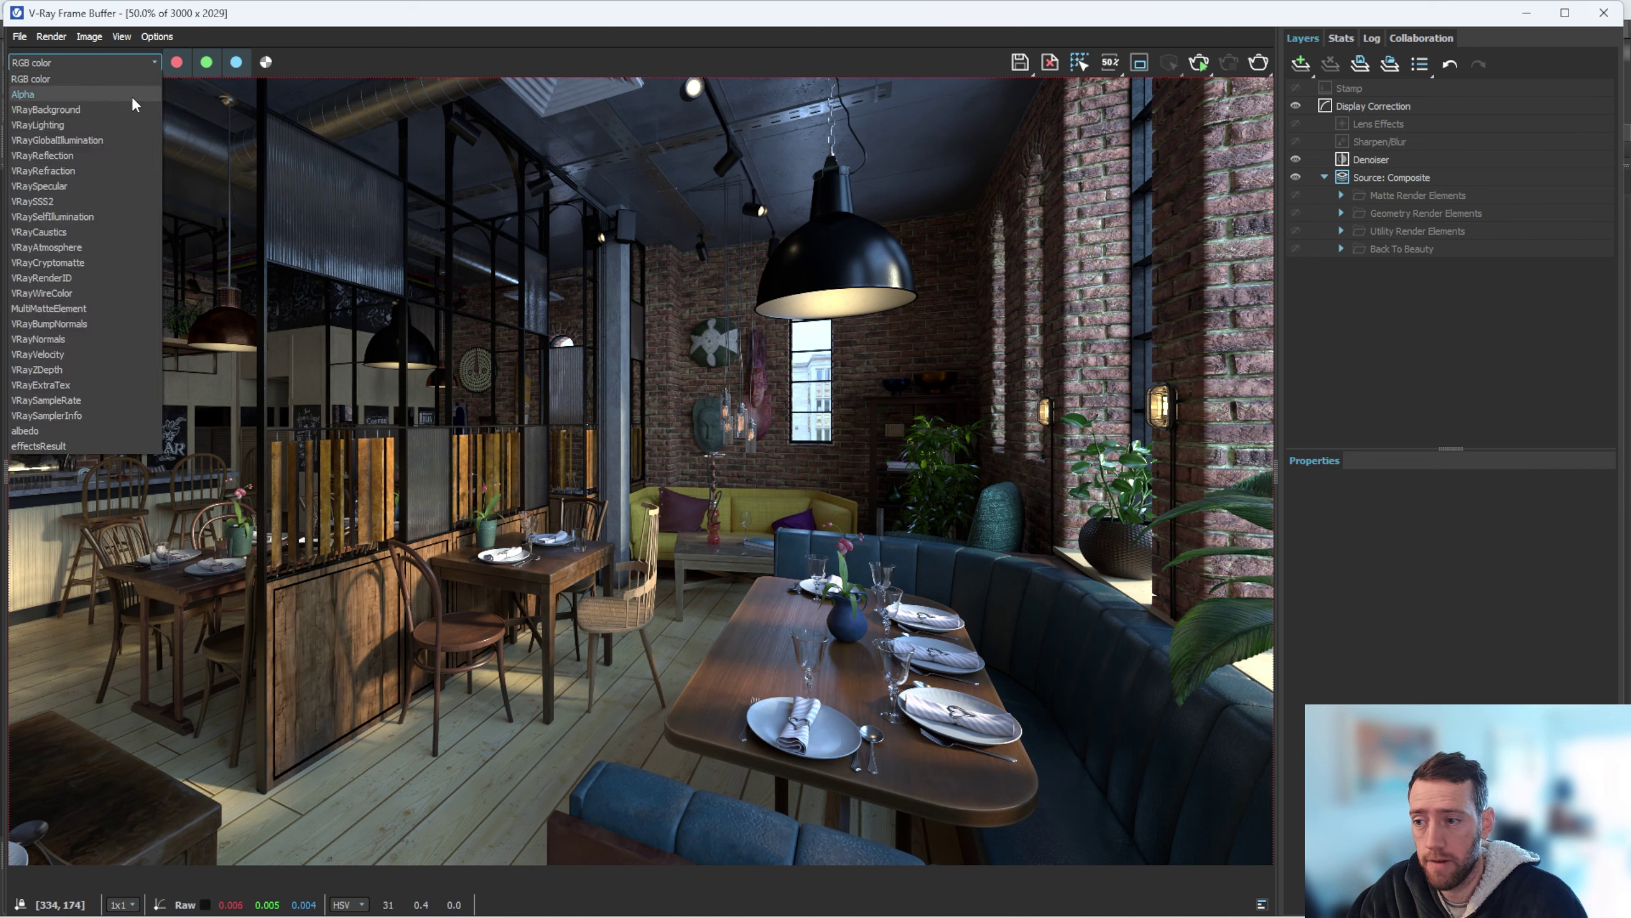
{"action": "left_click", "coordinate": [919, 437]}
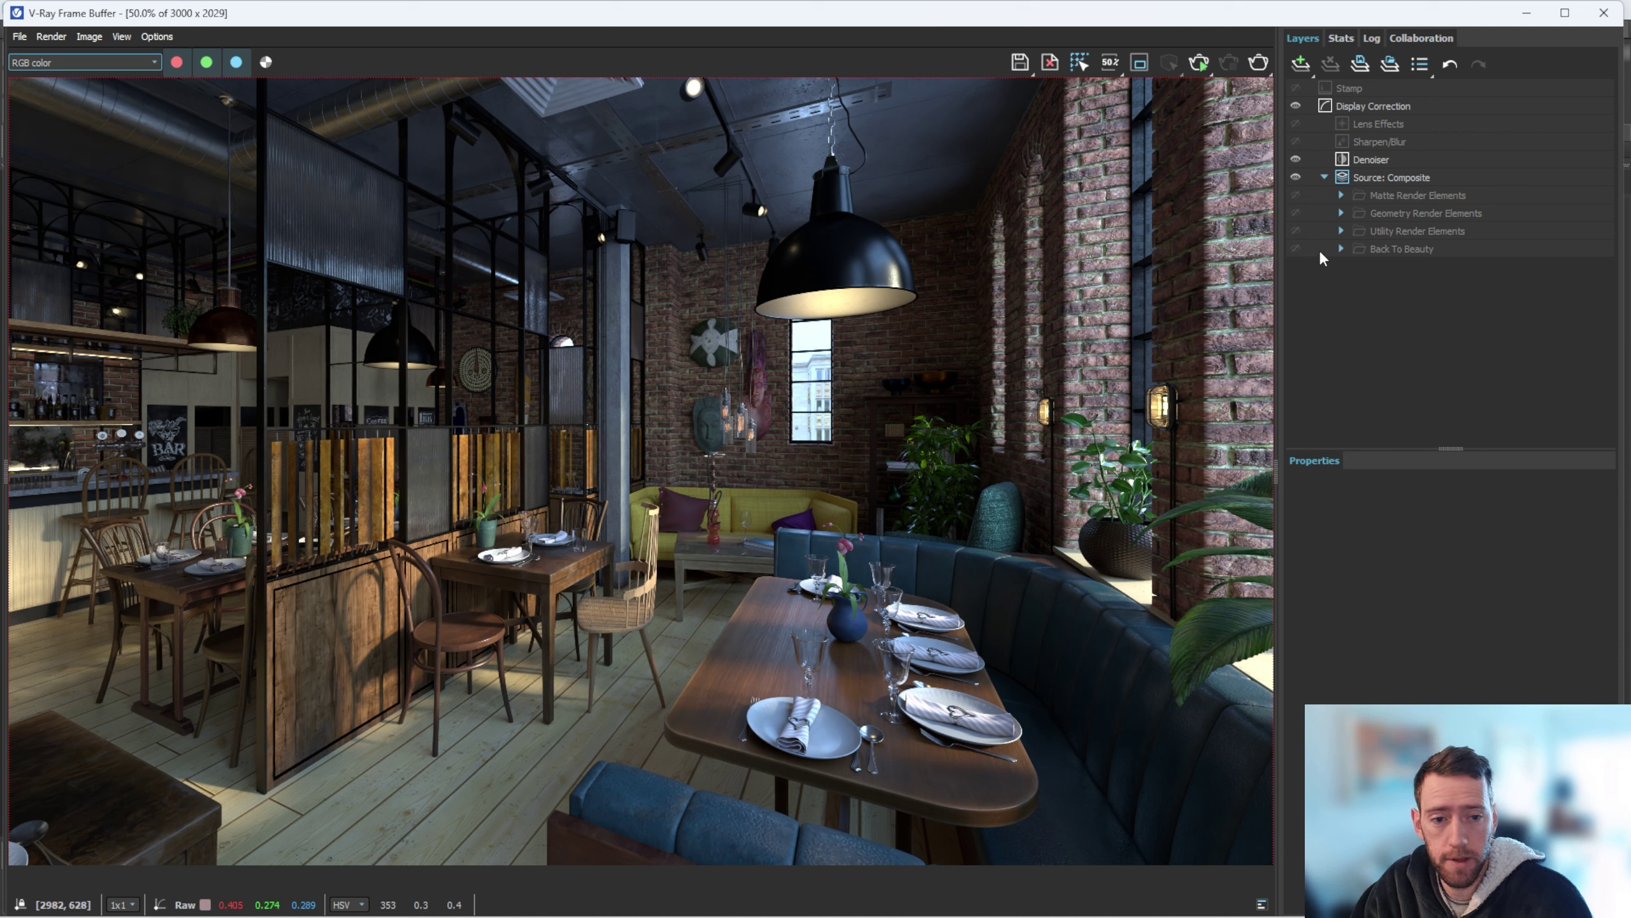
Step: Enable the Back To Beauty group, view its elements, and compare the image with the group off and on
{"action": "left_click", "coordinate": [1295, 246]}
{"action": "left_click", "coordinate": [1341, 246]}
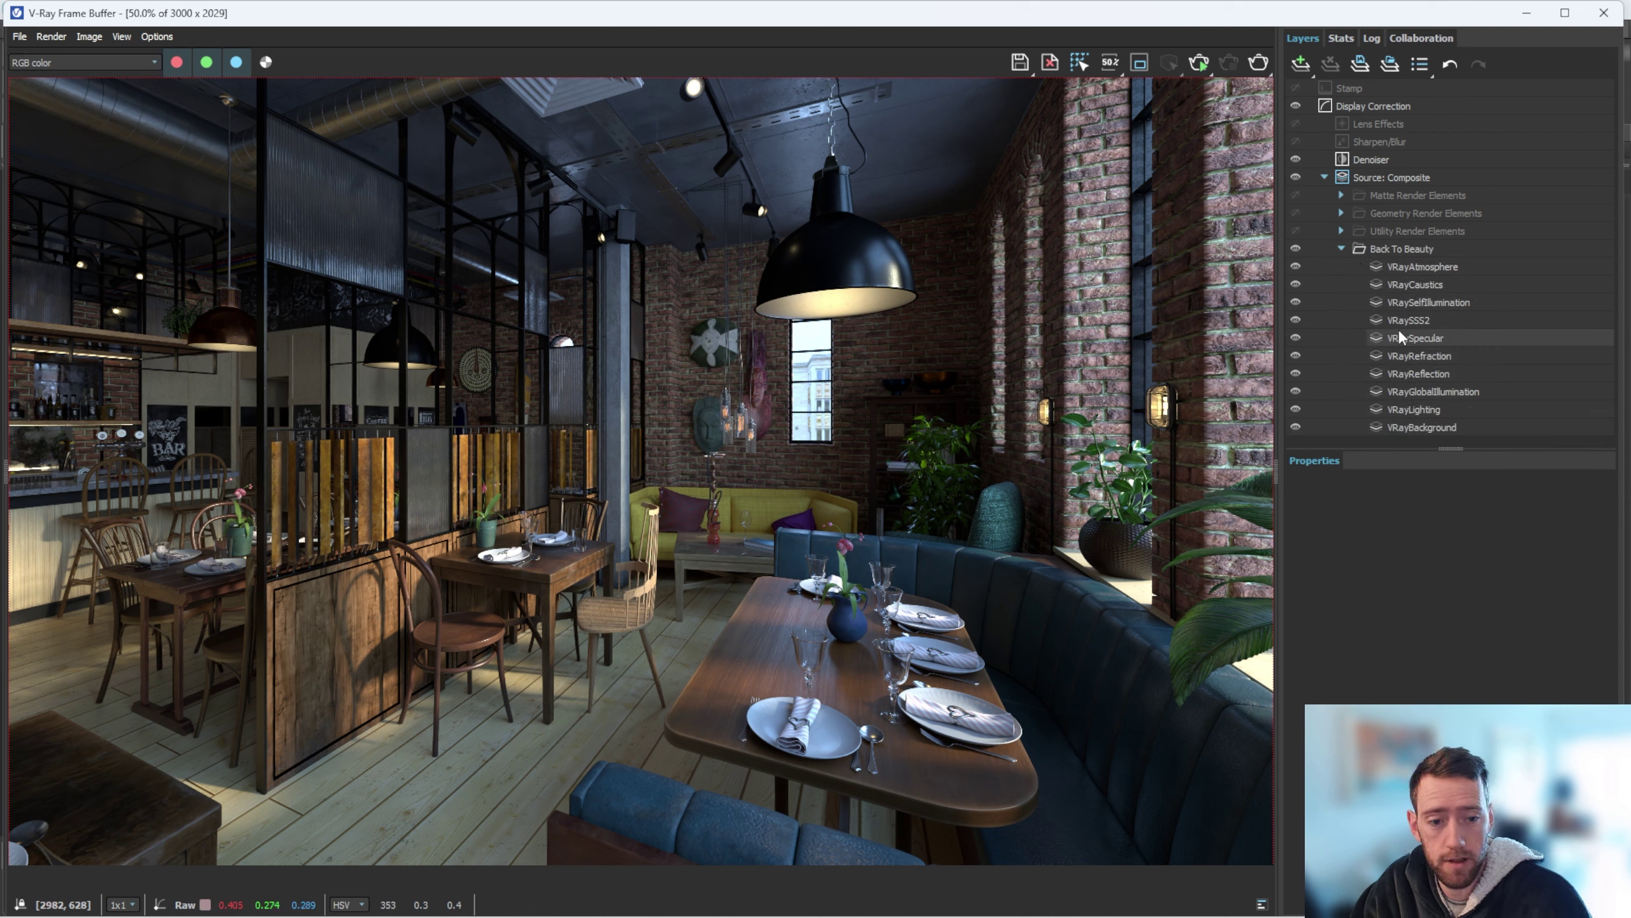
{"action": "left_click", "coordinate": [1296, 248]}
{"action": "left_click", "coordinate": [1295, 248]}
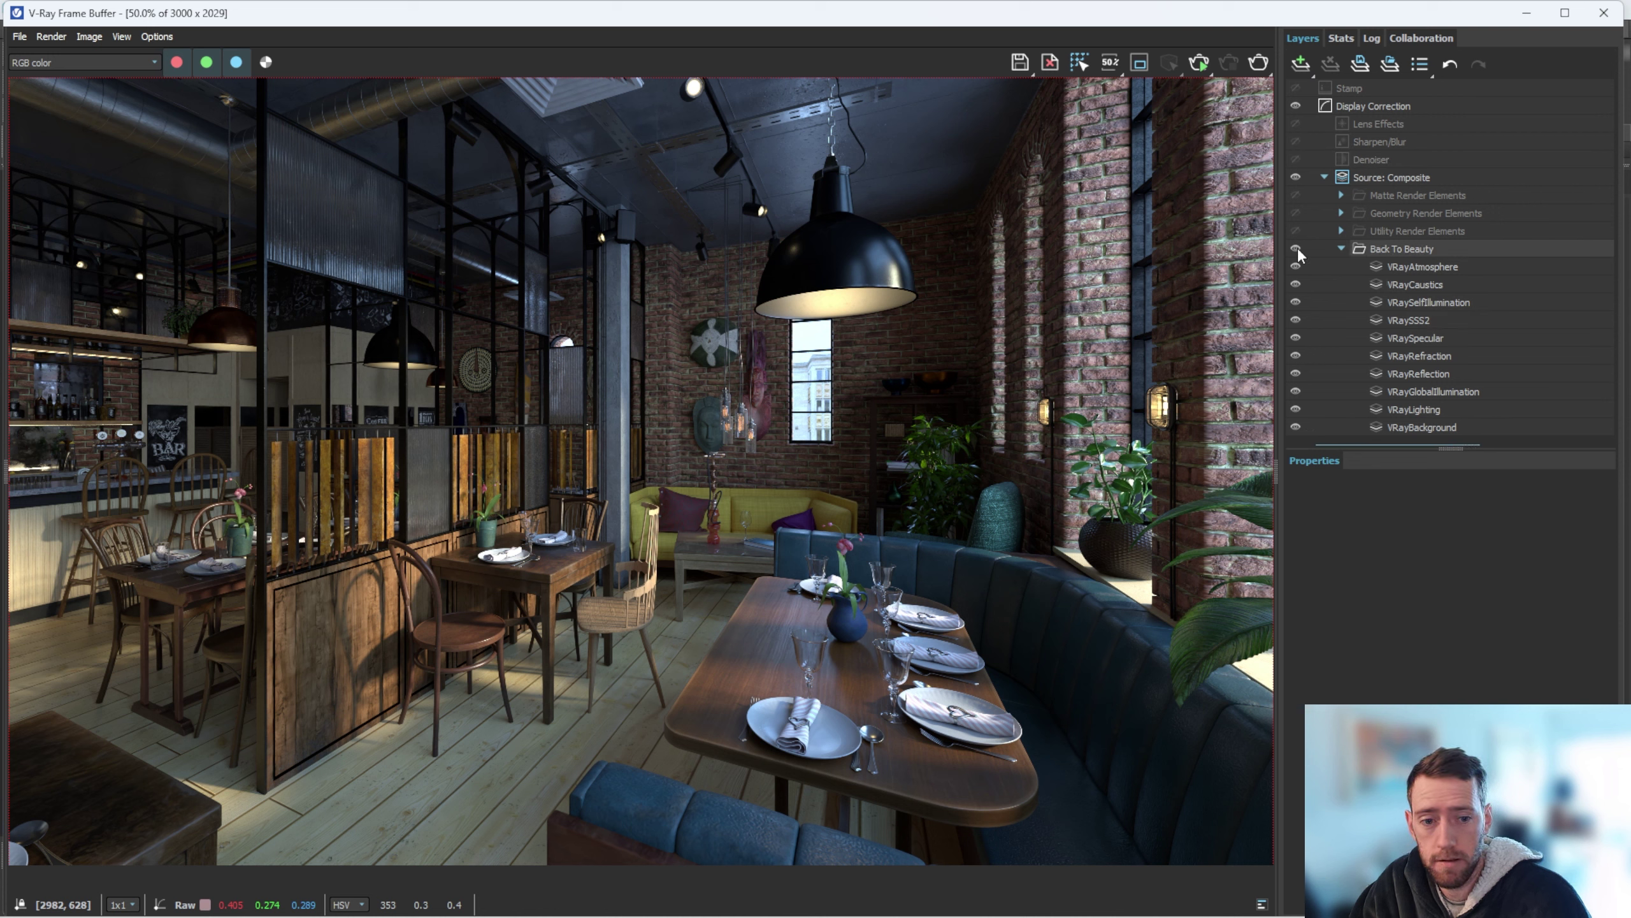
{"action": "left_click", "coordinate": [1296, 248]}
{"action": "left_click", "coordinate": [1296, 248]}
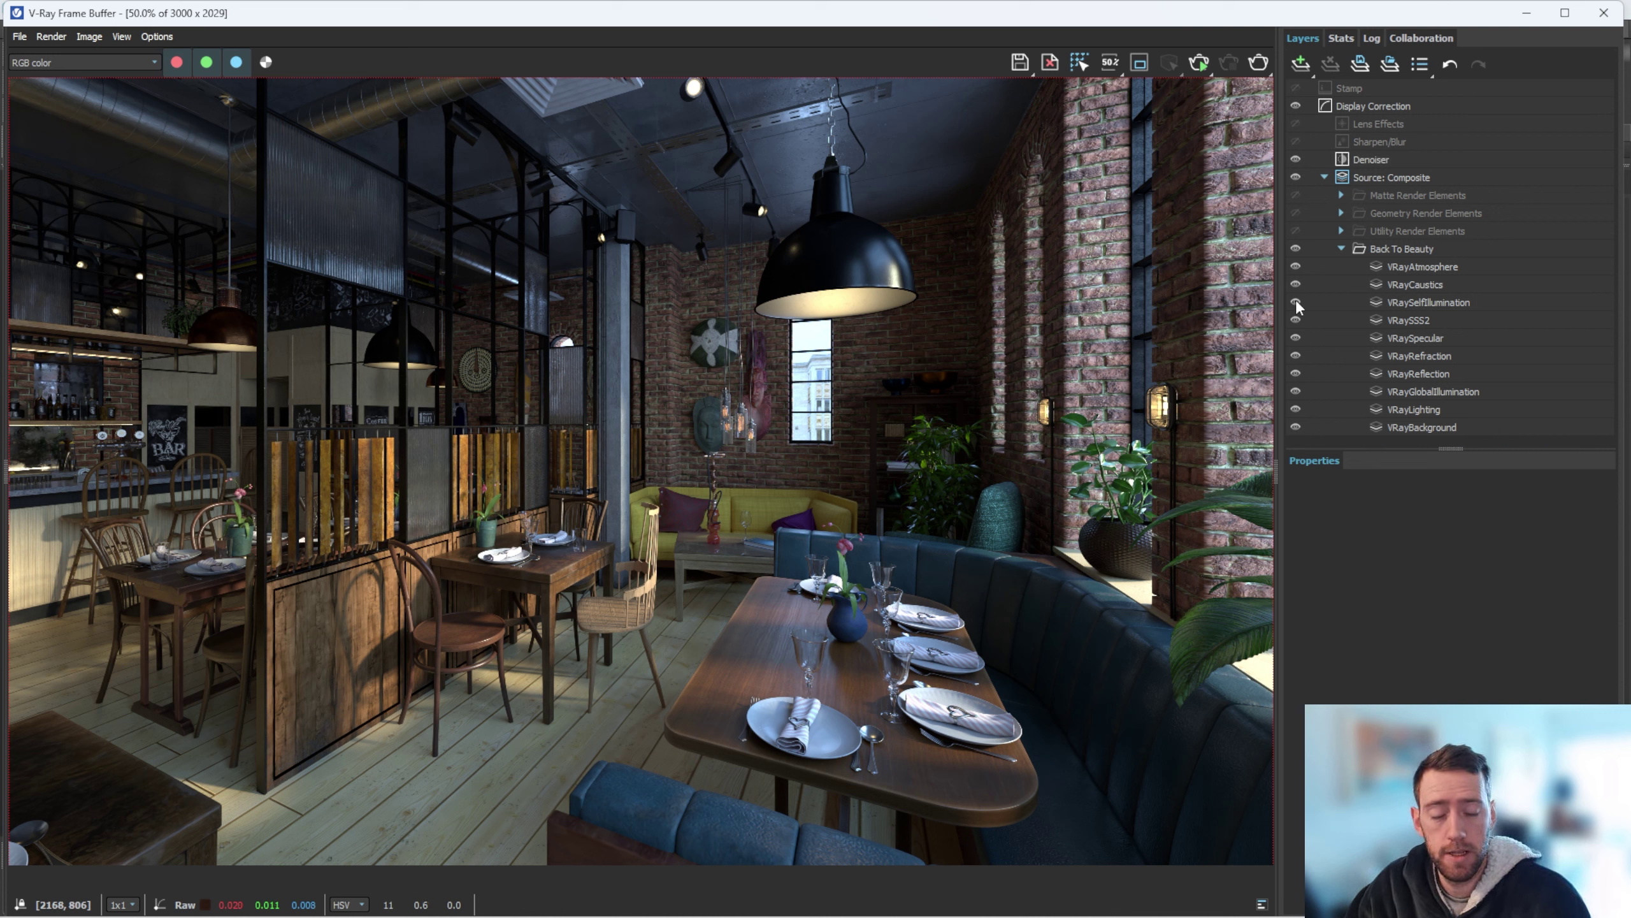
{"action": "left_click", "coordinate": [1341, 249]}
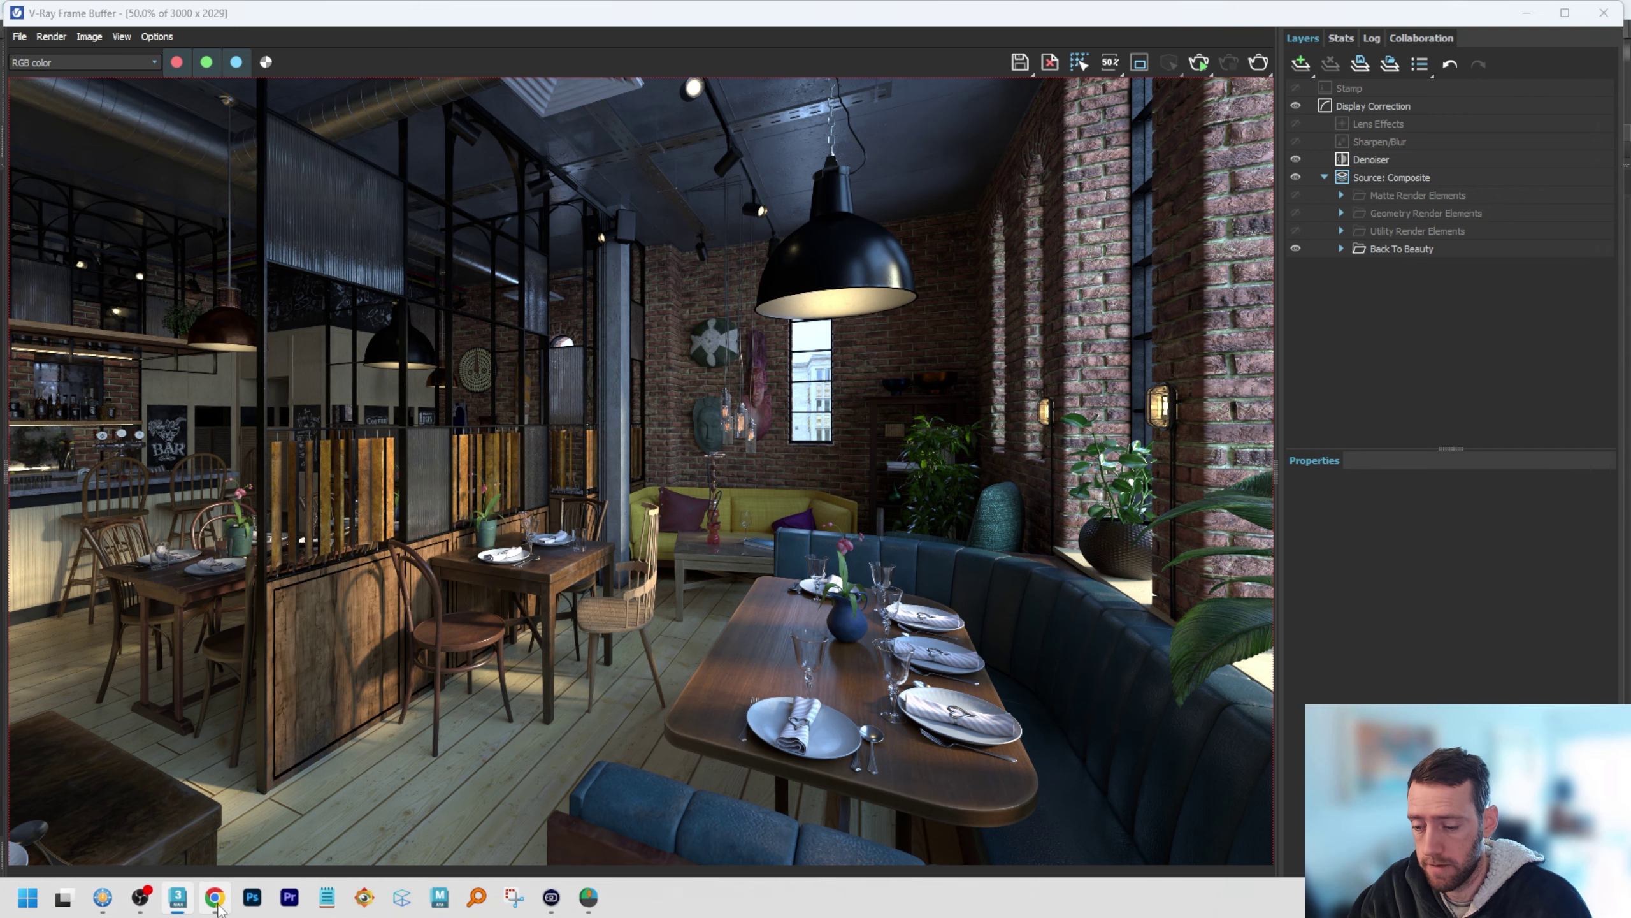
Step: Switch to Chrome to read the Render Elements Sub-groups documentation, and return to the frame buffer
{"action": "left_click", "coordinate": [217, 900]}
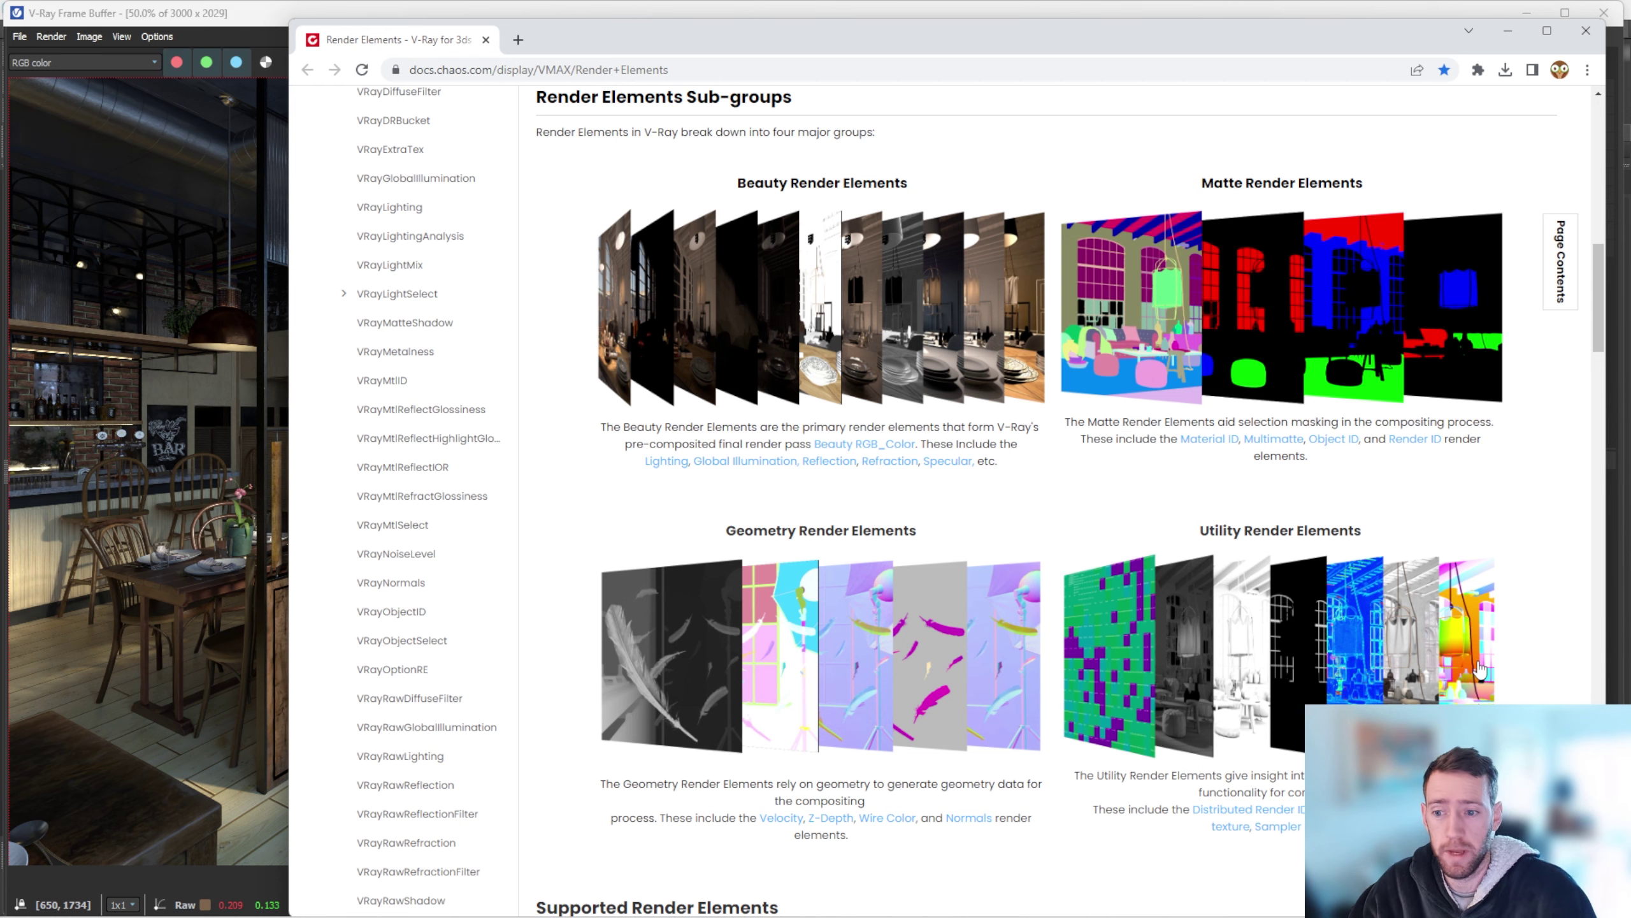
{"action": "key", "text": "alt+Tab"}
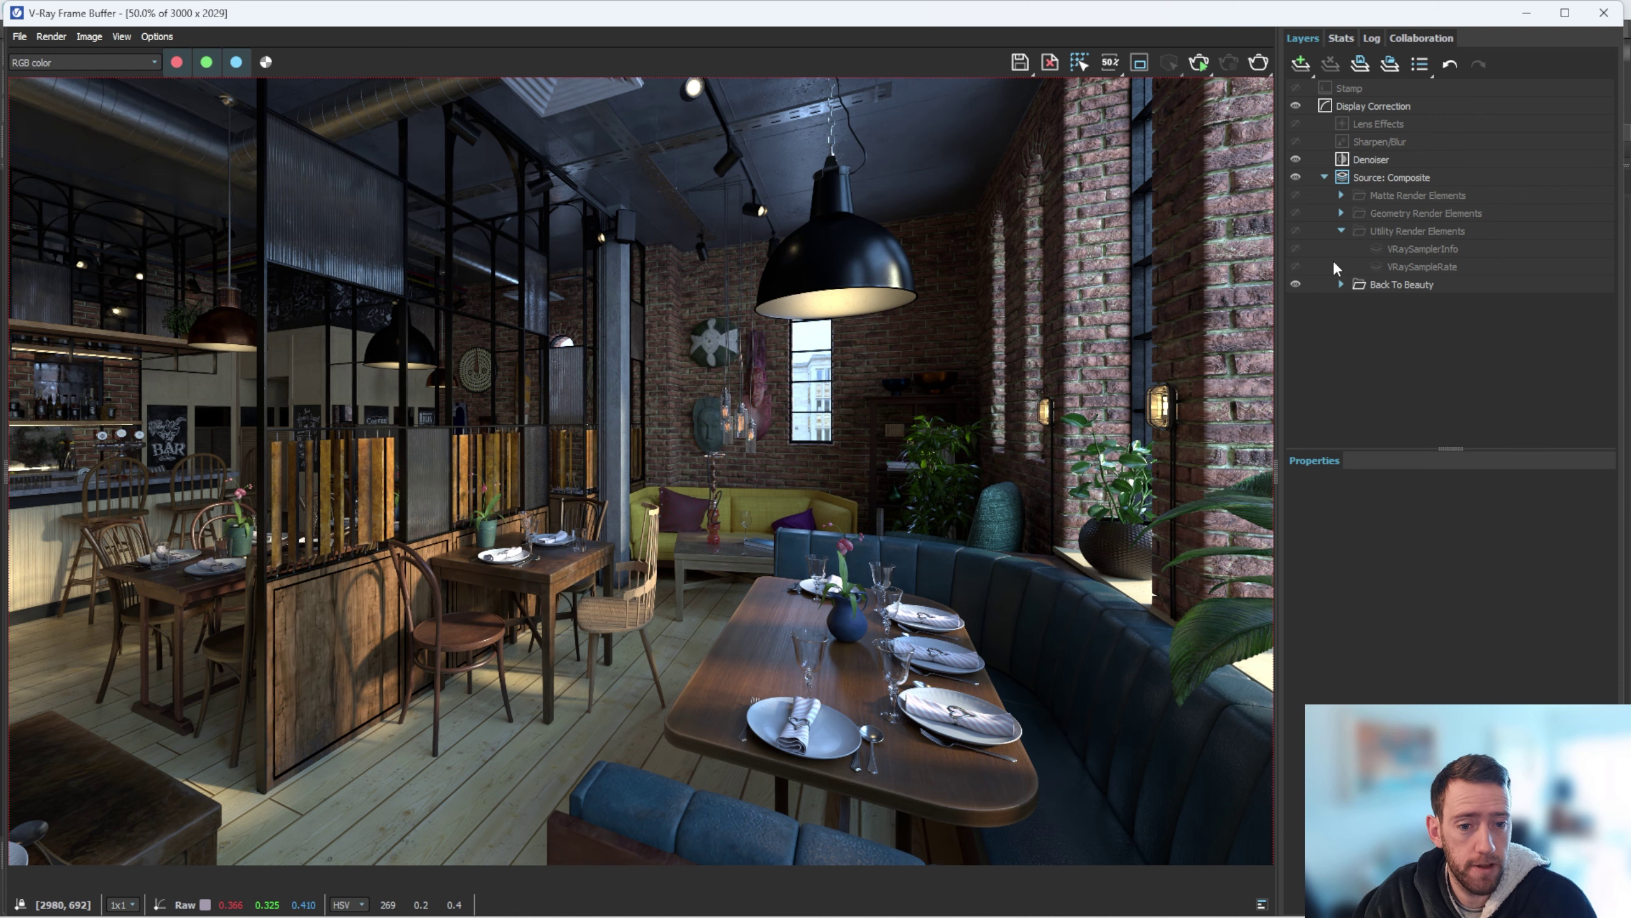
Step: Enable the Utility Render Elements, view VRaySampleRate and VRaySamplerInfo one at a time, and hide and collapse the group
{"action": "left_click", "coordinate": [1296, 231]}
{"action": "left_click", "coordinate": [1295, 266]}
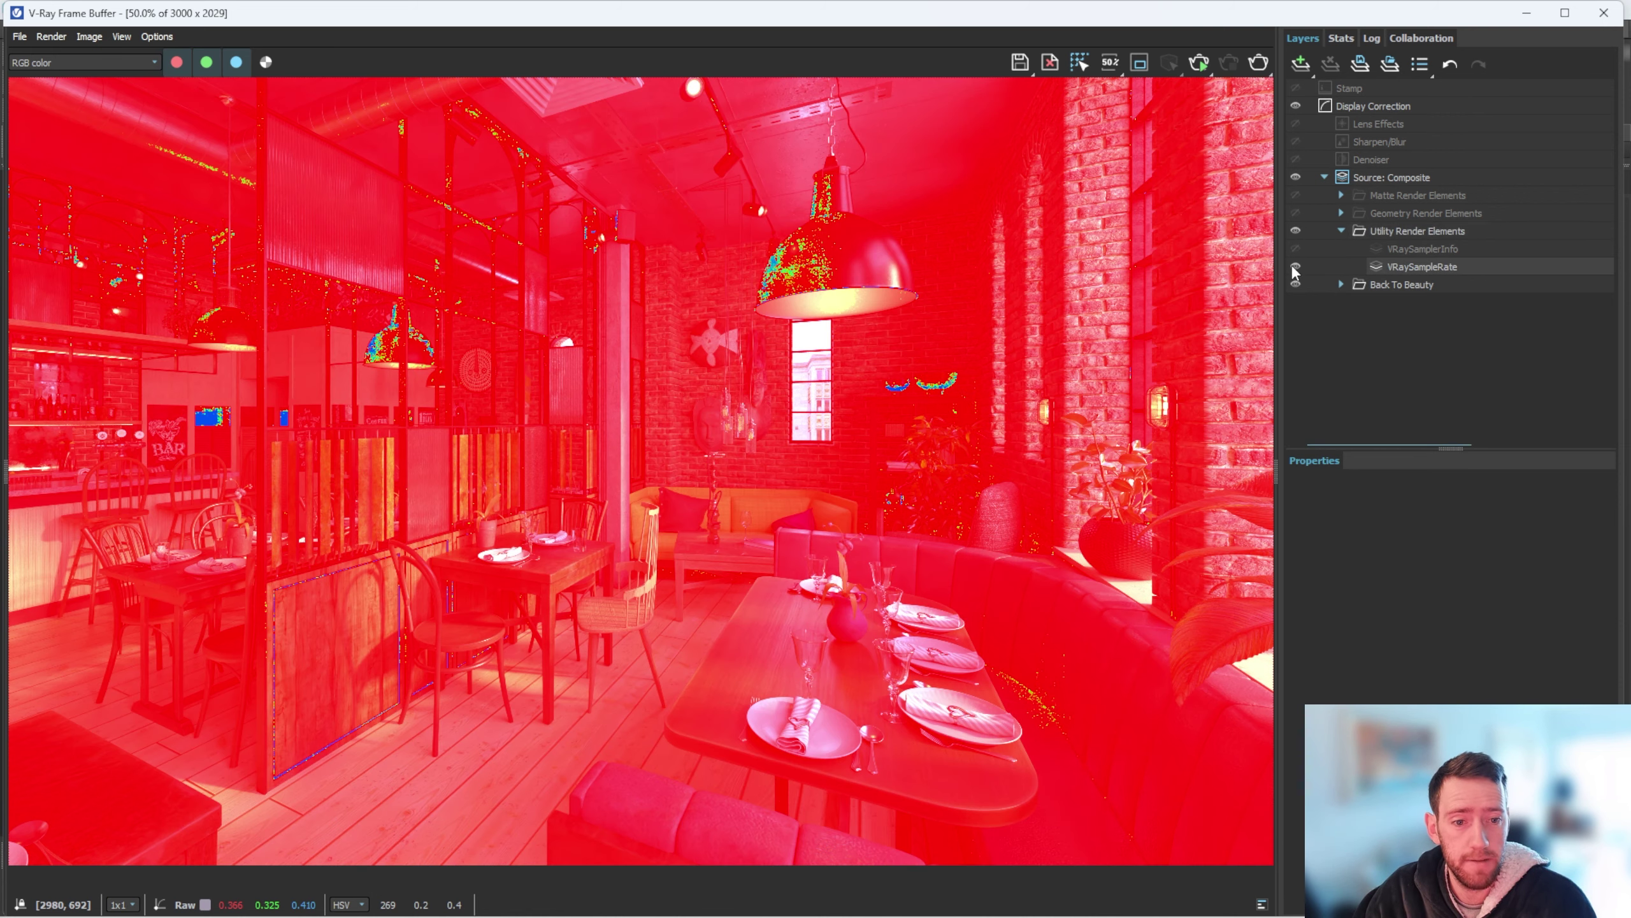
{"action": "left_click", "coordinate": [1292, 265]}
{"action": "left_click", "coordinate": [1295, 249]}
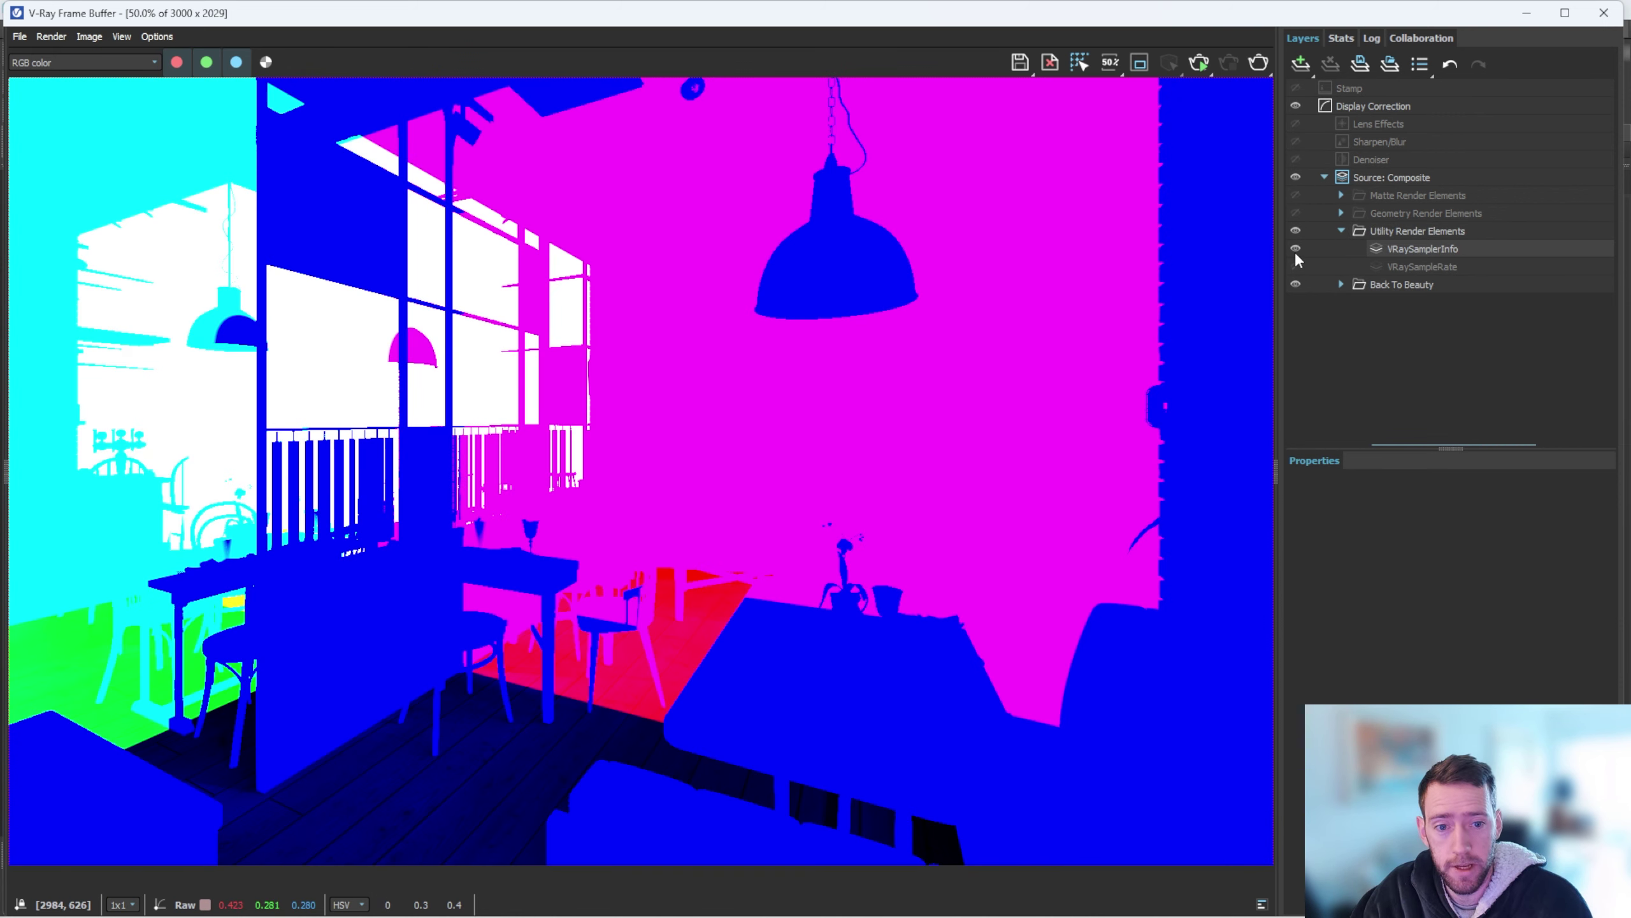
{"action": "left_click", "coordinate": [1295, 255]}
{"action": "left_click", "coordinate": [1295, 266]}
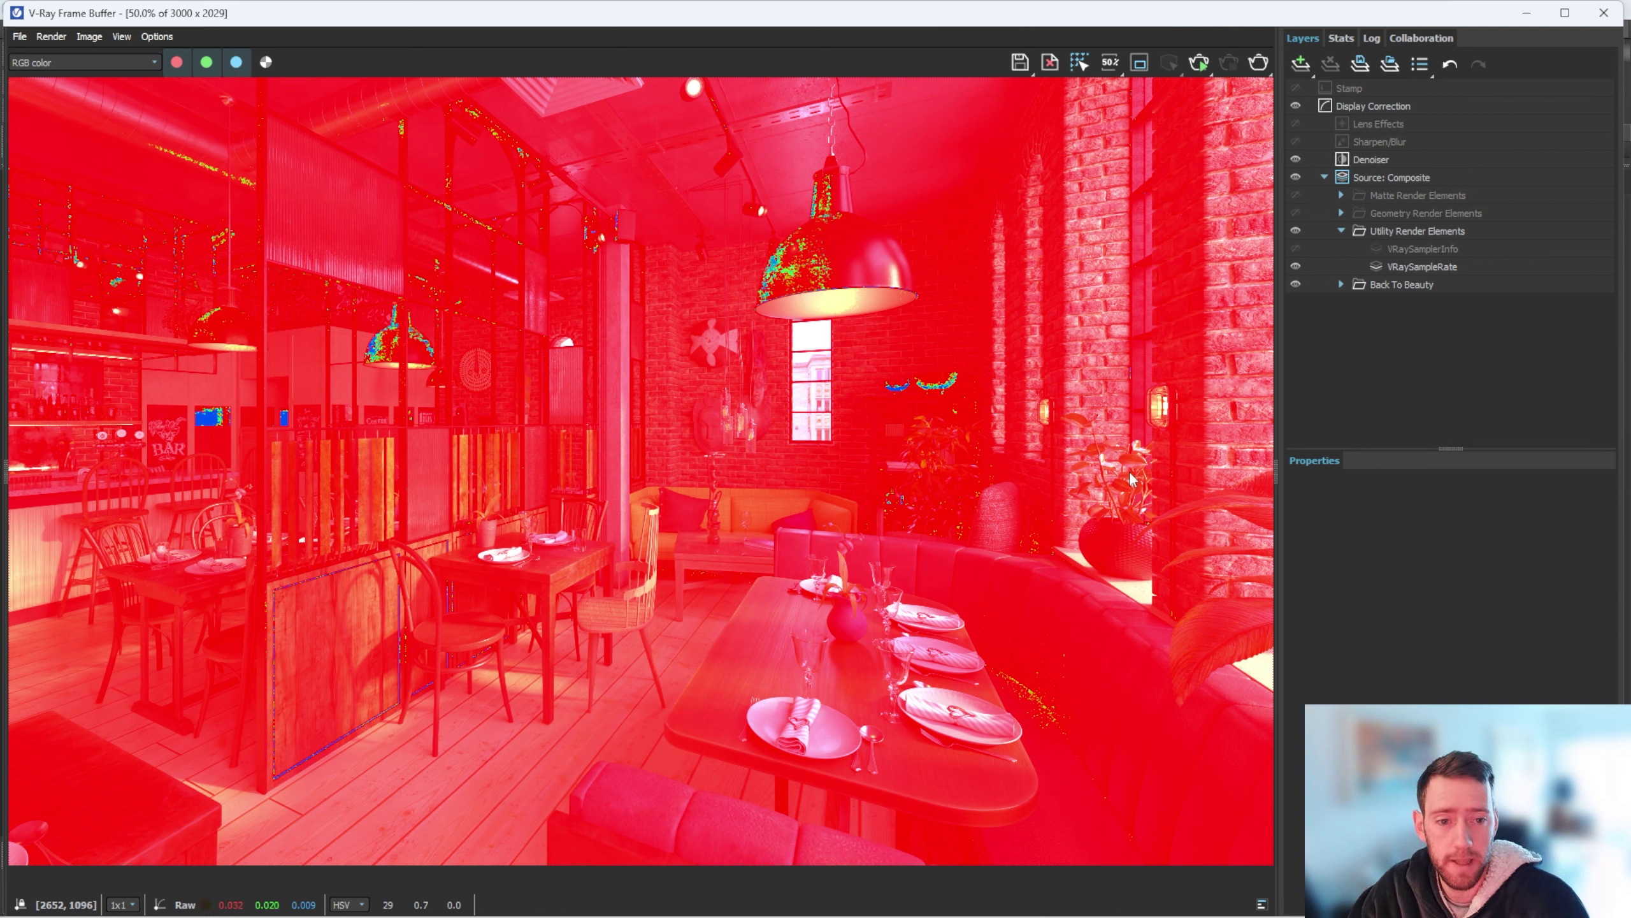
{"action": "left_click", "coordinate": [1295, 231]}
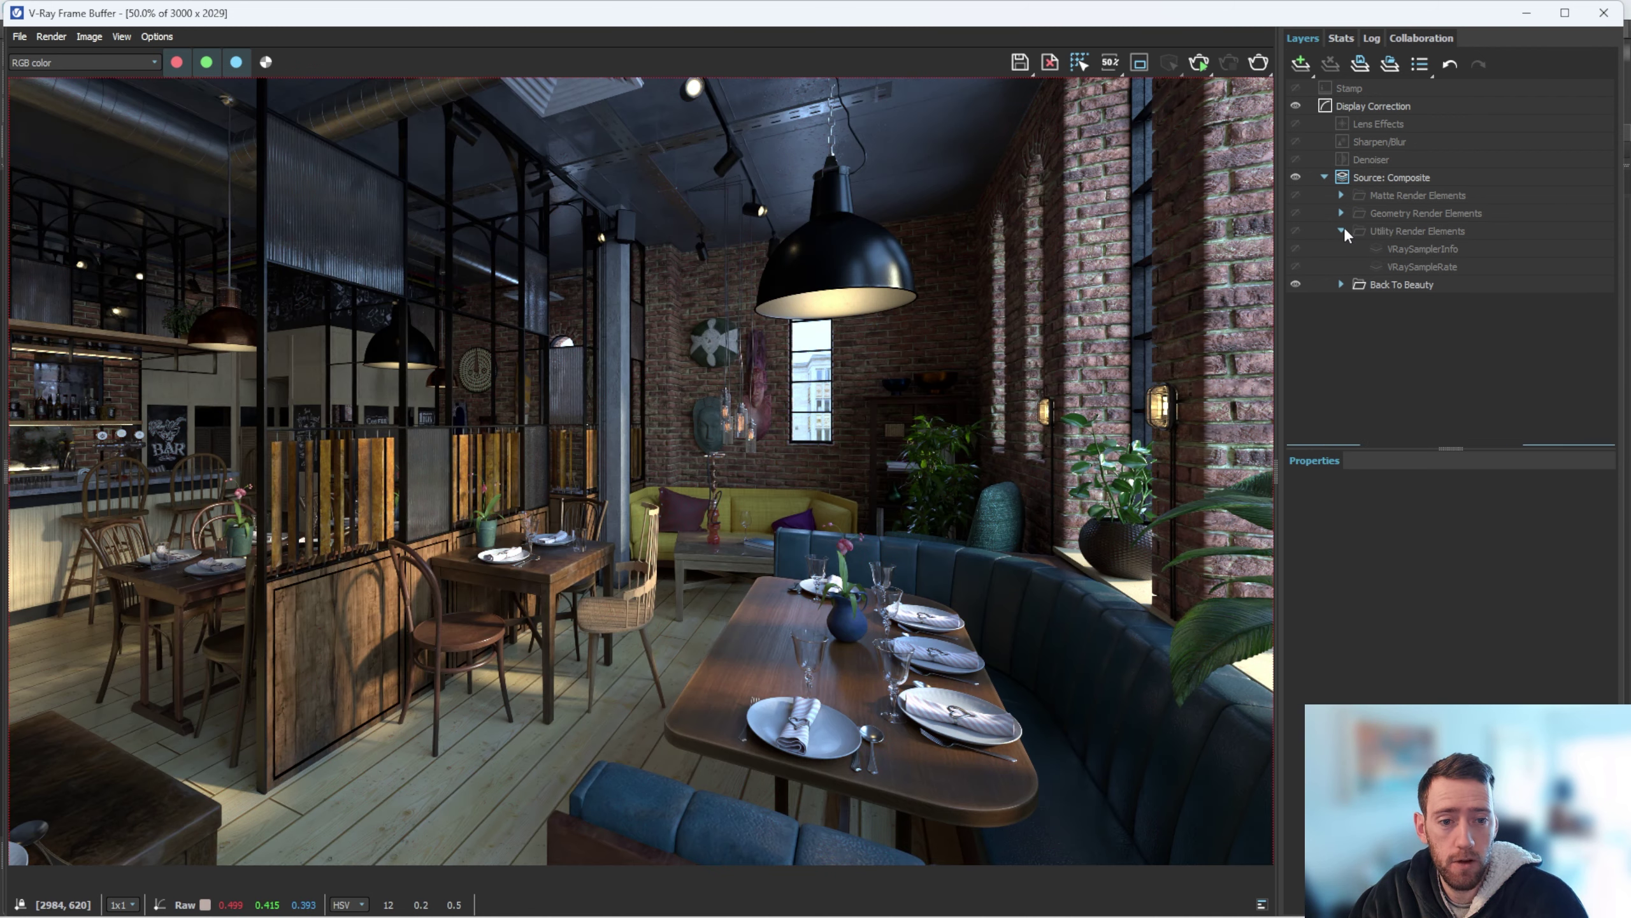
{"action": "left_click", "coordinate": [1342, 230]}
Step: Show the Geometry Render Elements group and turn off all five of its elements, from VRayWireColor to VRayZDepth
{"action": "left_click", "coordinate": [1340, 213]}
{"action": "left_click", "coordinate": [1295, 213]}
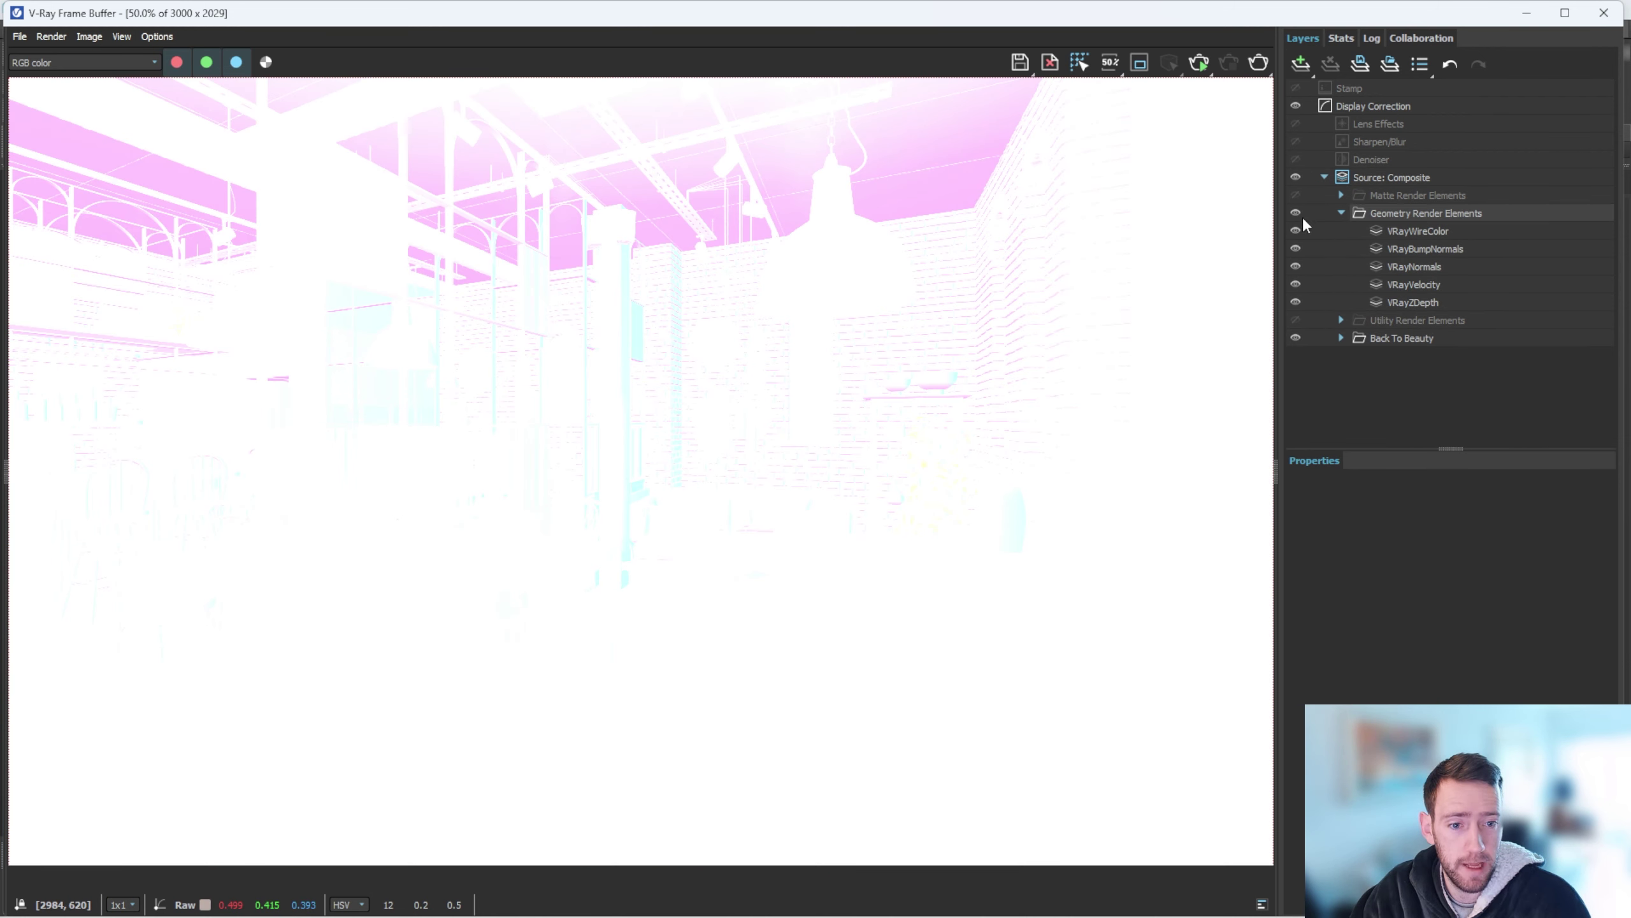
{"action": "left_click", "coordinate": [1295, 230]}
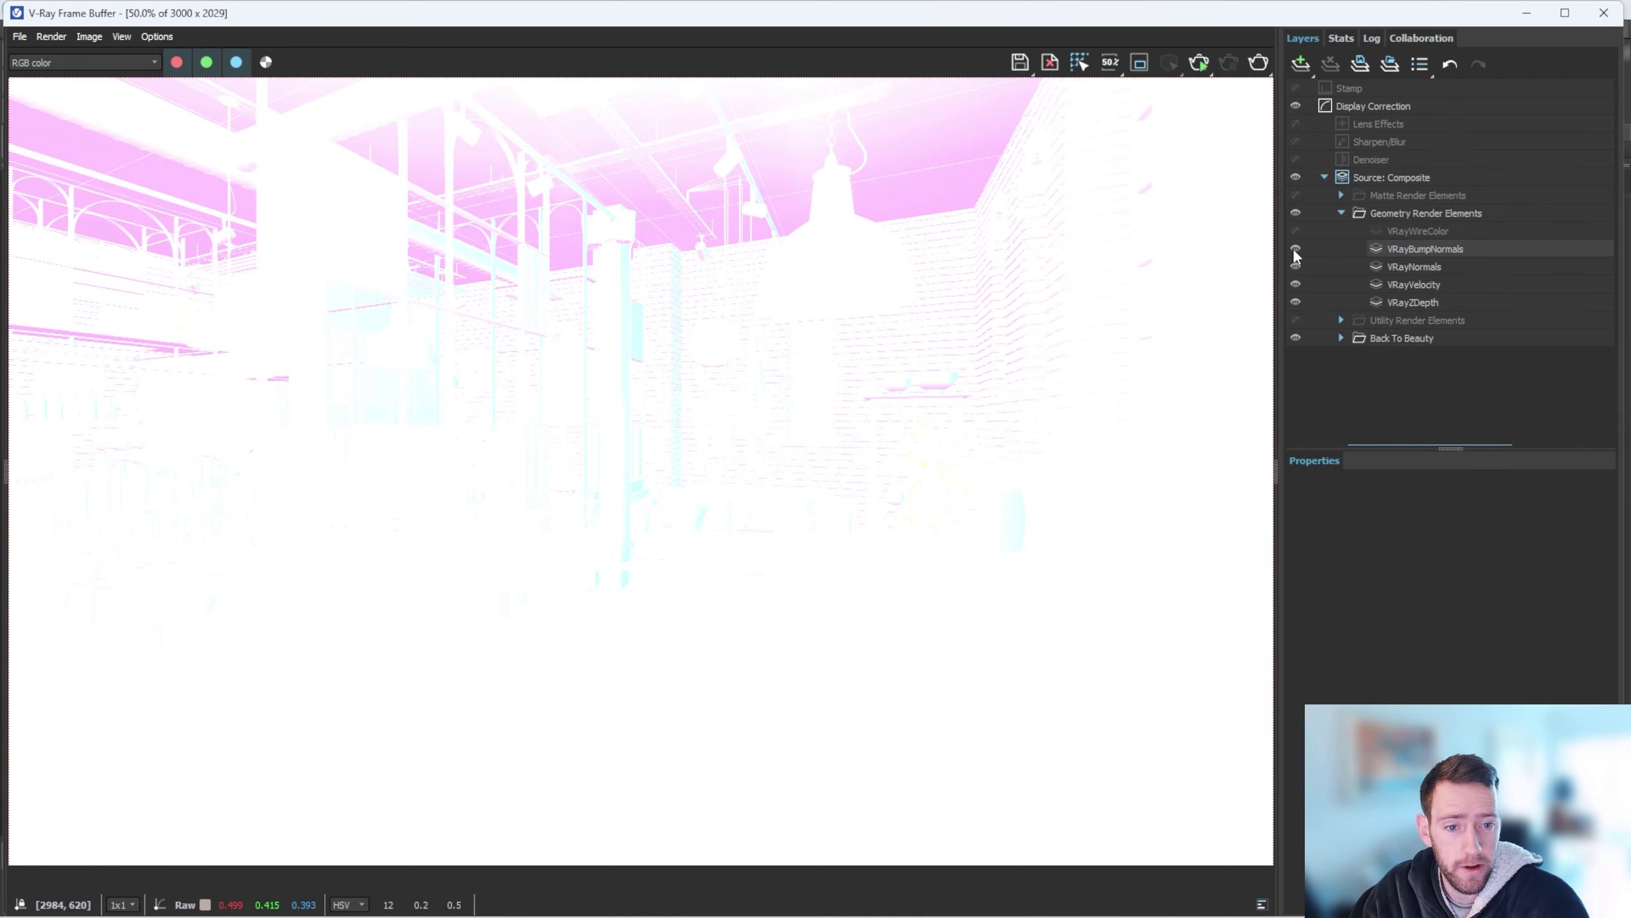
{"action": "left_click", "coordinate": [1295, 248]}
{"action": "left_click", "coordinate": [1295, 266]}
{"action": "left_click", "coordinate": [1295, 285]}
{"action": "left_click", "coordinate": [1295, 301]}
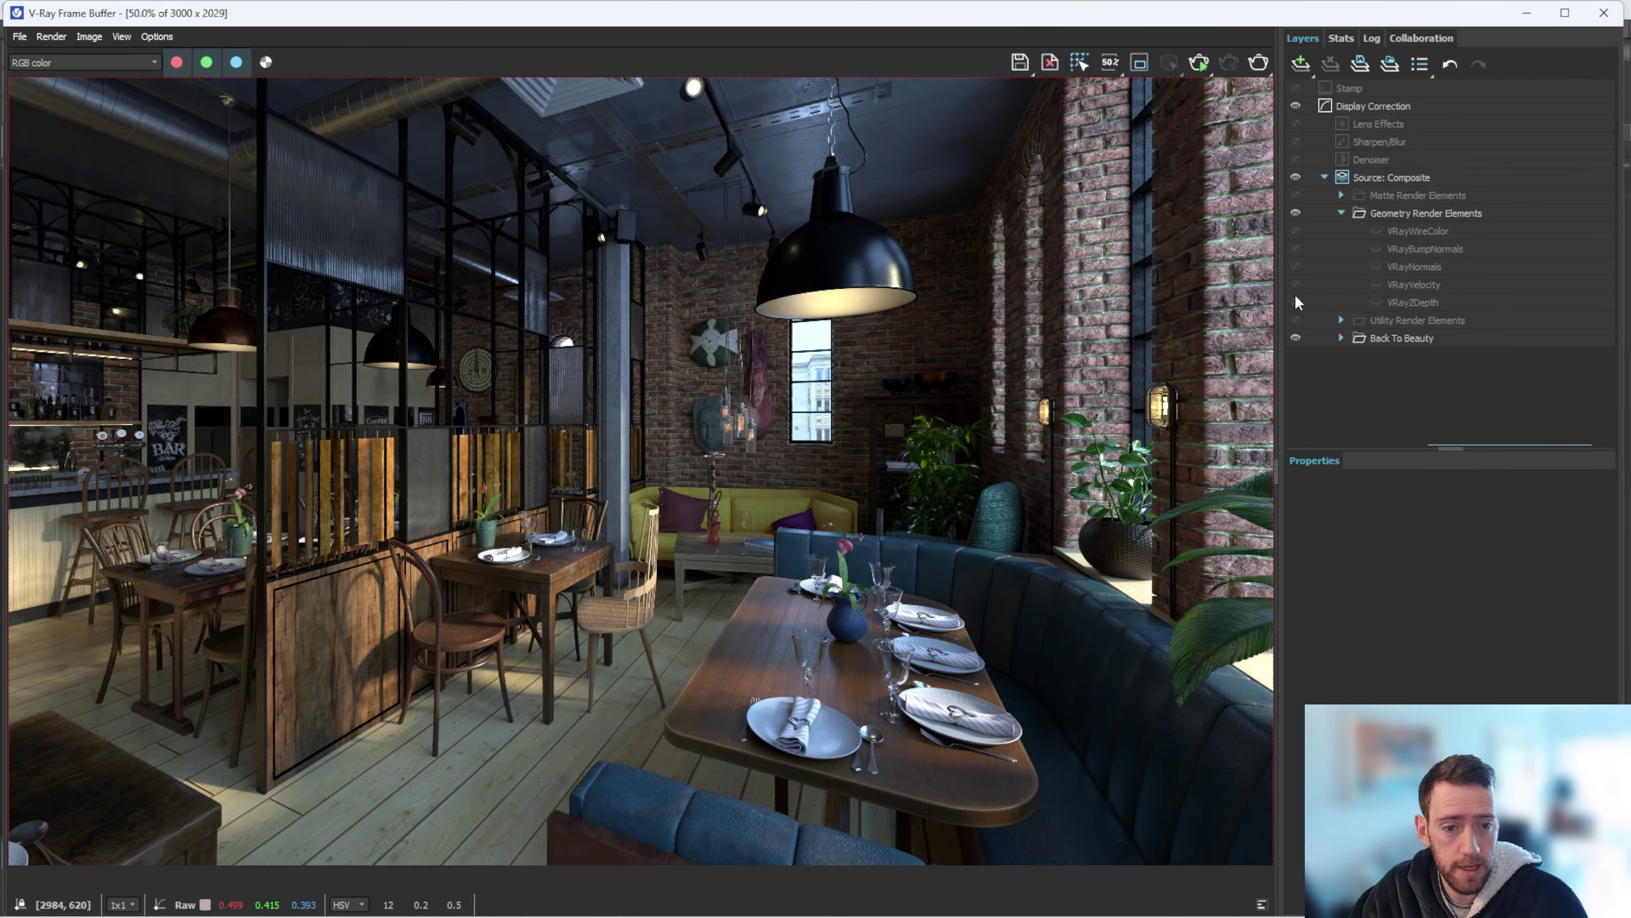
Step: Enable VRayZDepth and hide the Back To Beauty group to show the depth pass on its own
{"action": "left_click", "coordinate": [1295, 297]}
{"action": "scroll", "coordinate": [725, 464], "scroll_direction": "down", "scroll_amount": 1}
{"action": "scroll", "coordinate": [725, 465], "scroll_direction": "up", "scroll_amount": 1}
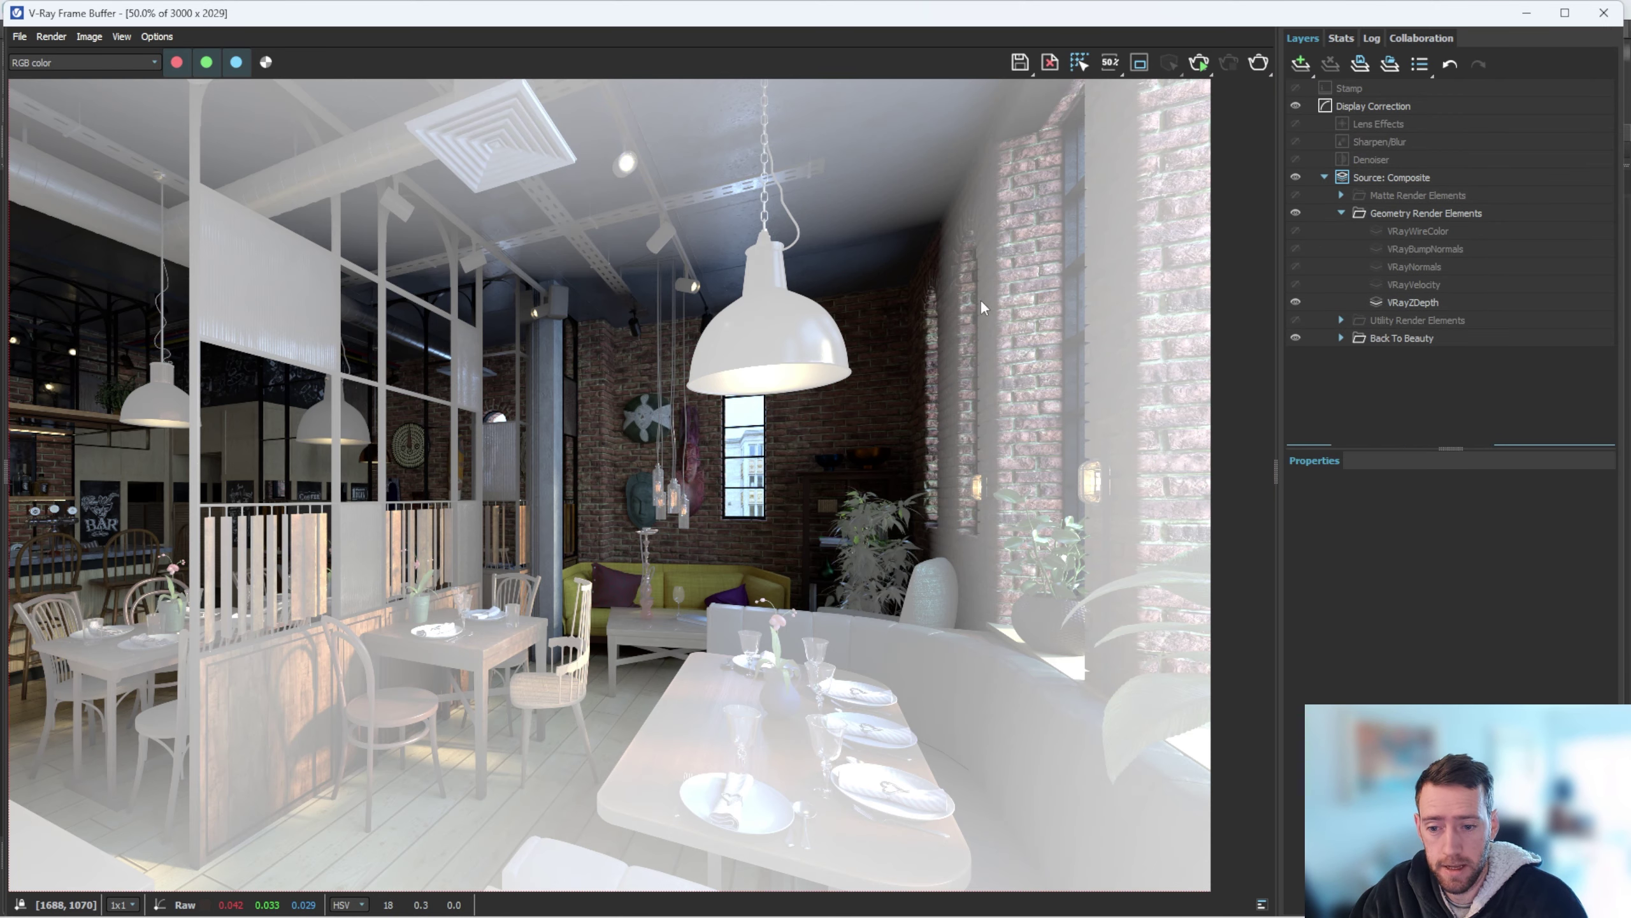
{"action": "left_click", "coordinate": [1295, 337]}
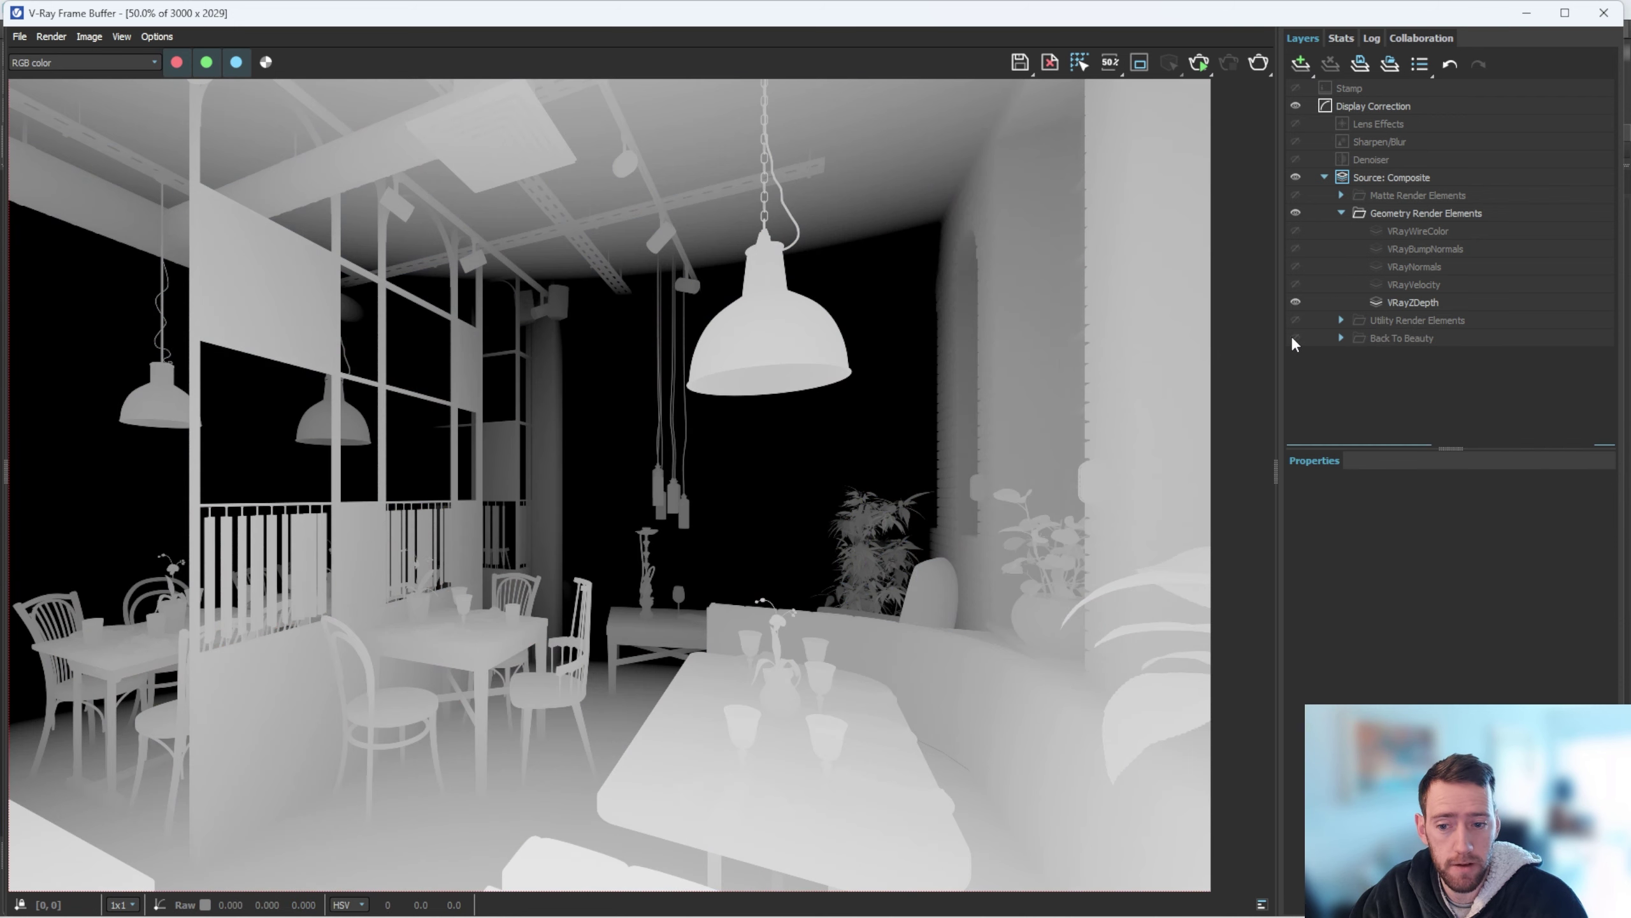
{"action": "scroll", "coordinate": [561, 526], "scroll_direction": "down", "scroll_amount": 1}
{"action": "scroll", "coordinate": [561, 526], "scroll_direction": "up", "scroll_amount": 1}
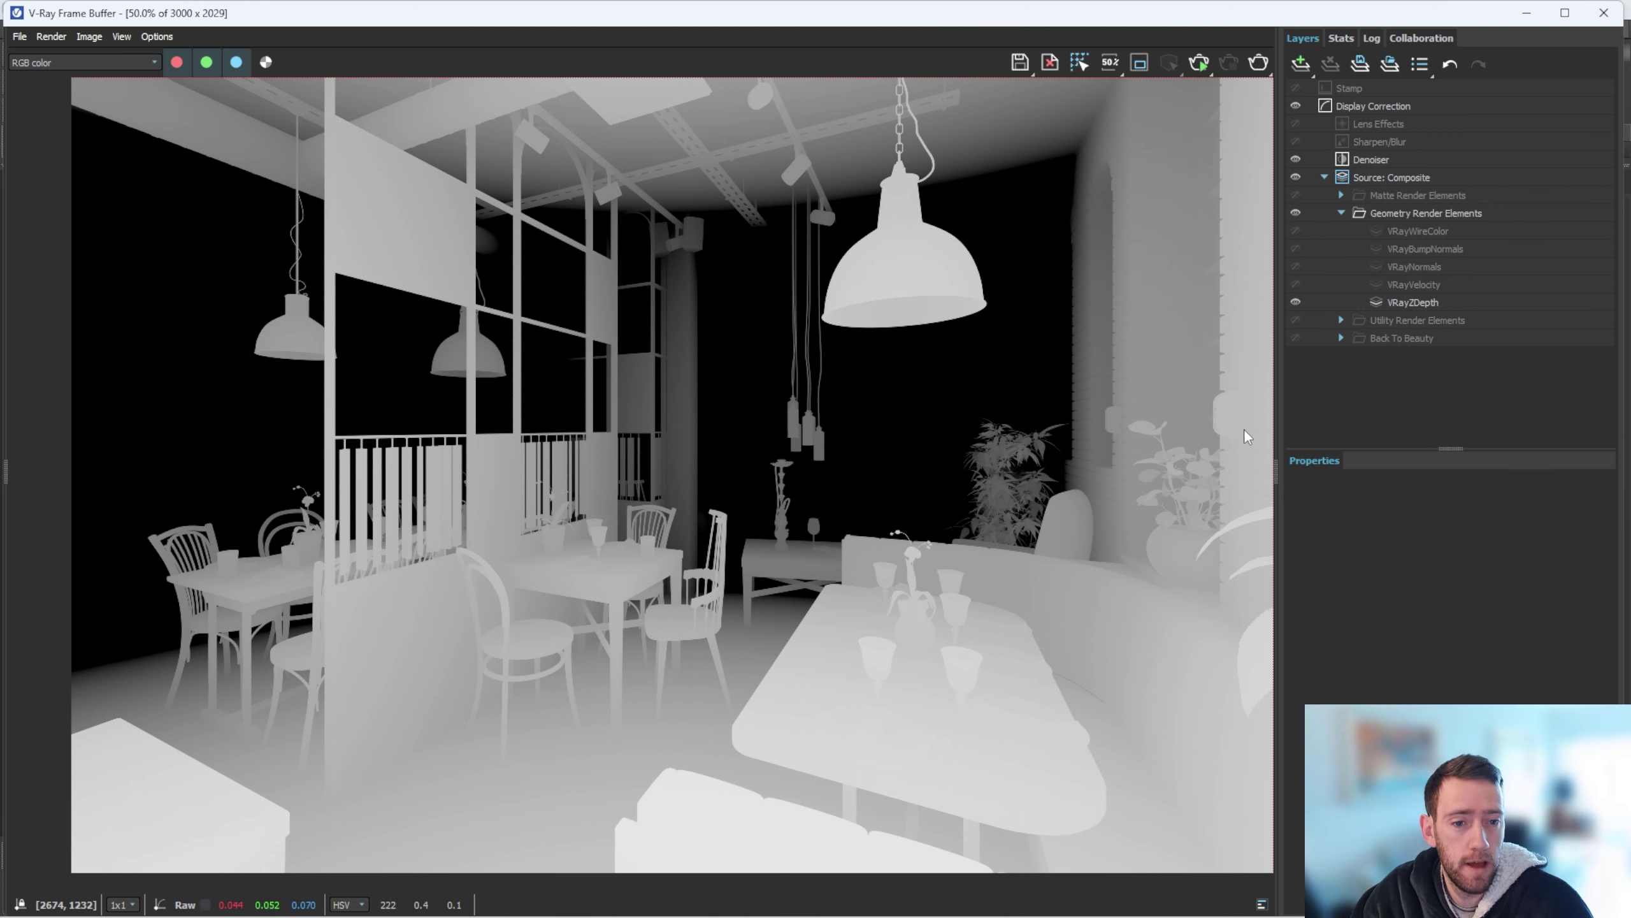
Step: Collapse and hide the Geometry Render Elements group, and show the Matte Render Elements group instead
{"action": "left_click", "coordinate": [1340, 213]}
{"action": "left_click", "coordinate": [1295, 213]}
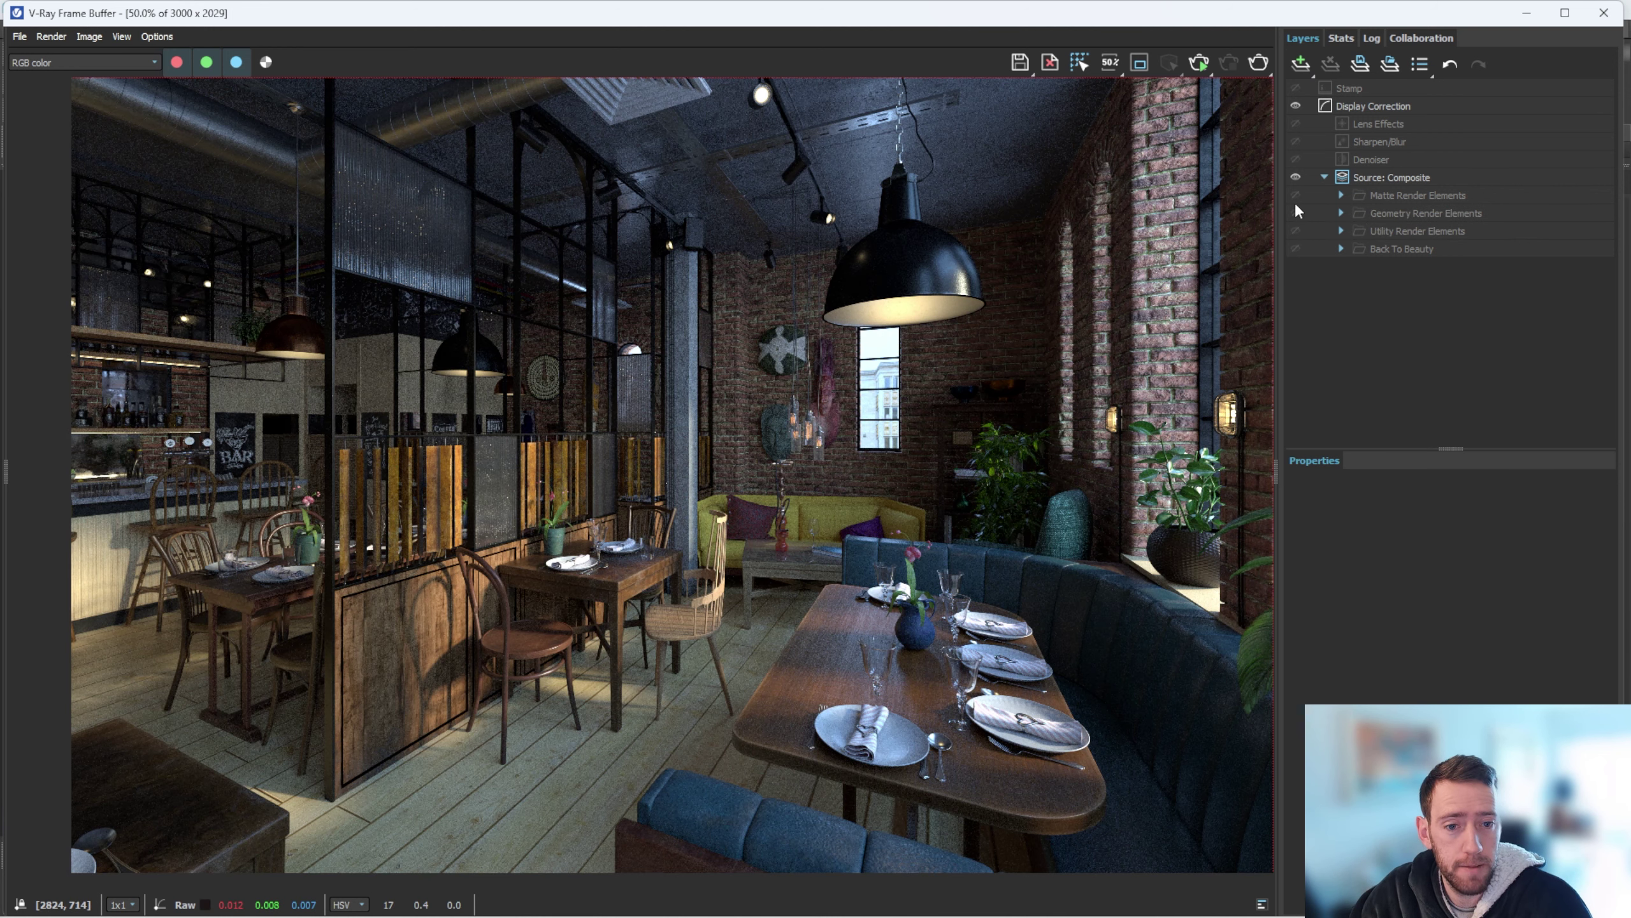
{"action": "left_click", "coordinate": [1296, 195]}
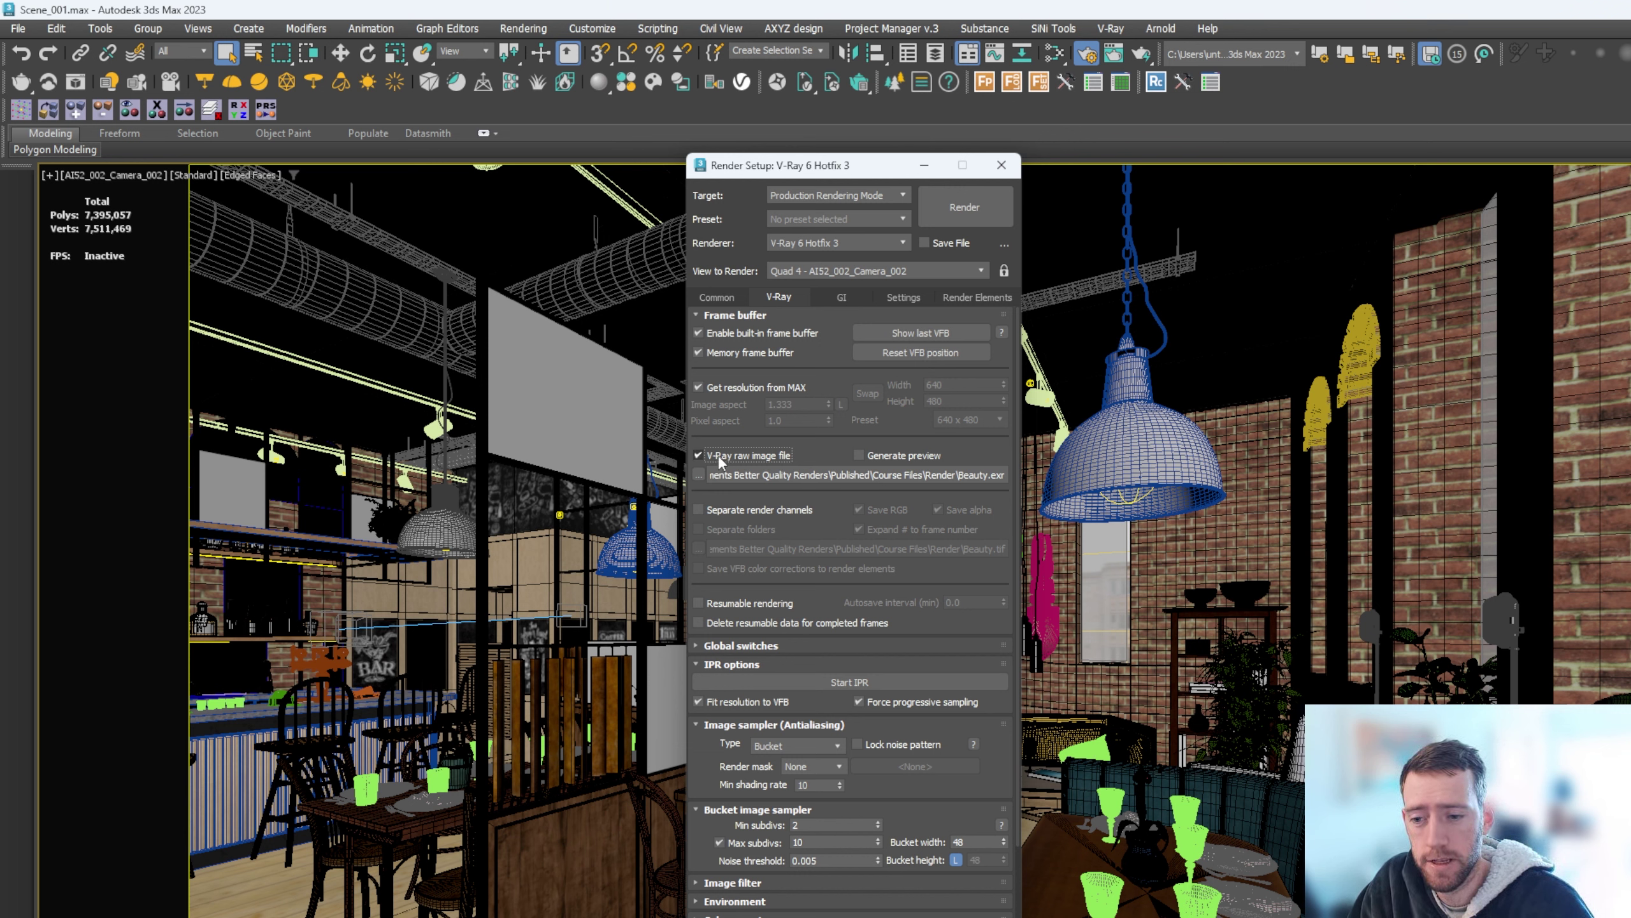
Step: Browse to the V-Ray raw image file's output and choose the save format for the Beauty file
{"action": "left_click", "coordinate": [699, 475]}
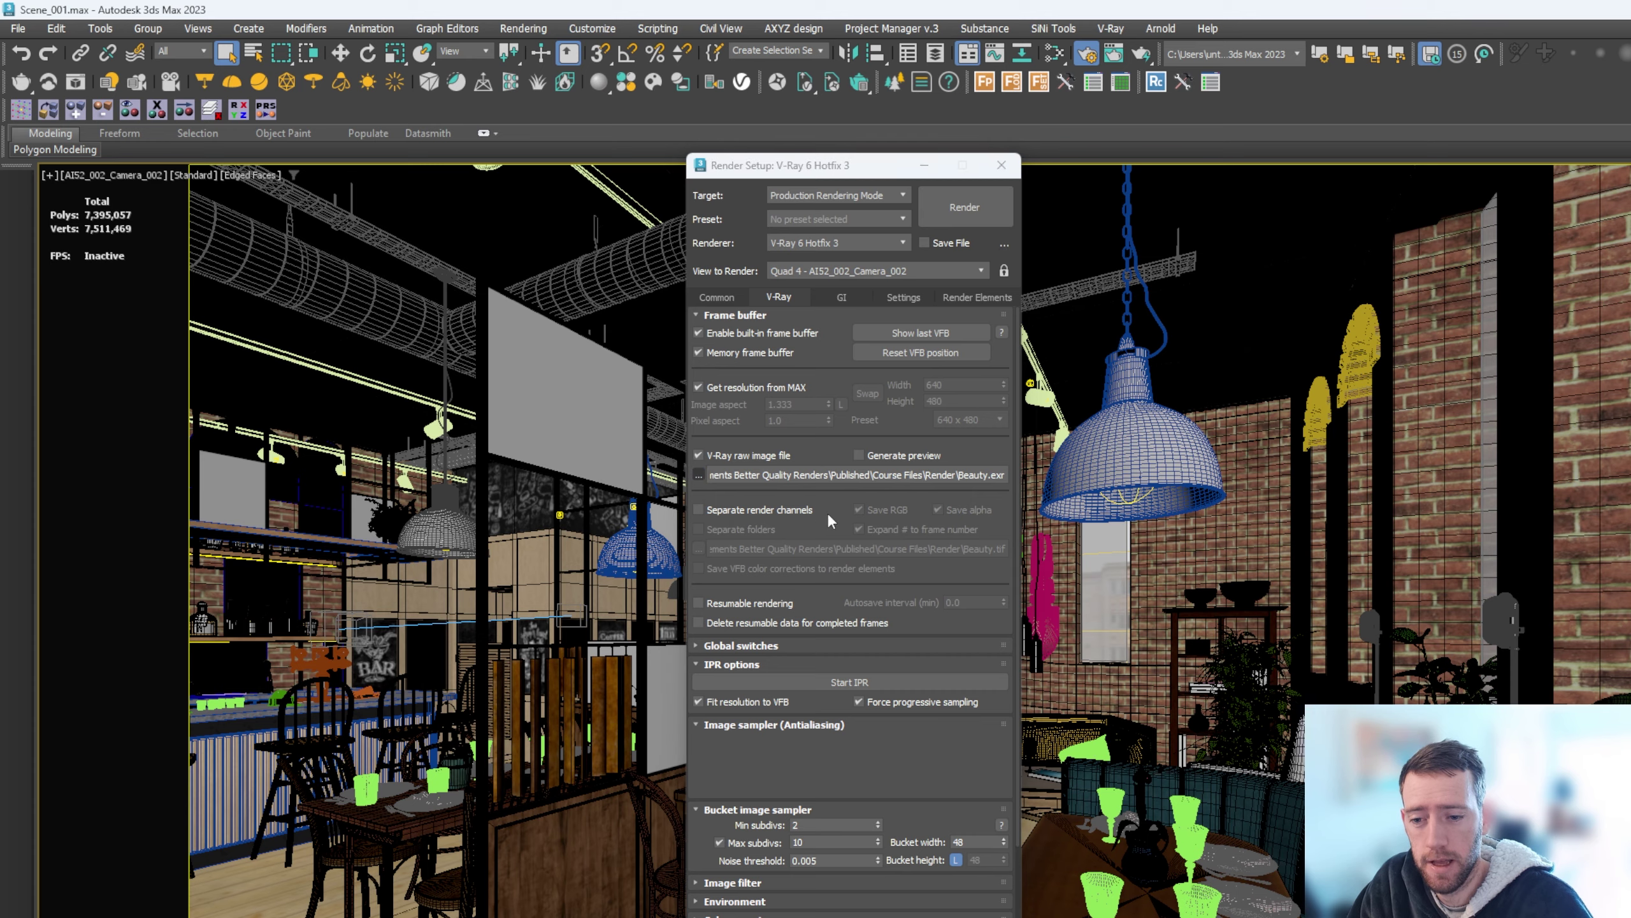
{"action": "left_click", "coordinate": [961, 761]}
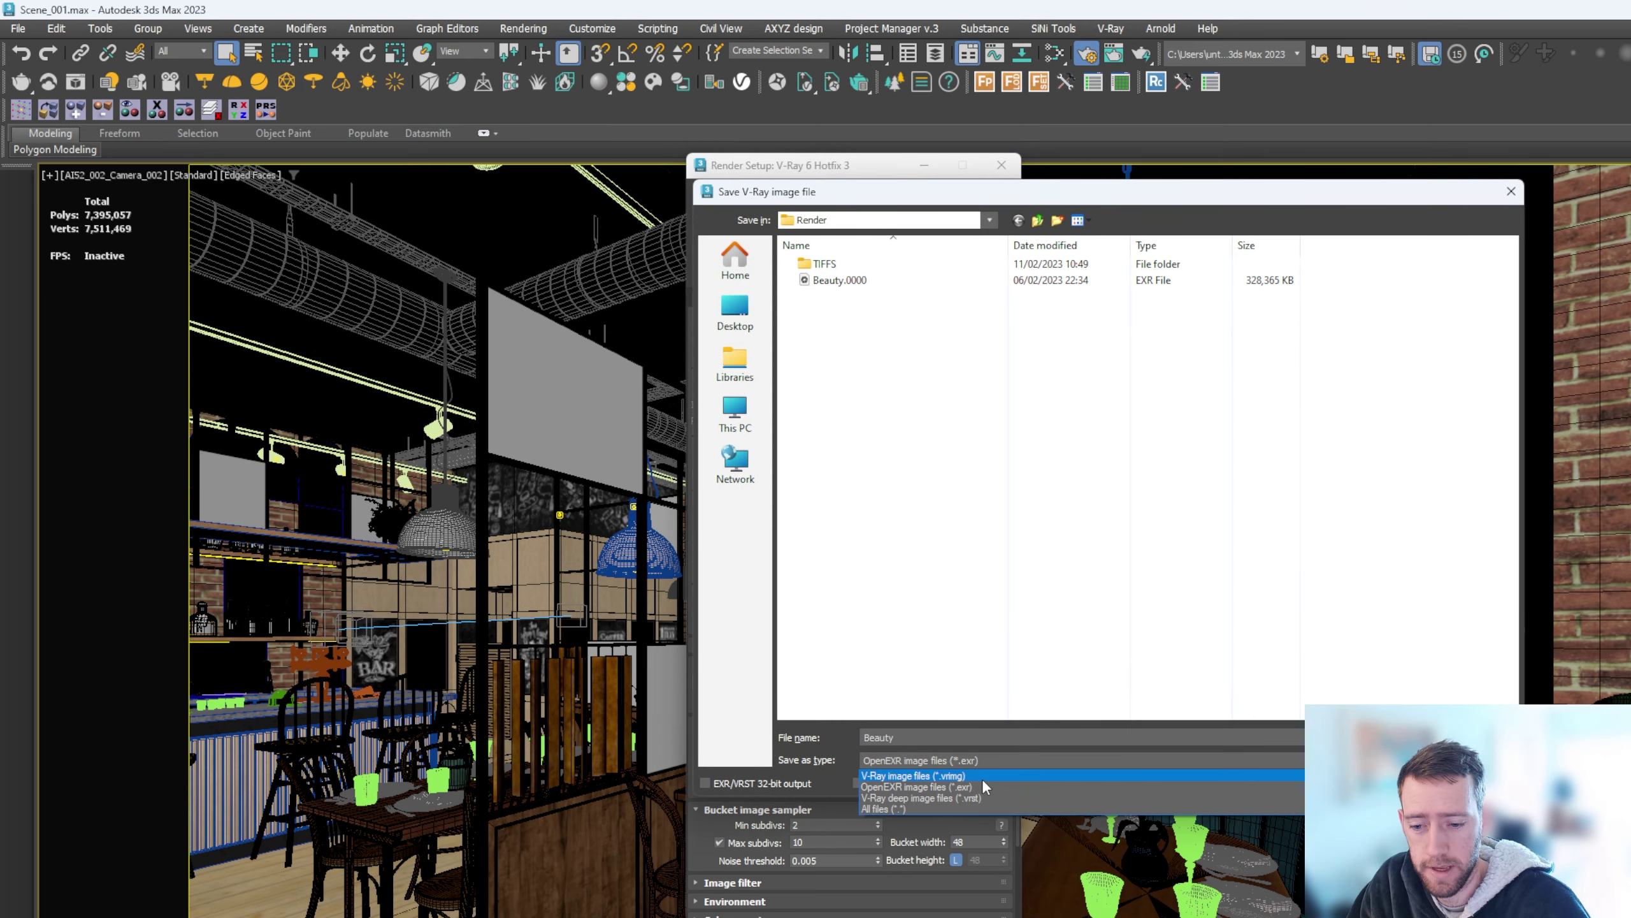
{"action": "left_click", "coordinate": [978, 780]}
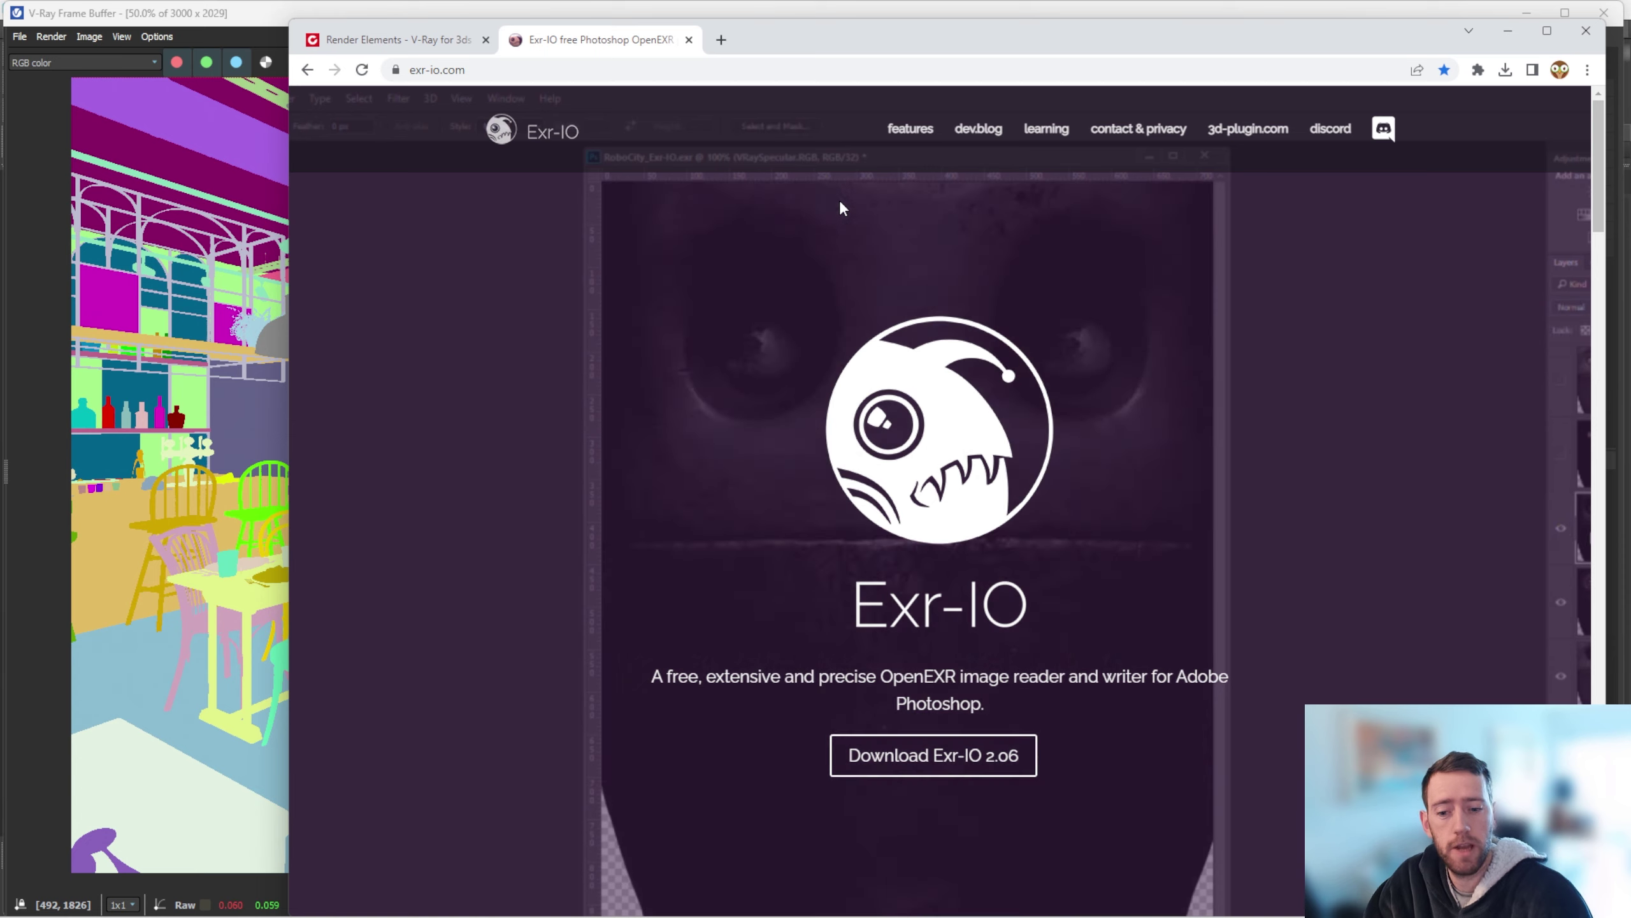
Step: Look over the Exr-IO plug-in's download page and switch to FreeCommander
{"action": "scroll", "coordinate": [974, 568], "scroll_direction": "down", "scroll_amount": 1}
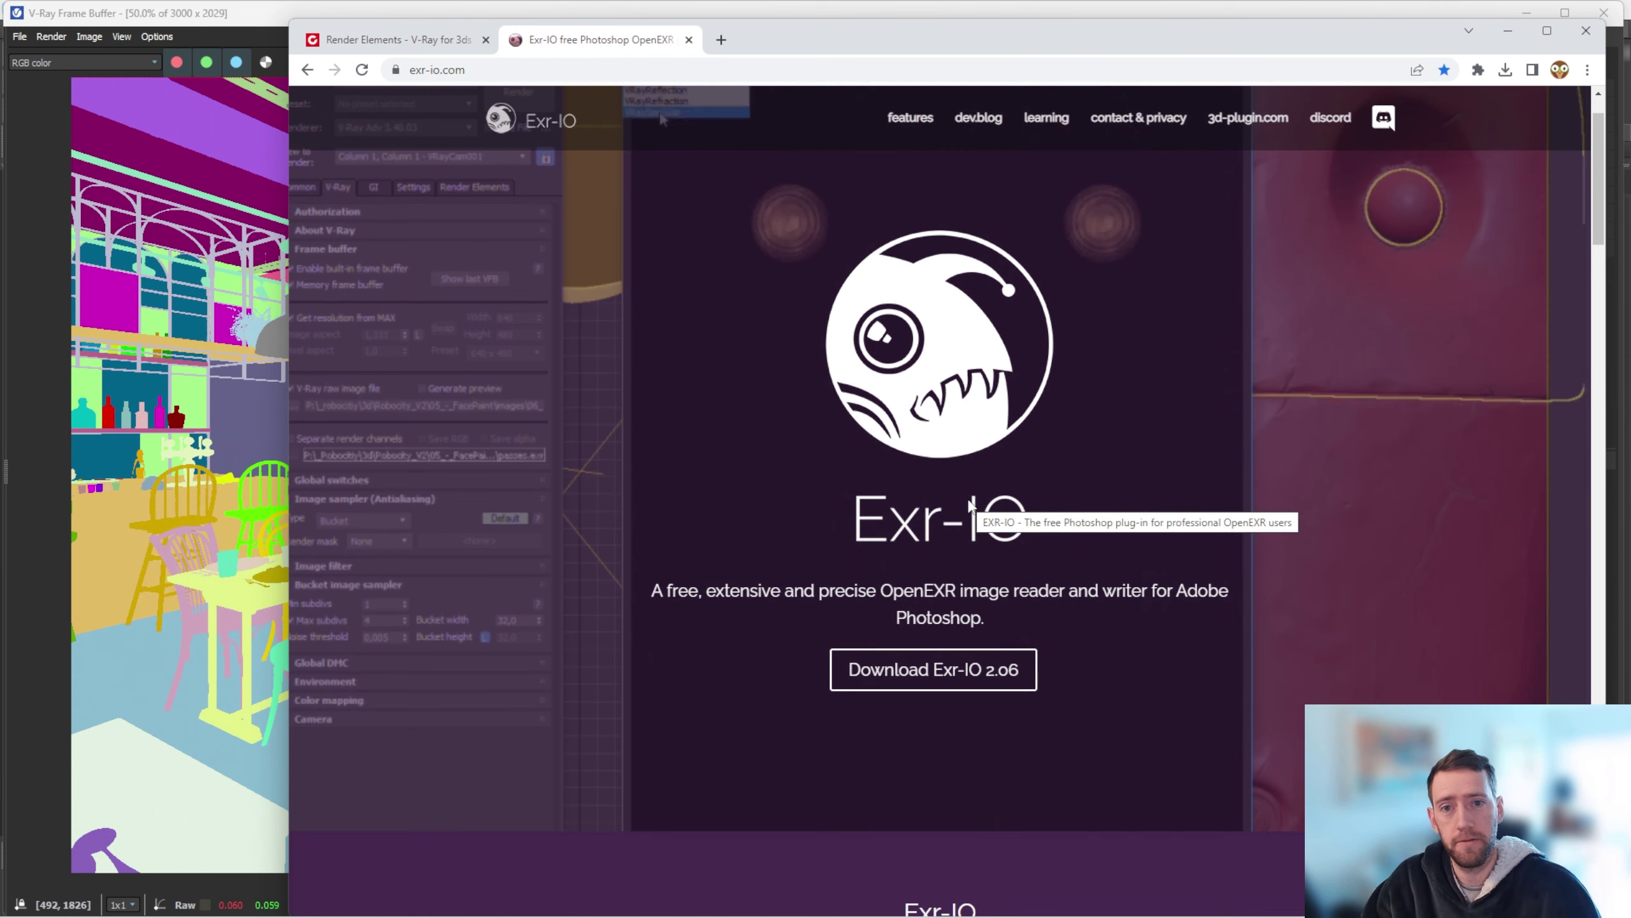
{"action": "key", "text": "alt+Tab"}
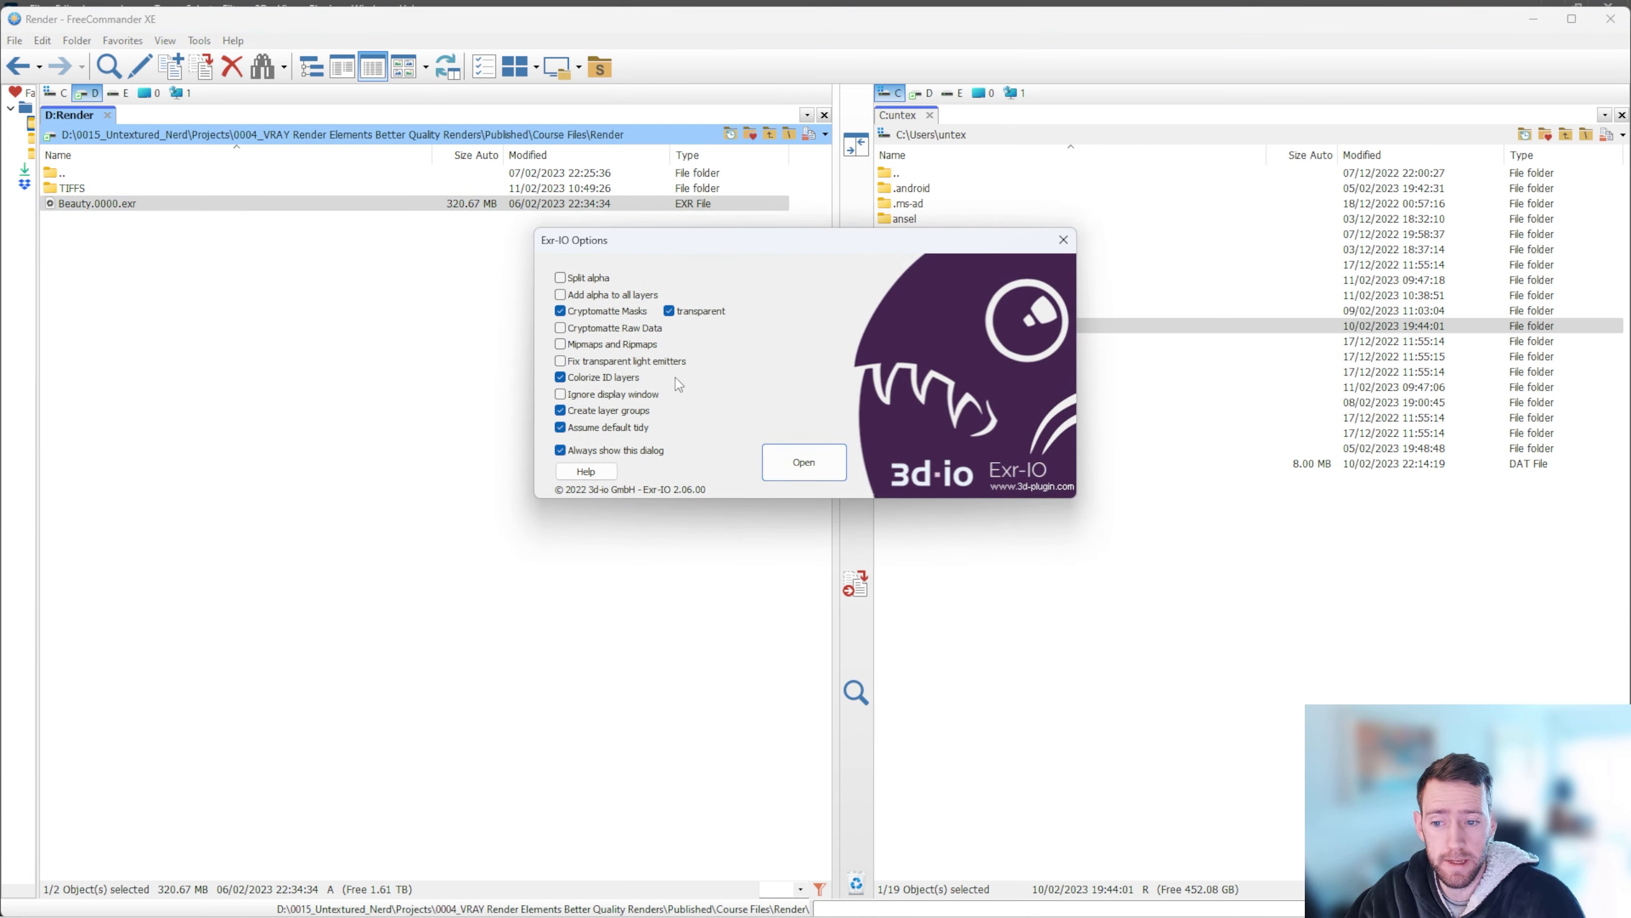
Step: Open Beauty.0000.exr in Photoshop with the current Exr-IO options and look through its render element layers
{"action": "left_click", "coordinate": [803, 462]}
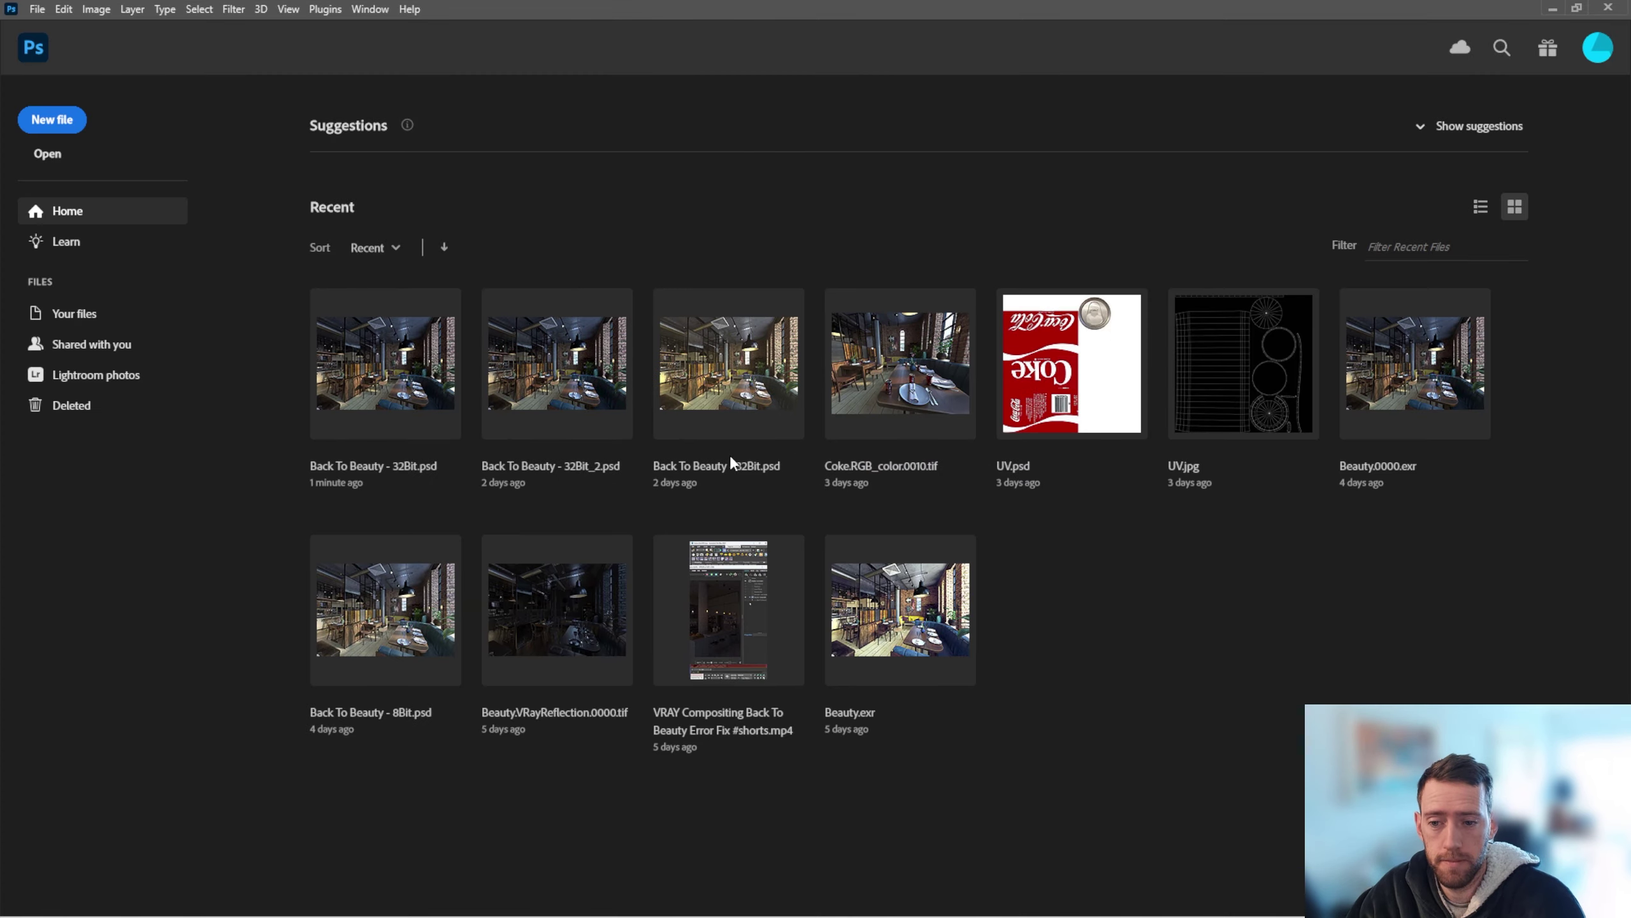
{"action": "scroll", "coordinate": [1298, 390], "scroll_direction": "down", "scroll_amount": 3}
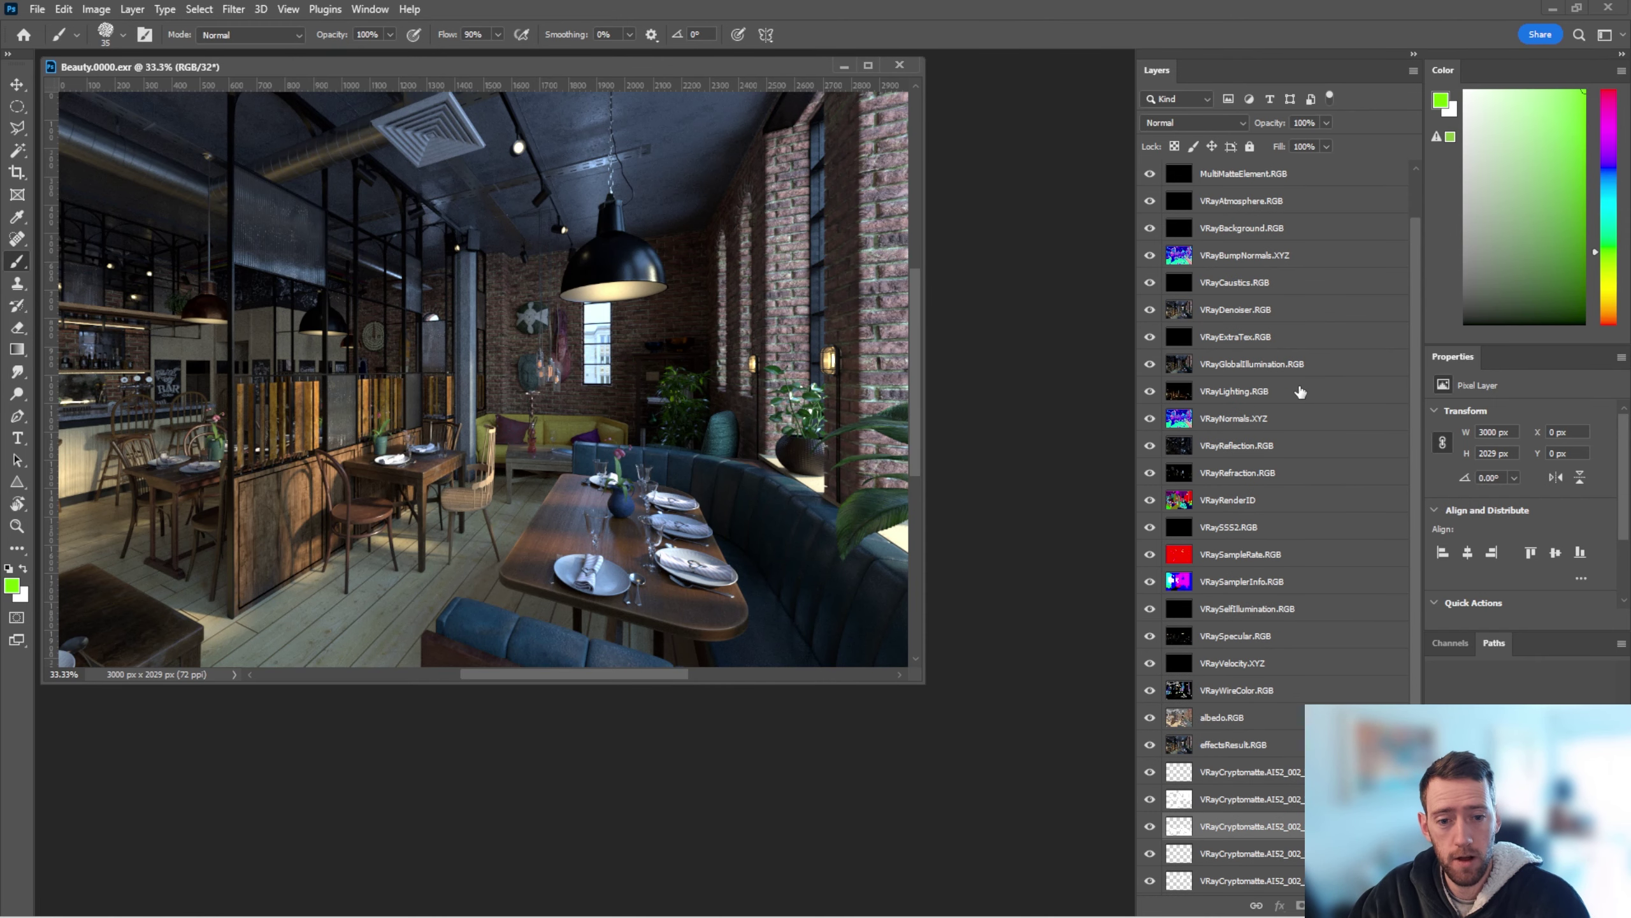
{"action": "scroll", "coordinate": [1303, 393], "scroll_direction": "up", "scroll_amount": 3}
{"action": "scroll", "coordinate": [1297, 450], "scroll_direction": "down", "scroll_amount": 3}
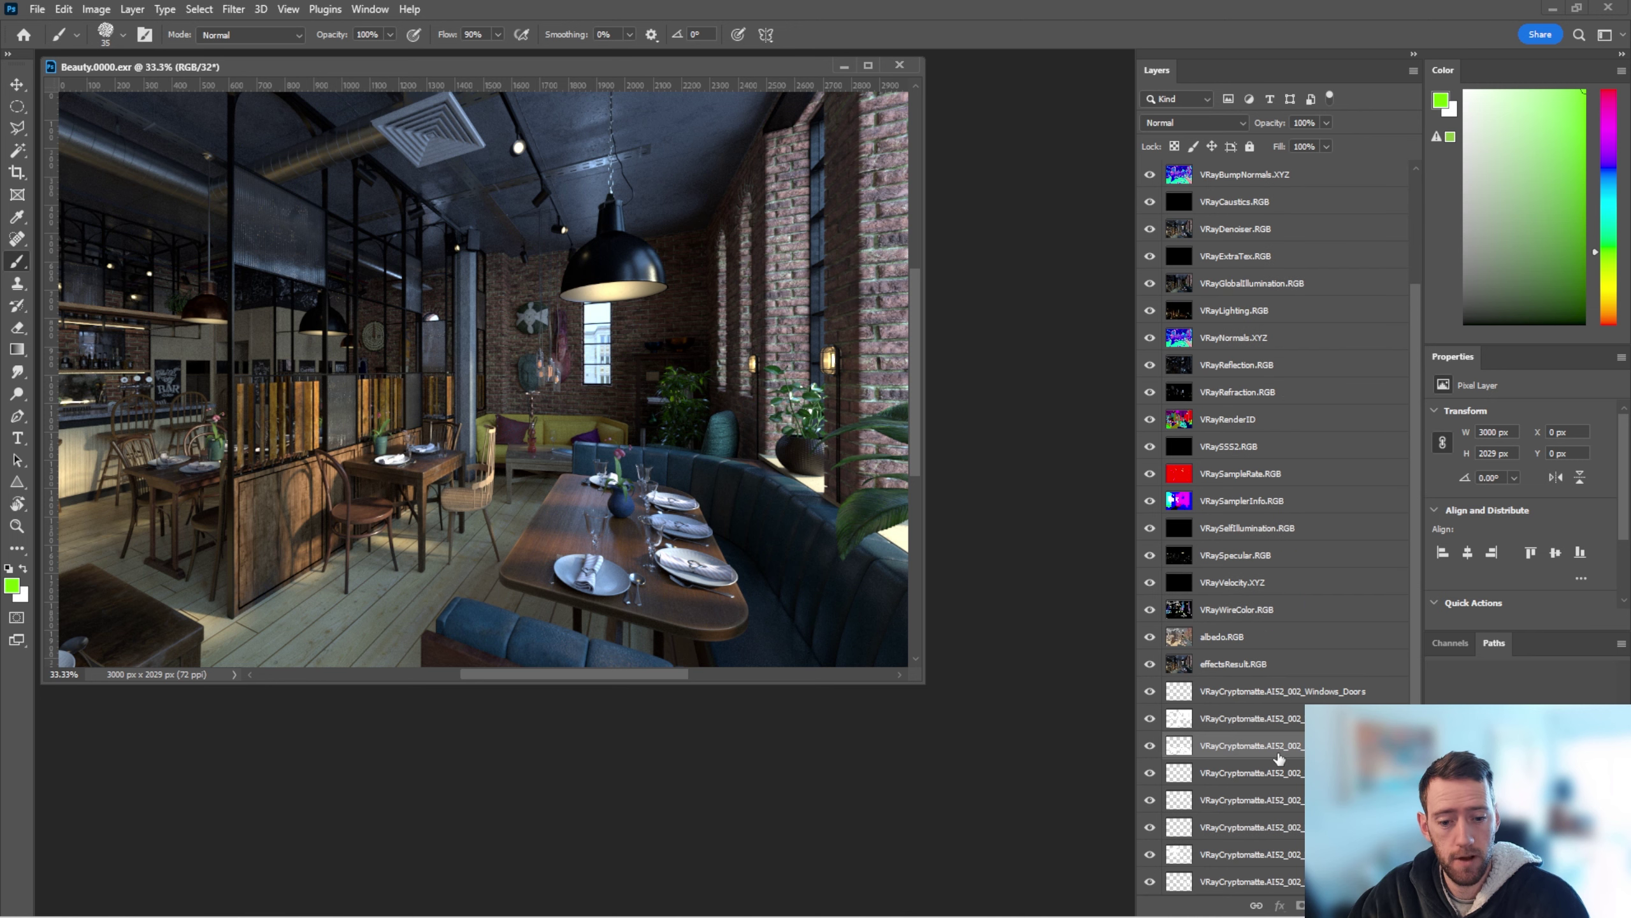
{"action": "scroll", "coordinate": [1279, 671], "scroll_direction": "up", "scroll_amount": 3}
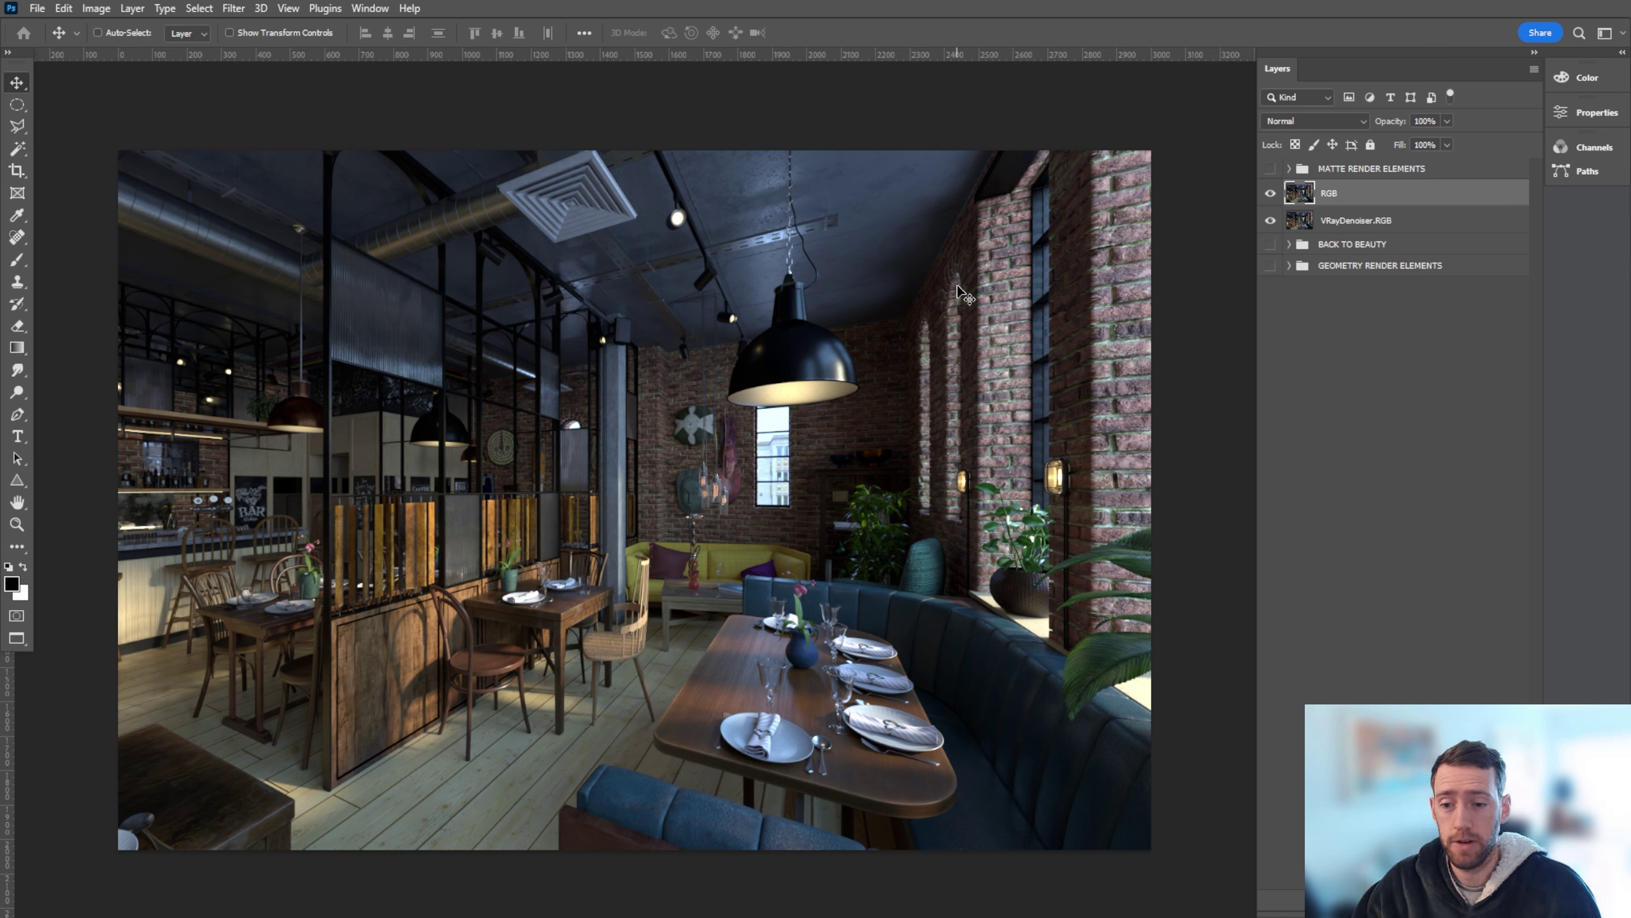
Step: Hide the RGB layer and inspect the VRayDenoiser.RGB layer up close
{"action": "left_click", "coordinate": [1270, 195]}
{"action": "left_click", "coordinate": [1346, 222]}
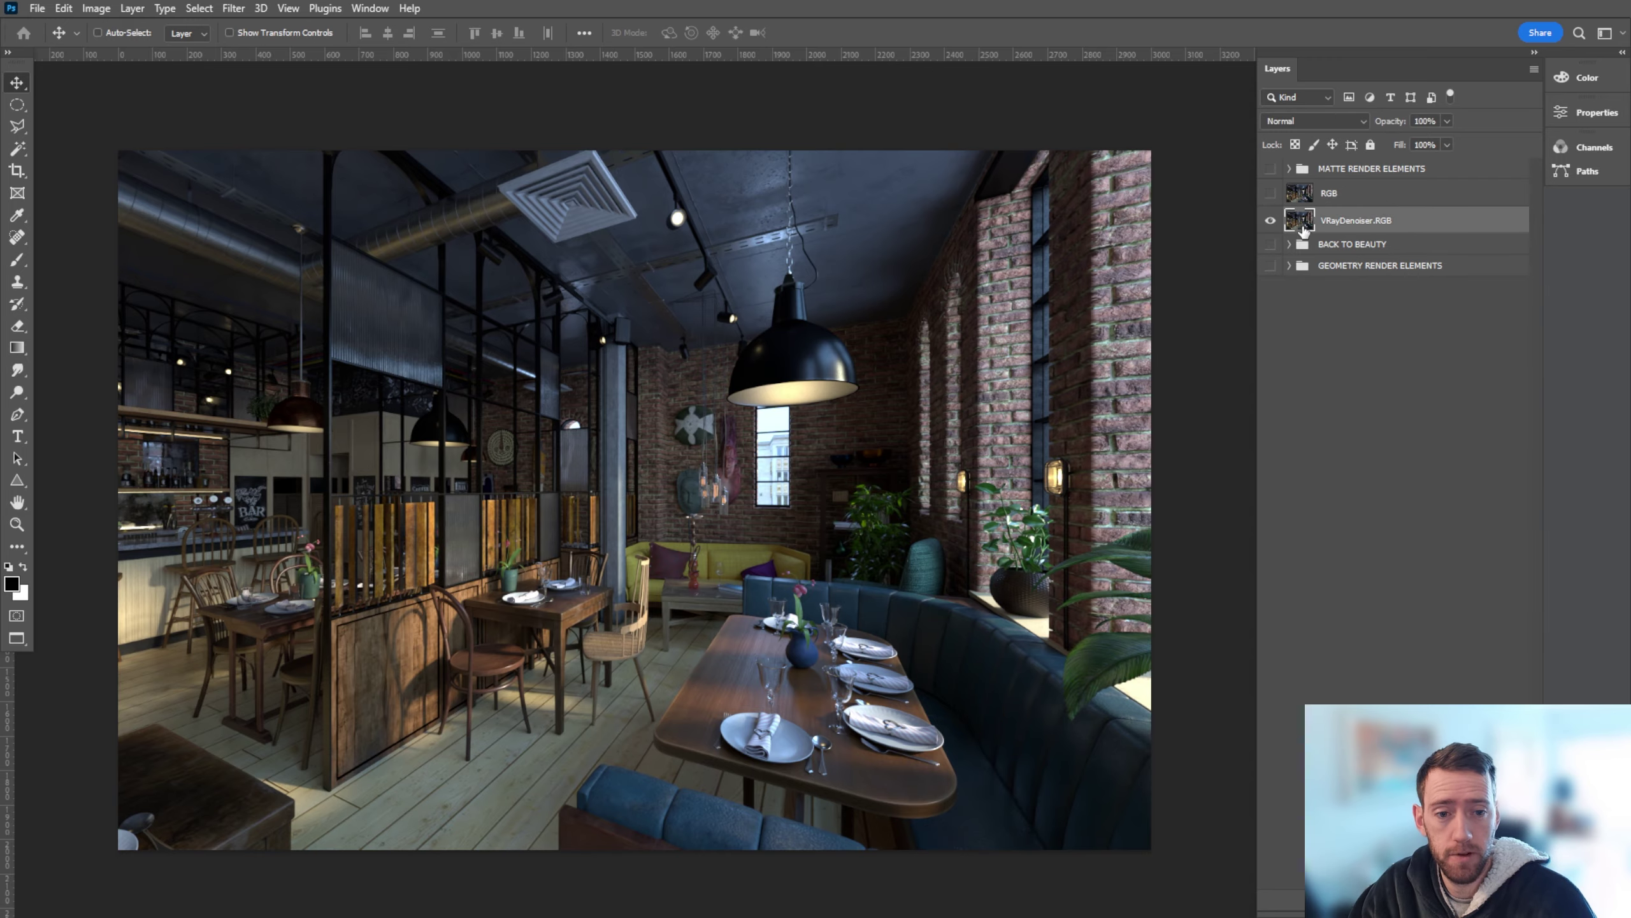
{"action": "scroll", "coordinate": [723, 701], "scroll_direction": "up", "scroll_amount": 4, "text": "alt"}
{"action": "scroll", "coordinate": [723, 700], "scroll_direction": "down", "scroll_amount": 5, "text": "alt"}
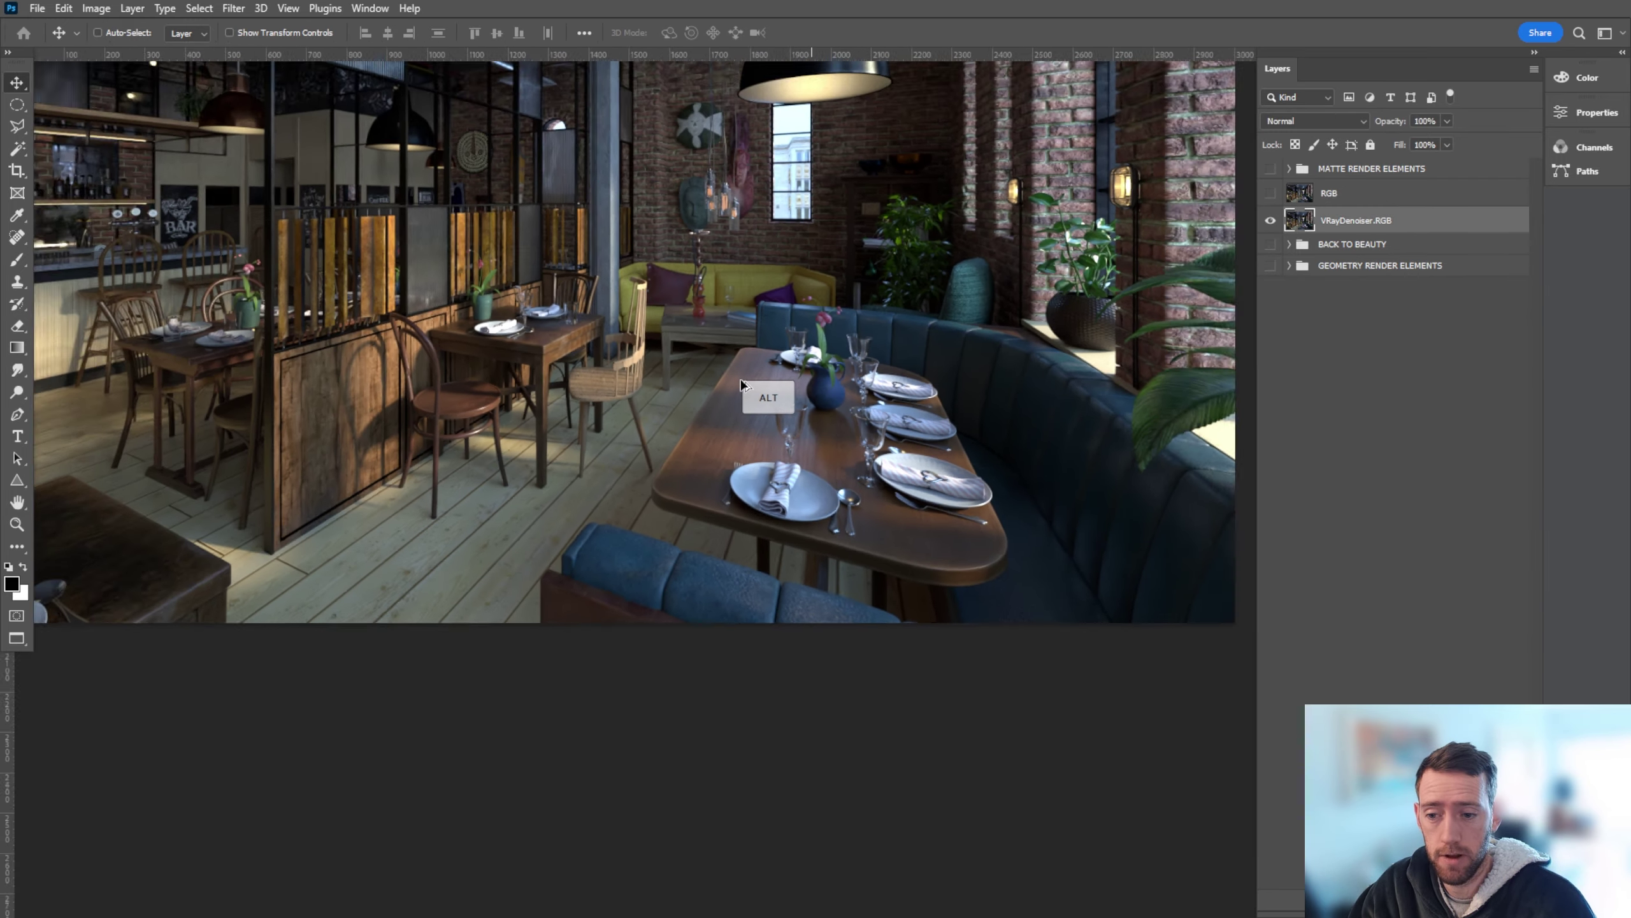
{"action": "key", "text": "space"}
{"action": "left_click_drag", "start_coordinate": [751, 257], "coordinate": [747, 501]}
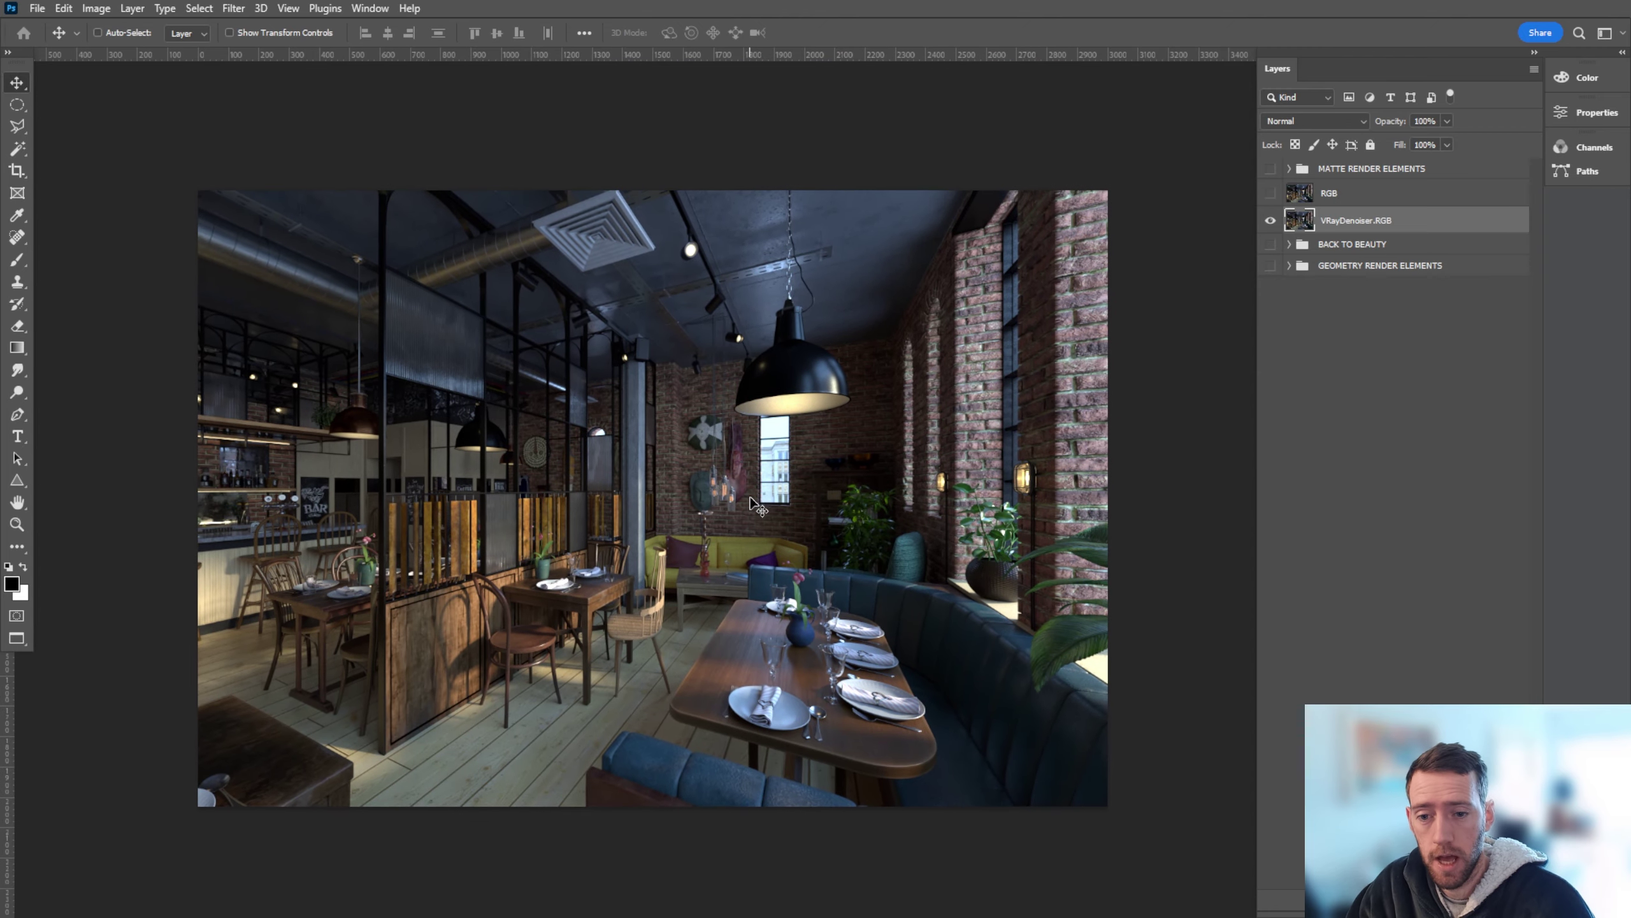
Step: Expand and show the BACK TO BEAUTY group, and hide the VRayDenoiser.RGB layer above it
{"action": "left_click", "coordinate": [1292, 246]}
{"action": "left_click", "coordinate": [1289, 244]}
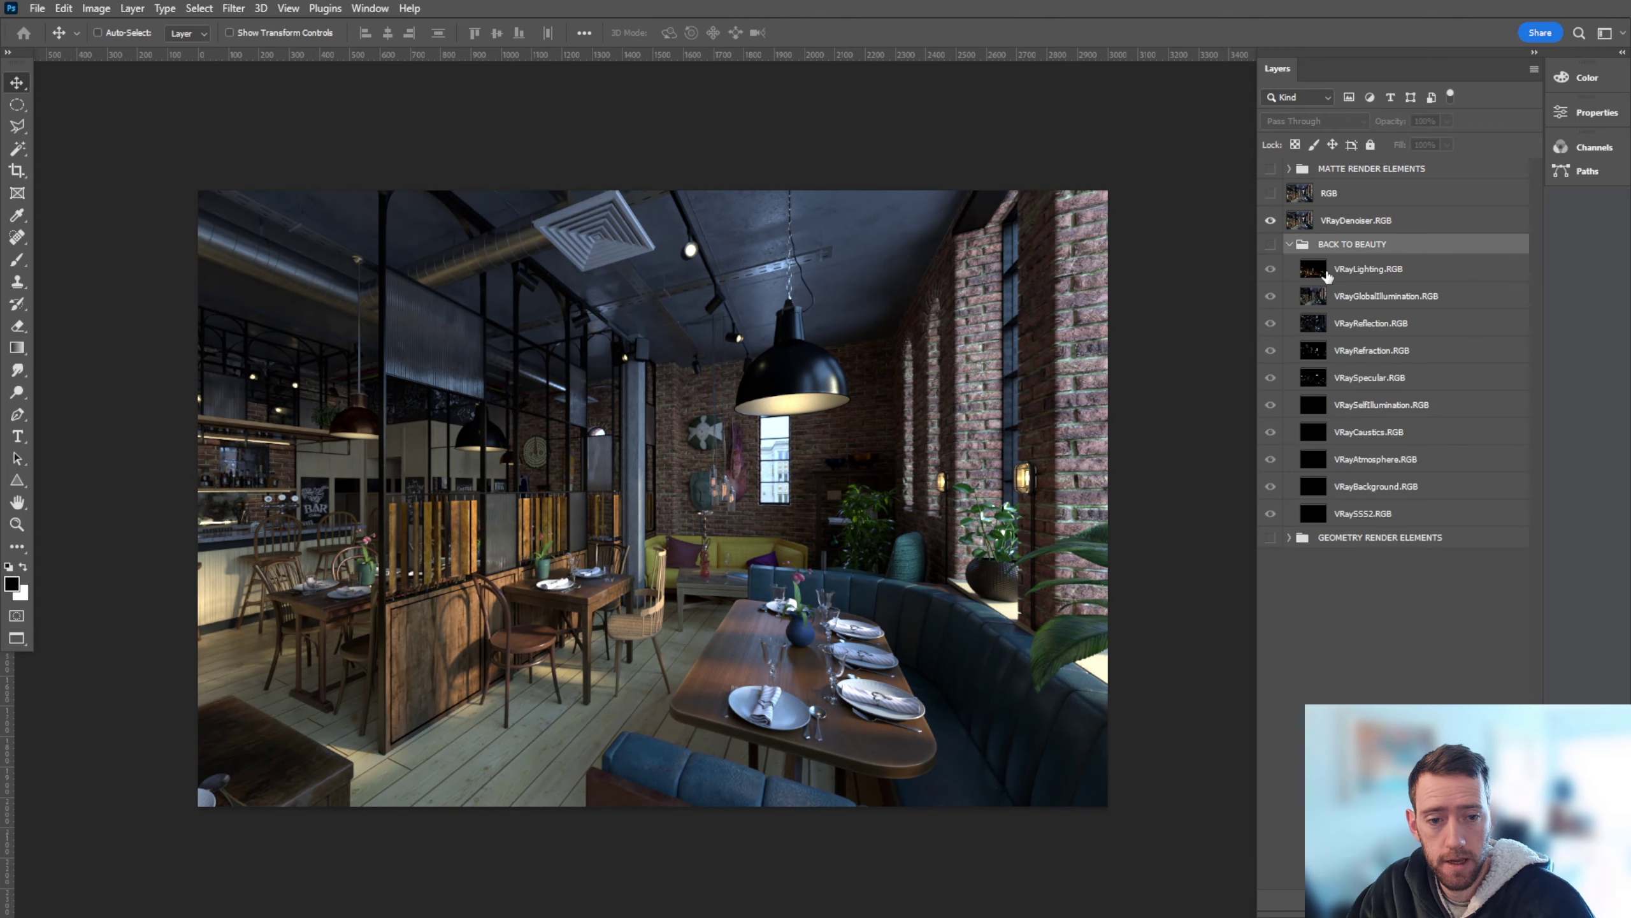
{"action": "key", "text": "alt+bracketleft"}
{"action": "left_click", "coordinate": [1271, 247]}
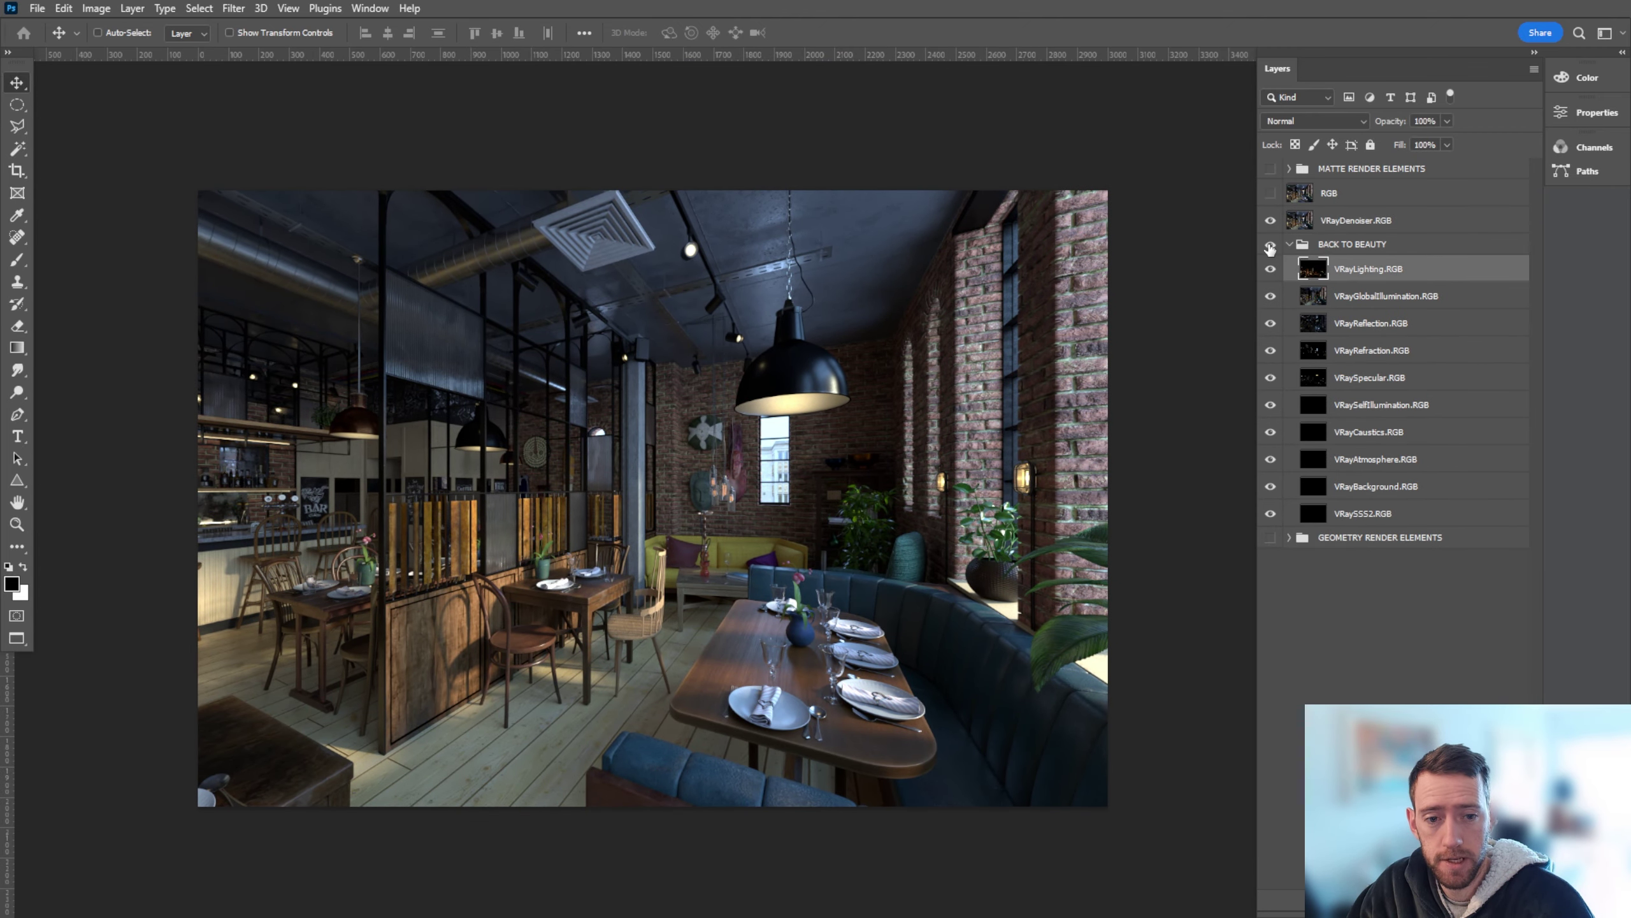
{"action": "left_click", "coordinate": [1272, 221]}
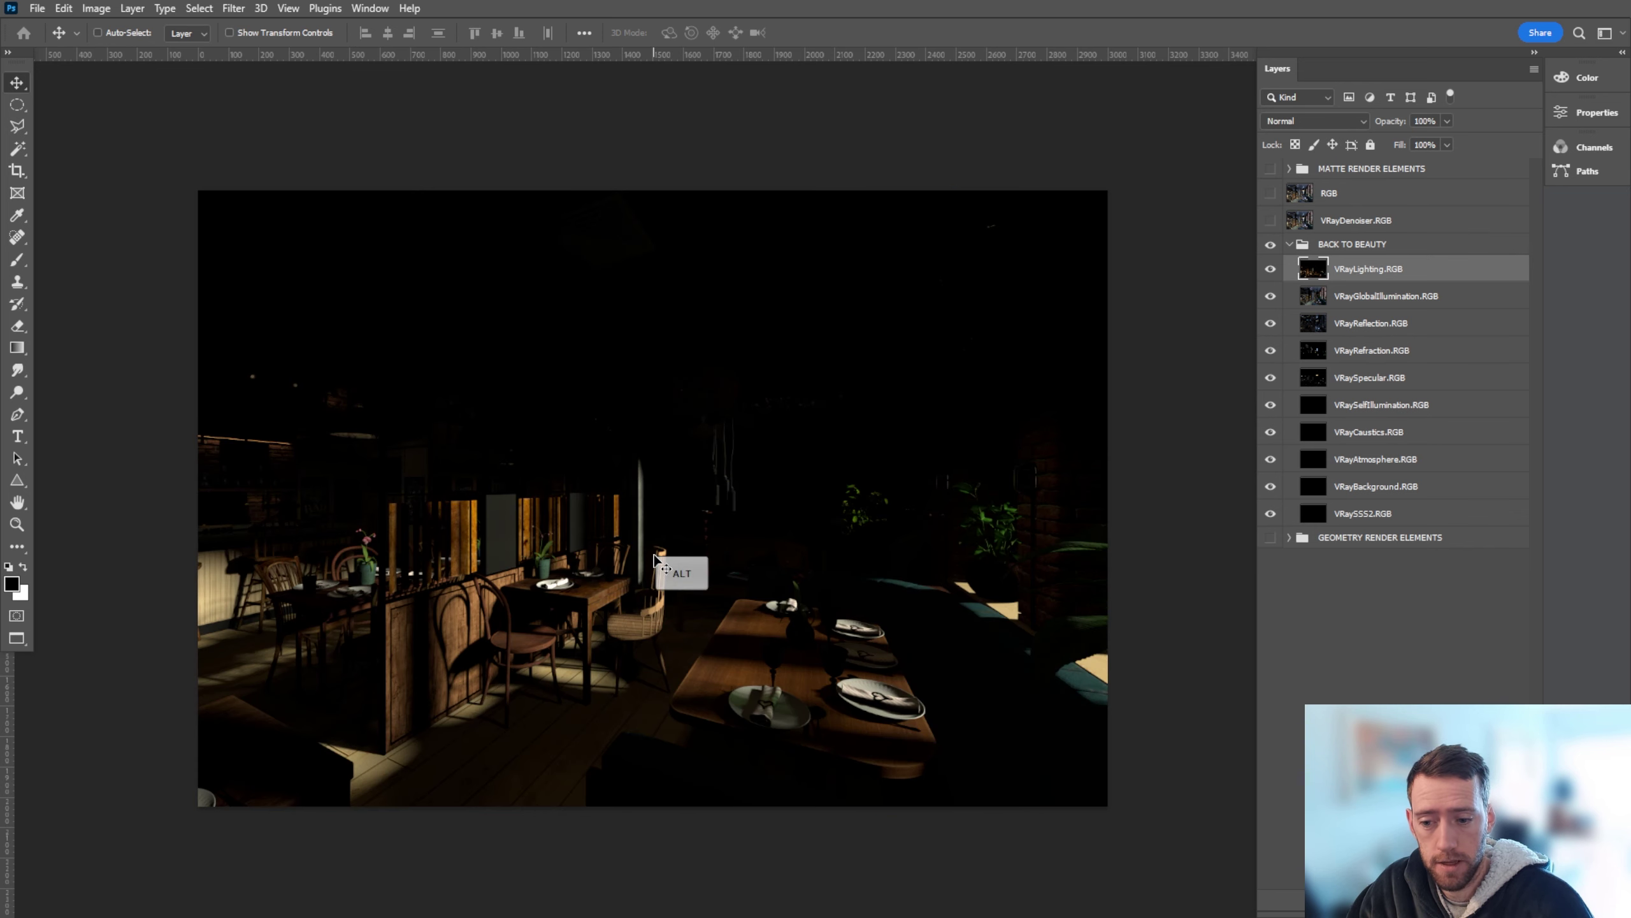
{"action": "scroll", "coordinate": [655, 559], "scroll_direction": "up", "scroll_amount": 1, "text": "alt"}
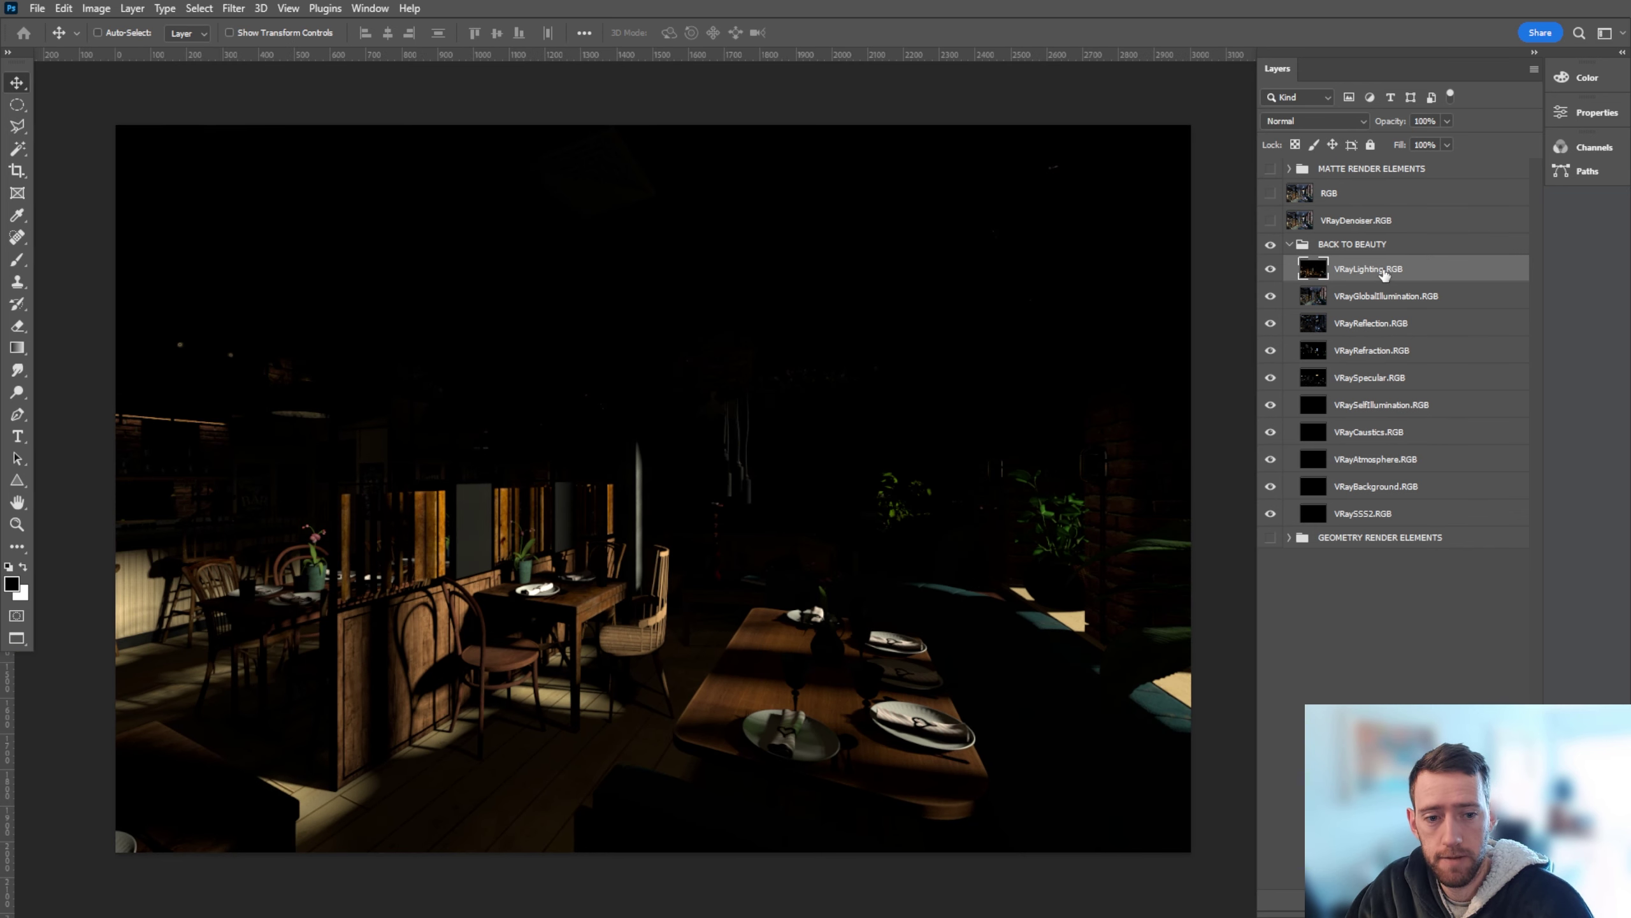
Step: Set all layers from VRayLighting to VRaySSS2 to Linear Dodge (Add) and compare the result with the VRayDenoiser.RGB layer
{"action": "left_click", "coordinate": [1391, 514], "text": "shift"}
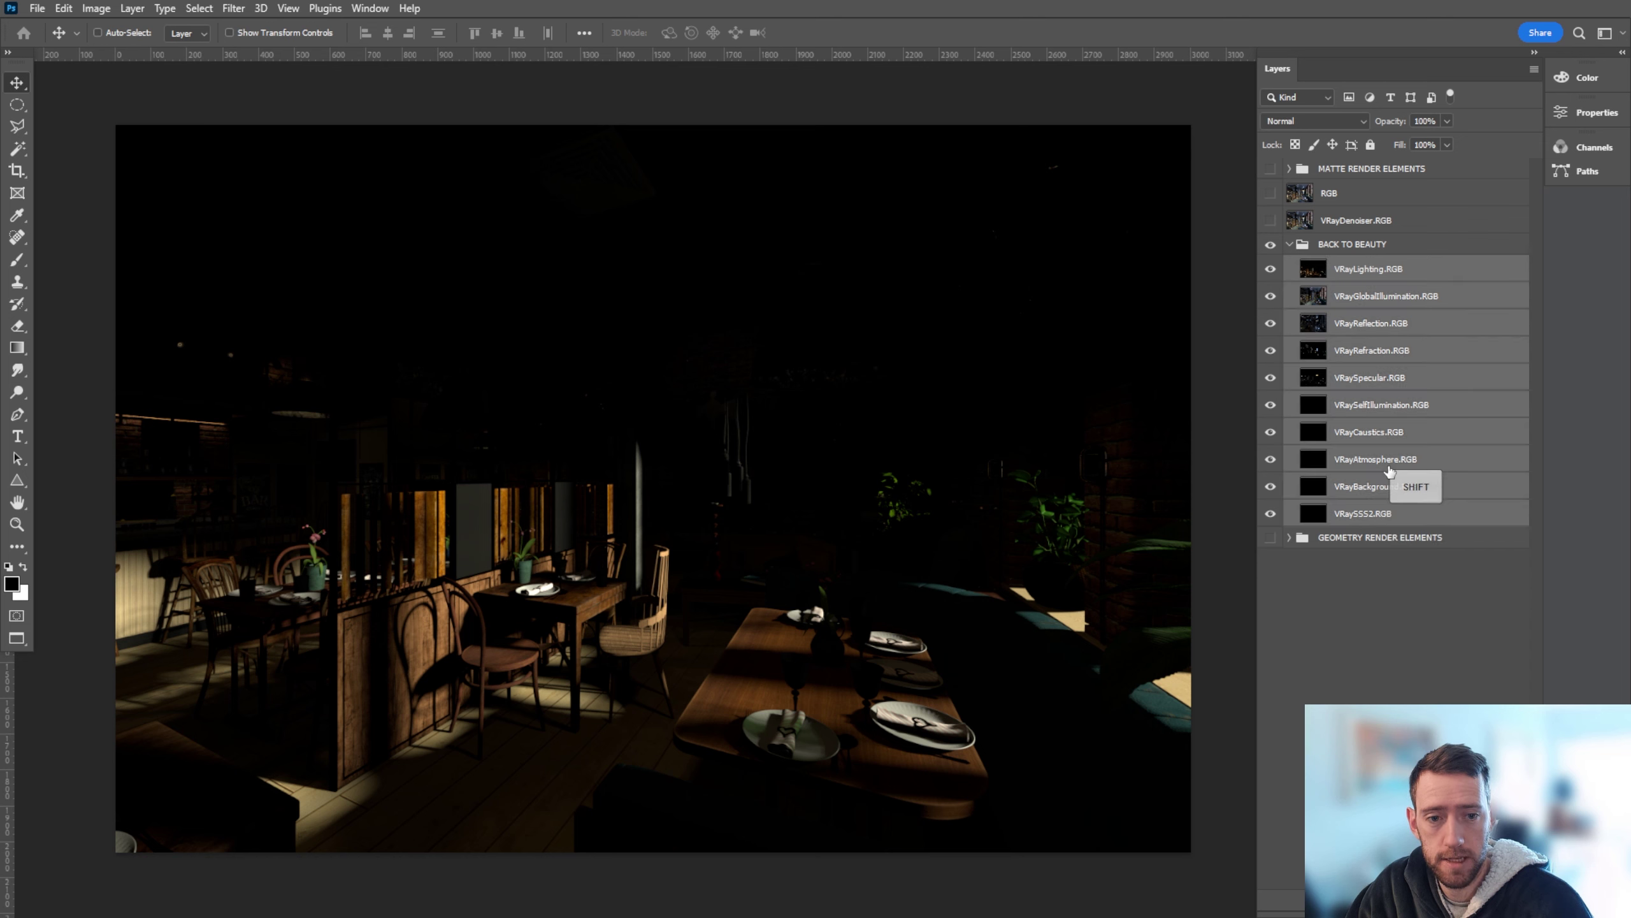
{"action": "left_click", "coordinate": [1318, 121]}
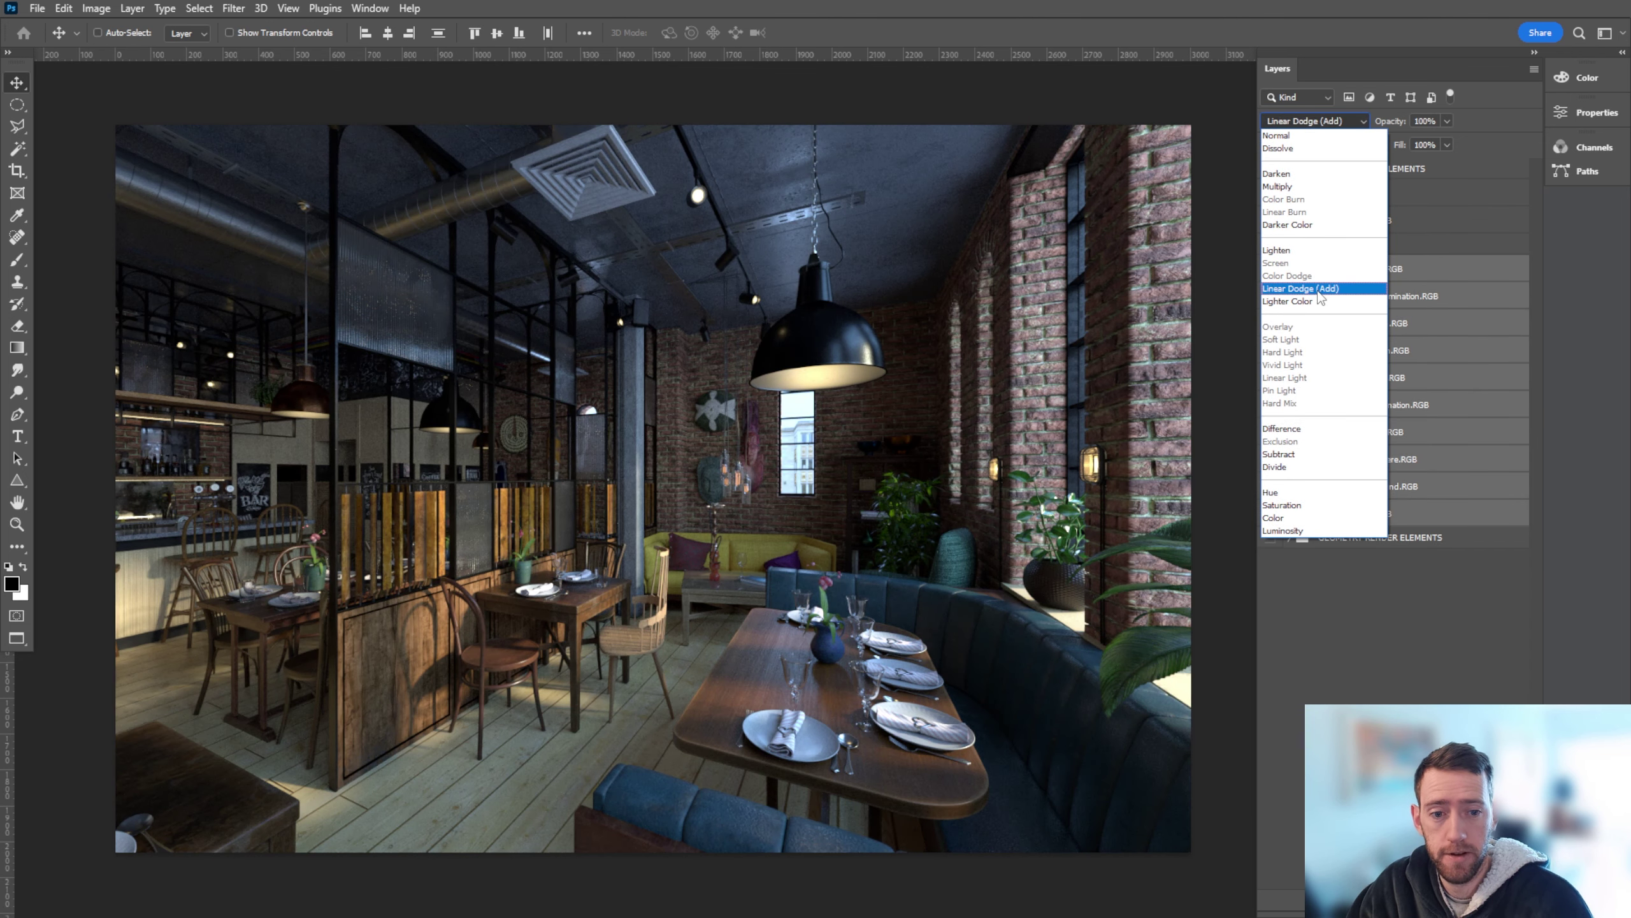
{"action": "left_click", "coordinate": [1318, 290]}
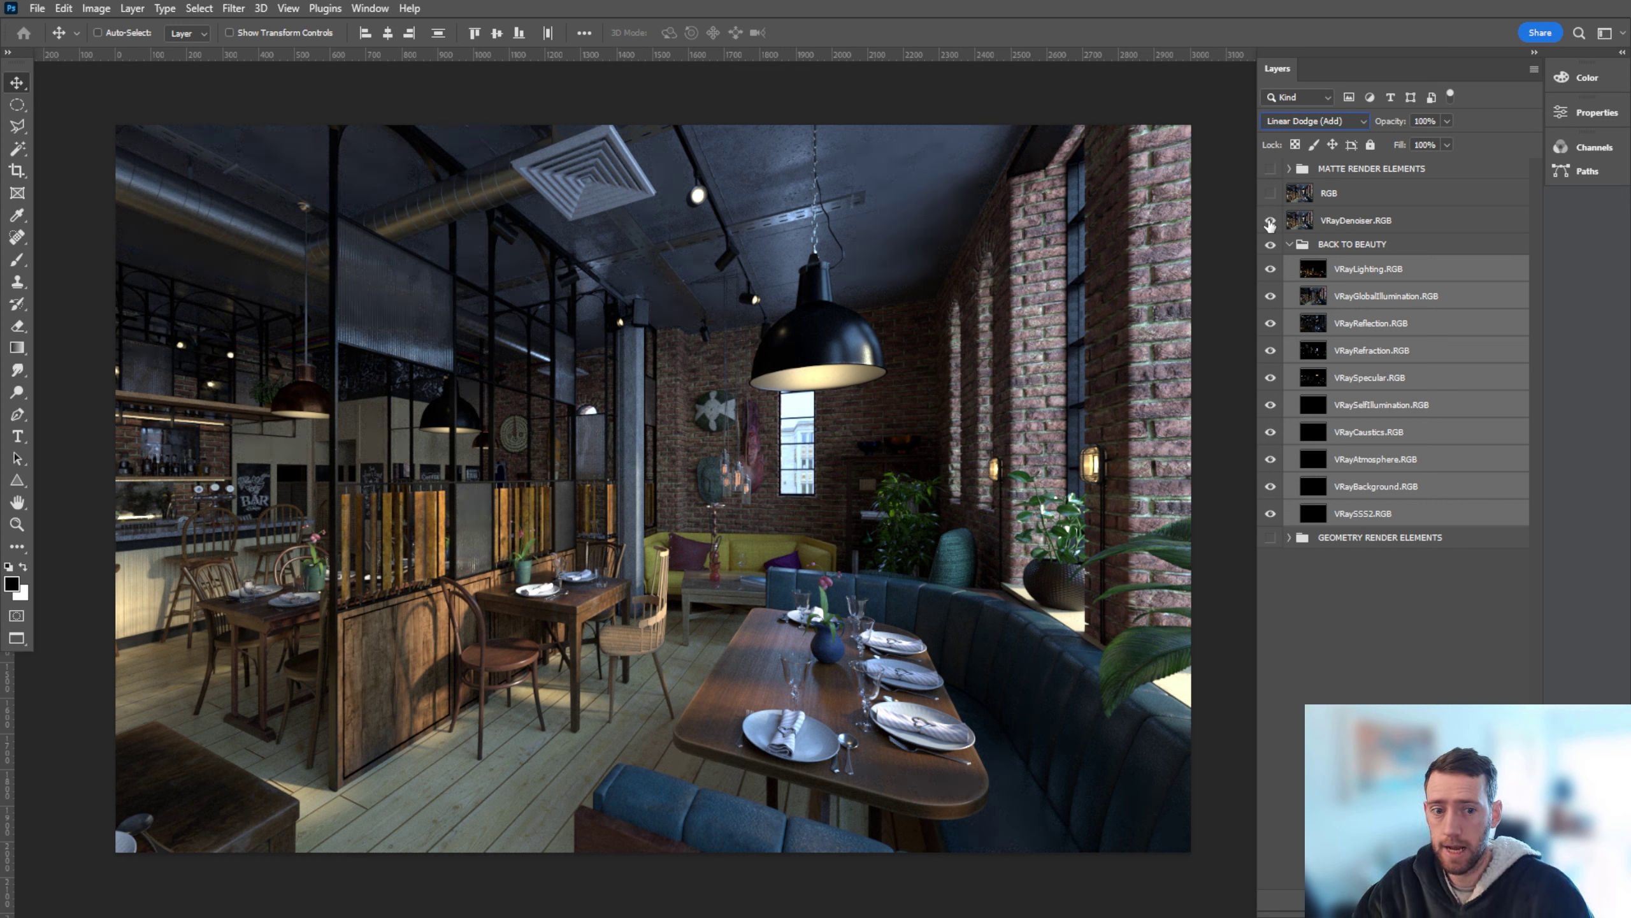
{"action": "left_click", "coordinate": [1270, 221]}
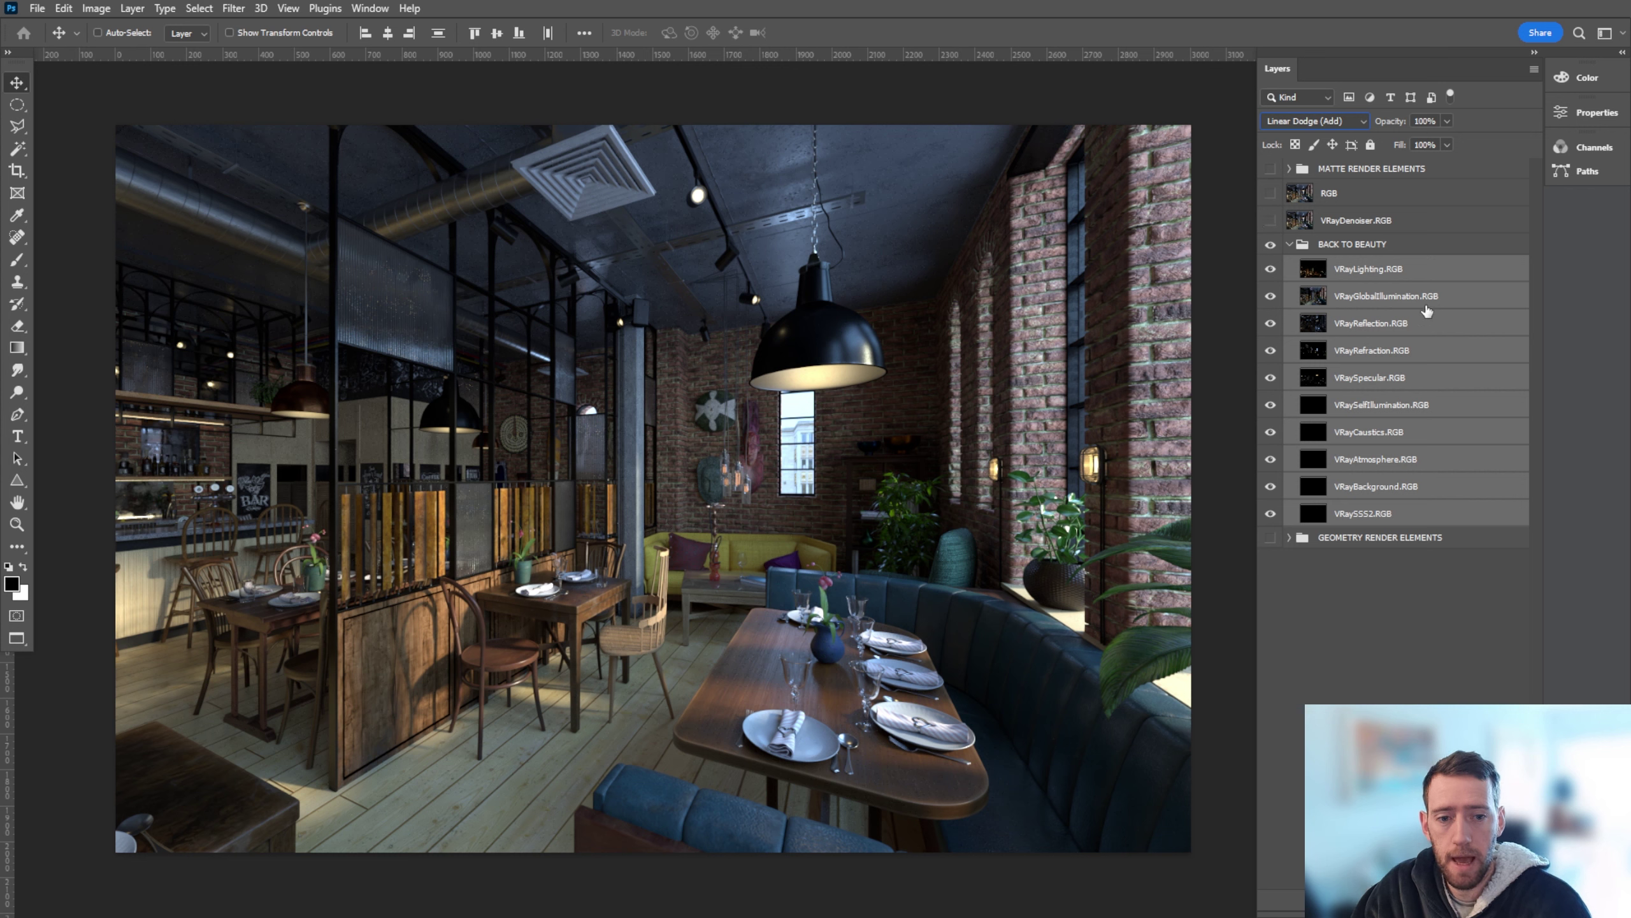
Step: View the VRayGlobalIllumination.RGB layer in isolation, and restore the visibility of the other Back To Beauty layers
{"action": "left_click", "coordinate": [1422, 272]}
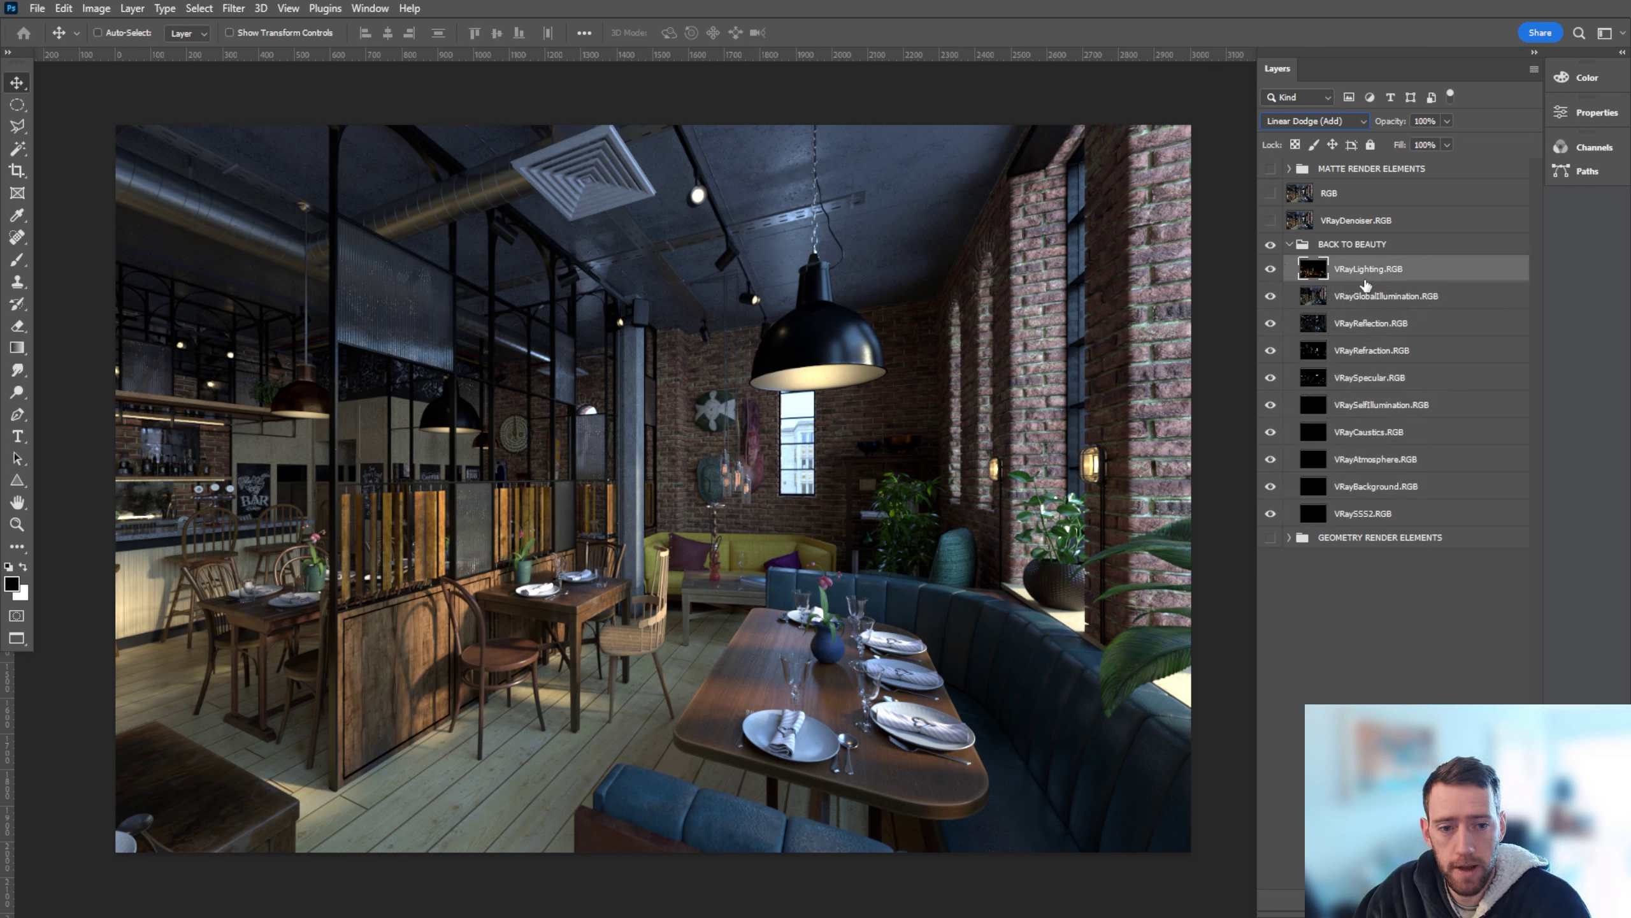
{"action": "scroll", "coordinate": [921, 393], "scroll_direction": "right", "scroll_amount": 2}
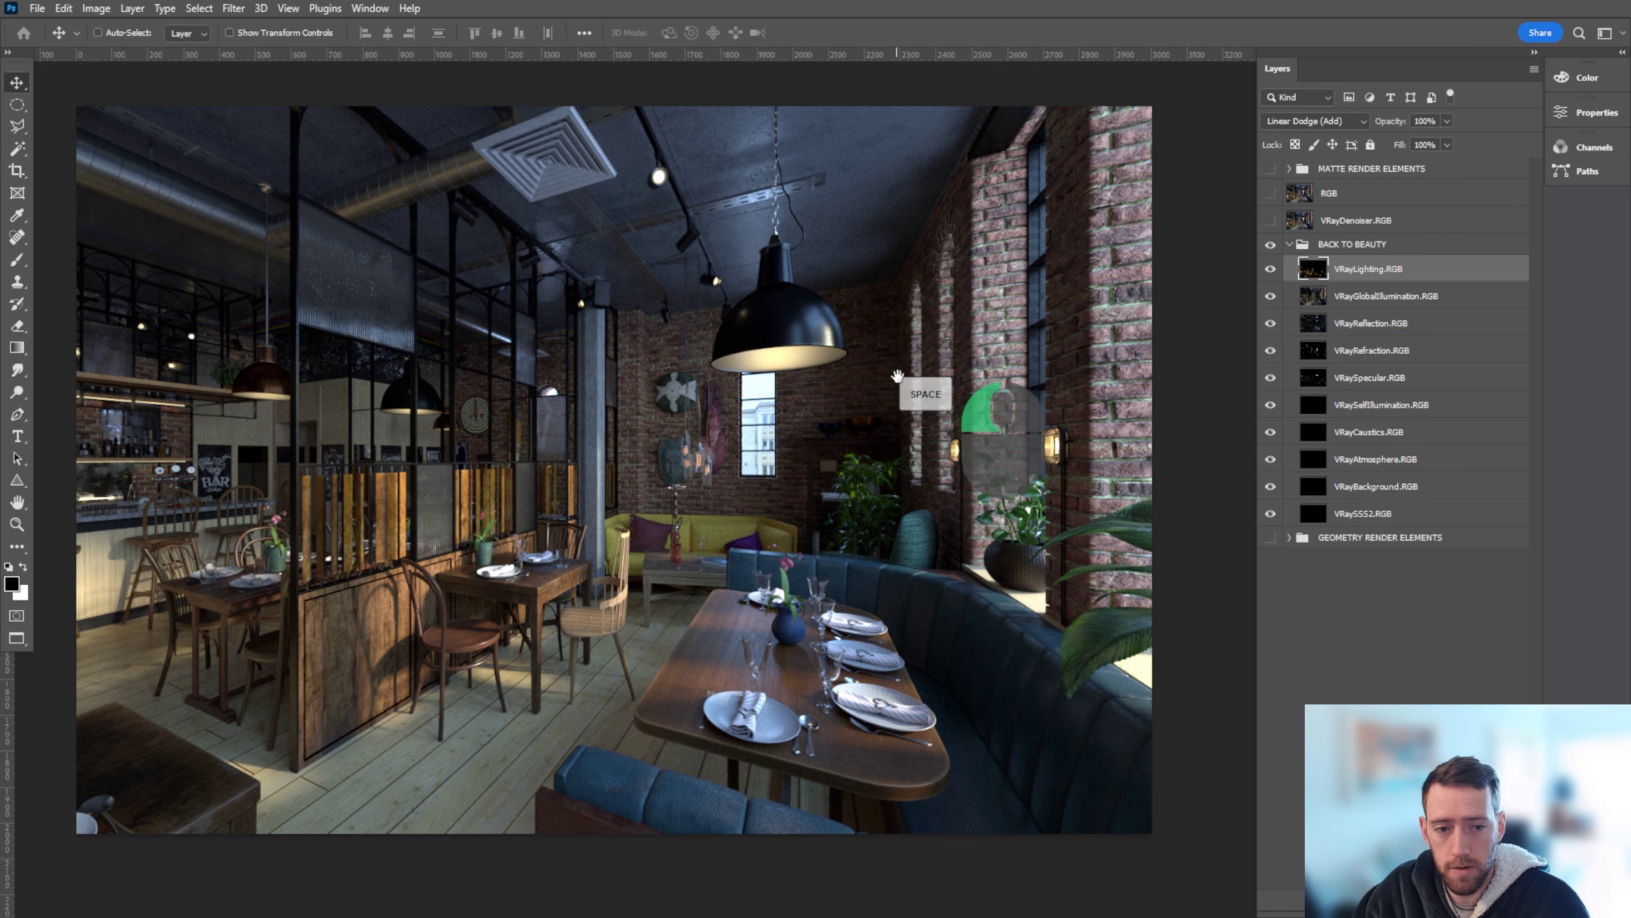
{"action": "left_click", "coordinate": [1374, 304]}
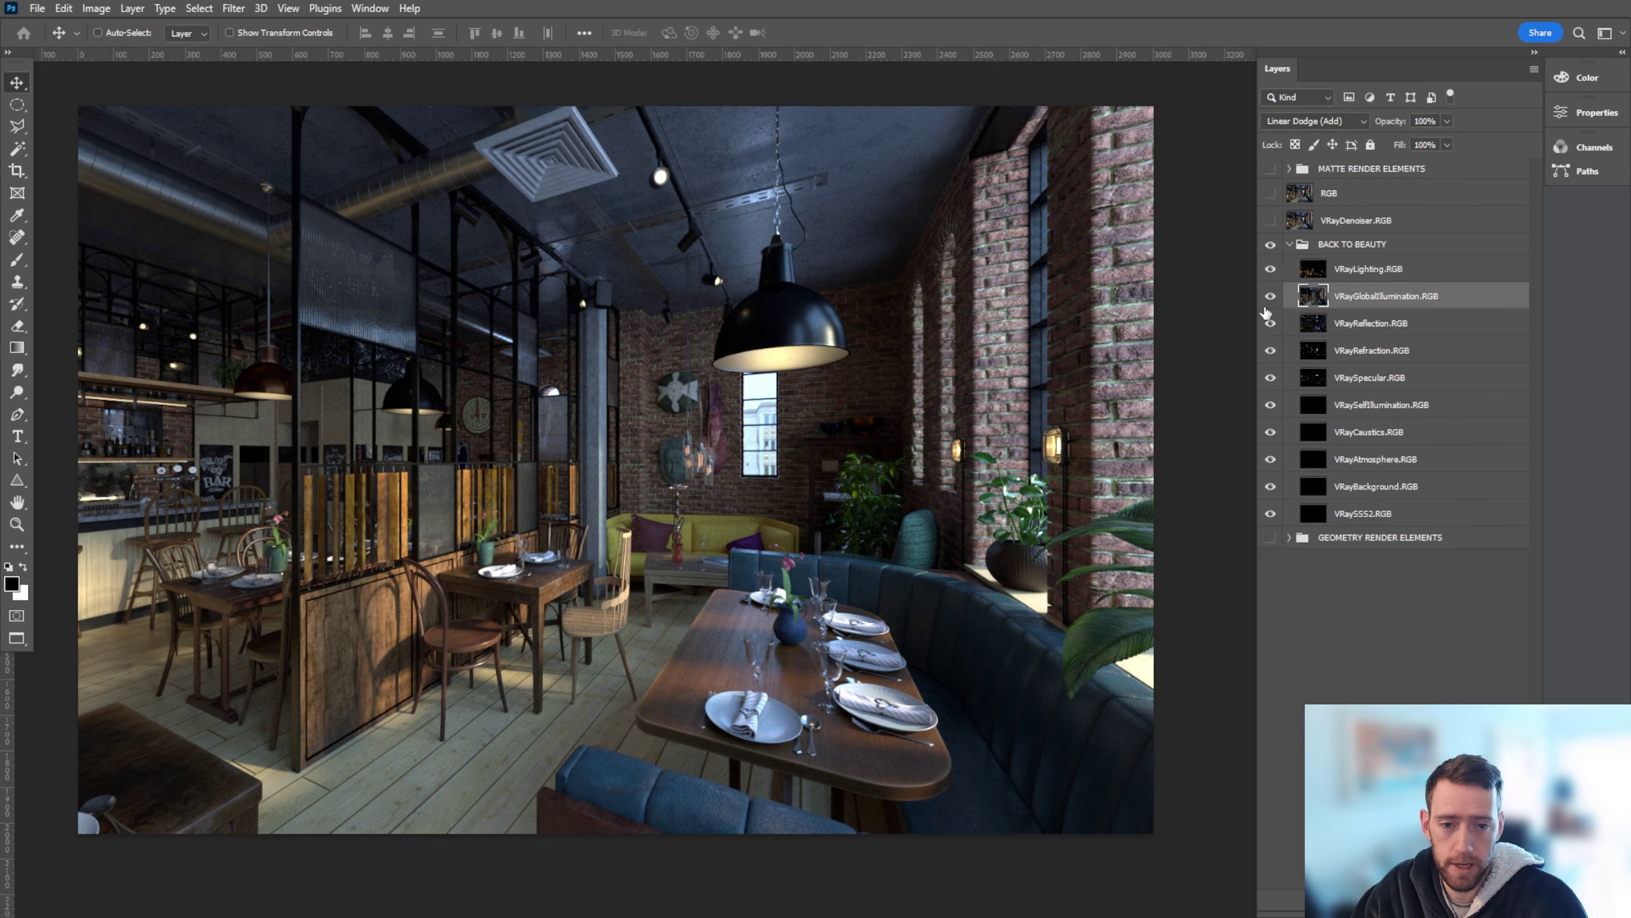
{"action": "left_click", "coordinate": [1270, 297], "text": "alt"}
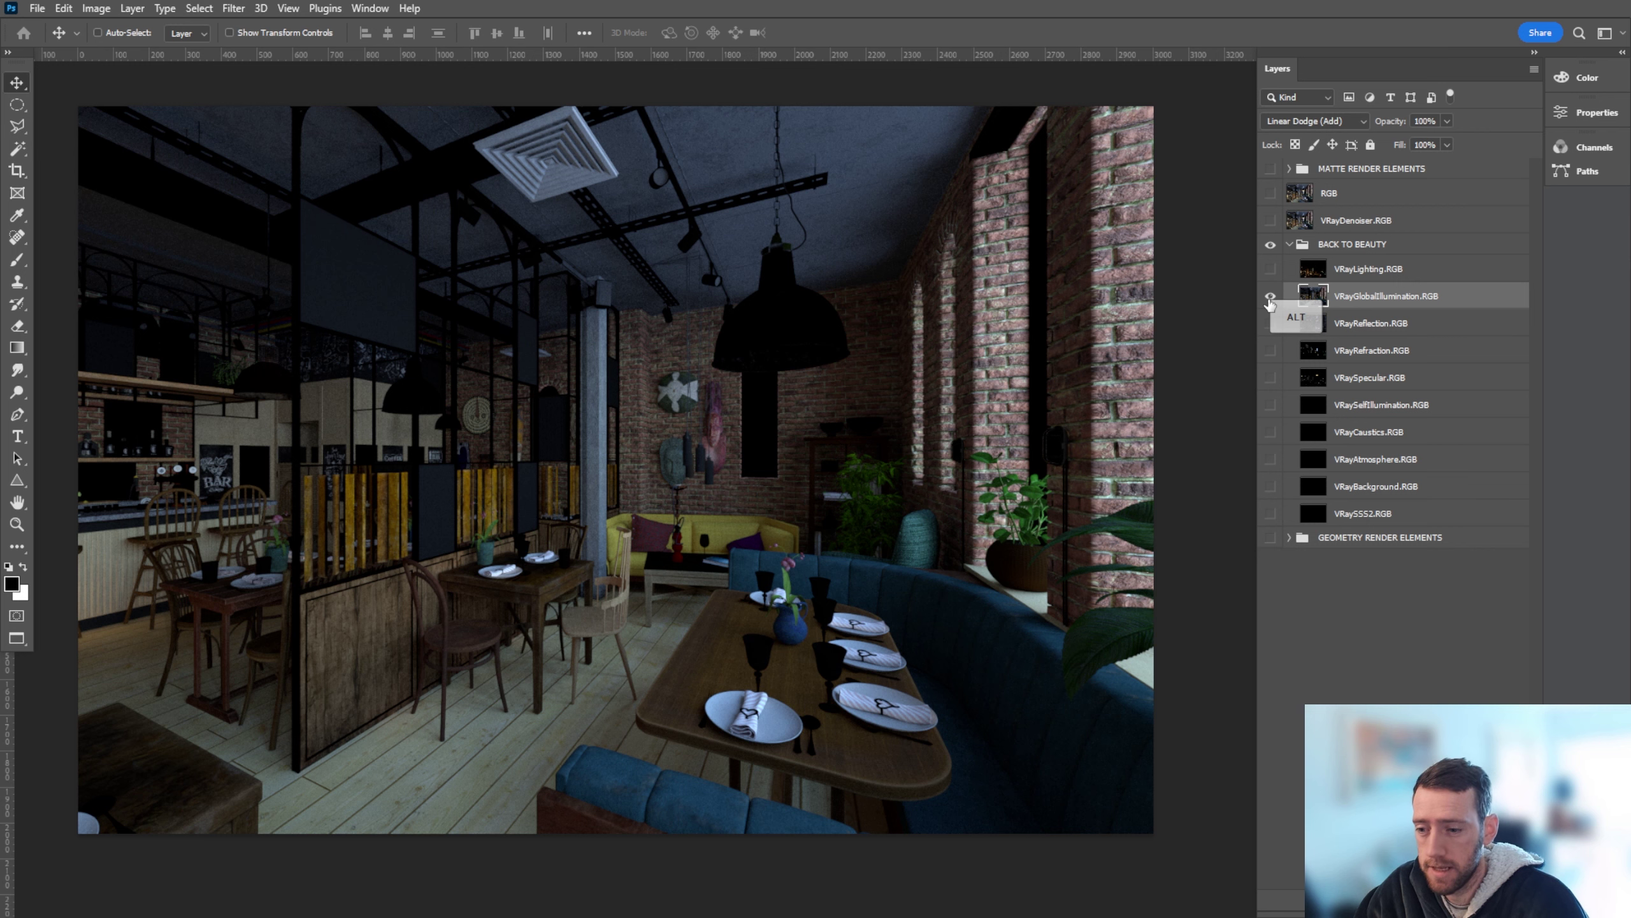
{"action": "left_click", "coordinate": [1270, 297], "text": "alt"}
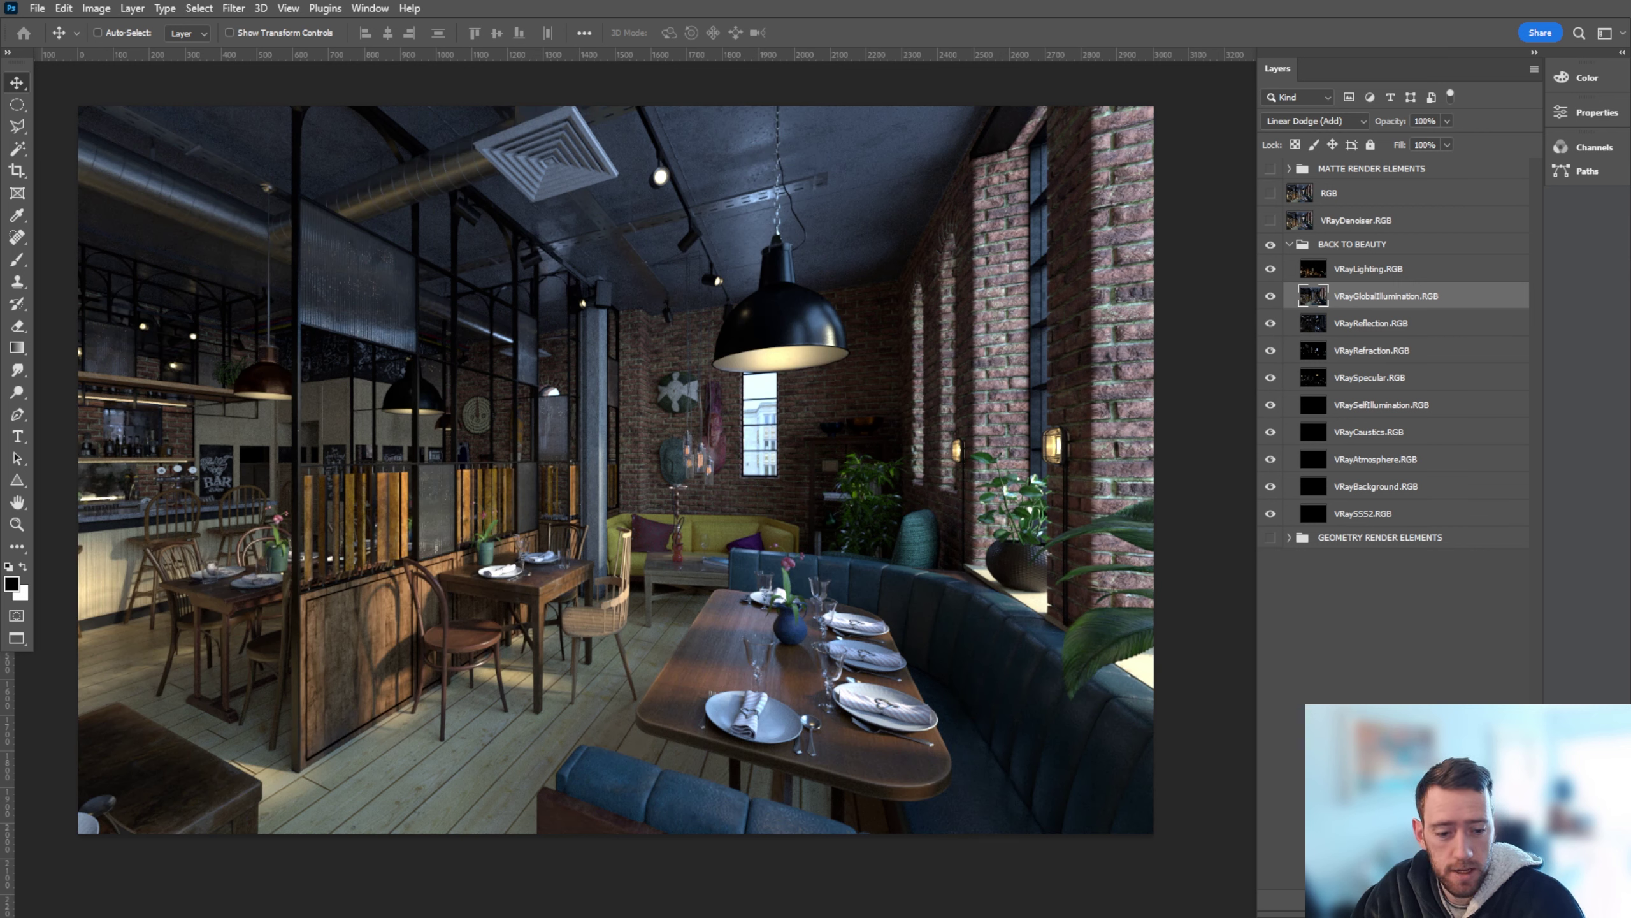
Step: Add an Exposure adjustment layer above VRayGlobalIllumination.RGB and clip it to that layer
{"action": "left_click", "coordinate": [1437, 903]}
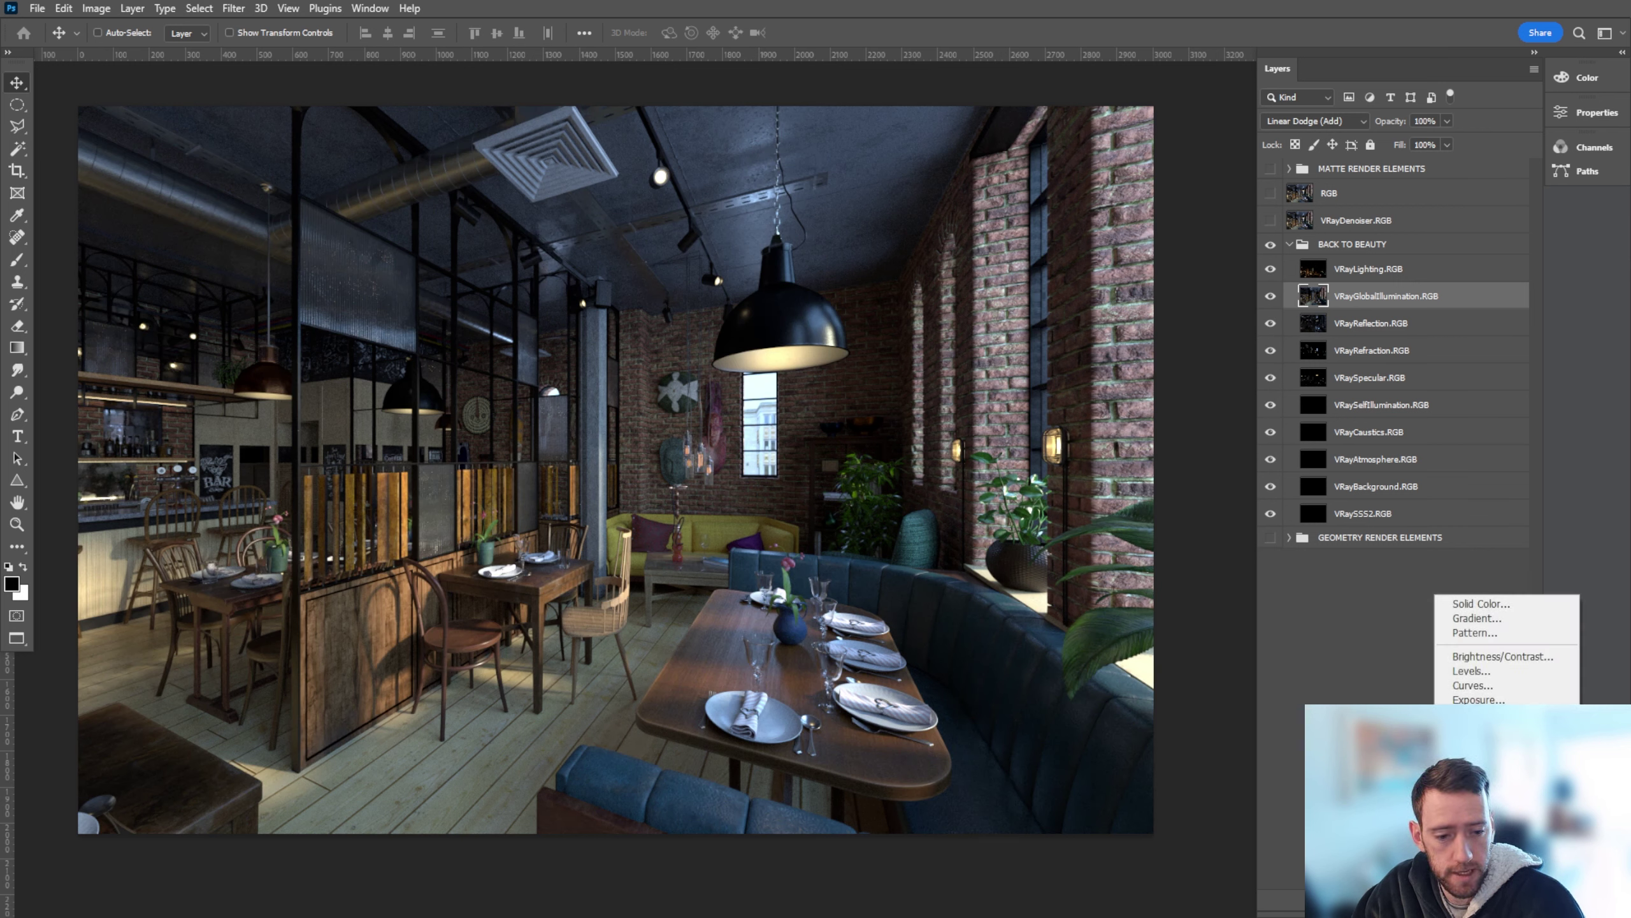
{"action": "left_click", "coordinate": [1477, 699]}
{"action": "left_click_drag", "start_coordinate": [1327, 98], "coordinate": [1356, 110]}
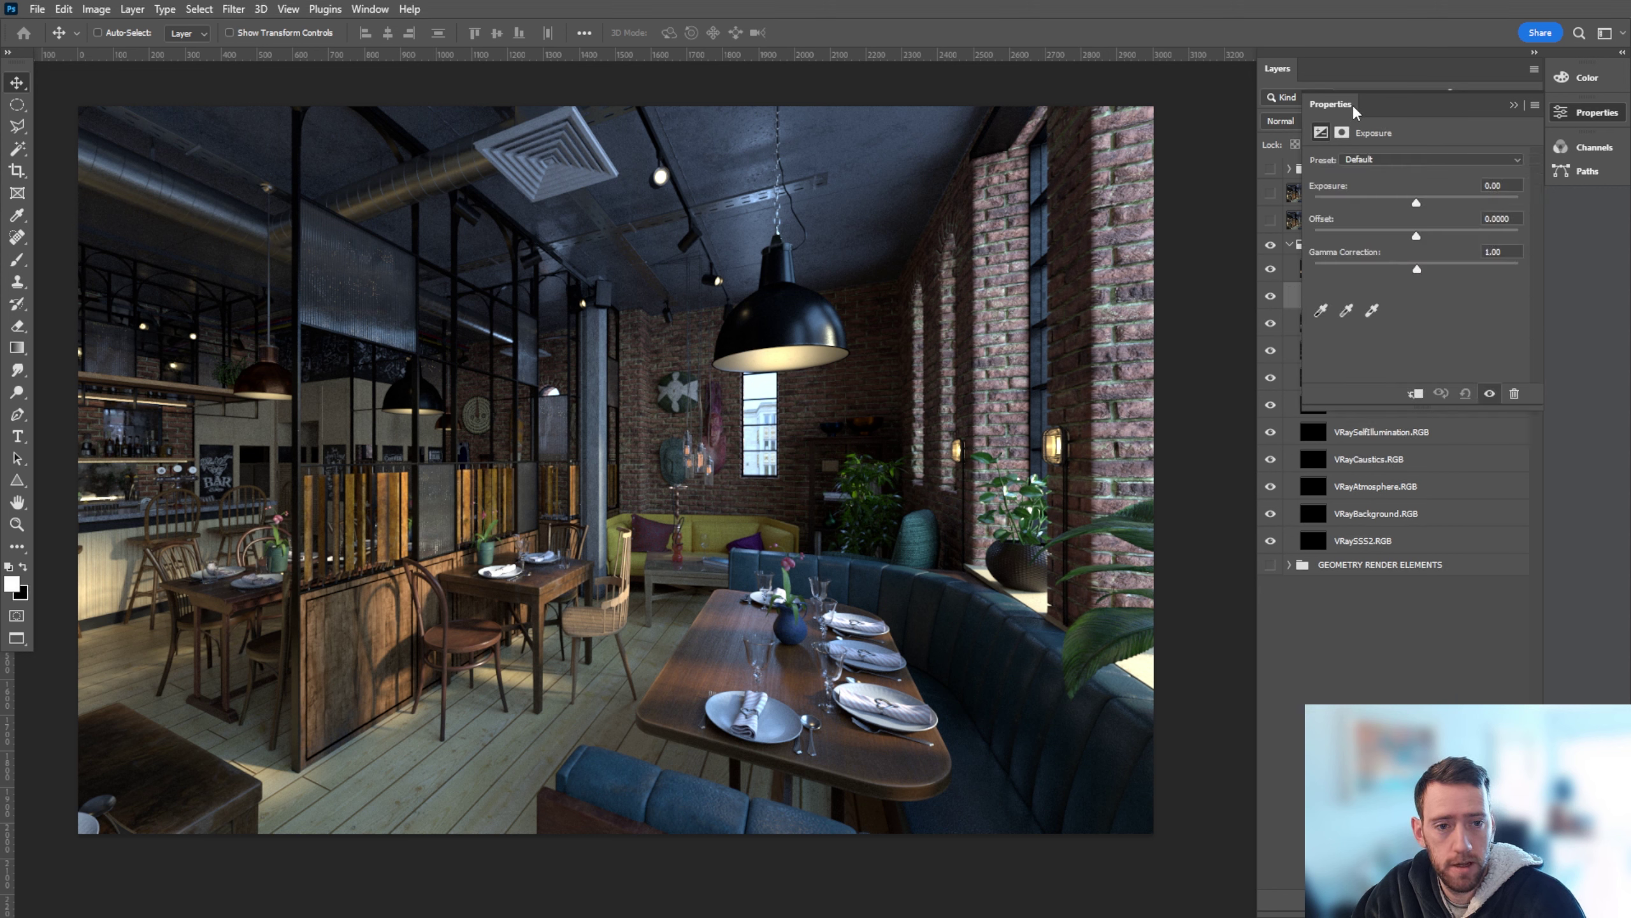
{"action": "left_click", "coordinate": [1580, 116]}
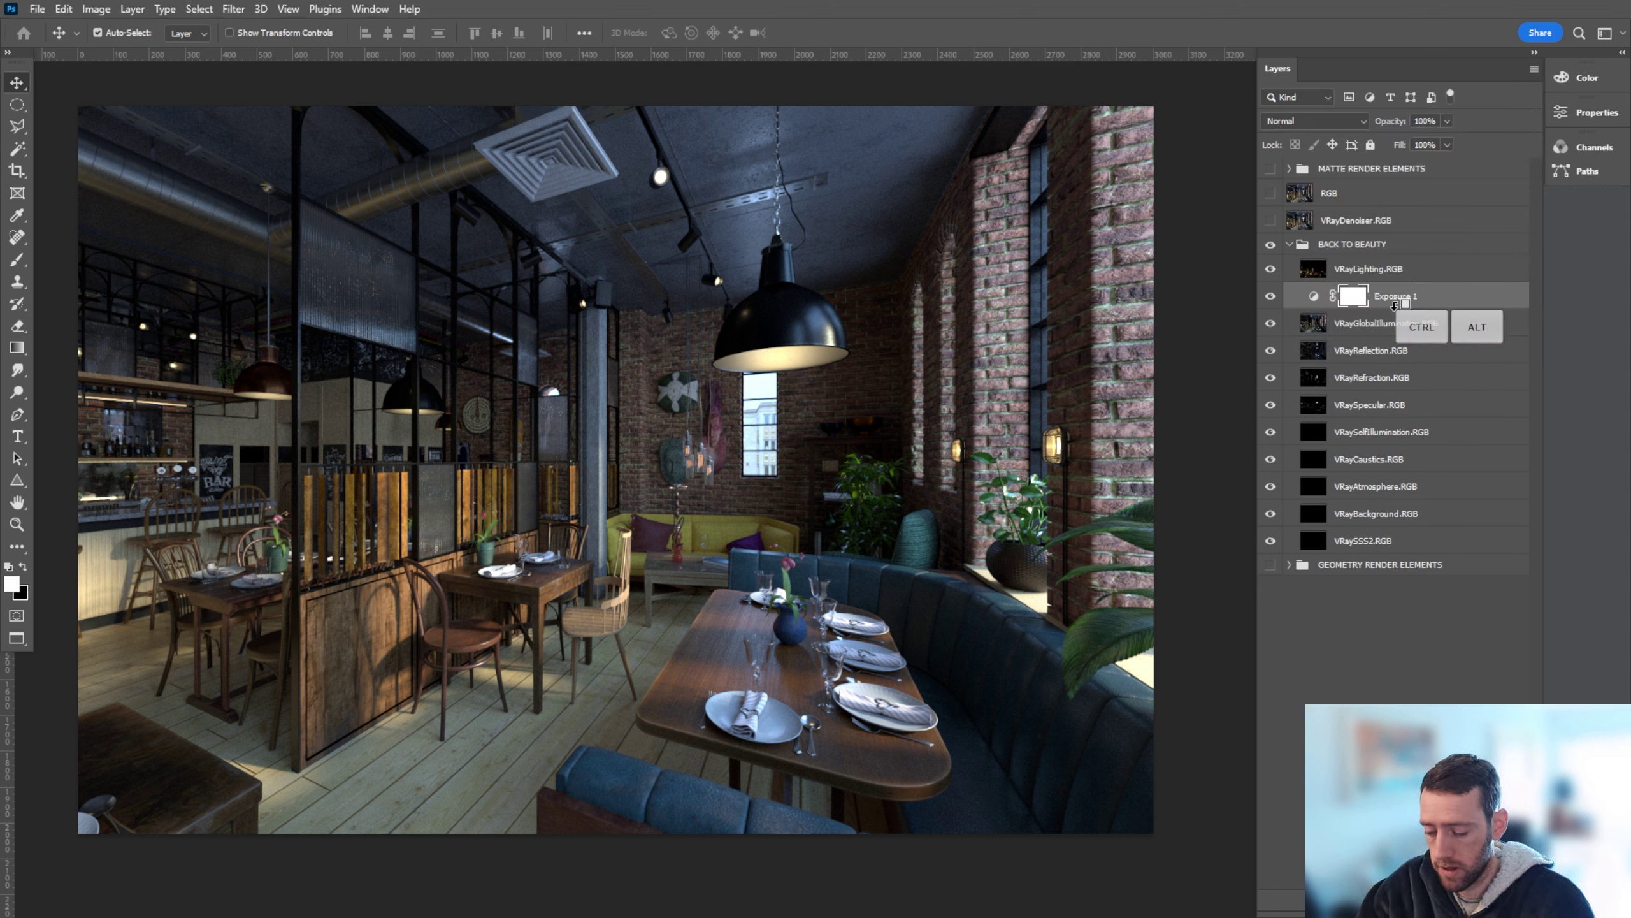
{"action": "key", "text": "ctrl+alt+g"}
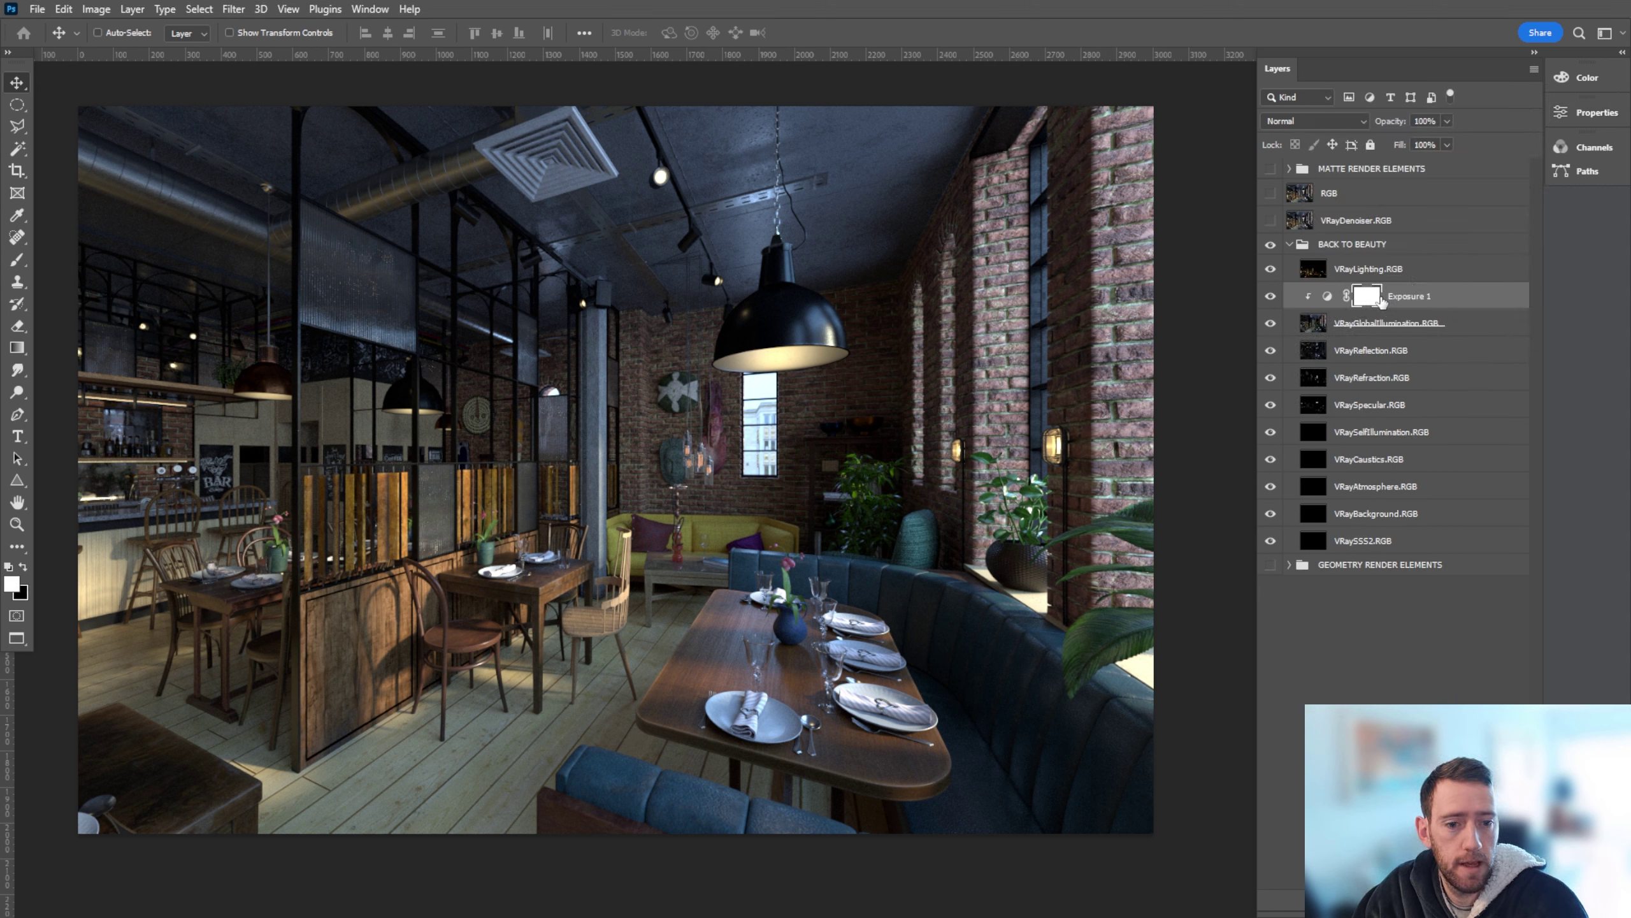
Step: Set the exposure of the adjustment clipped to VRayGlobalIllumination.RGB to about +1.56 and close its settings
{"action": "left_click", "coordinate": [1567, 113]}
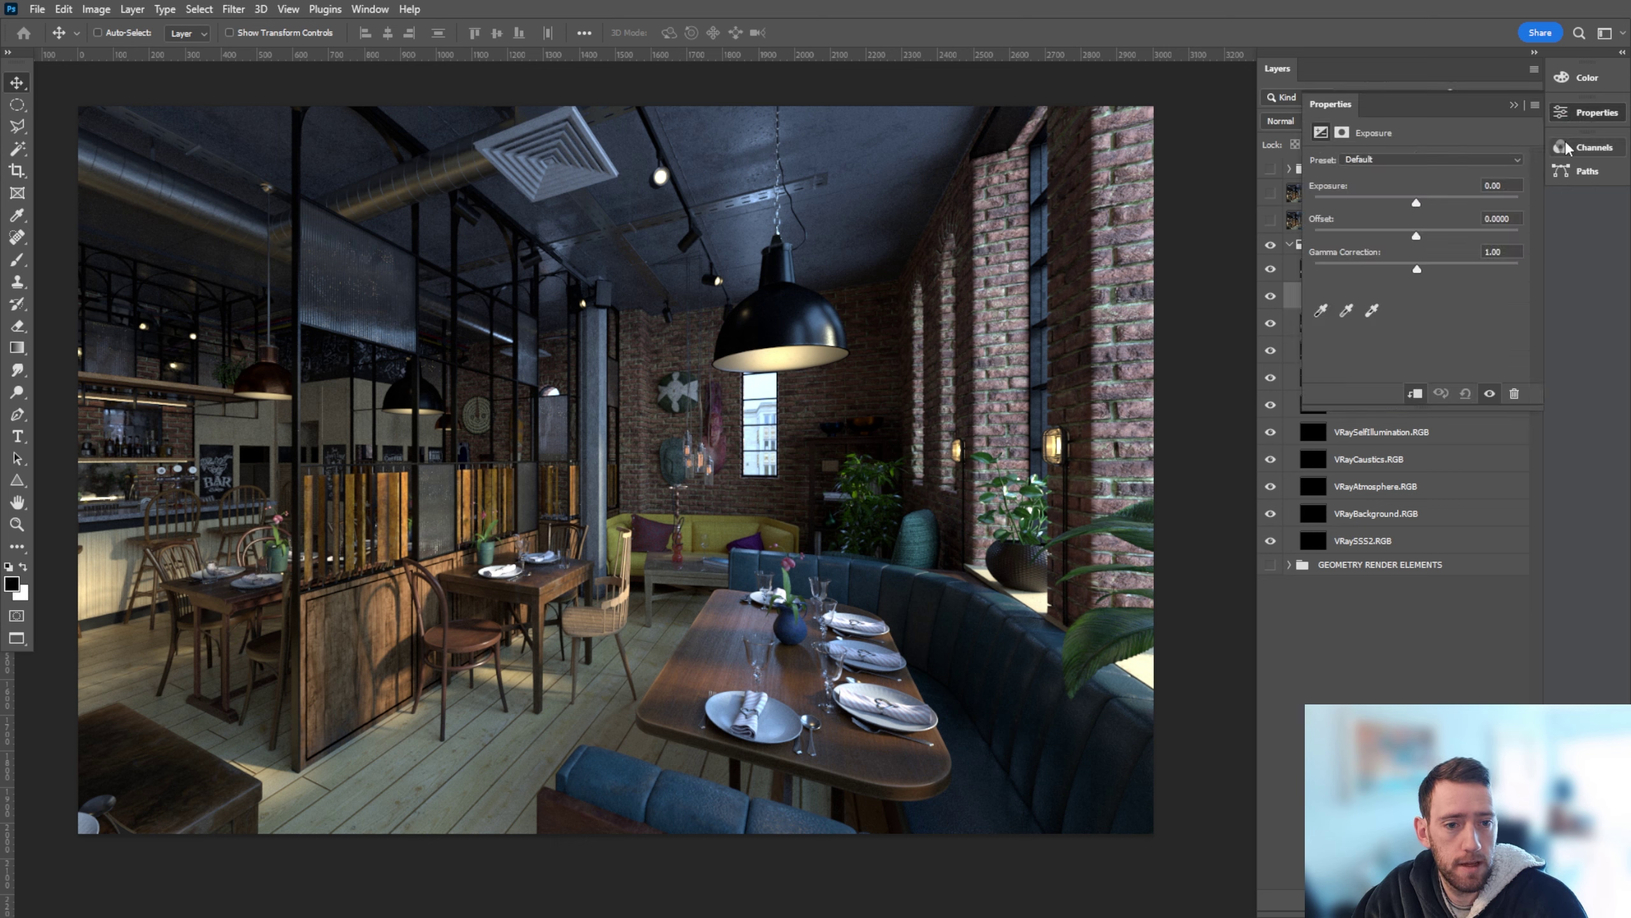
{"action": "left_click_drag", "start_coordinate": [1355, 102], "coordinate": [999, 199]}
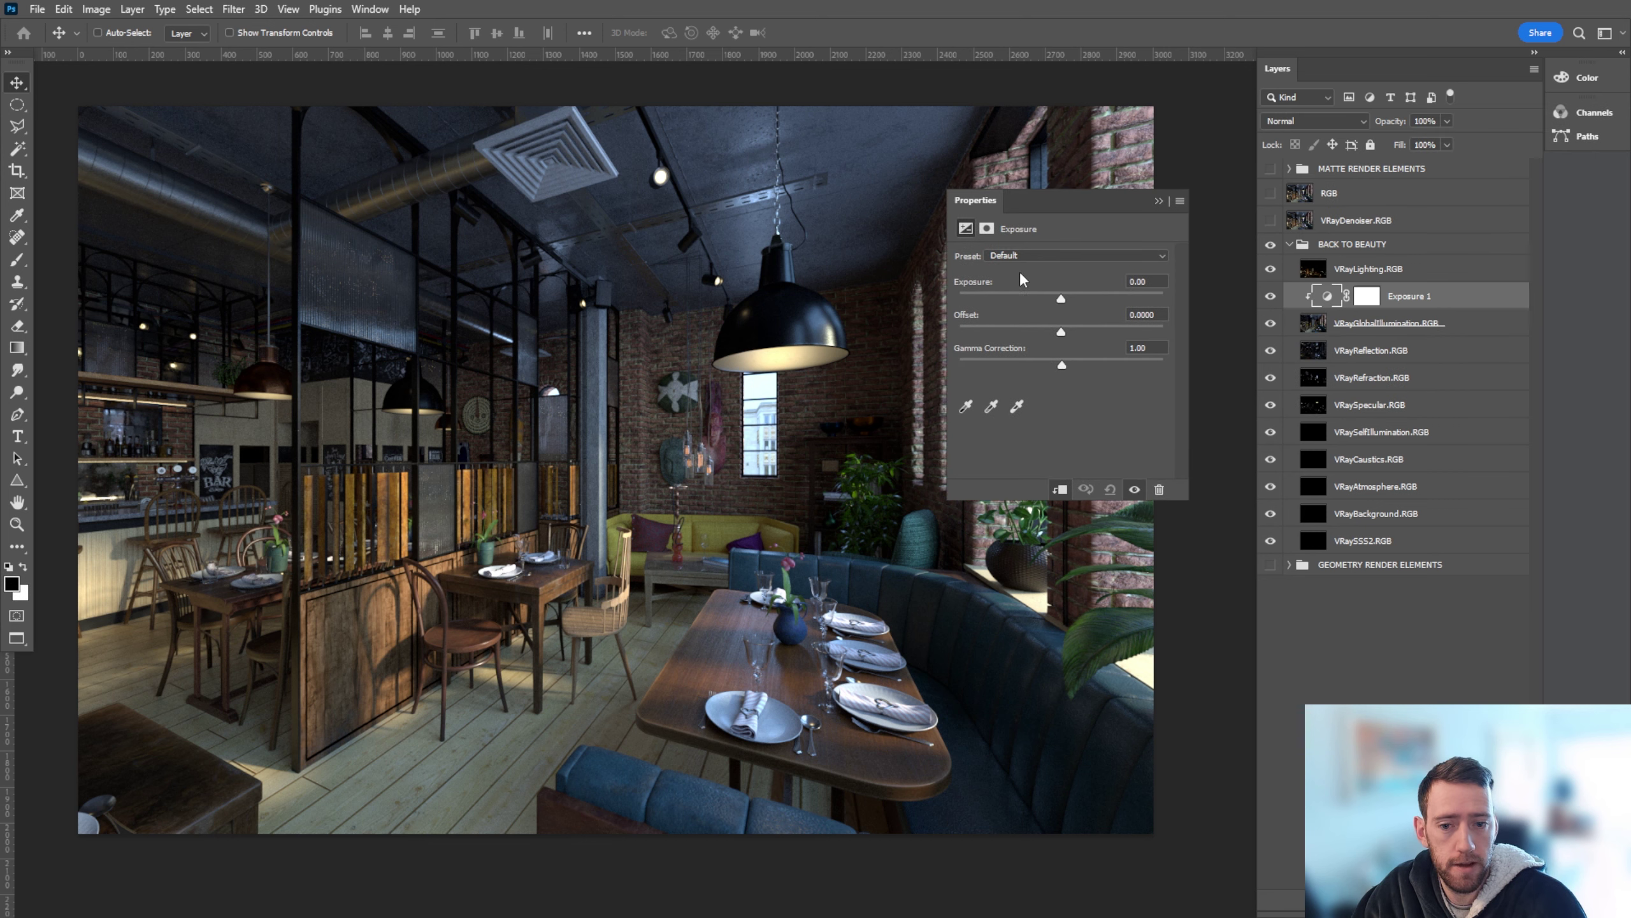
{"action": "left_click", "coordinate": [1061, 300]}
{"action": "left_click_drag", "start_coordinate": [1061, 300], "coordinate": [1094, 304]}
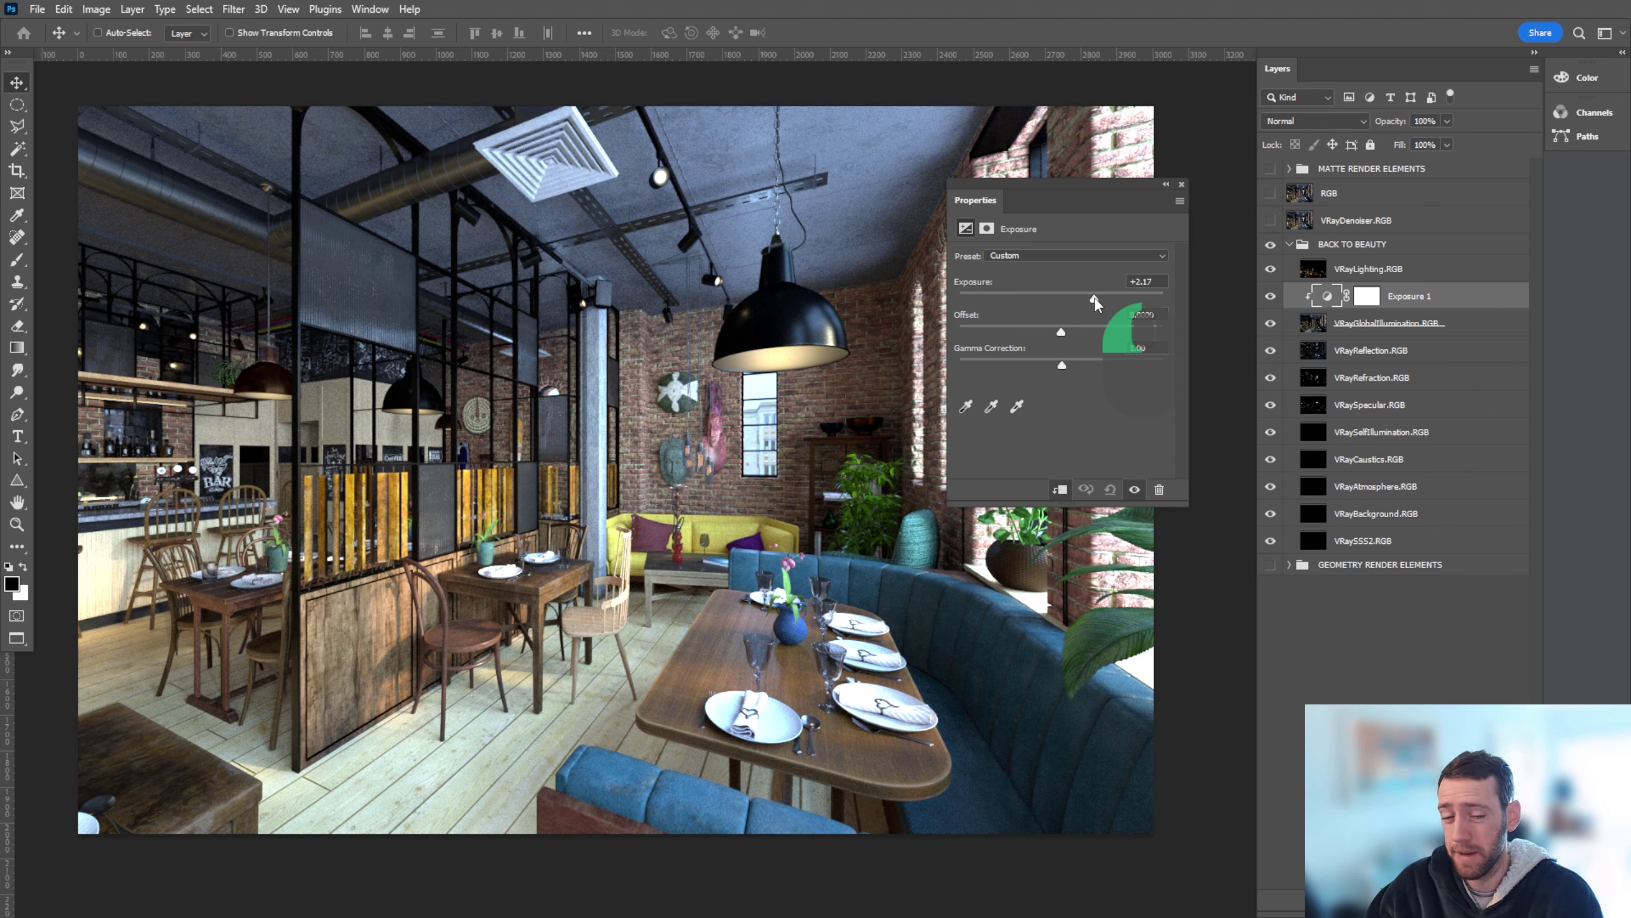
{"action": "left_click_drag", "start_coordinate": [1095, 303], "coordinate": [1085, 297]}
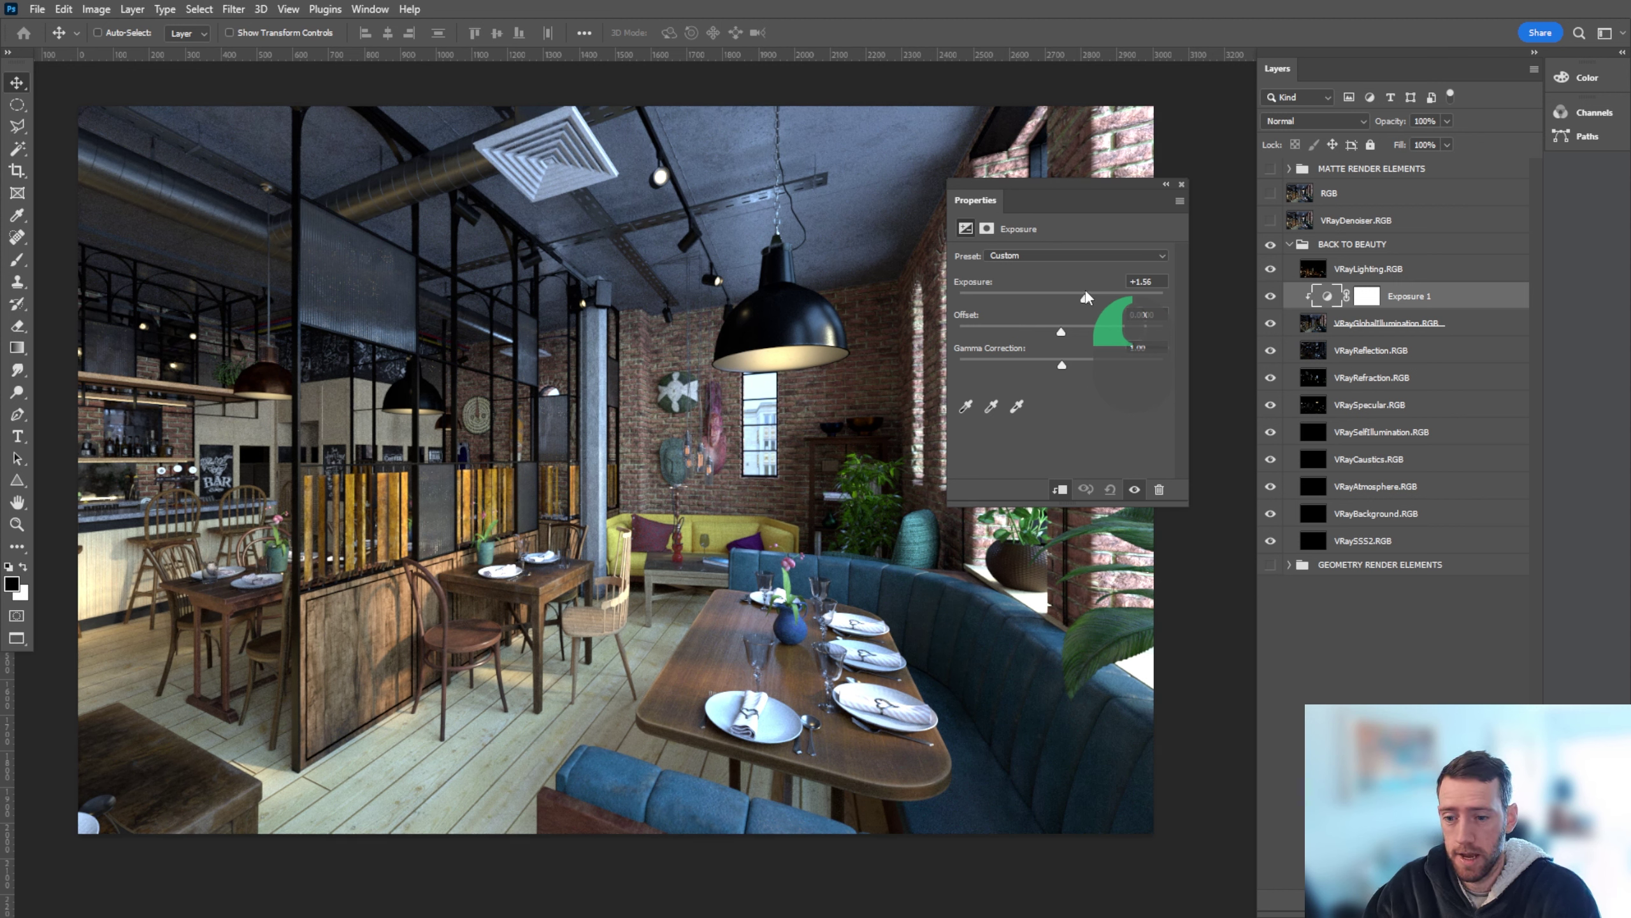
{"action": "left_click", "coordinate": [1182, 184]}
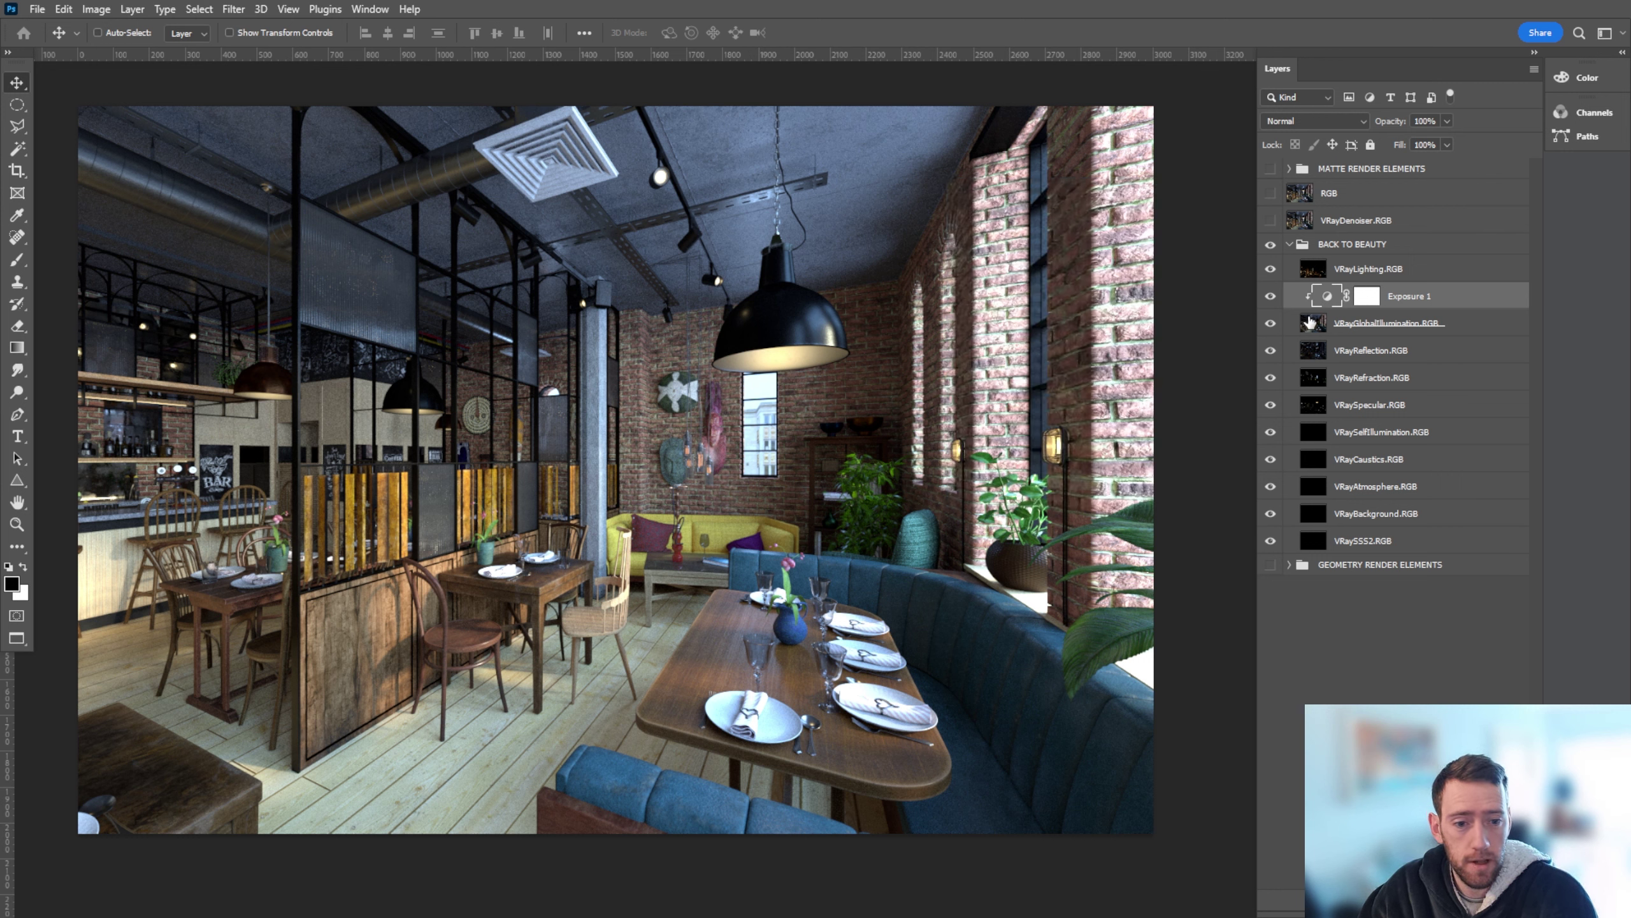
Step: Toggle the VRayReflection.RGB layer off and on to compare the image with and without reflections
{"action": "left_click", "coordinate": [1368, 352]}
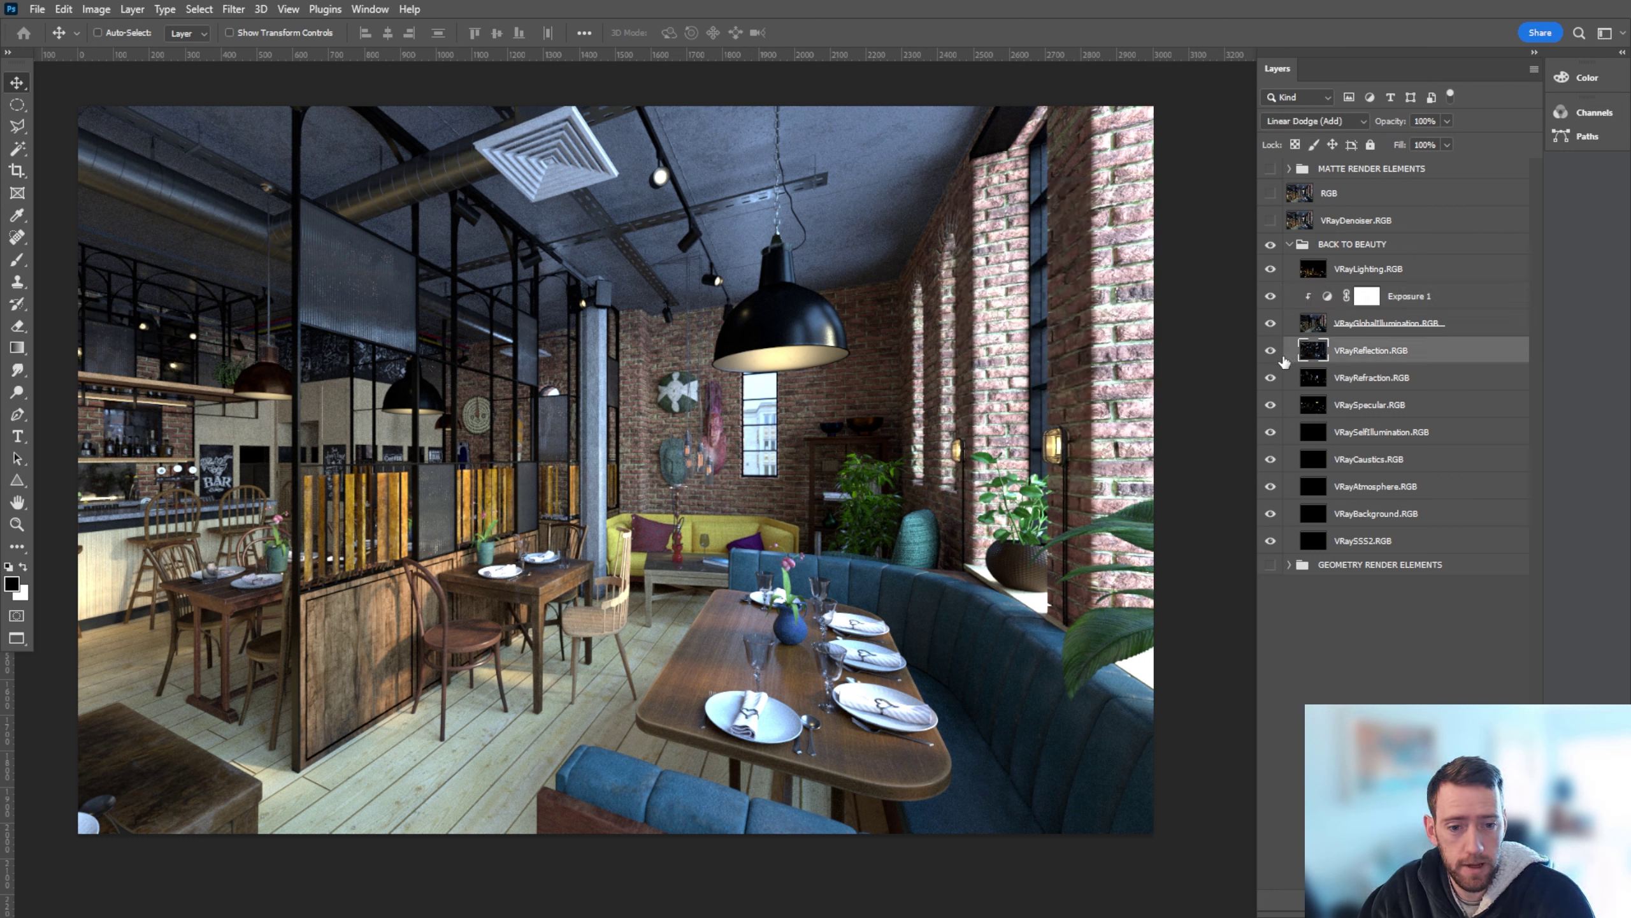
{"action": "left_click", "coordinate": [1270, 352]}
{"action": "left_click", "coordinate": [1270, 352]}
{"action": "left_click", "coordinate": [1270, 352]}
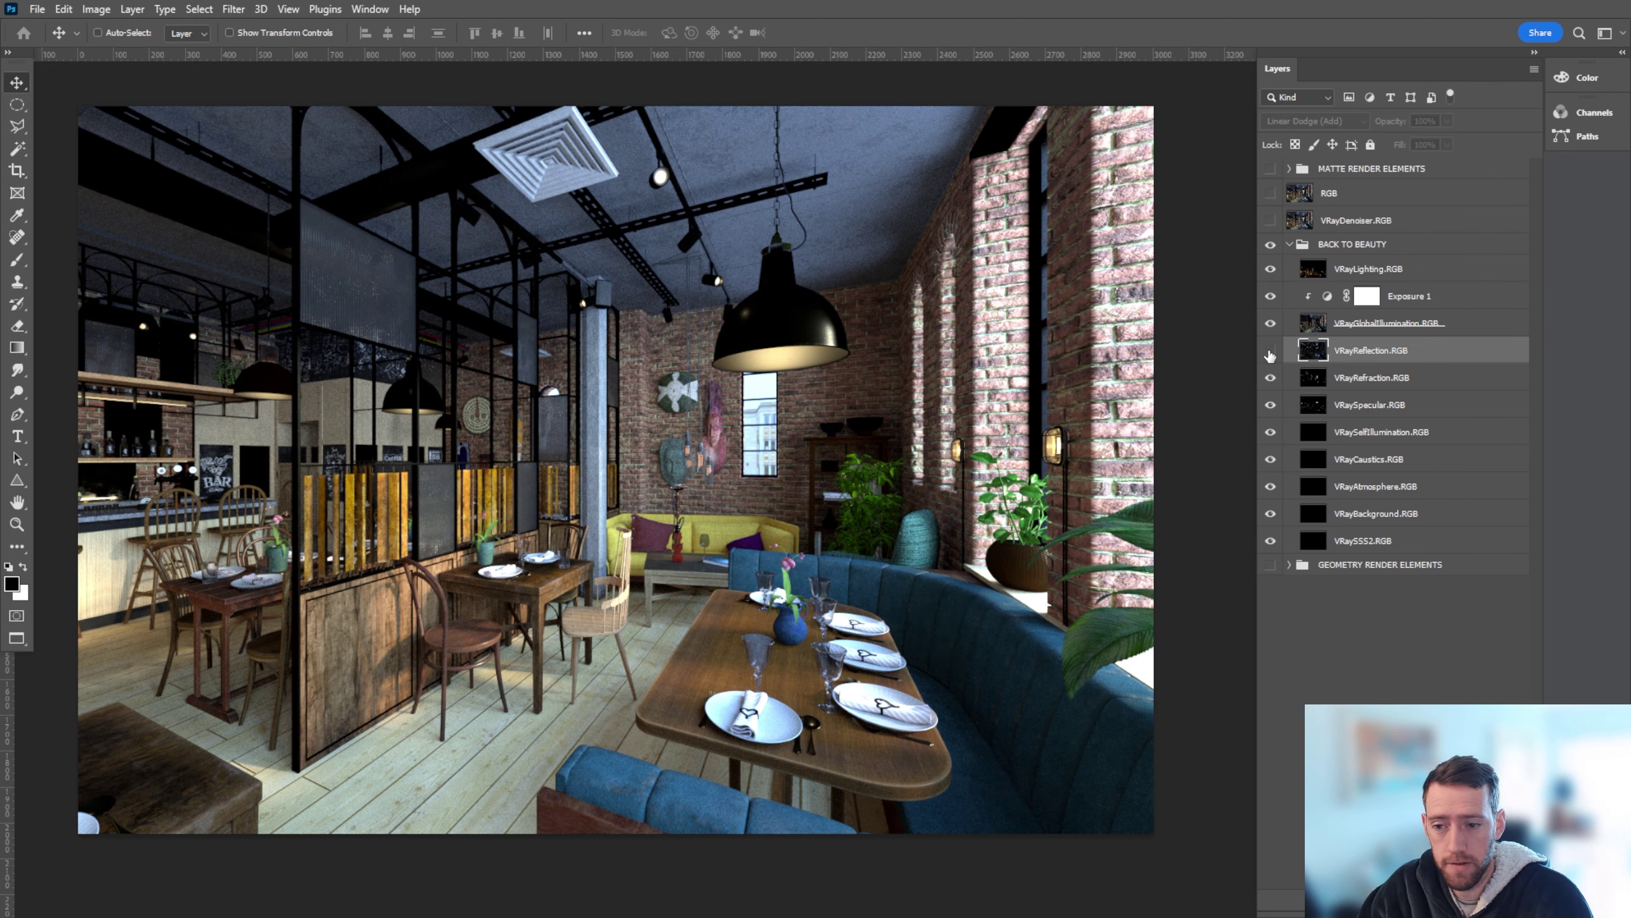
{"action": "left_click", "coordinate": [1270, 352]}
{"action": "left_click", "coordinate": [1270, 352]}
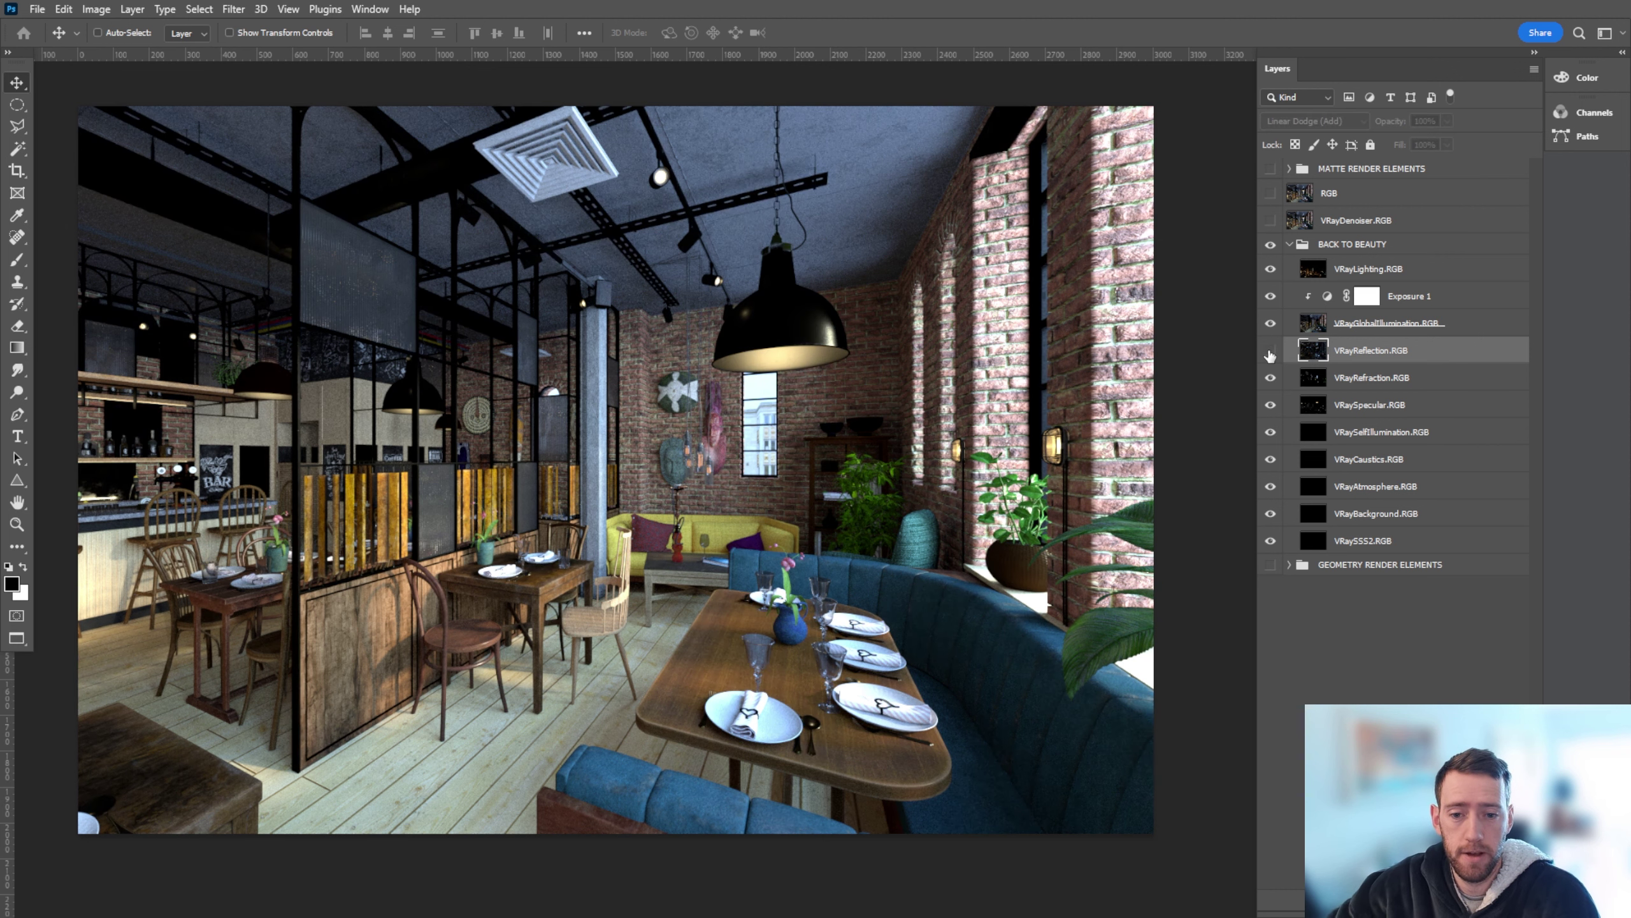
{"action": "left_click", "coordinate": [1270, 352]}
Step: Duplicate the Exposure 1 adjustment directly above VRayReflection.RGB, clip the copy to that layer and select its adjustment
{"action": "left_click_drag", "start_coordinate": [1439, 297], "coordinate": [1455, 333], "text": "alt"}
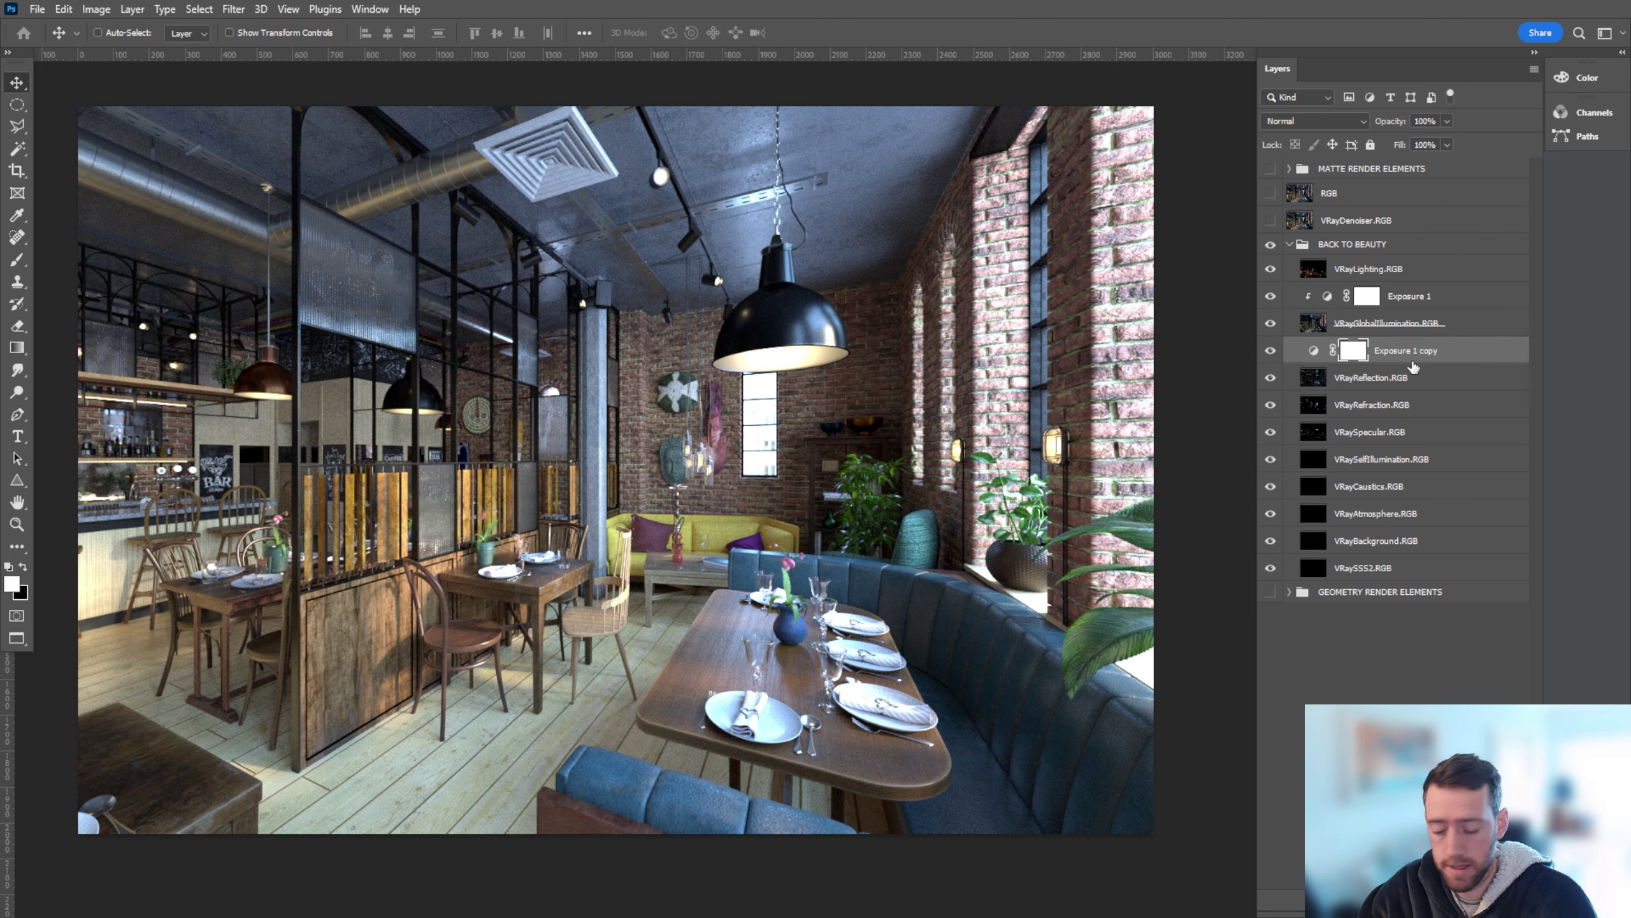
{"action": "left_click", "coordinate": [1403, 365], "text": "alt"}
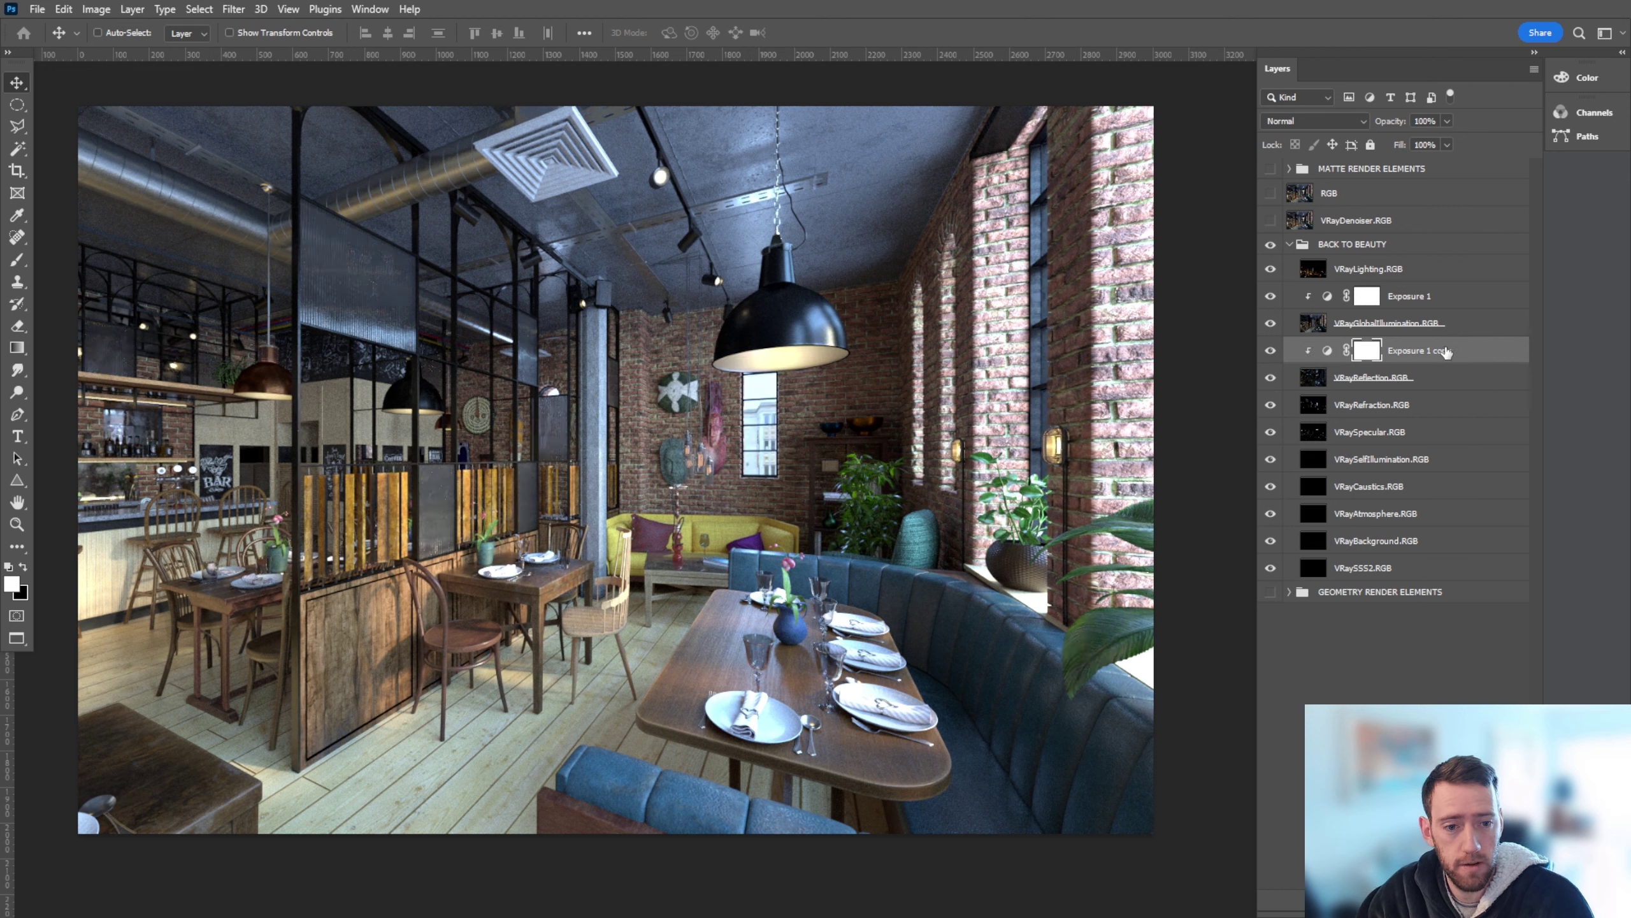
{"action": "left_click", "coordinate": [1326, 350]}
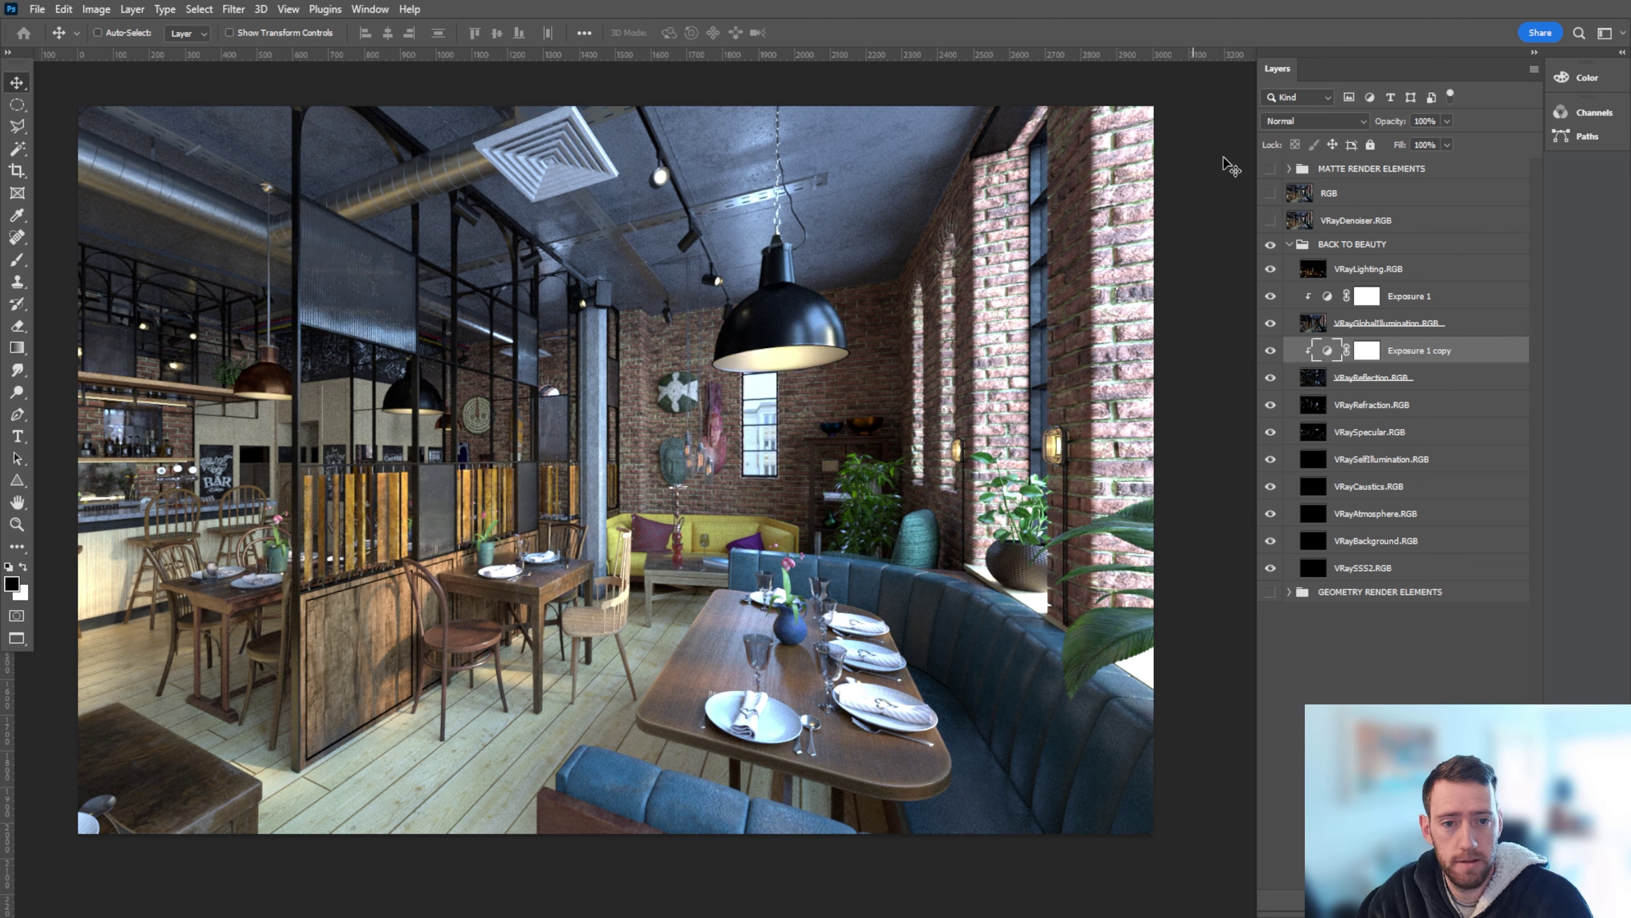
Step: Set the exposure of the adjustment clipped to VRayReflection.RGB to about -0.44 and close its settings
{"action": "left_click", "coordinate": [368, 9]}
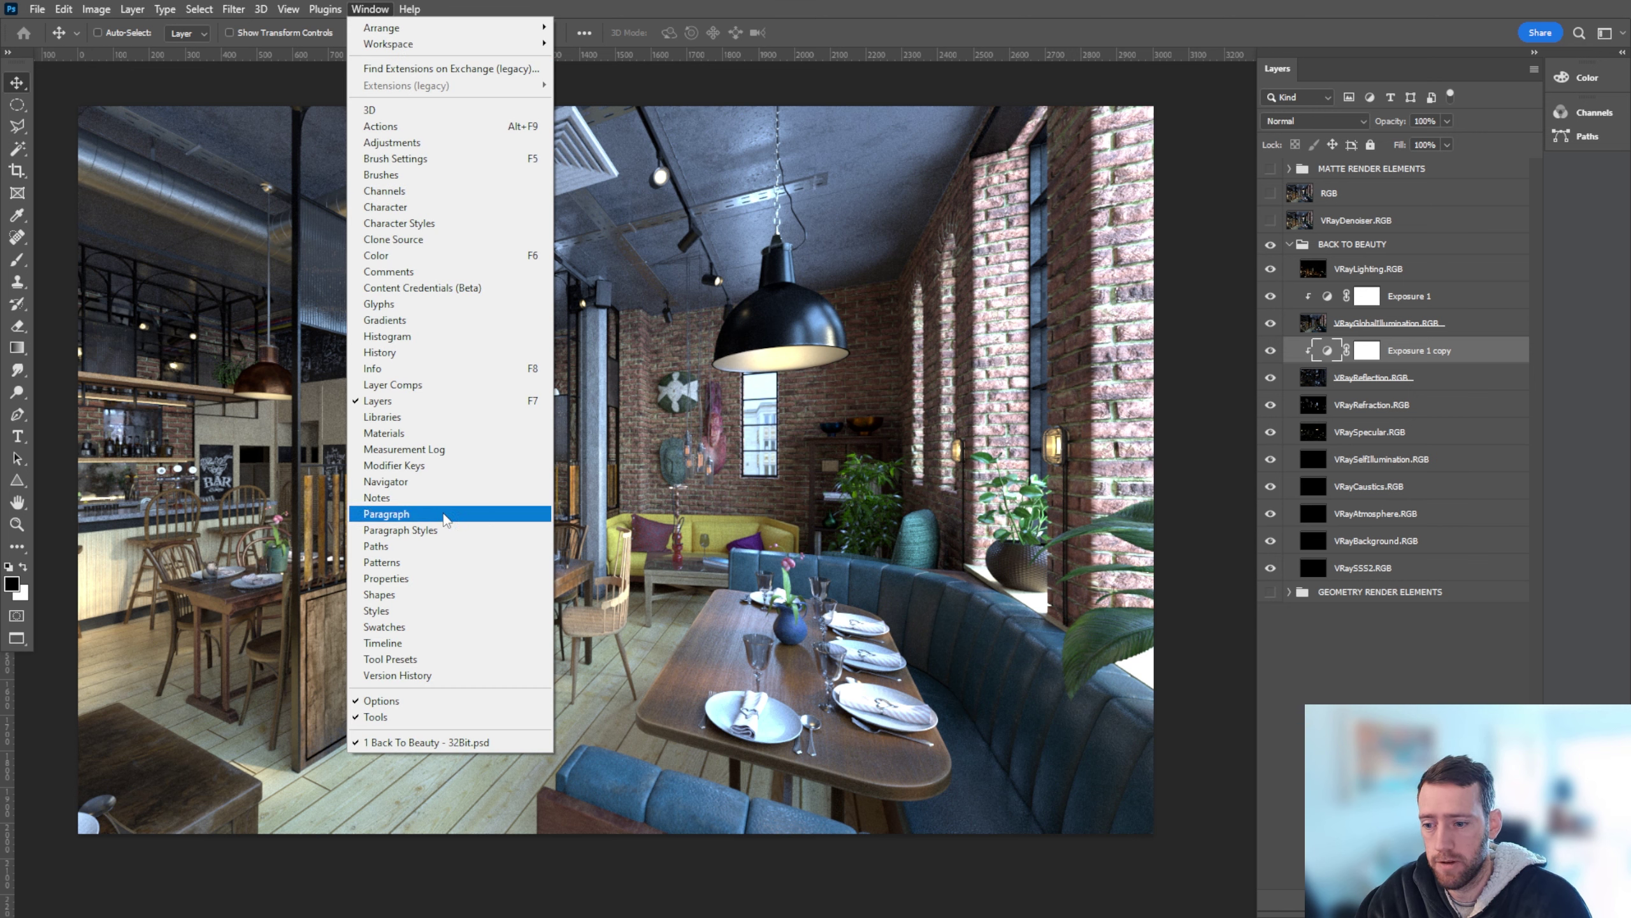
{"action": "left_click", "coordinate": [436, 578]}
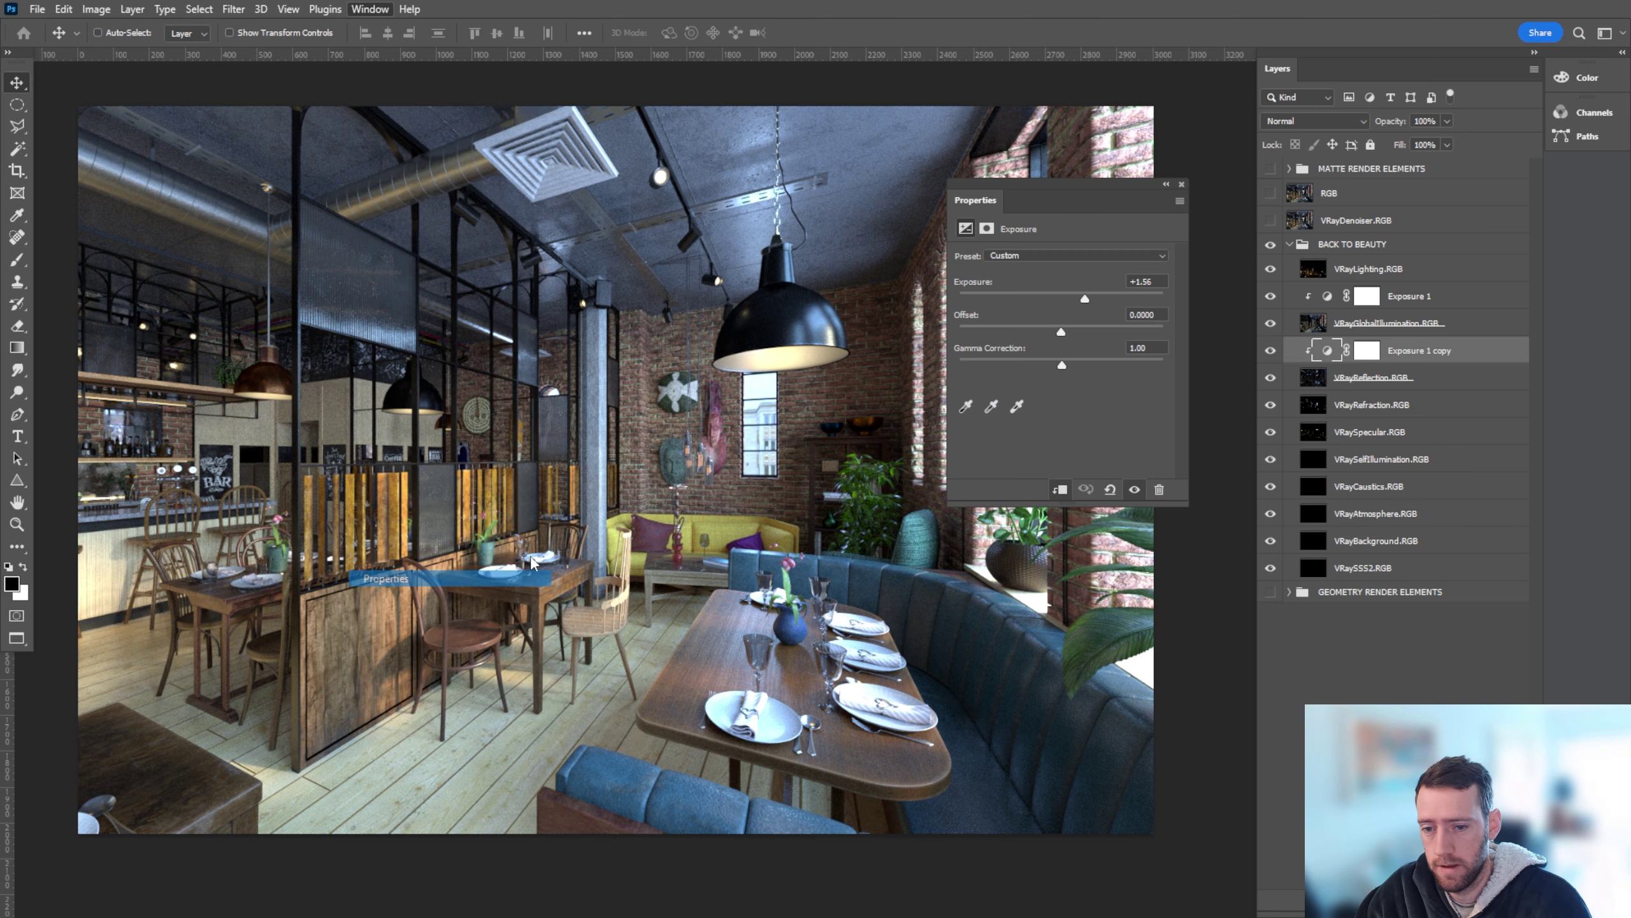
{"action": "mouse_move", "coordinate": [1085, 299]}
{"action": "left_mouse_down"}
{"action": "mouse_move", "coordinate": [983, 311]}
{"action": "mouse_move", "coordinate": [1140, 306]}
{"action": "mouse_move", "coordinate": [1054, 299]}
{"action": "left_mouse_up"}
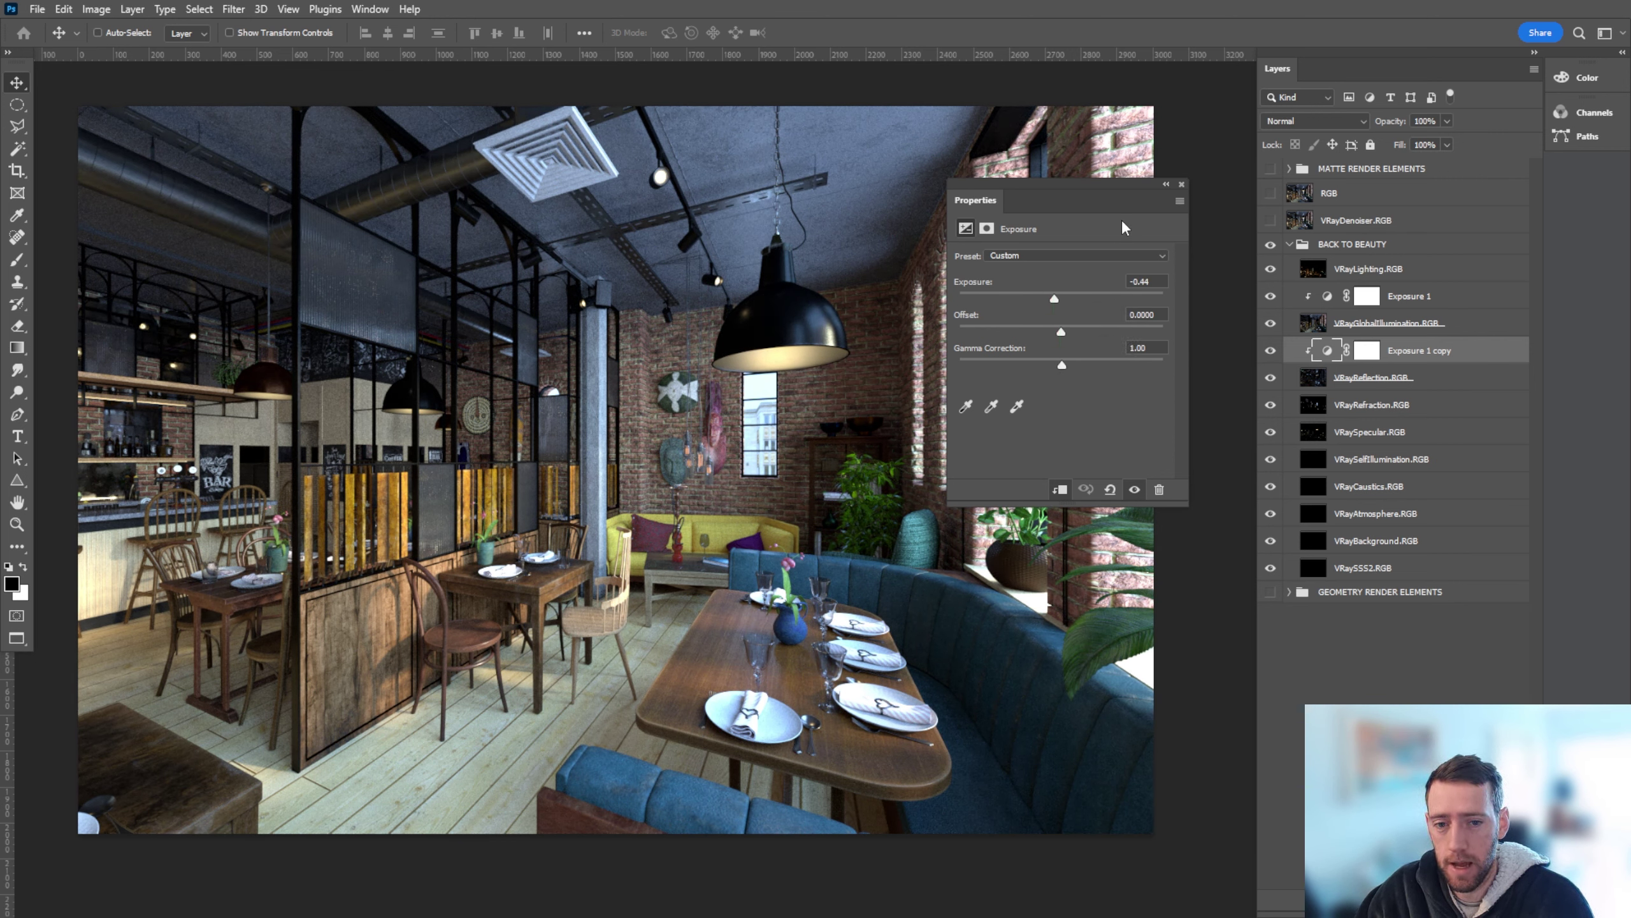
{"action": "left_click", "coordinate": [1181, 185]}
Step: Select the VRayLighting.RGB layer and toggle it off and on to compare the image with and without direct lighting
{"action": "left_click", "coordinate": [1398, 274]}
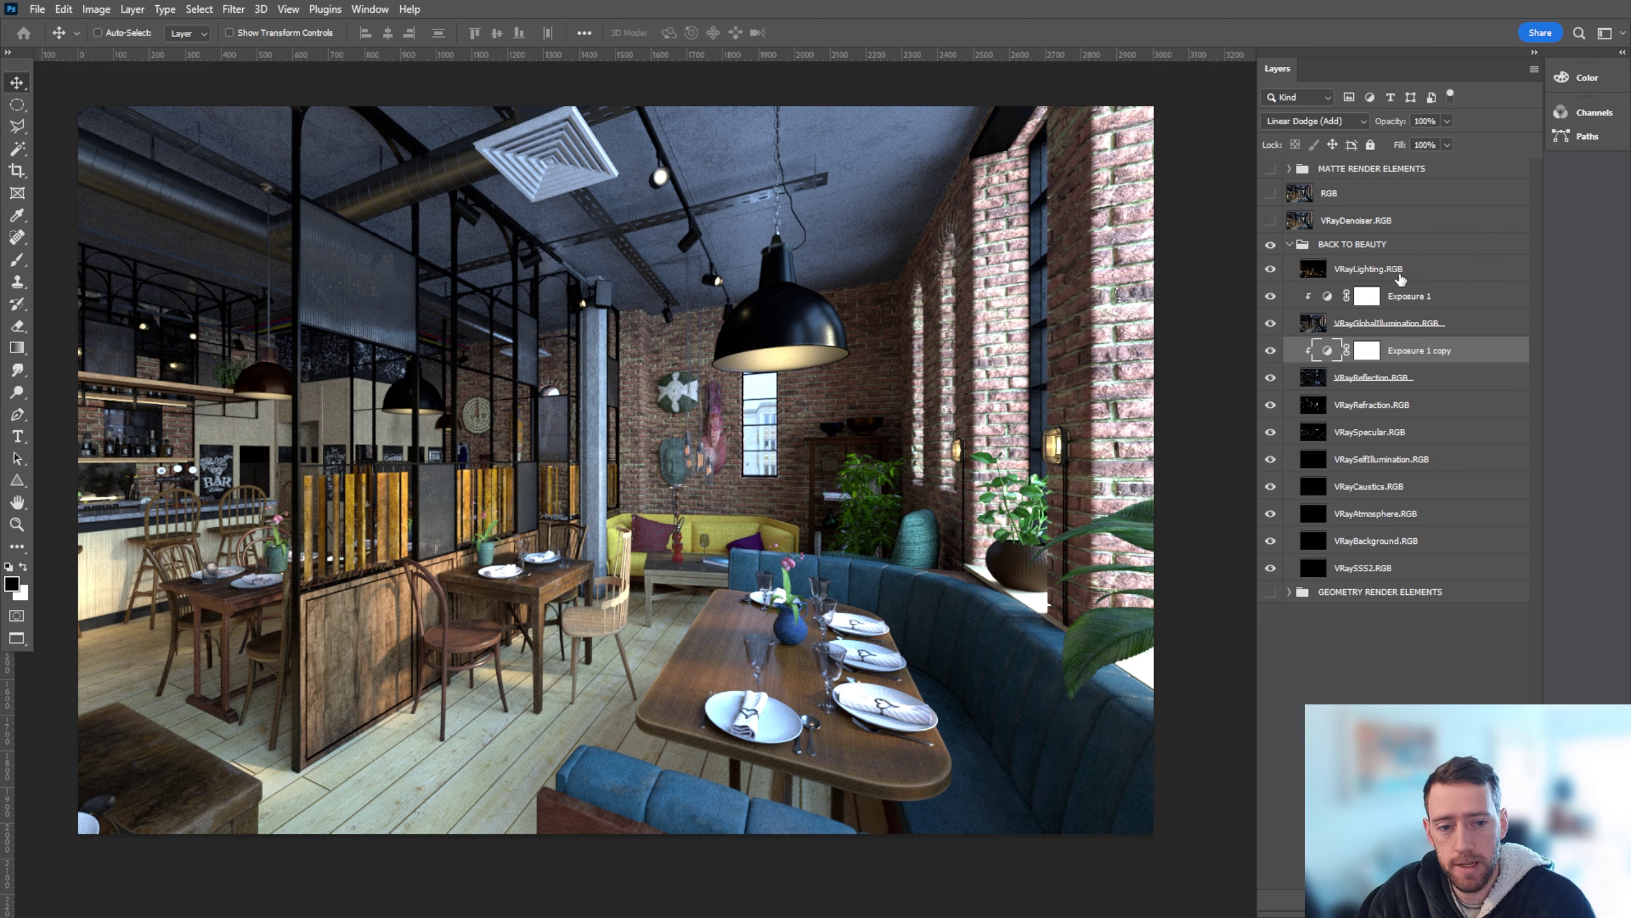
{"action": "left_click", "coordinate": [1270, 269]}
{"action": "left_click", "coordinate": [1271, 269]}
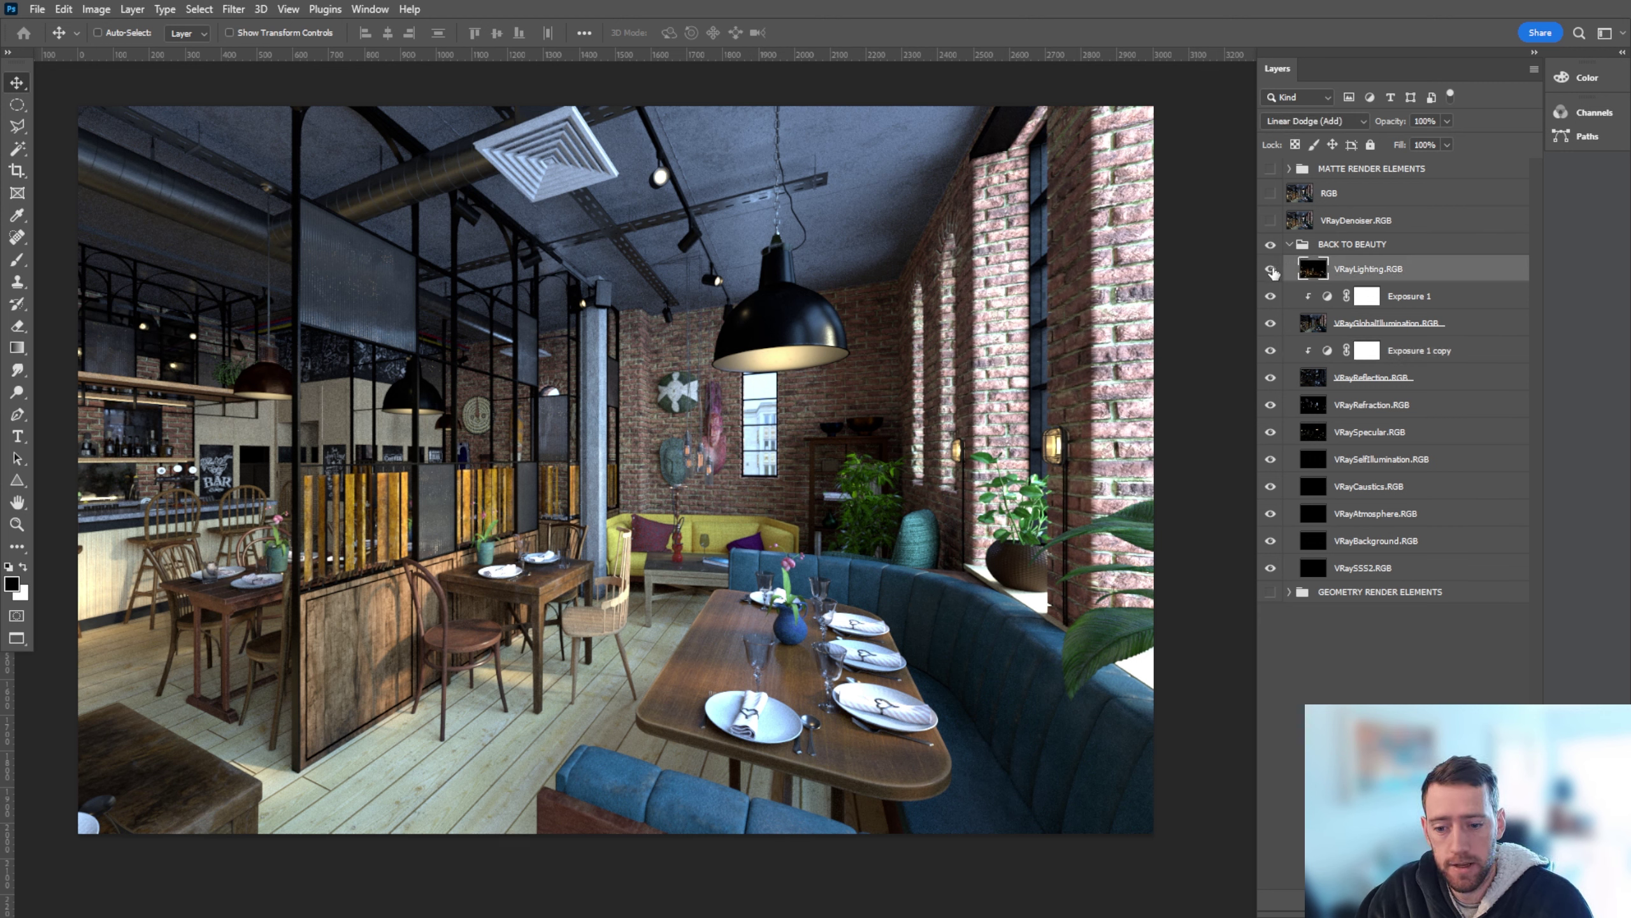
{"action": "left_click", "coordinate": [1270, 269]}
{"action": "left_click", "coordinate": [1270, 269]}
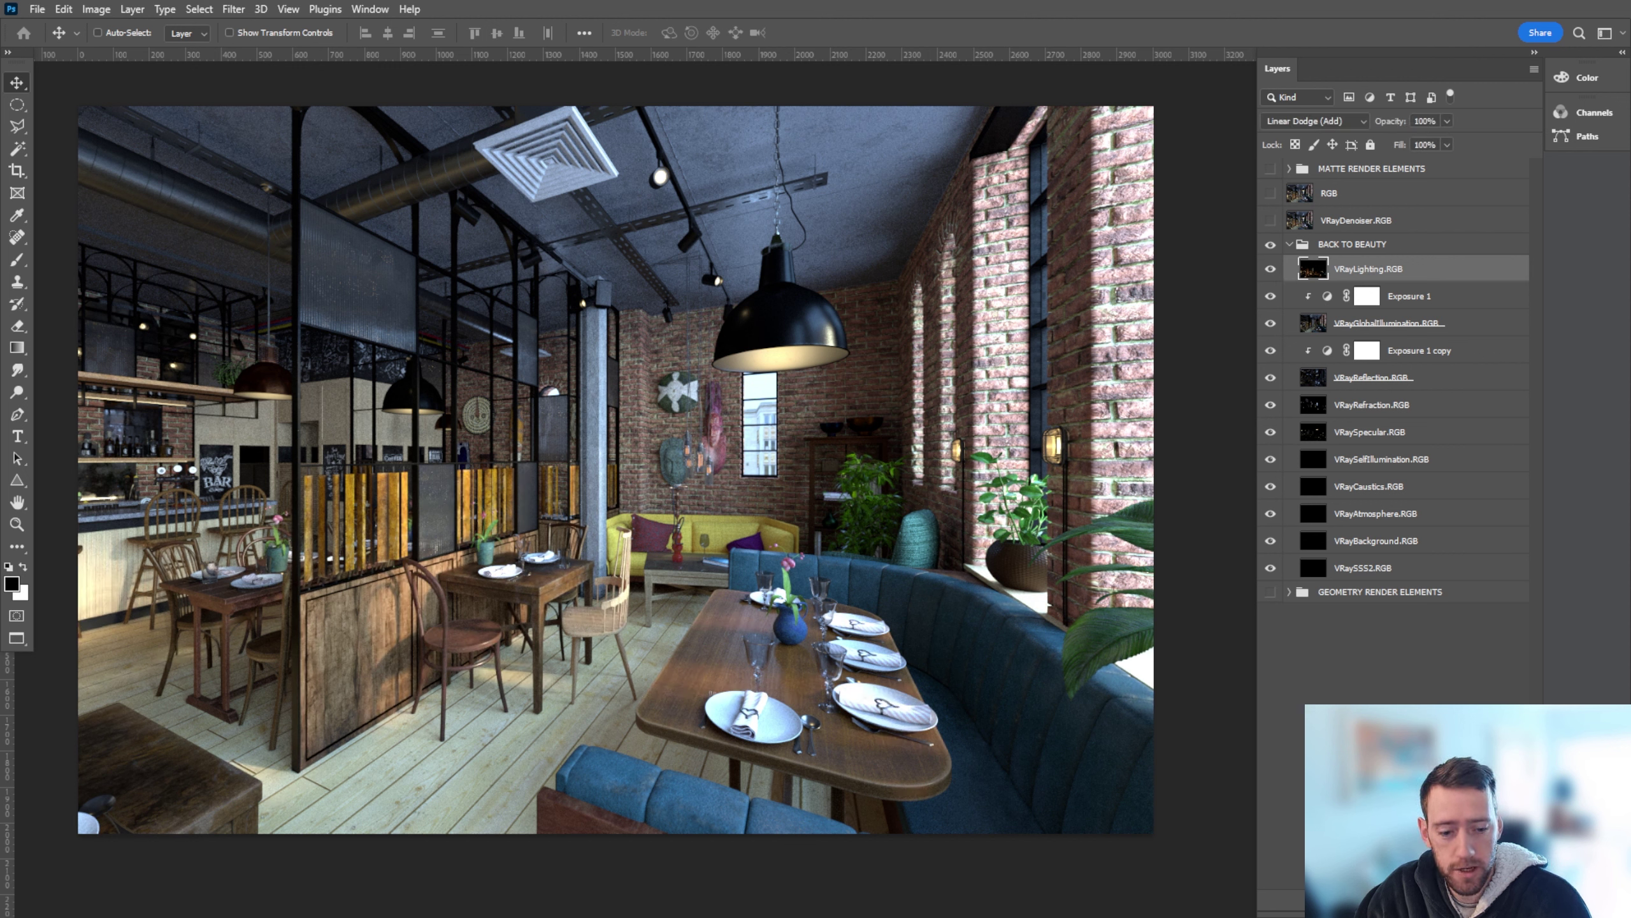
Step: Add a Photo Filter adjustment clipped to VRayLighting.RGB, using Warming Filter (85) at 100% density
{"action": "left_click", "coordinate": [1436, 905]}
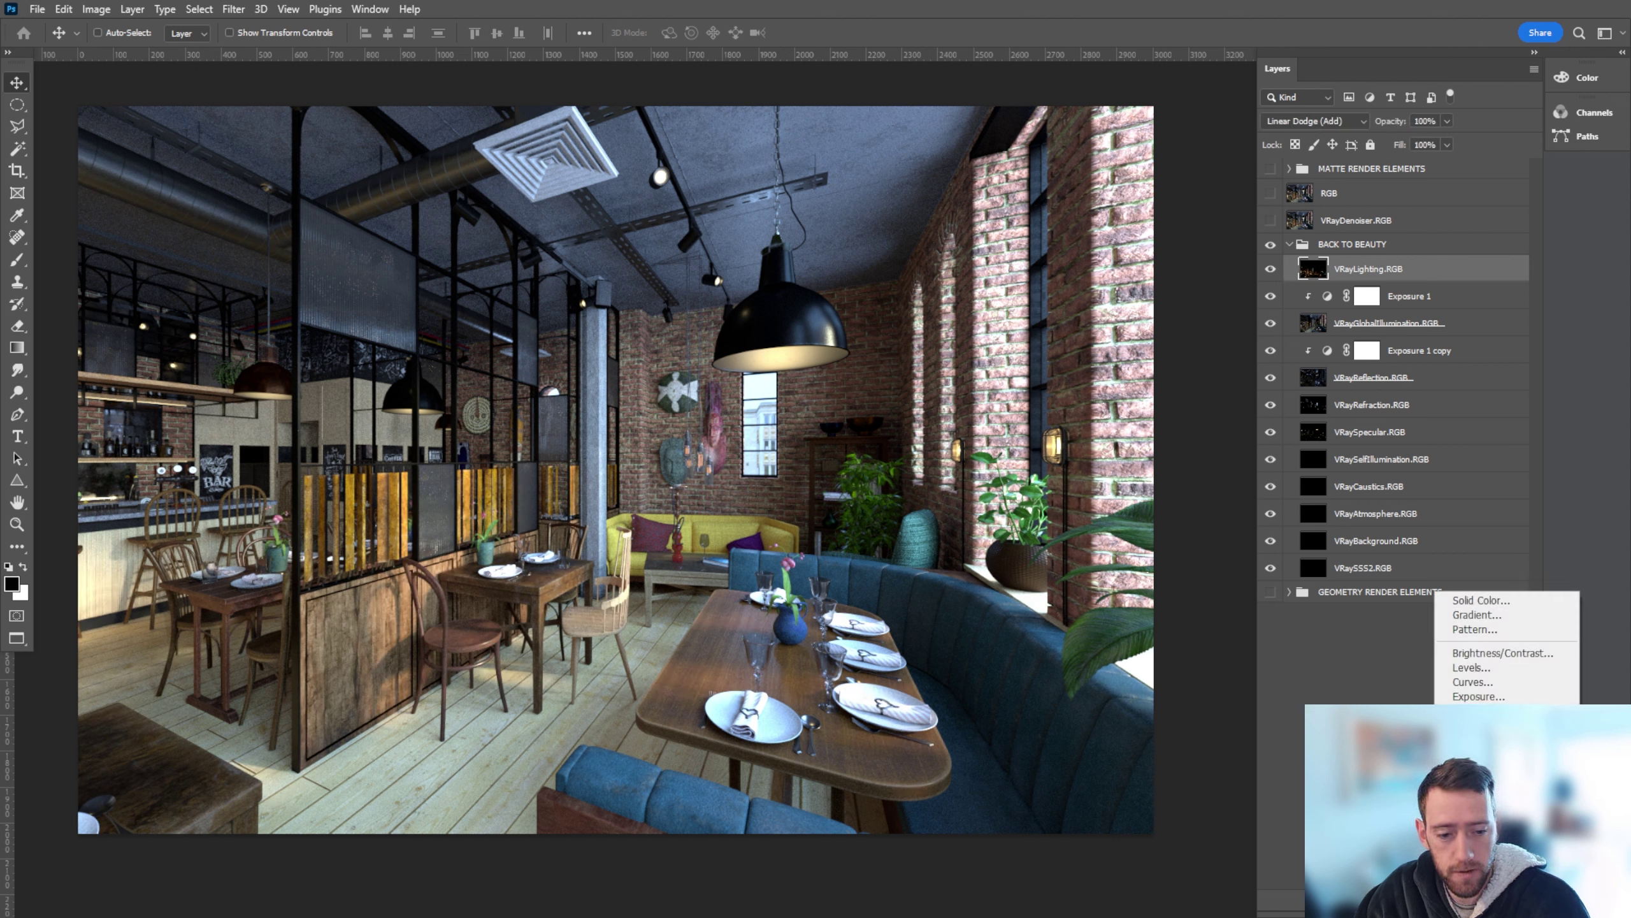
{"action": "left_click", "coordinate": [1477, 778]}
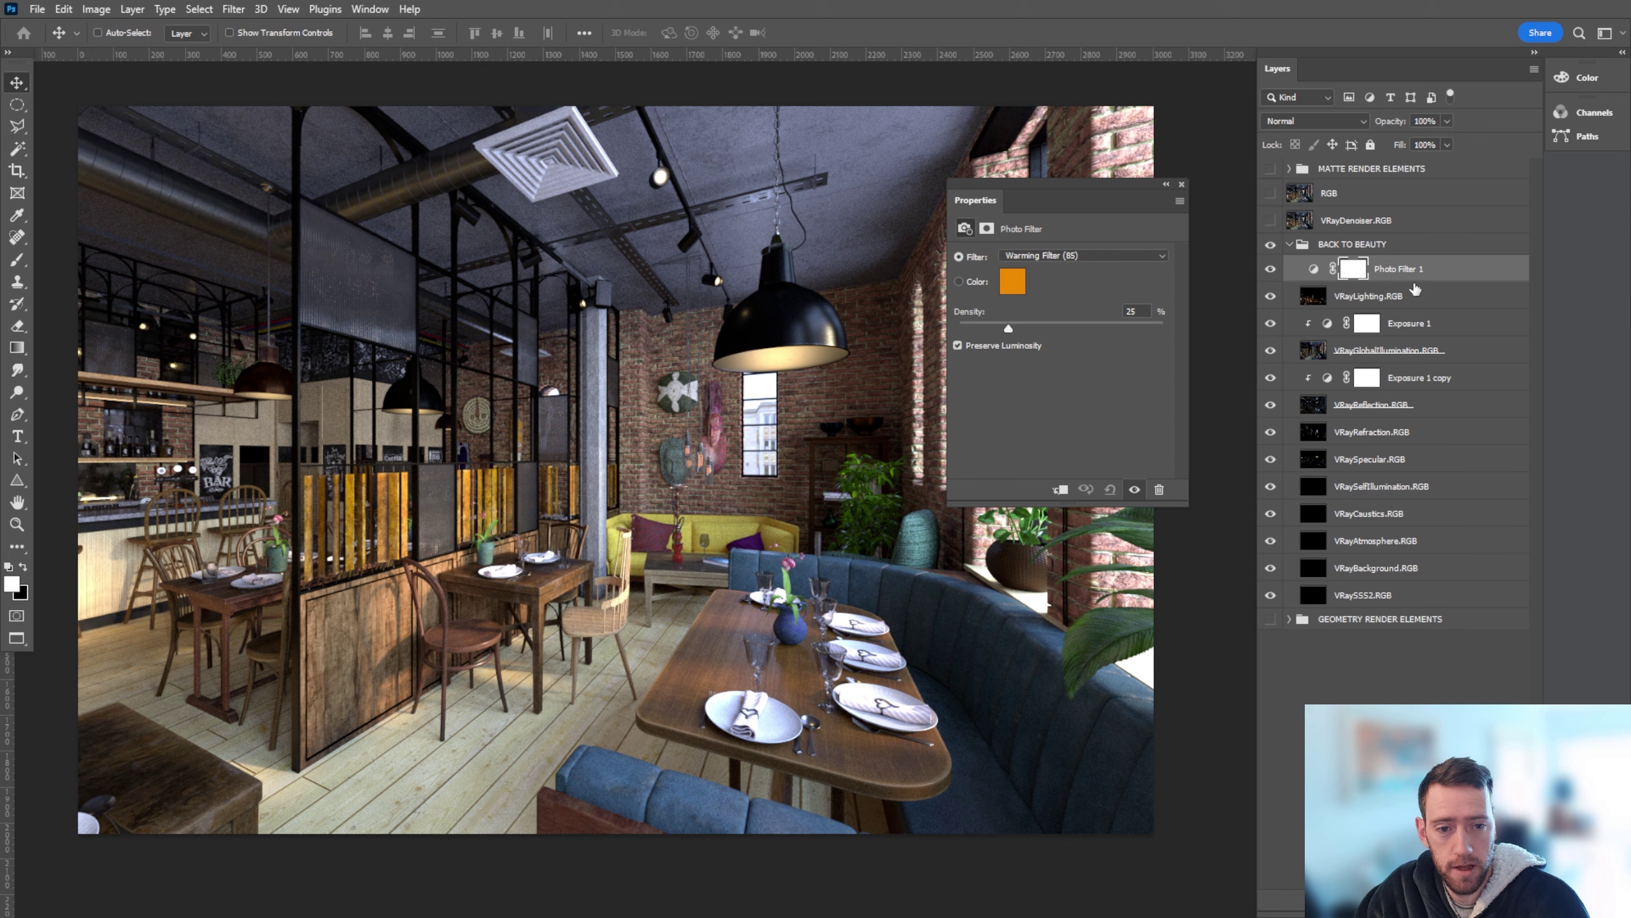
{"action": "left_click", "coordinate": [1415, 283], "text": "alt"}
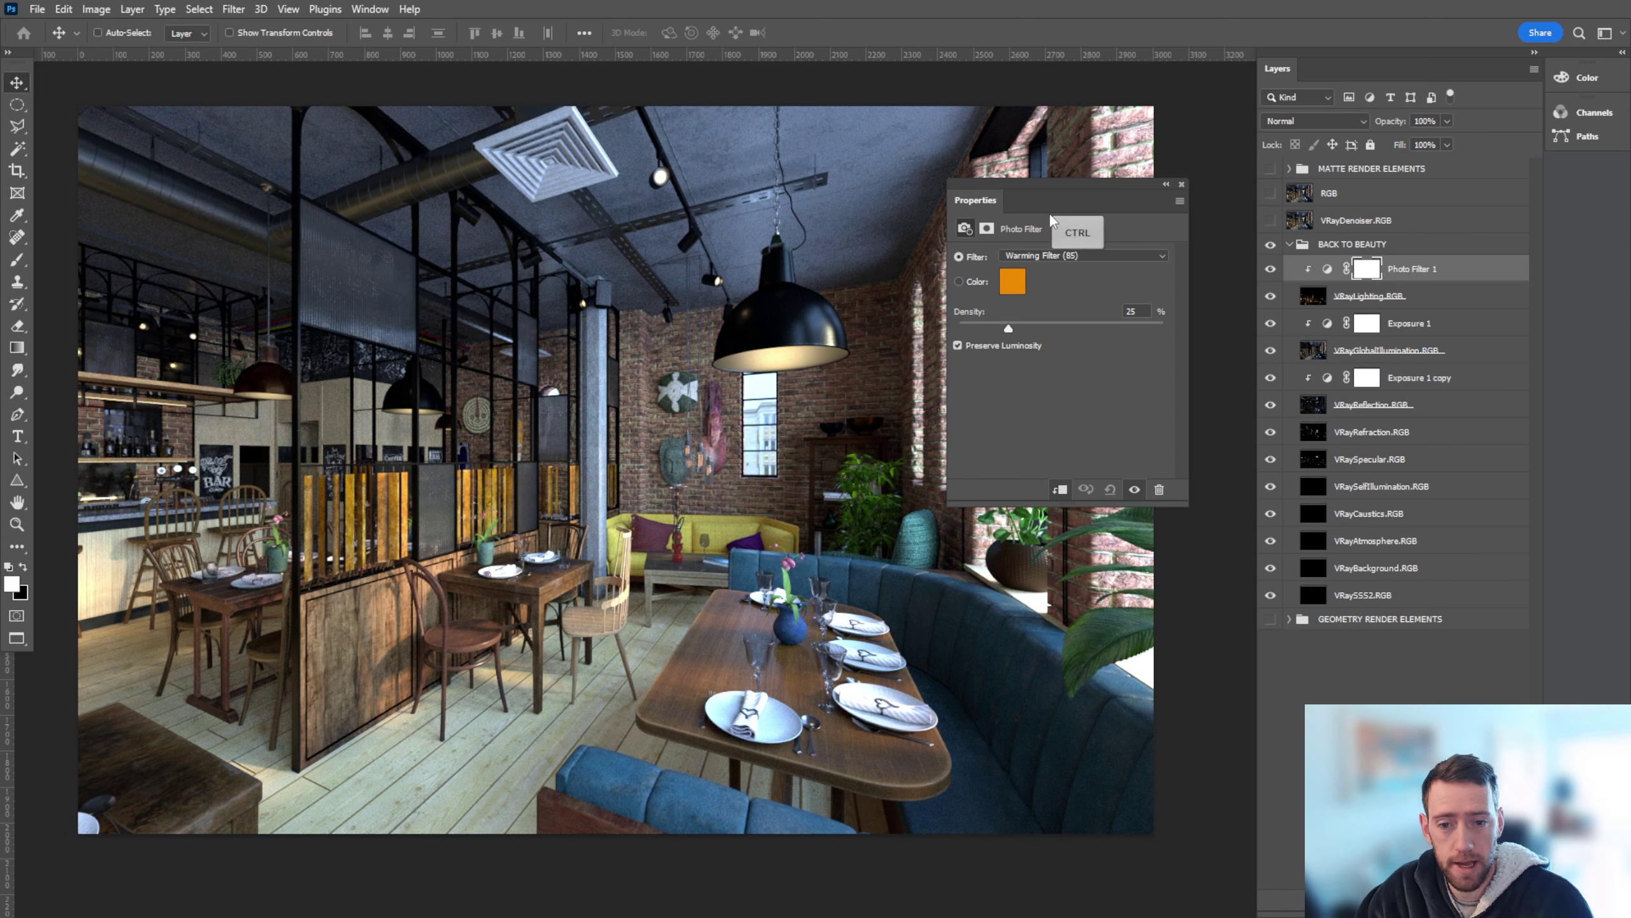
{"action": "left_click_drag", "start_coordinate": [1058, 195], "coordinate": [1044, 361]}
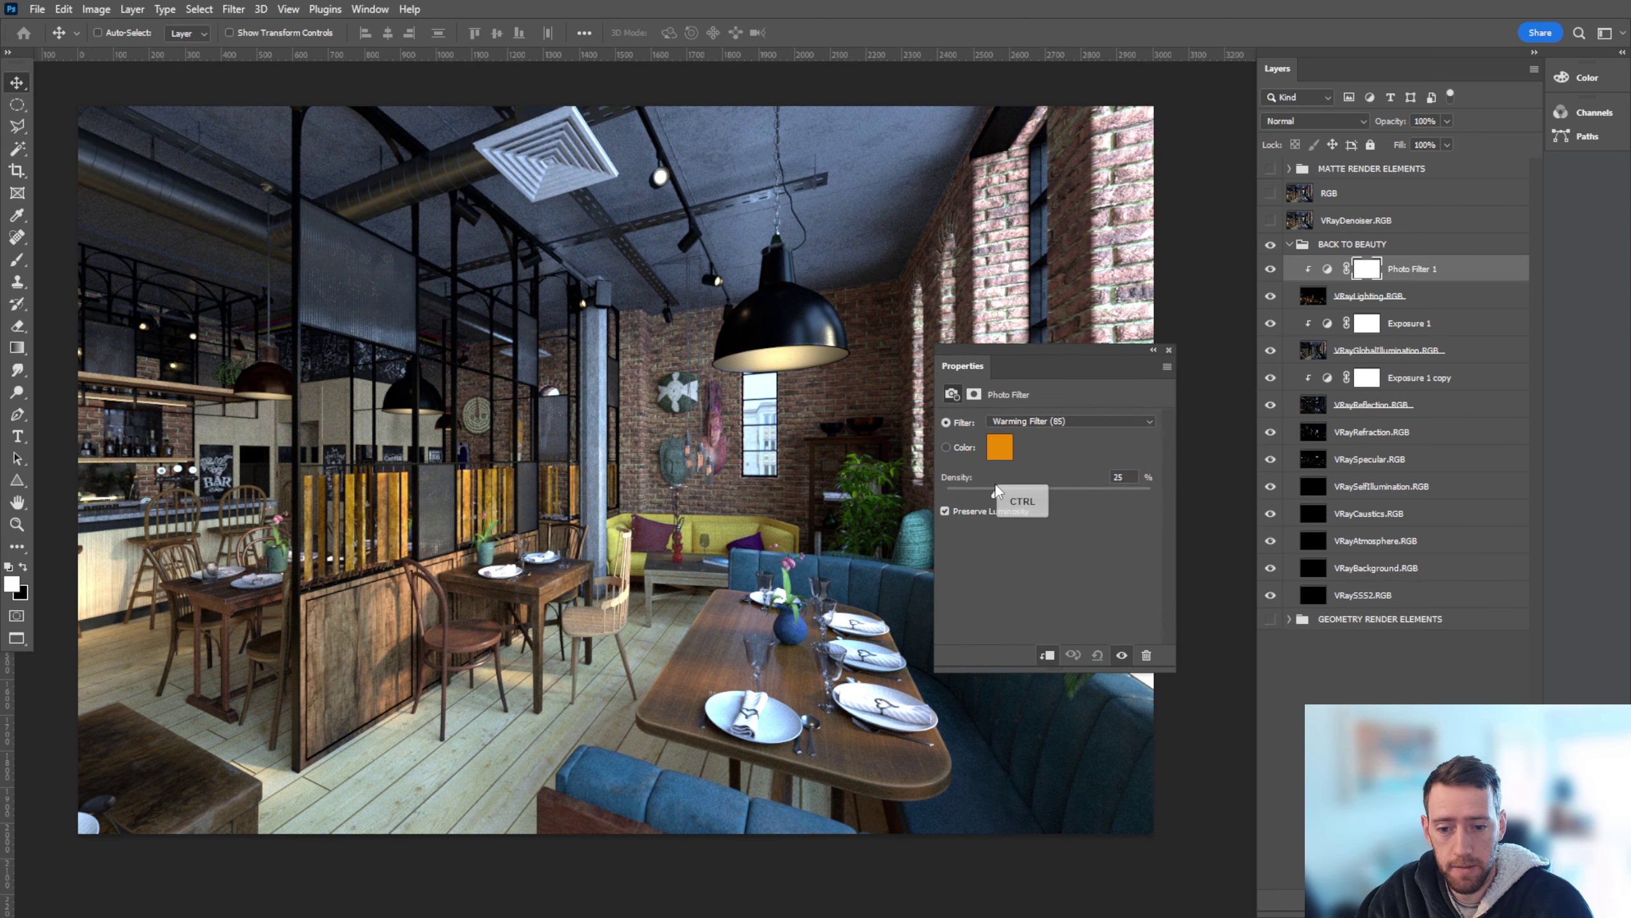
{"action": "left_click_drag", "start_coordinate": [995, 494], "coordinate": [1142, 474]}
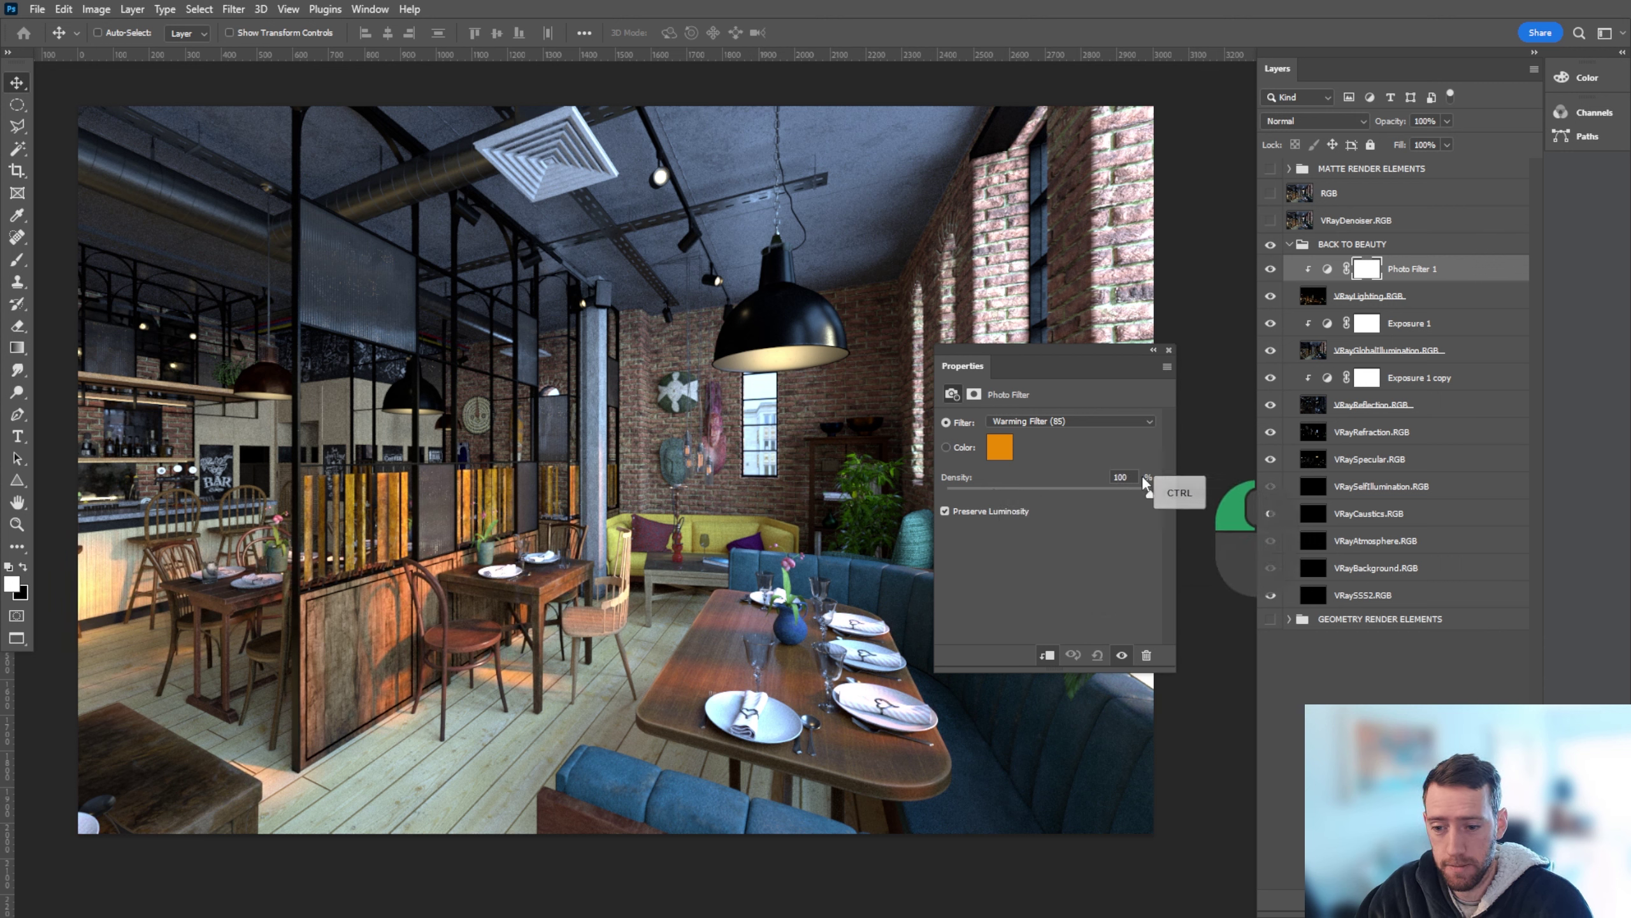
Step: Examine the wooden slats up close with the photo filter toggled off and on
{"action": "scroll", "coordinate": [357, 545], "scroll_direction": "up", "scroll_amount": 7, "text": "ctrl+alt"}
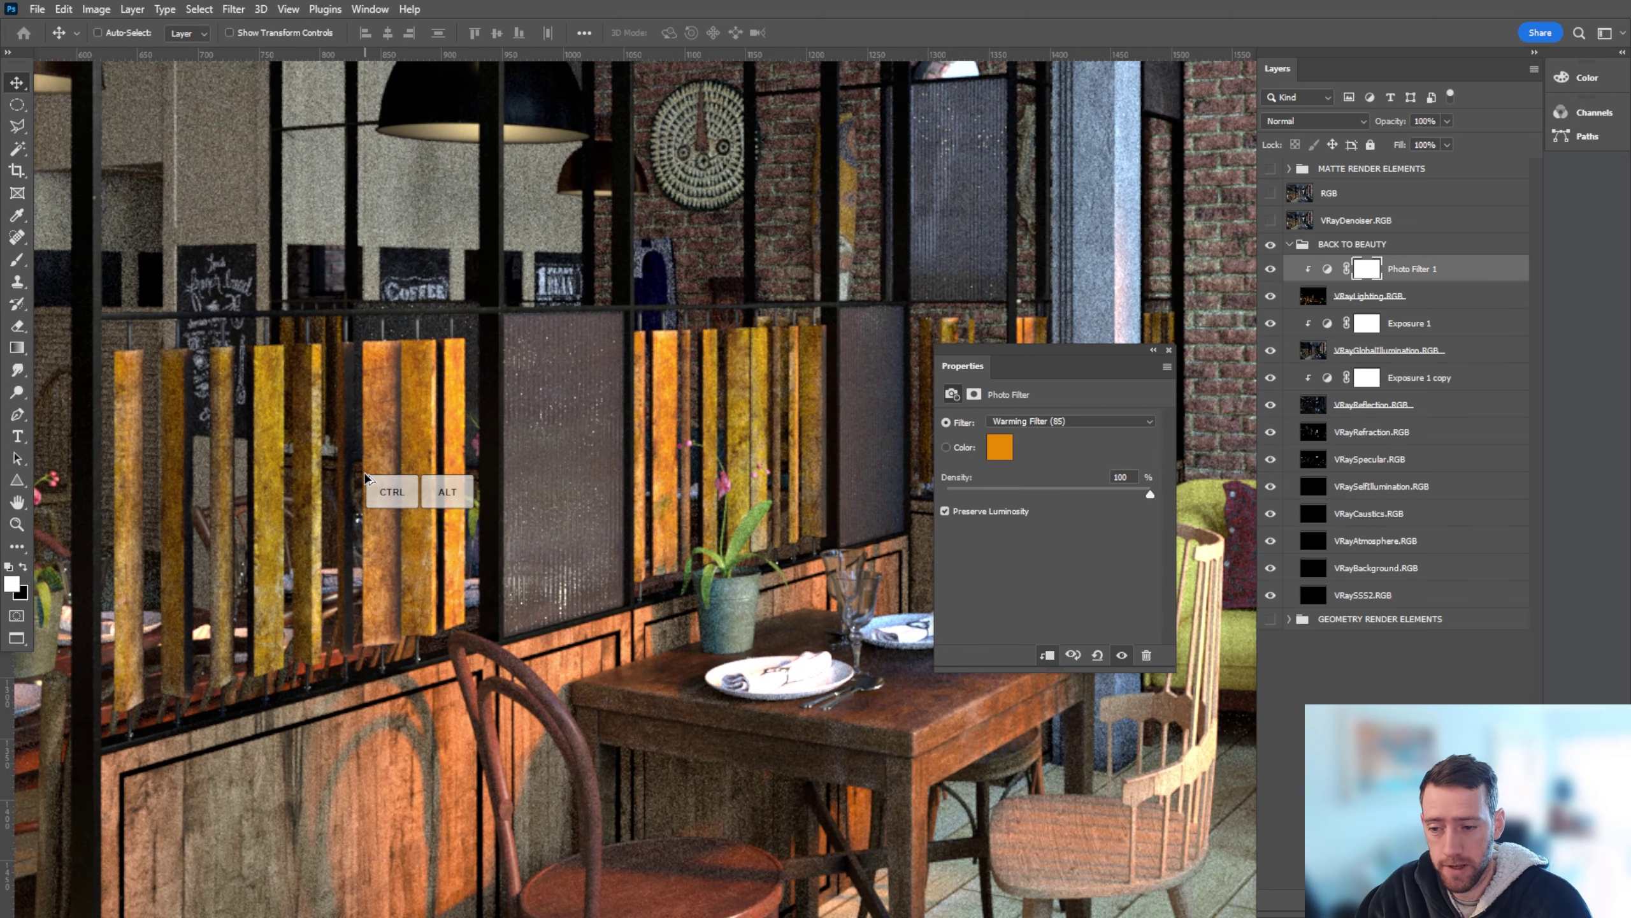
{"action": "scroll", "coordinate": [370, 471], "scroll_direction": "up", "scroll_amount": 3, "text": "ctrl+alt"}
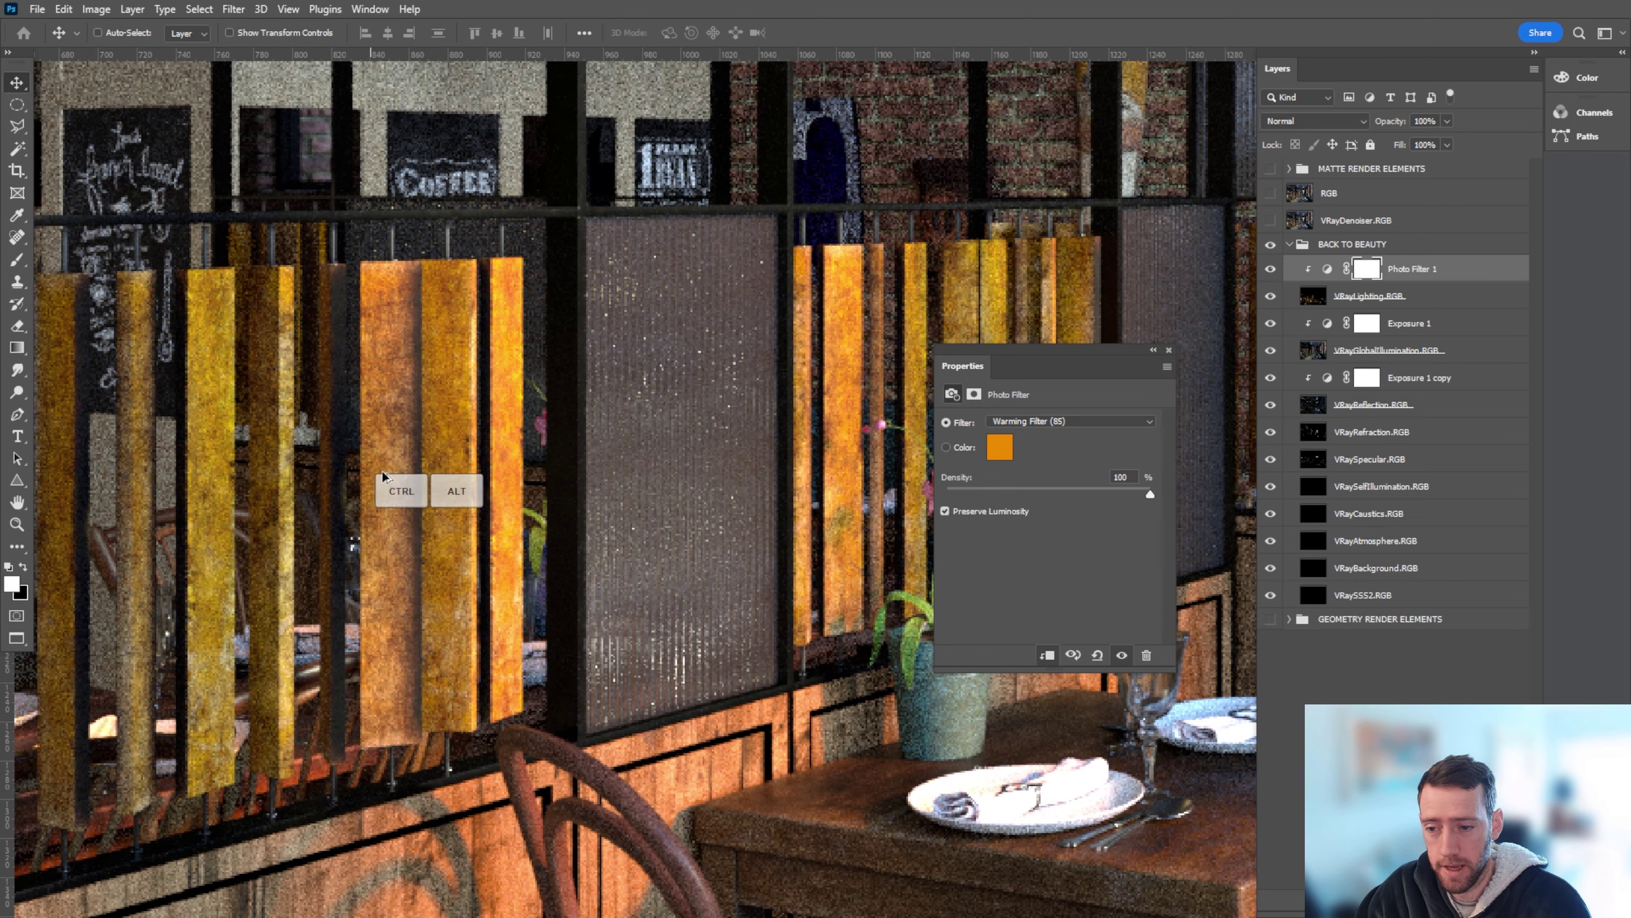
{"action": "left_click", "coordinate": [1270, 269], "text": "ctrl"}
{"action": "left_click", "coordinate": [1270, 269], "text": "ctrl"}
{"action": "left_click", "coordinate": [1271, 269], "text": "ctrl"}
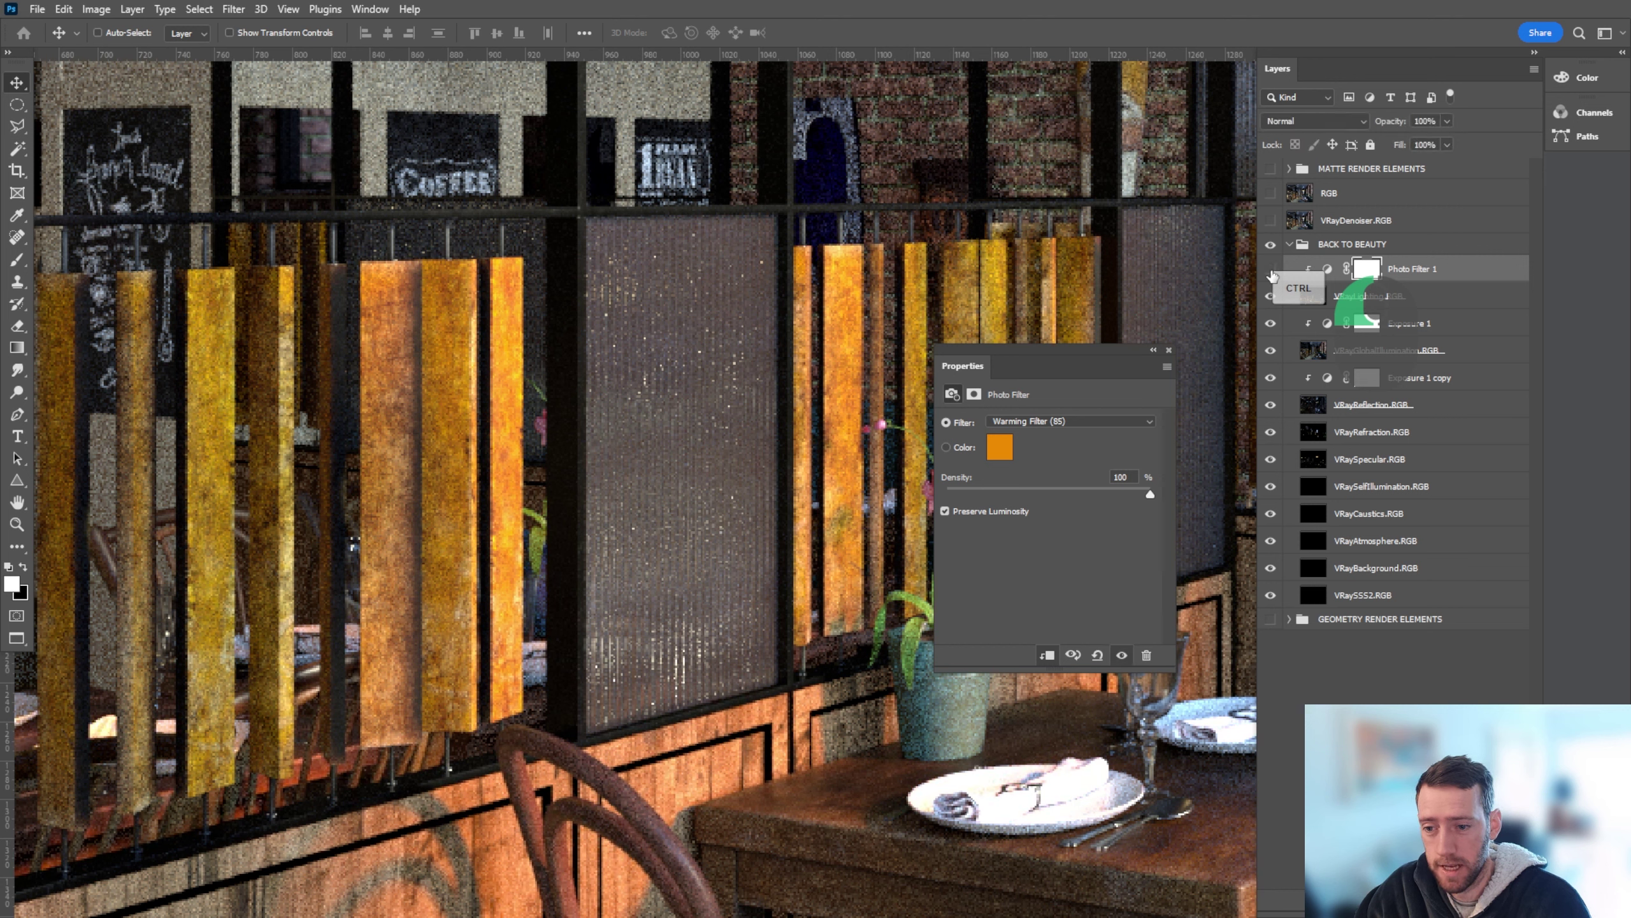
{"action": "left_click", "coordinate": [1271, 269], "text": "ctrl"}
{"action": "left_click", "coordinate": [1271, 269], "text": "ctrl"}
Step: Change the photo filter to Cooling Filter (LBB) and compare the whole image with and without it
{"action": "left_click", "coordinate": [1082, 421]}
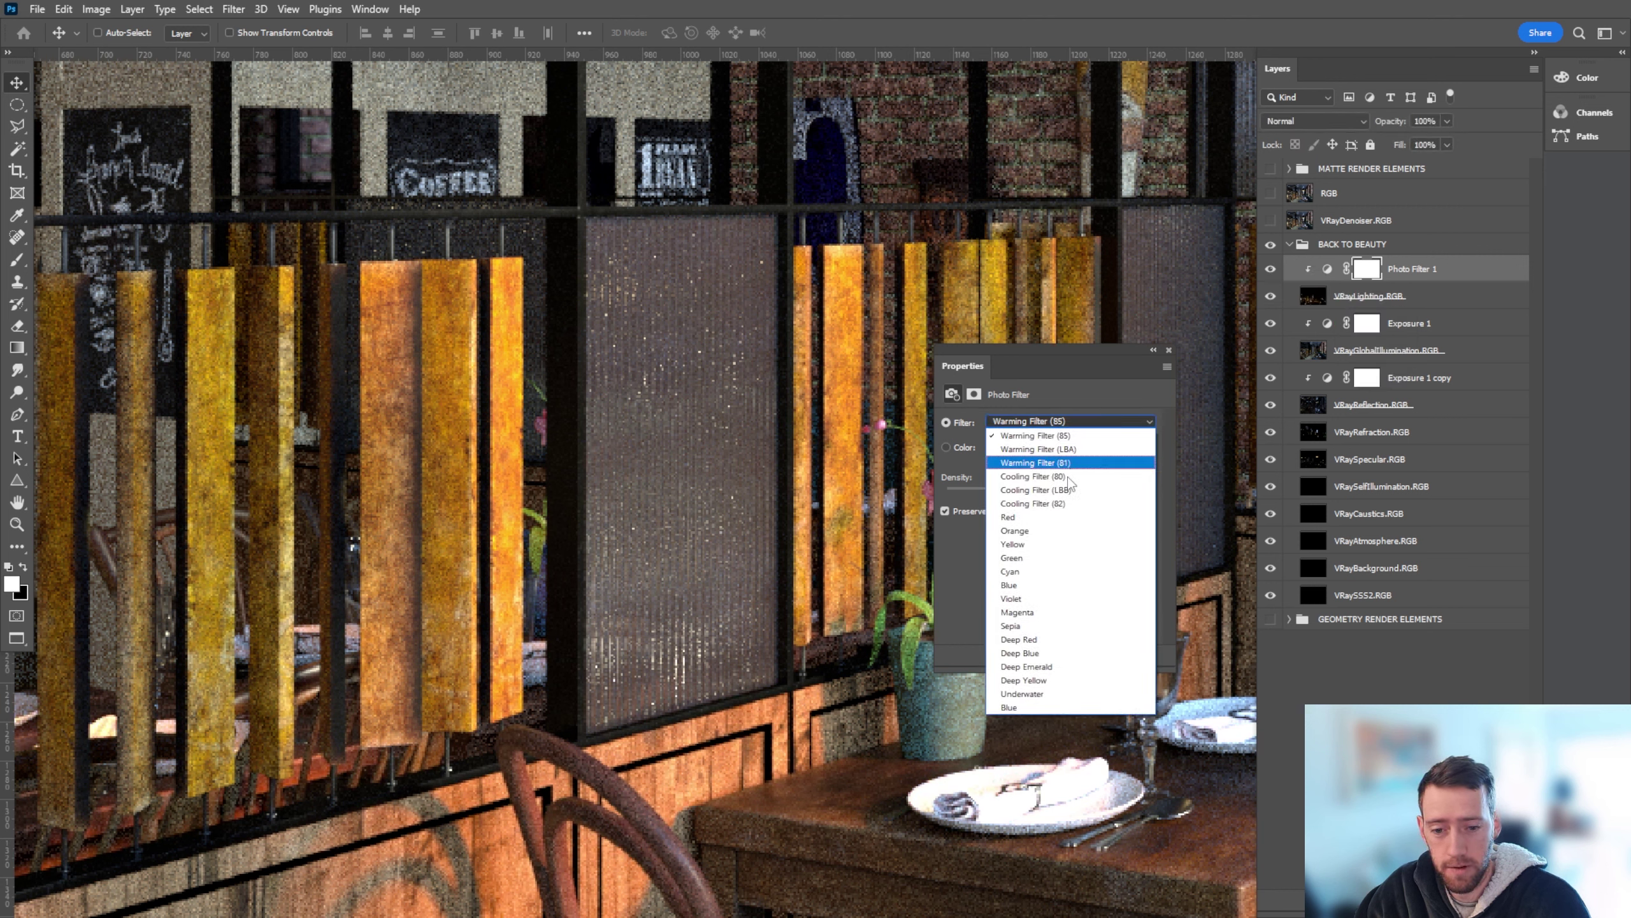
{"action": "left_click", "coordinate": [1053, 490]}
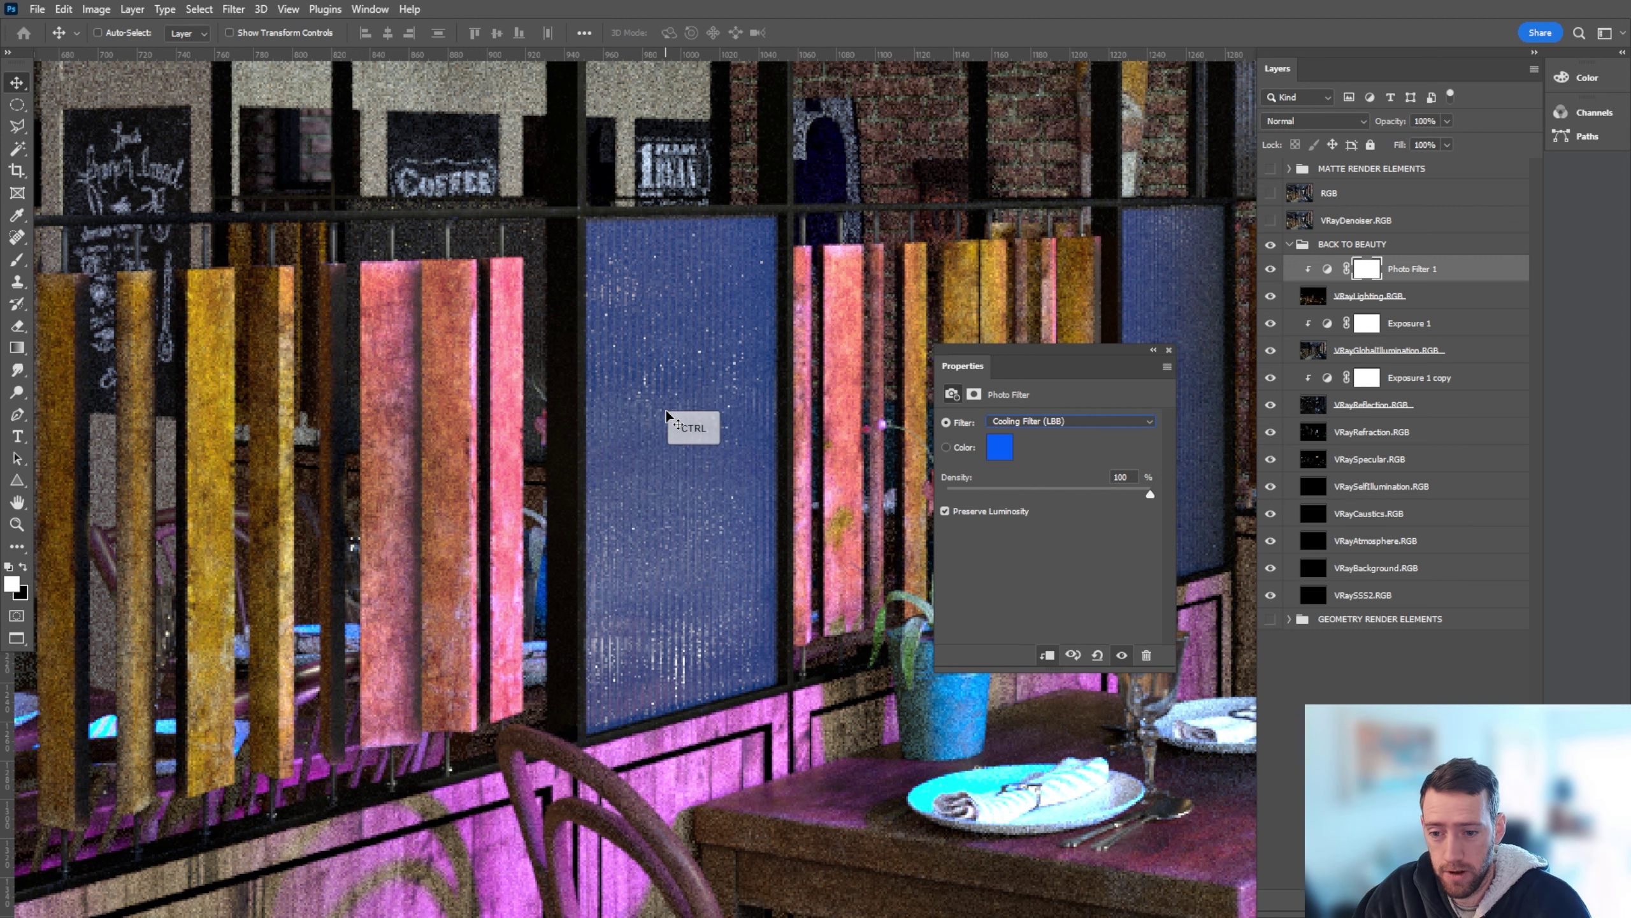
{"action": "scroll", "coordinate": [600, 414], "scroll_direction": "right", "scroll_amount": 1, "text": "ctrl"}
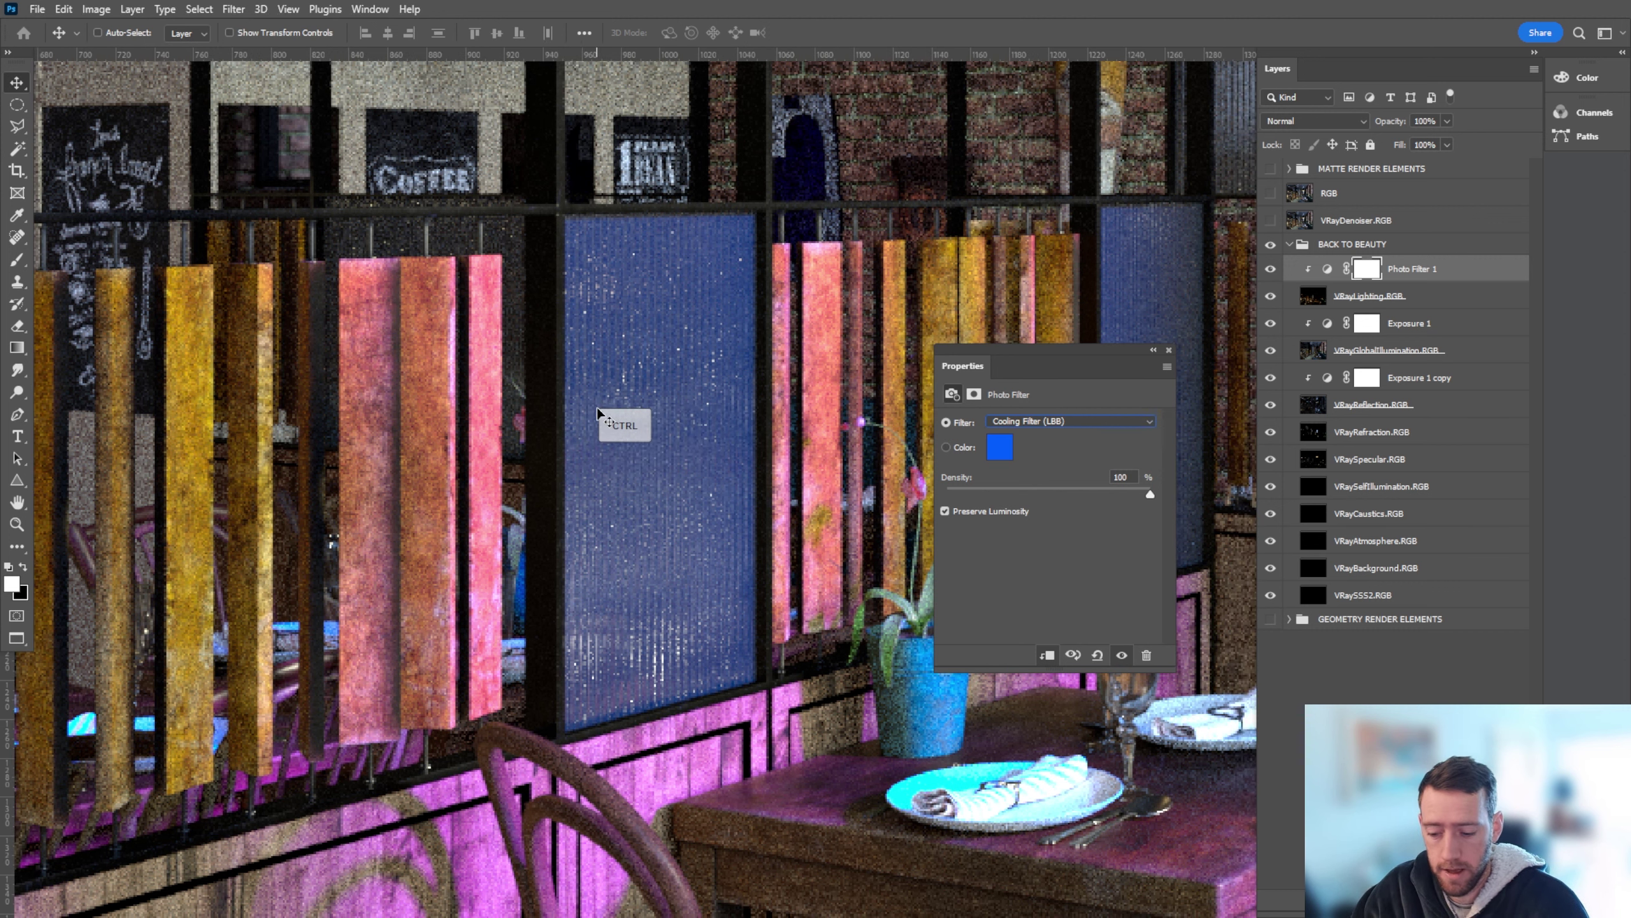
{"action": "key", "text": "ctrl+0"}
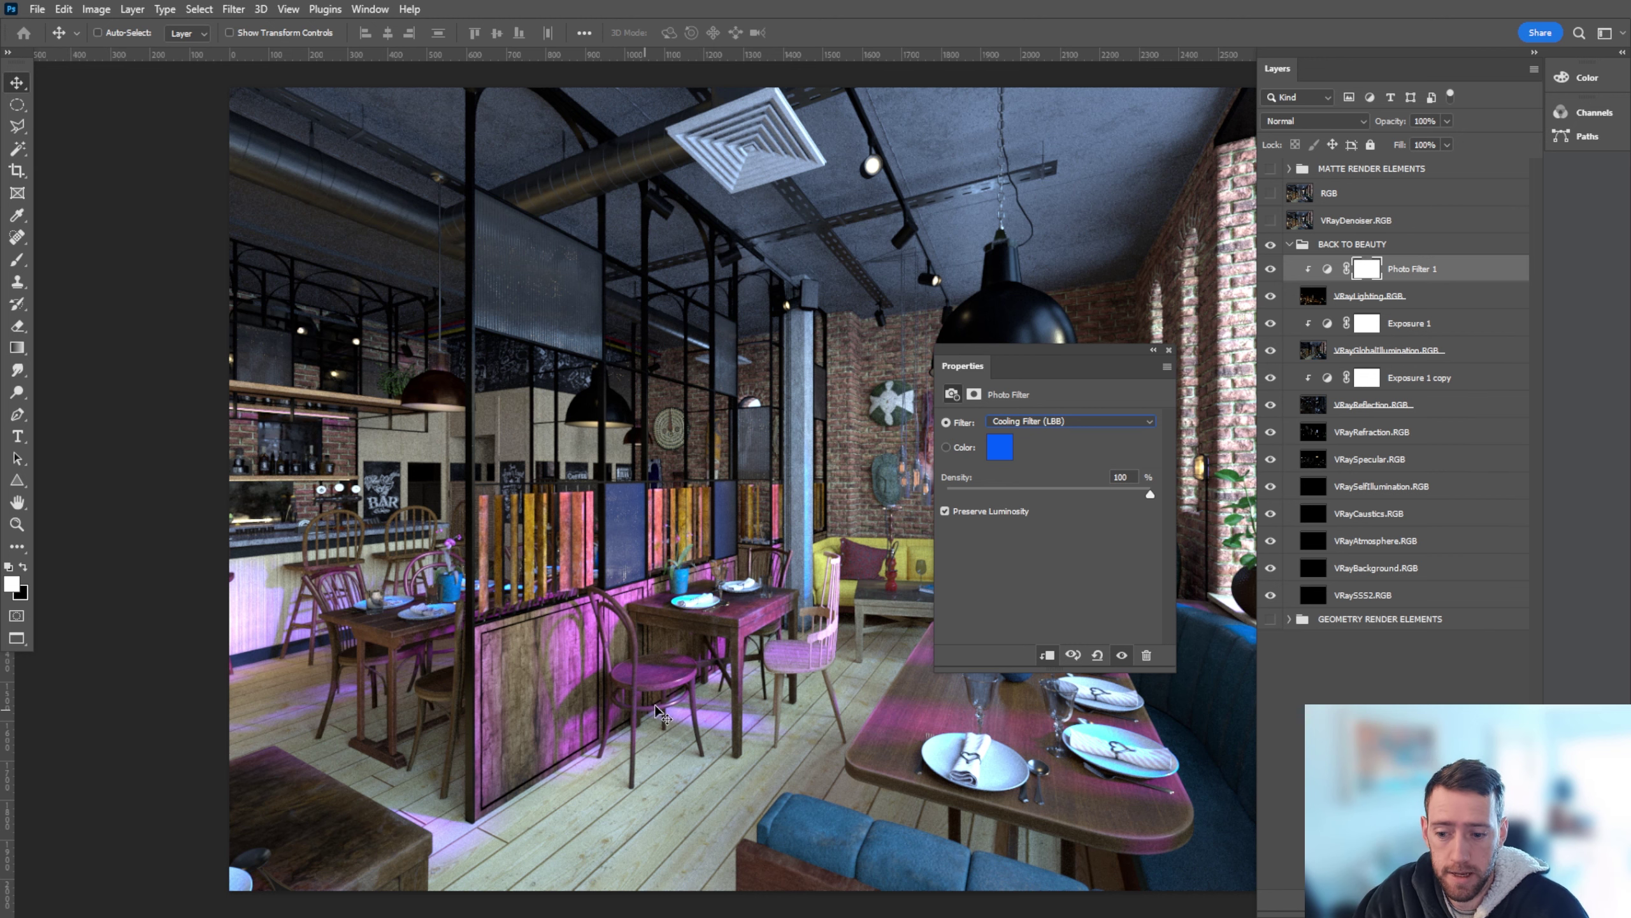
{"action": "left_click_drag", "start_coordinate": [730, 547], "coordinate": [553, 532]}
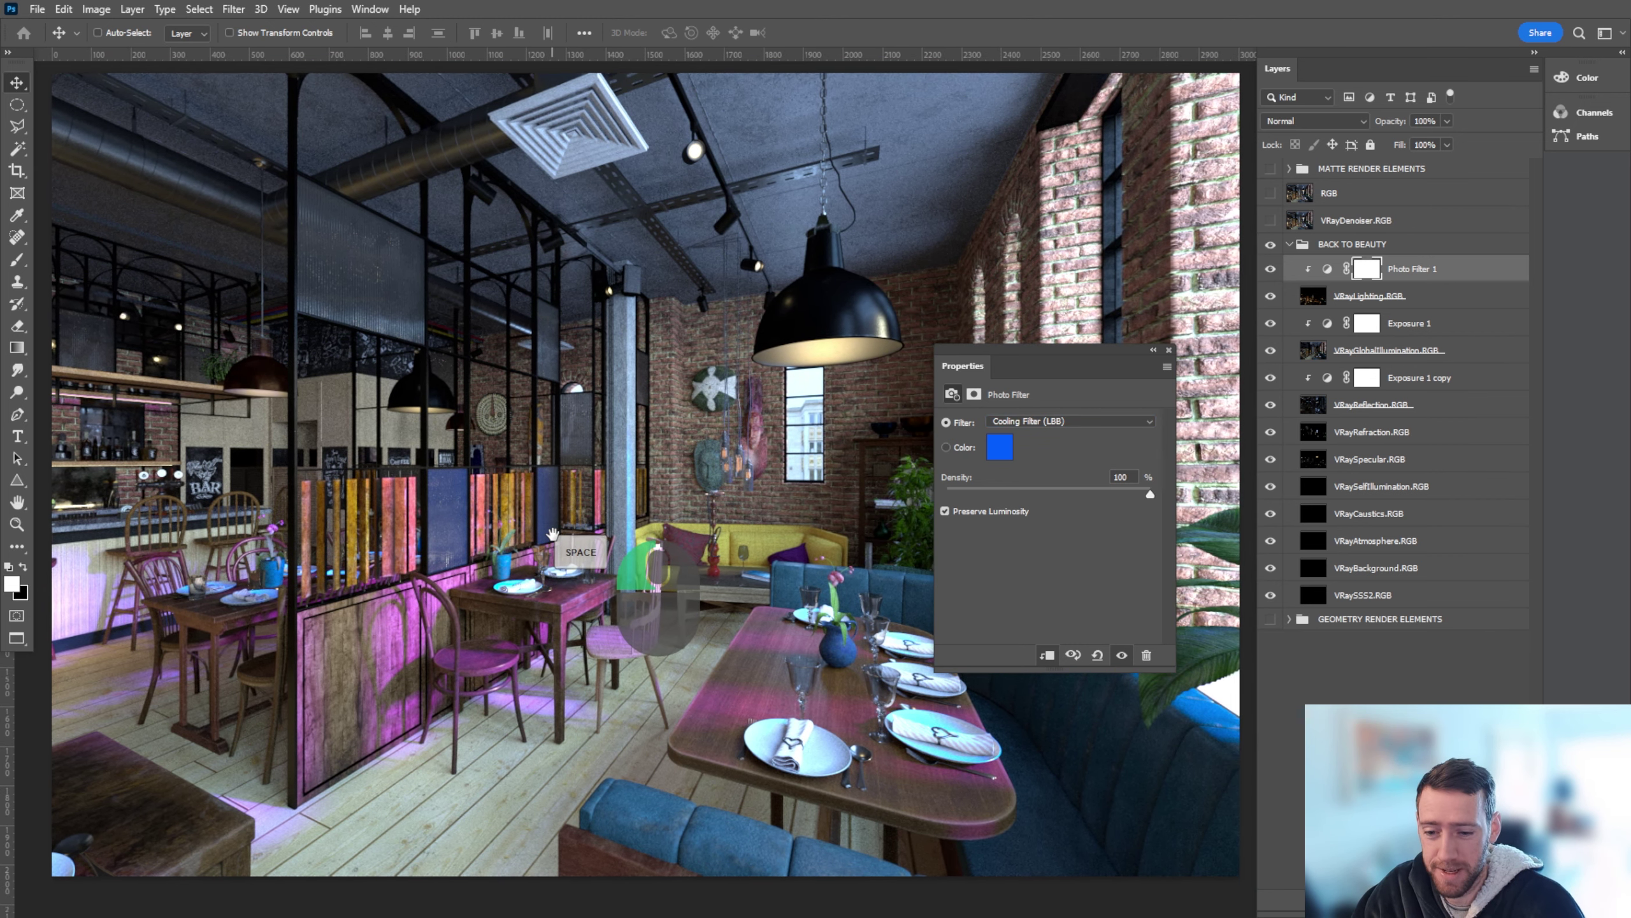
{"action": "left_click", "coordinate": [1271, 270]}
{"action": "left_click", "coordinate": [1271, 270]}
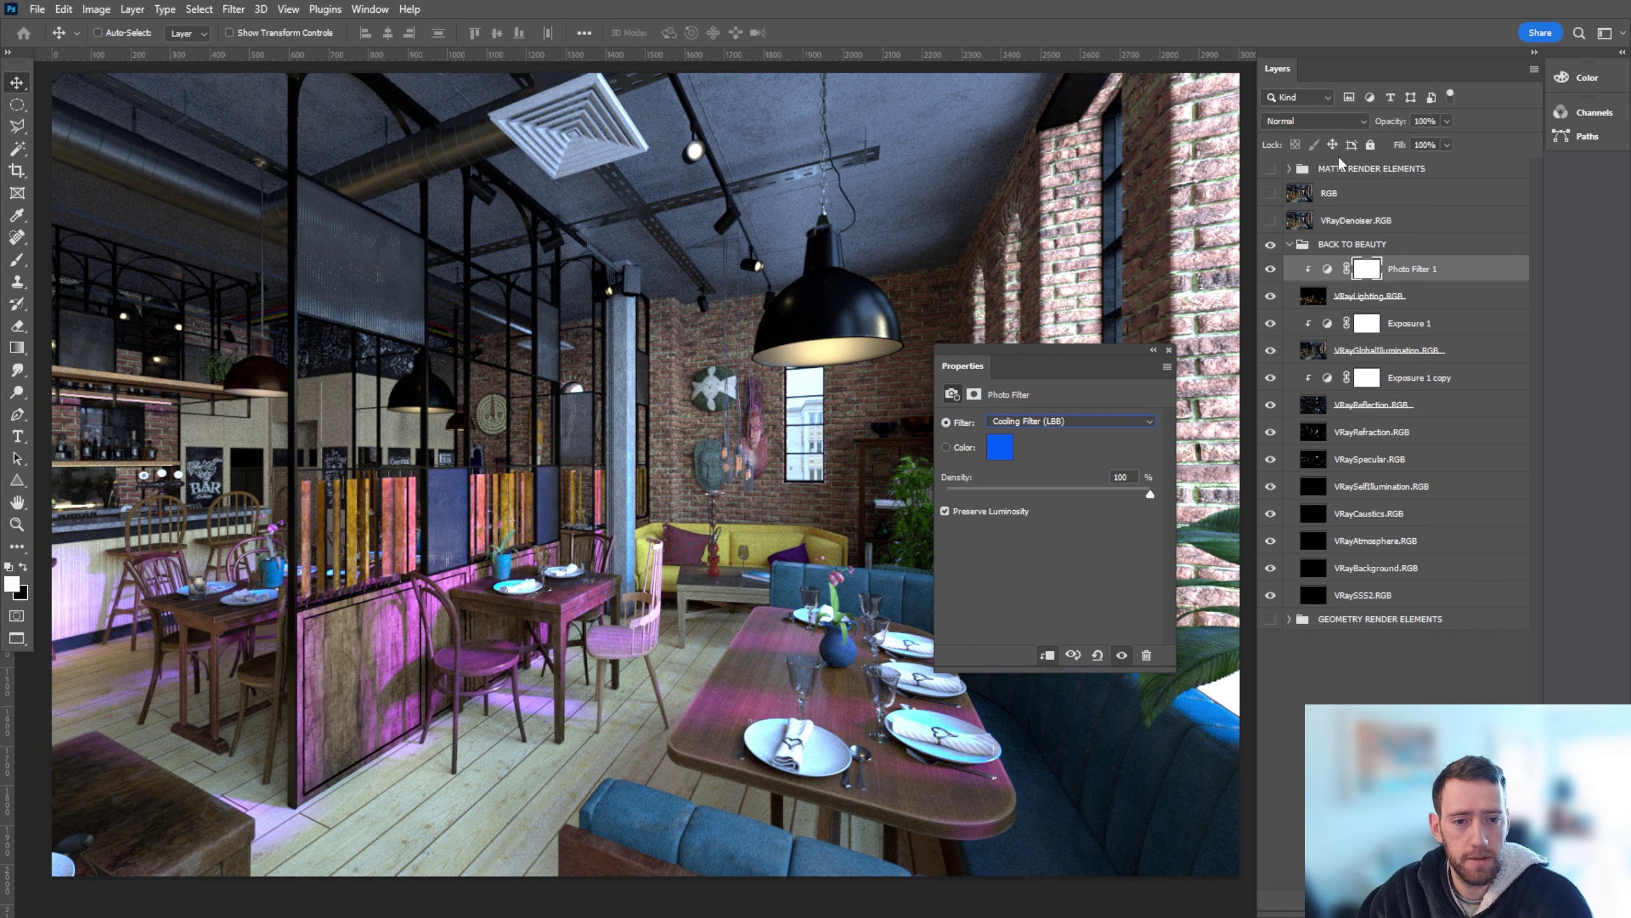
Step: Show the MATTE RENDER ELEMENTS group, try to select a matte colour area with the Magic Wand, and return to the Move tool
{"action": "left_click", "coordinate": [1271, 169]}
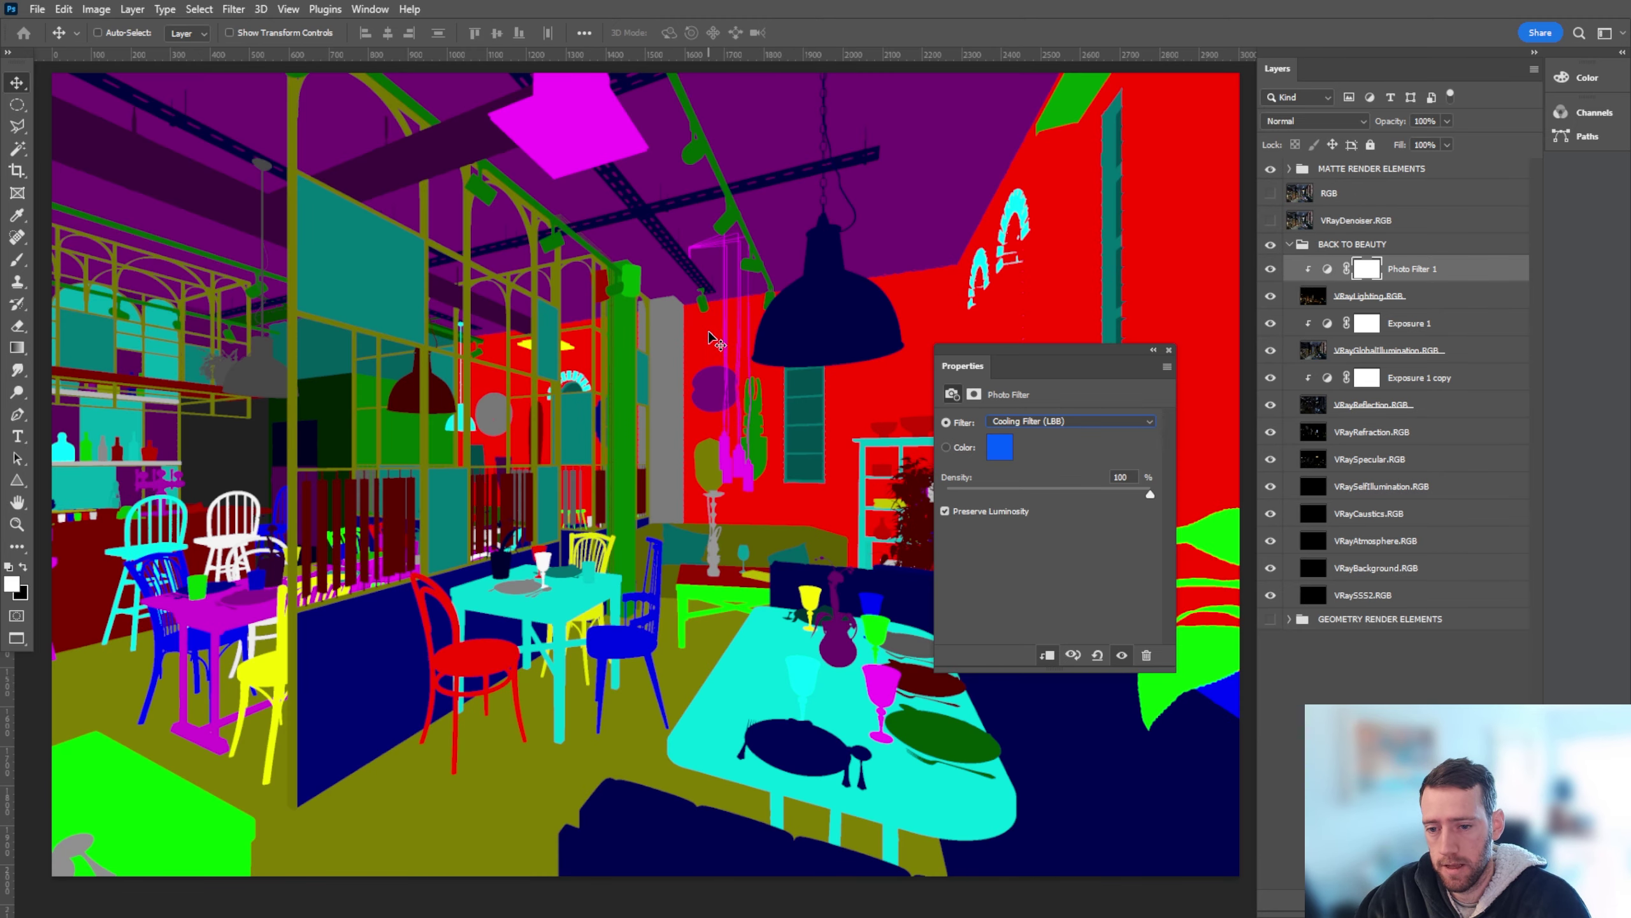
{"action": "left_click", "coordinate": [17, 149]}
{"action": "left_click", "coordinate": [772, 376]}
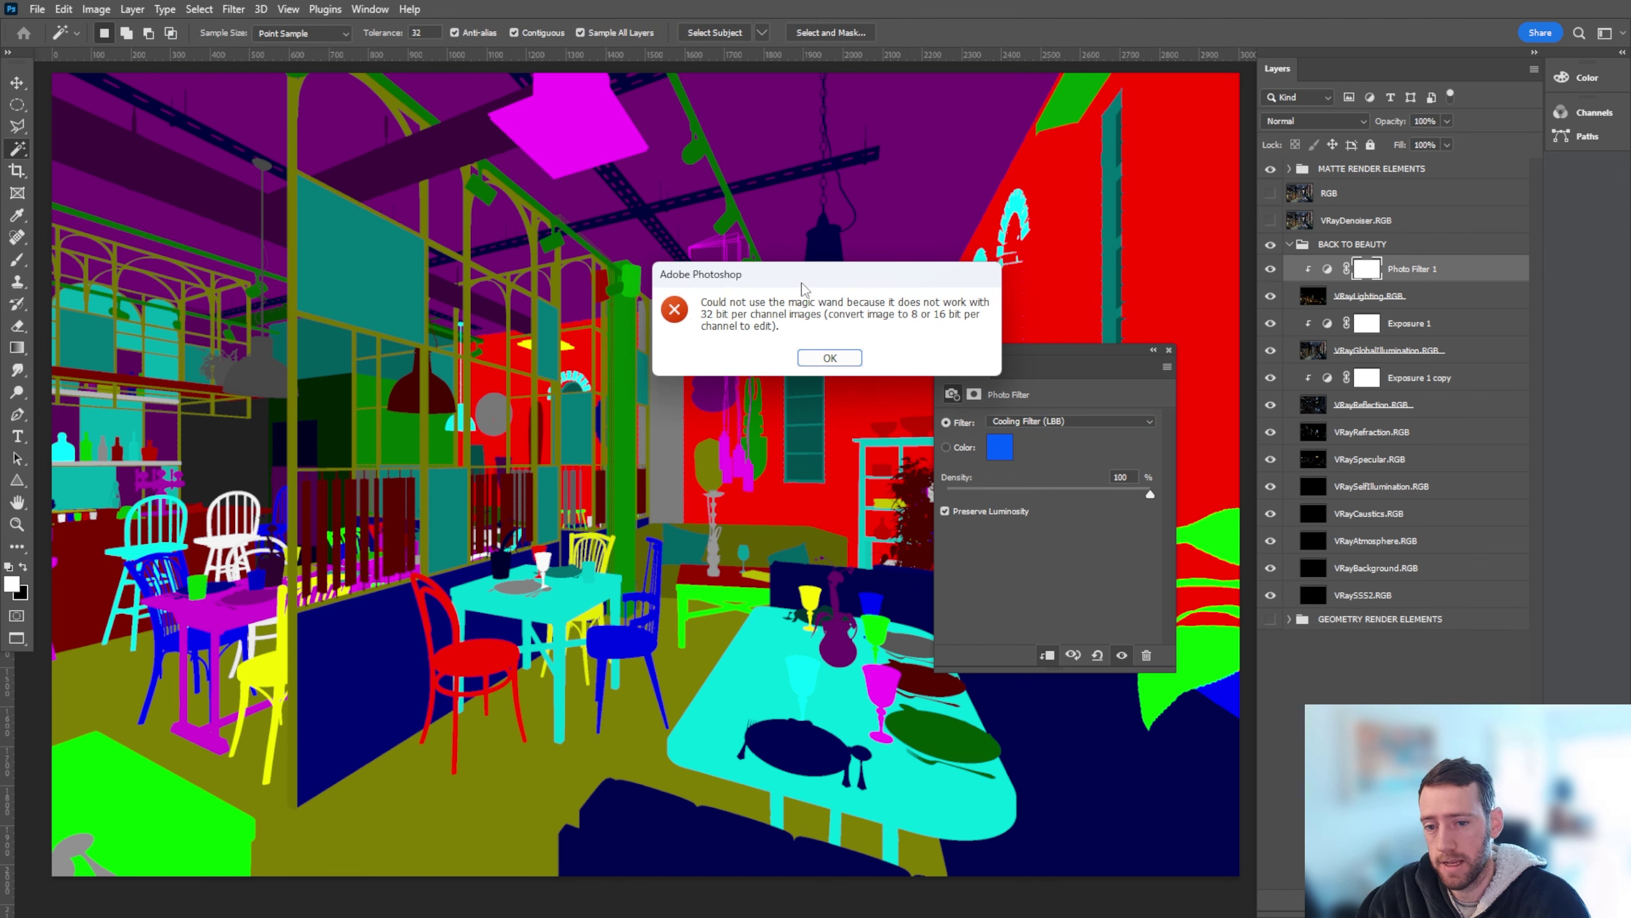
{"action": "left_click_drag", "start_coordinate": [803, 288], "coordinate": [720, 312]}
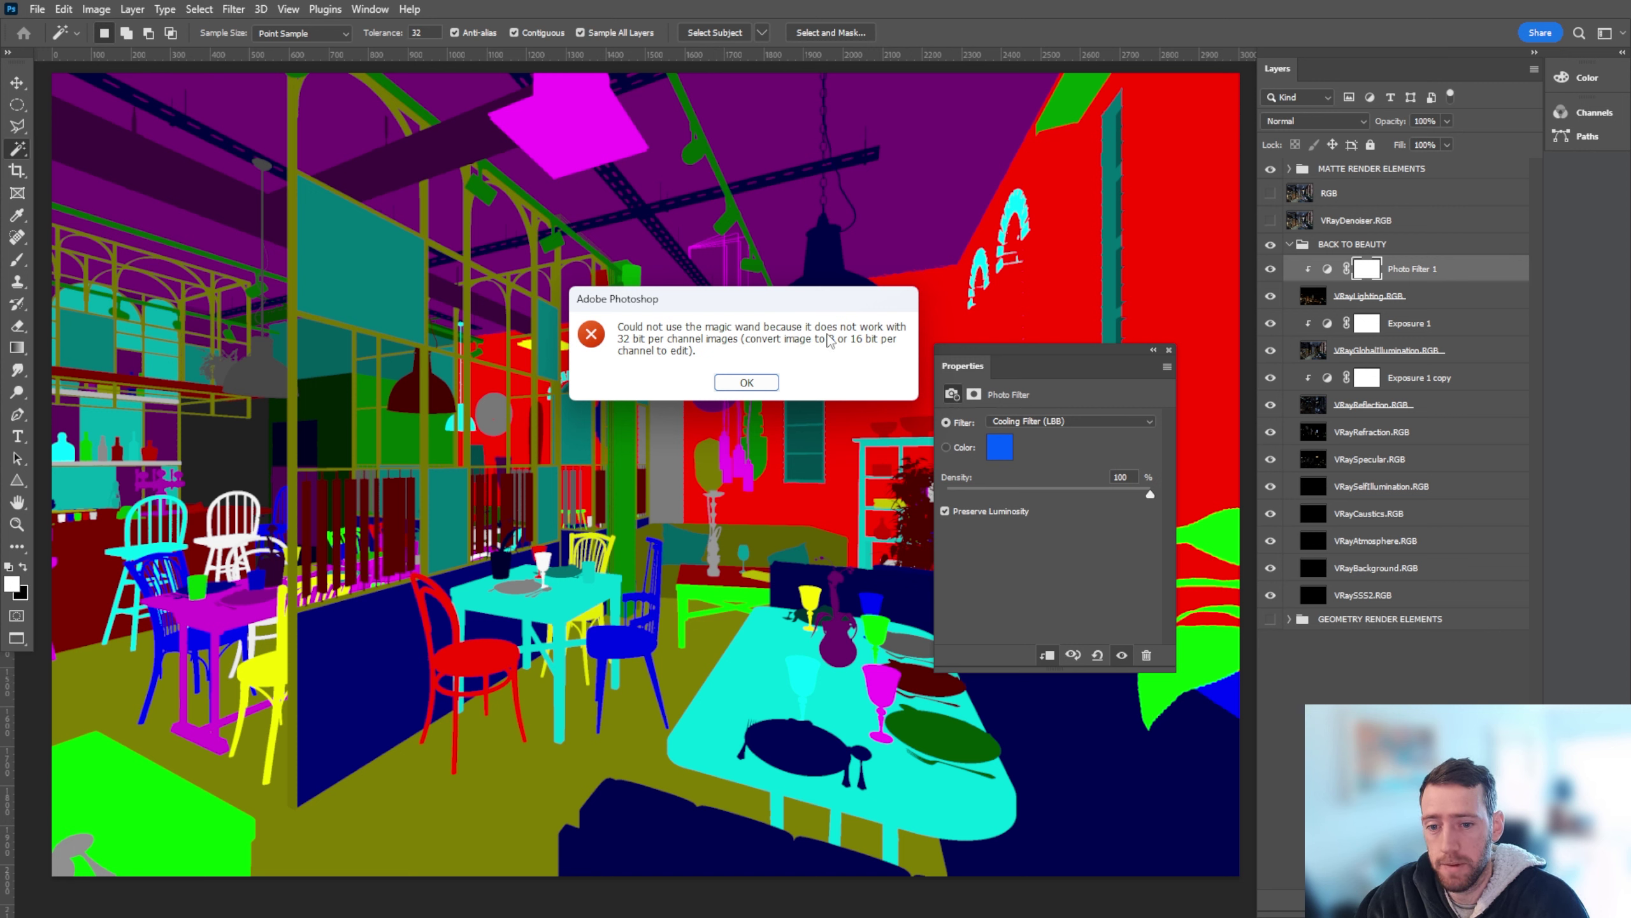
{"action": "left_click", "coordinate": [763, 383]}
{"action": "key", "text": "v"}
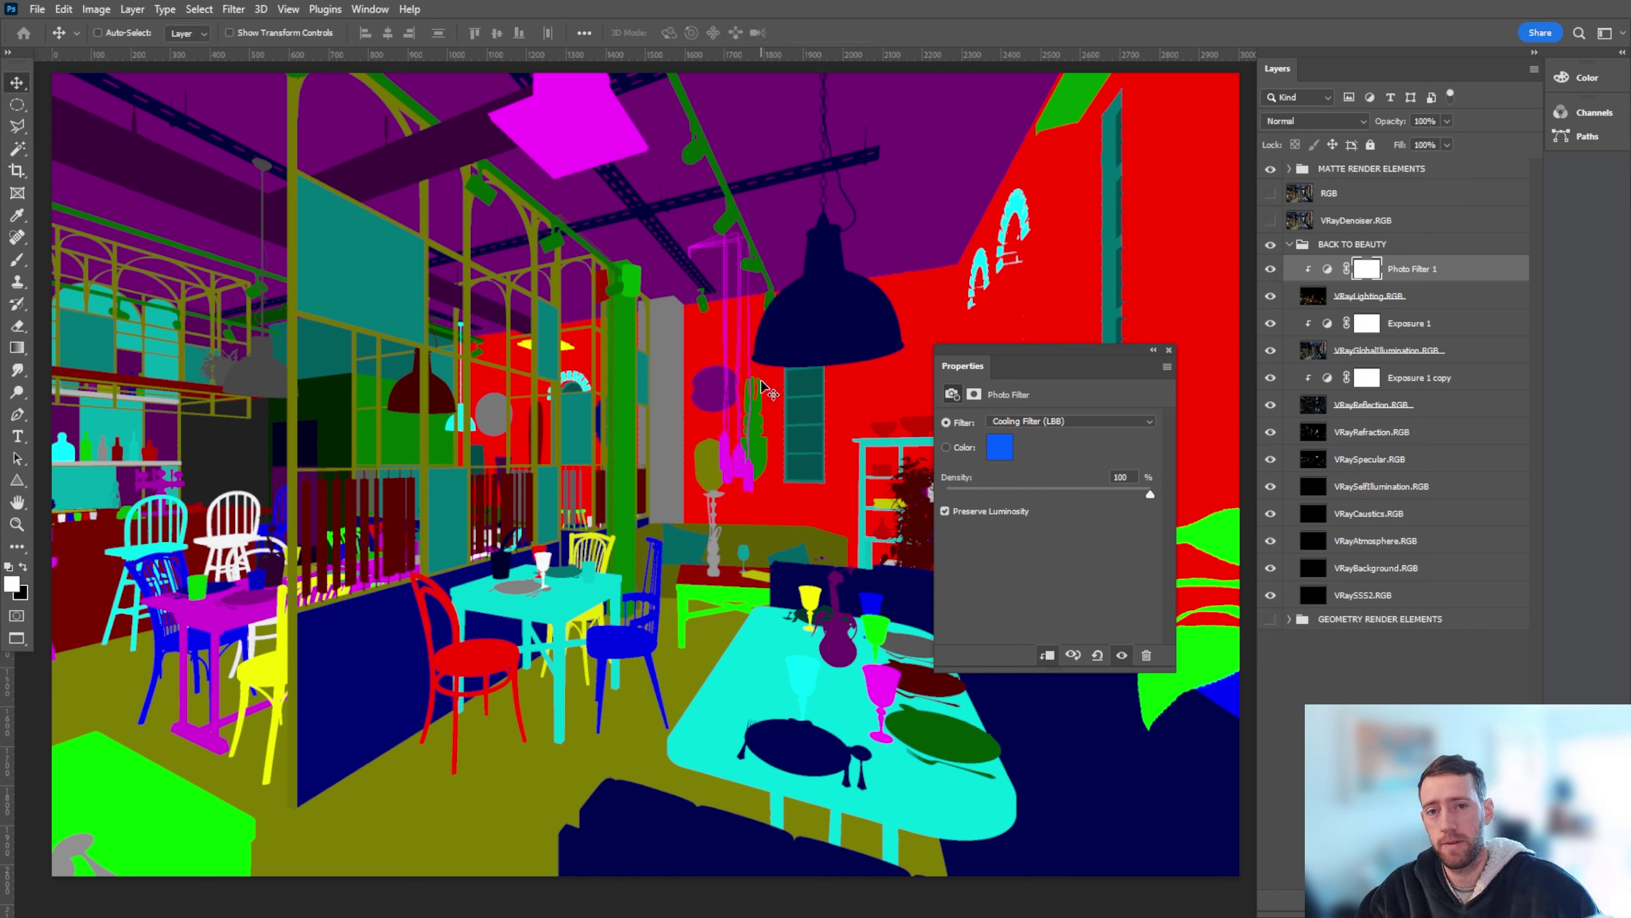
Step: Switch the screen mode so the document appears in its own window with its title visible
{"action": "key", "text": "f"}
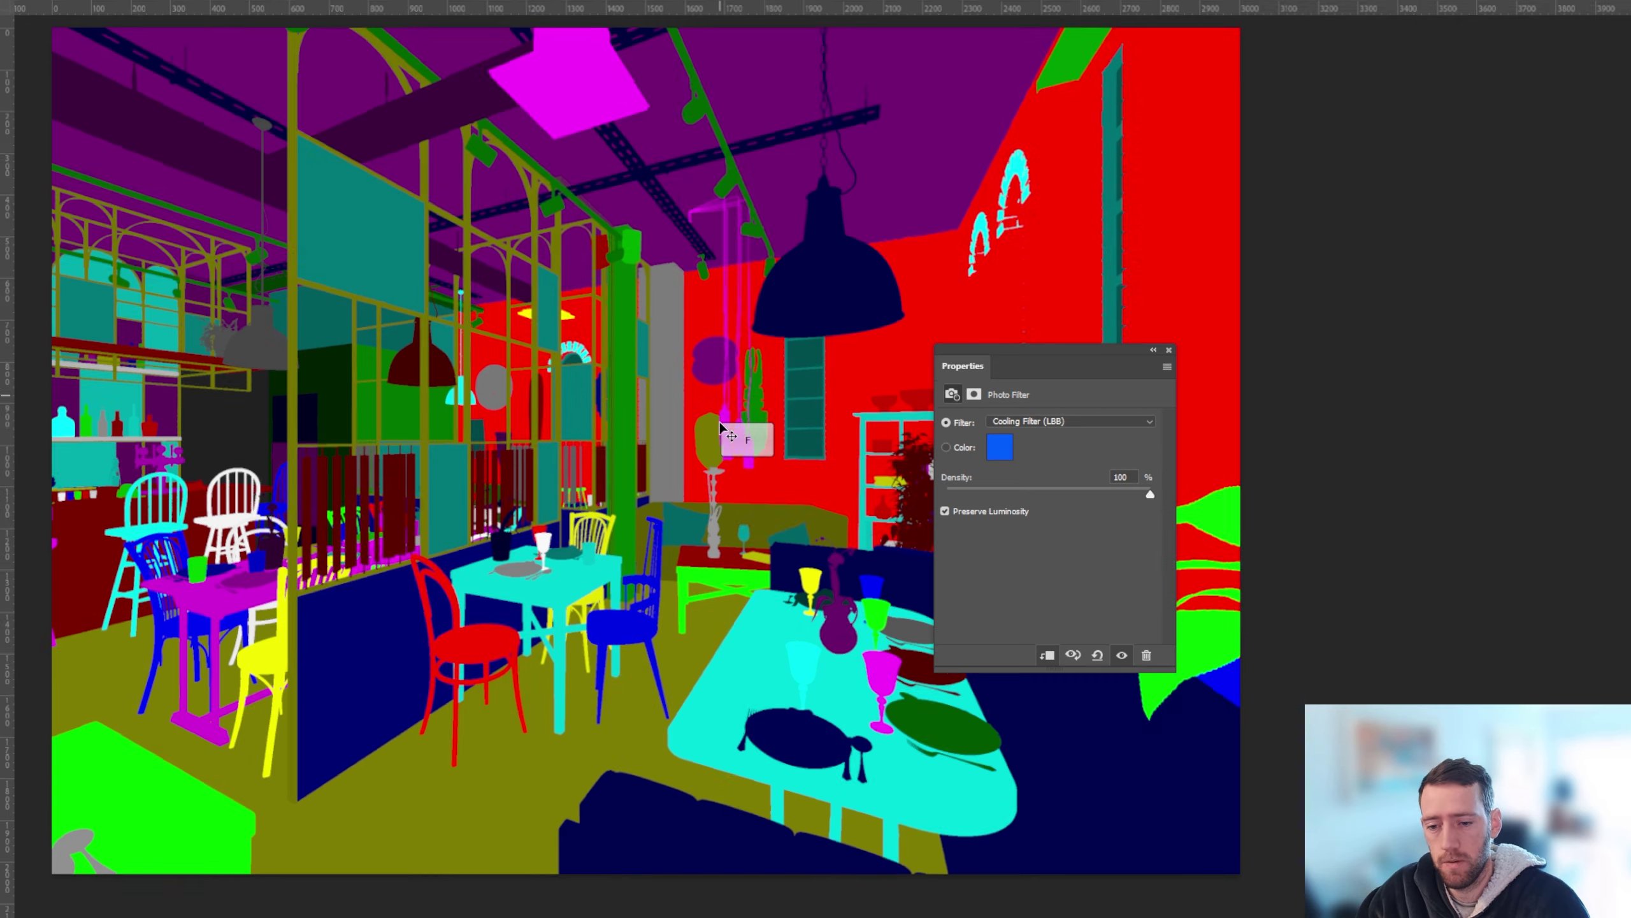
{"action": "key", "text": "f"}
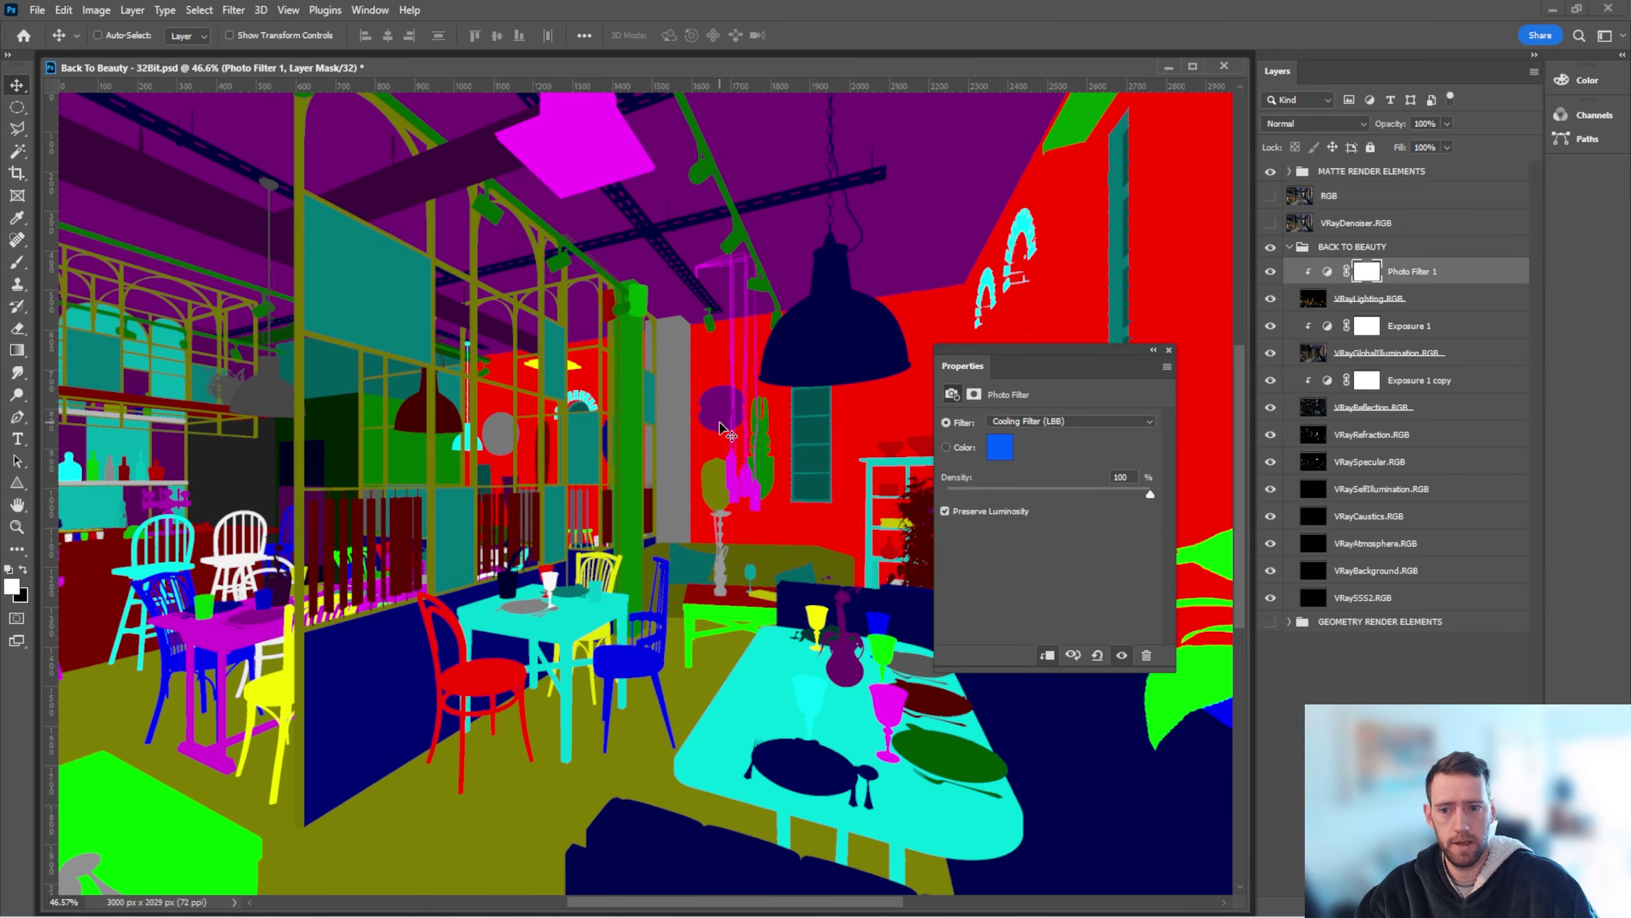
{"action": "scroll", "coordinate": [584, 534], "scroll_direction": "down", "scroll_amount": 1, "text": "ctrl"}
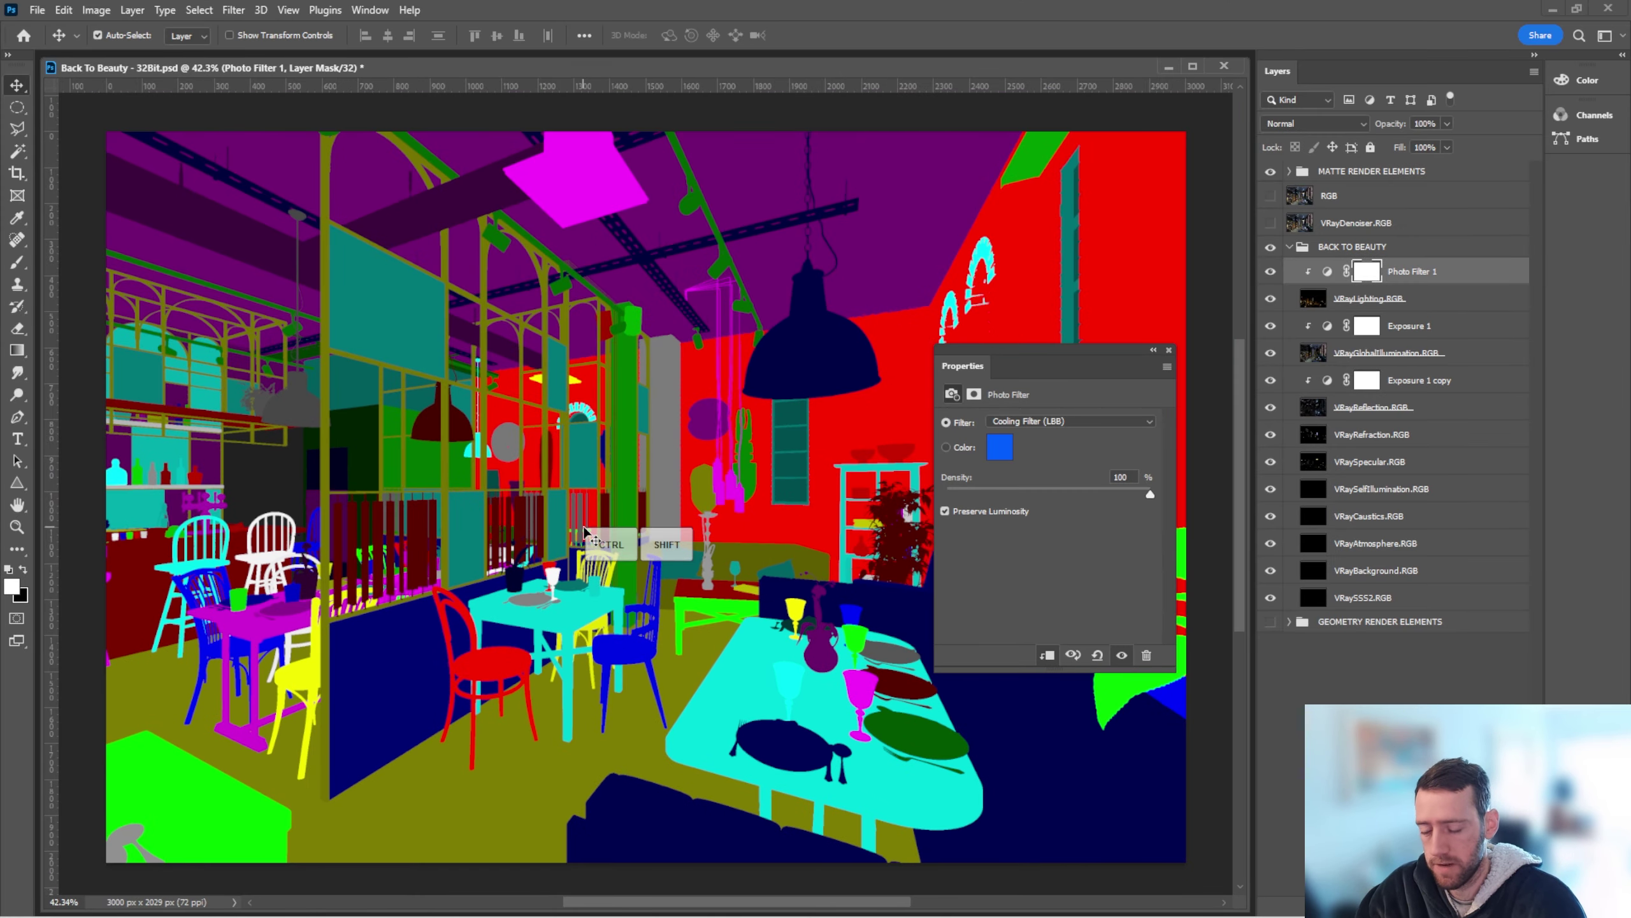
Step: Save the document under the new name Back To Beauty - 8Bit as a Photoshop file in the PSD folder
{"action": "key", "text": "ctrl+shift+s"}
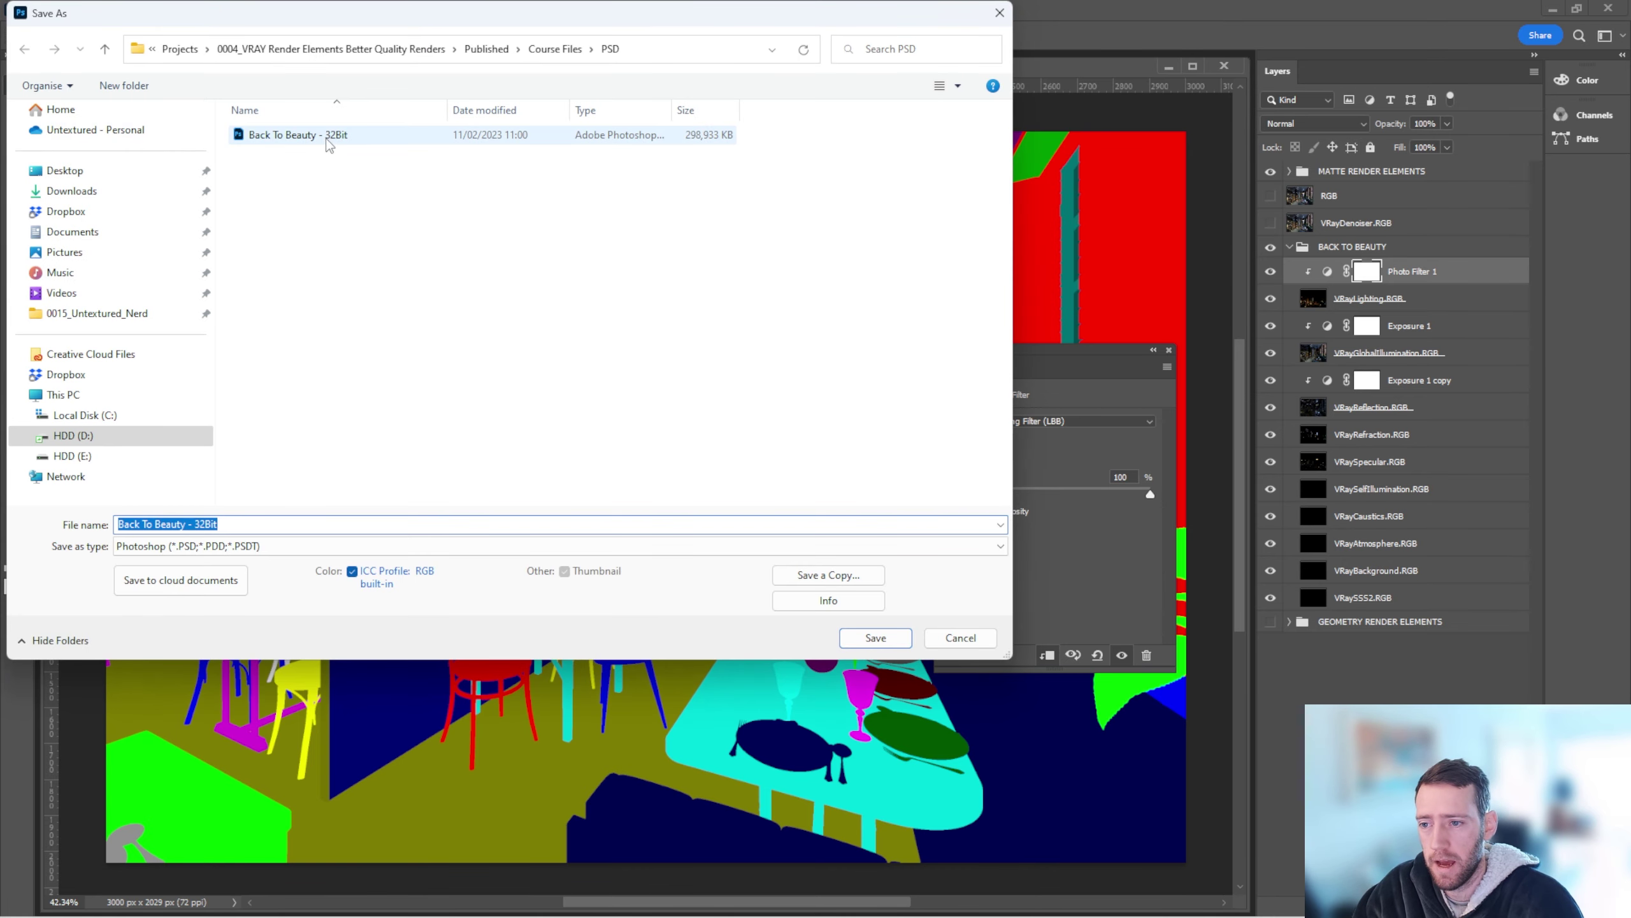
{"action": "left_click", "coordinate": [330, 140]}
{"action": "left_click", "coordinate": [199, 520]}
{"action": "left_click", "coordinate": [206, 523]}
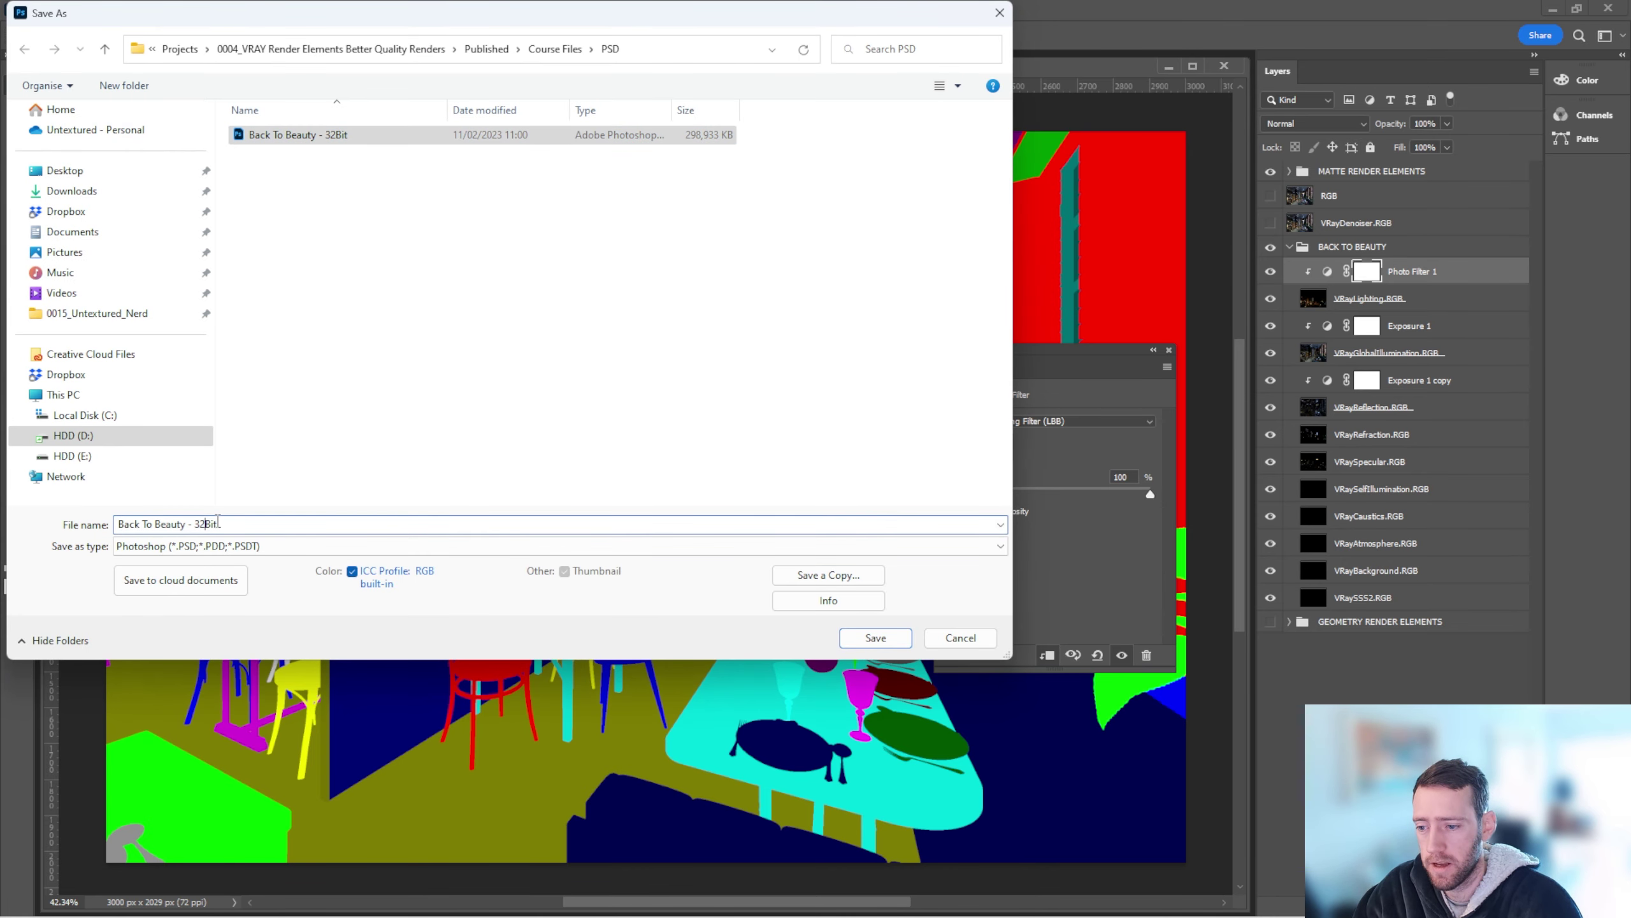
{"action": "key", "text": "BackSpace"}
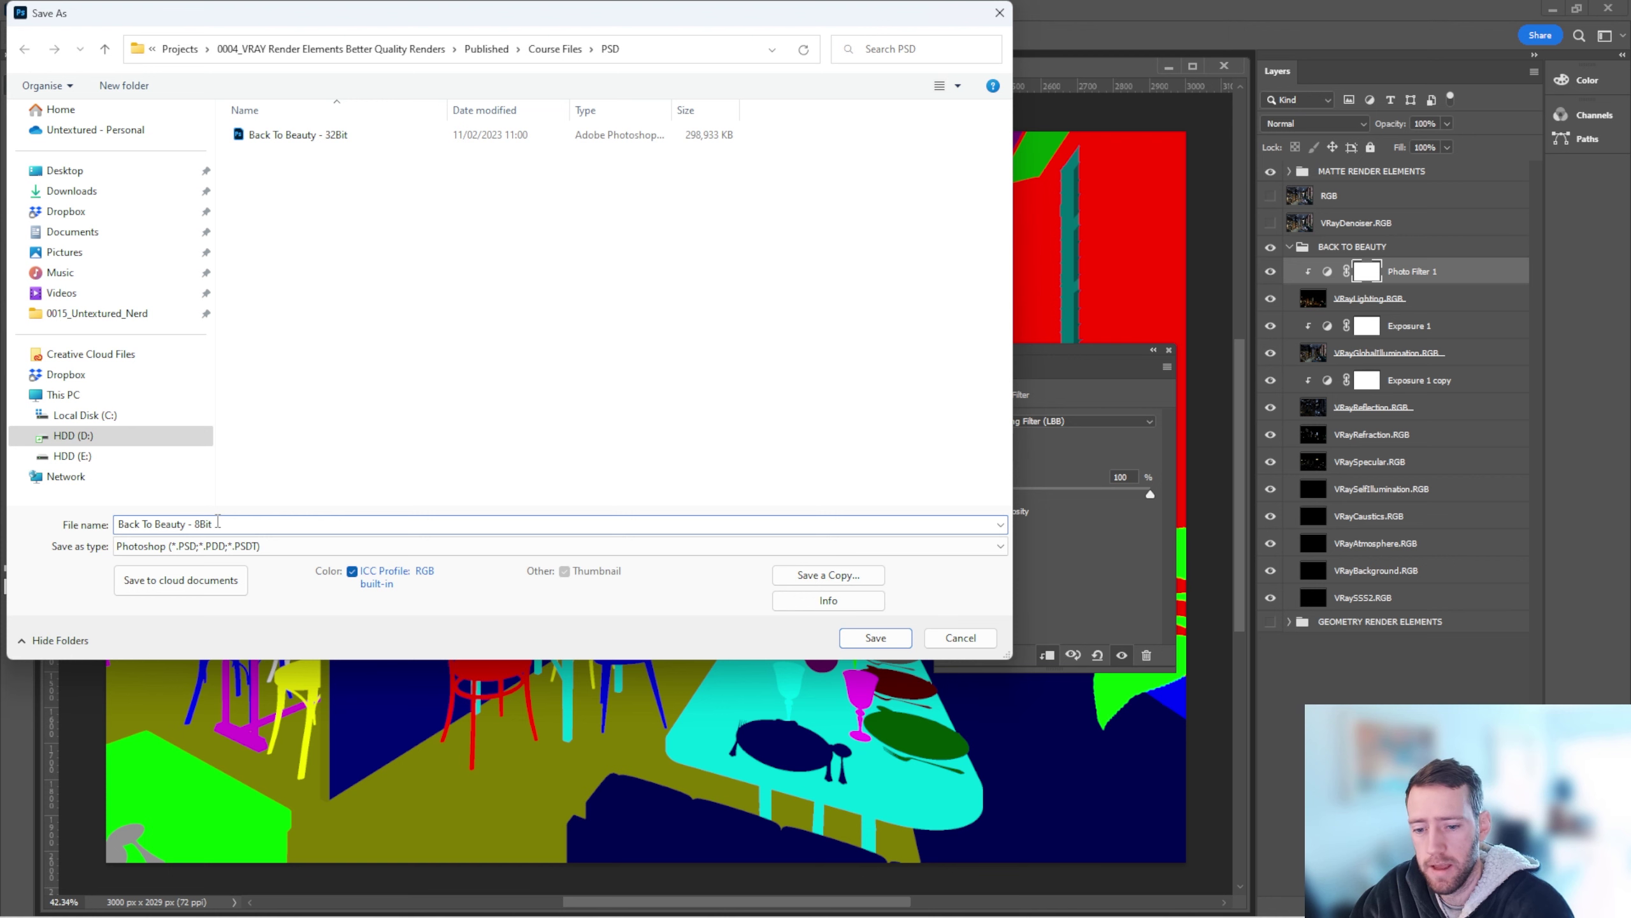
{"action": "key", "text": "Return"}
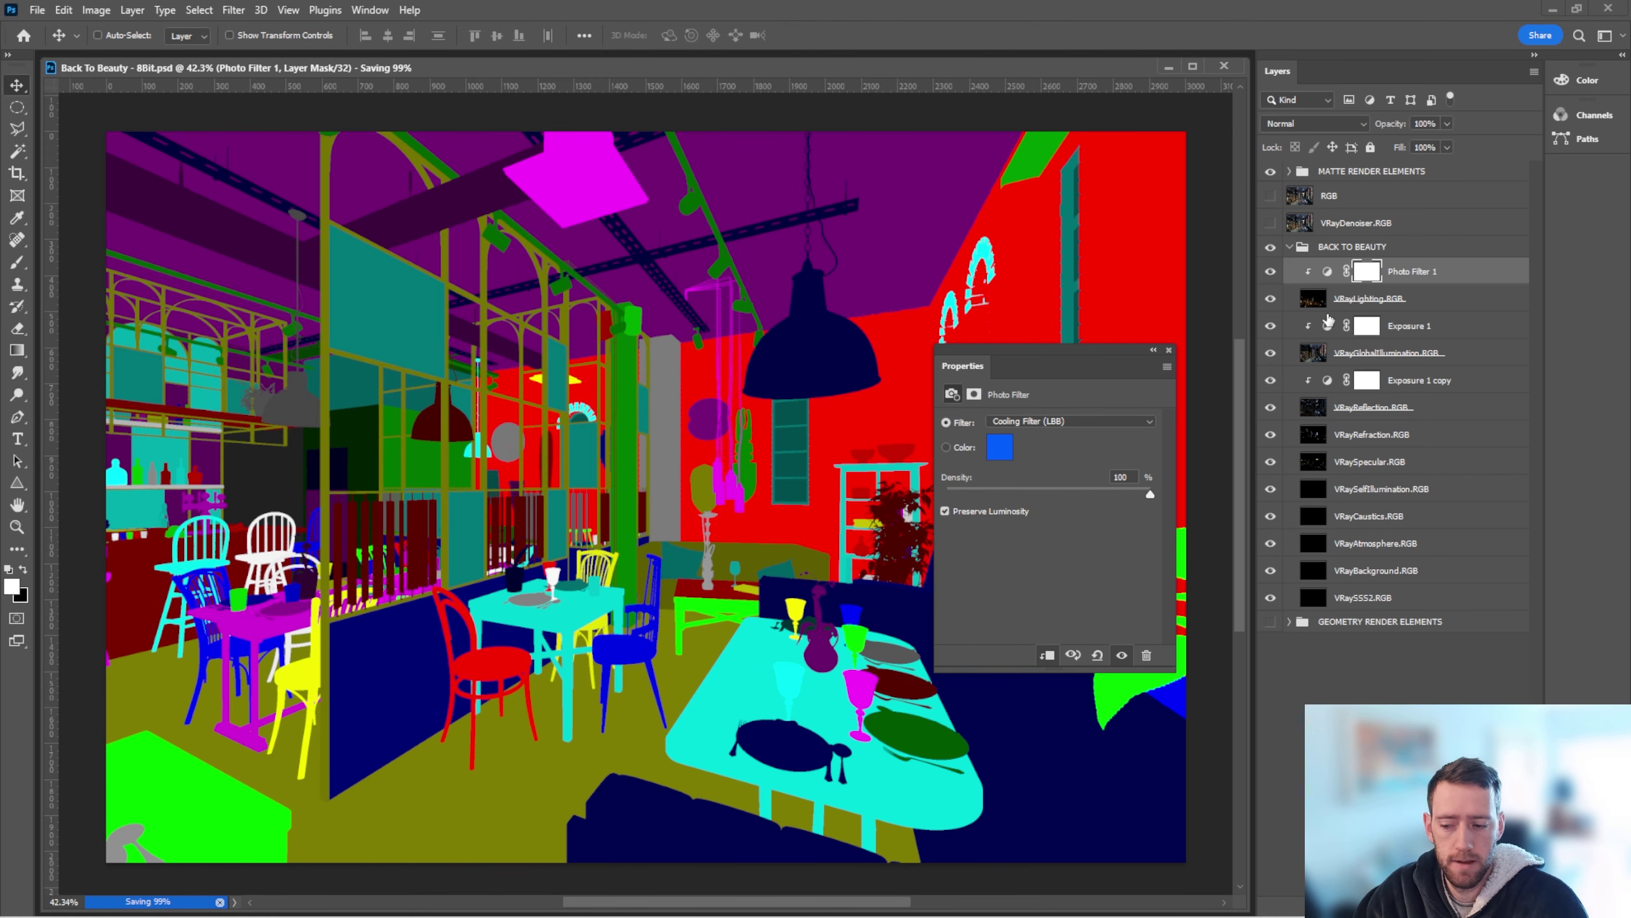
Step: Replace all layers and groups, from MATTE RENDER ELEMENTS through GEOMETRY RENDER ELEMENTS, with a single empty layer
{"action": "left_click", "coordinate": [1355, 173]}
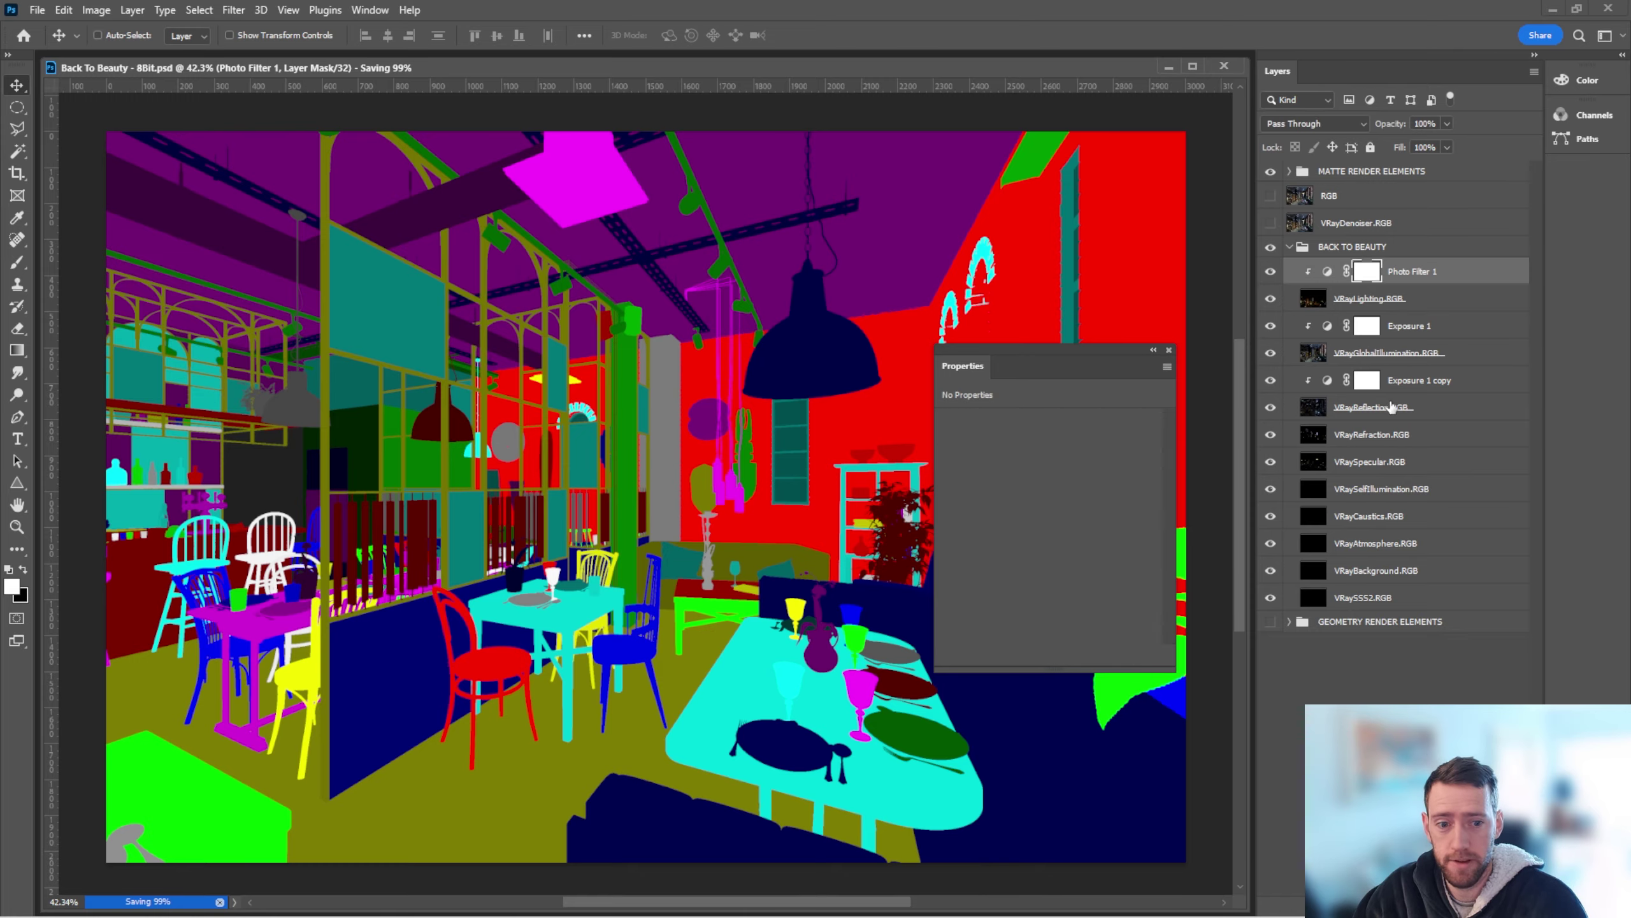
{"action": "left_click", "coordinate": [1388, 622], "text": "shift"}
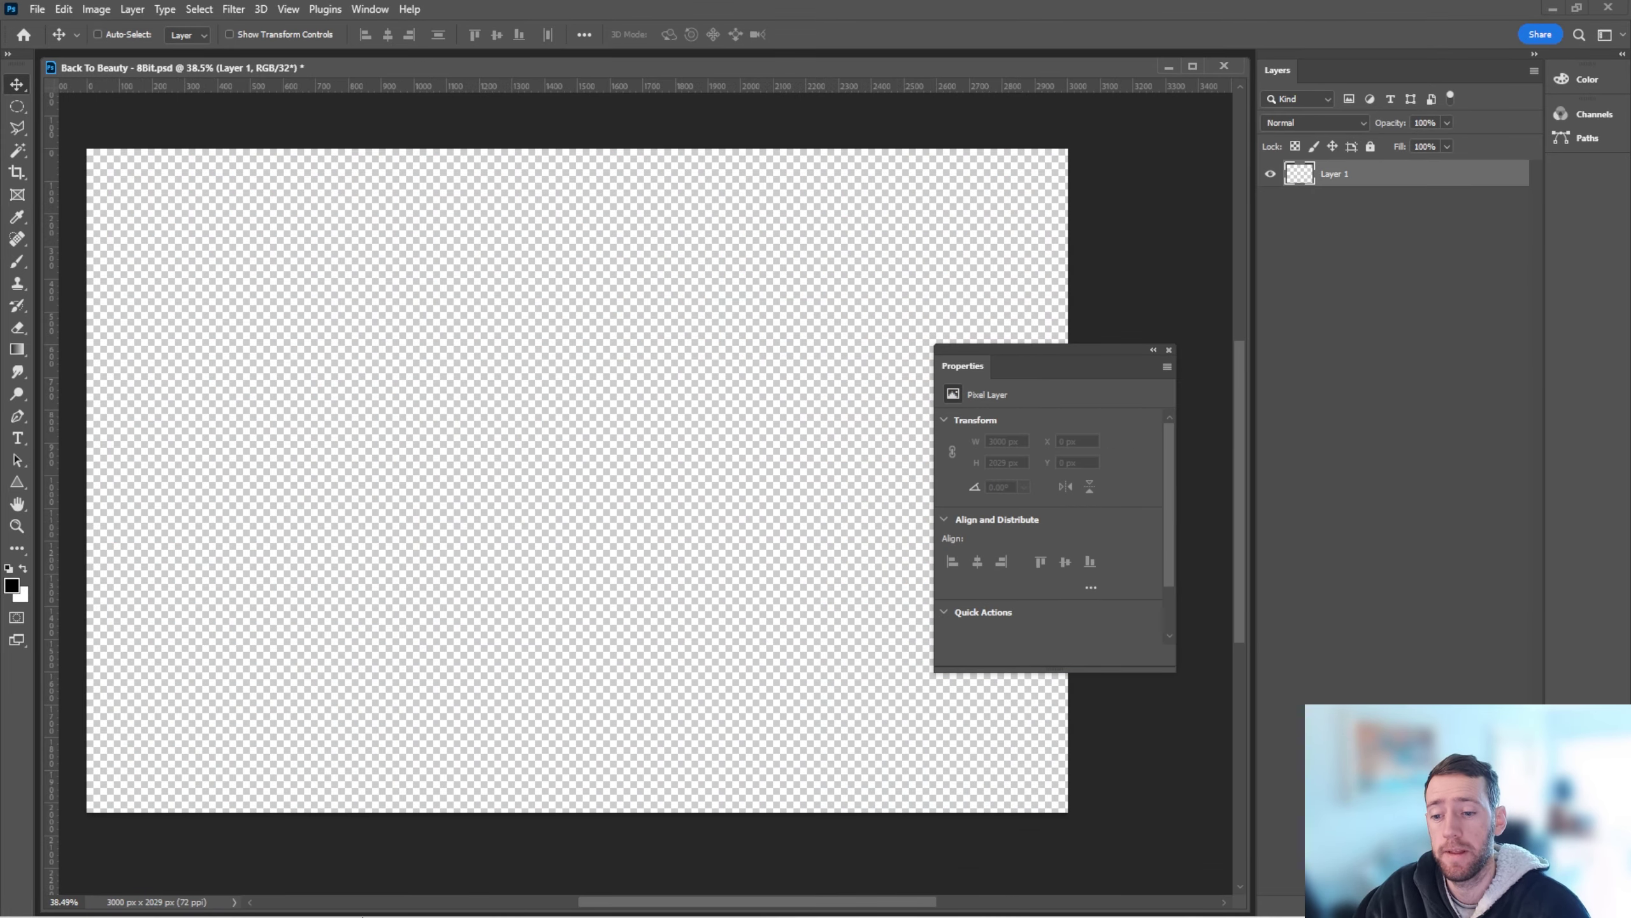
Step: Convert the document to 8 Bits/Channel, merging the layers and using Exposure and Gamma as the HDR toning method
{"action": "left_click", "coordinate": [99, 9]}
{"action": "mouse_move", "coordinate": [196, 28]}
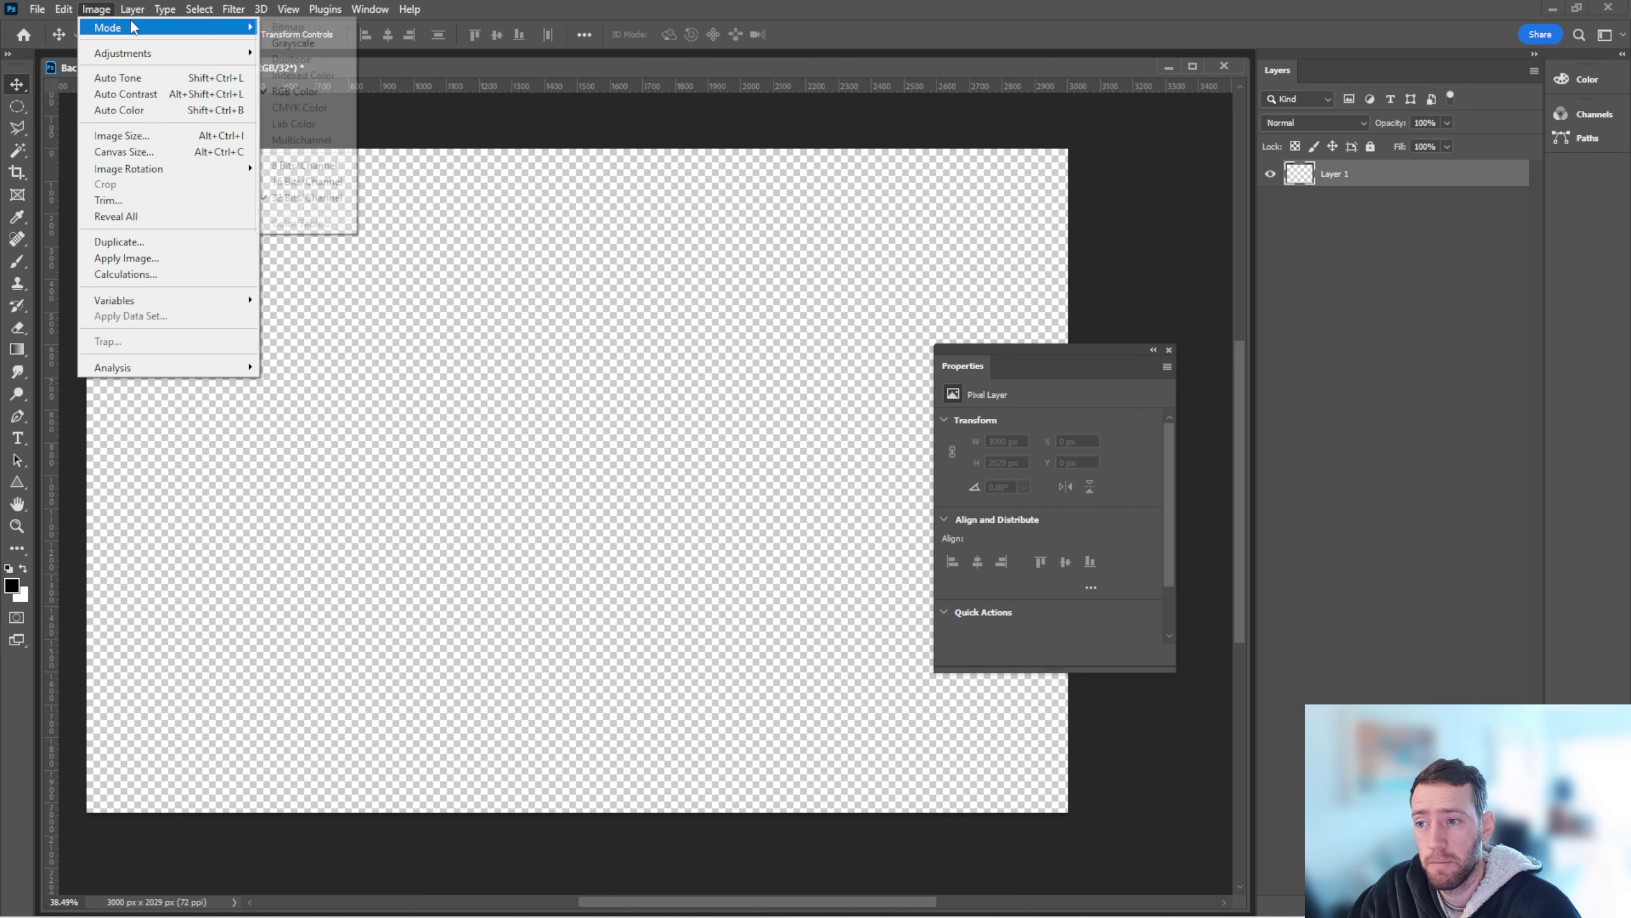
{"action": "left_click", "coordinate": [304, 166]}
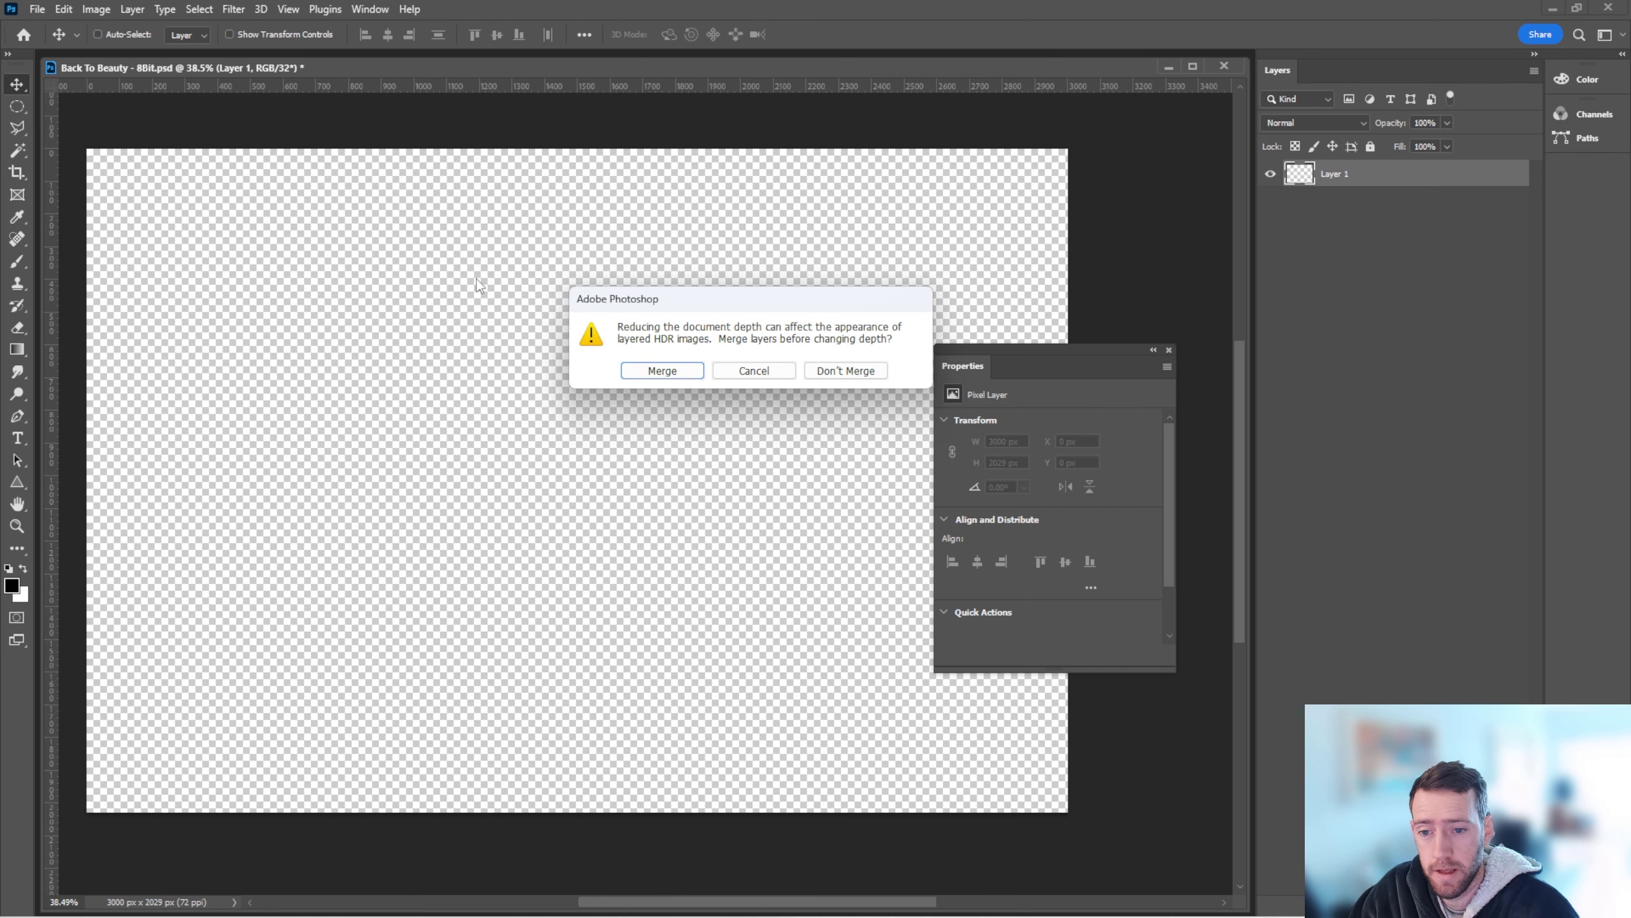
{"action": "left_click", "coordinate": [663, 371]}
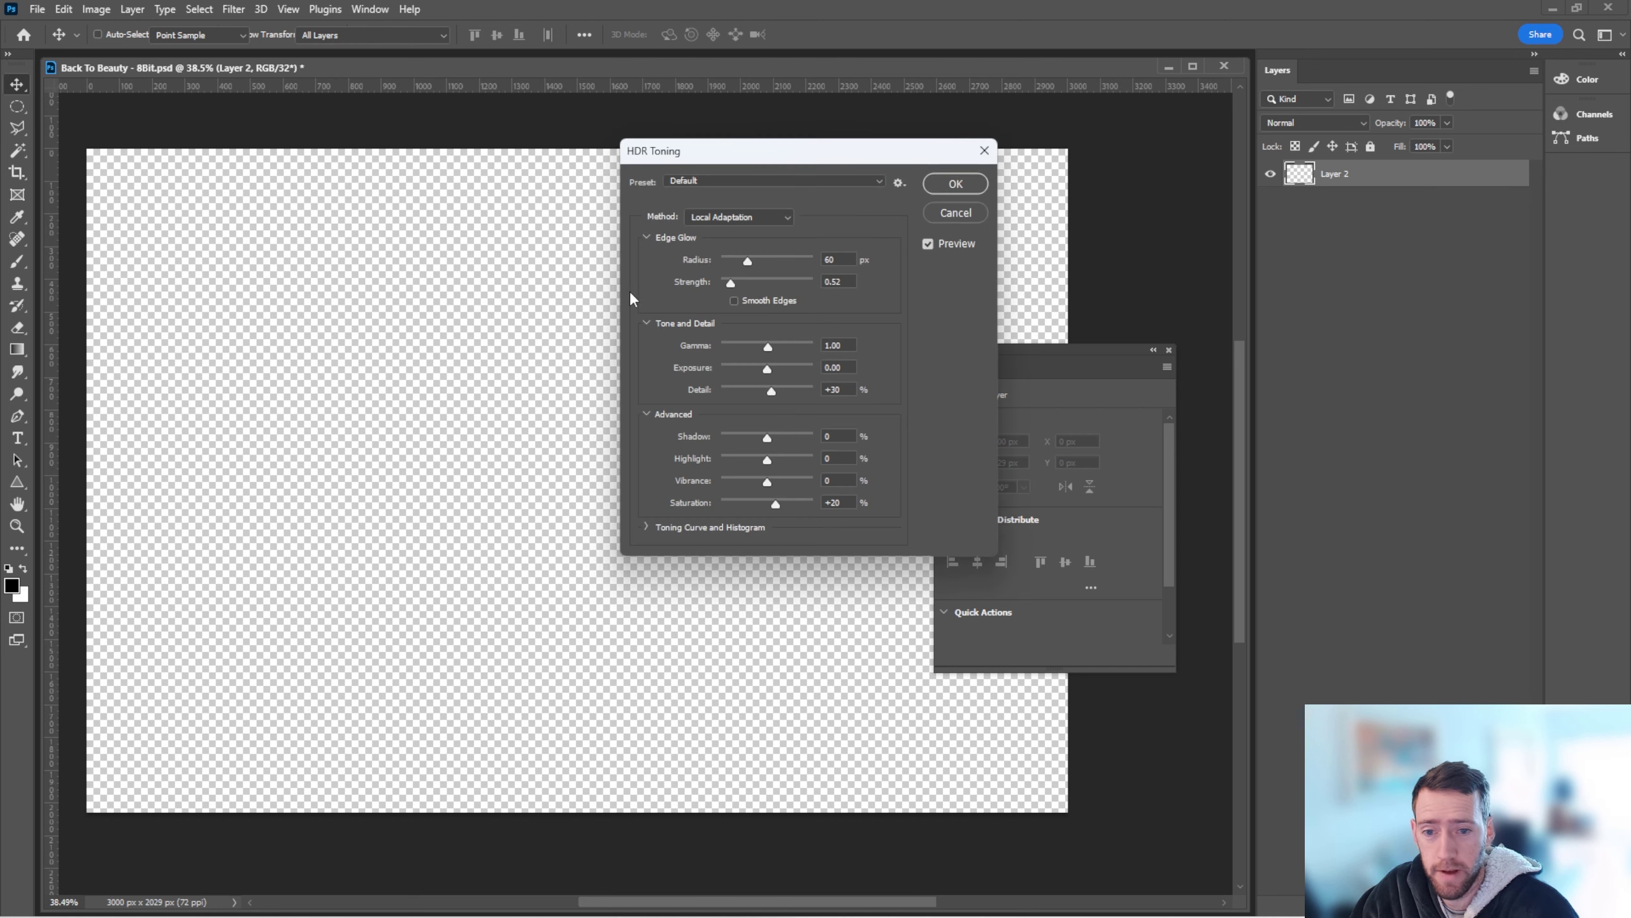
{"action": "left_click", "coordinate": [765, 219]}
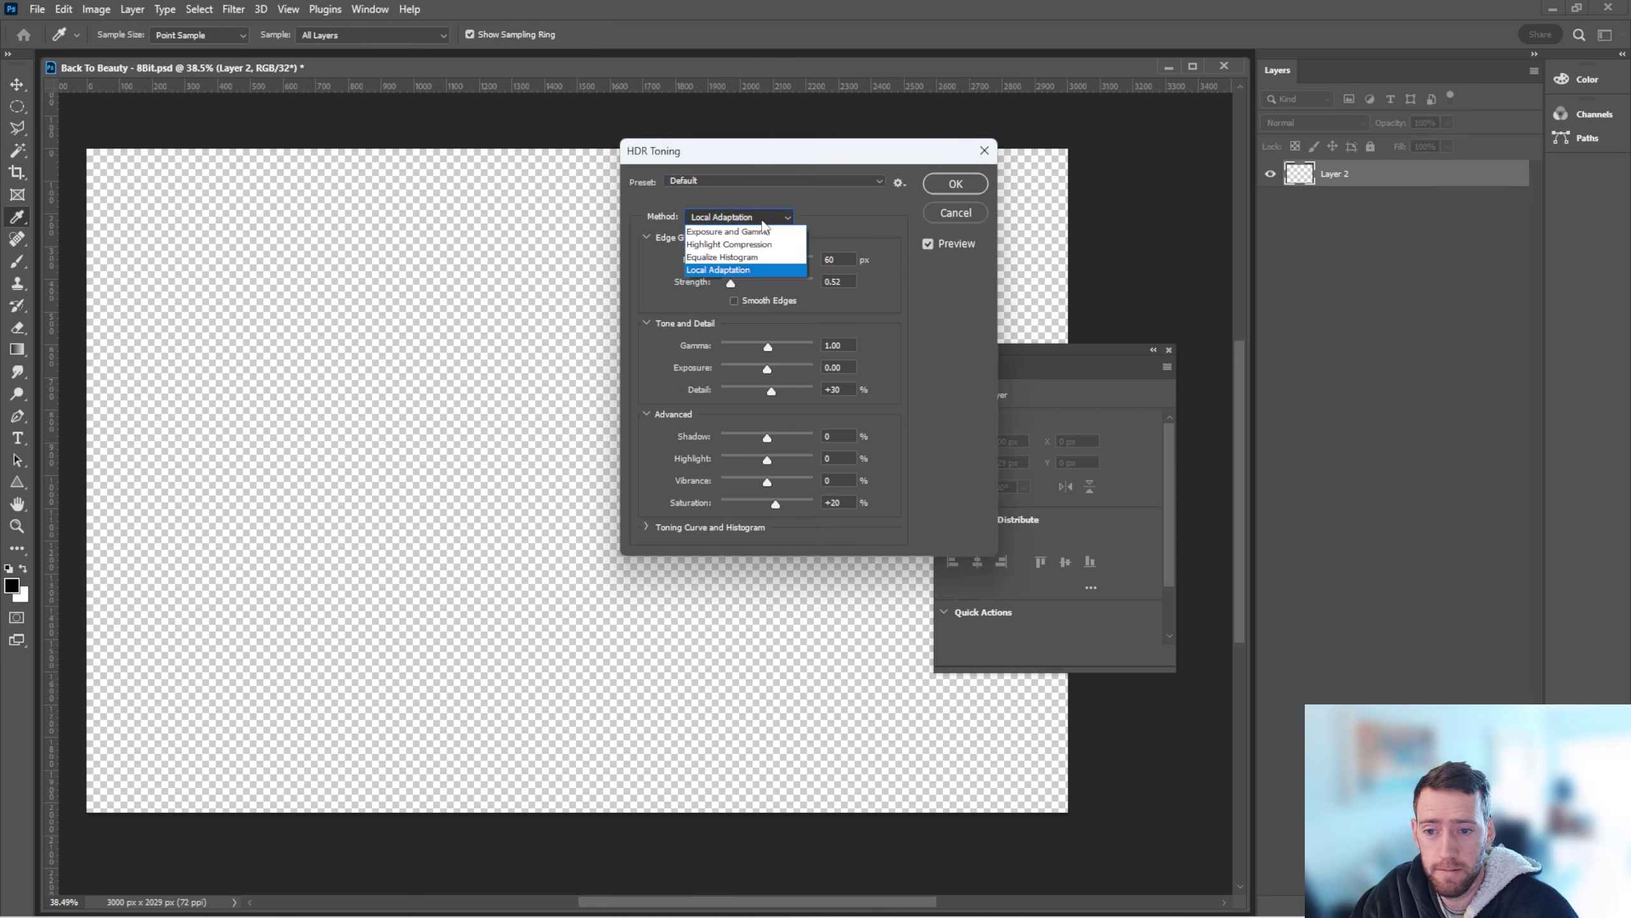
{"action": "left_click", "coordinate": [739, 232]}
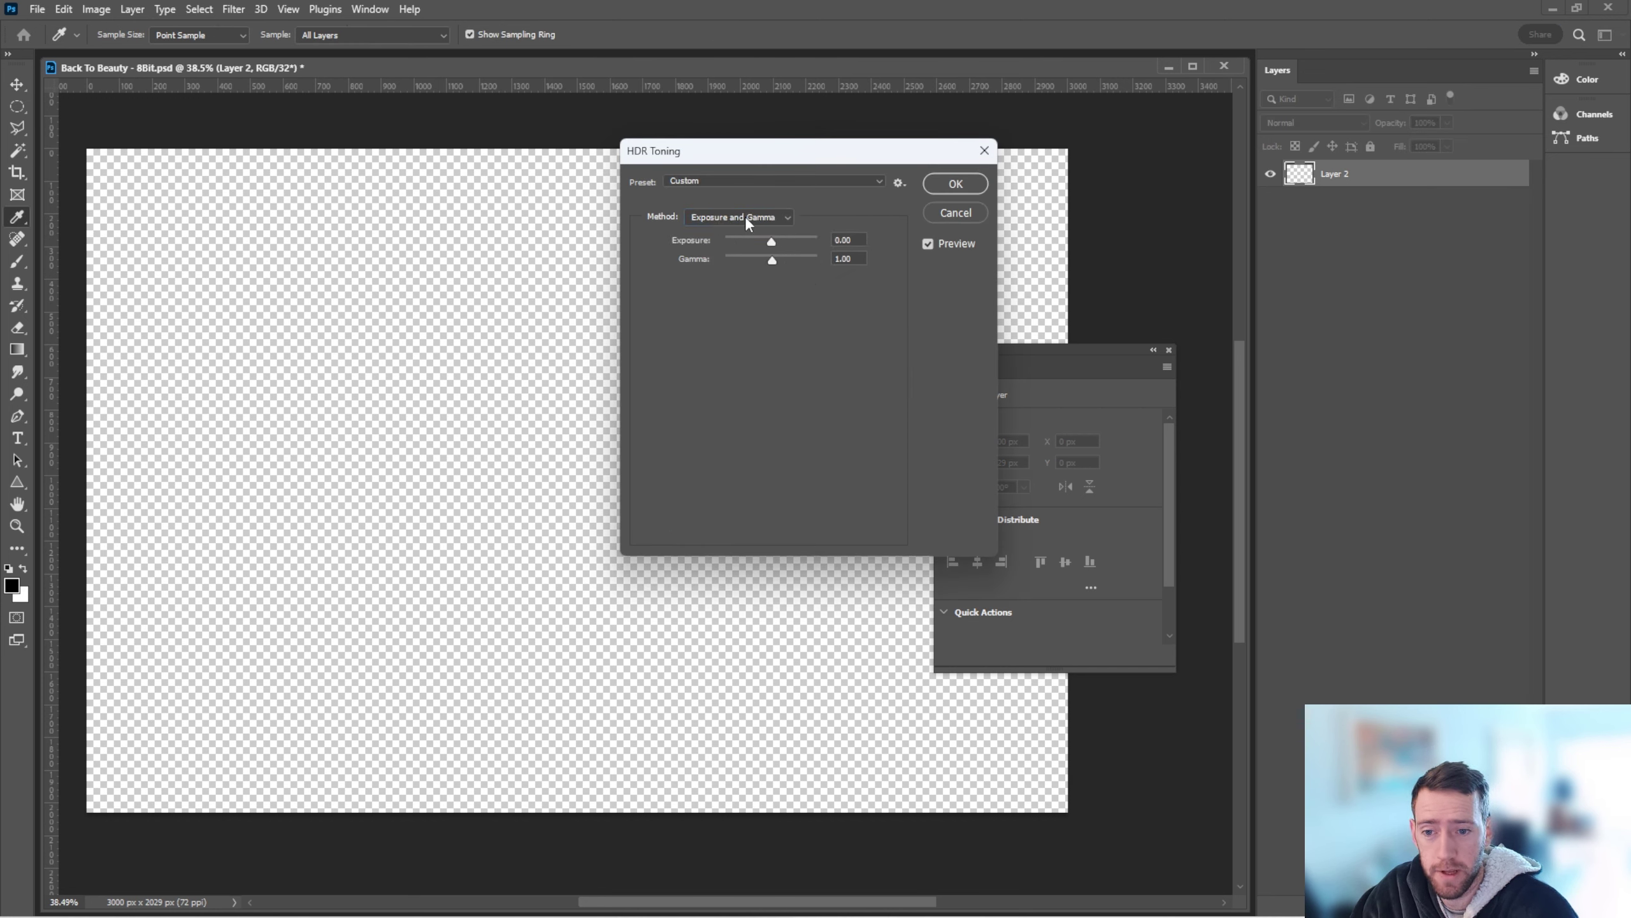
{"action": "left_click", "coordinate": [955, 185]}
{"action": "left_click", "coordinate": [111, 8]}
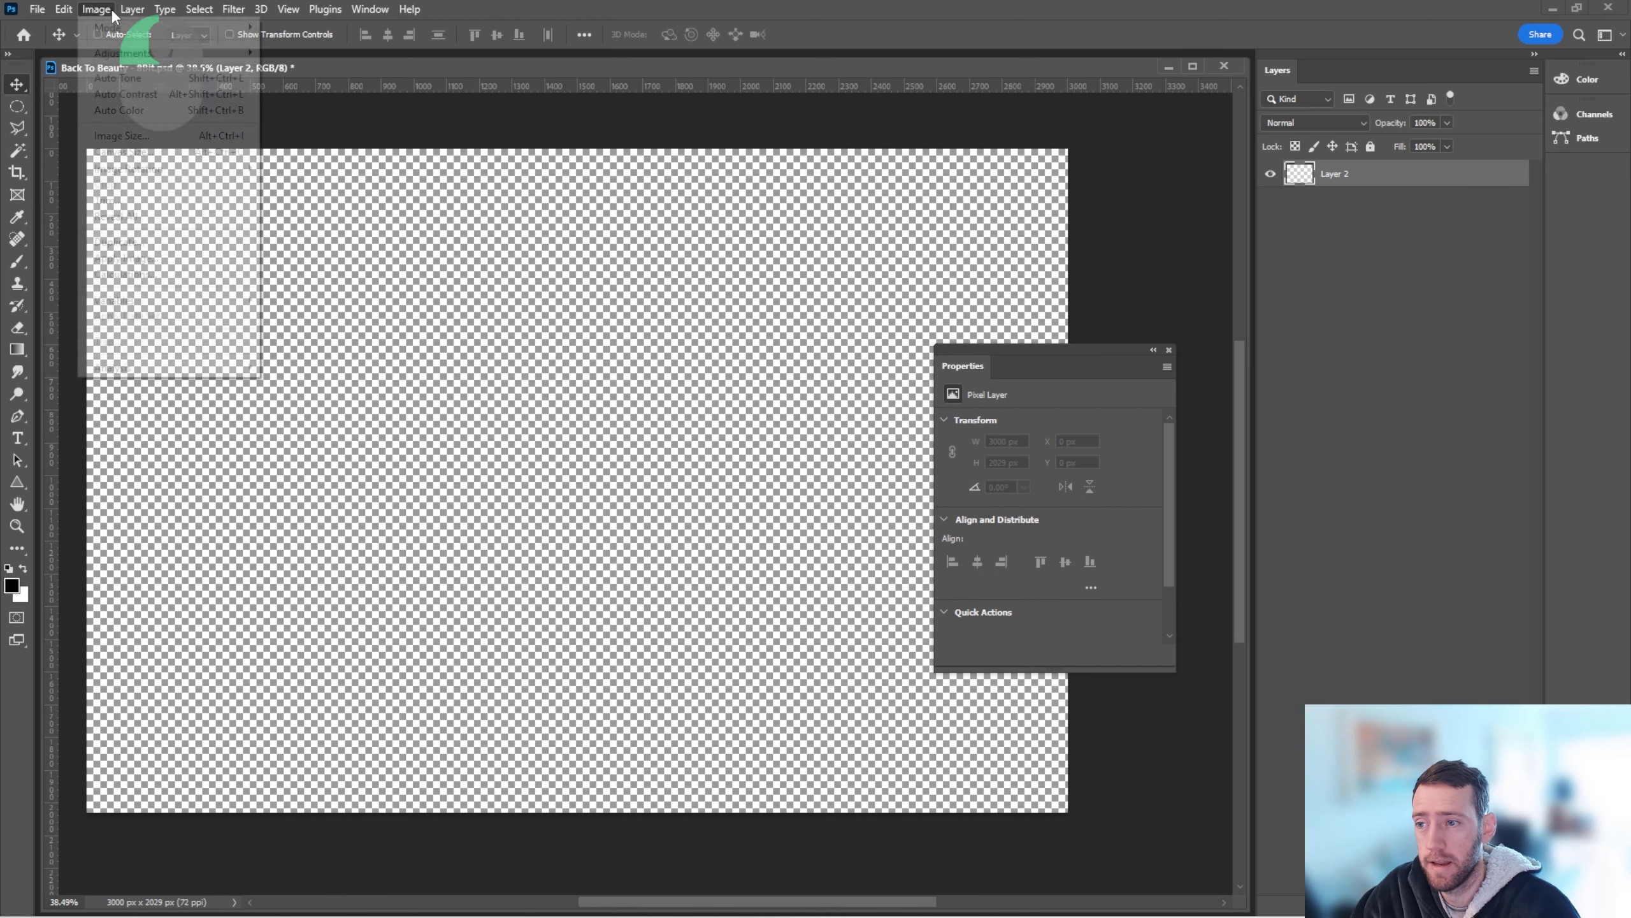
{"action": "mouse_move", "coordinate": [129, 27]}
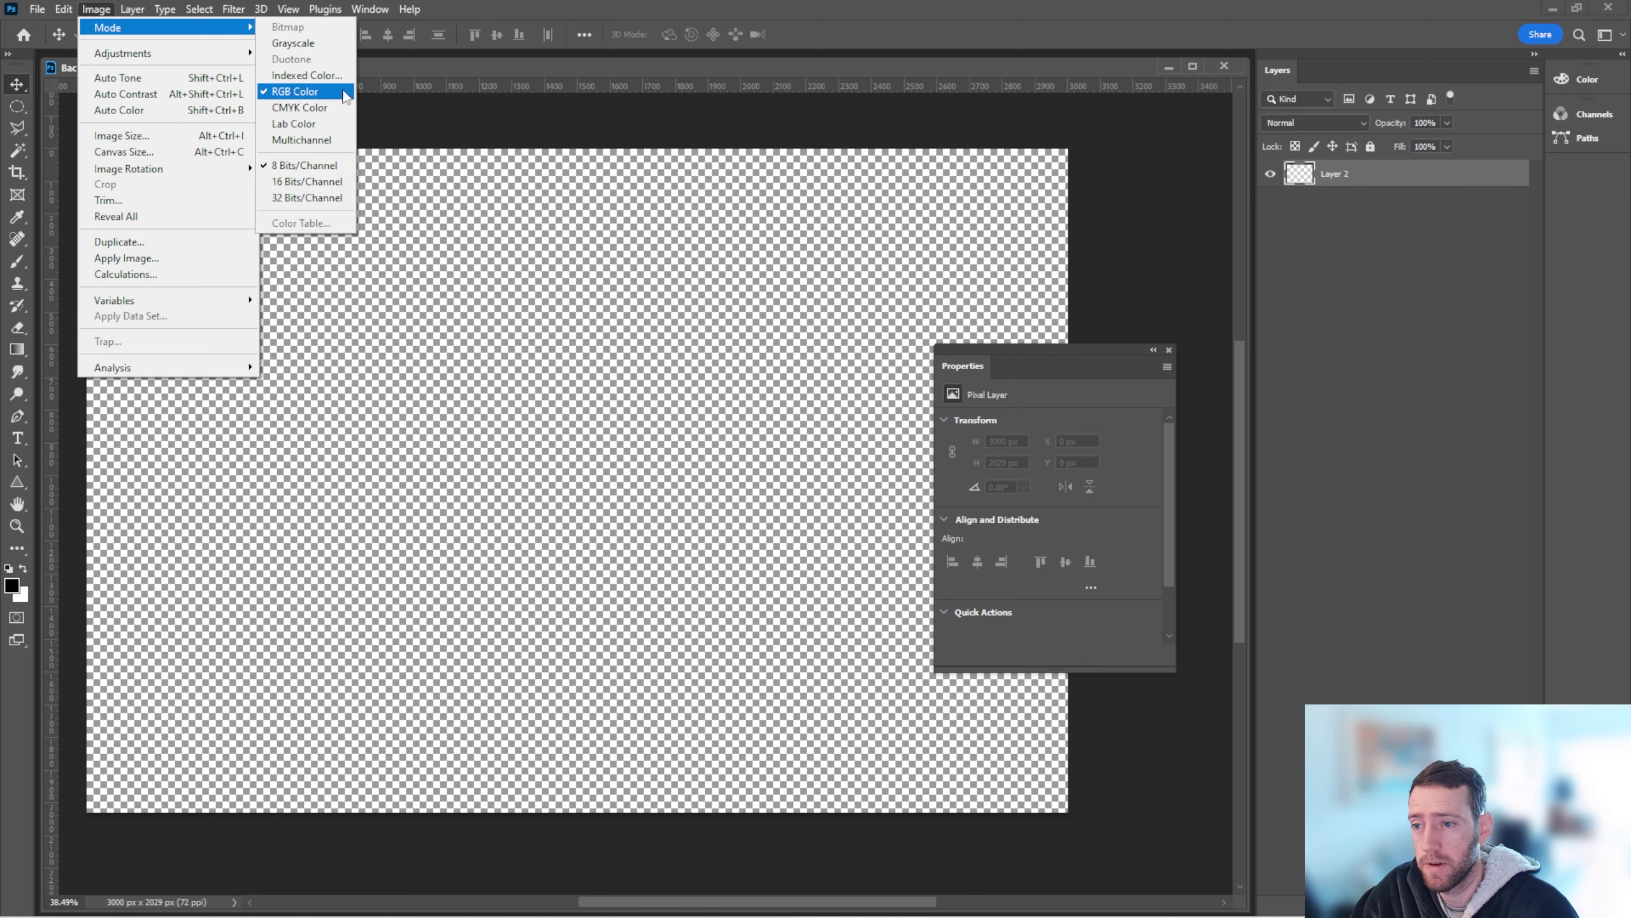
{"action": "left_click", "coordinate": [571, 313]}
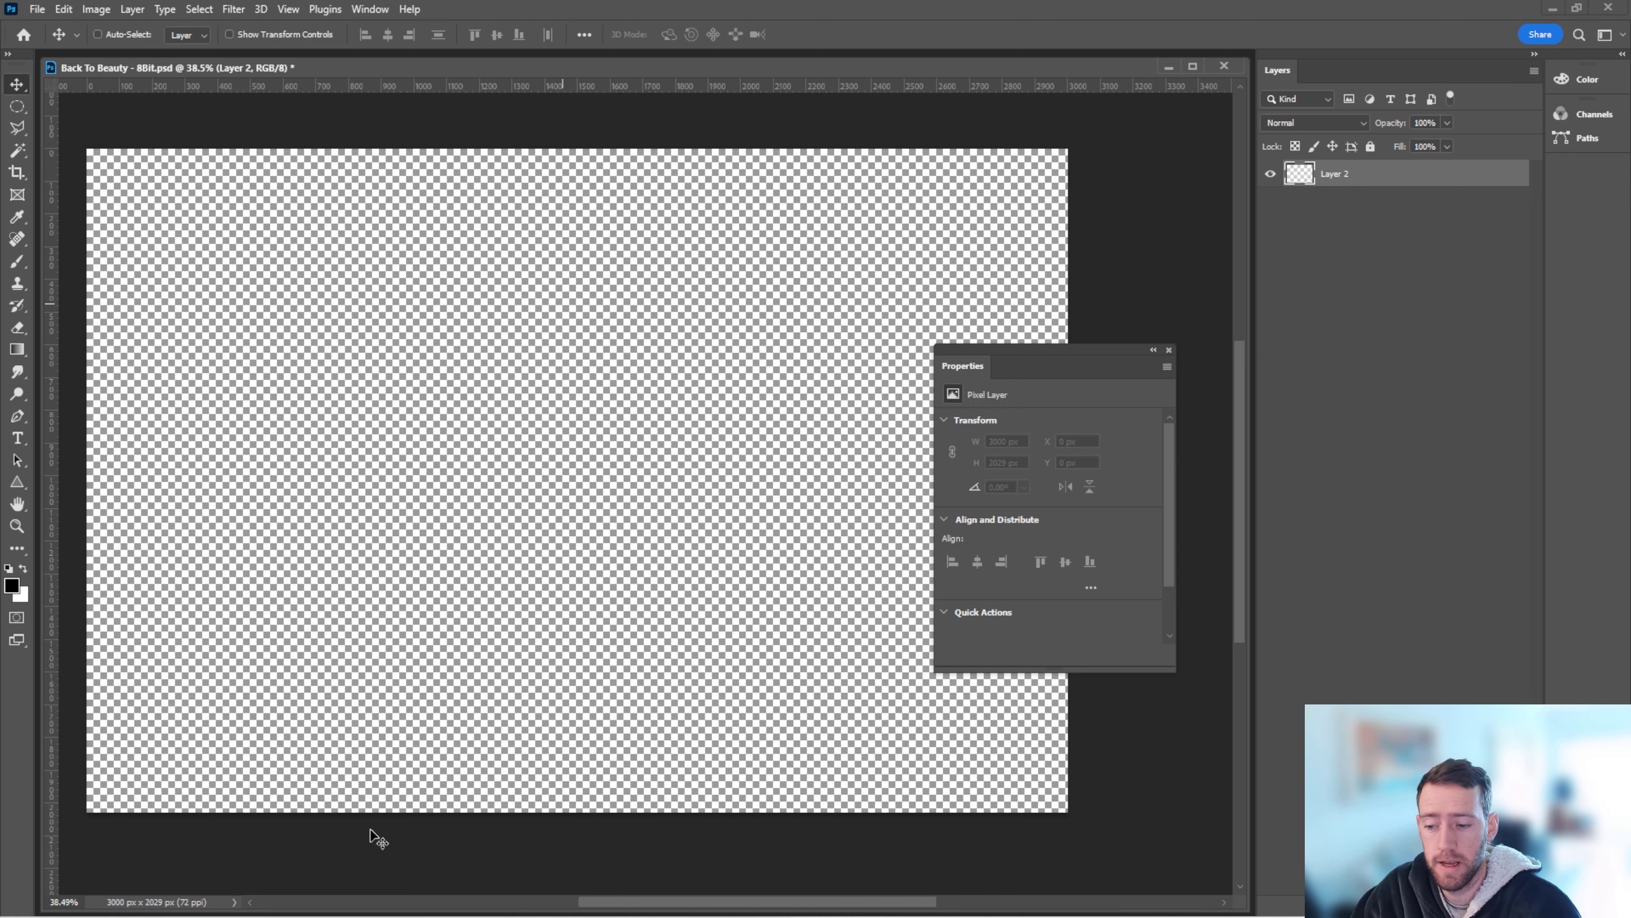
Step: Place Back To Beauty - 32Bit.psd from the PSD folder in FreeCommander into the 8Bit document as a linked smart object
{"action": "left_click", "coordinate": [102, 907]}
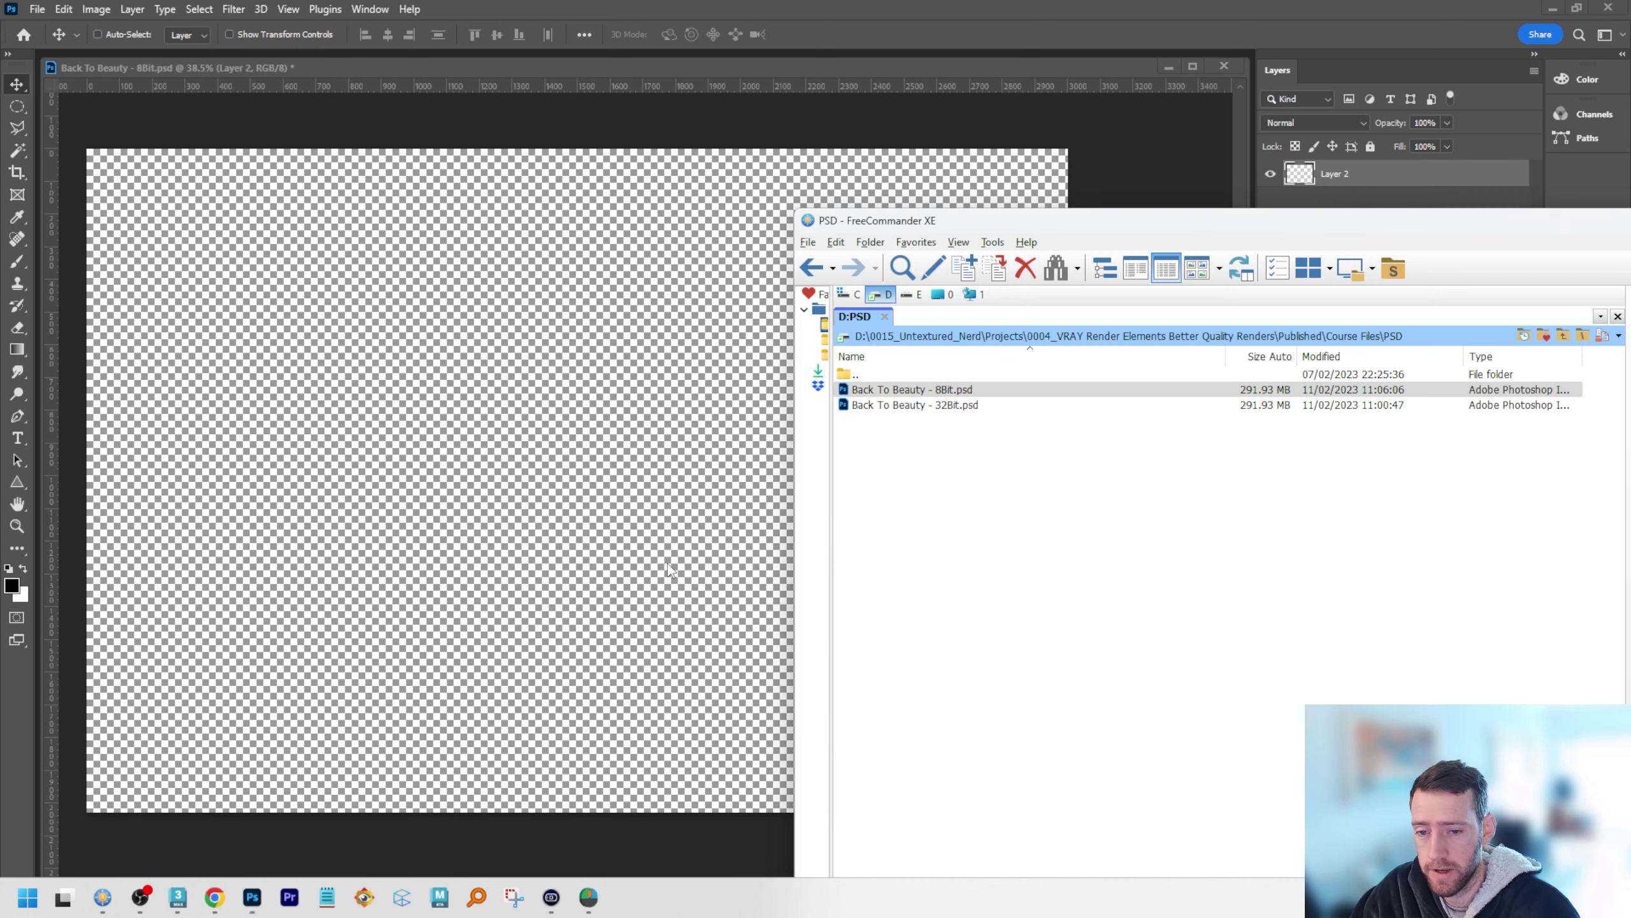
{"action": "left_click", "coordinate": [949, 408]}
{"action": "left_click_drag", "start_coordinate": [942, 411], "coordinate": [594, 449]}
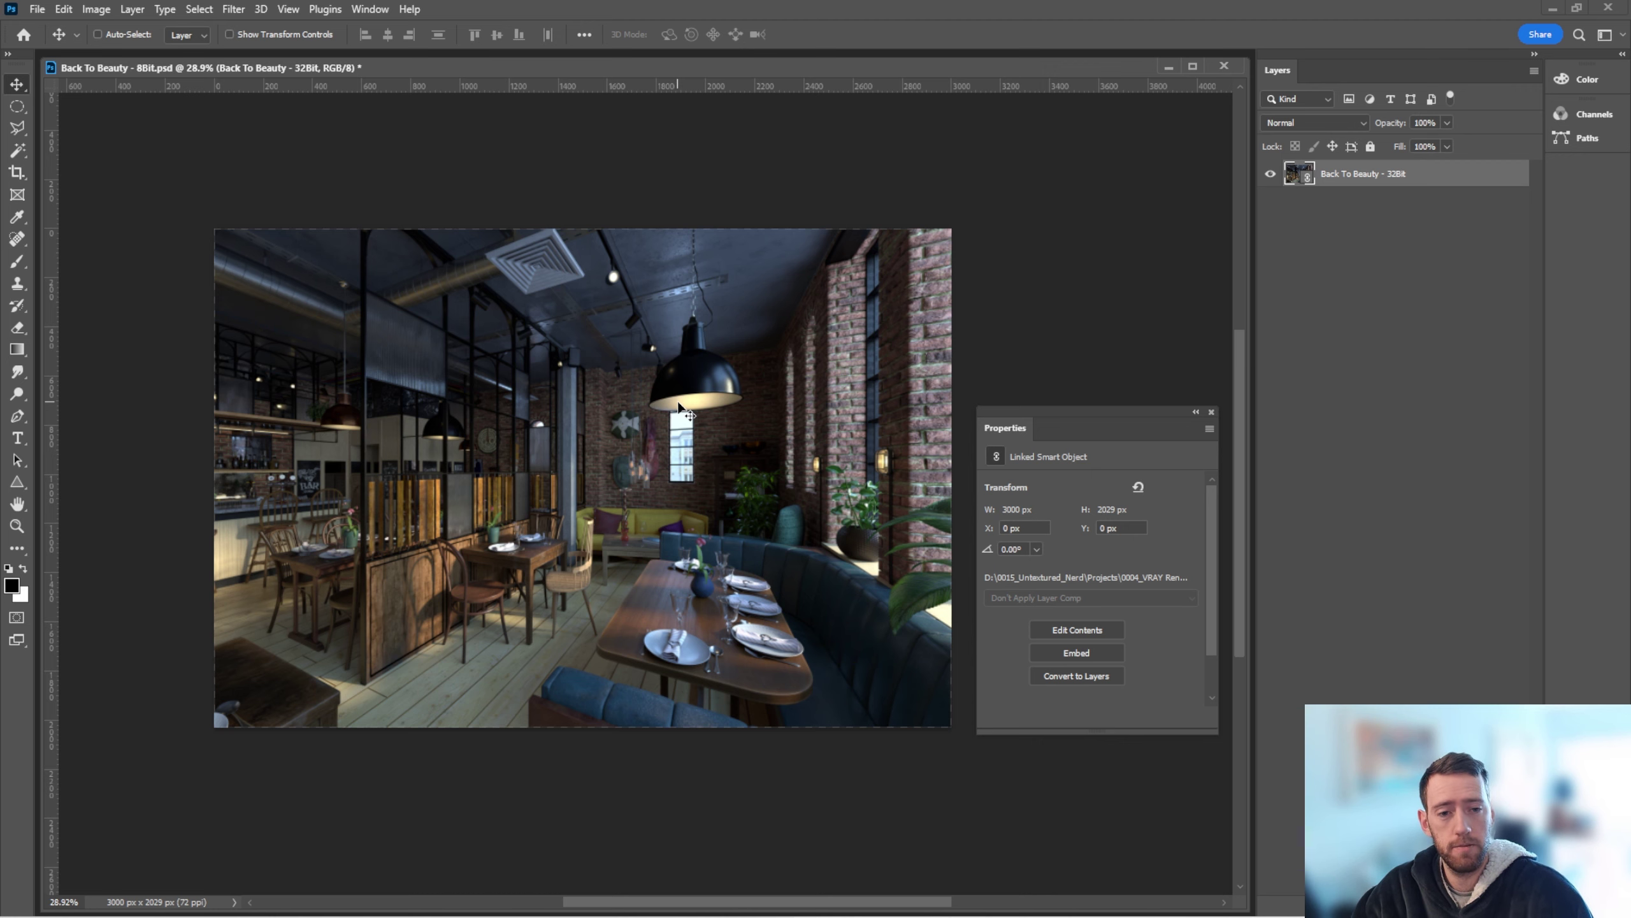
Step: Try Magic Wand selections on the placed 32Bit image, and clear the selection
{"action": "key", "text": "w"}
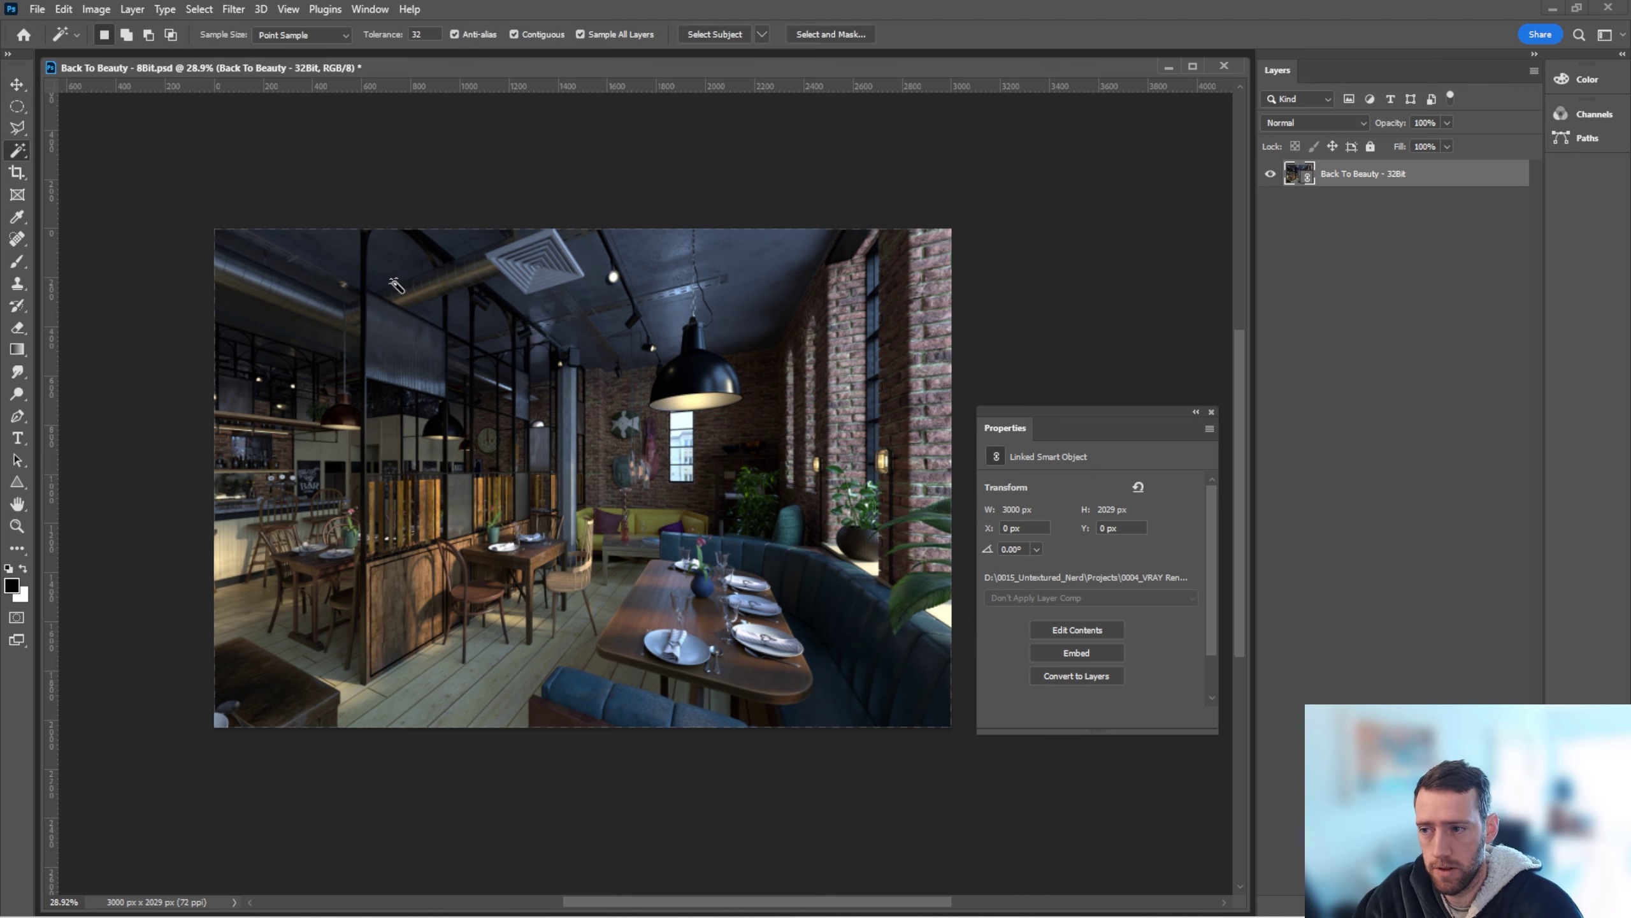
{"action": "left_click", "coordinate": [631, 430]}
{"action": "left_click", "coordinate": [463, 398]}
{"action": "key", "text": "ctrl+d"}
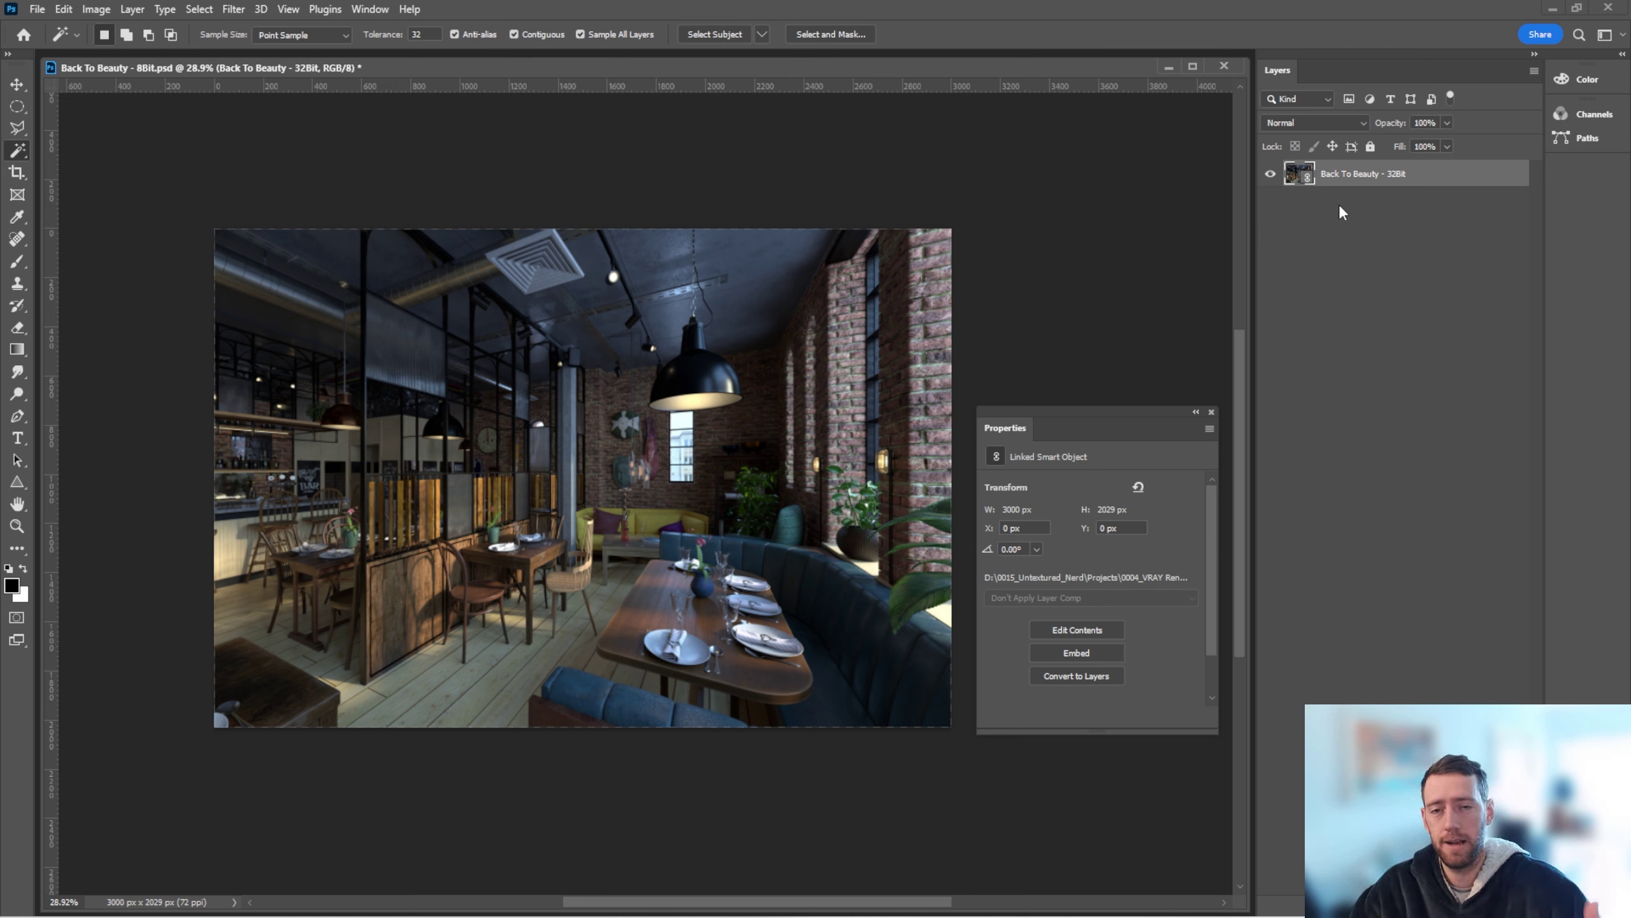
Step: Open the linked 32Bit file and duplicate its MATTE RENDER ELEMENTS group into Back To Beauty - 8Bit.psd under the same name
{"action": "double_click", "coordinate": [1292, 176]}
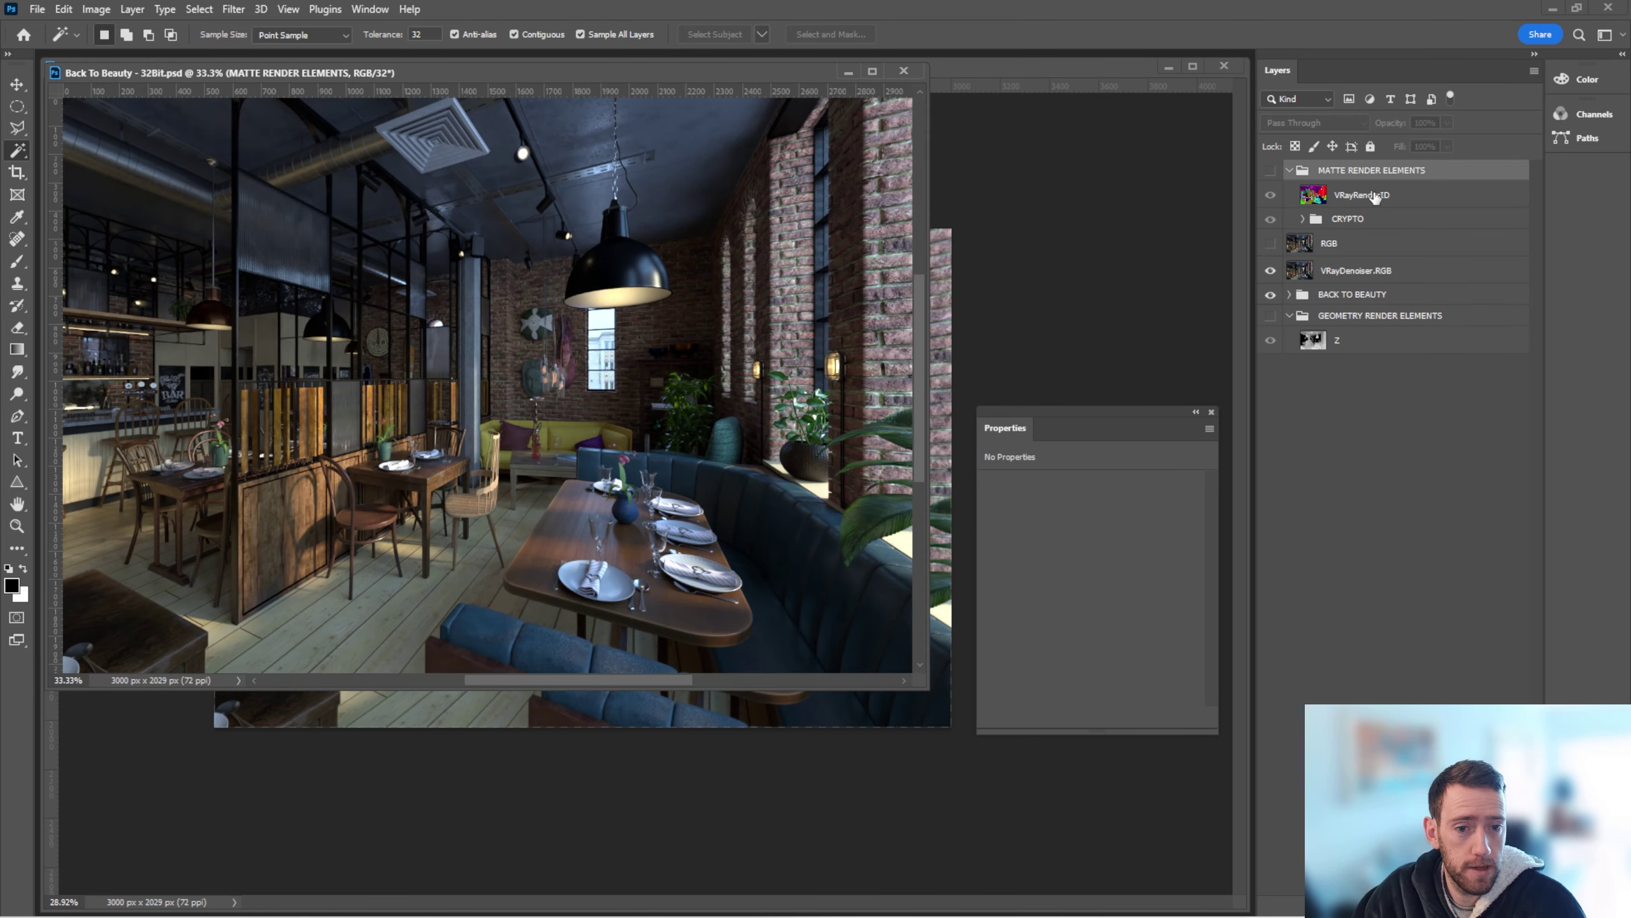
{"action": "left_click", "coordinate": [1348, 199]}
{"action": "left_click", "coordinate": [1360, 169]}
{"action": "right_click", "coordinate": [1363, 170]}
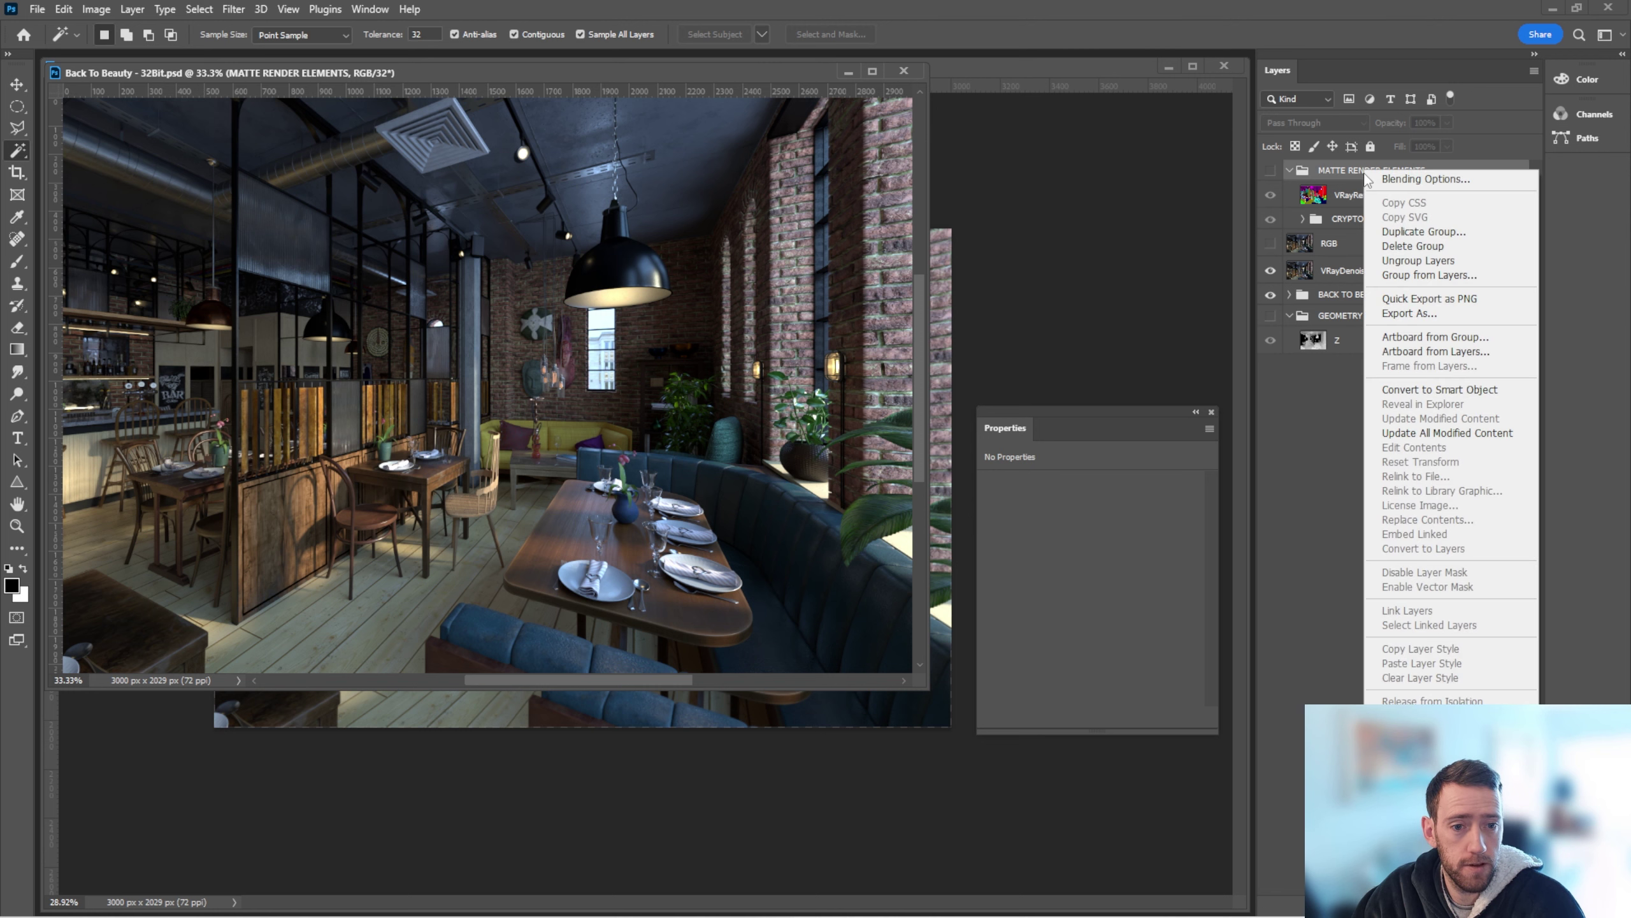
{"action": "left_click", "coordinate": [1423, 231]}
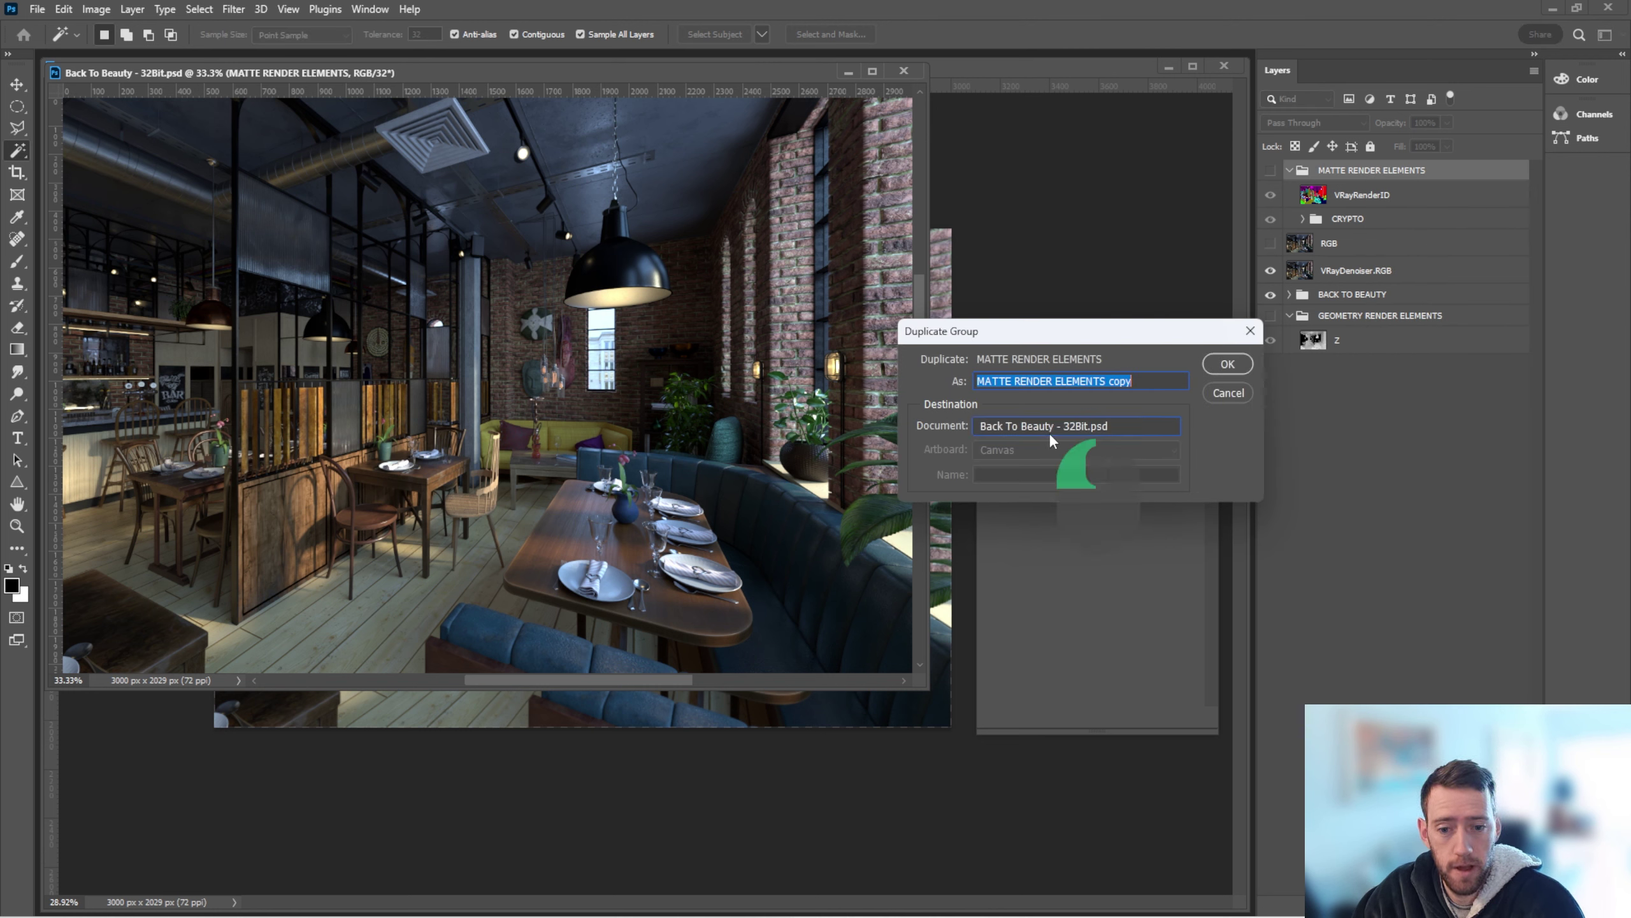
{"action": "left_click", "coordinate": [1051, 430]}
{"action": "left_click", "coordinate": [1051, 442]}
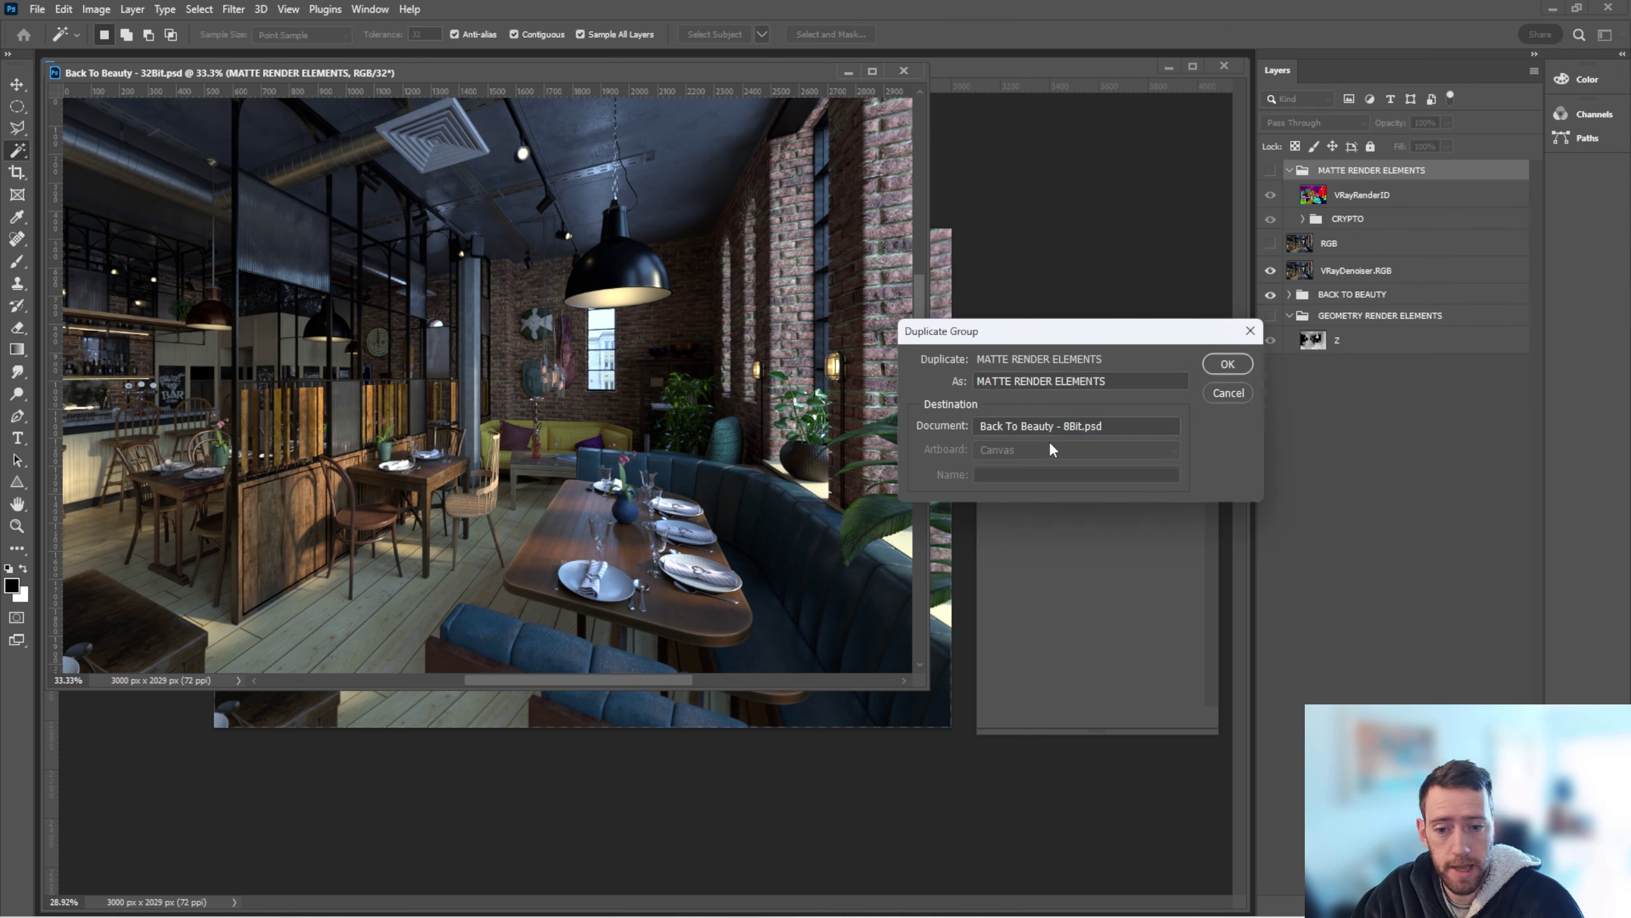
{"action": "left_click", "coordinate": [1231, 364]}
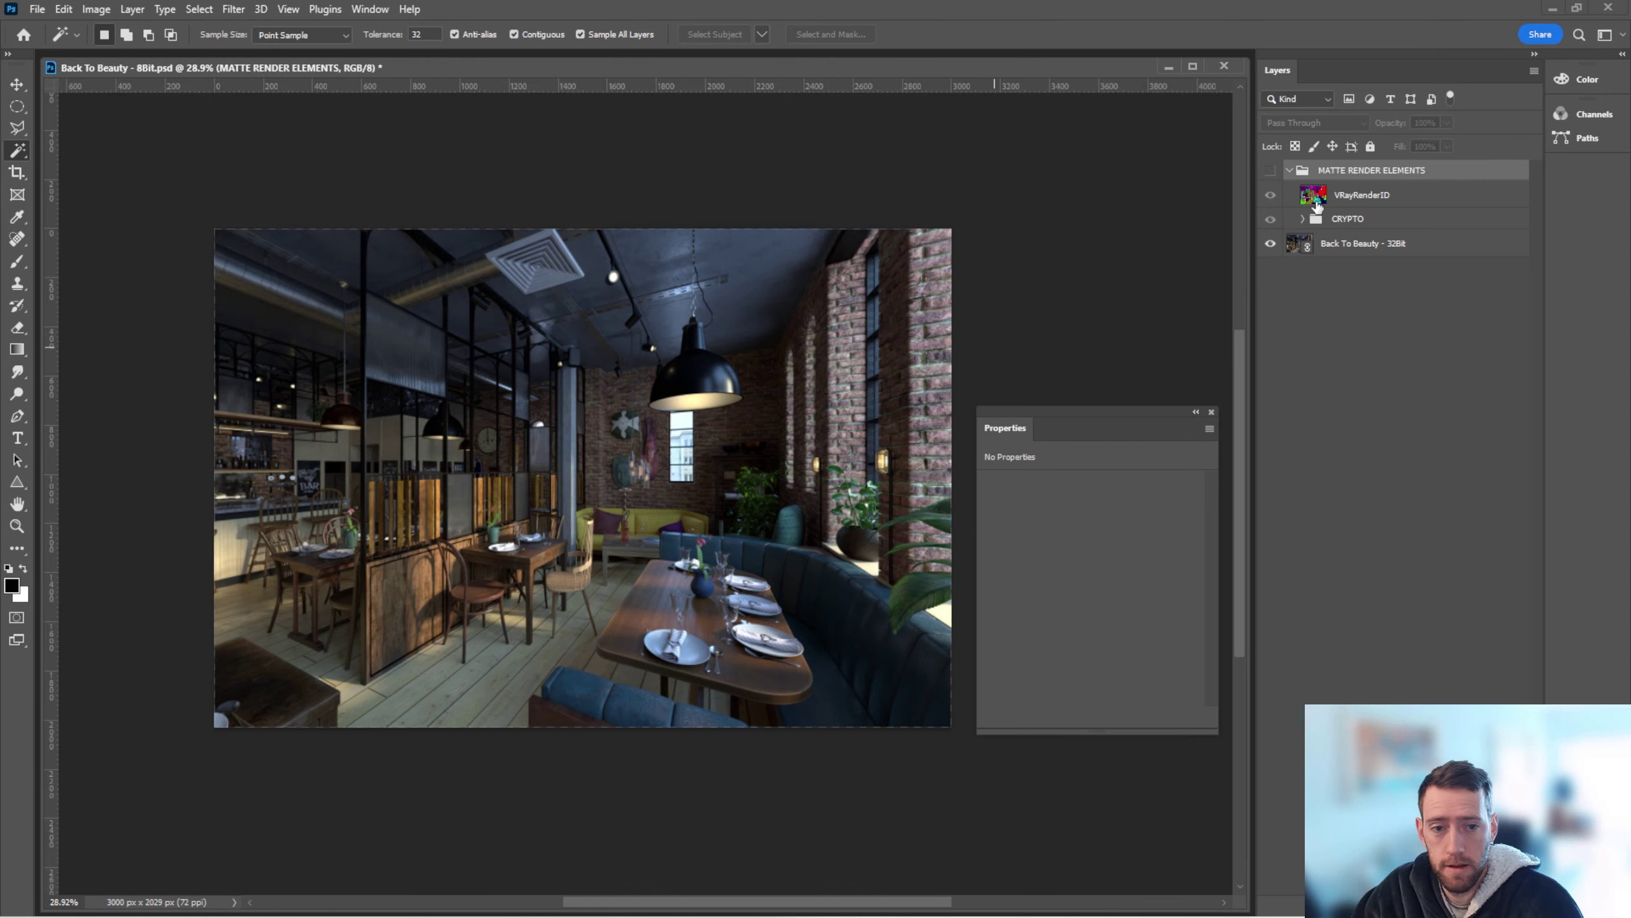
Step: Show the MATTE RENDER ELEMENTS group, select the red brick wall area with the Magic Wand, and hide the group again
{"action": "left_click", "coordinate": [1271, 171]}
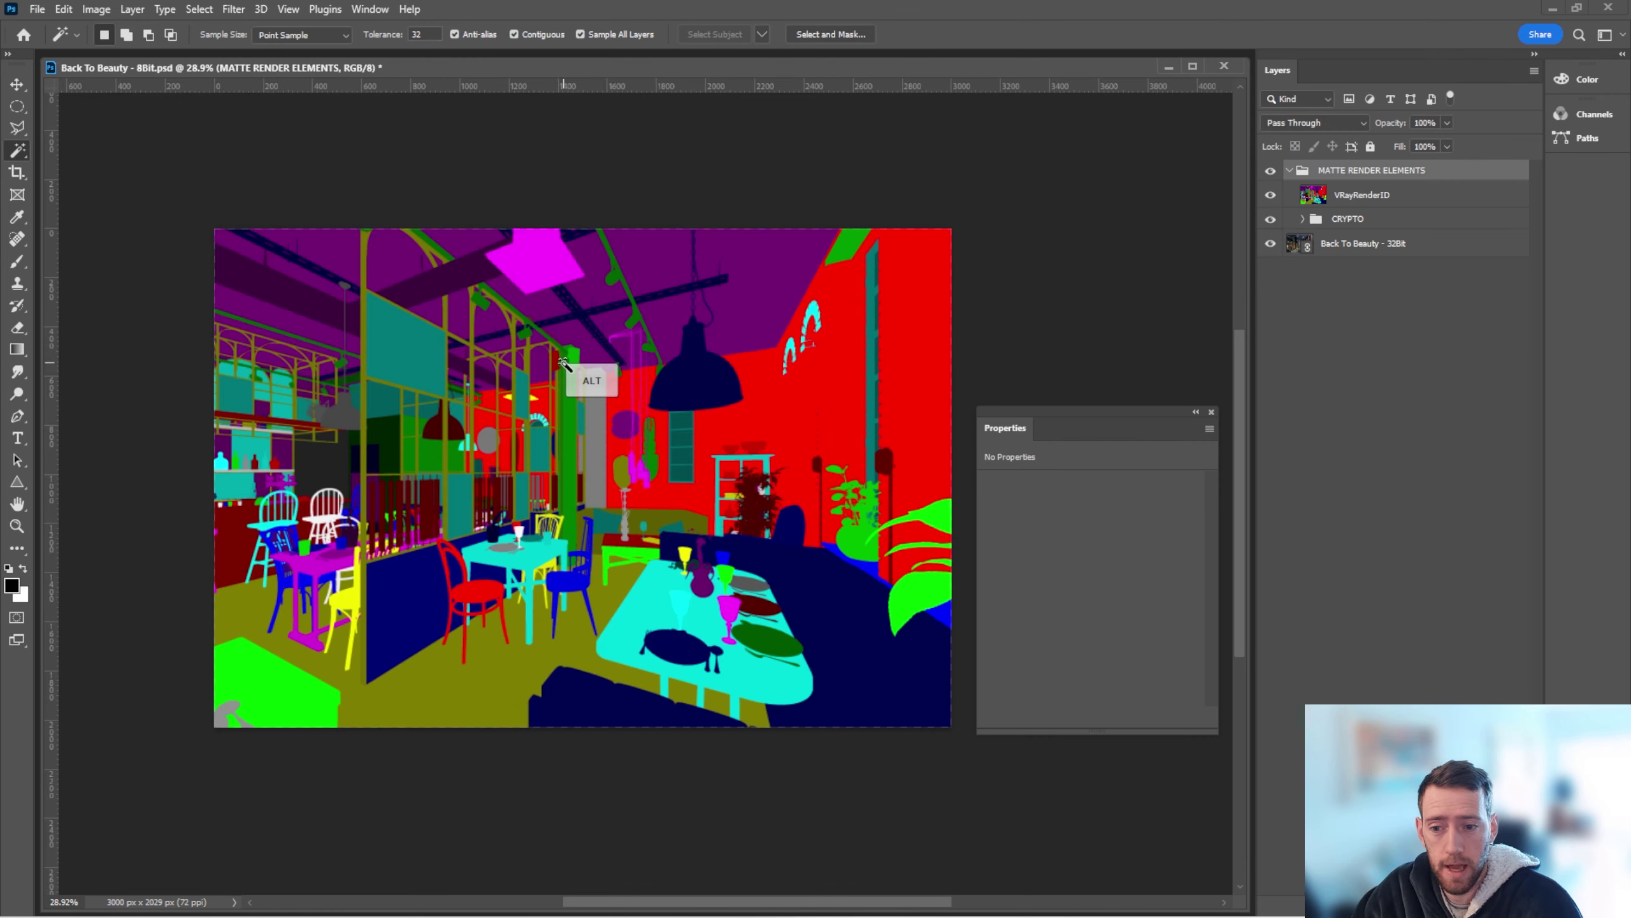
{"action": "scroll", "coordinate": [615, 365], "scroll_direction": "up", "scroll_amount": 3, "text": "alt"}
{"action": "scroll", "coordinate": [615, 365], "scroll_direction": "down", "scroll_amount": 2, "text": "alt"}
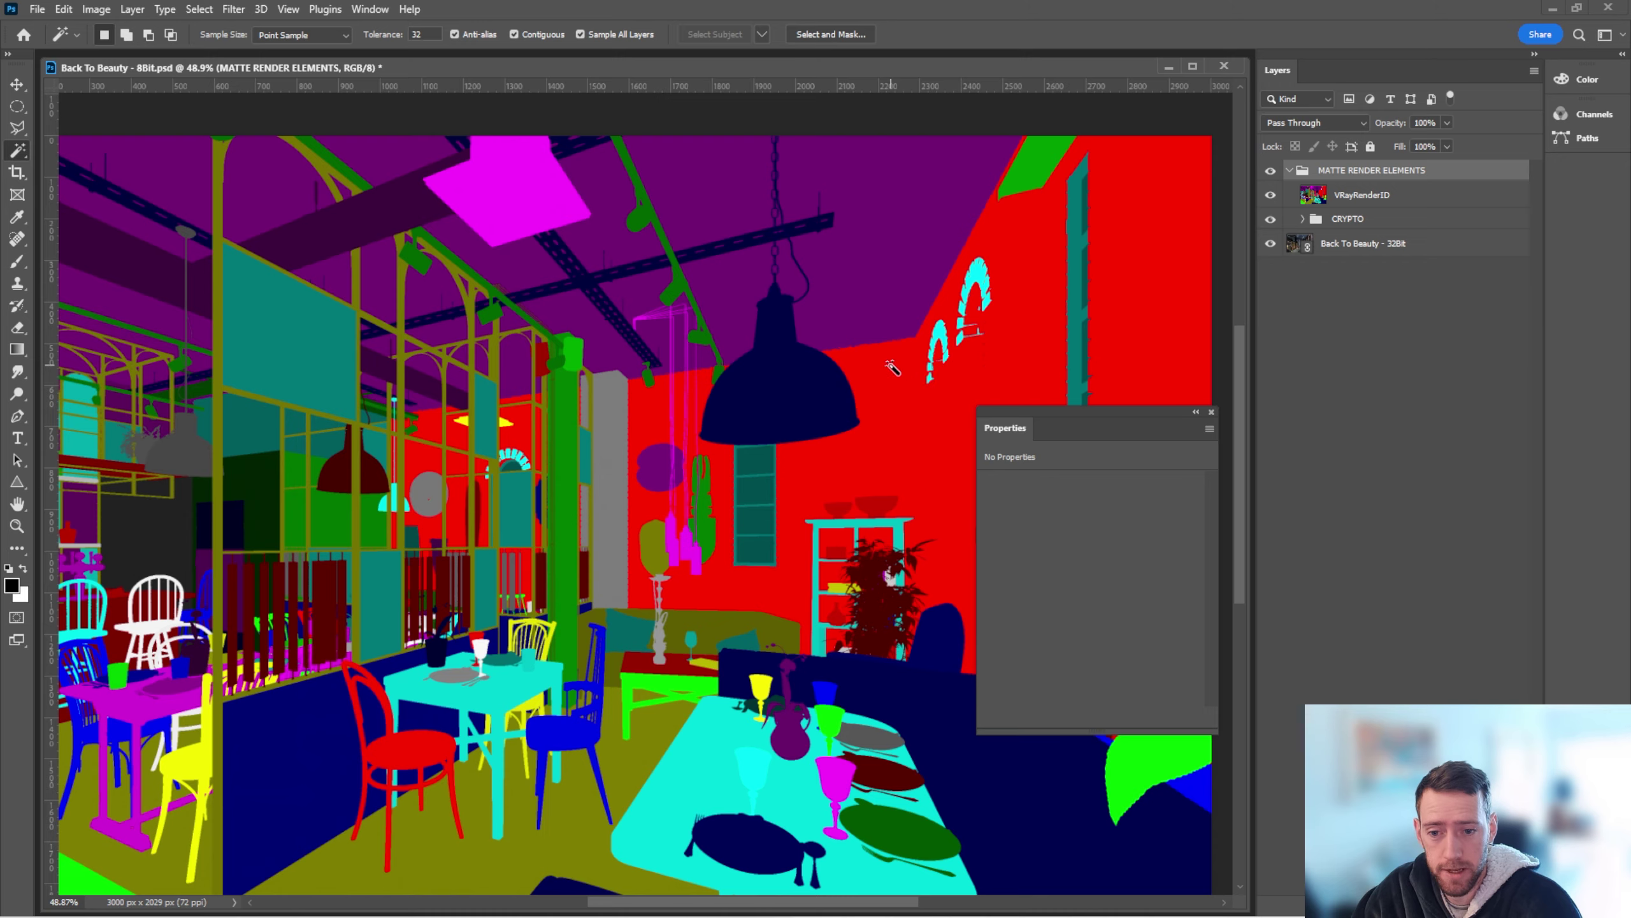
{"action": "left_click", "coordinate": [896, 367]}
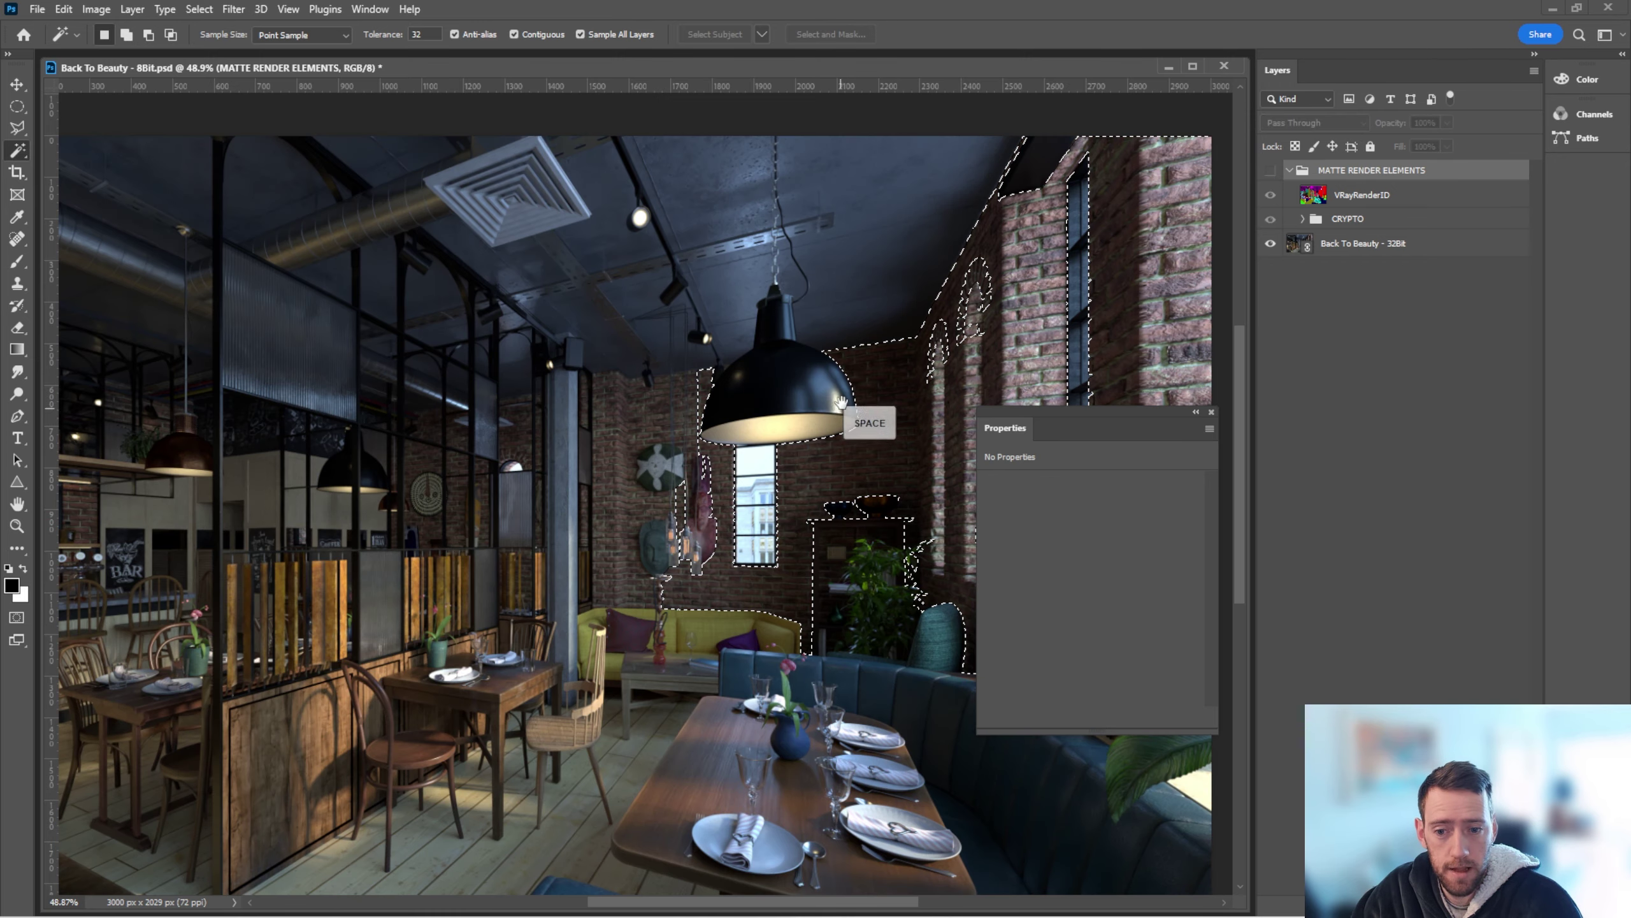
{"action": "left_click", "coordinate": [1271, 171]}
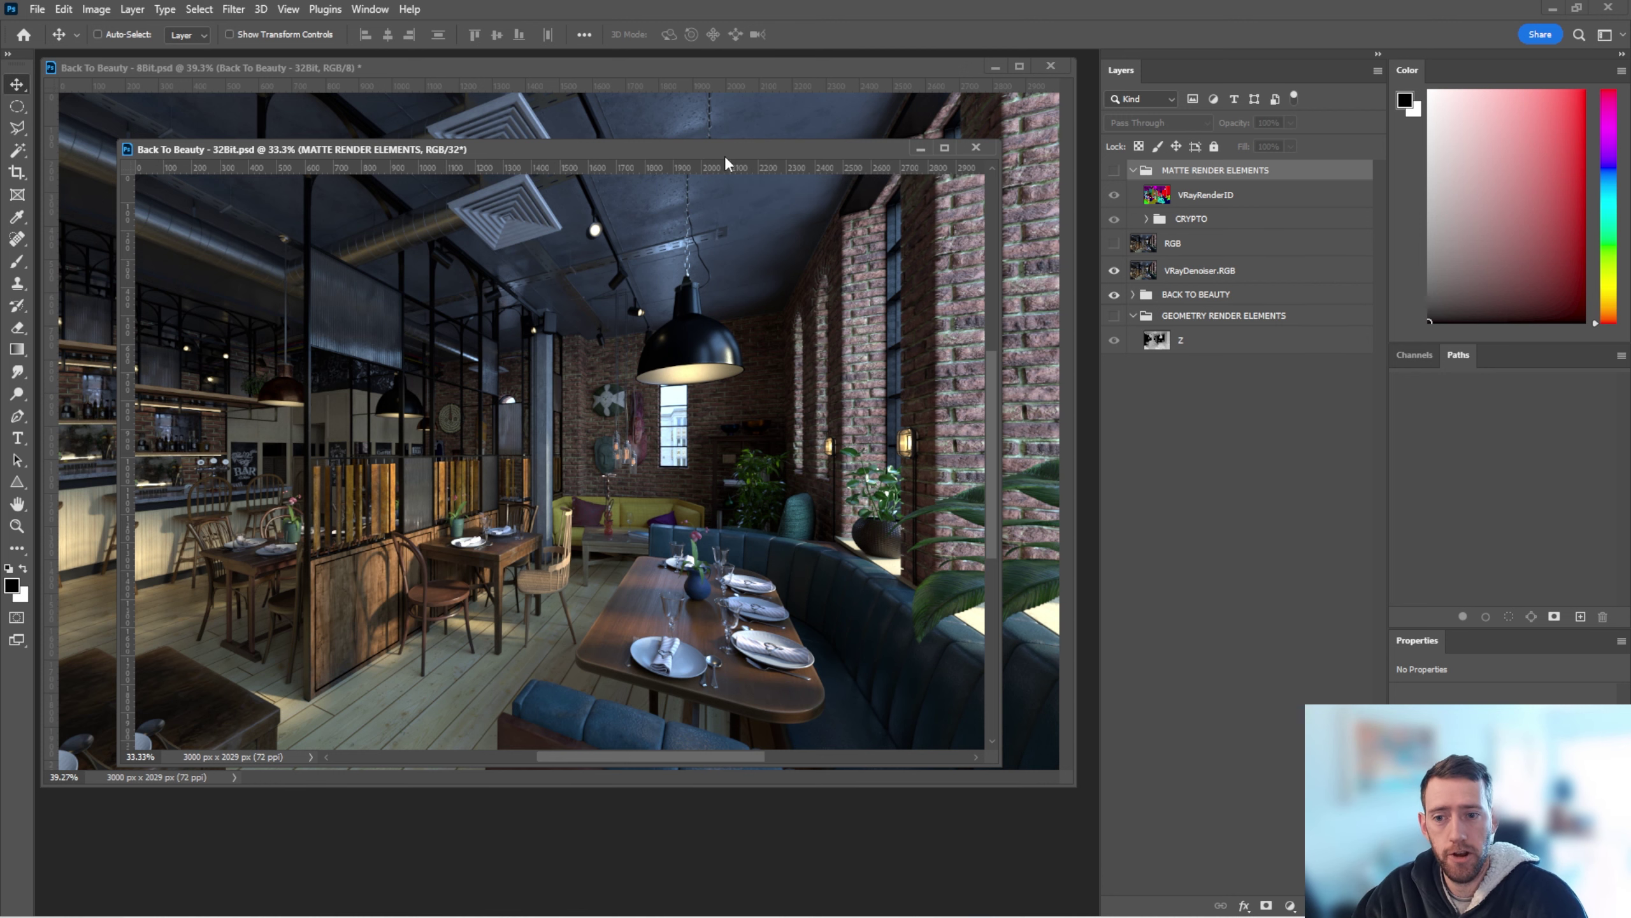
Step: In the 32Bit document, add an Exposure adjustment clipped to VRayGlobalIllumination.RGB and hide the VRayDenoiser.RGB layer
{"action": "left_click_drag", "start_coordinate": [726, 158], "coordinate": [738, 176]}
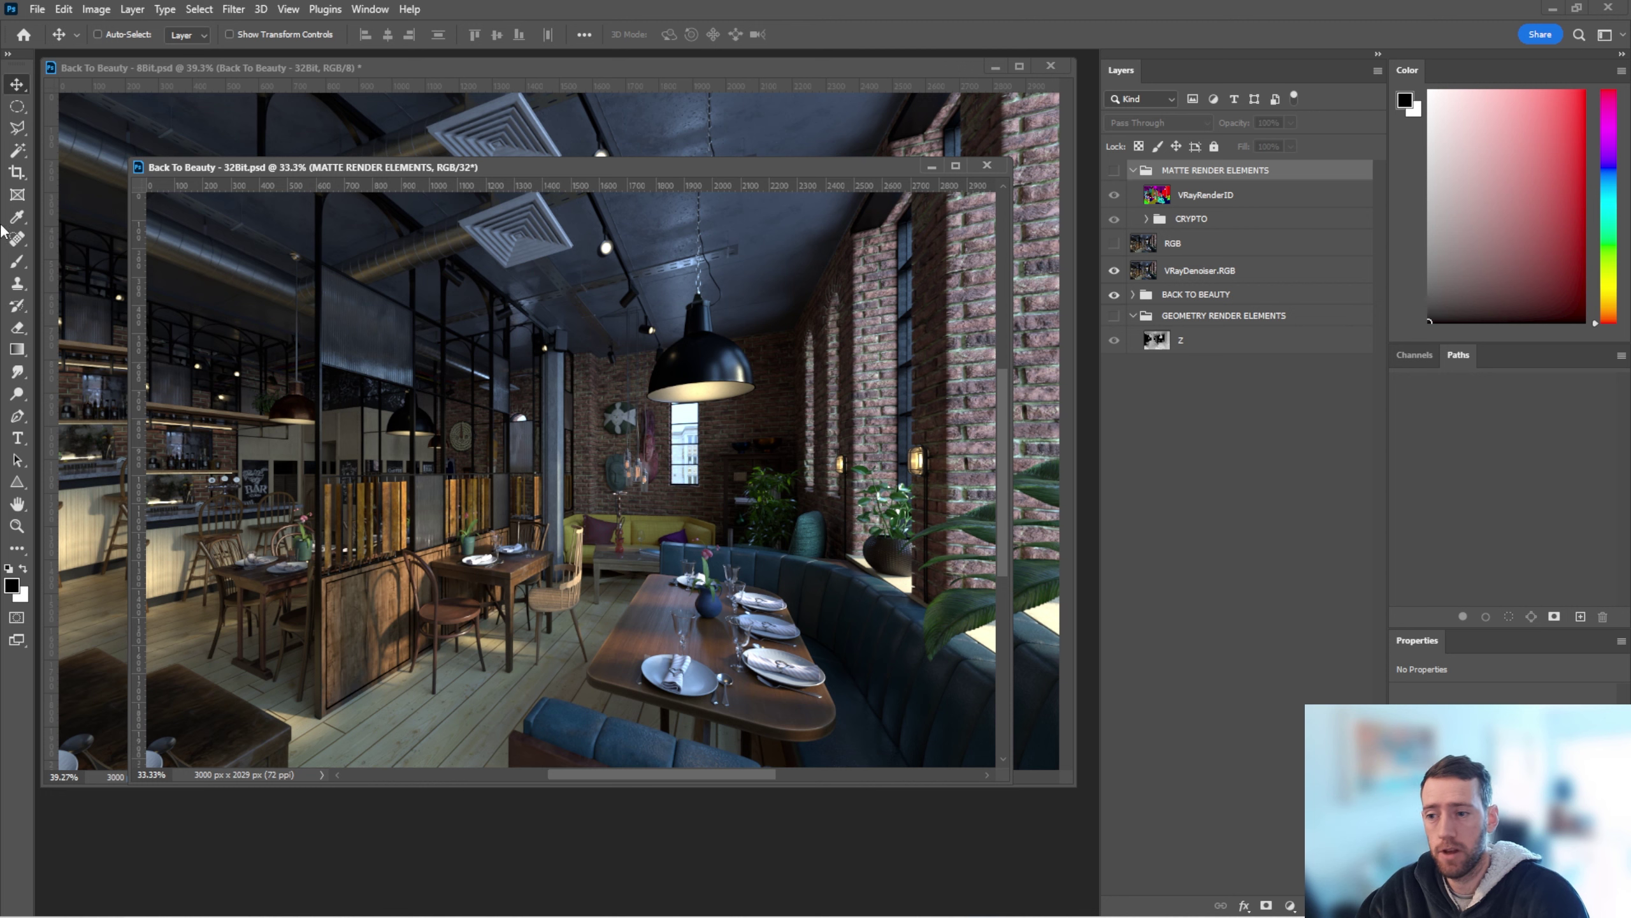
{"action": "left_click", "coordinate": [1133, 295]}
{"action": "left_click", "coordinate": [1213, 319]}
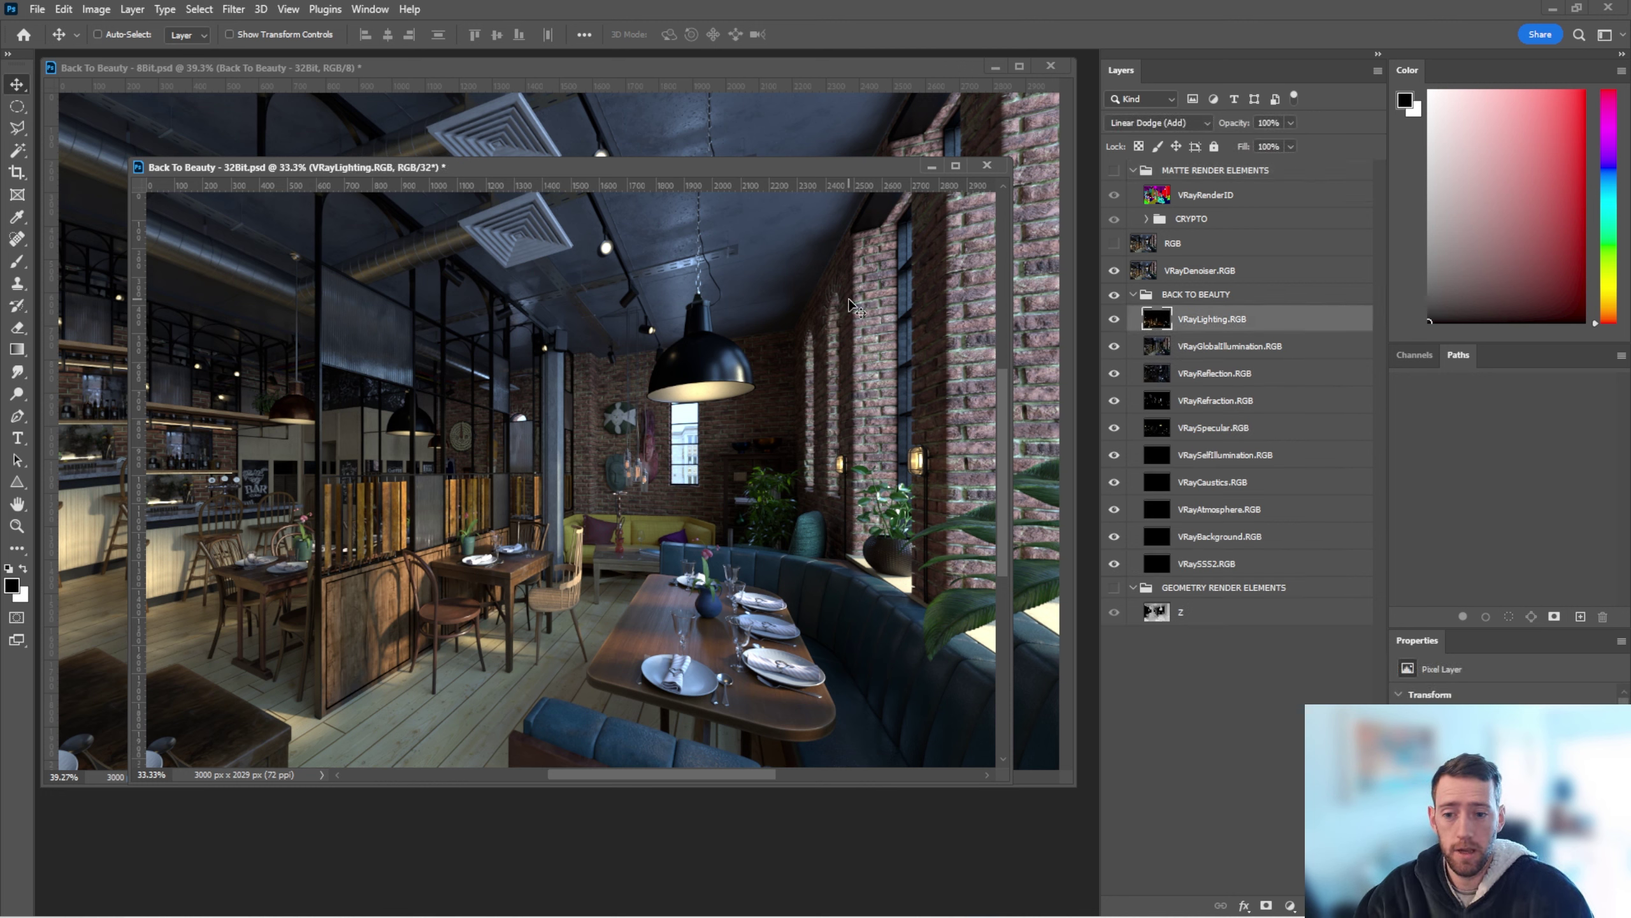
{"action": "left_click", "coordinate": [1235, 351]}
{"action": "left_click", "coordinate": [1291, 905]}
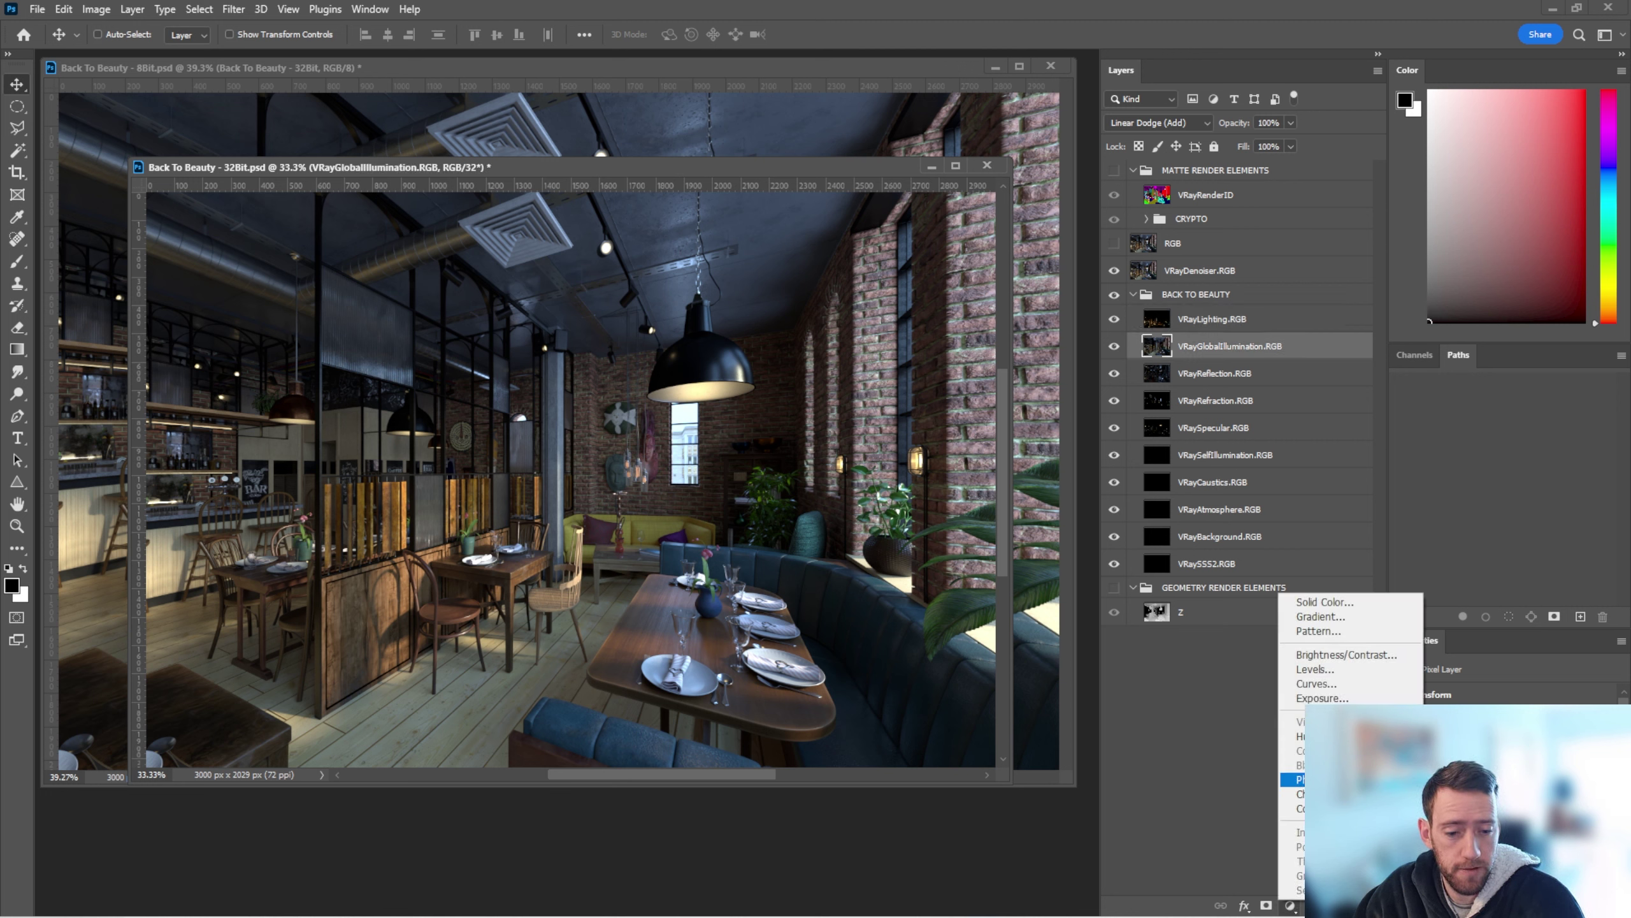
{"action": "left_click", "coordinate": [1324, 698]}
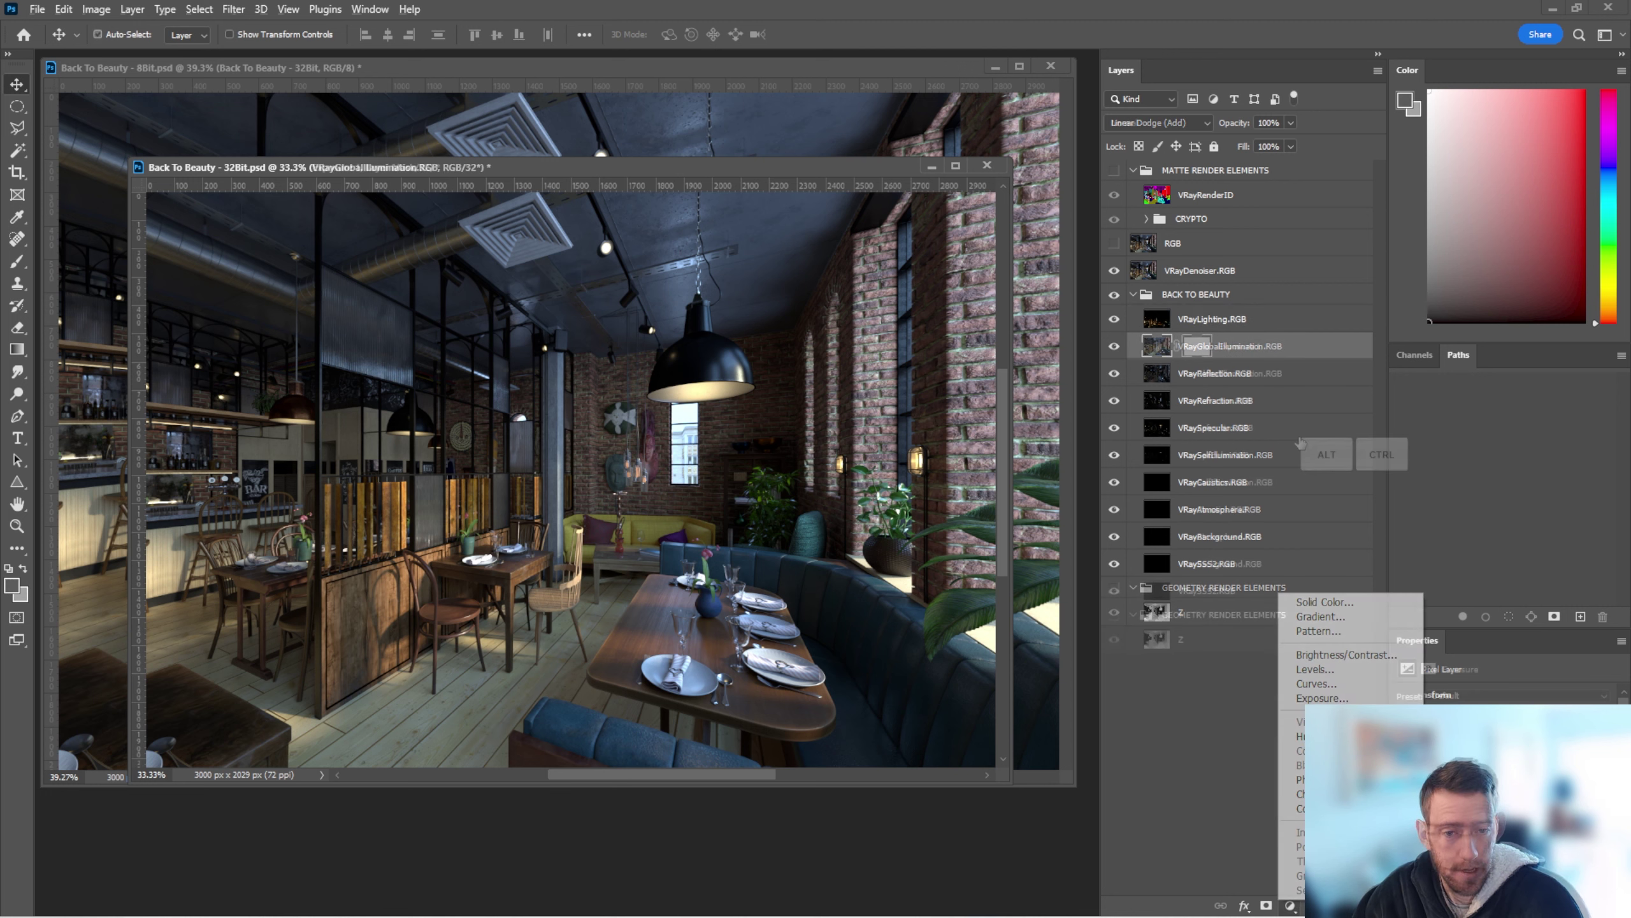
{"action": "key", "text": "ctrl+alt+g"}
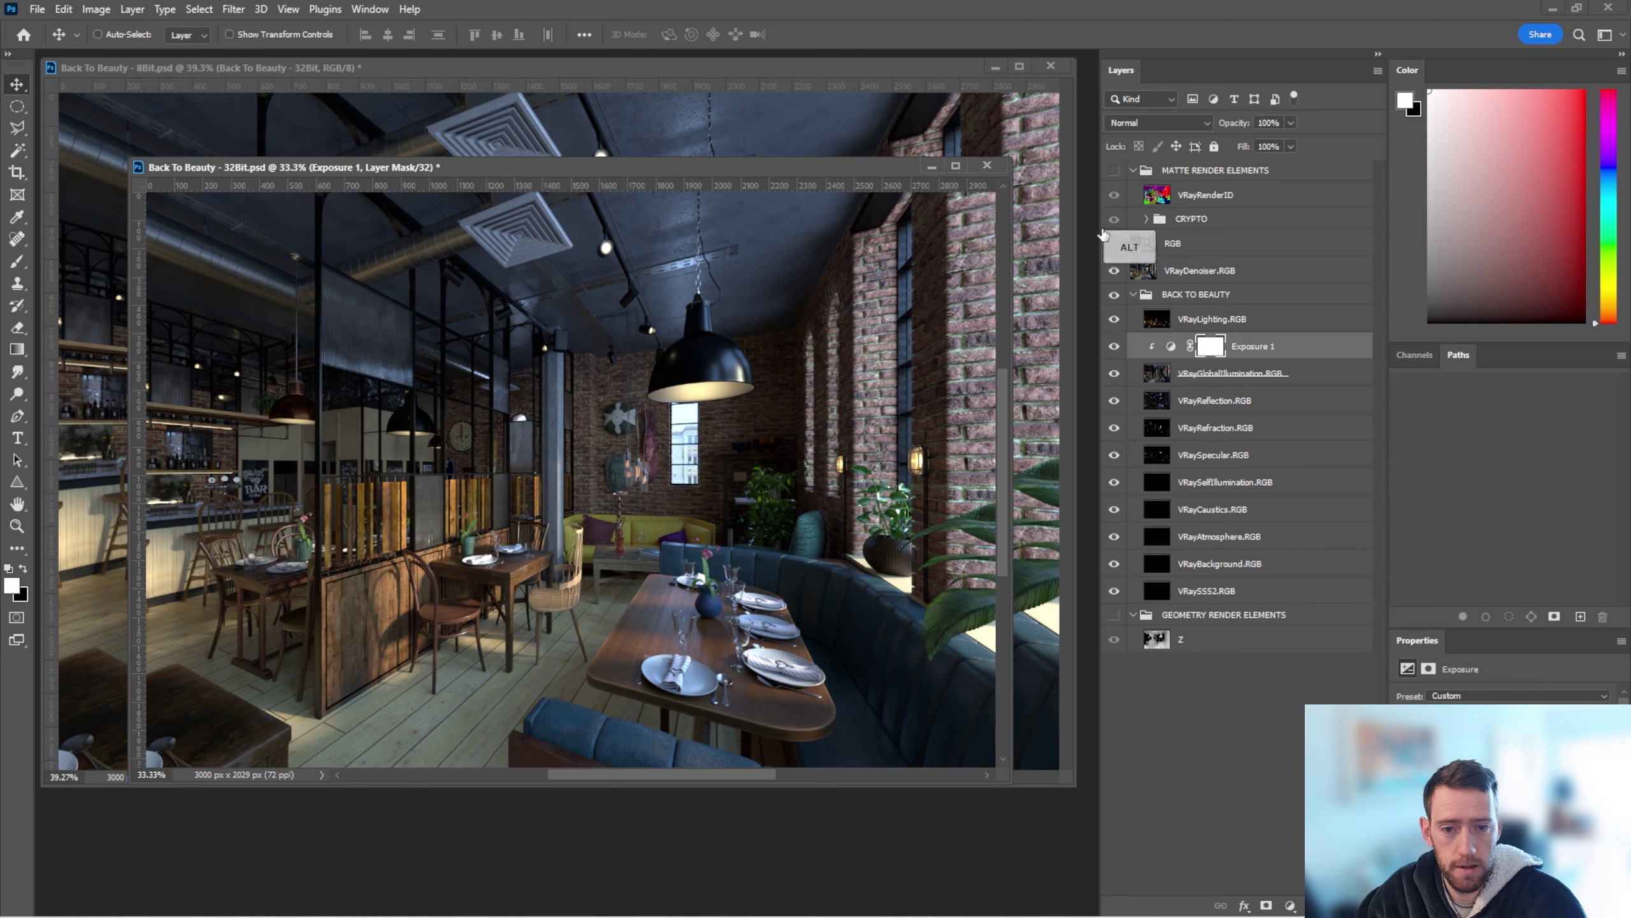
{"action": "left_click_drag", "start_coordinate": [1114, 243], "coordinate": [1114, 271]}
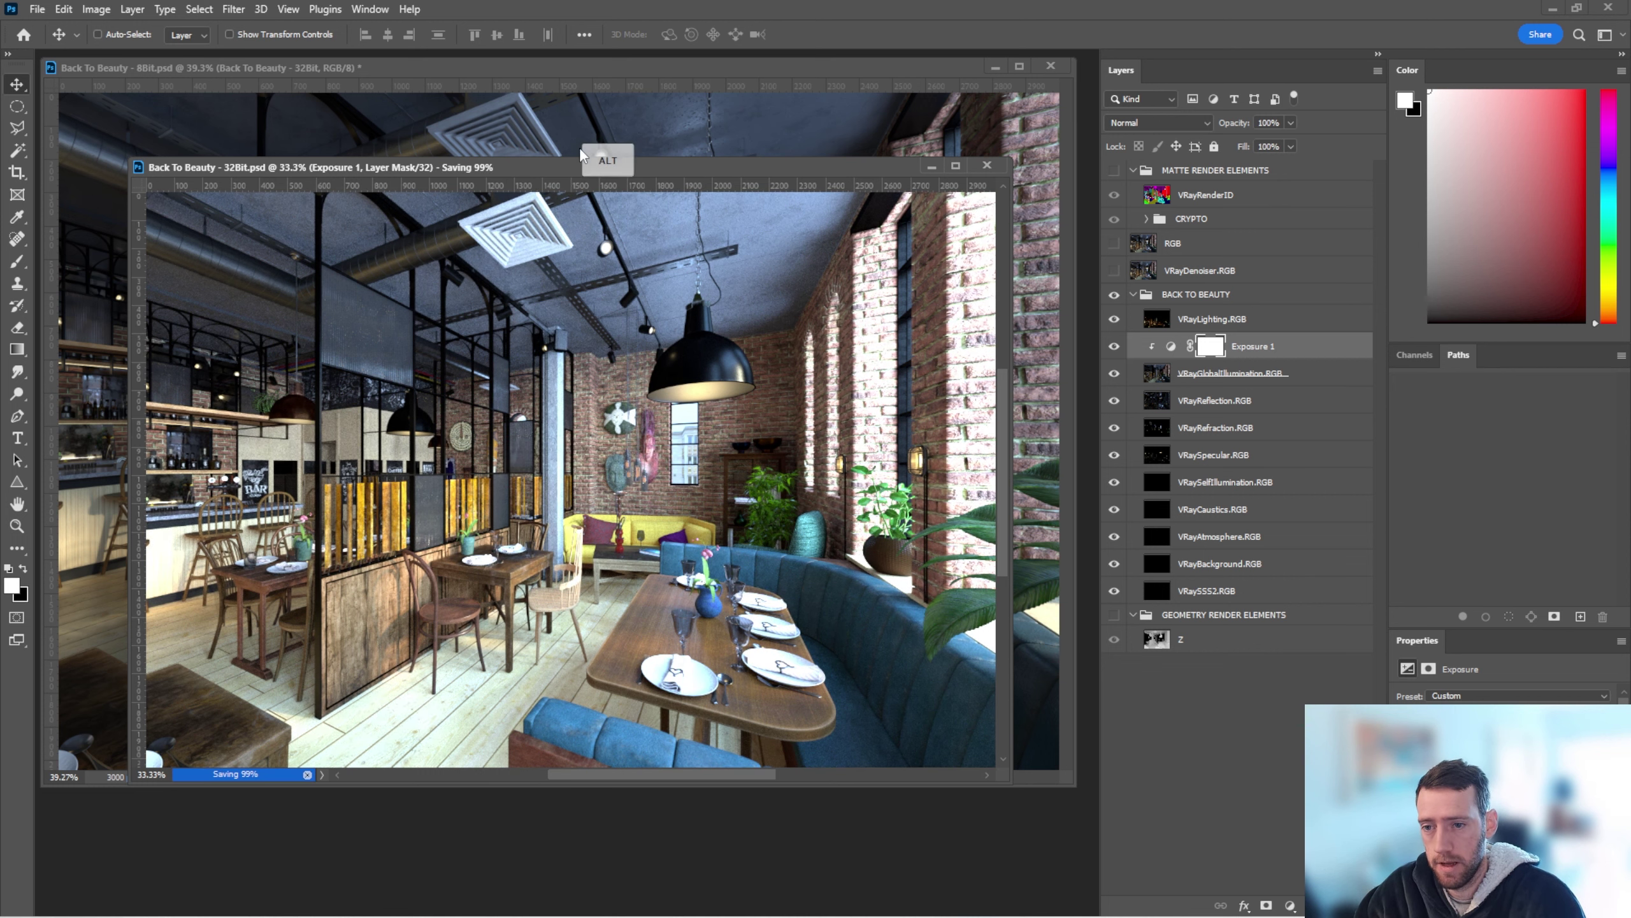
Step: Bring the 8Bit document to the front and arrange its window to check the updated linked image against the 32Bit file
{"action": "left_click", "coordinate": [617, 112]}
{"action": "key", "text": "ctrl+Tab"}
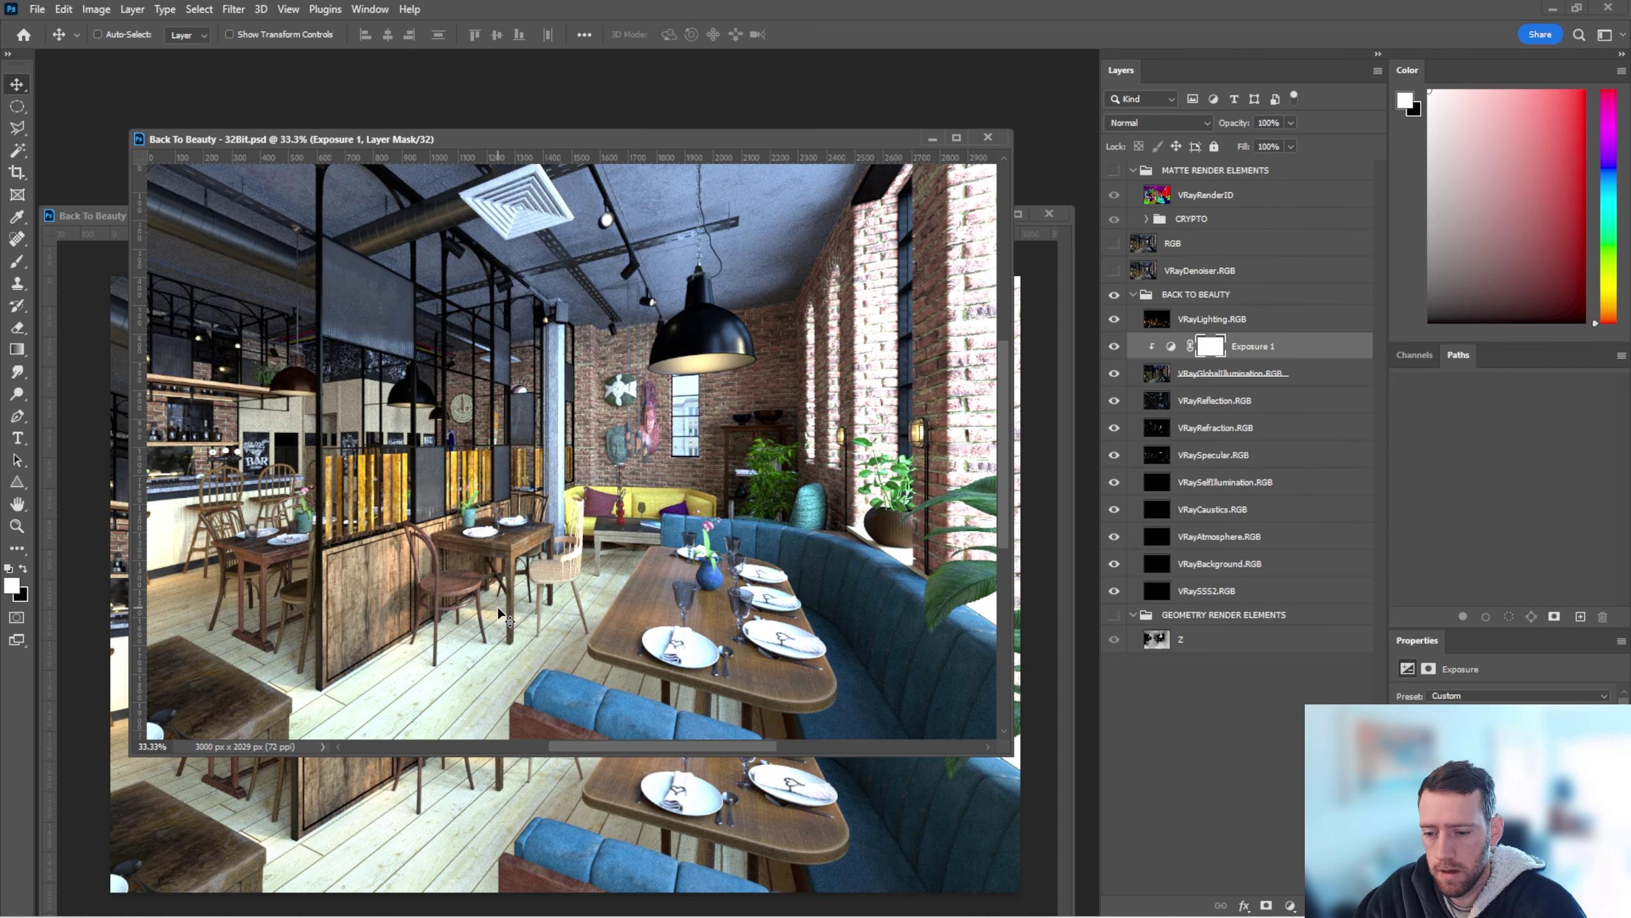
{"action": "left_click", "coordinate": [571, 781]}
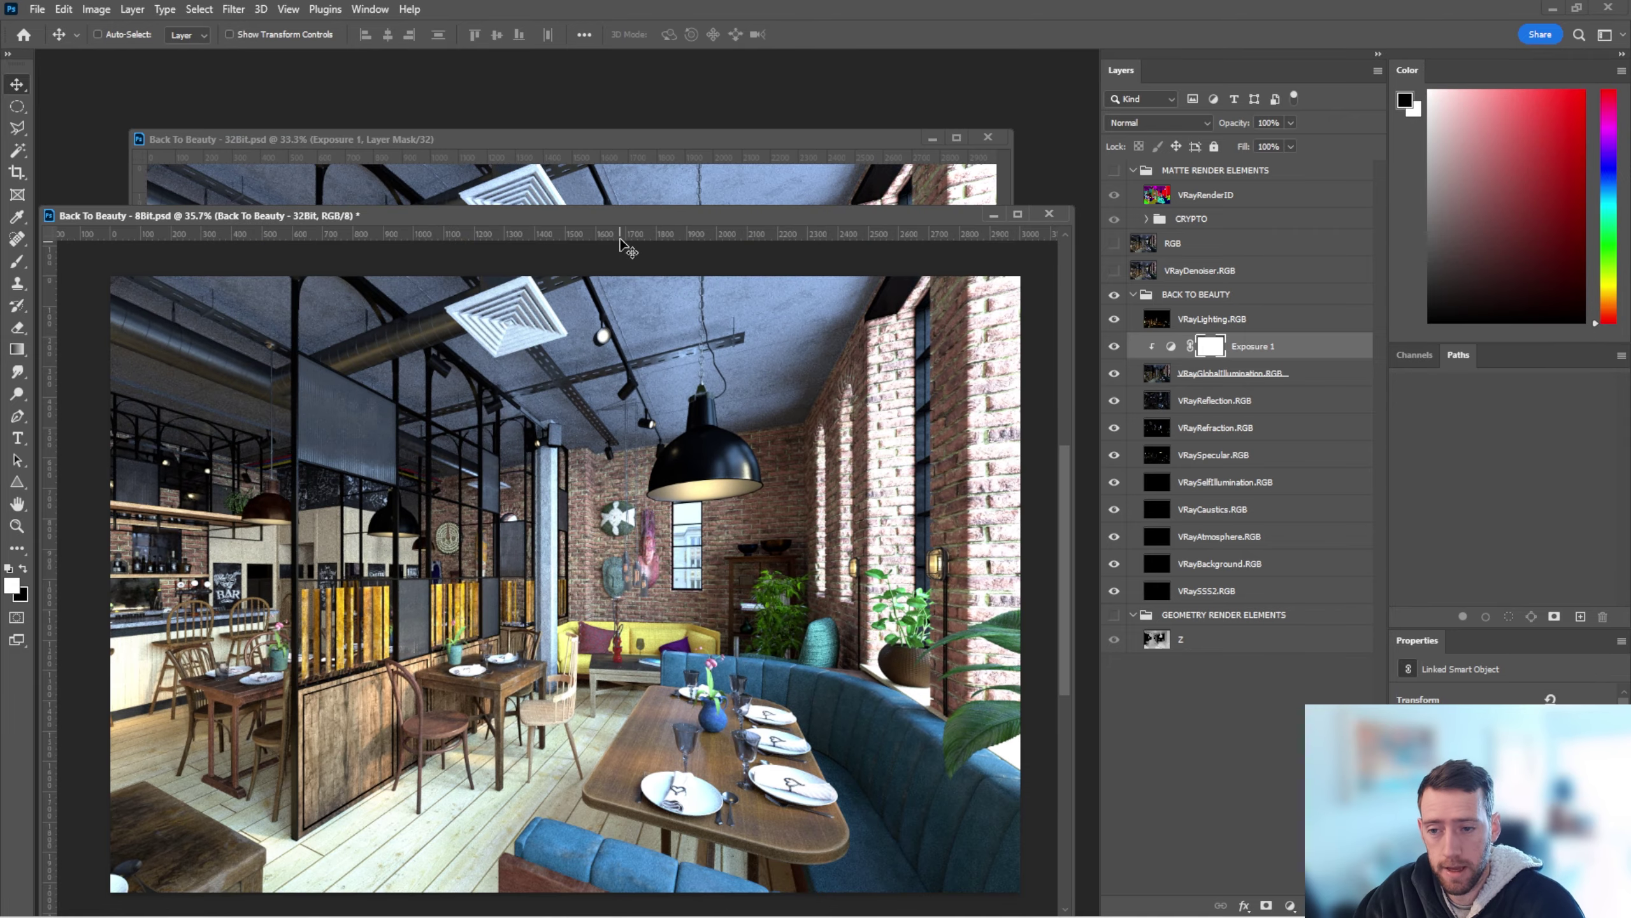
{"action": "left_click_drag", "start_coordinate": [625, 218], "coordinate": [636, 174]}
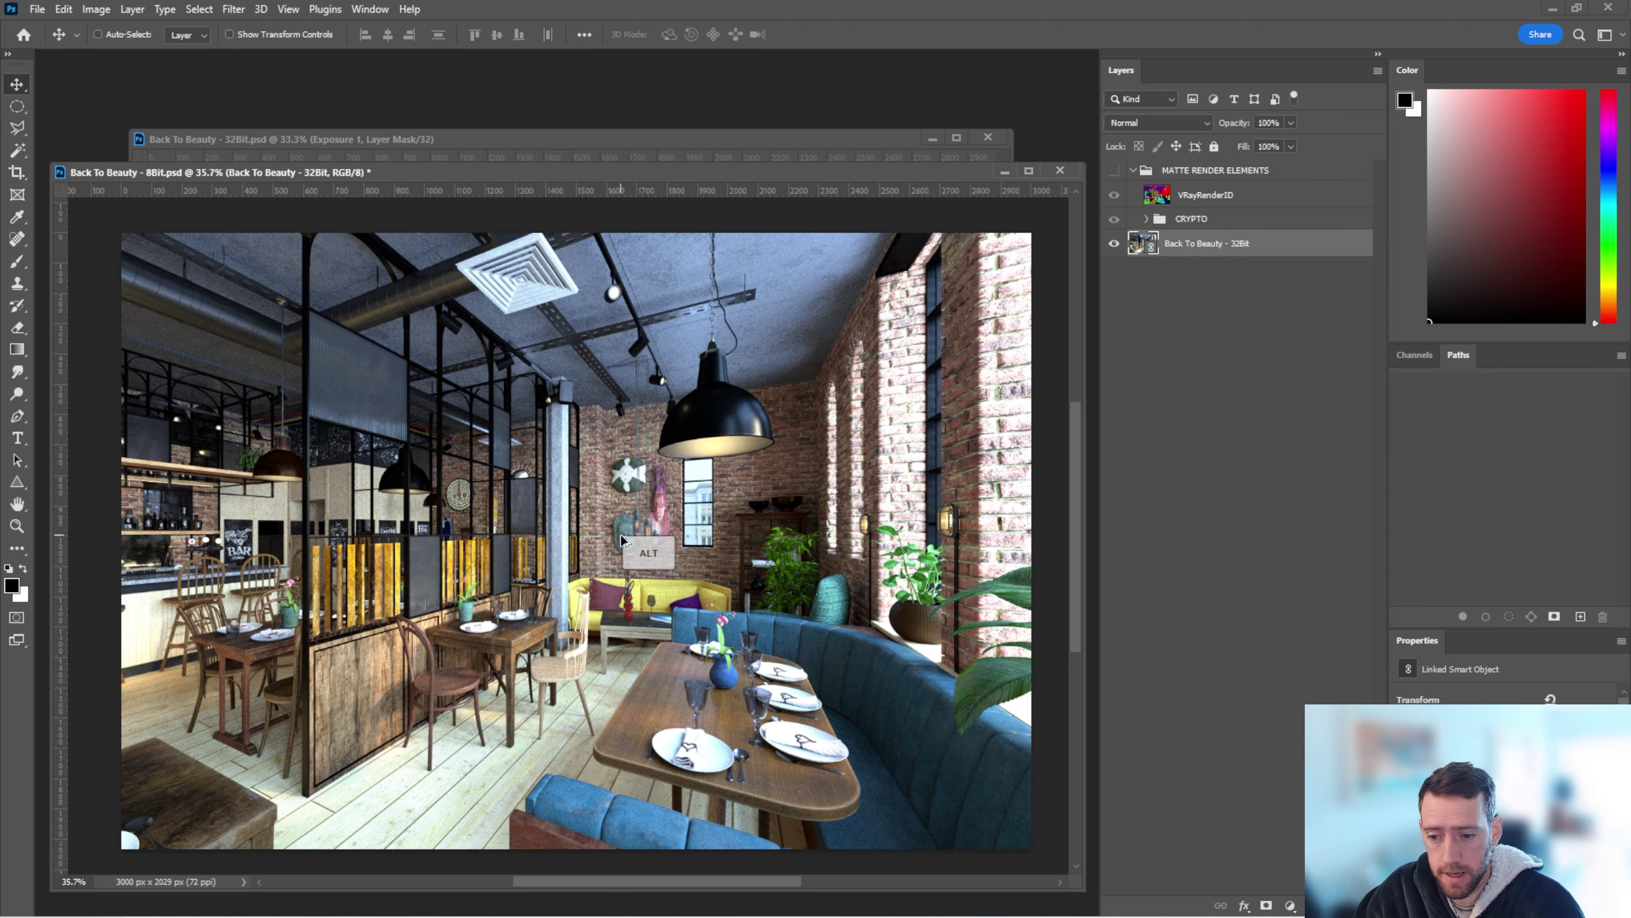
Step: Return to the 32Bit document and toggle the Exposure 1, Photo Filter 1 and Channel Mixer 1 adjustments to compare their effects
{"action": "left_click", "coordinate": [688, 145]}
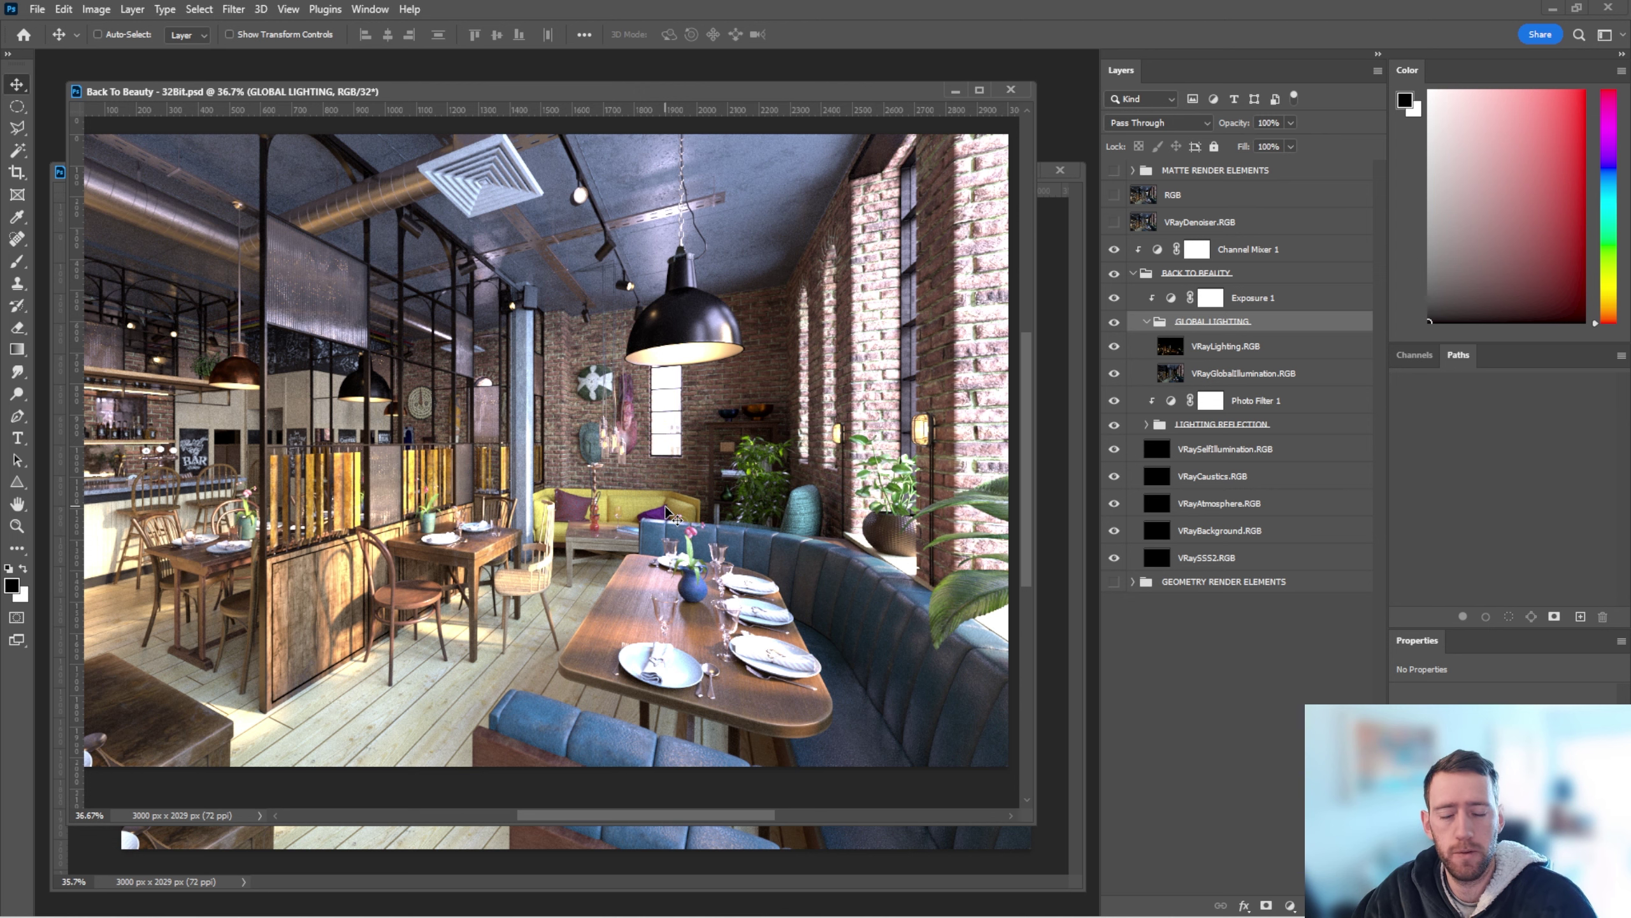
{"action": "left_click", "coordinate": [1288, 300]}
{"action": "left_click", "coordinate": [1116, 299]}
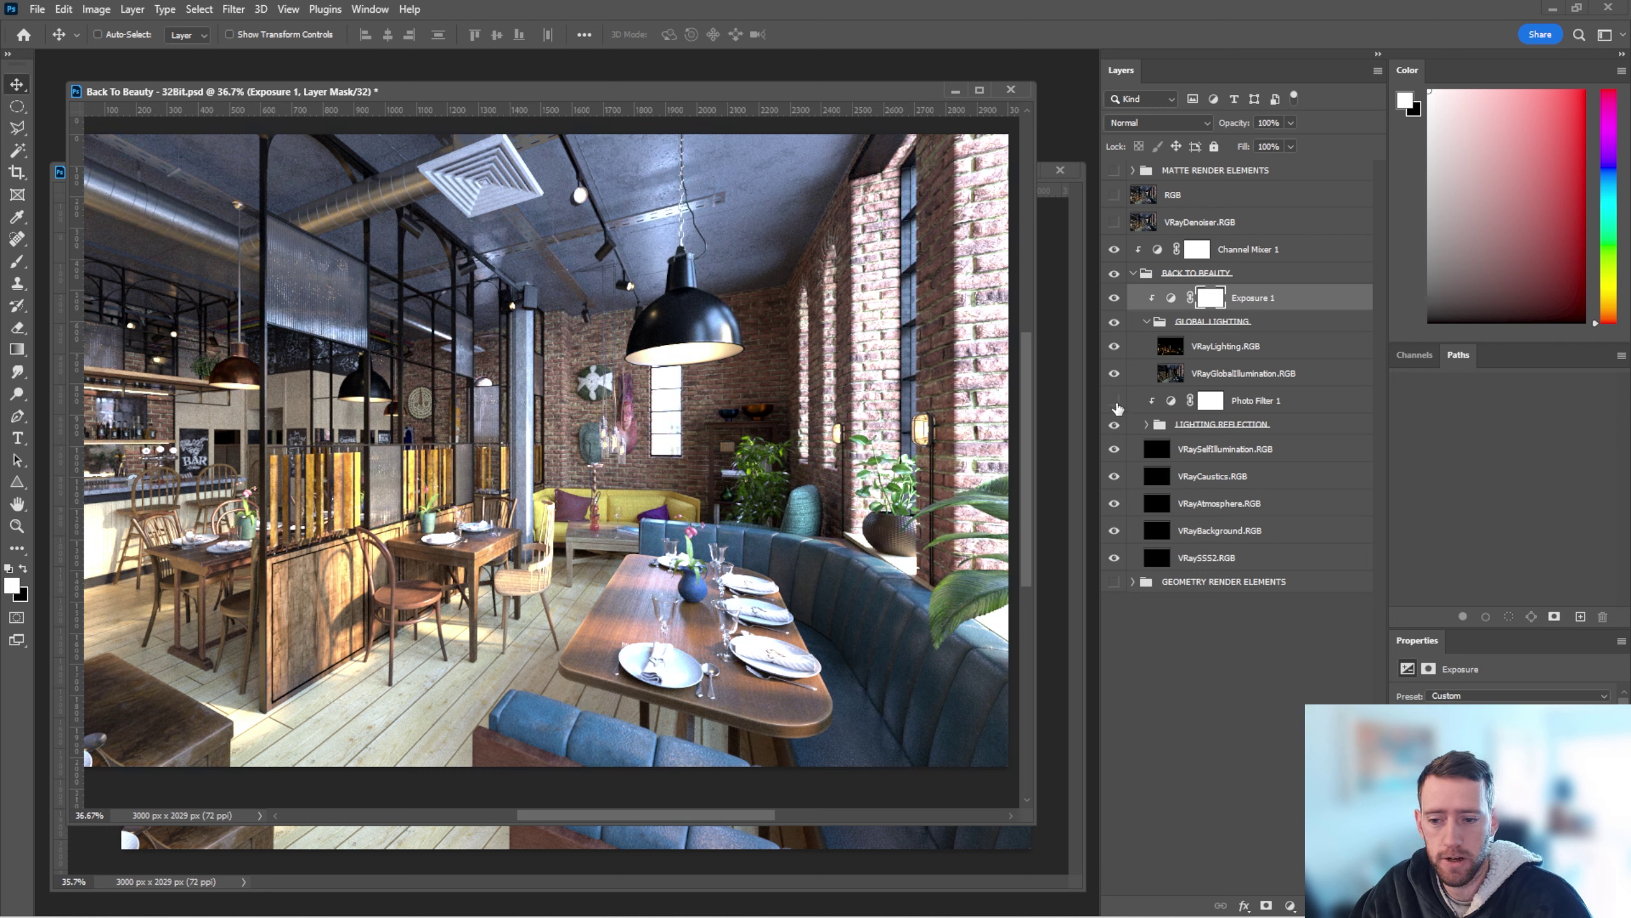
{"action": "left_click", "coordinate": [1115, 402]}
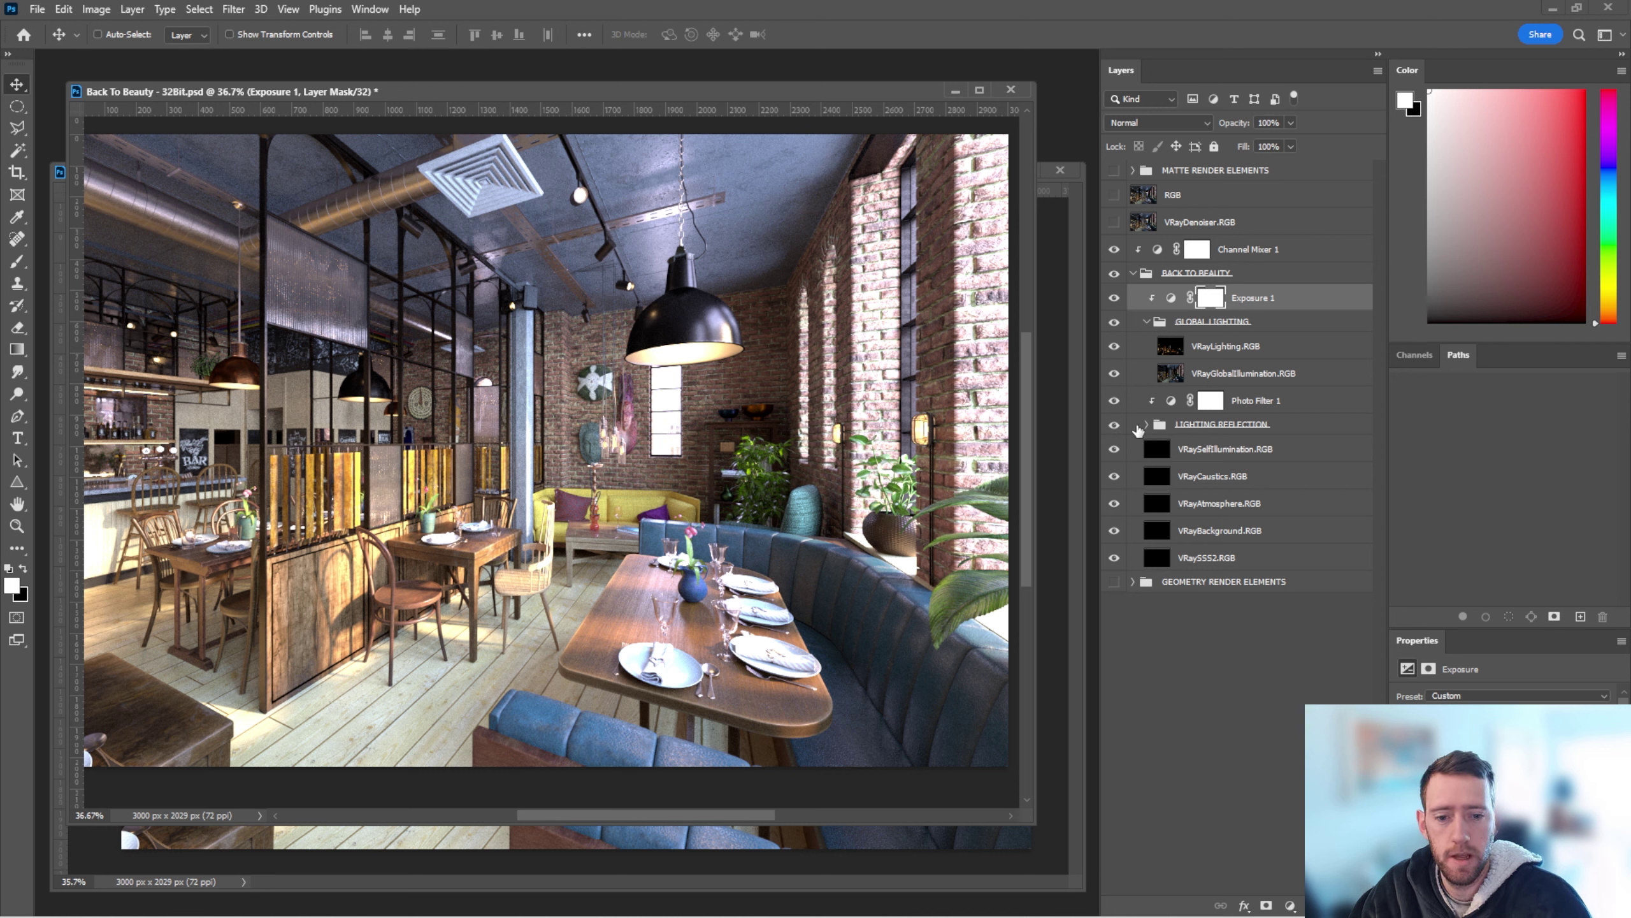
{"action": "left_click", "coordinate": [1239, 254]}
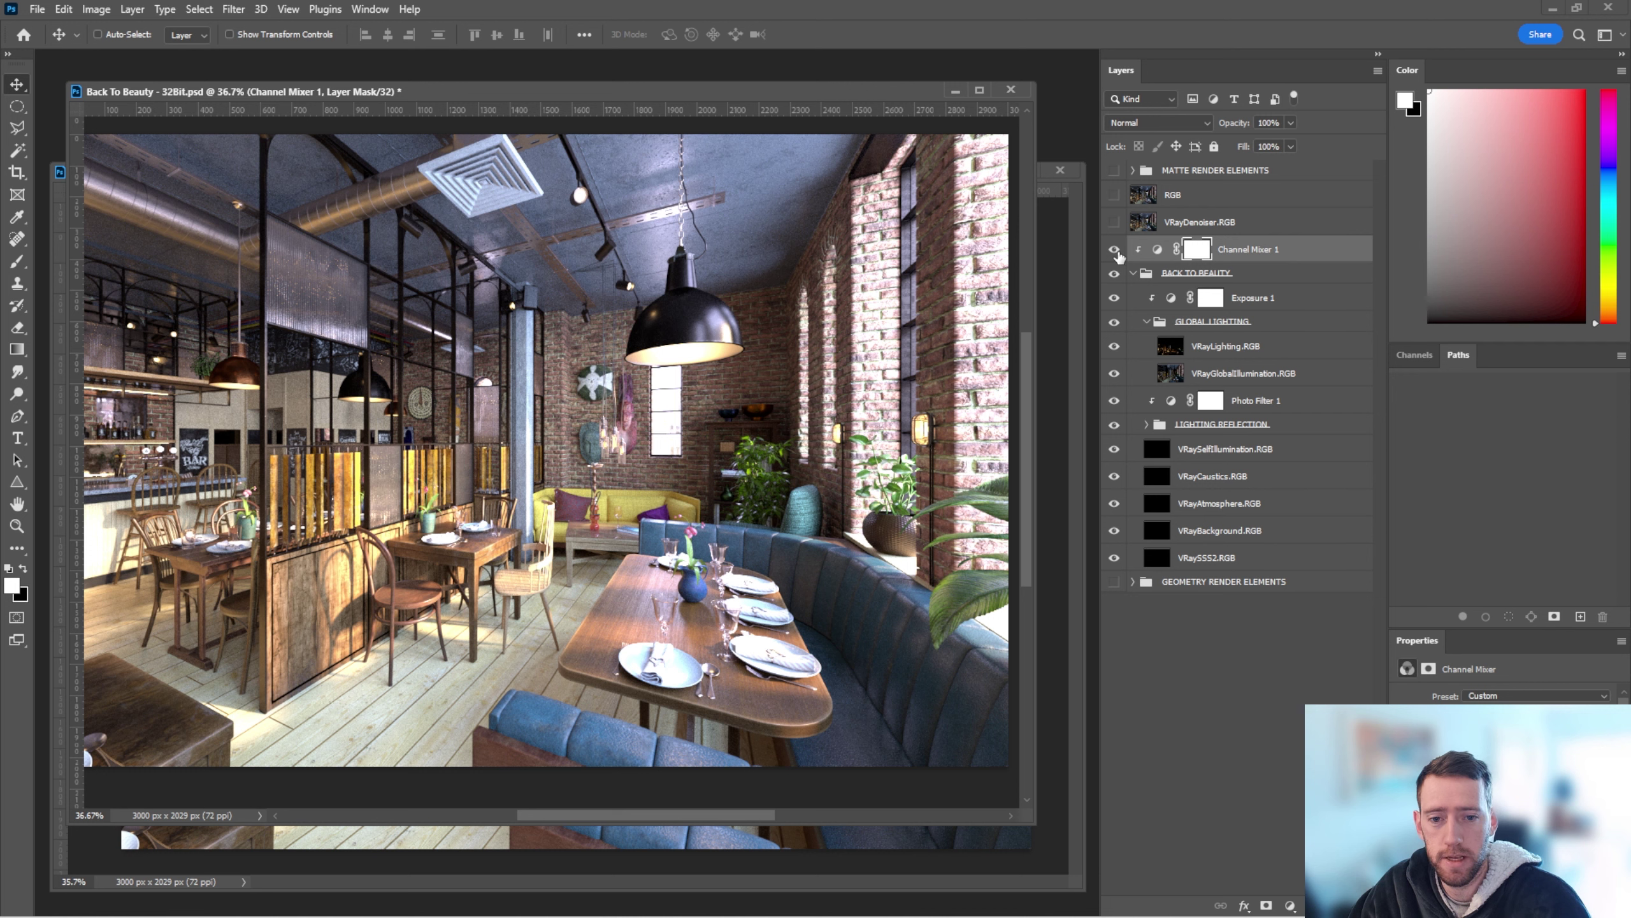
{"action": "left_click", "coordinate": [1115, 250]}
{"action": "left_click", "coordinate": [1115, 251]}
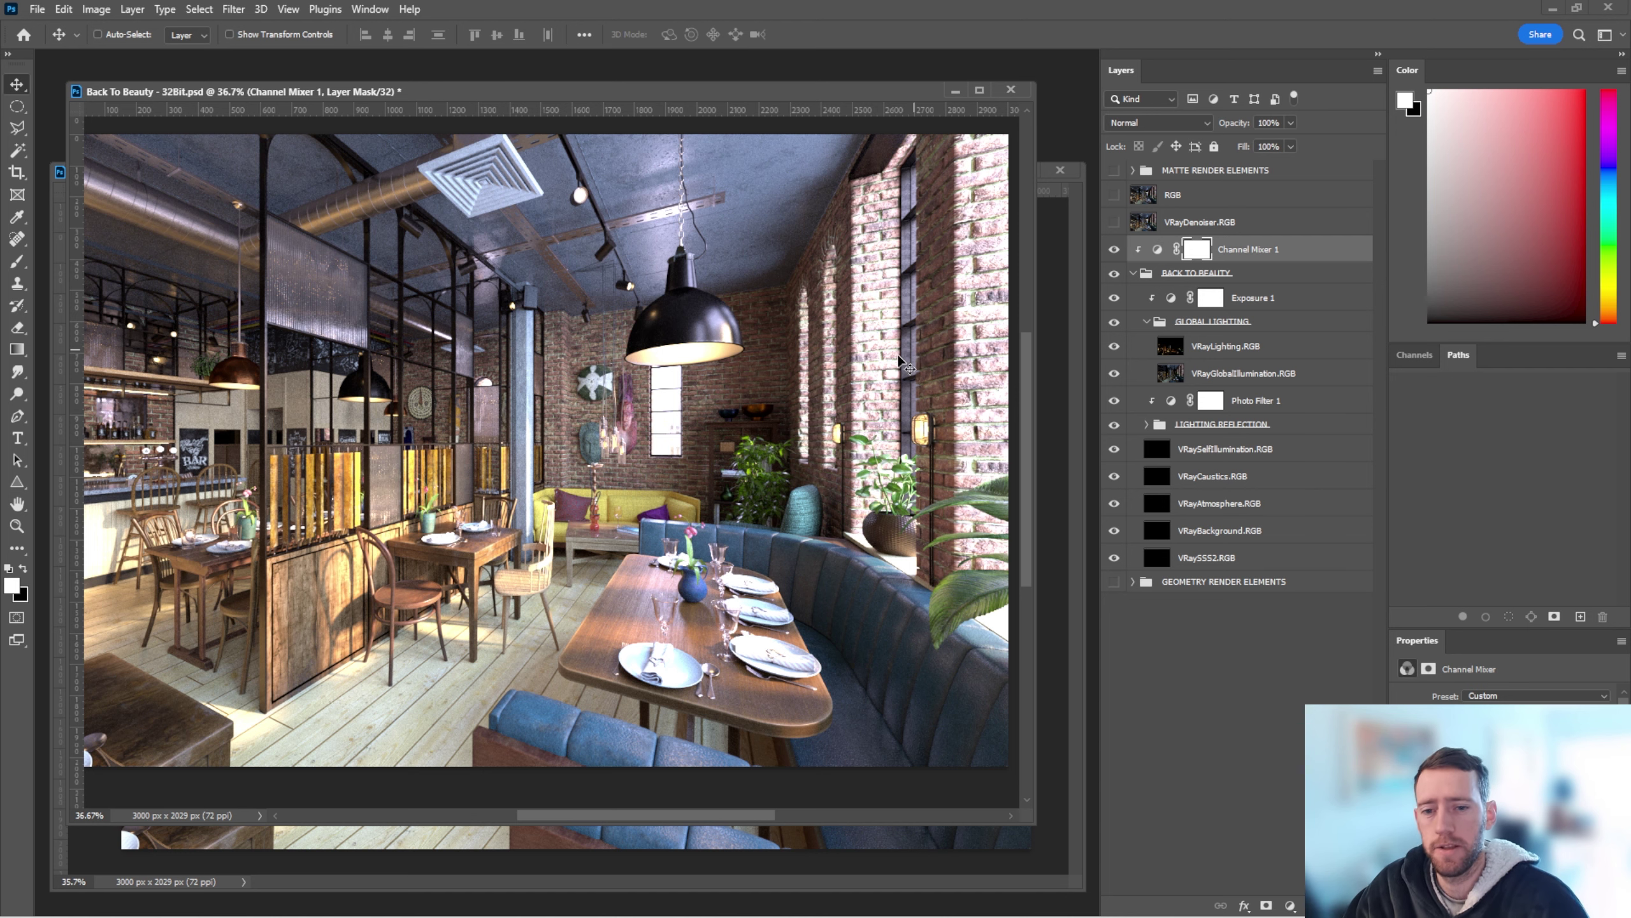
Step: Minimize the 32Bit document and show the 8Bit document in full-screen mode, centred in the workspace
{"action": "left_click", "coordinate": [955, 92]}
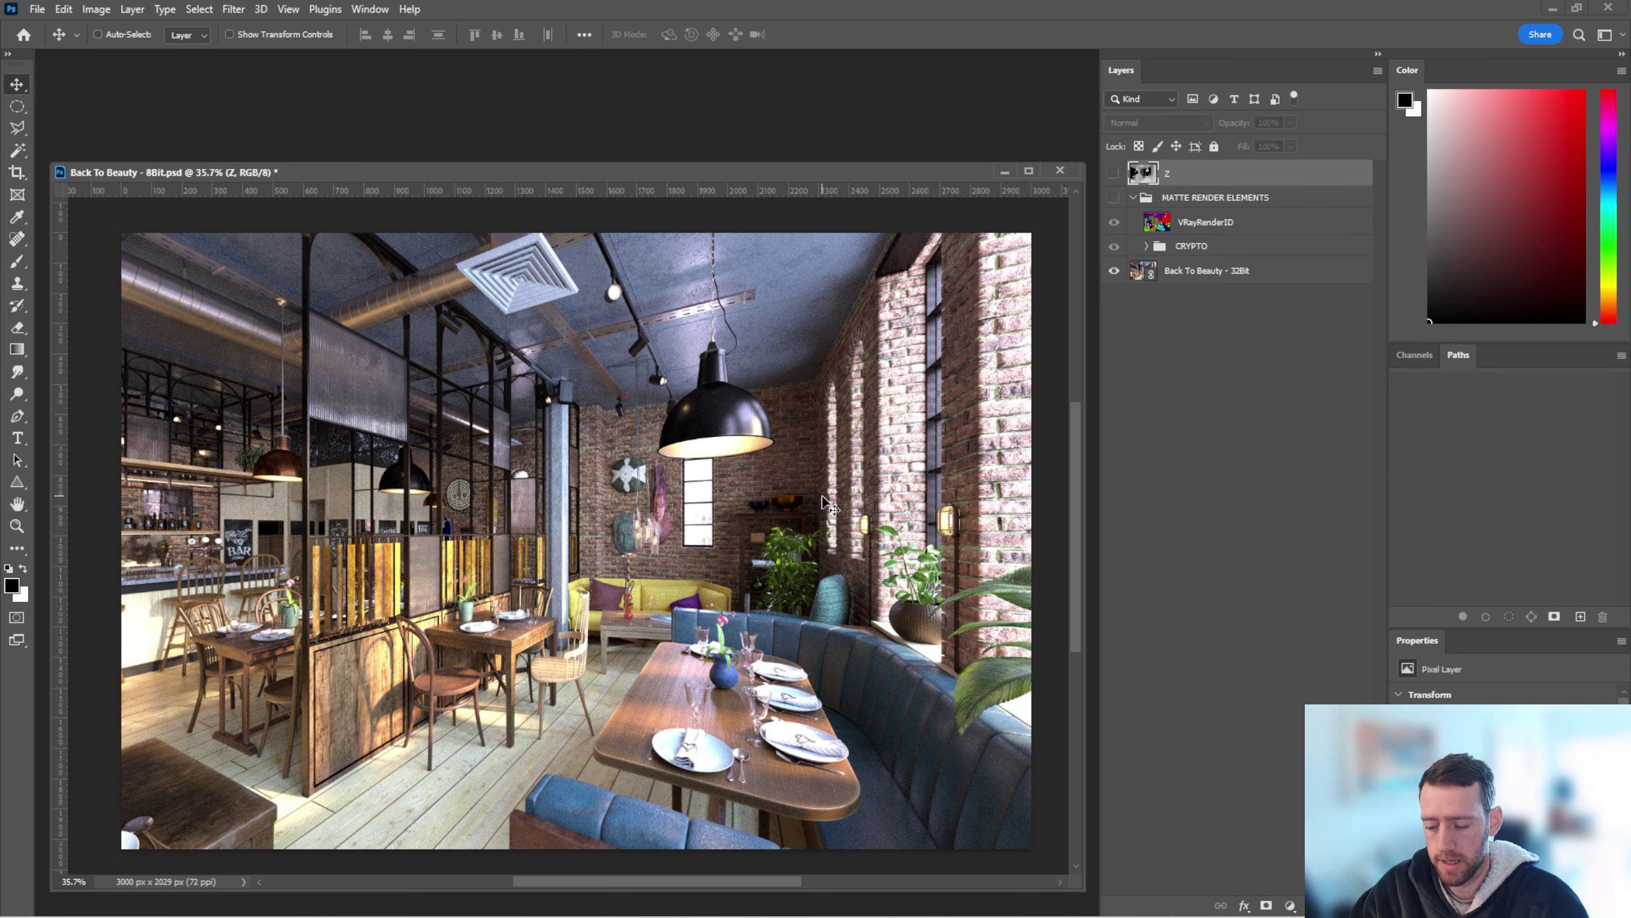
{"action": "key", "text": "f"}
{"action": "key", "text": "space"}
{"action": "left_click_drag", "start_coordinate": [840, 429], "coordinate": [593, 424]}
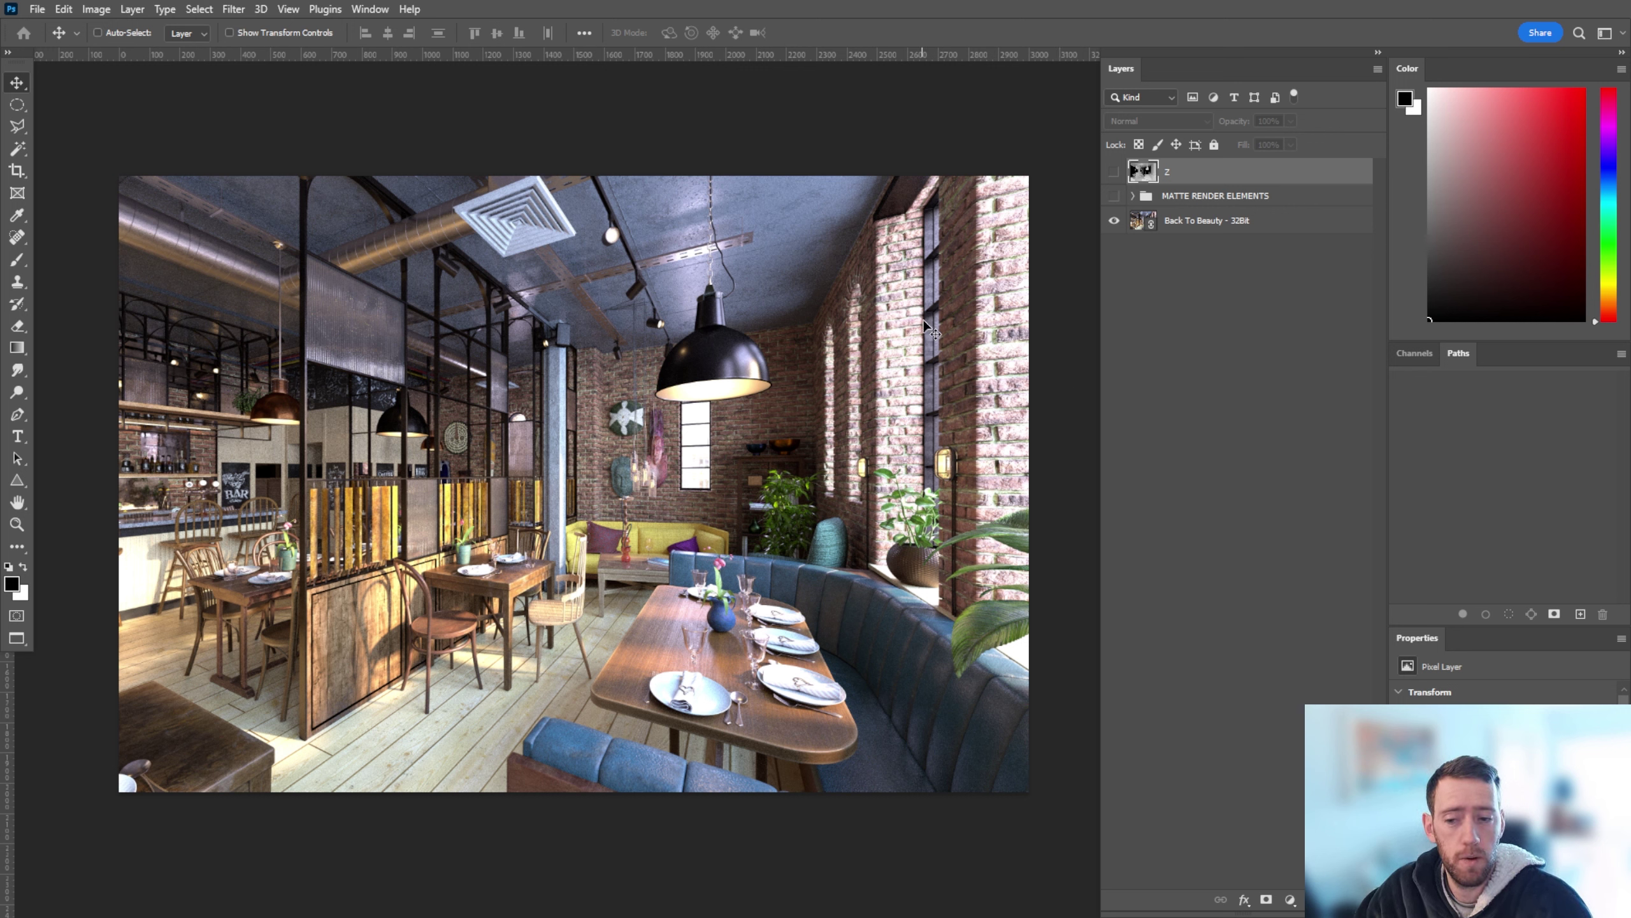
Step: Add a strongly saturated Hue/Saturation adjustment above the Z layer and invert its mask to black
{"action": "left_click", "coordinate": [1291, 897]}
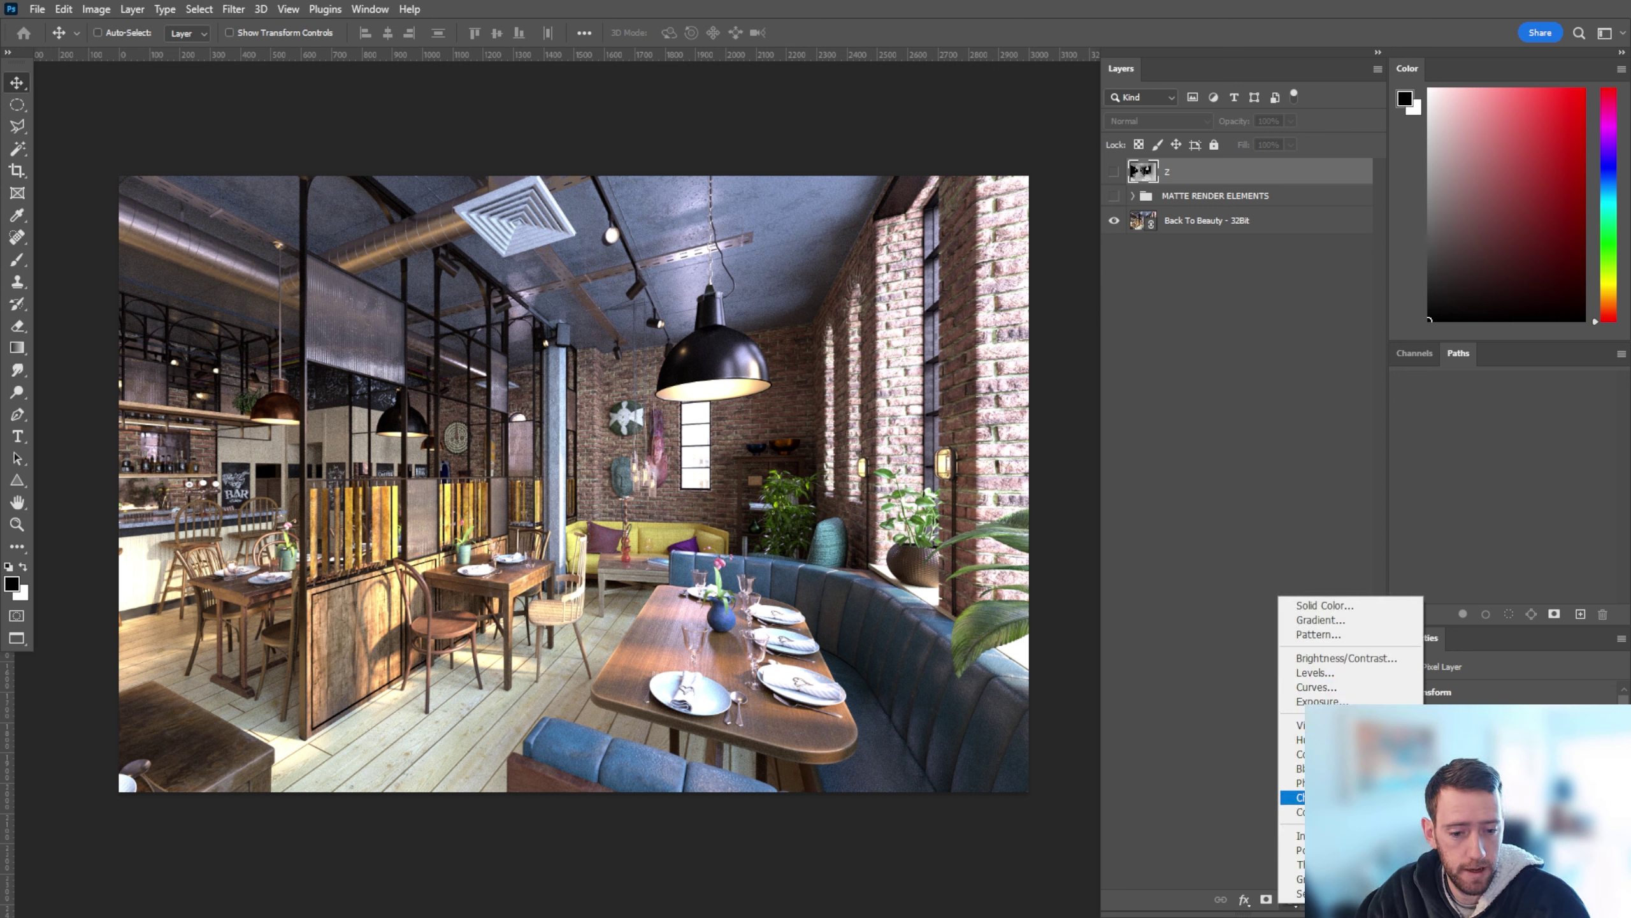
{"action": "left_click", "coordinate": [1323, 739]}
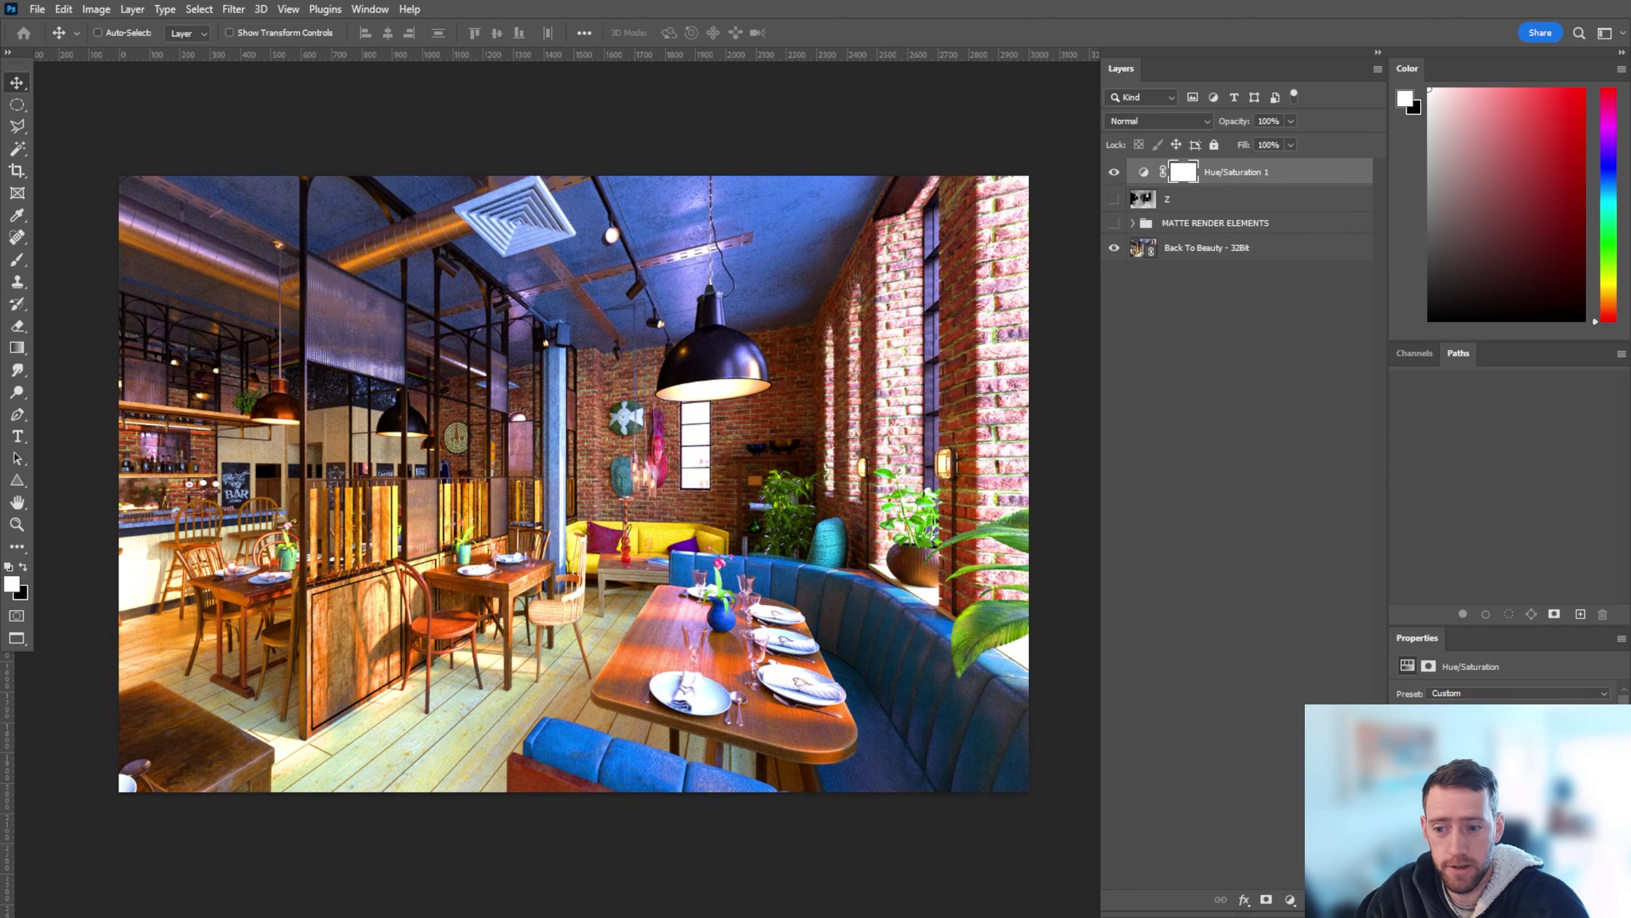
{"action": "left_click", "coordinate": [1184, 183]}
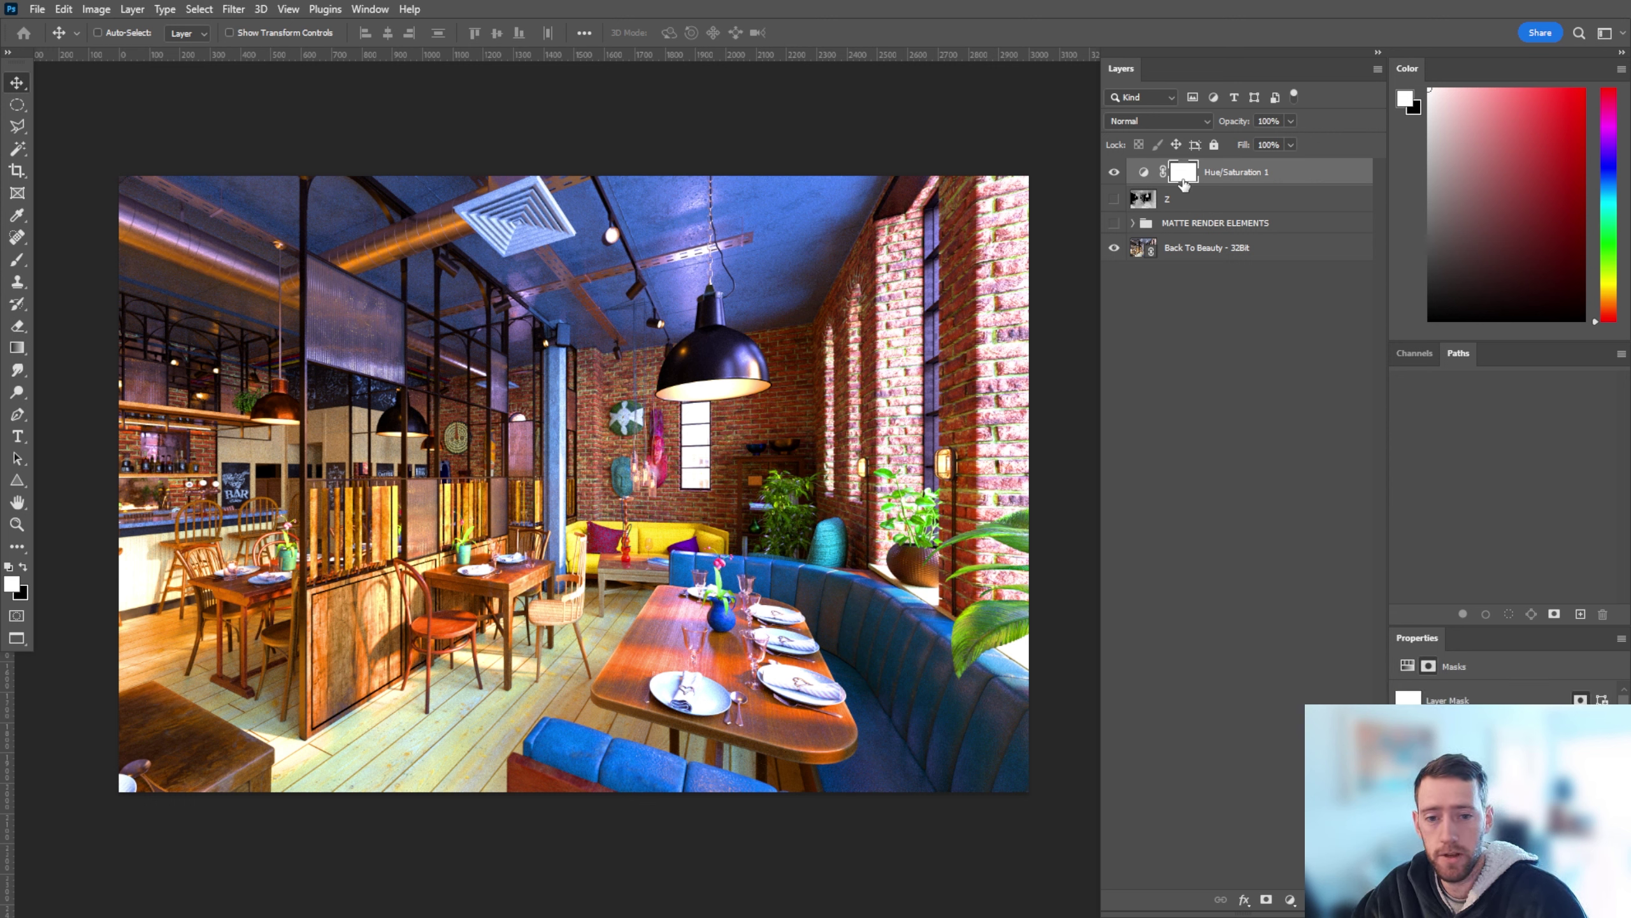
{"action": "key", "text": "ctrl+i"}
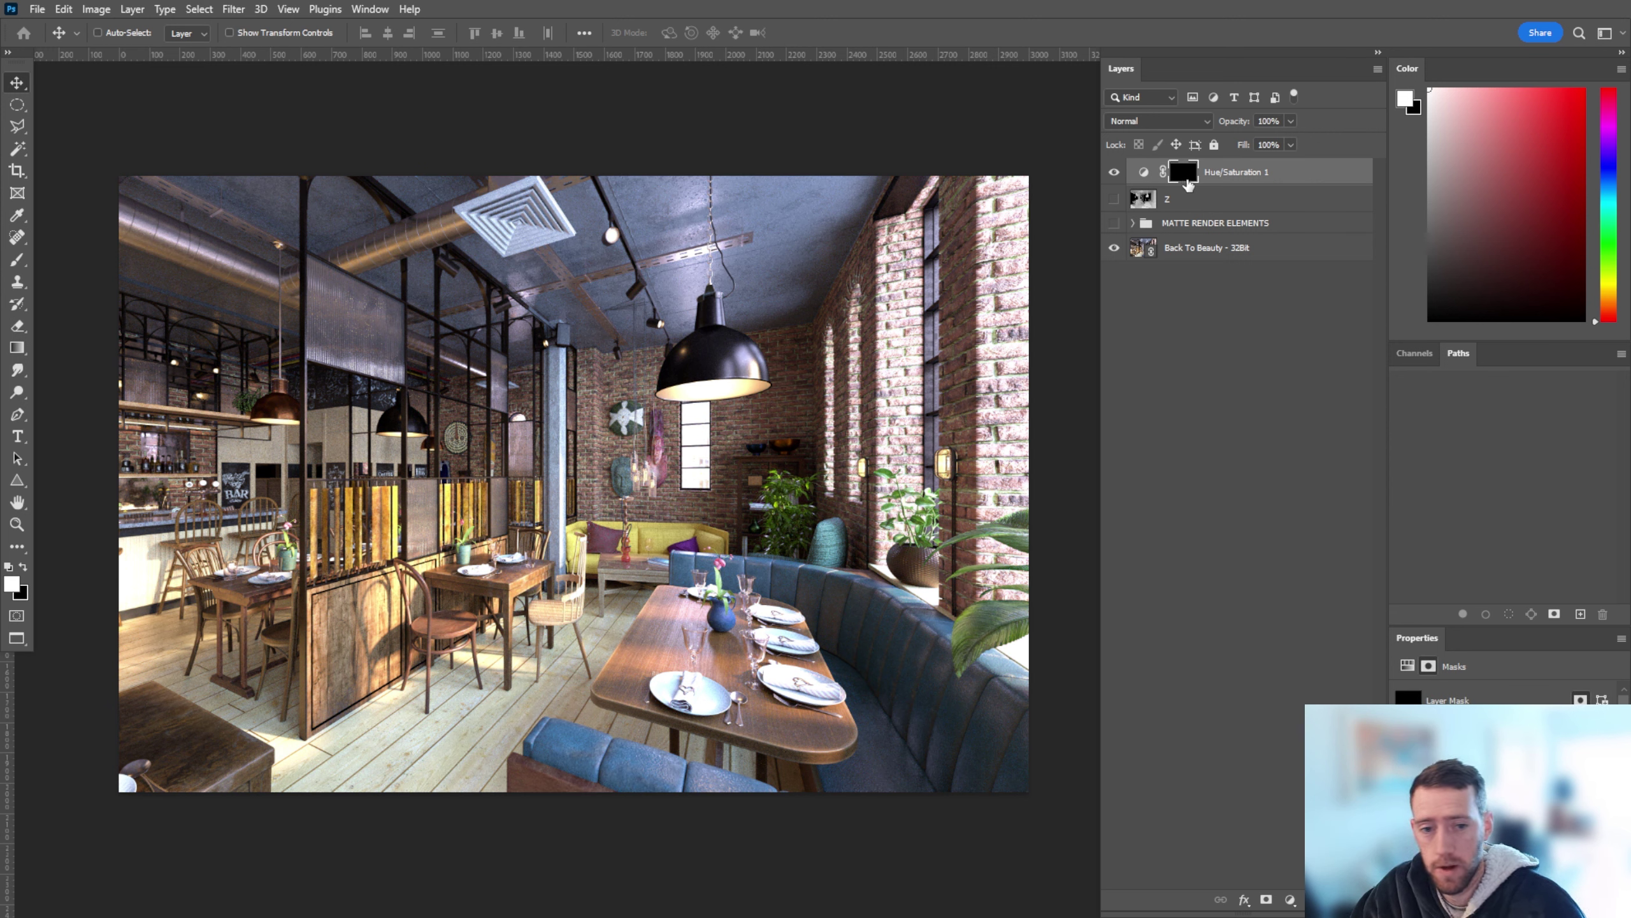
Step: Show the Z layer, copy its entire contents, and hide the layer again
{"action": "left_click", "coordinate": [1115, 200]}
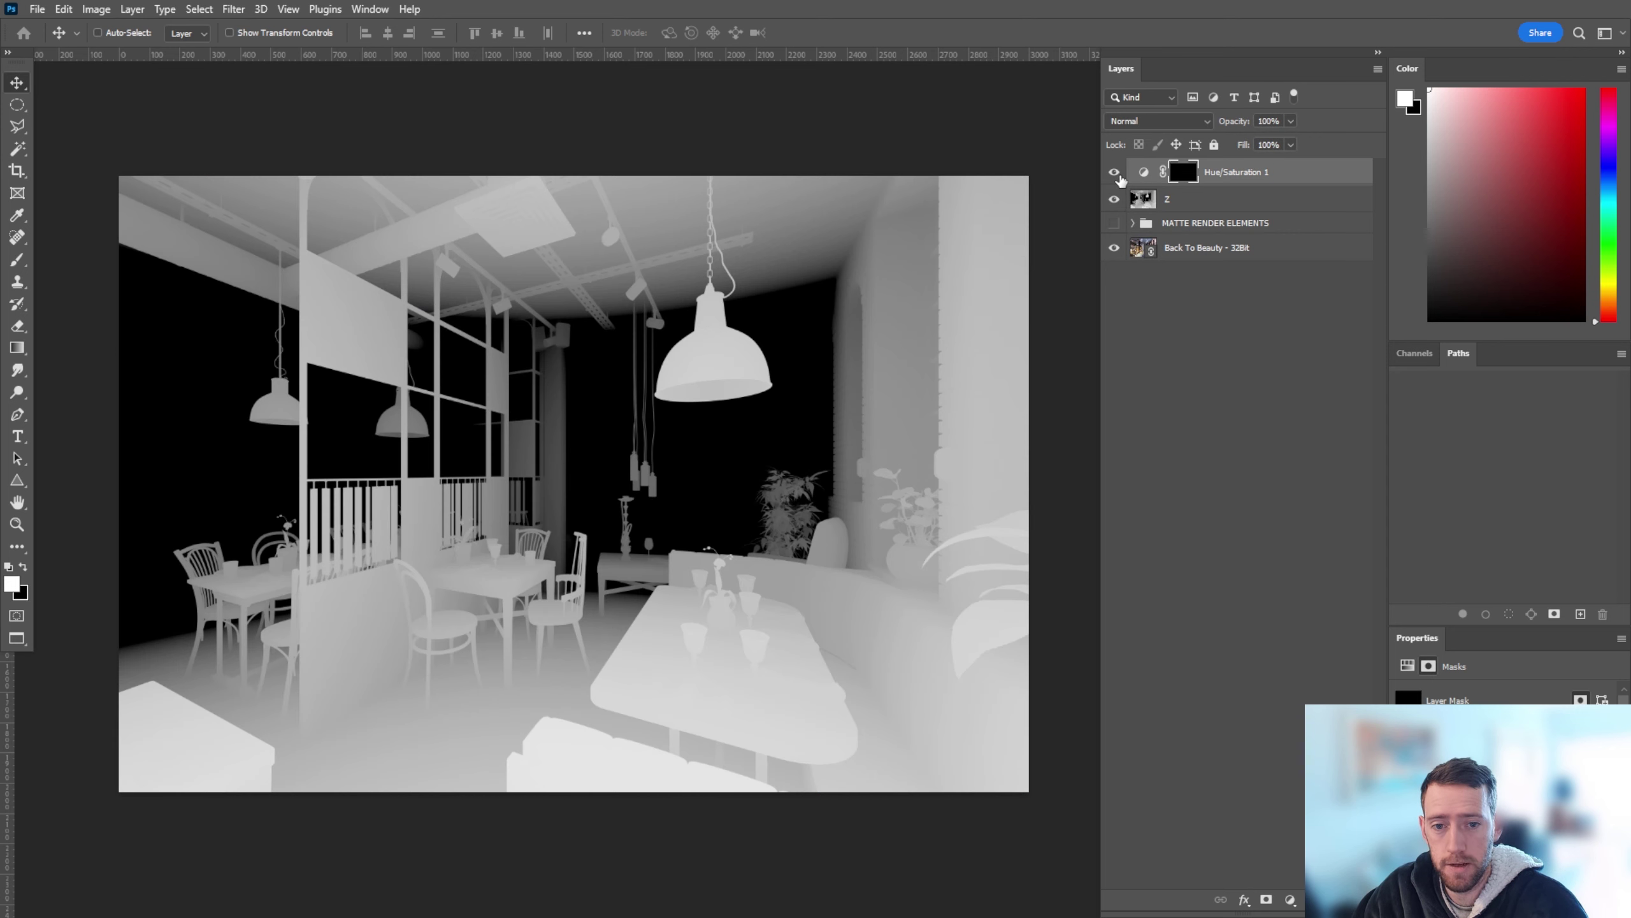
{"action": "left_click", "coordinate": [1186, 205]}
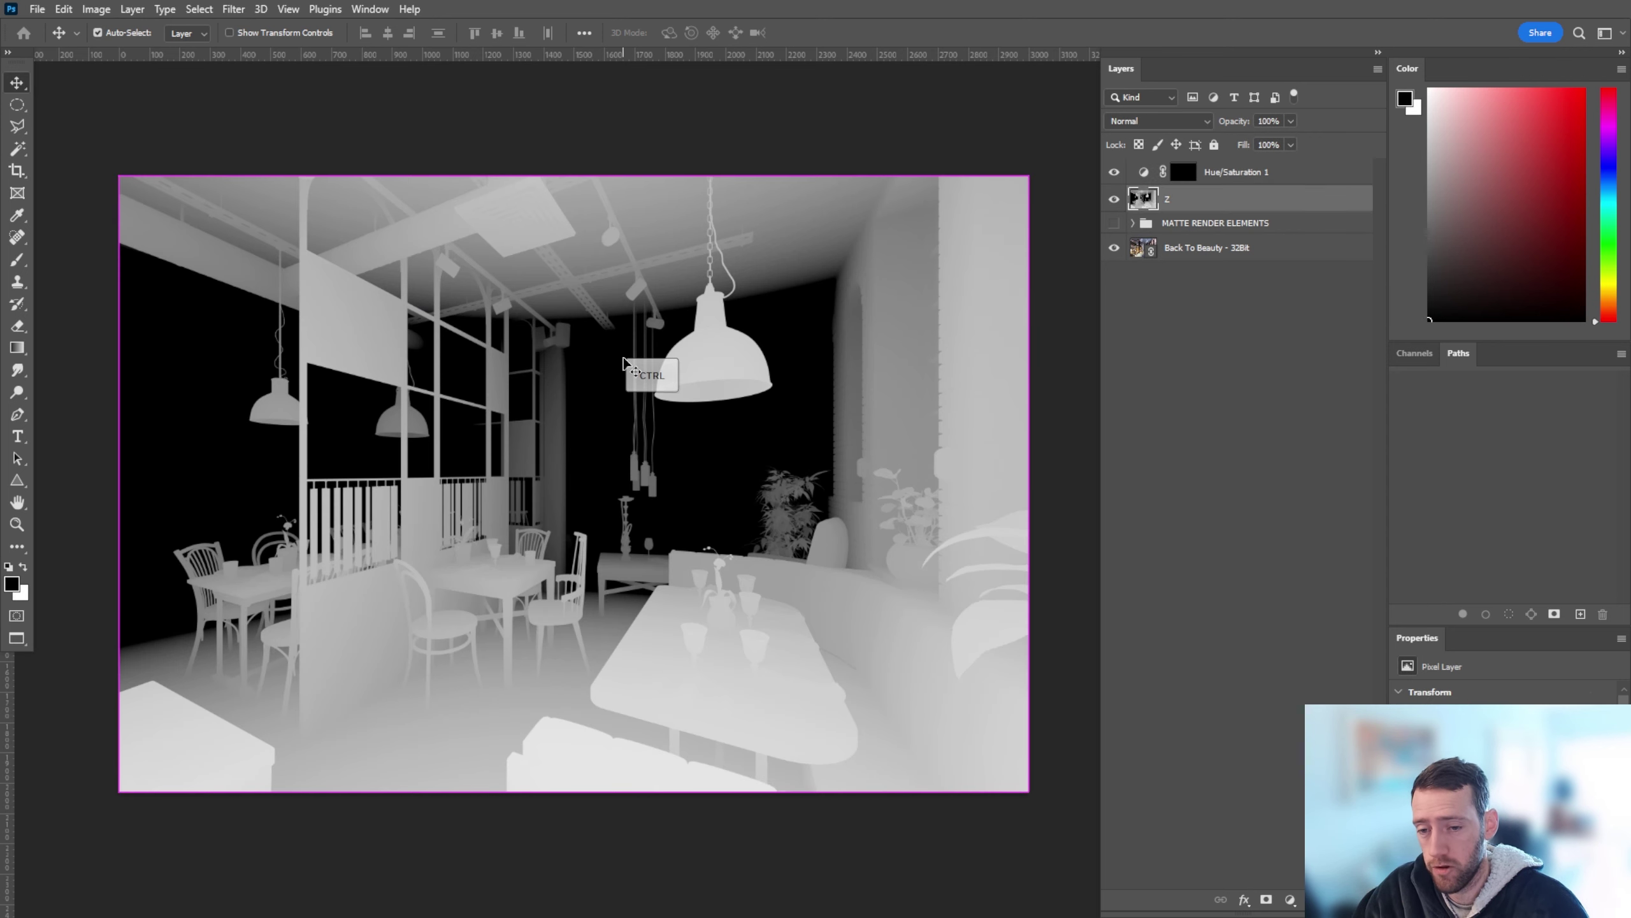
{"action": "key", "text": "ctrl+a"}
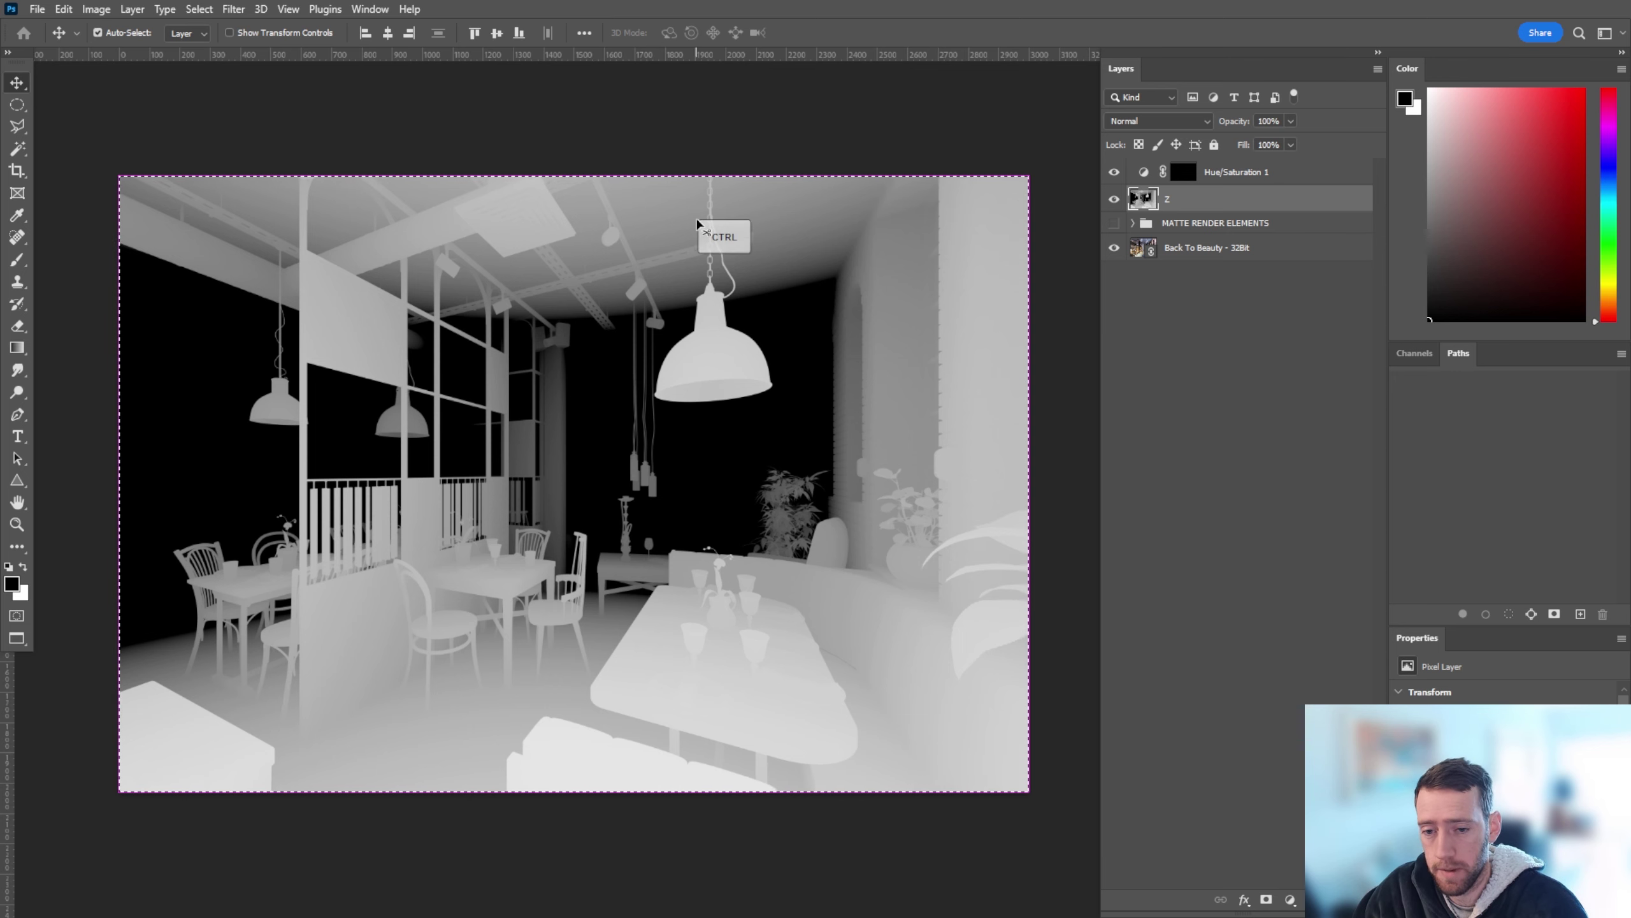
{"action": "key", "text": "ctrl+c"}
{"action": "left_click", "coordinate": [1115, 199]}
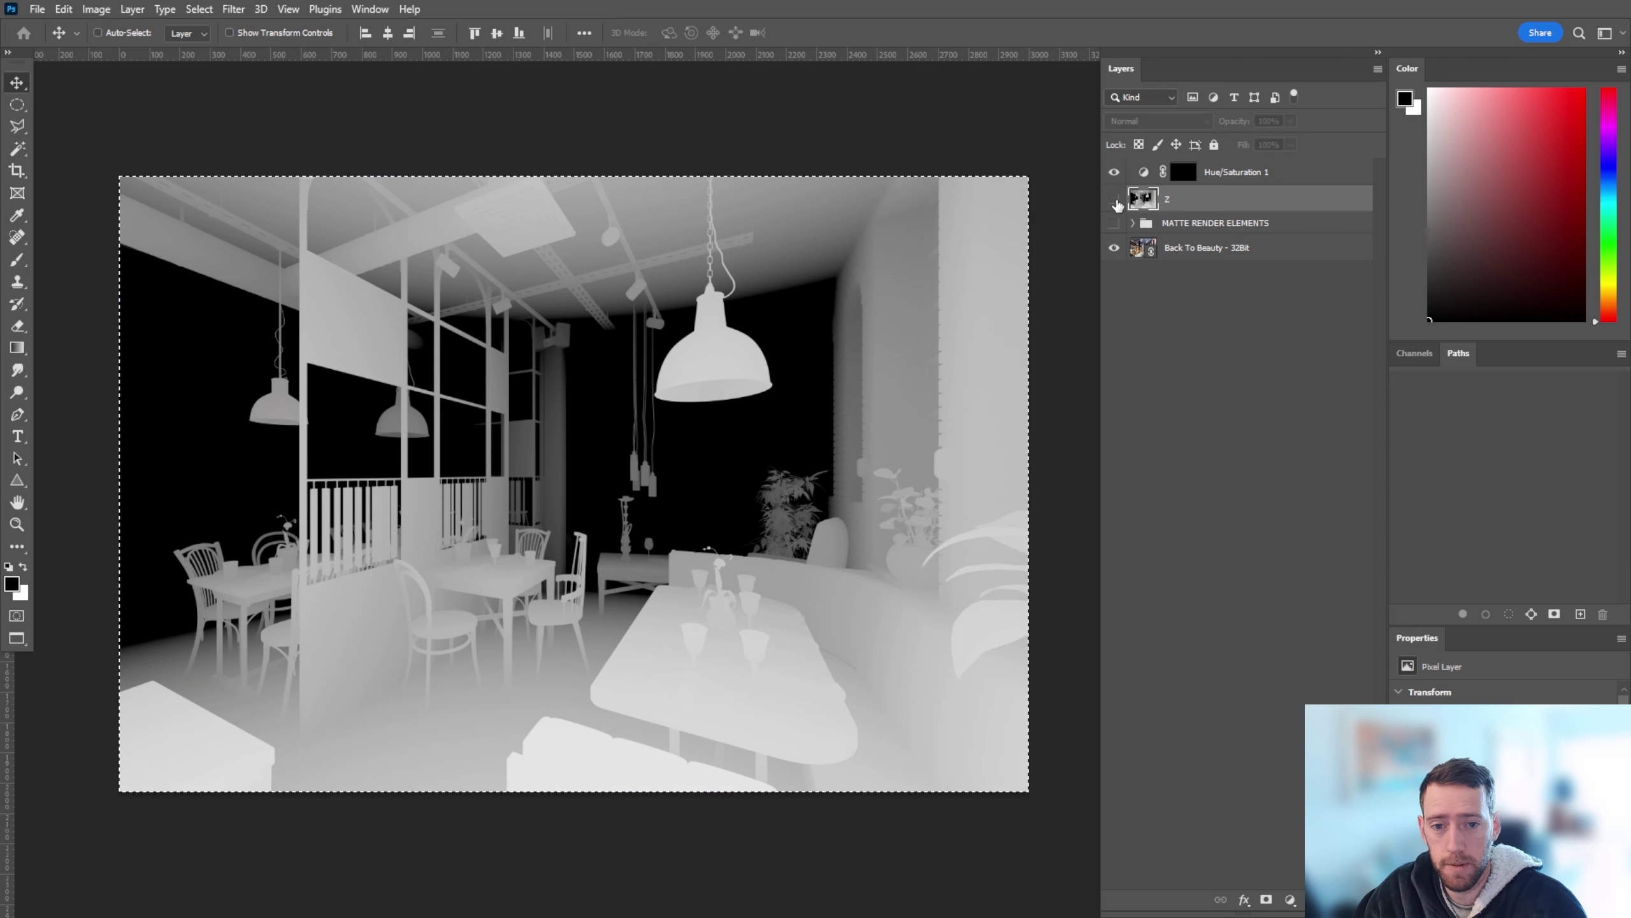
Step: Paste the copied Z depth image into the Hue/Saturation 1 mask and return to the normal image view
{"action": "key", "text": "x"}
{"action": "left_click", "coordinate": [1184, 172]}
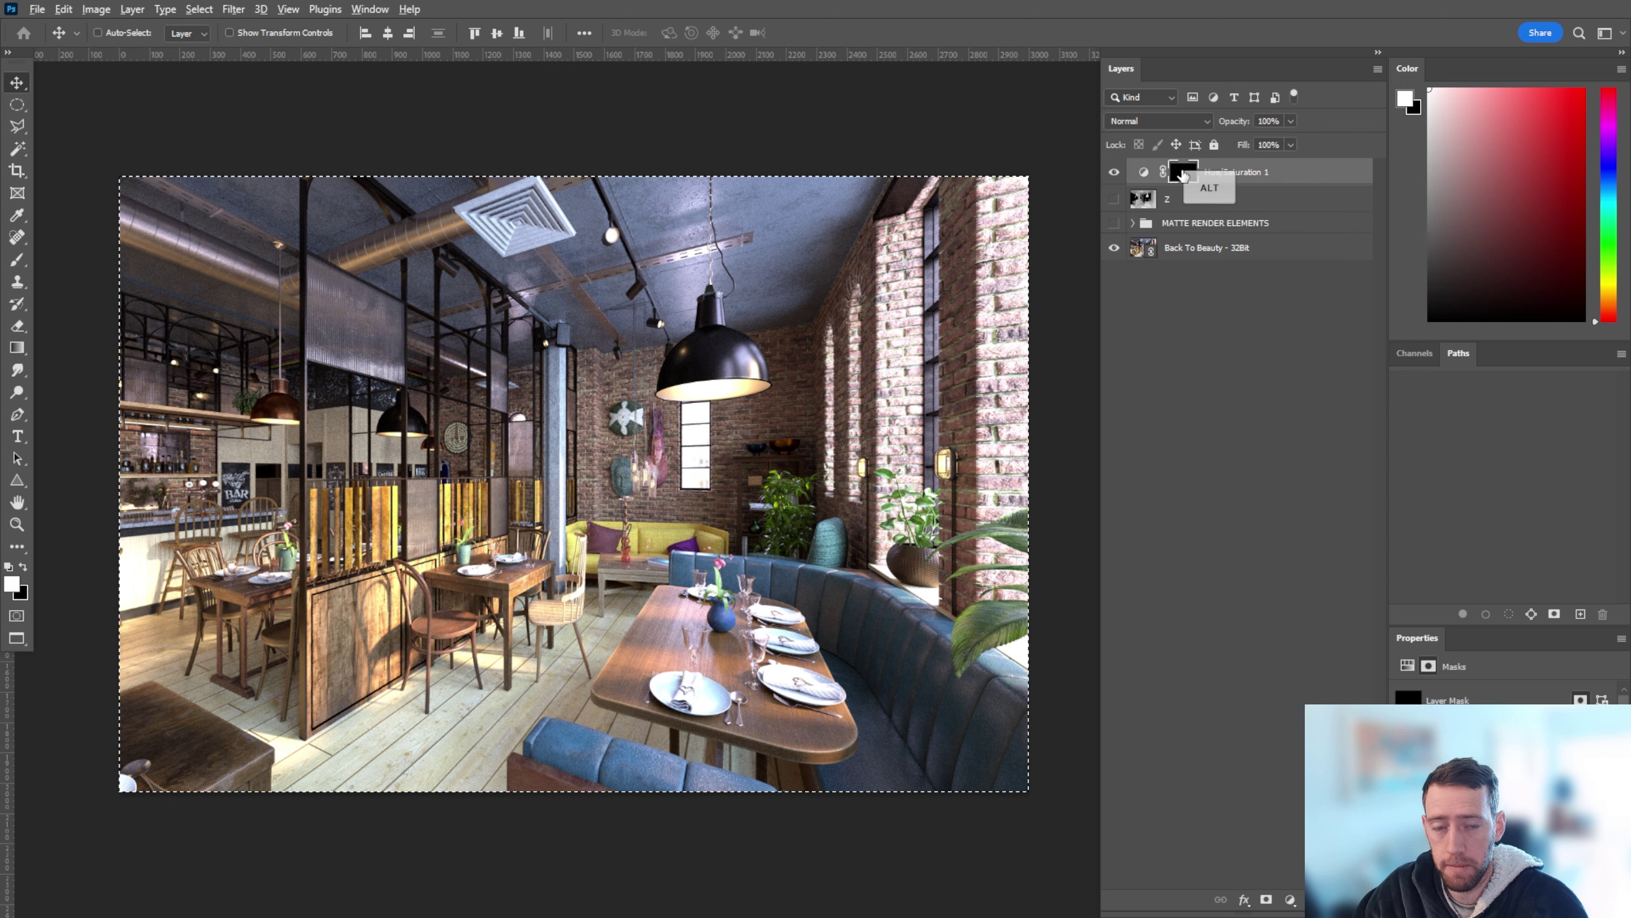
{"action": "left_click", "coordinate": [1184, 172], "text": "alt"}
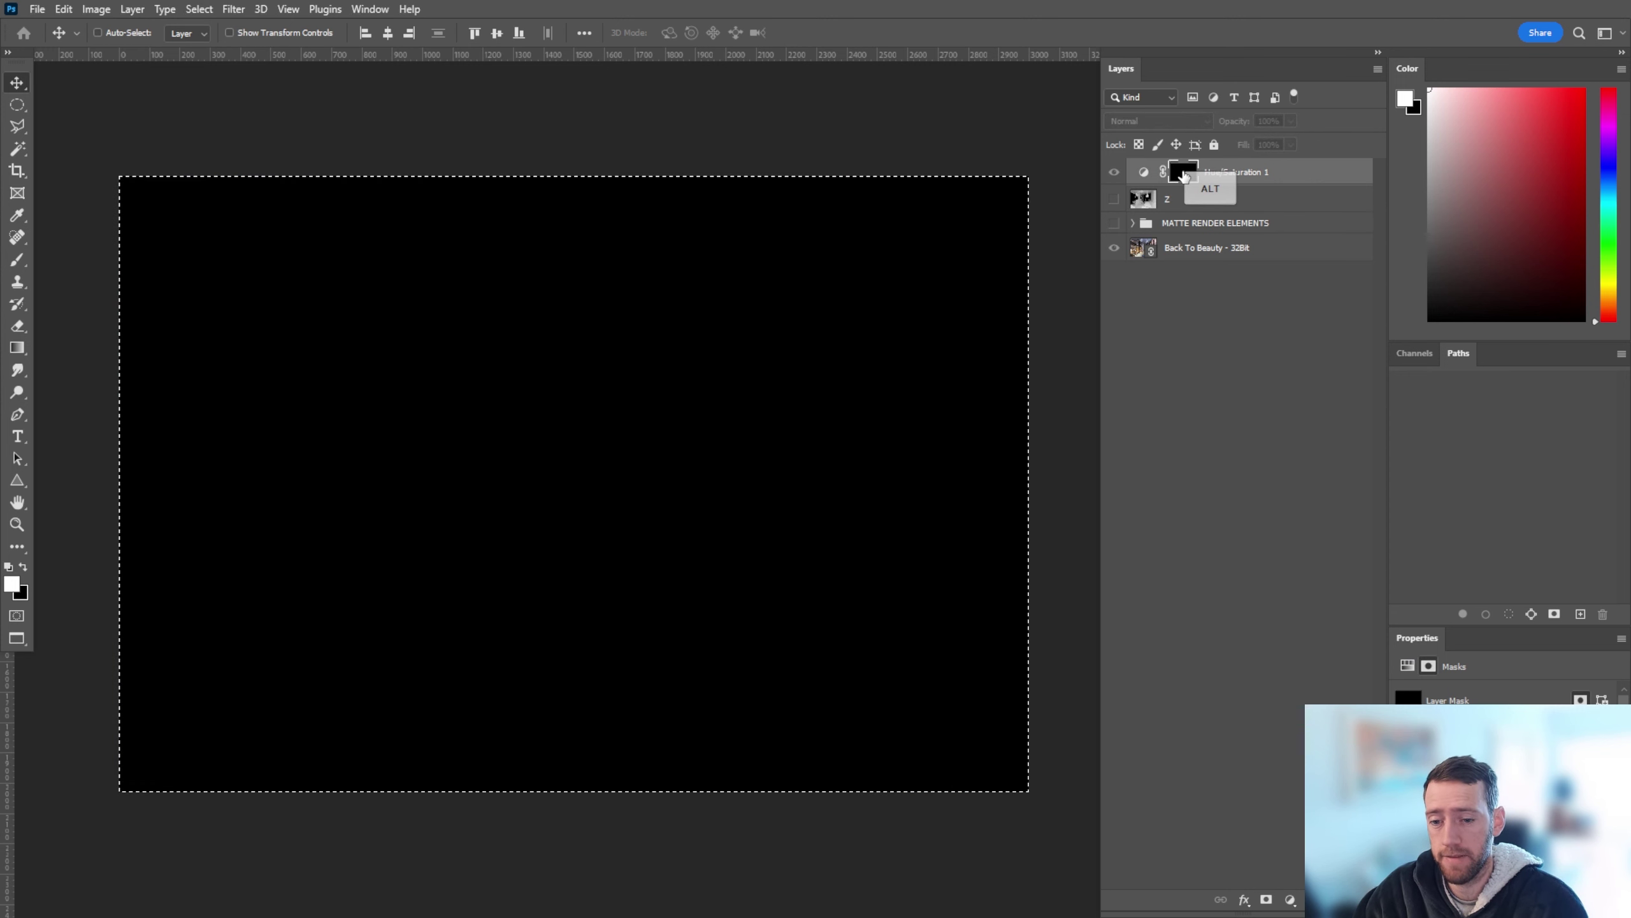
{"action": "key", "text": "ctrl+shift"}
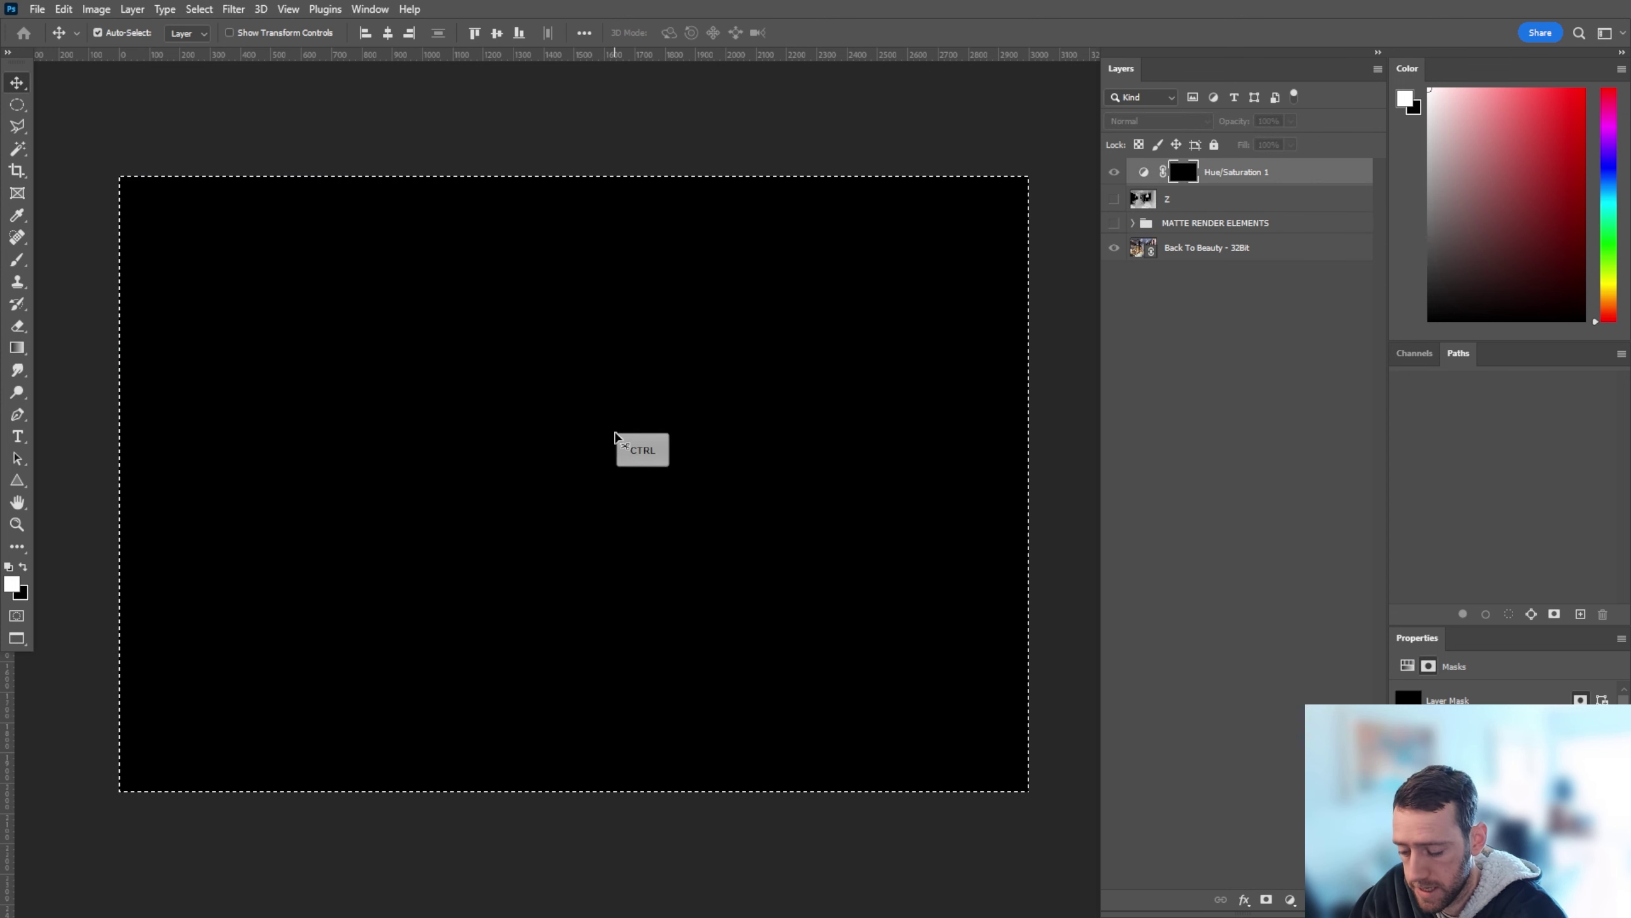
{"action": "key", "text": "ctrl+shift+v"}
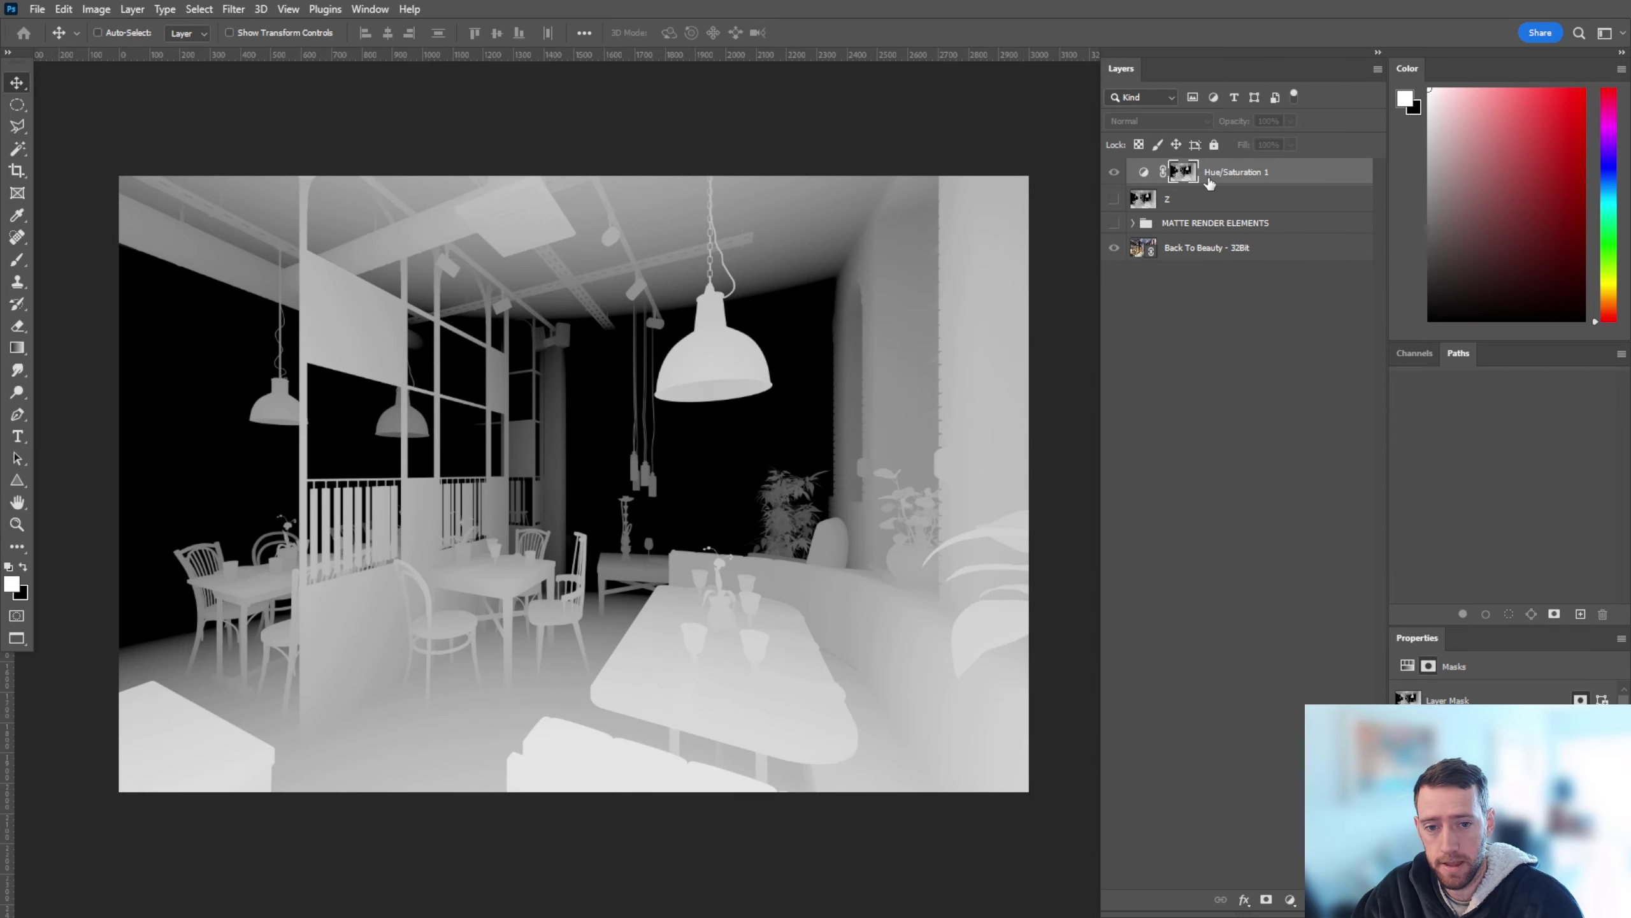
{"action": "left_click", "coordinate": [1114, 172]}
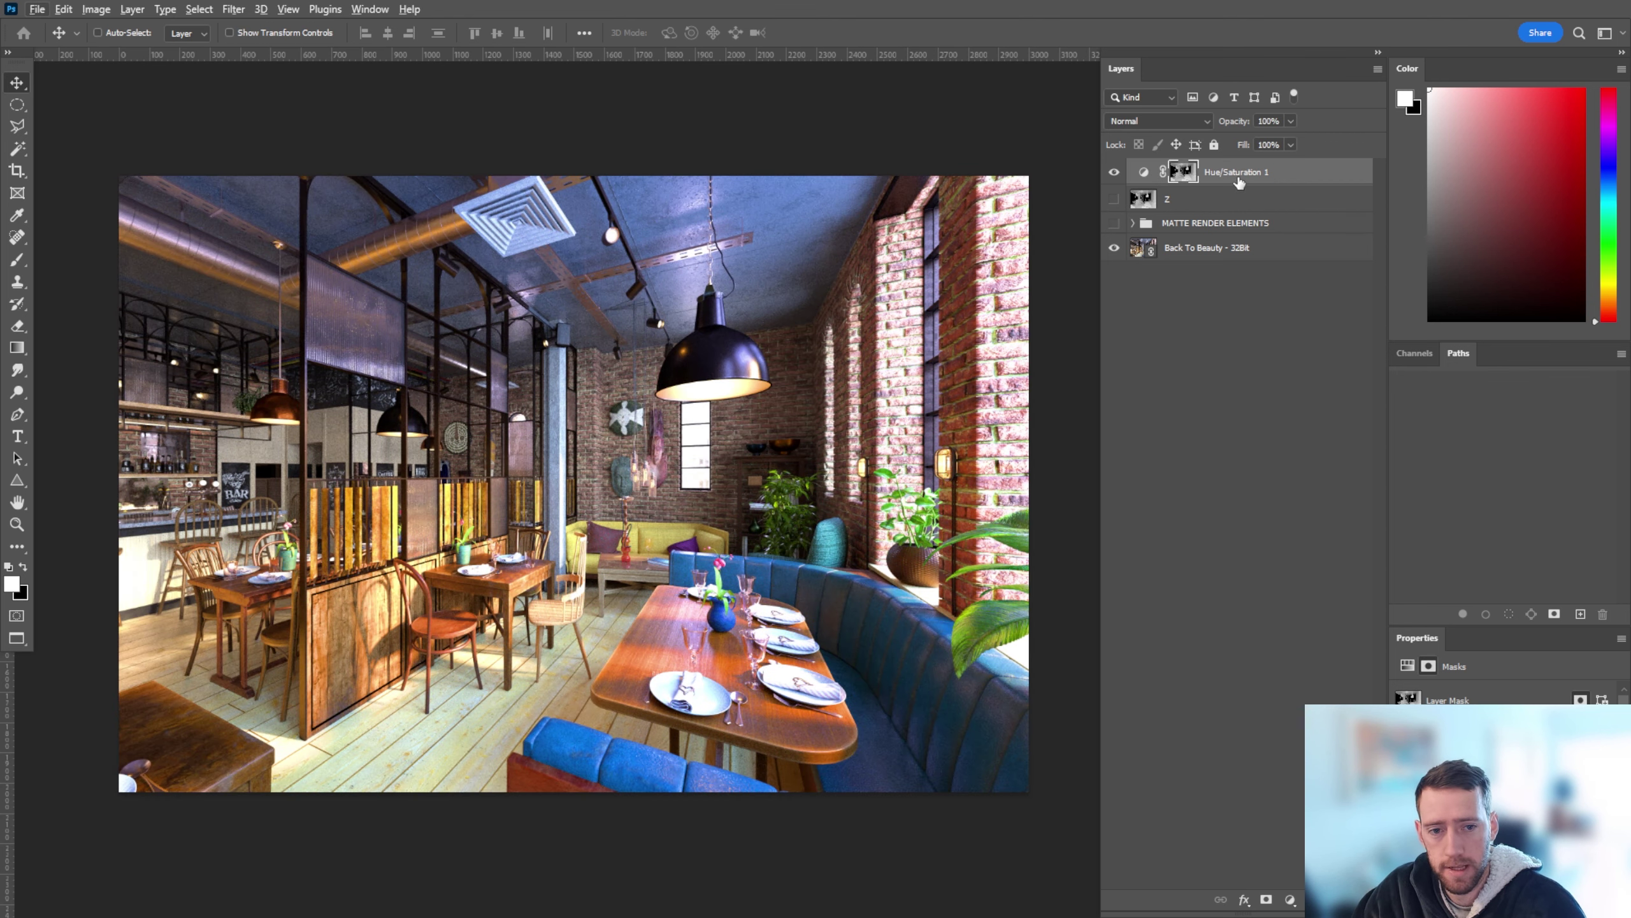
Step: Duplicate the Hue/Saturation 1 adjustment and fill the copy's mask with white
{"action": "left_click", "coordinate": [1285, 179]}
{"action": "key", "text": "ctrl+j"}
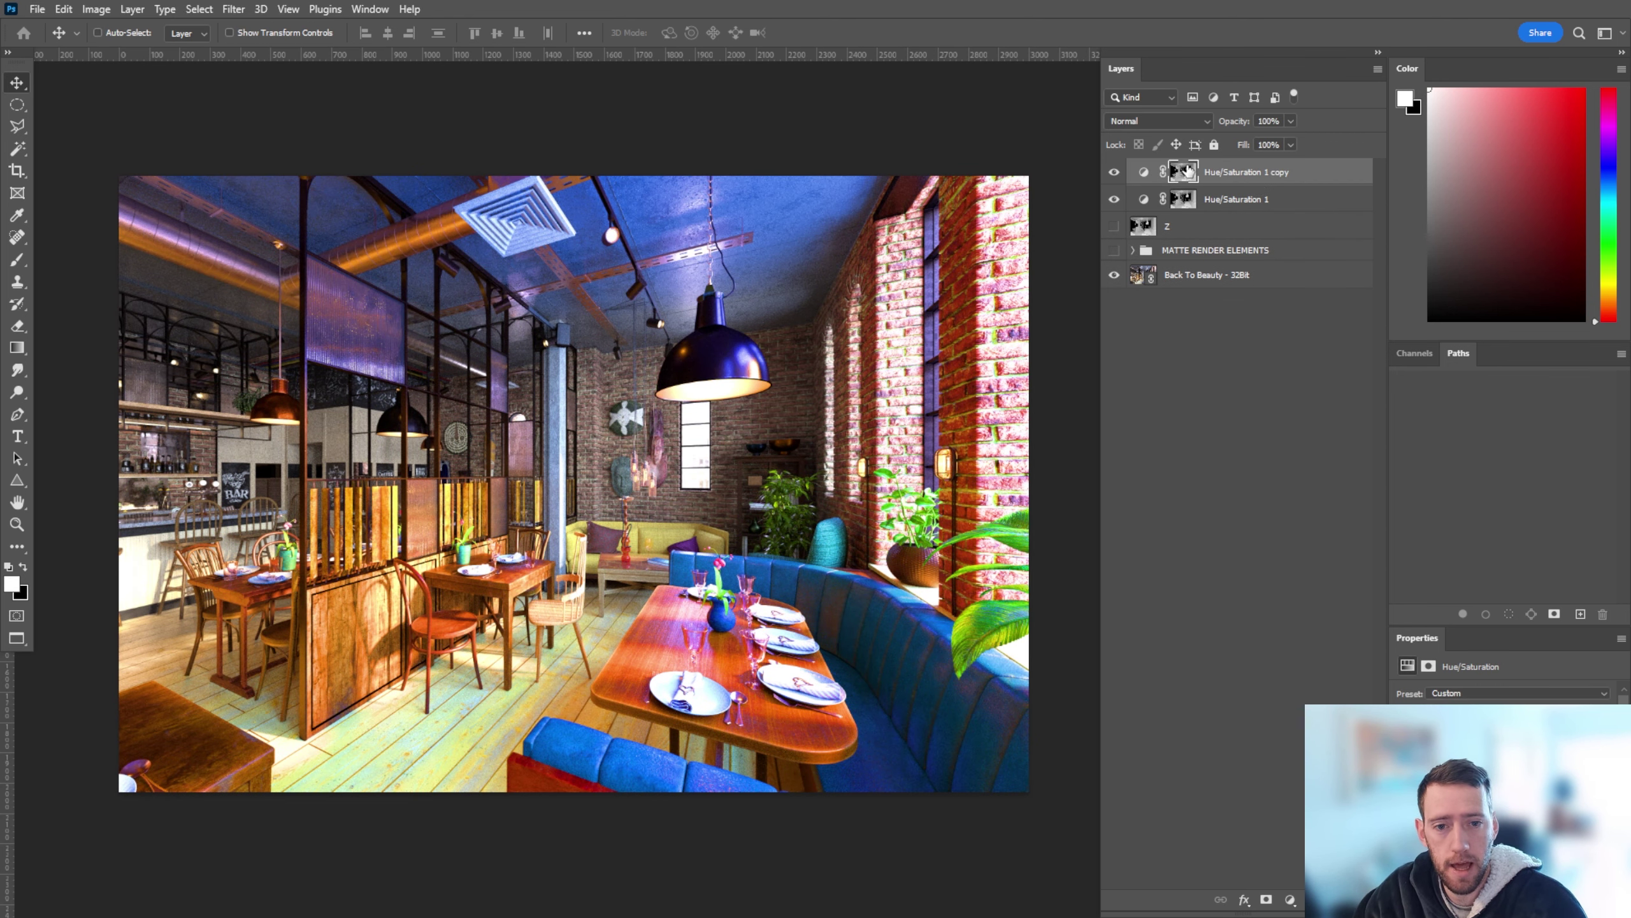
{"action": "left_click", "coordinate": [1184, 172]}
{"action": "key", "text": "alt+BackSpace"}
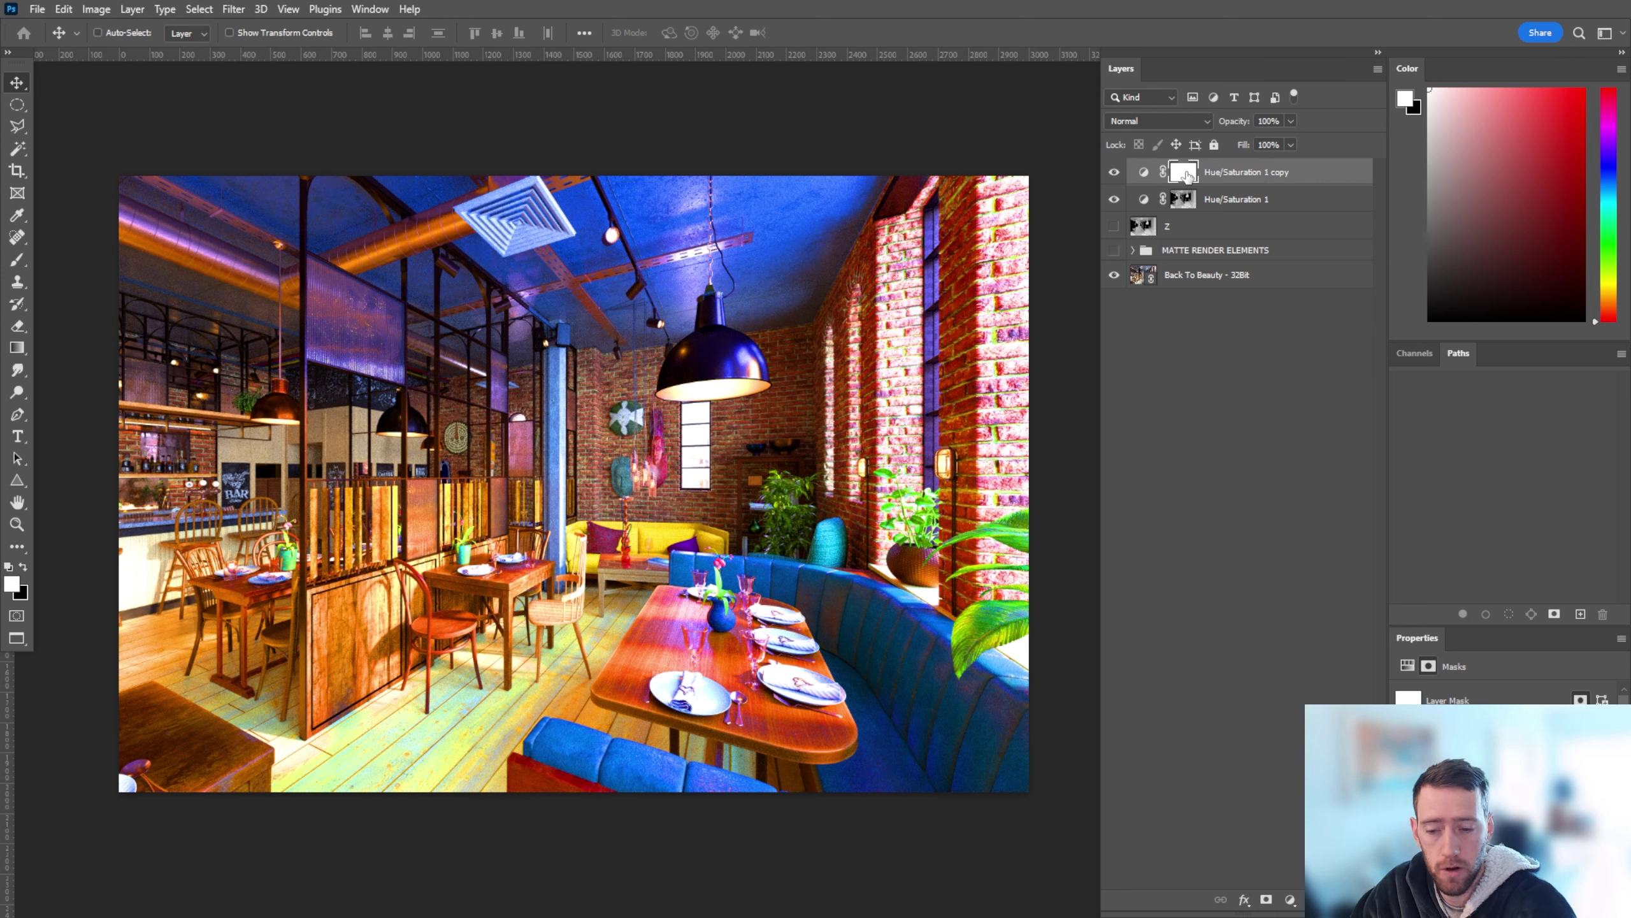
Step: Compare the unmasked Hue/Saturation 1 copy with the depth-masked original by toggling their visibility, and inspect the original's mask
{"action": "left_click", "coordinate": [1115, 200]}
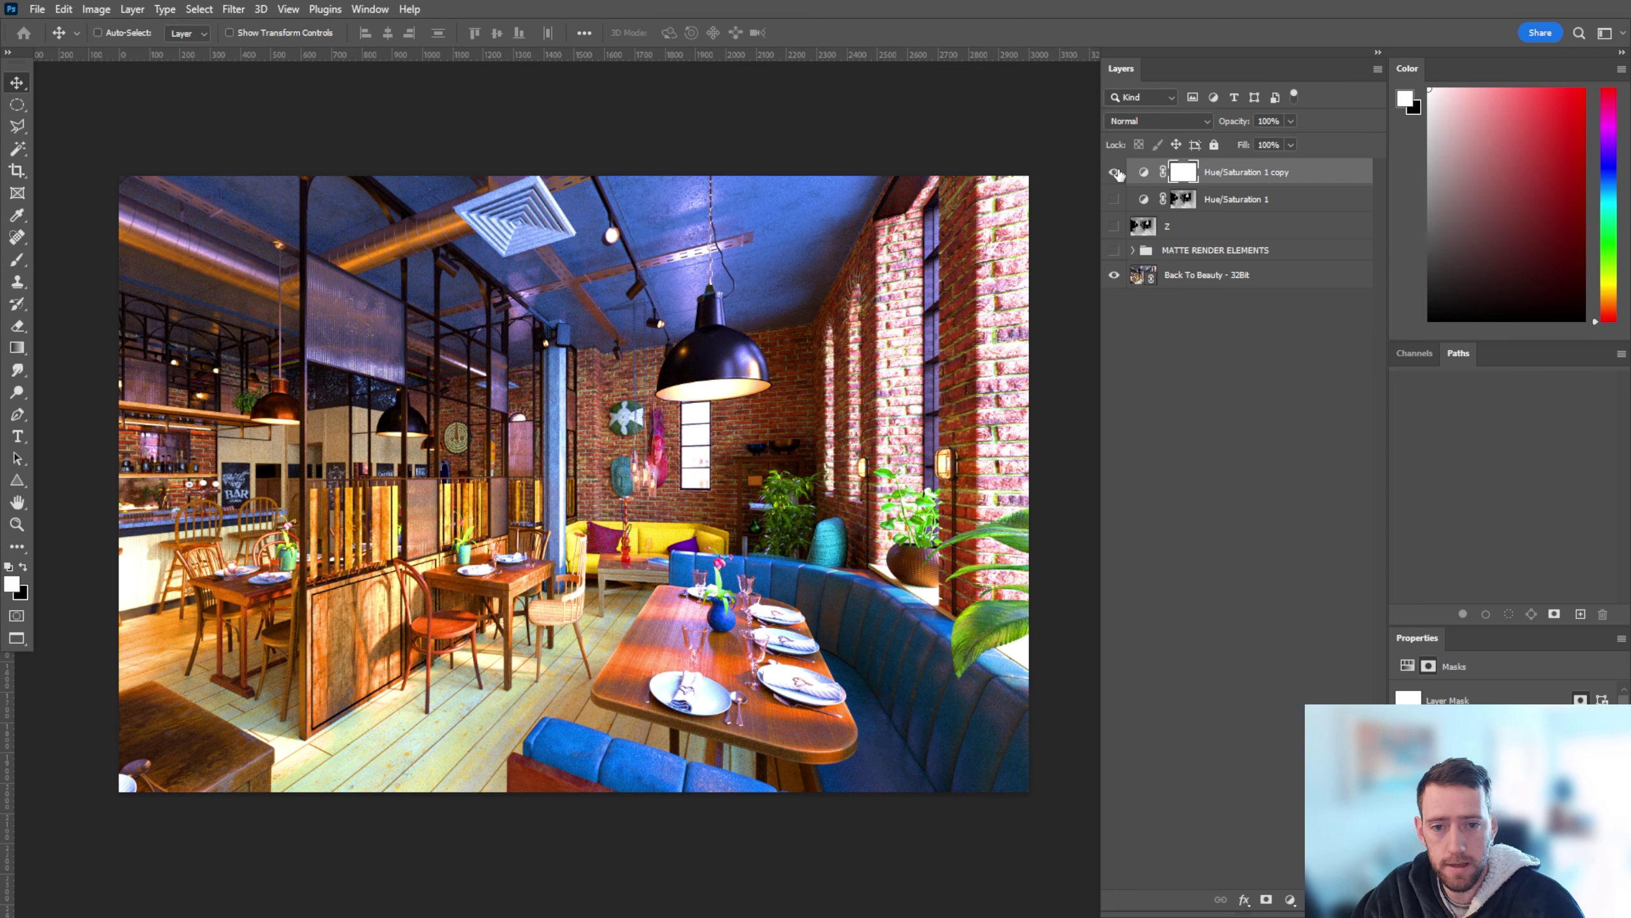
{"action": "left_click", "coordinate": [1115, 172]}
{"action": "left_click", "coordinate": [1115, 172]}
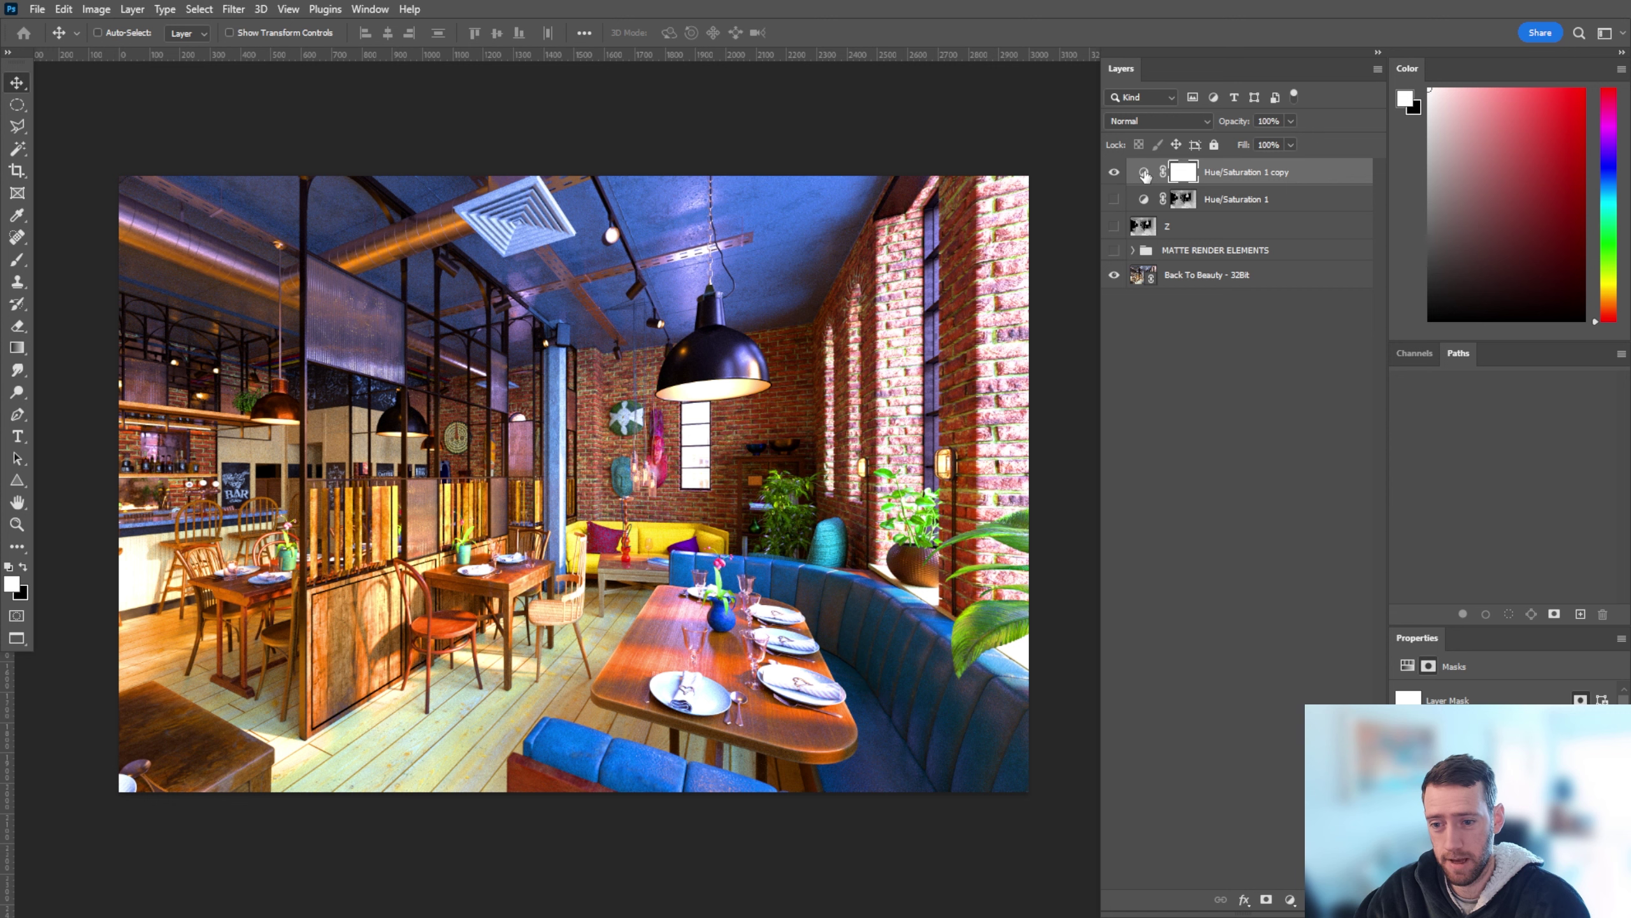
{"action": "left_click", "coordinate": [1115, 200]}
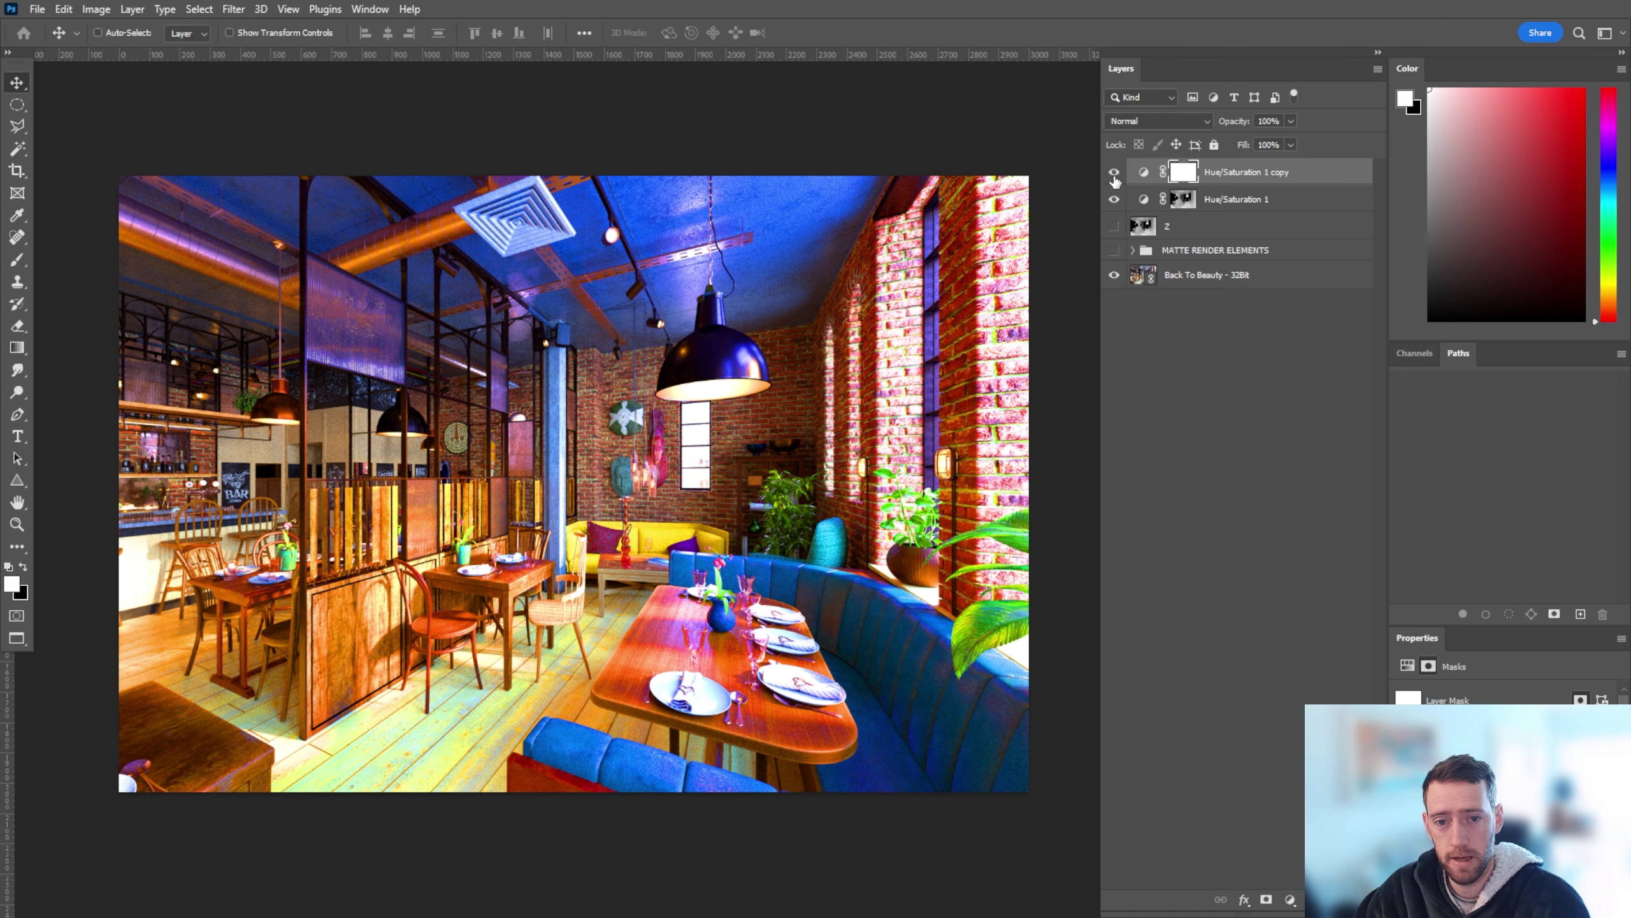
{"action": "left_click", "coordinate": [1115, 172]}
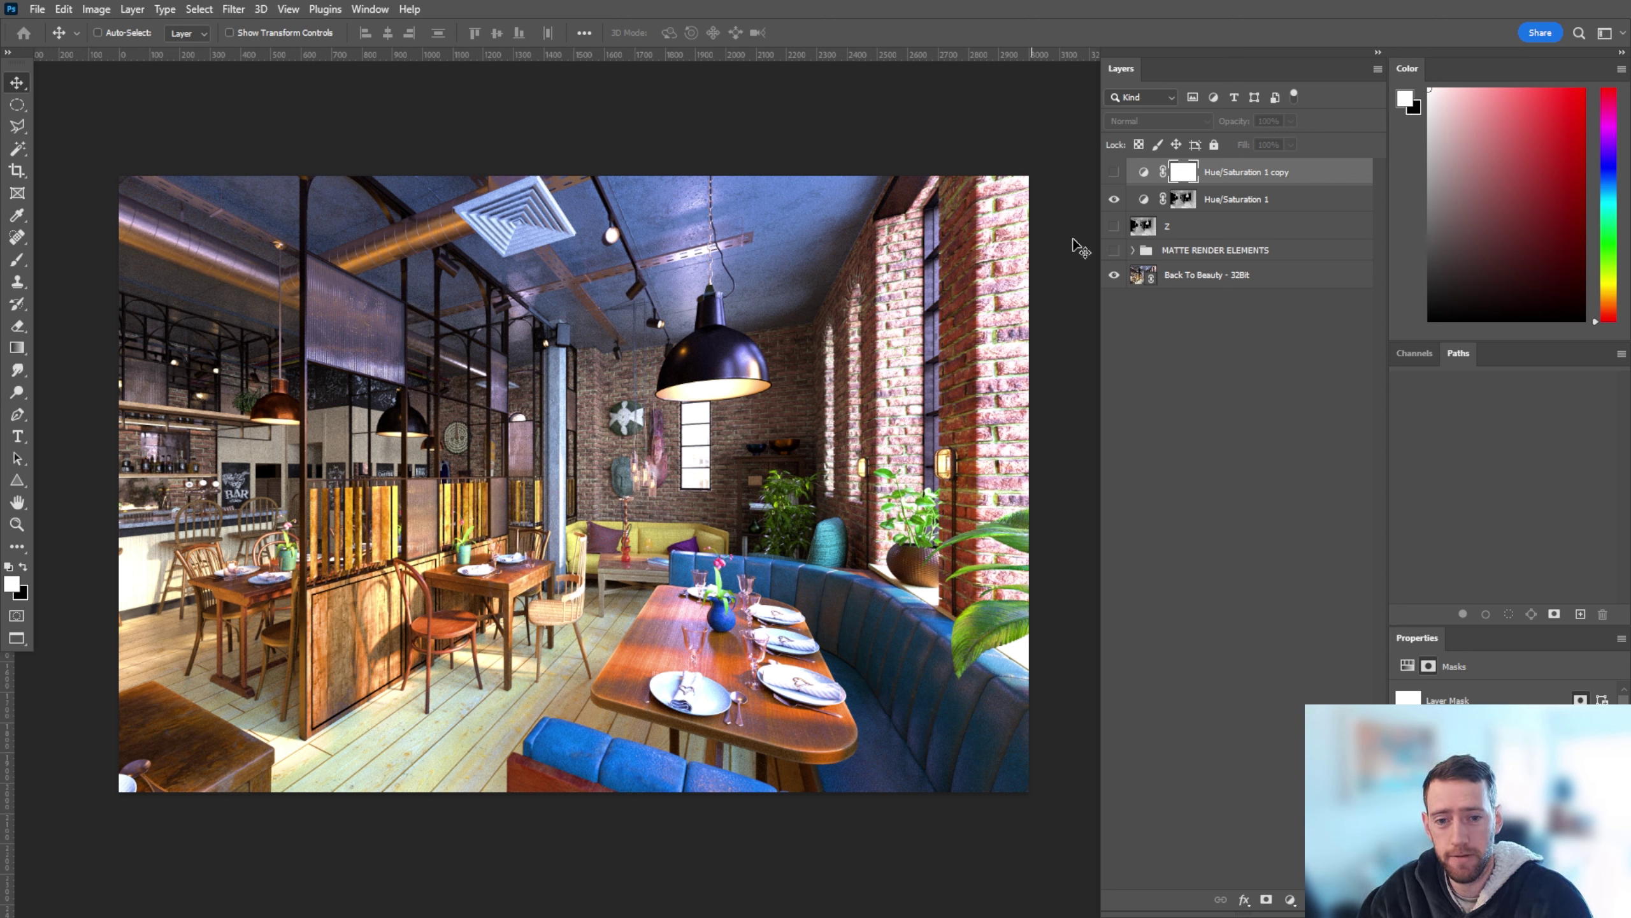
{"action": "left_click", "coordinate": [1191, 204], "text": "alt"}
{"action": "left_click", "coordinate": [1116, 212], "text": "alt"}
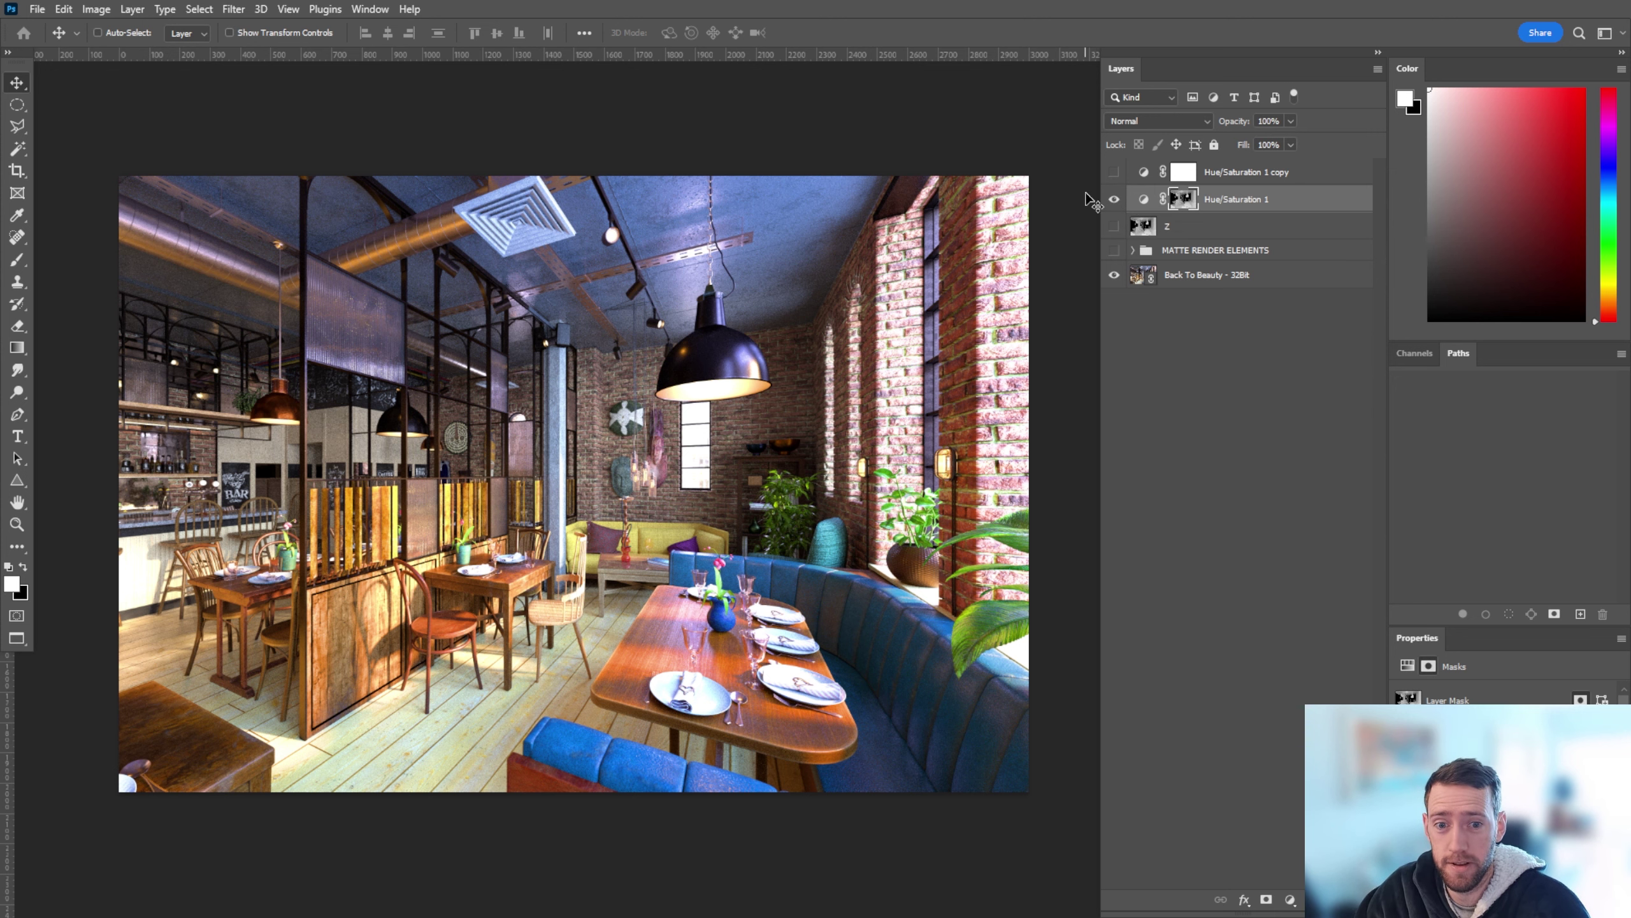
Step: Toggle Hue/Saturation 1 and its copy separately to compare their effect on near and far areas, and undo the duplication
{"action": "left_click", "coordinate": [1115, 202], "text": "alt"}
{"action": "left_click", "coordinate": [1115, 203], "text": "alt"}
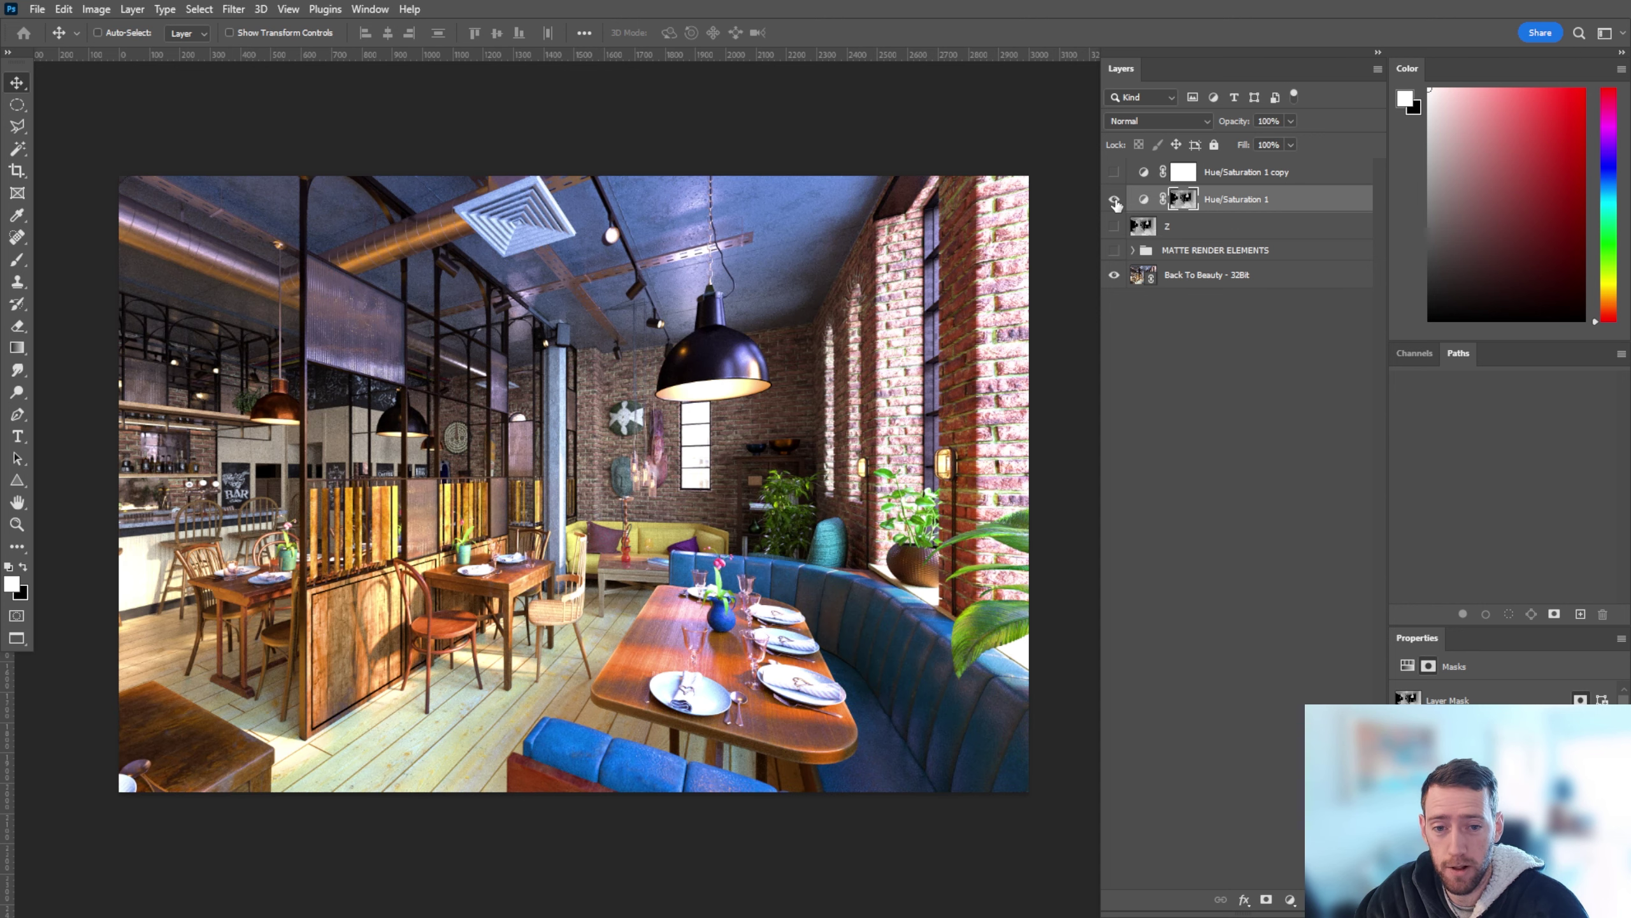
{"action": "left_click", "coordinate": [1115, 200]}
{"action": "left_click", "coordinate": [1115, 200]}
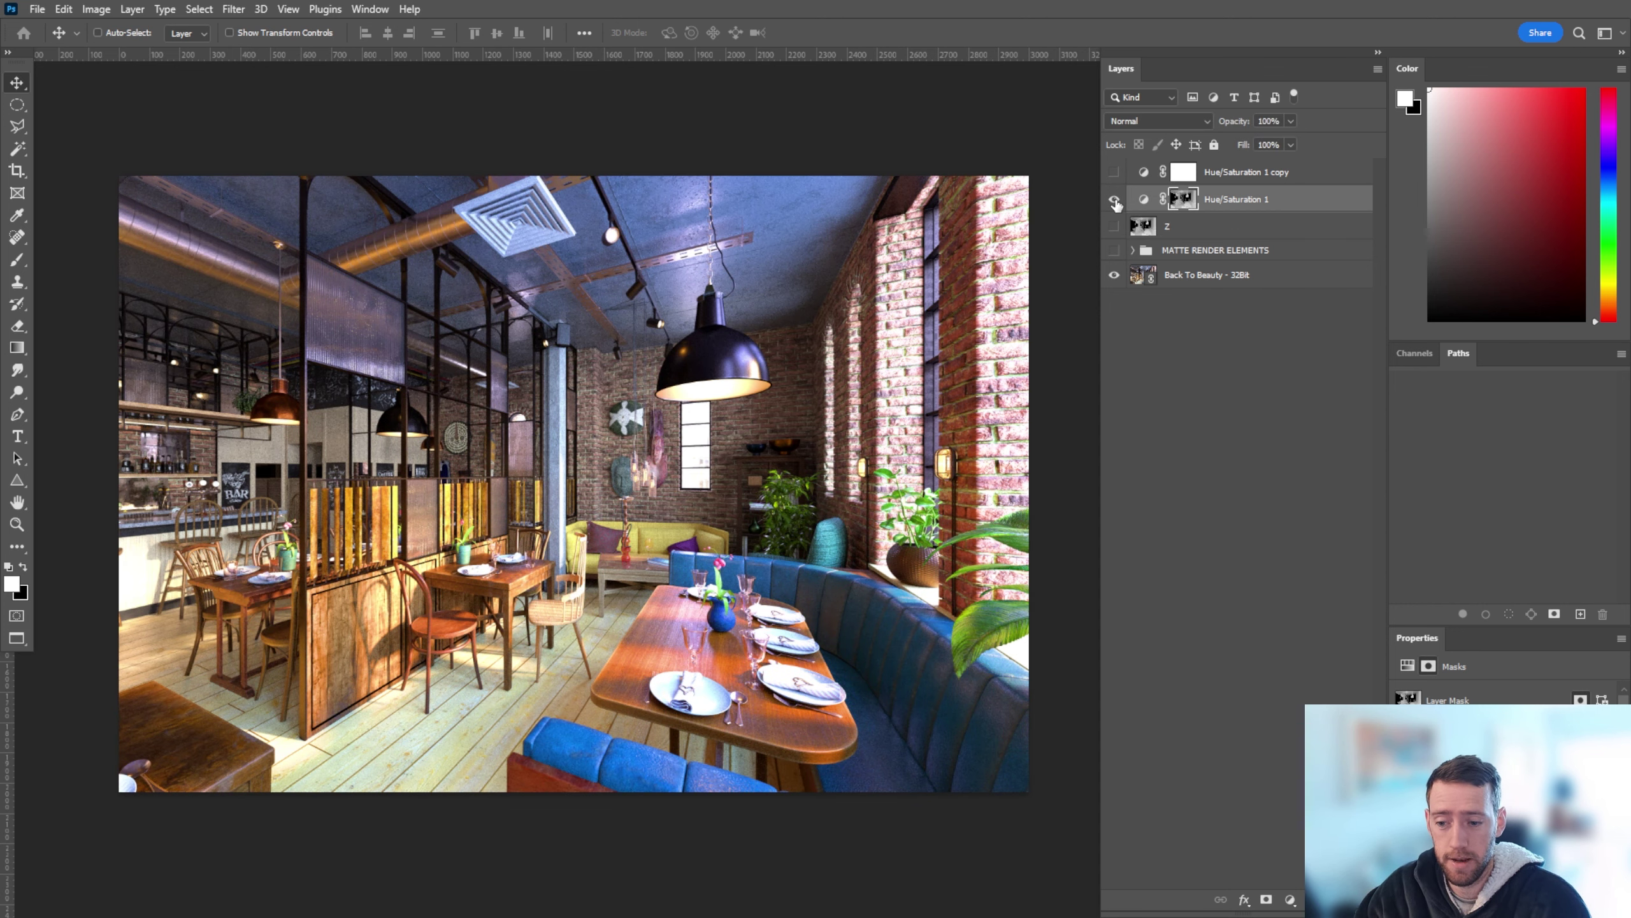
{"action": "left_click", "coordinate": [1115, 201]}
{"action": "left_click", "coordinate": [1114, 200]}
{"action": "left_click", "coordinate": [1115, 200]}
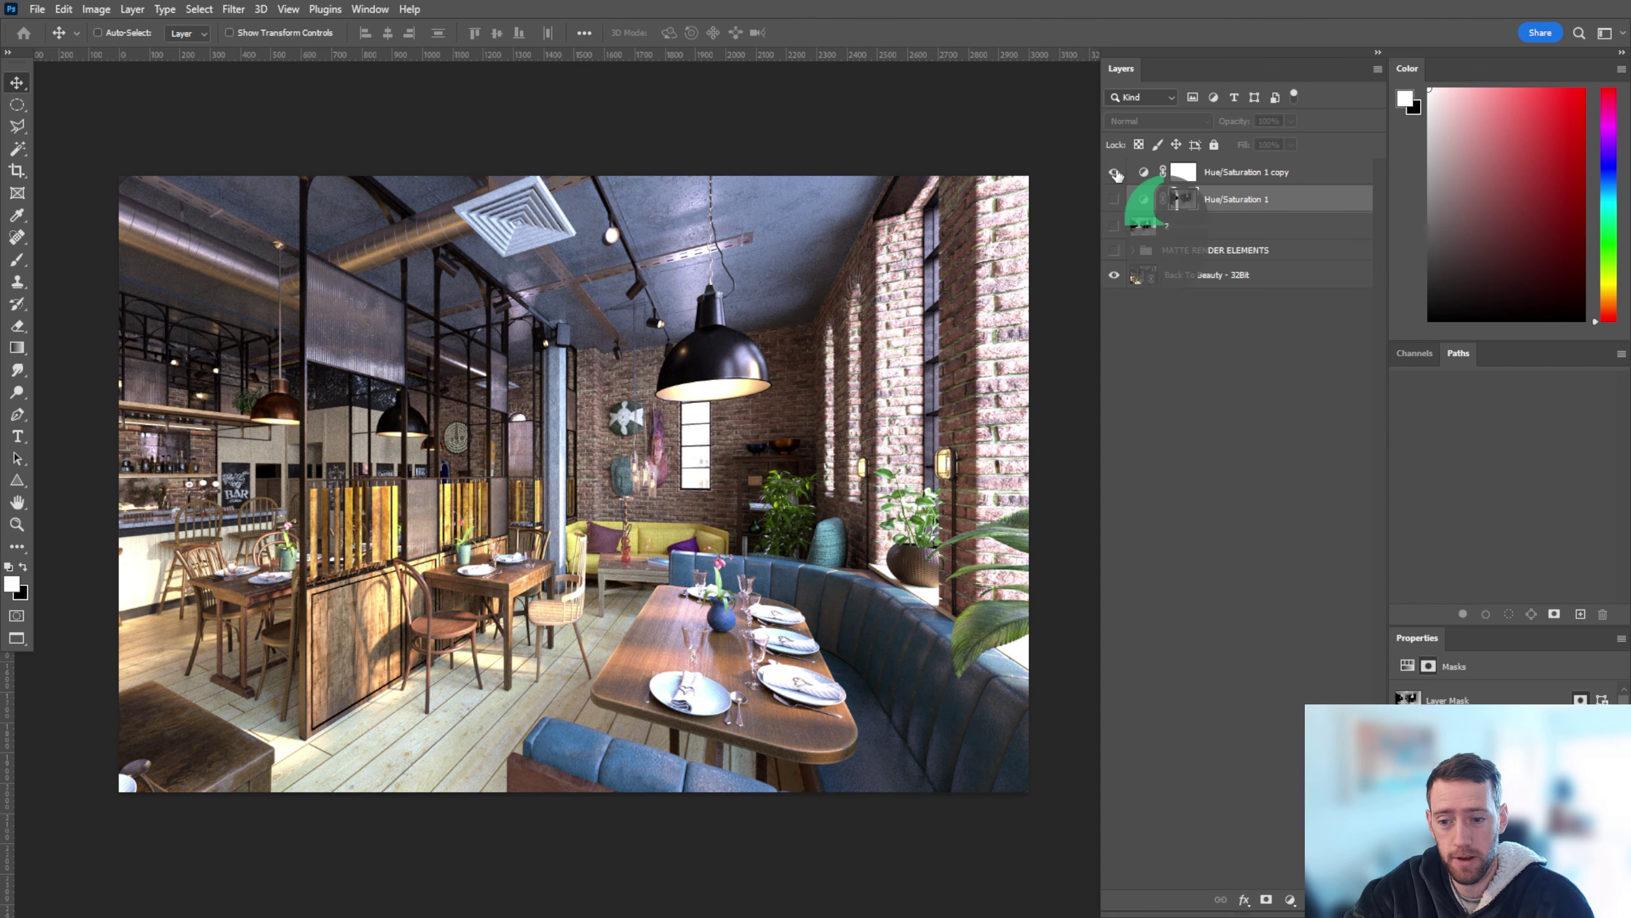
{"action": "left_click", "coordinate": [1114, 172]}
{"action": "left_click", "coordinate": [1115, 172]}
{"action": "left_click", "coordinate": [1115, 172]}
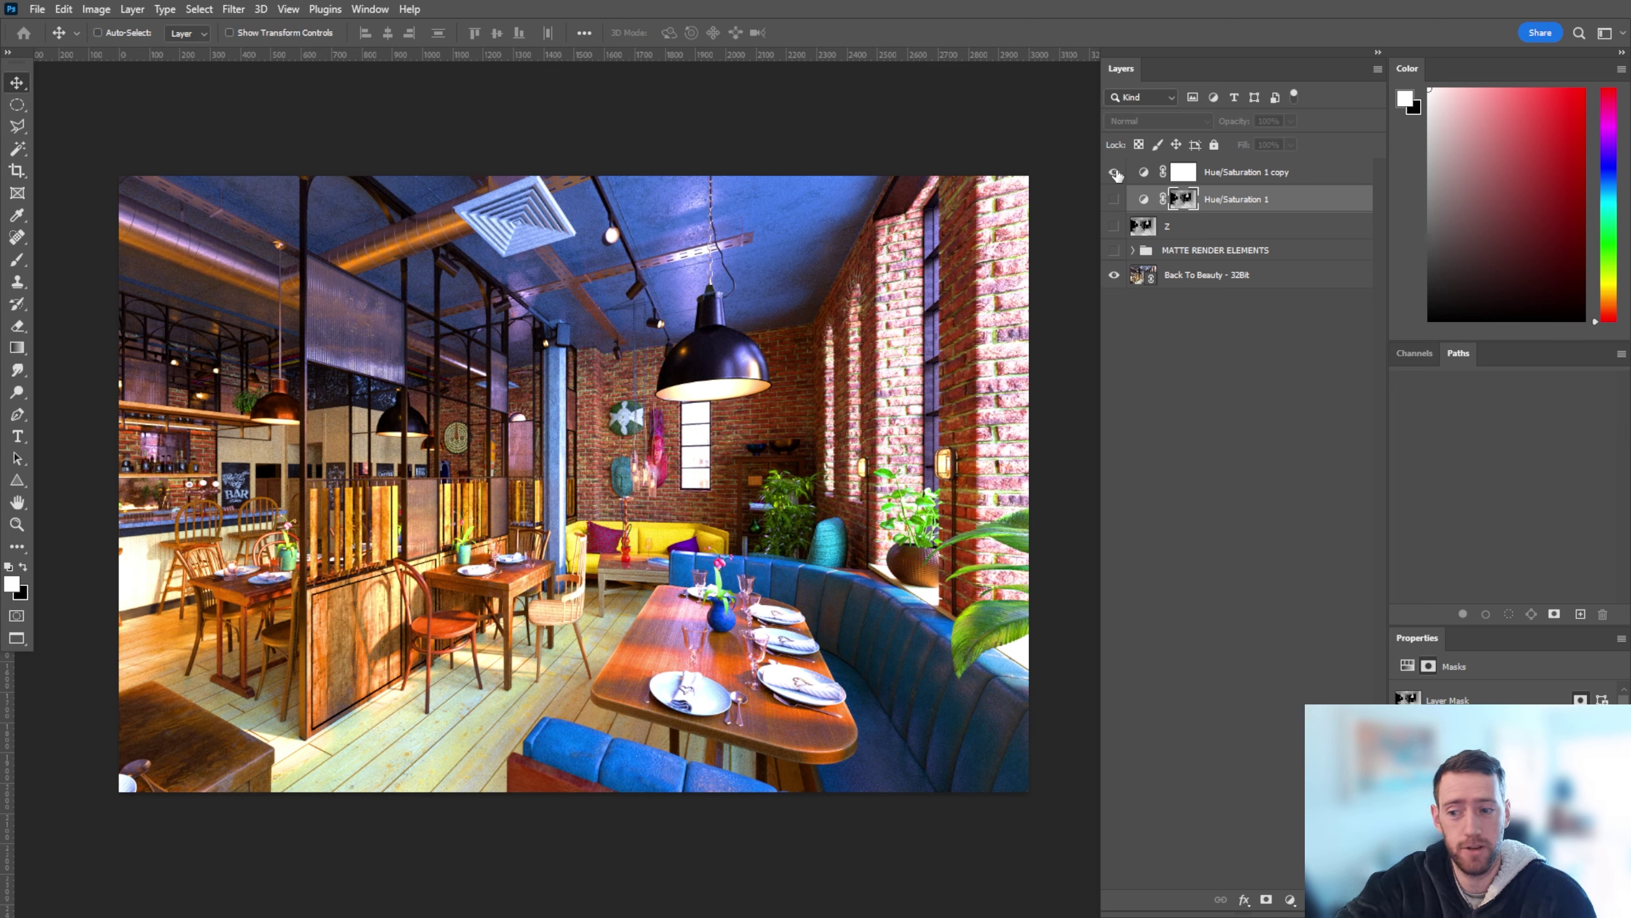
{"action": "left_click", "coordinate": [1116, 172]}
{"action": "left_click", "coordinate": [1114, 200]}
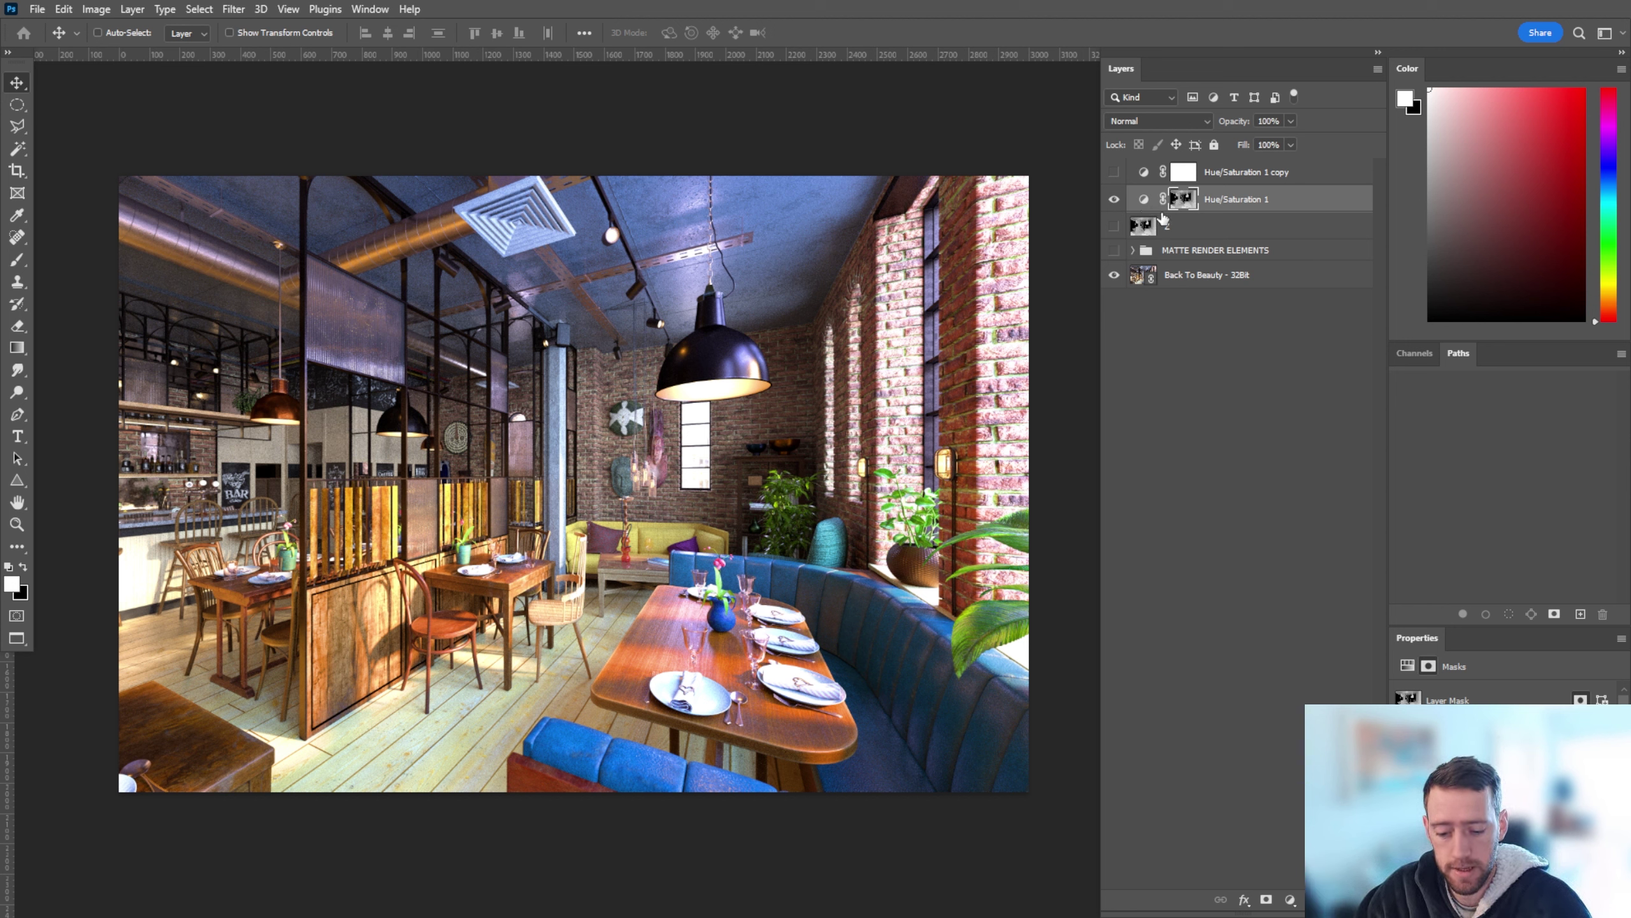
{"action": "key", "text": "ctrl+z"}
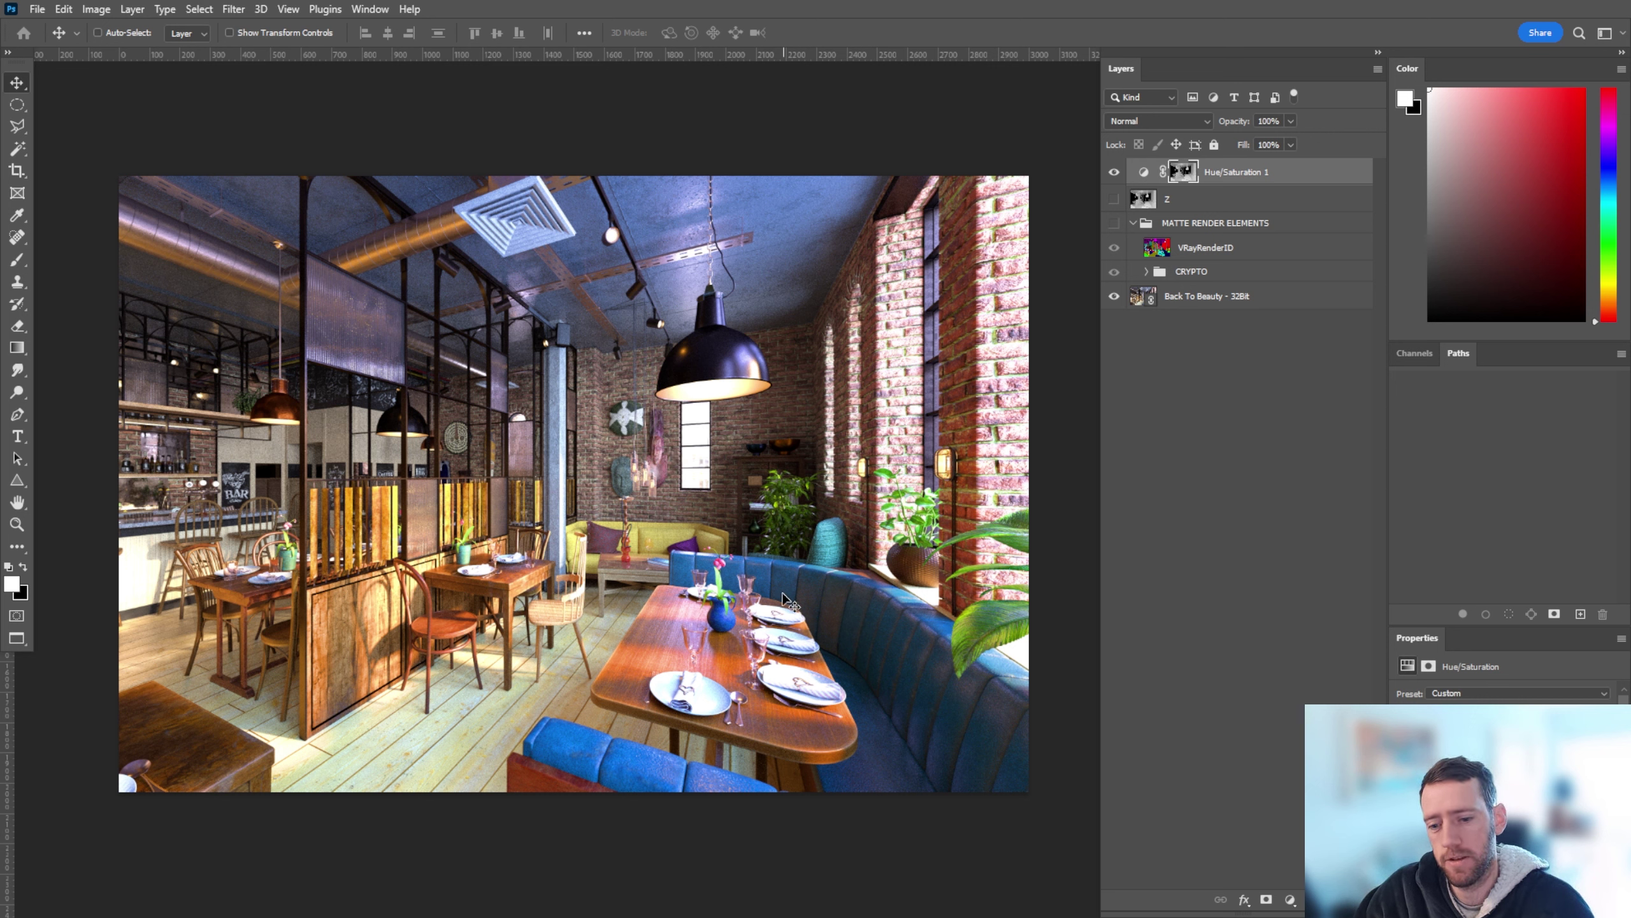
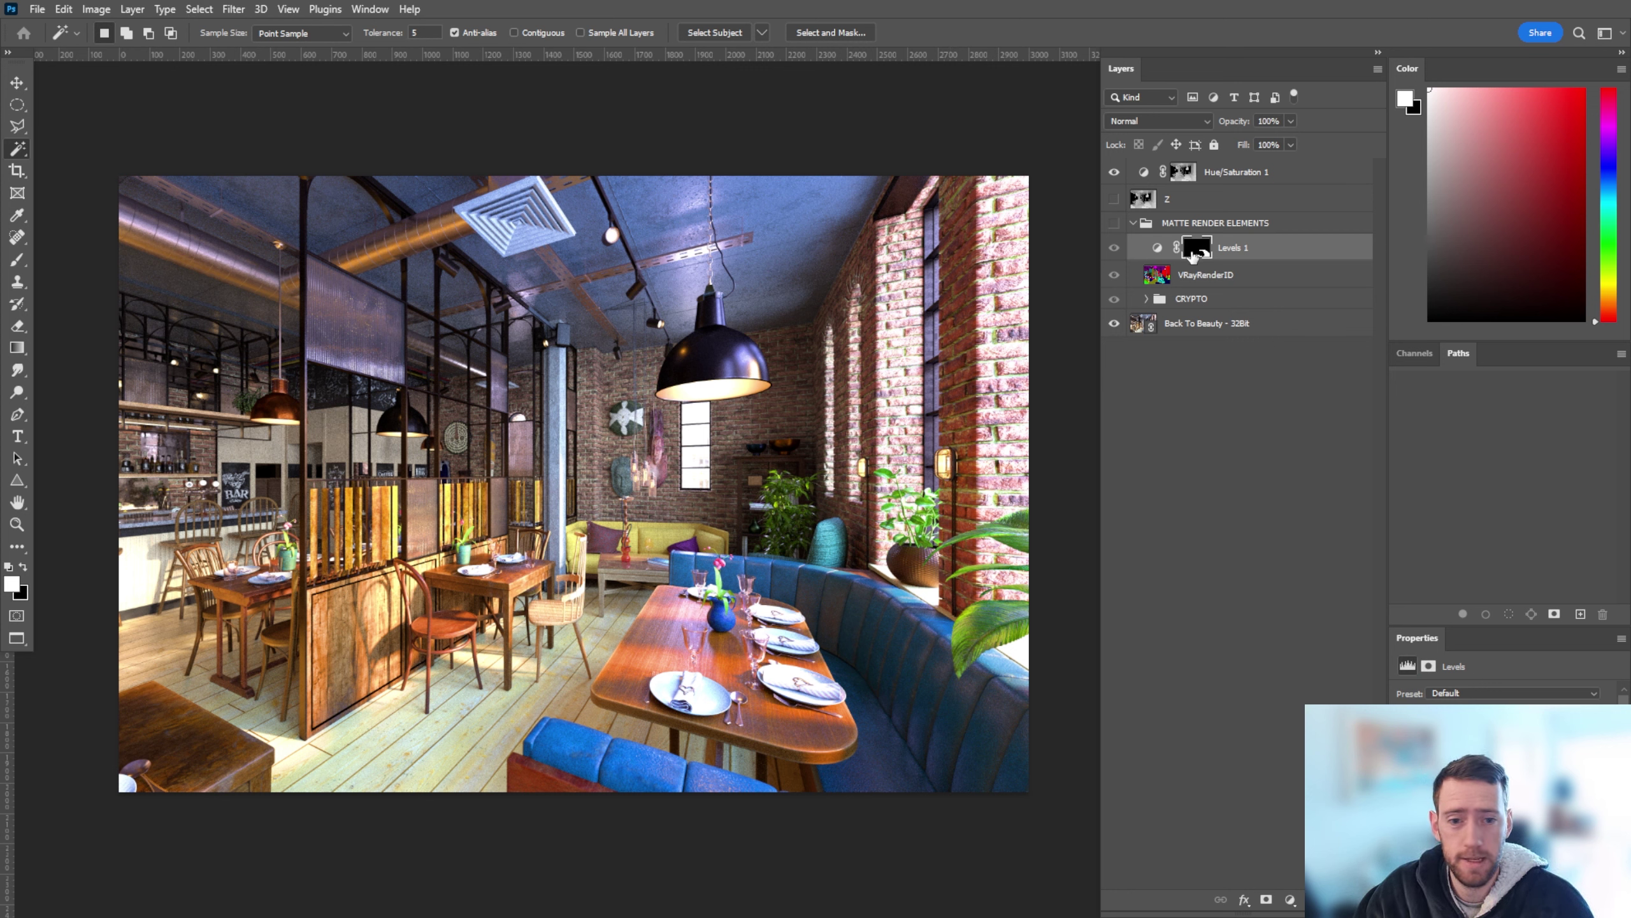
Step: Move the Levels 1 adjustment out of MATTE RENDER ELEMENTS to above Hue/Saturation 1 and toggle it to check its effect
{"action": "left_click_drag", "start_coordinate": [1193, 255], "coordinate": [1236, 162]}
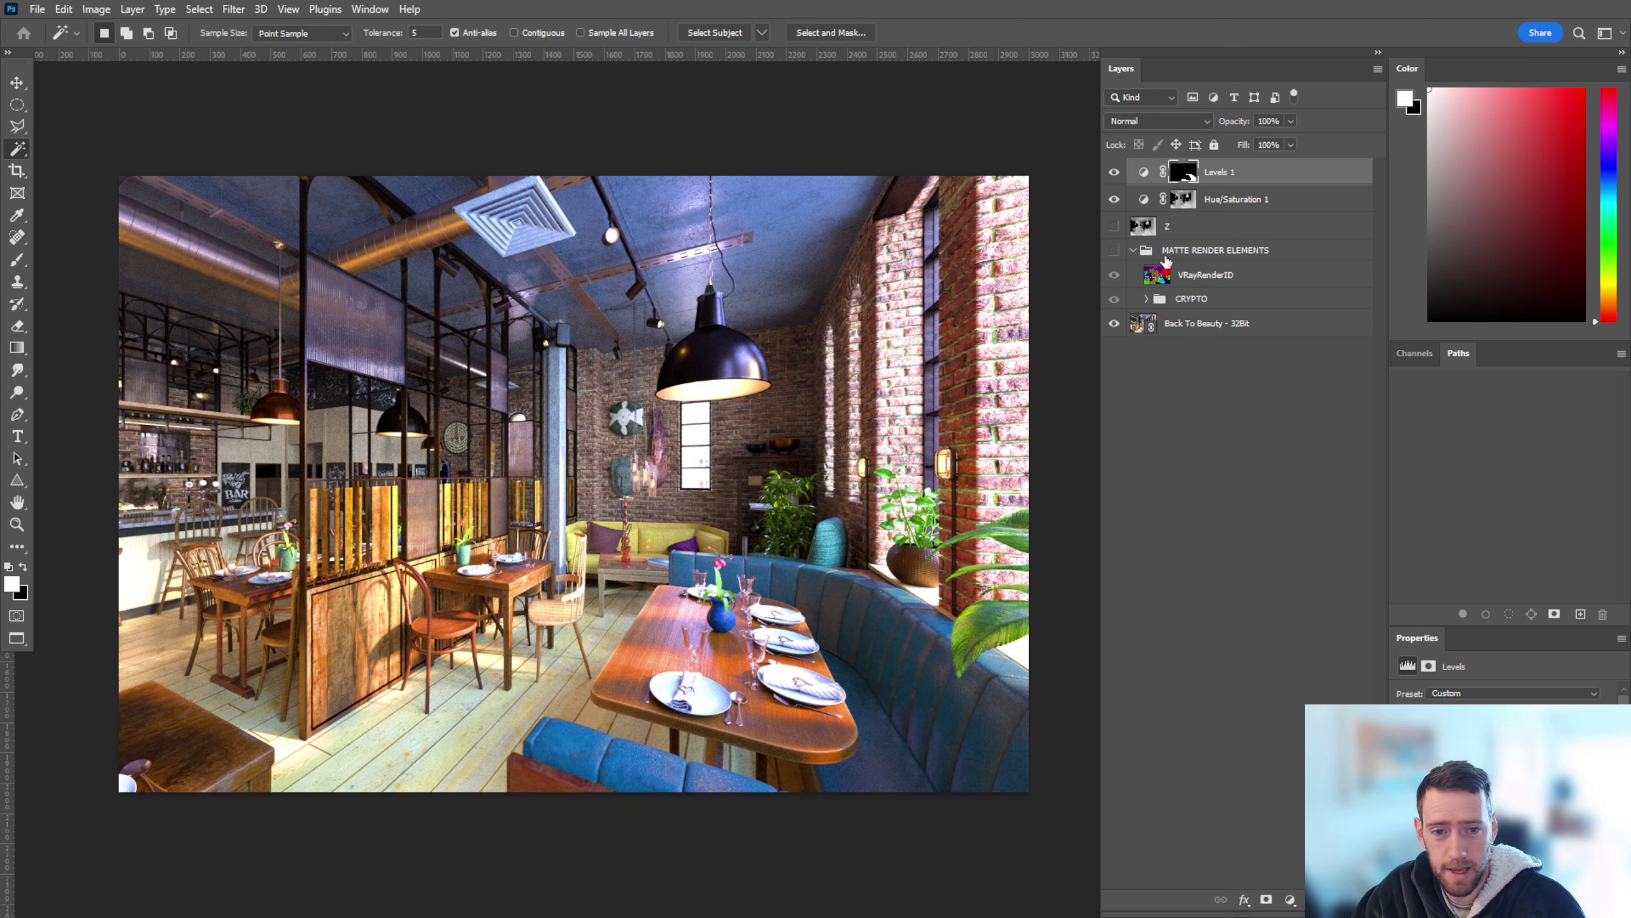
{"action": "left_click", "coordinate": [1115, 172]}
{"action": "left_click", "coordinate": [1115, 172]}
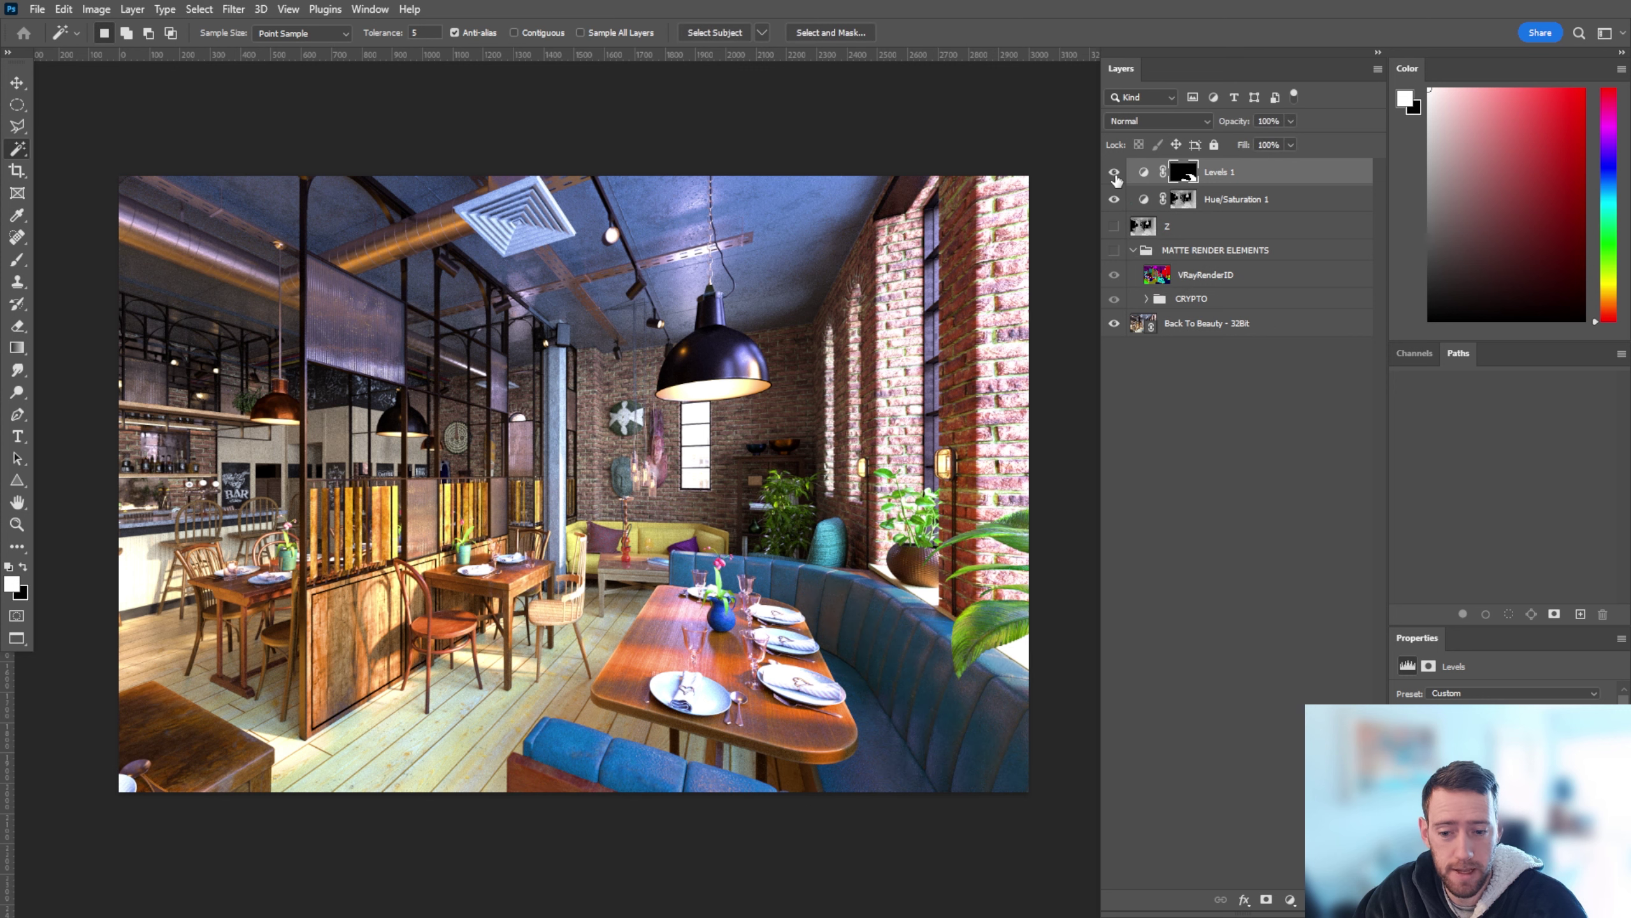
Step: View the Hue/Saturation 1 depth mask and the Levels 1 seating mask on their own, returning to the image each time
{"action": "left_click", "coordinate": [1185, 200], "text": "alt"}
{"action": "left_click", "coordinate": [1186, 200], "text": "alt"}
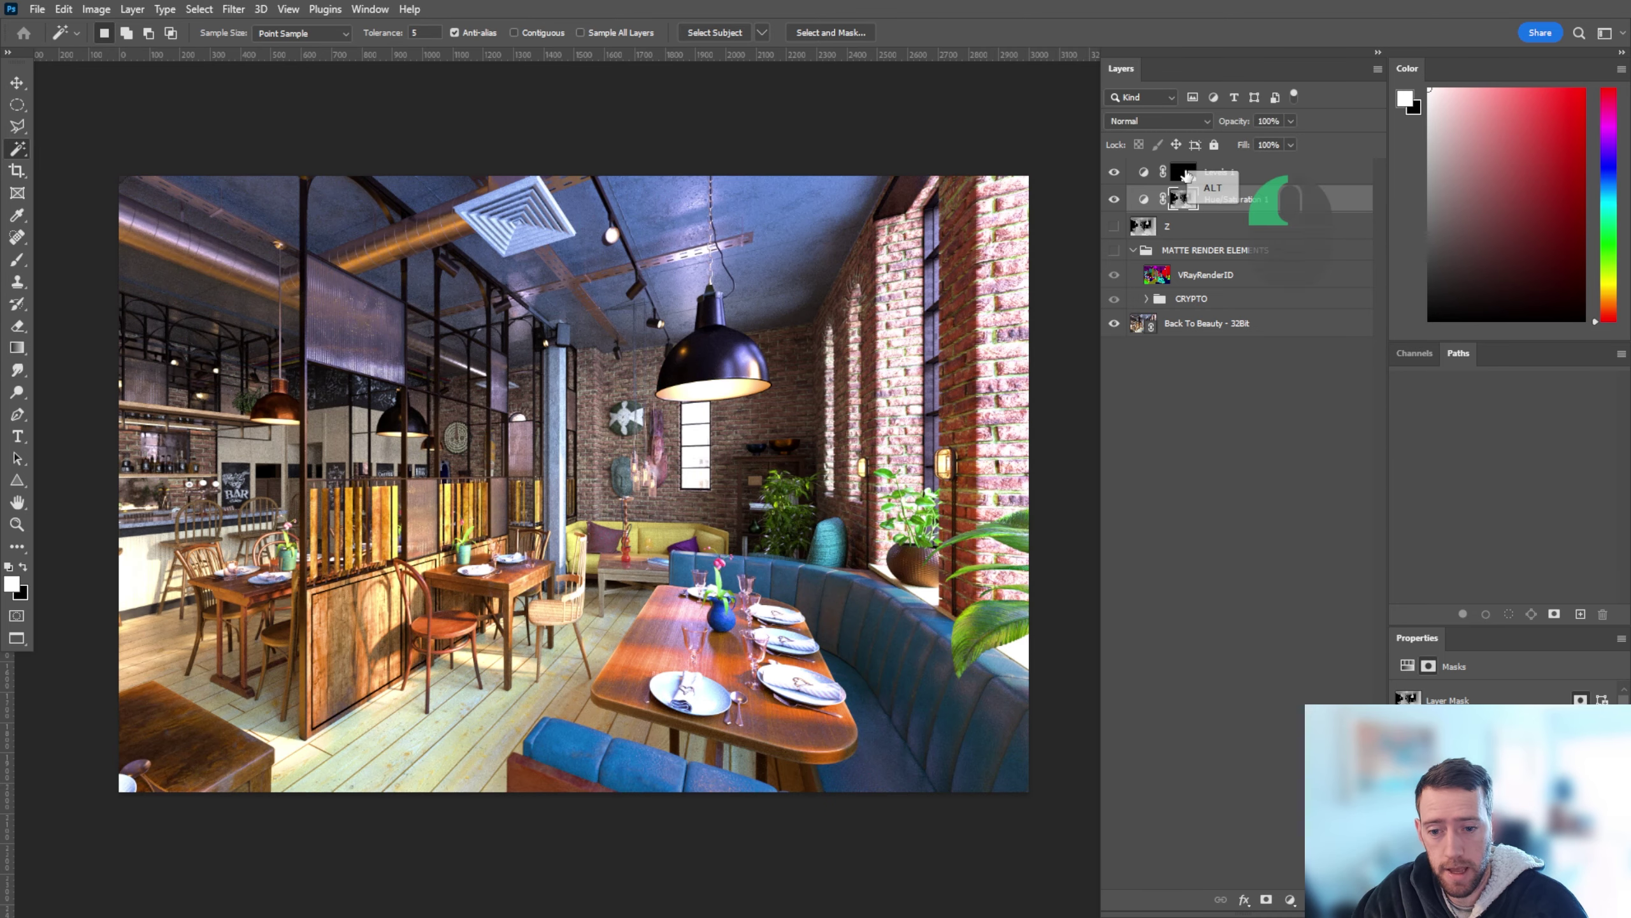
{"action": "left_click", "coordinate": [1184, 172], "text": "alt"}
{"action": "left_click", "coordinate": [1185, 173], "text": "alt"}
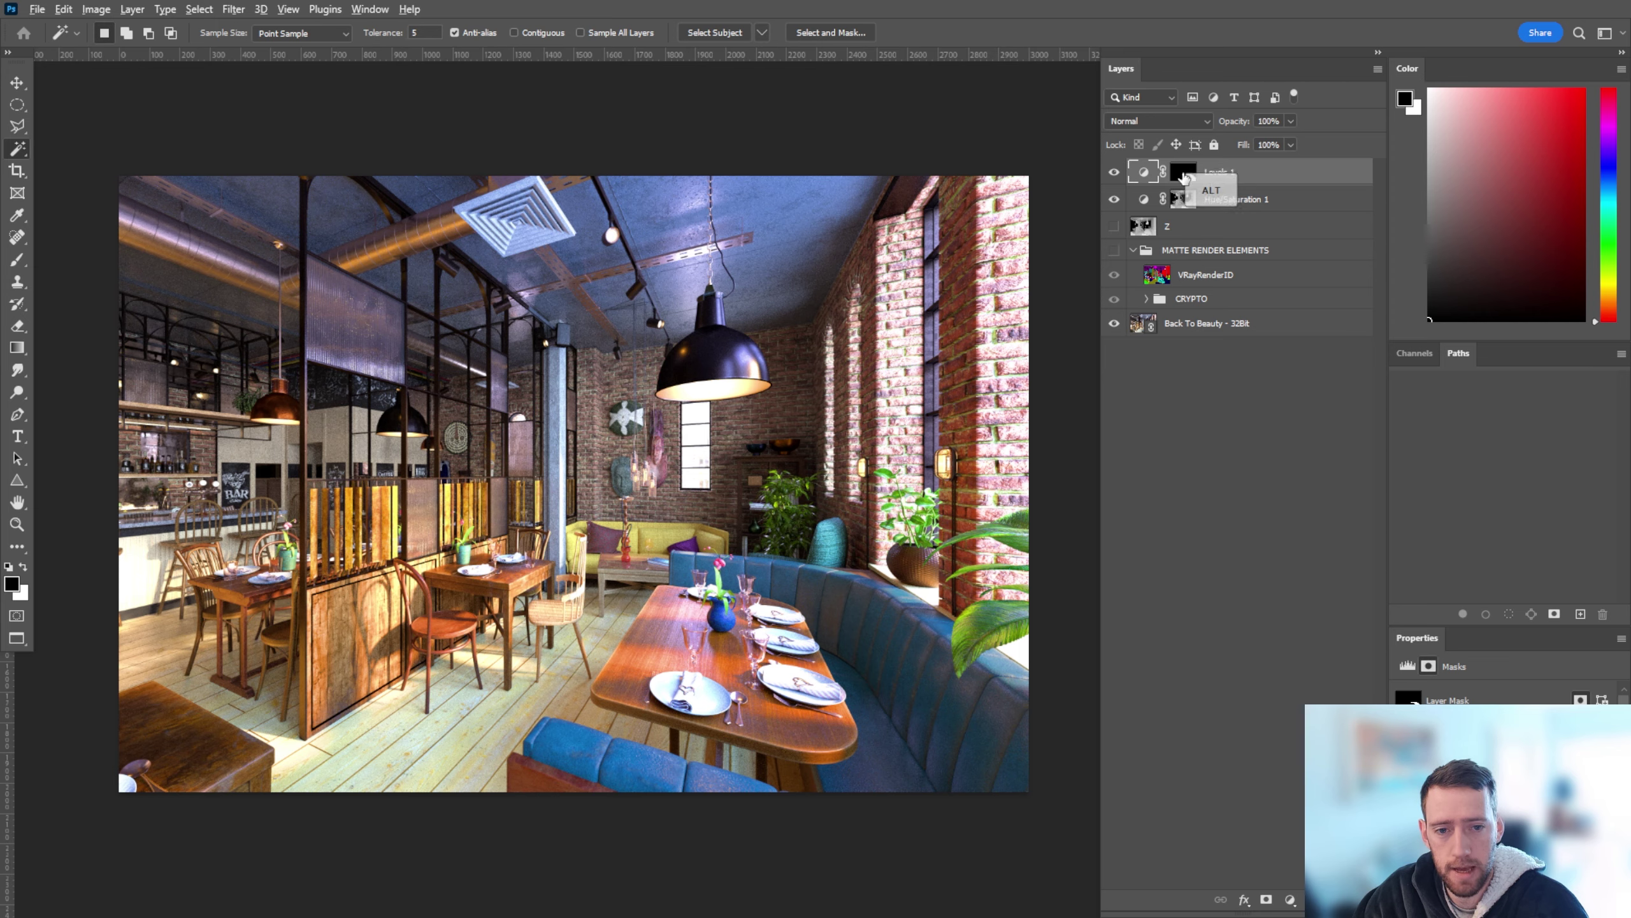
{"action": "left_click", "coordinate": [1184, 174], "text": "alt"}
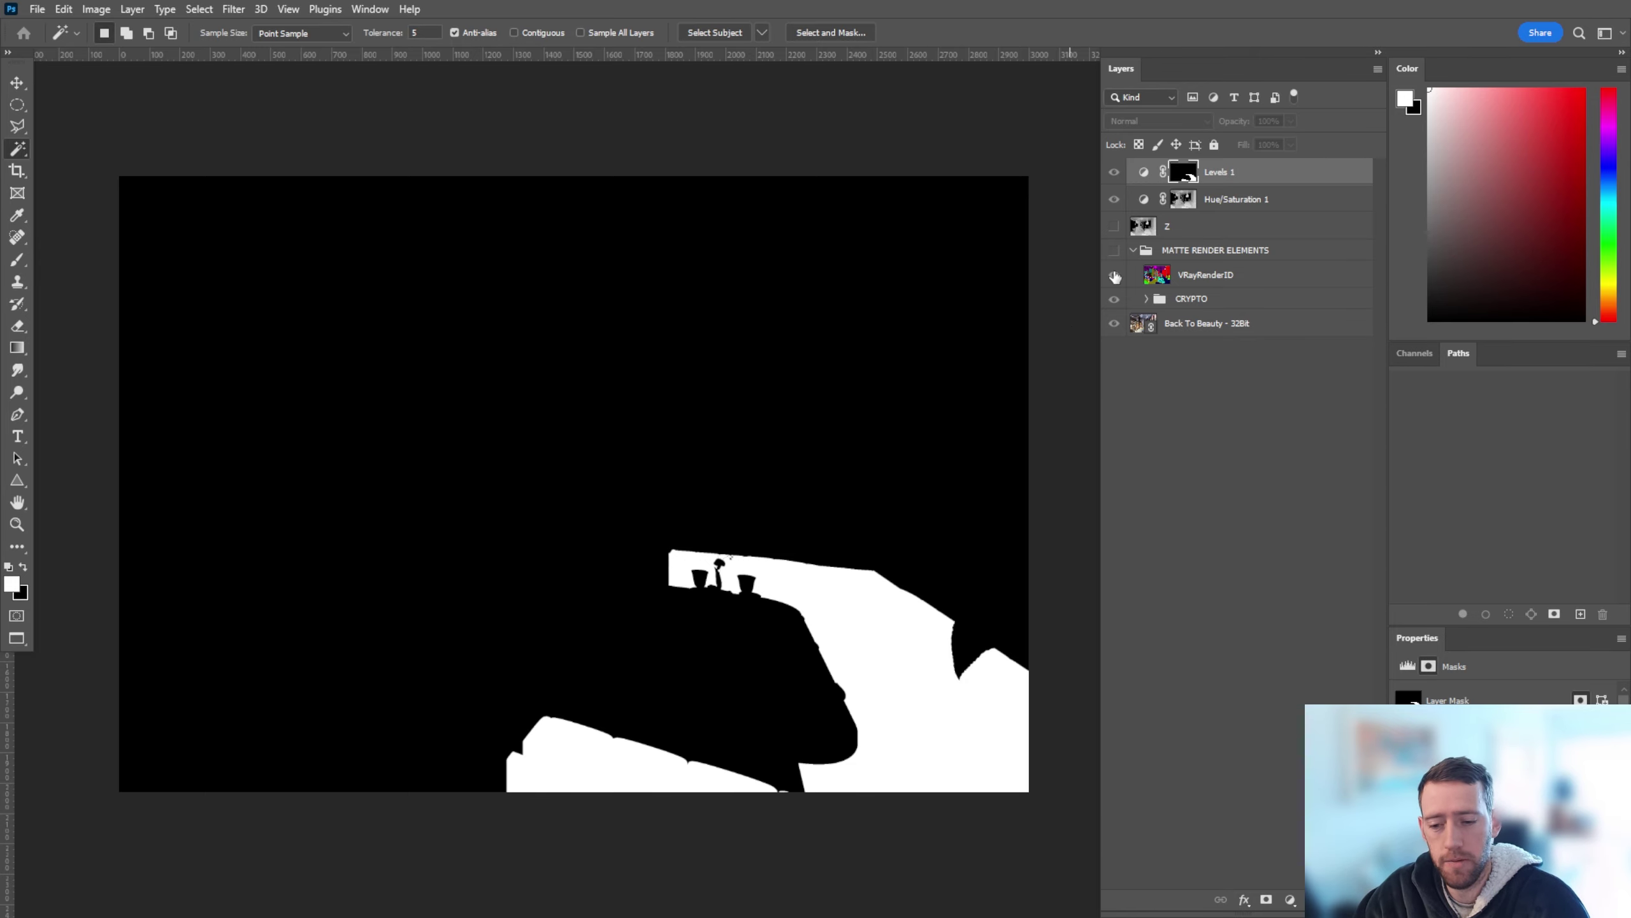
{"action": "left_click", "coordinate": [1185, 173], "text": "alt"}
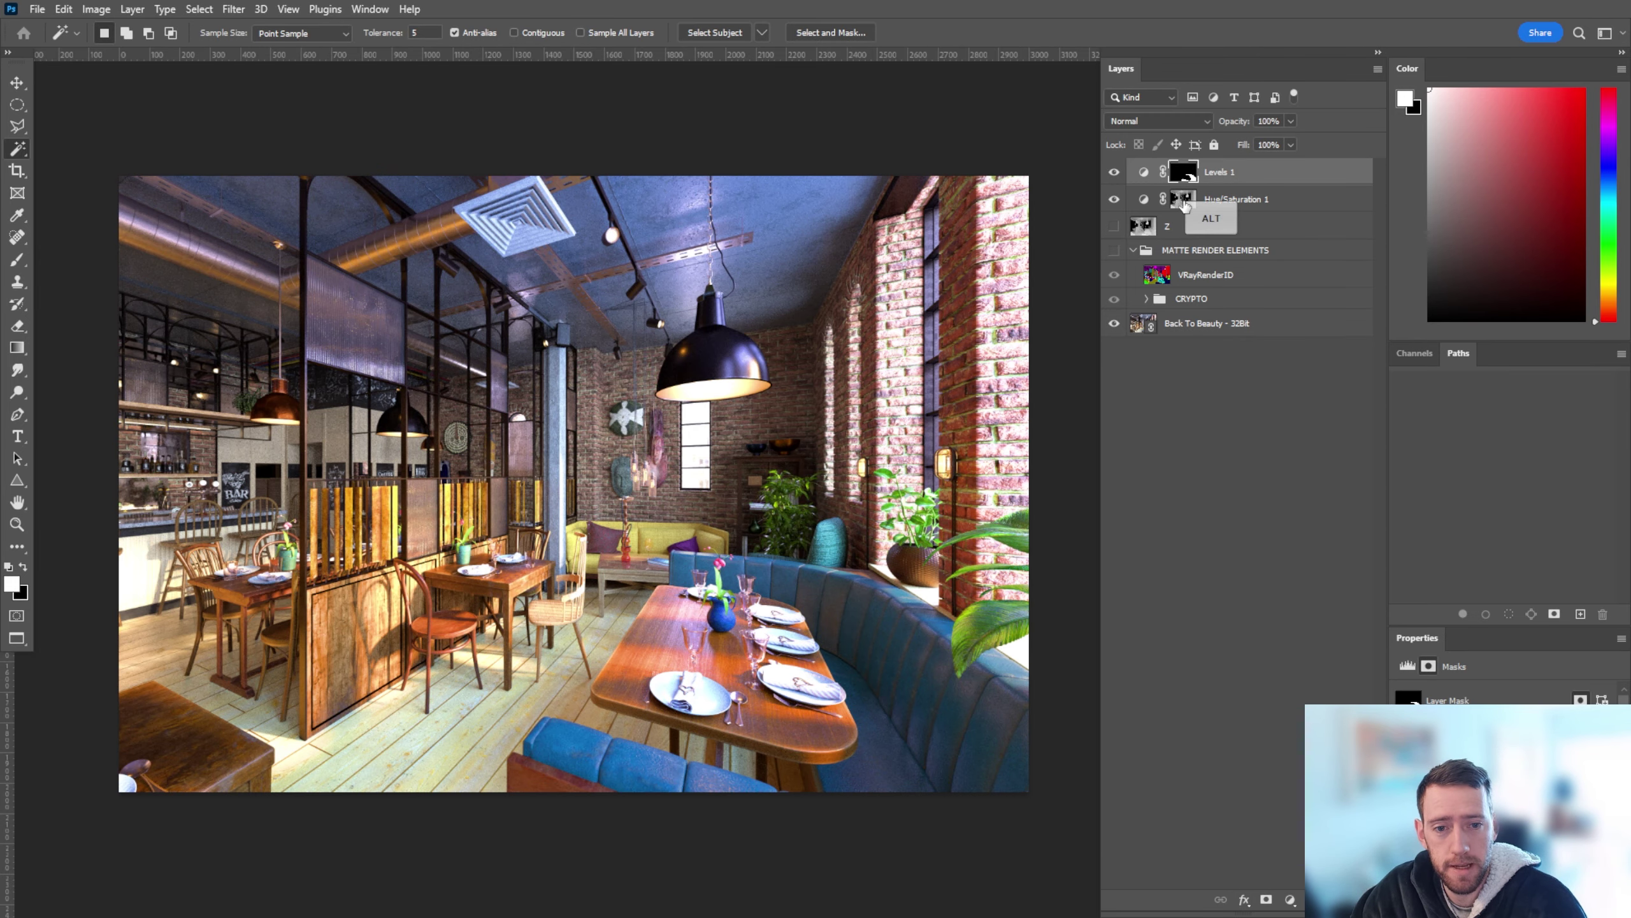
Step: Copy the Hue/Saturation 1 depth mask and paste it in place into the Levels 1 mask, returning to the image view
{"action": "left_click", "coordinate": [1184, 200], "text": "alt"}
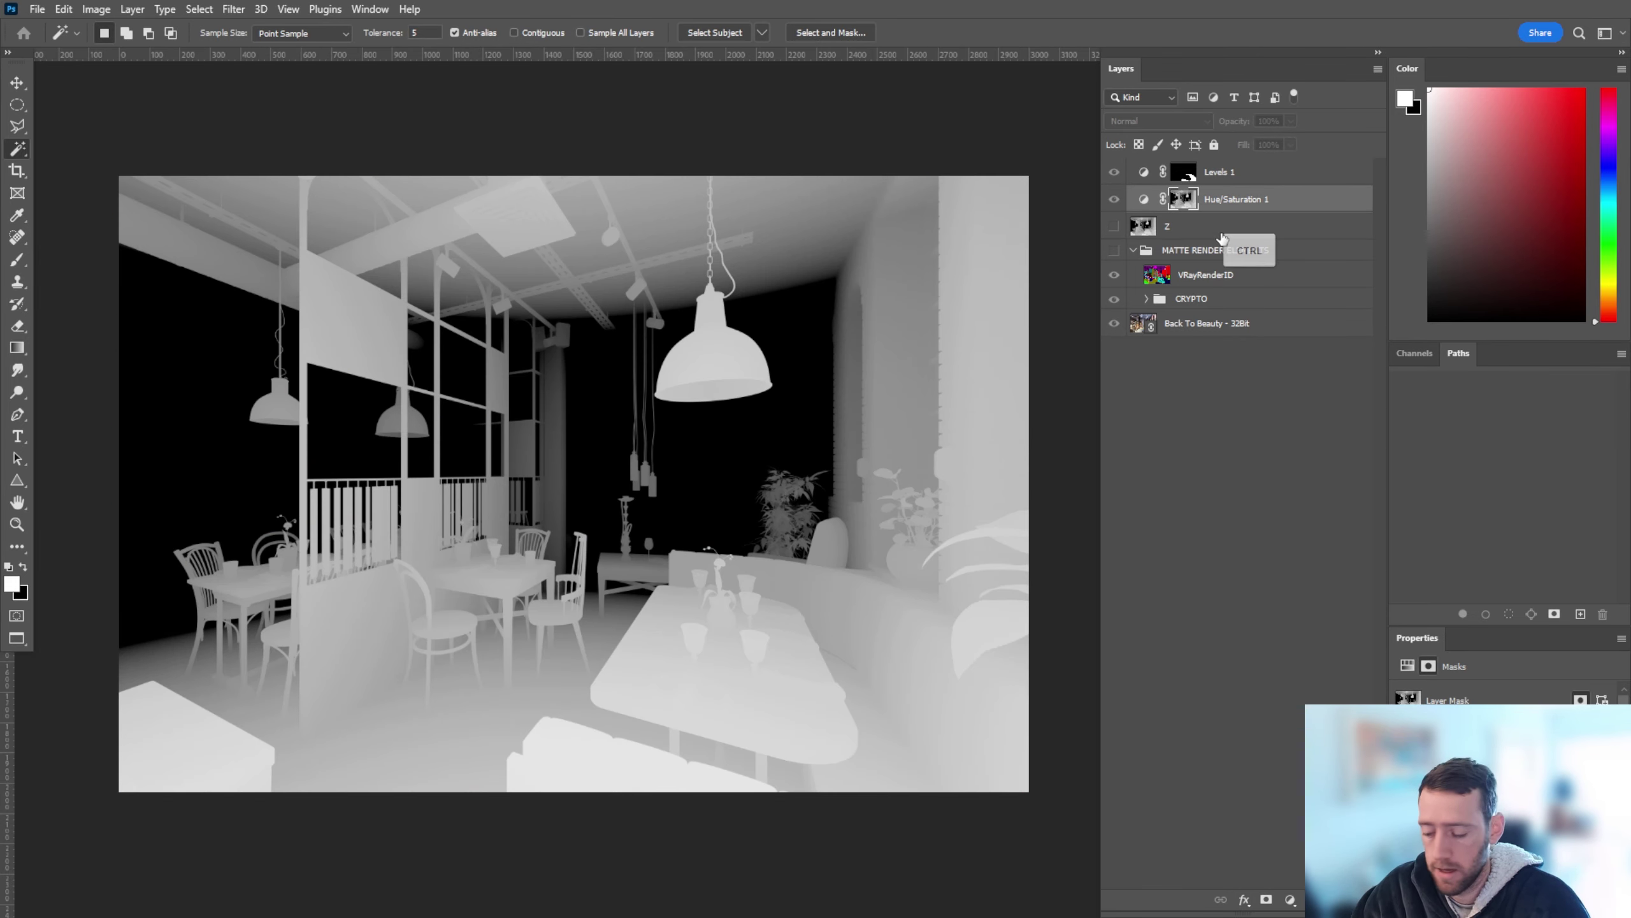
{"action": "key", "text": "ctrl+a"}
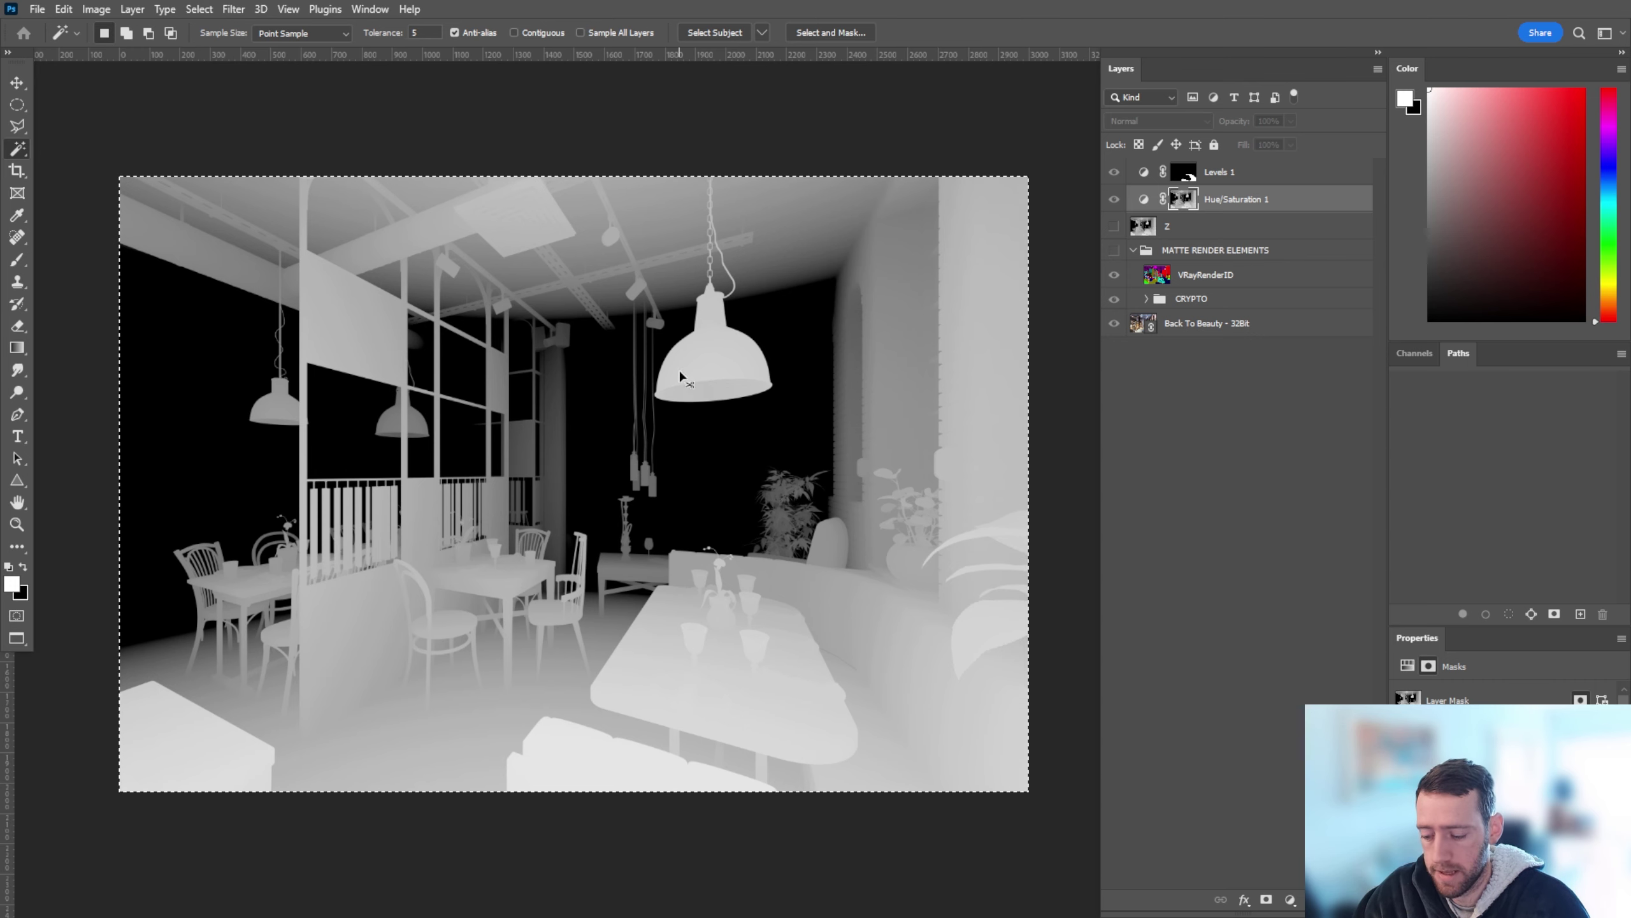
{"action": "key", "text": "ctrl+c"}
{"action": "left_click", "coordinate": [1184, 172]}
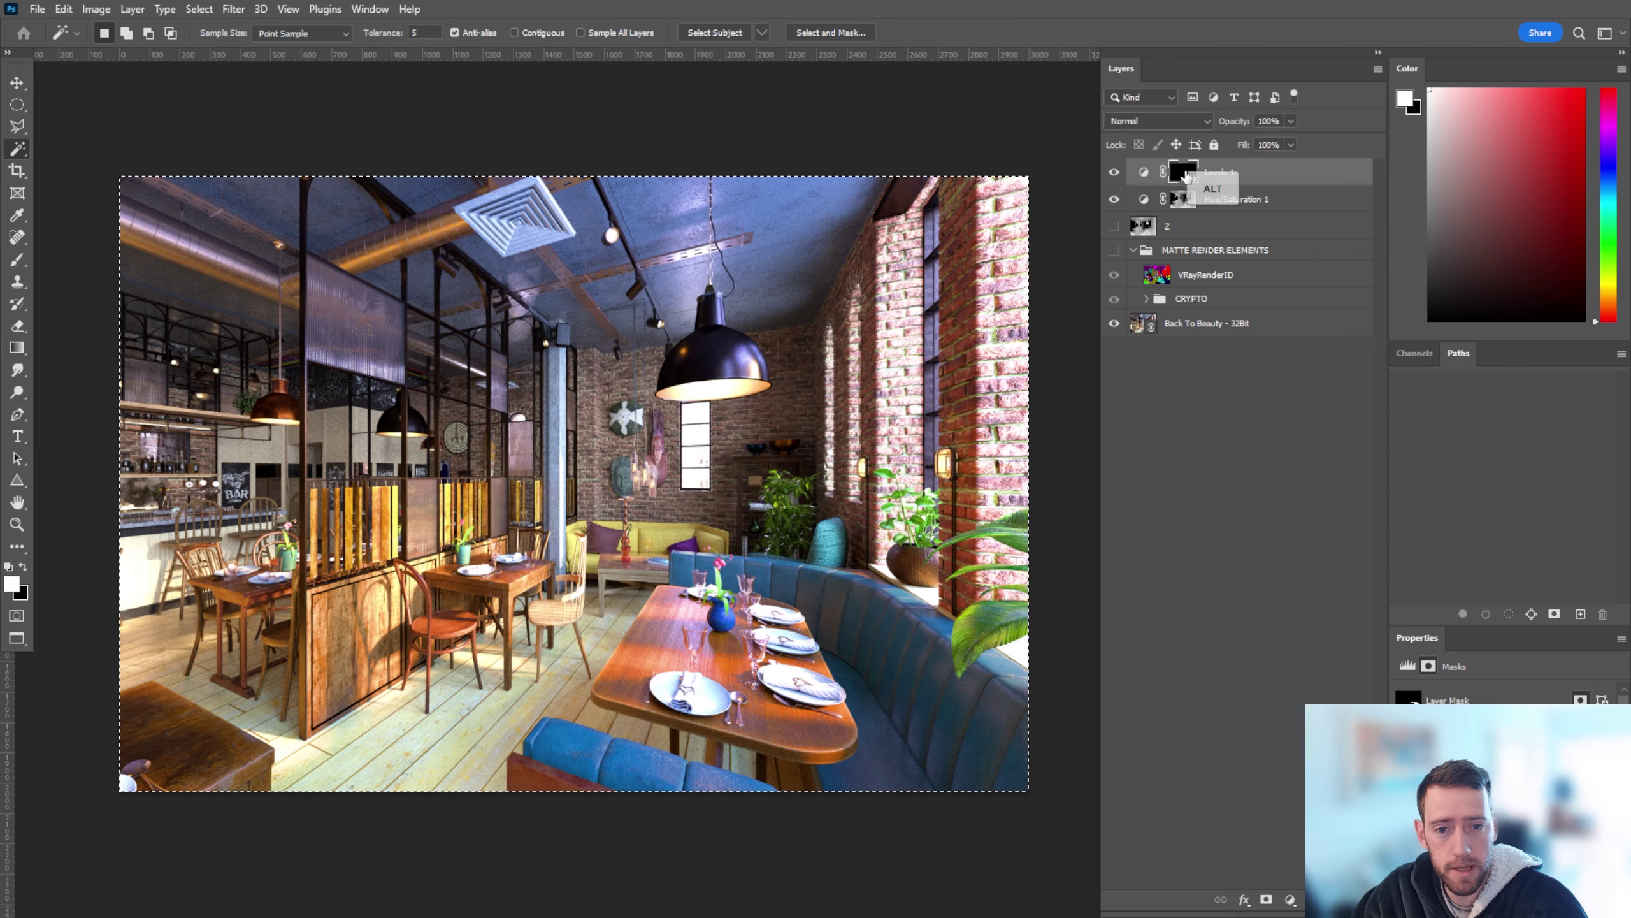
{"action": "left_click", "coordinate": [1184, 174], "text": "alt"}
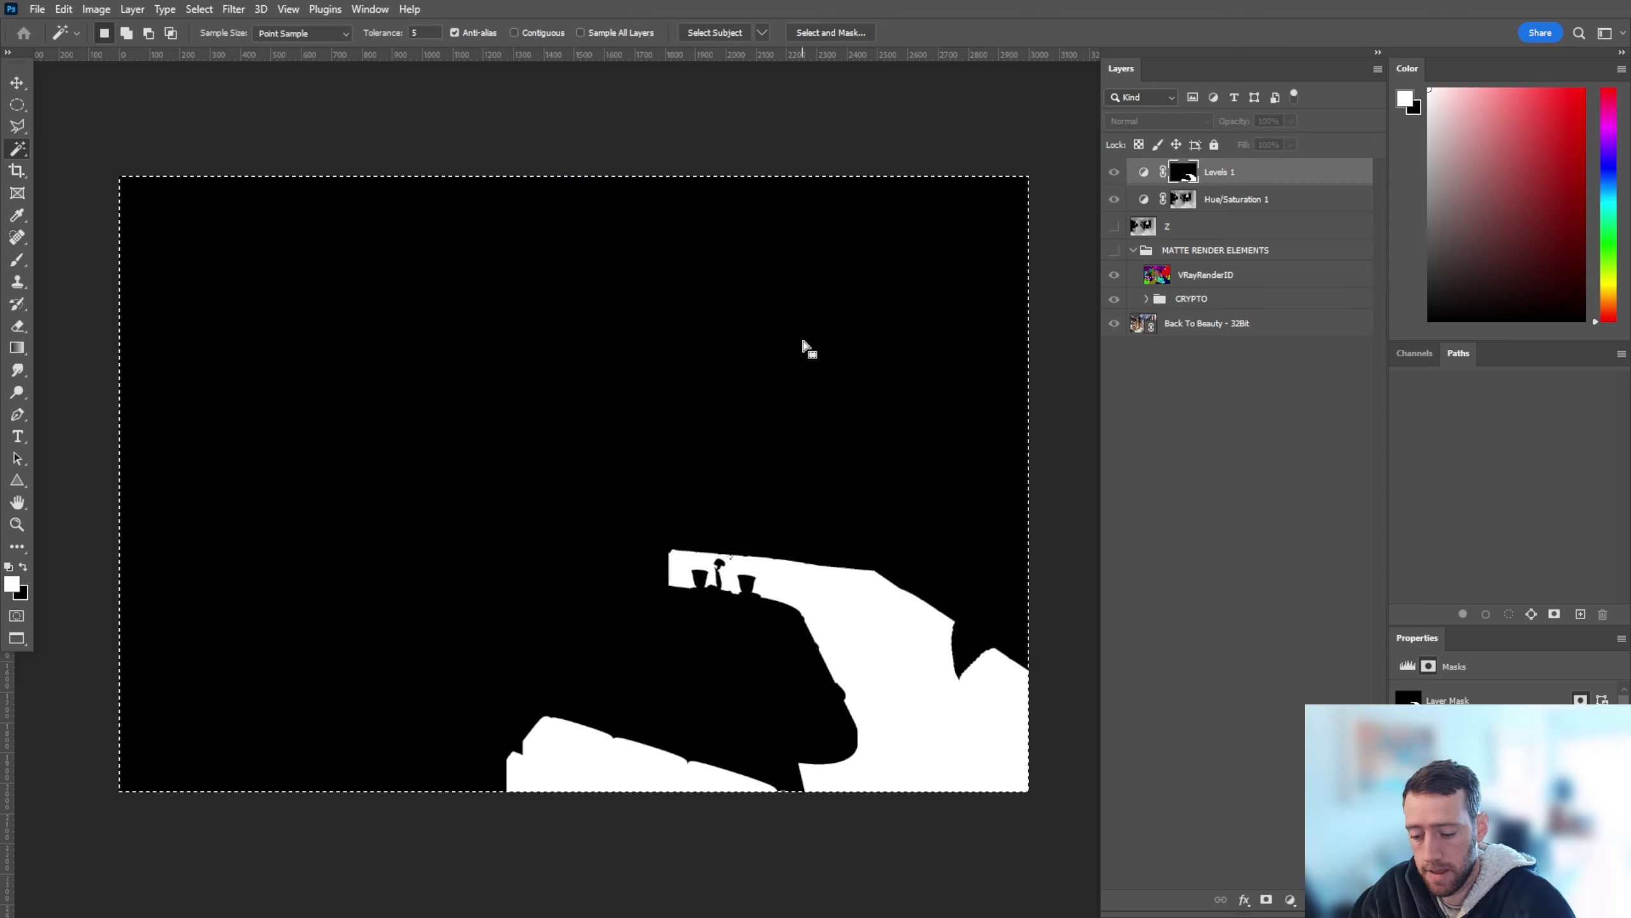
{"action": "key", "text": "ctrl+shift+v"}
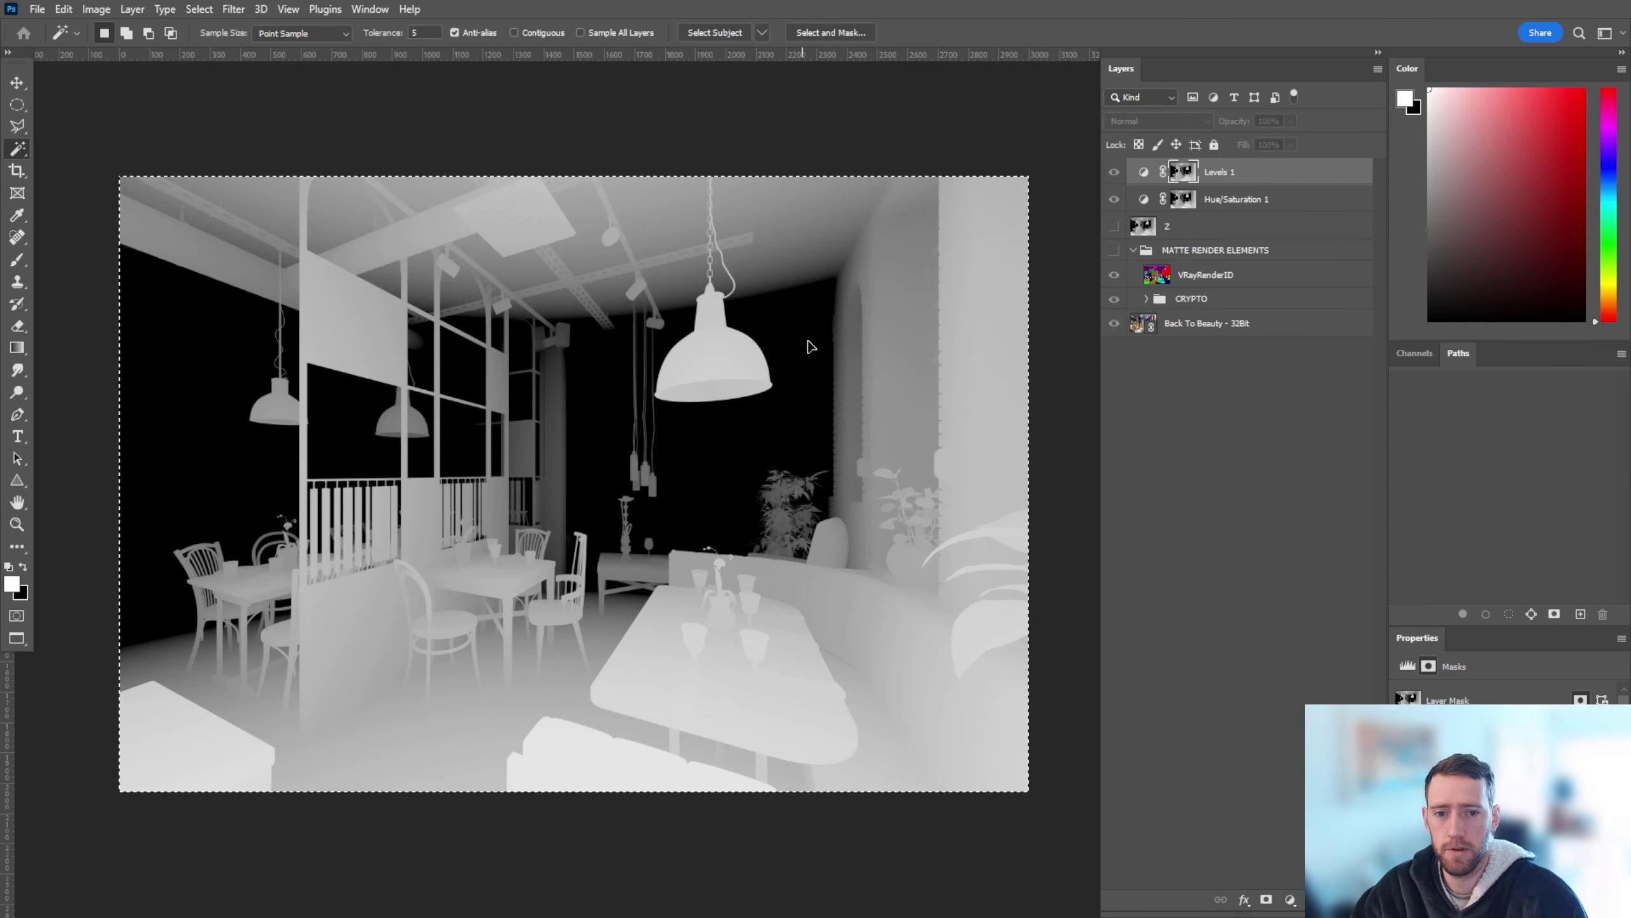
{"action": "left_click", "coordinate": [1184, 173], "text": "alt"}
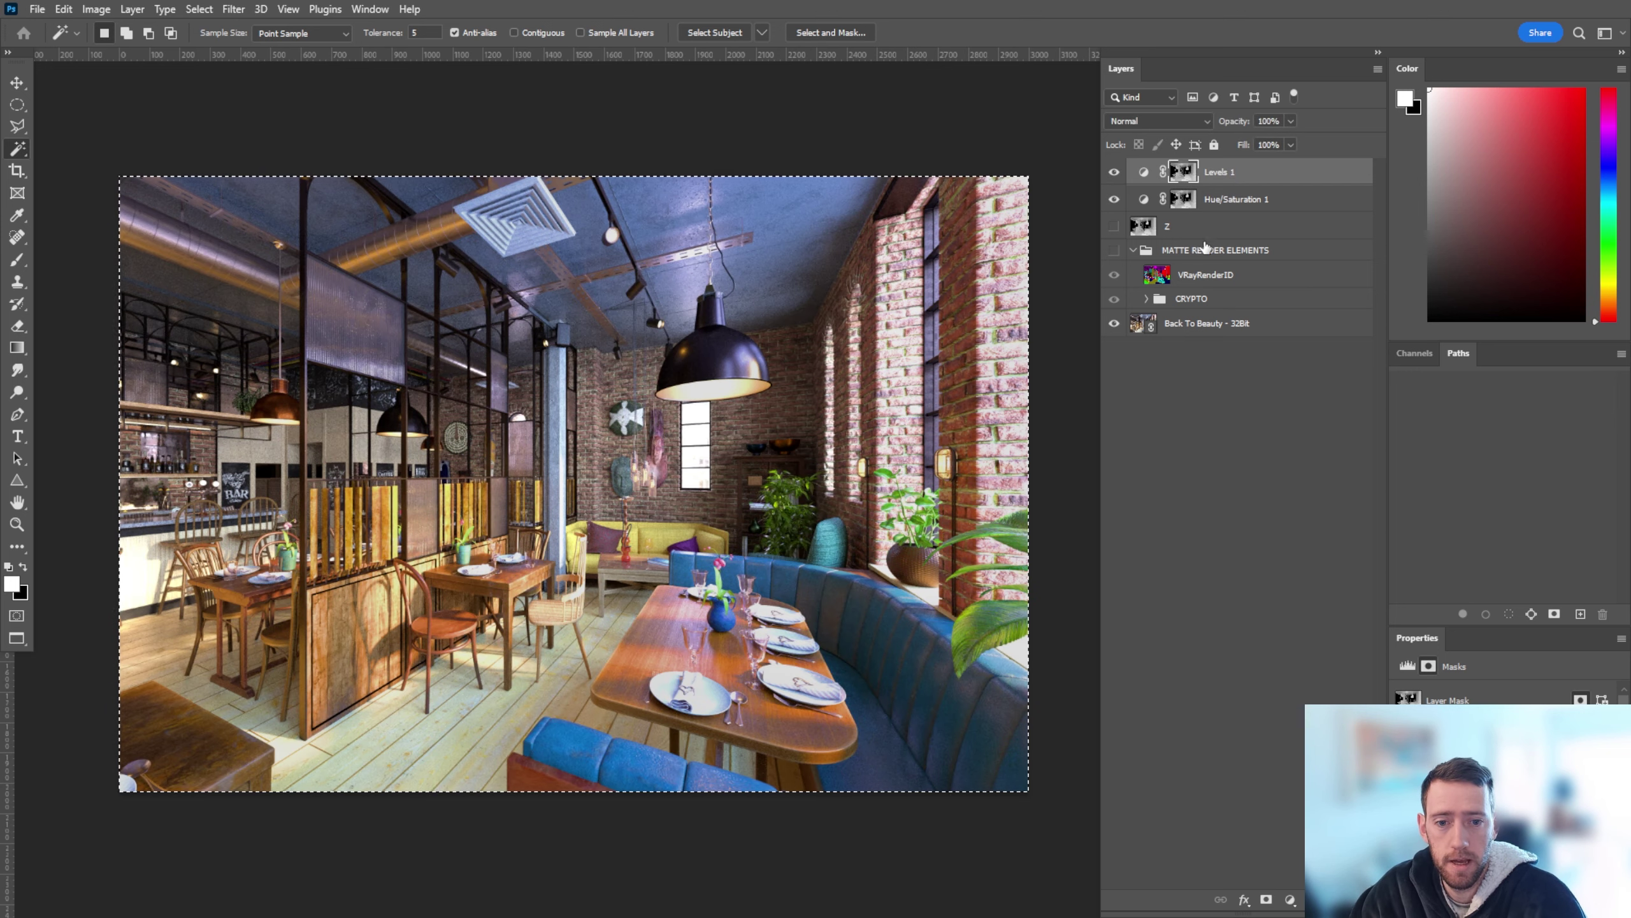
Step: Select the blue seating from VRayRenderID, display the Levels 1 mask on its own, and invert the selection
{"action": "left_click", "coordinate": [1219, 280]}
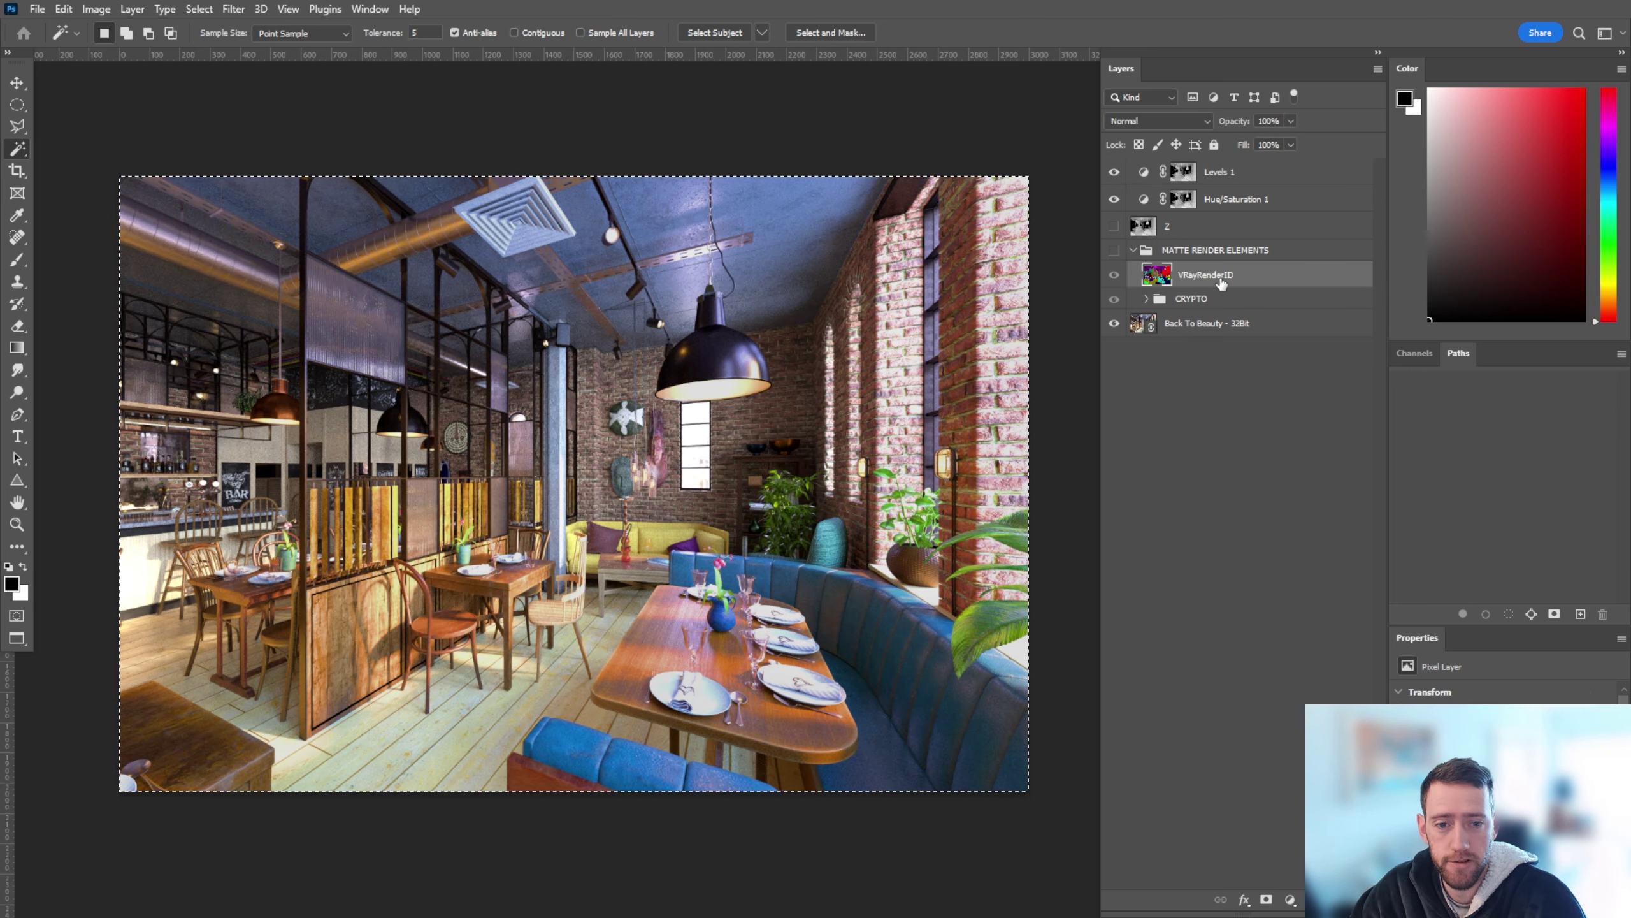
{"action": "left_click", "coordinate": [881, 622]}
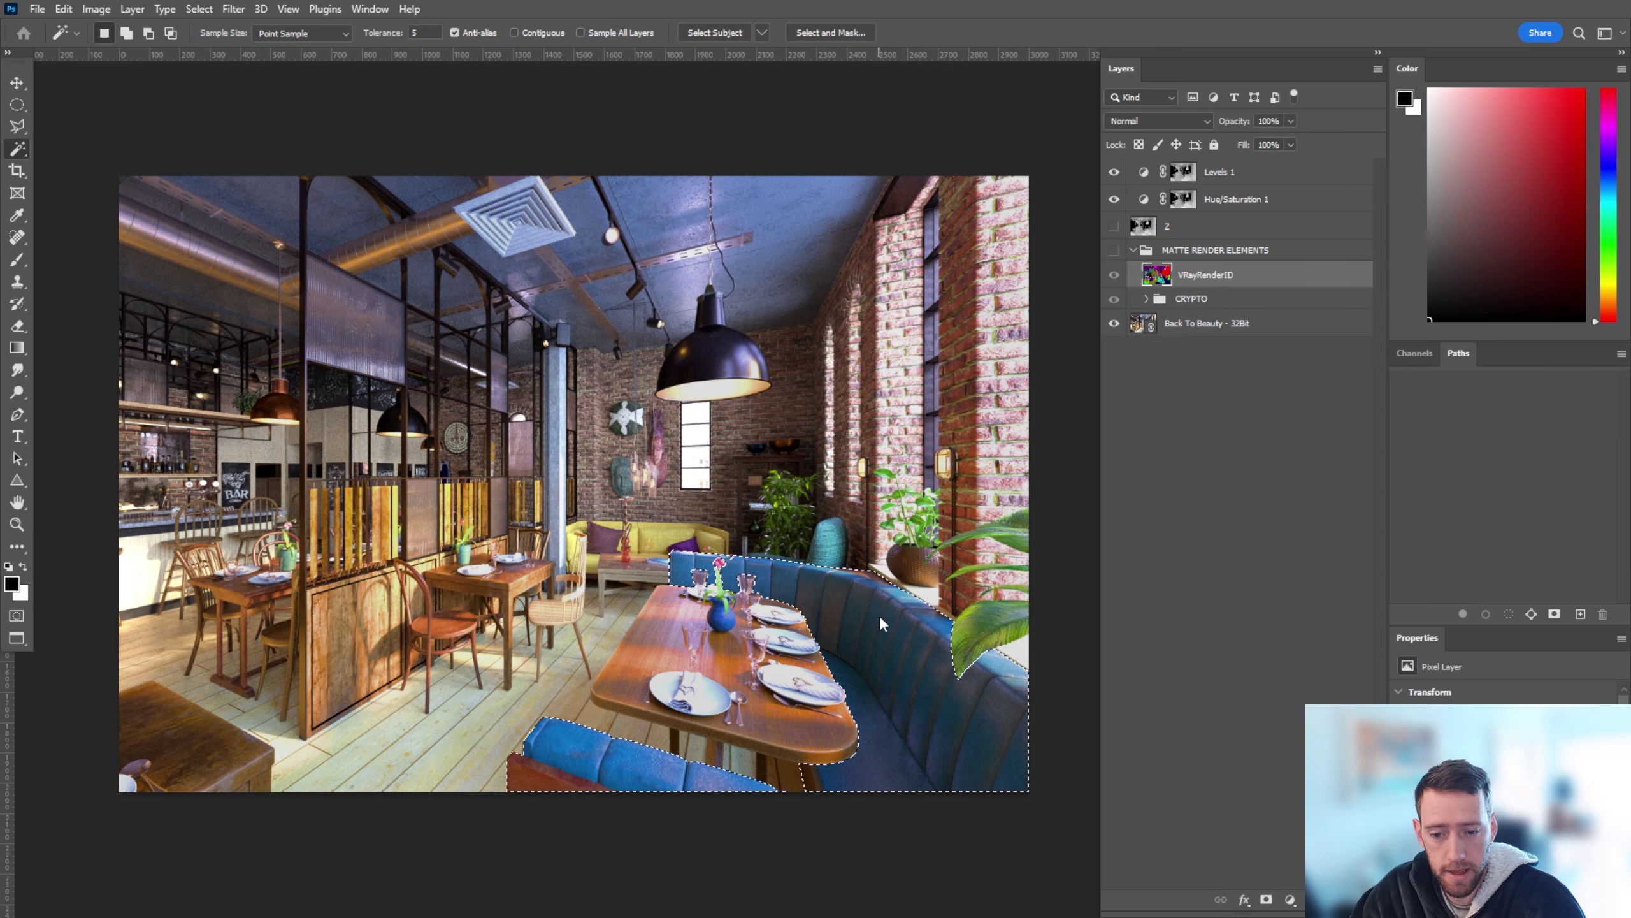
{"action": "left_click", "coordinate": [1179, 173], "text": "alt"}
{"action": "left_click", "coordinate": [1179, 173], "text": "alt"}
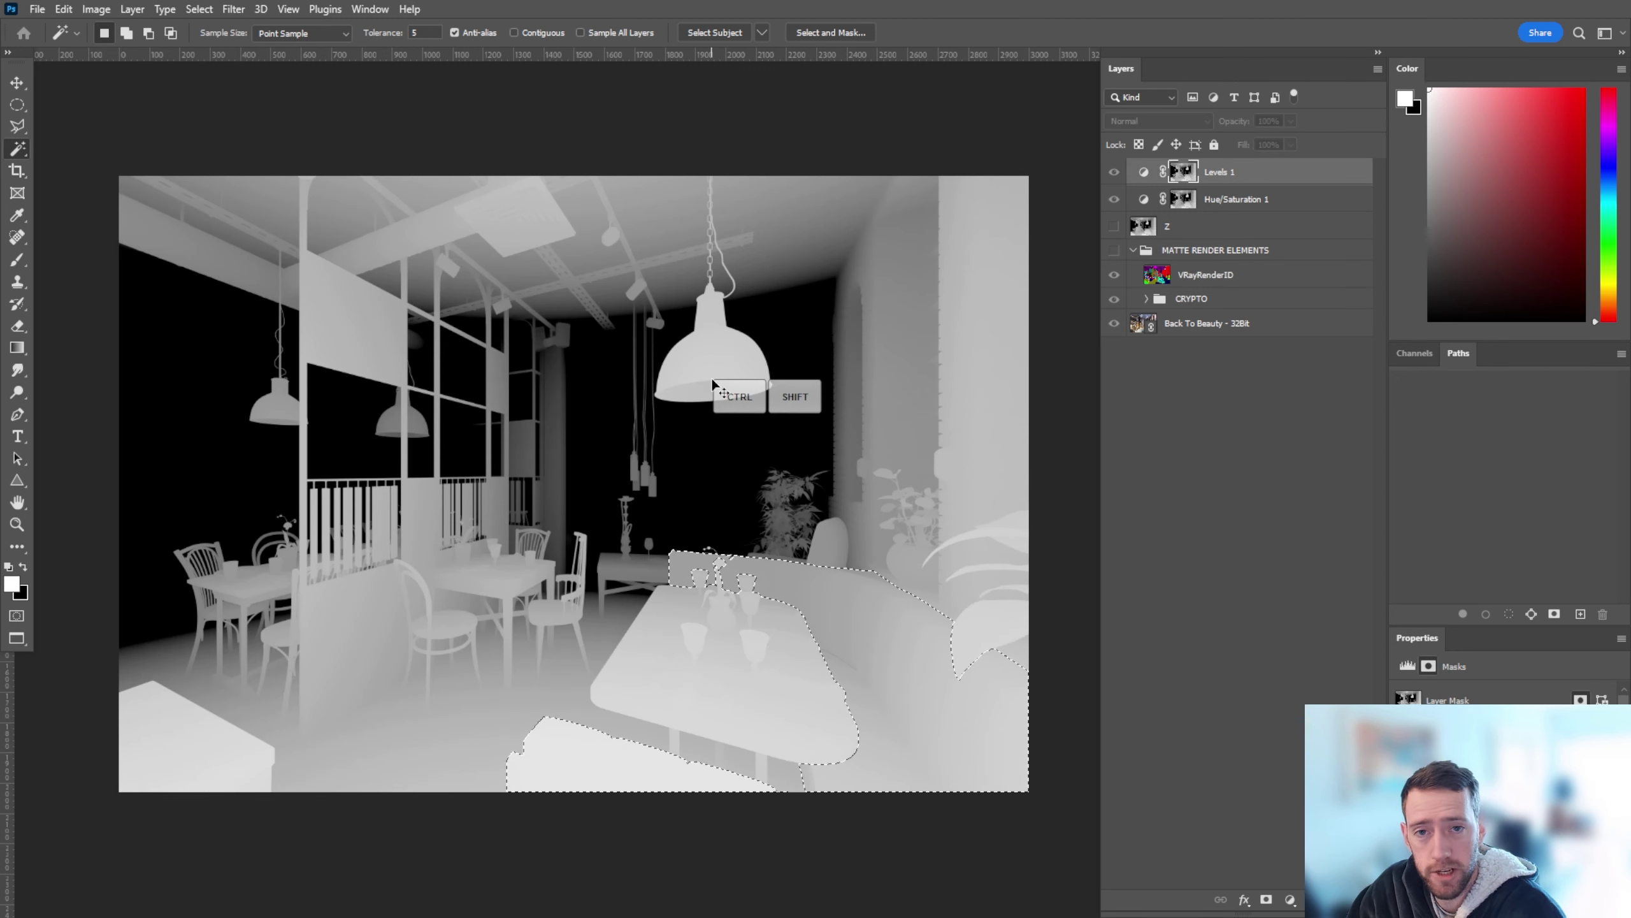
{"action": "left_click", "coordinate": [712, 380], "text": "shift"}
{"action": "key", "text": "alt"}
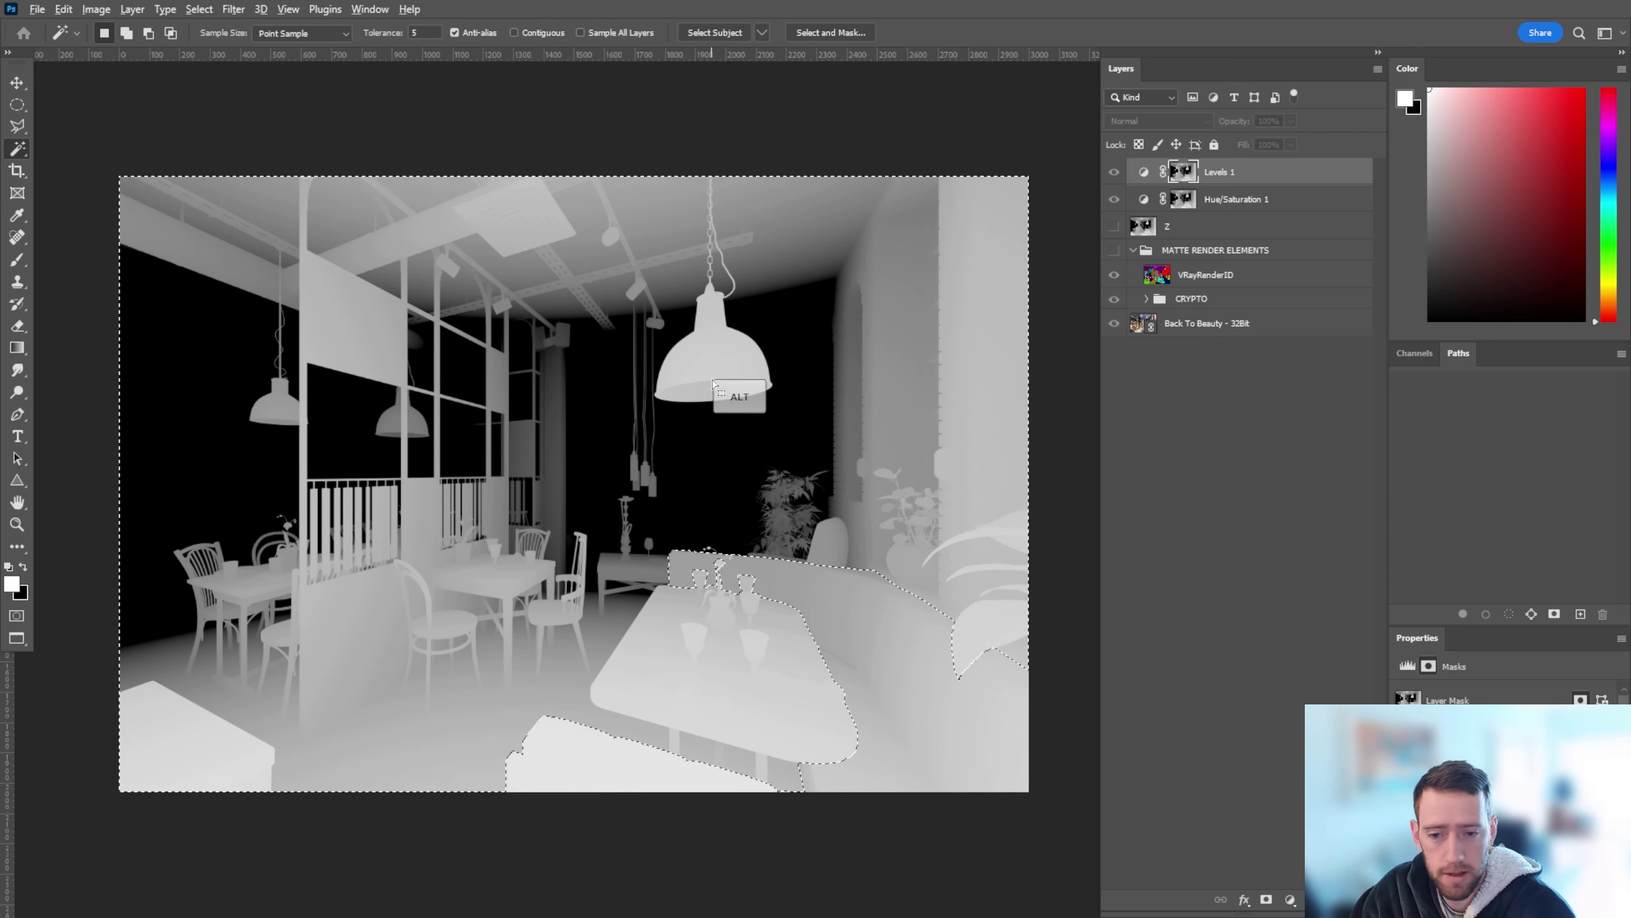
Step: Fill the Levels 1 mask black outside the seating, undoing a trial white fill first, and return to the image without a selection
{"action": "key", "text": "alt+Delete"}
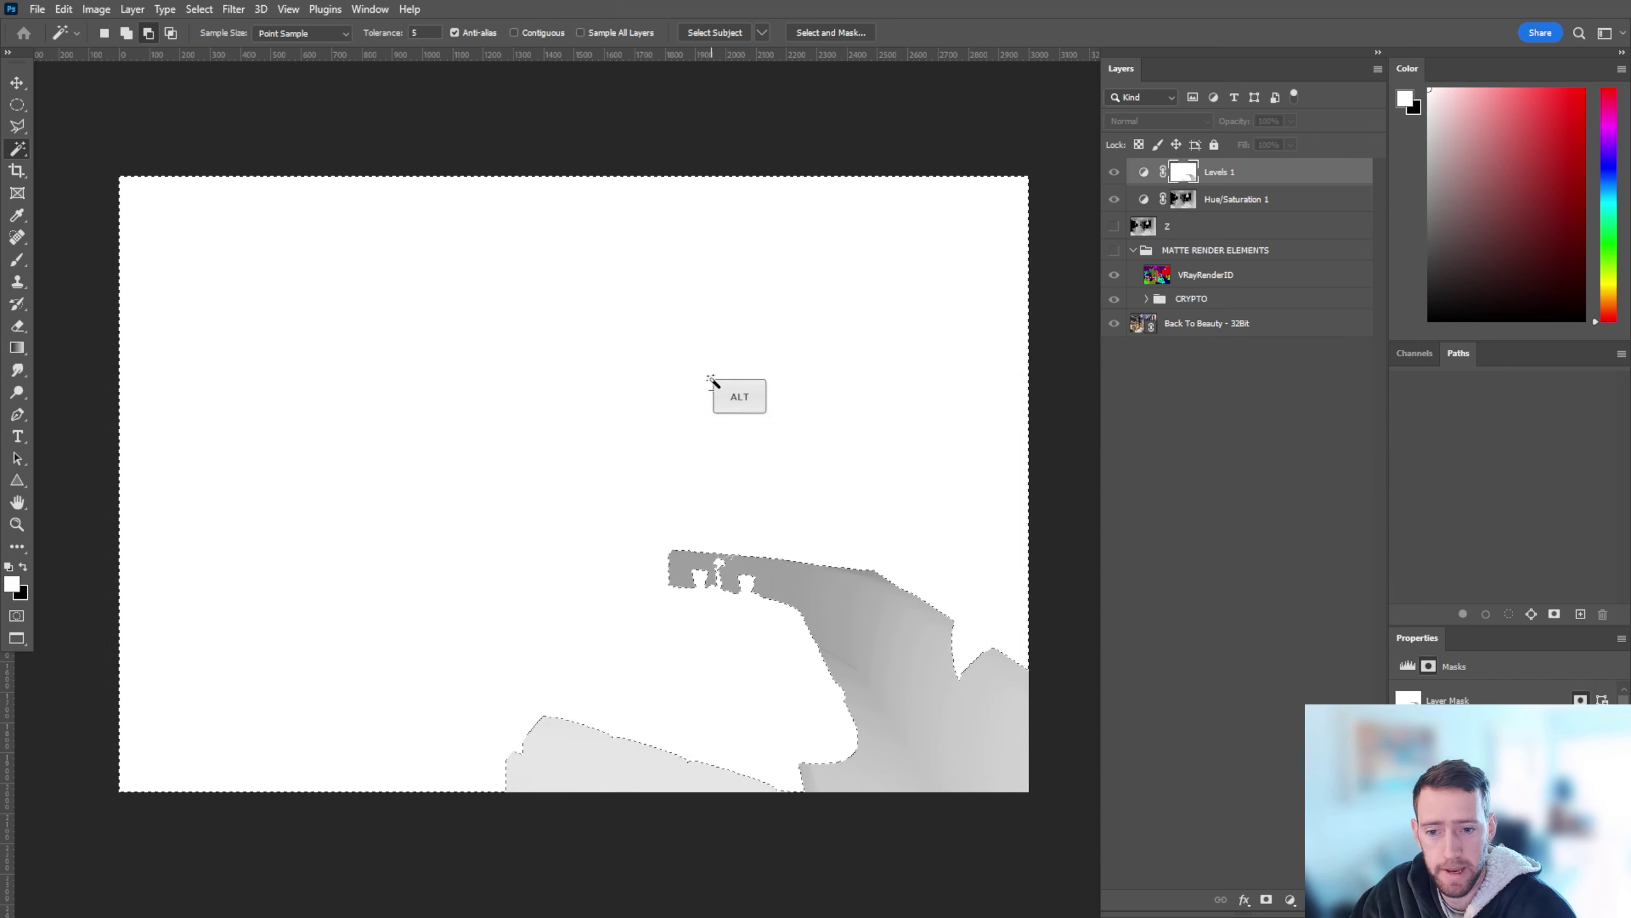
{"action": "key", "text": "ctrl+z"}
{"action": "key", "text": "ctrl+Delete"}
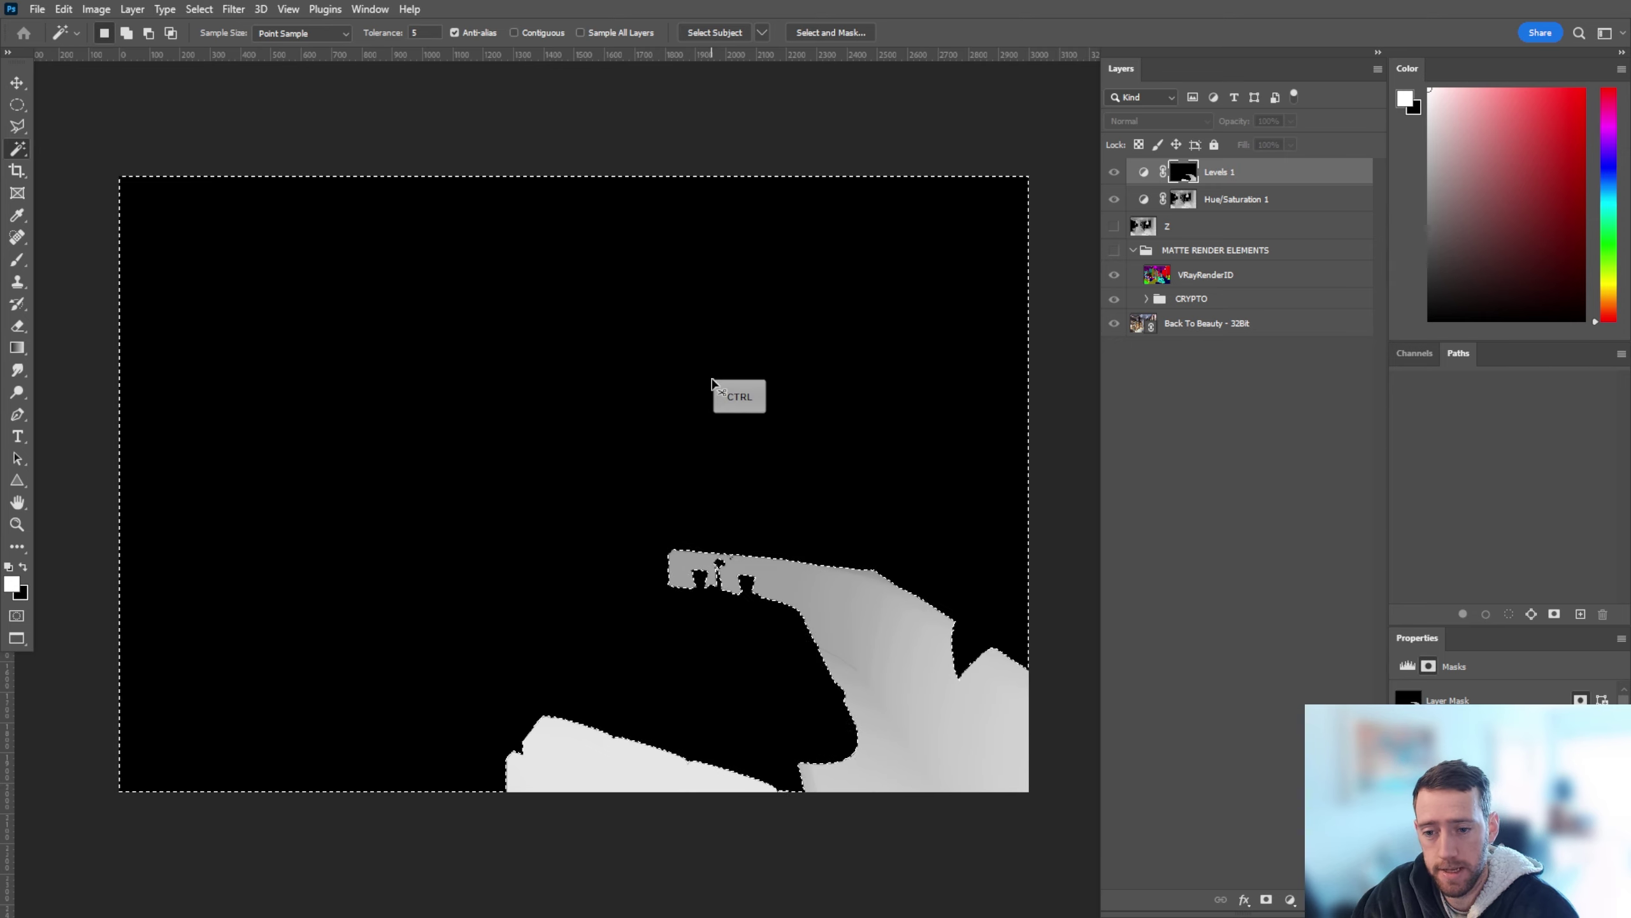
{"action": "key", "text": "ctrl+d"}
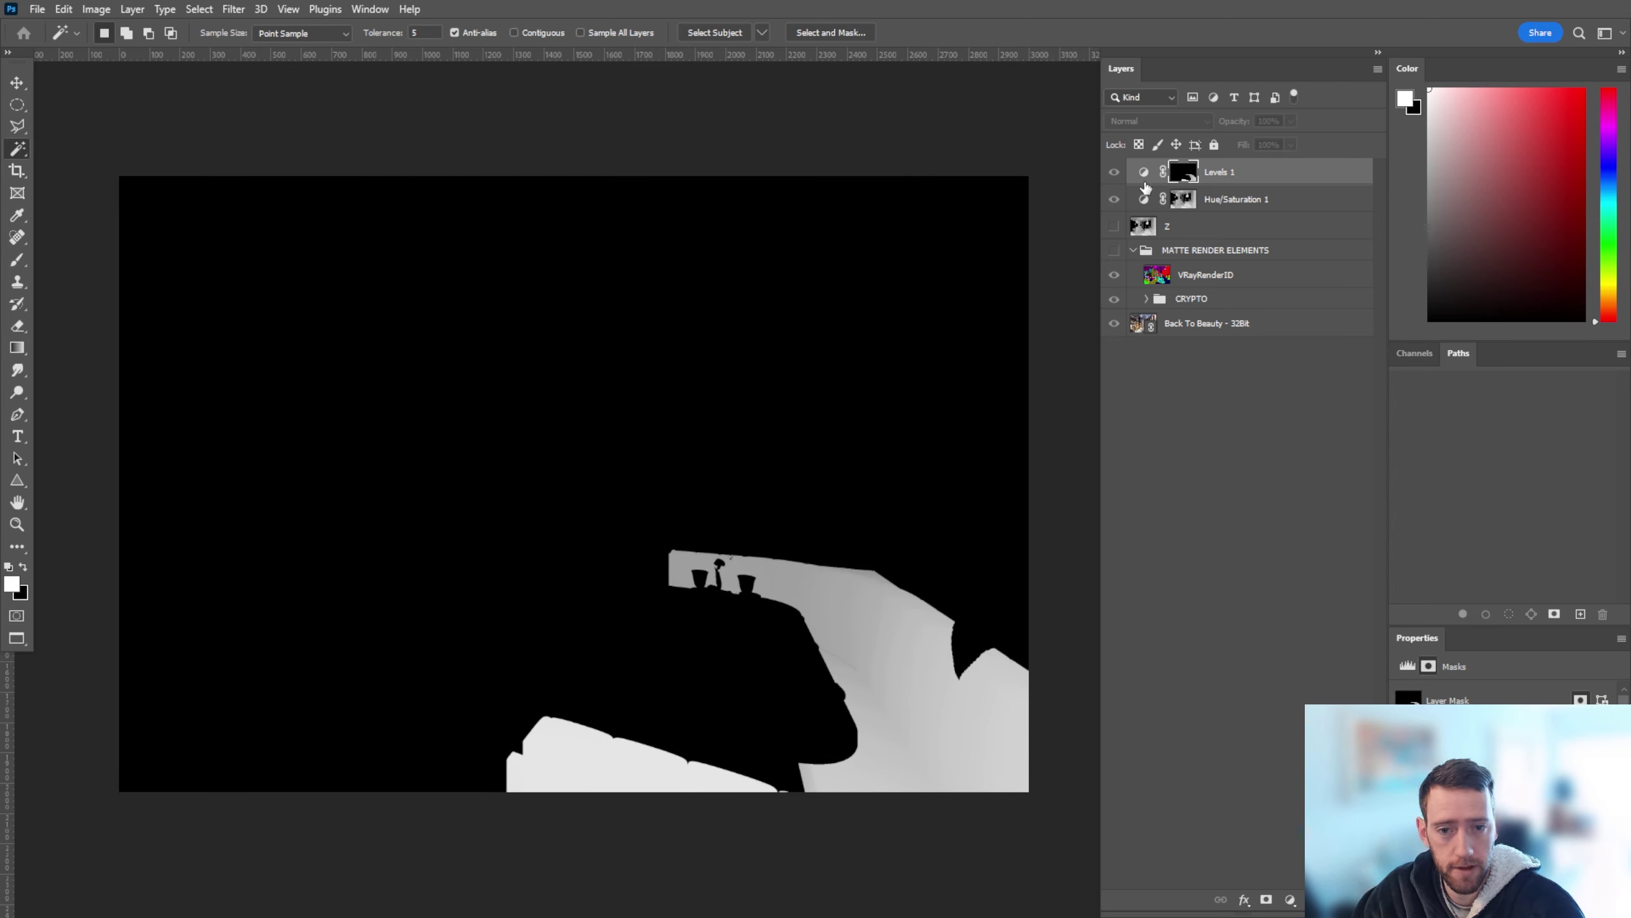
{"action": "key", "text": "alt"}
{"action": "left_click", "coordinate": [1114, 172], "text": "alt"}
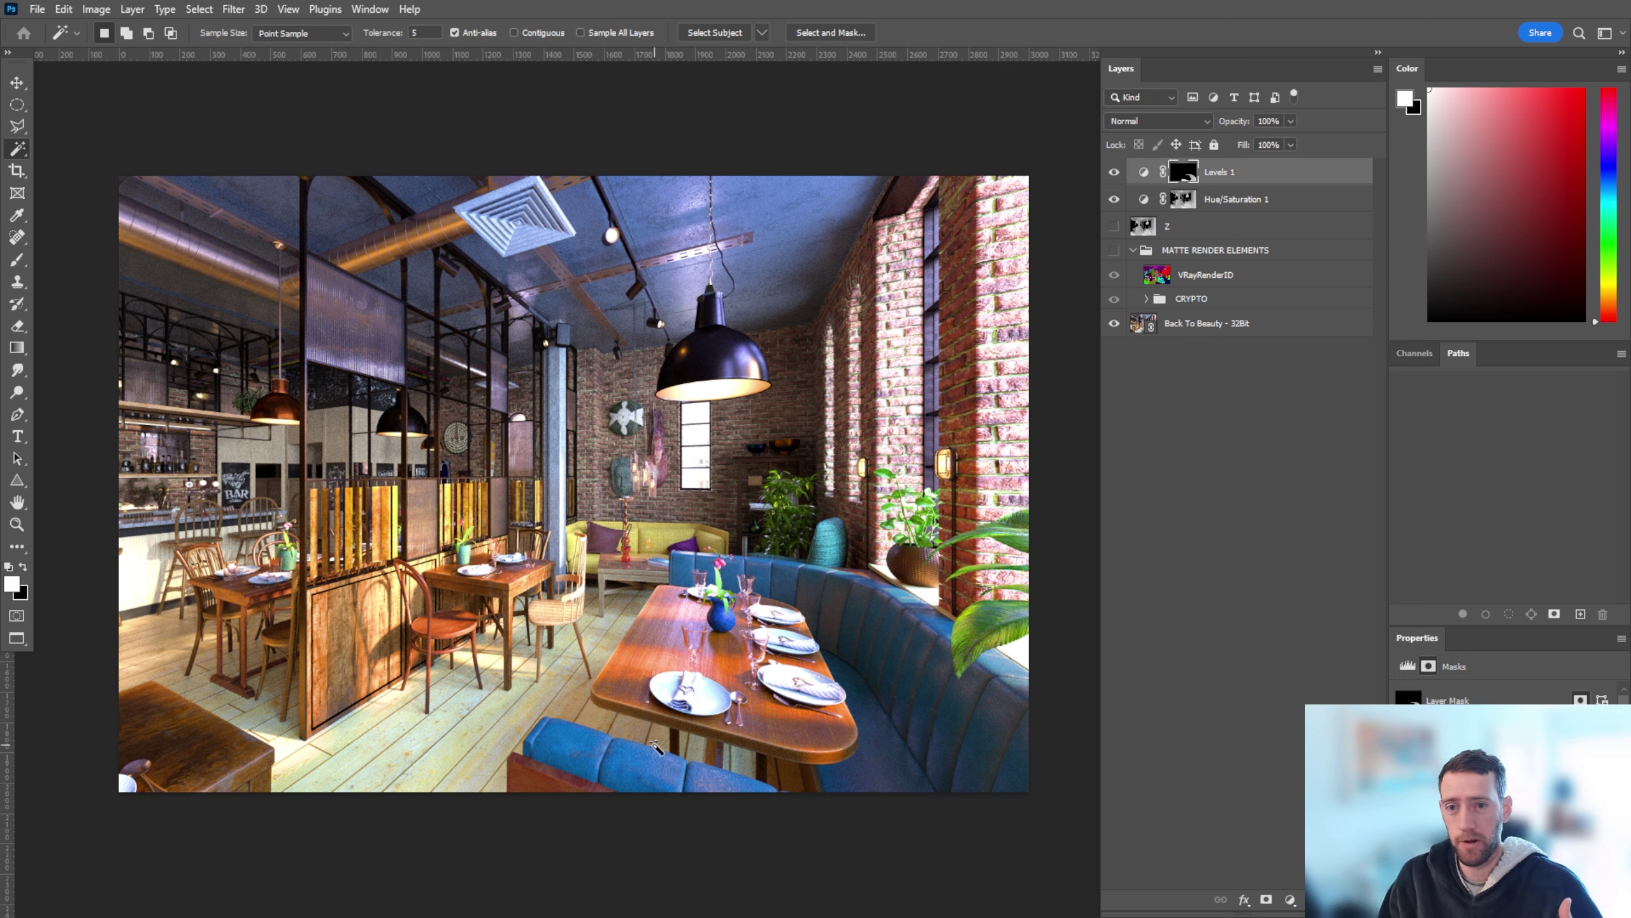
Step: Move the Z layer above Levels 1, make it visible, and copy its entire contents
{"action": "key", "text": "F2"}
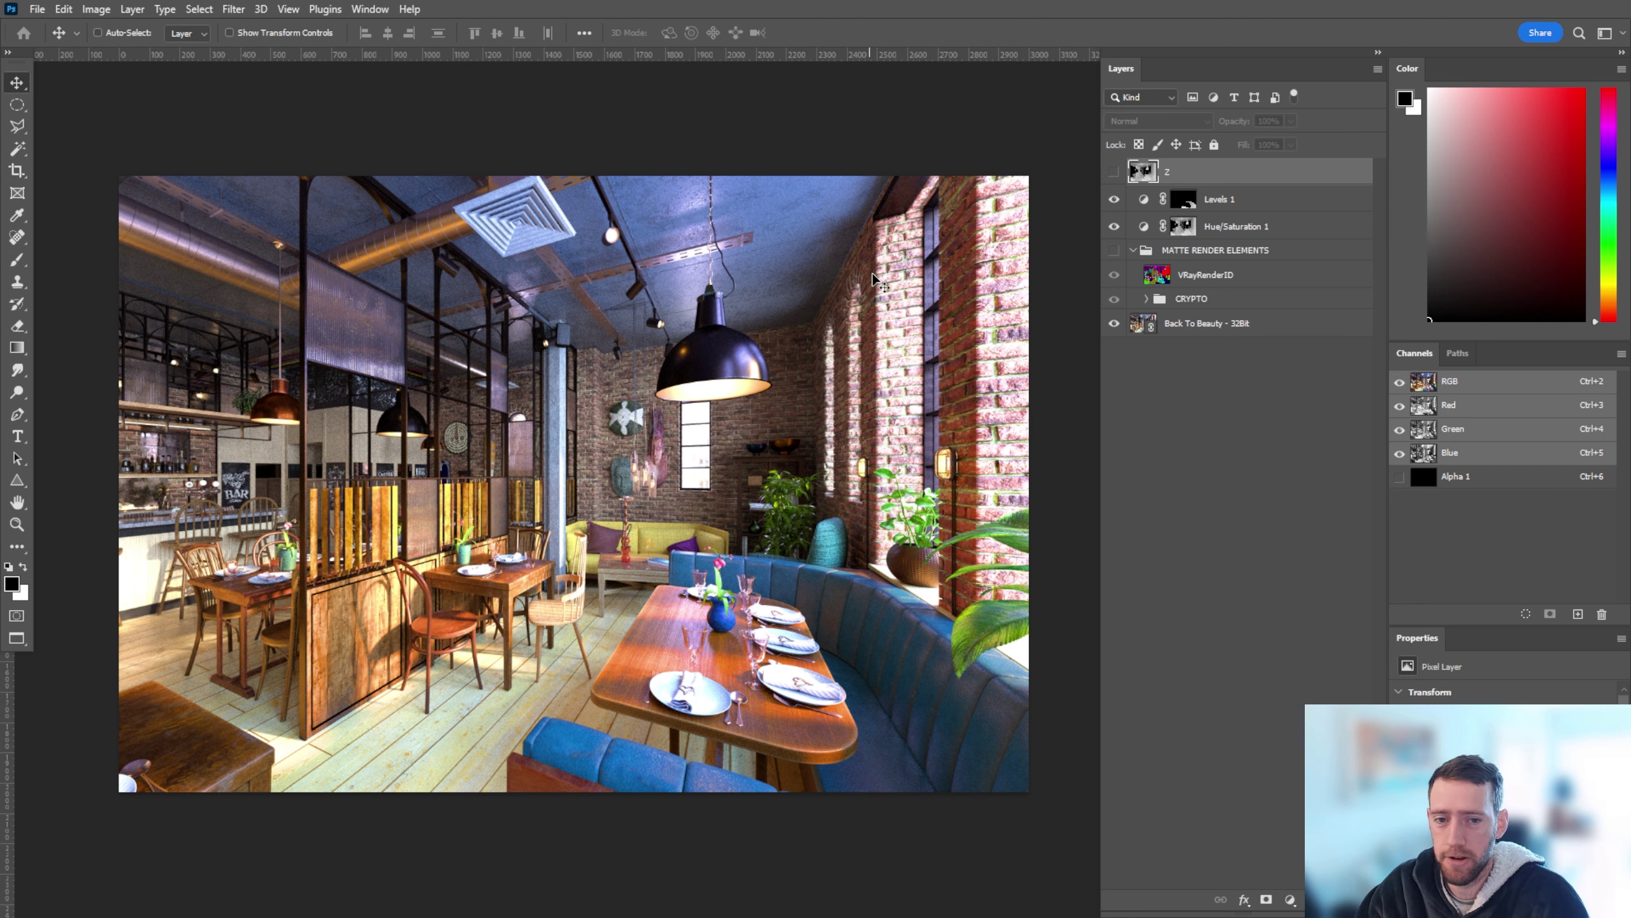
{"action": "left_click", "coordinate": [1115, 172]}
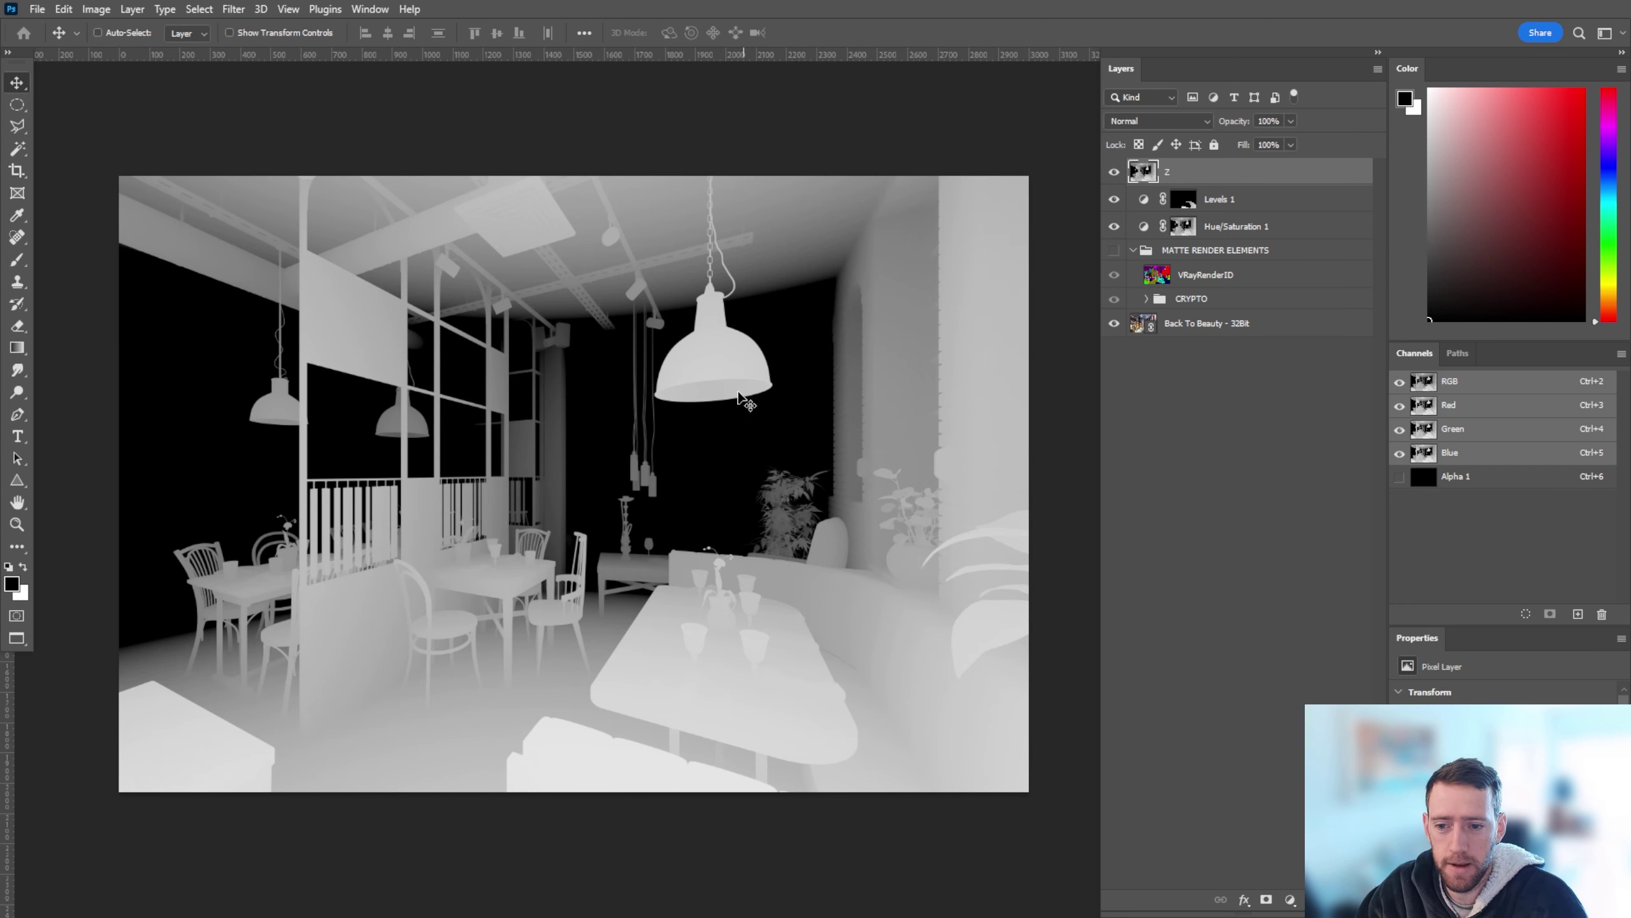
{"action": "left_click", "coordinate": [669, 442], "text": "ctrl"}
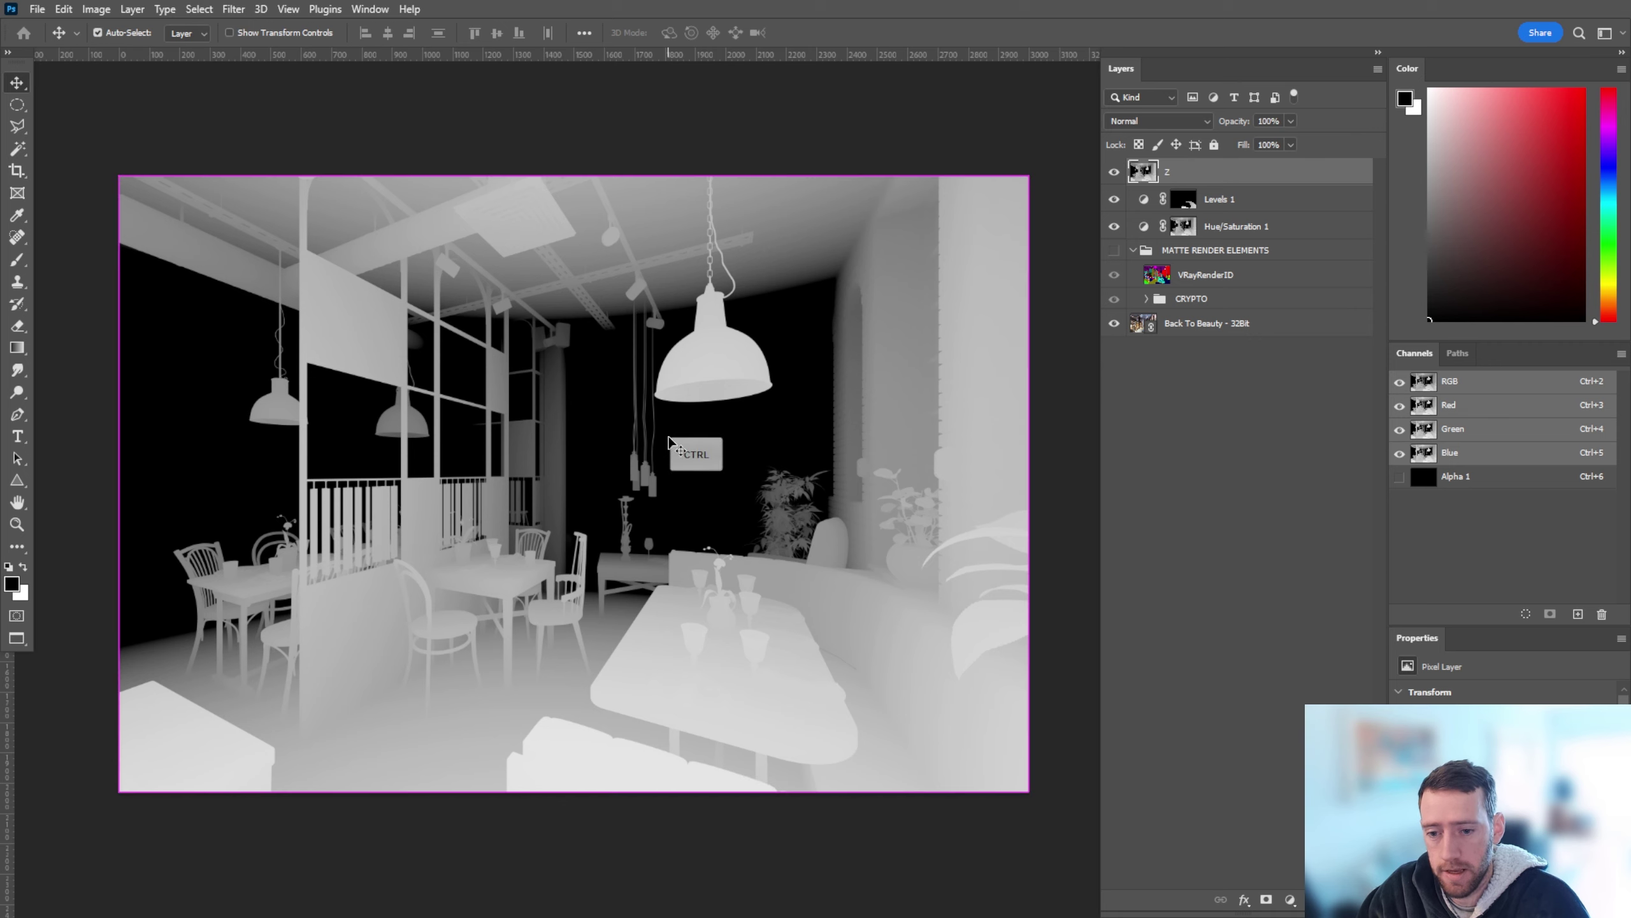
{"action": "key", "text": "ctrl+a"}
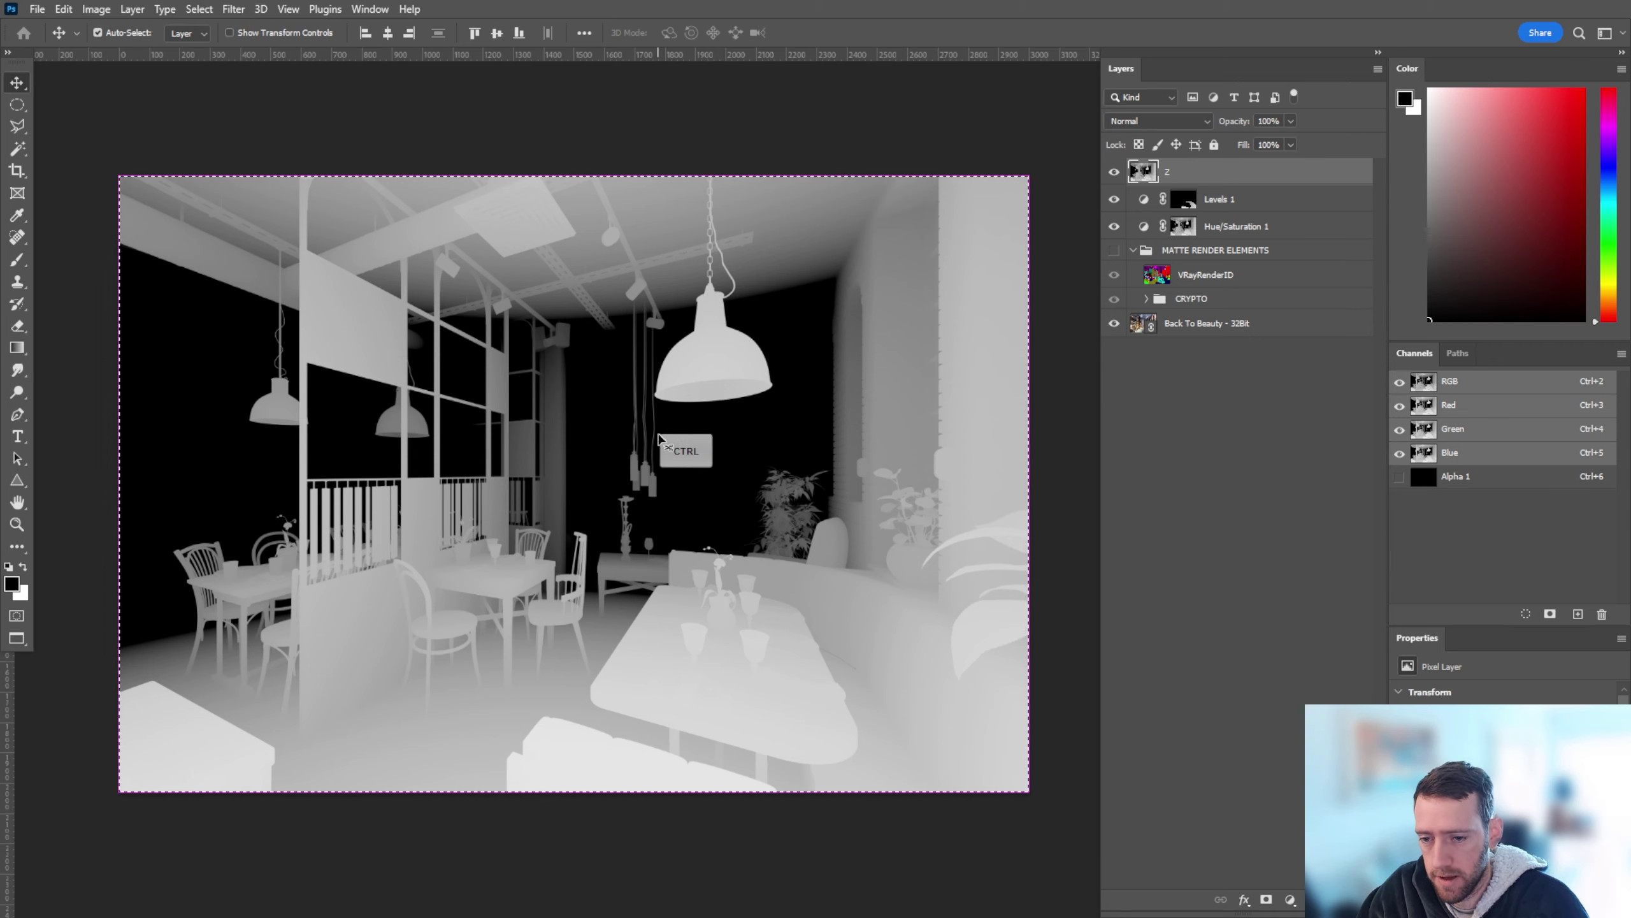
{"action": "key", "text": "ctrl+d"}
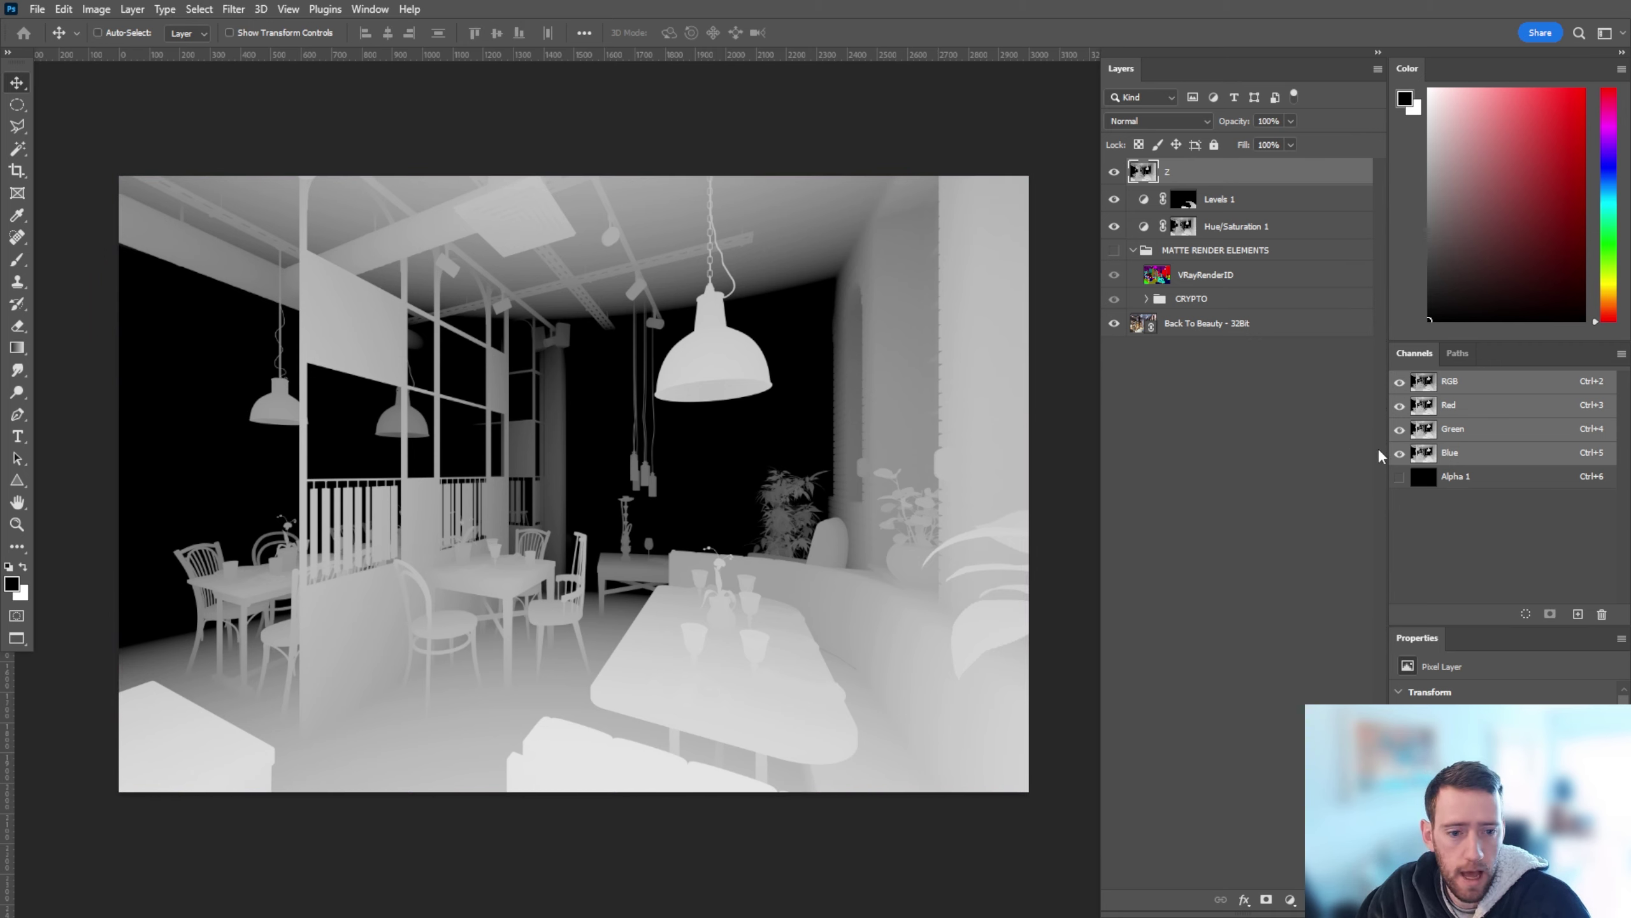
Step: Paste the copied depth image into the Alpha 1 channel and hide the Z layer
{"action": "left_click", "coordinate": [1400, 476]}
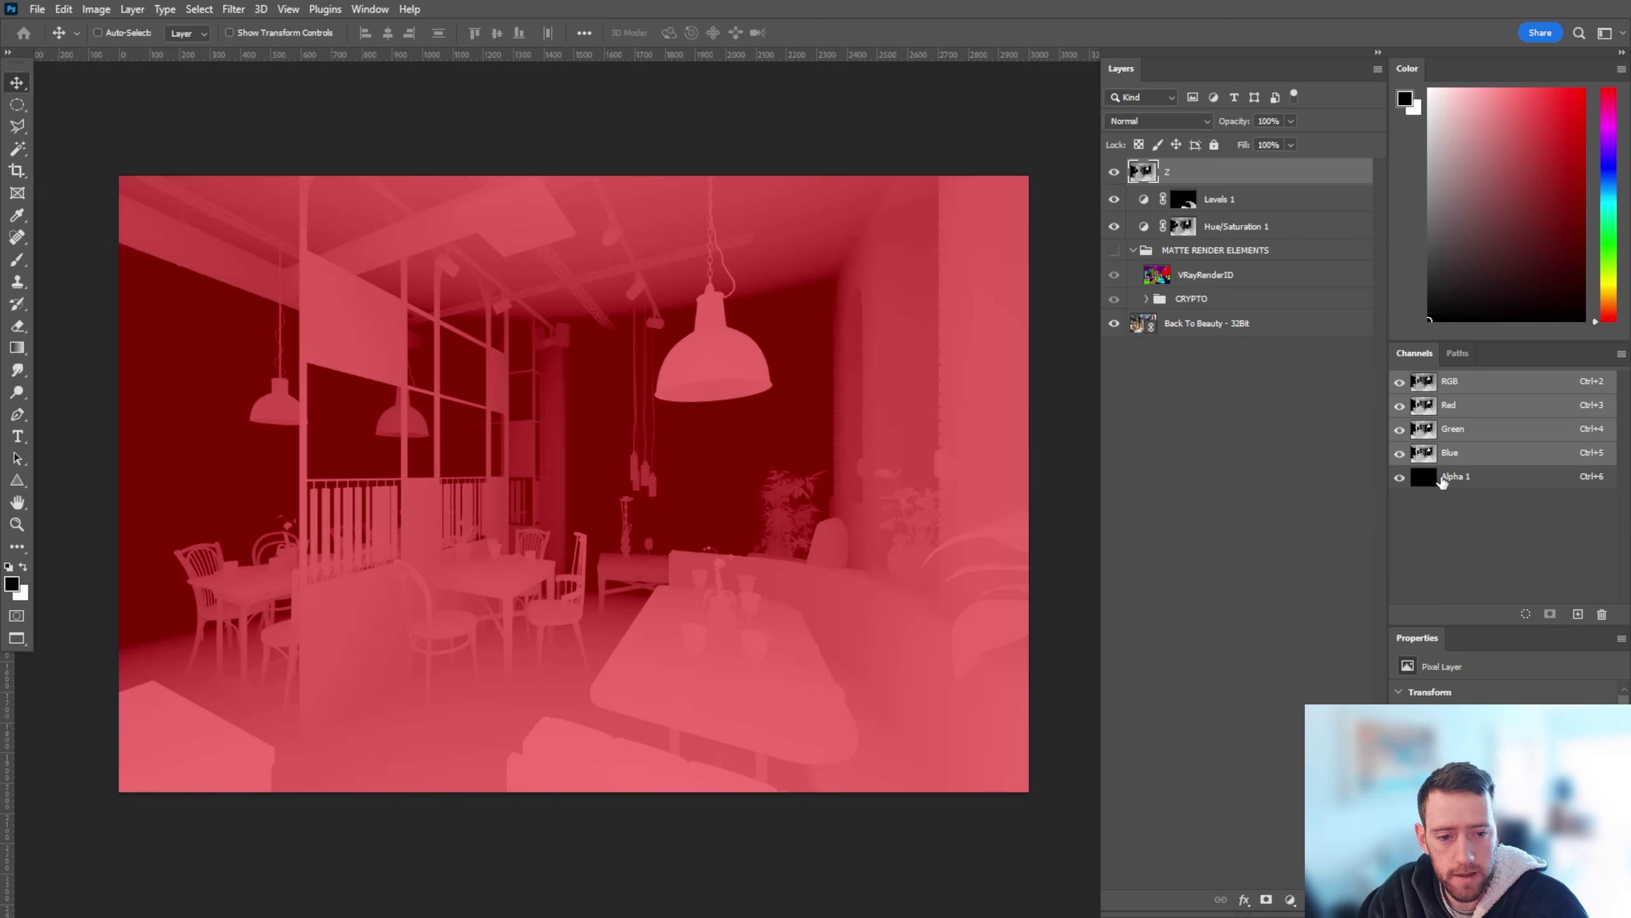
{"action": "left_click", "coordinate": [1453, 478]}
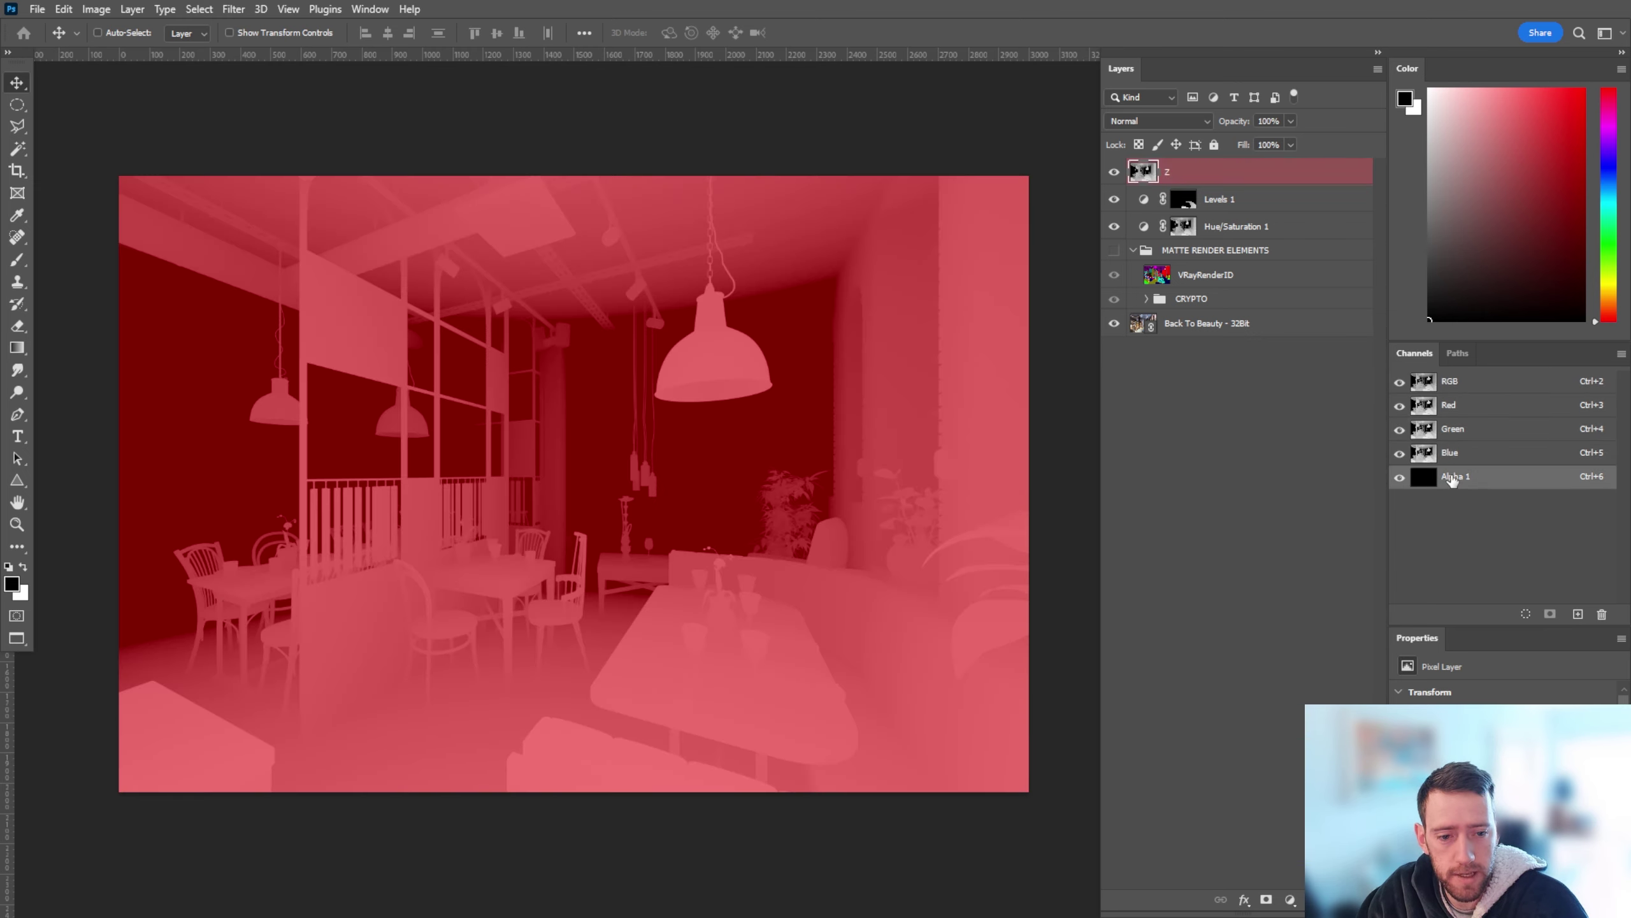
{"action": "key", "text": "ctrl"}
{"action": "left_click", "coordinate": [1419, 477], "text": "ctrl"}
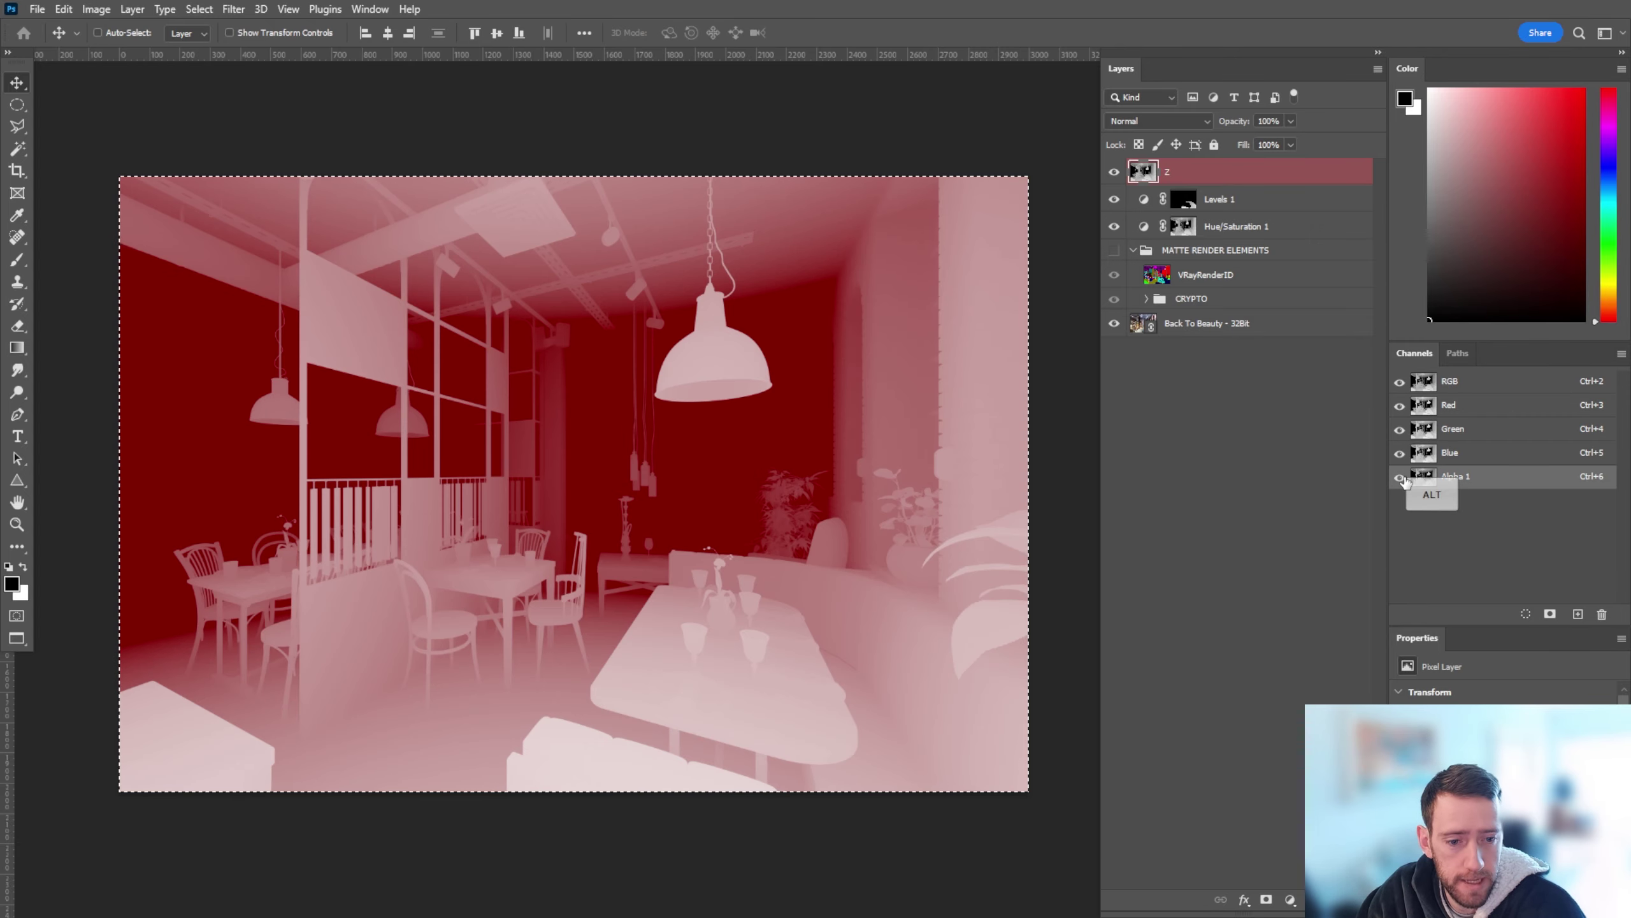
{"action": "left_click", "coordinate": [1401, 478], "text": "alt"}
{"action": "left_click", "coordinate": [1401, 478], "text": "alt"}
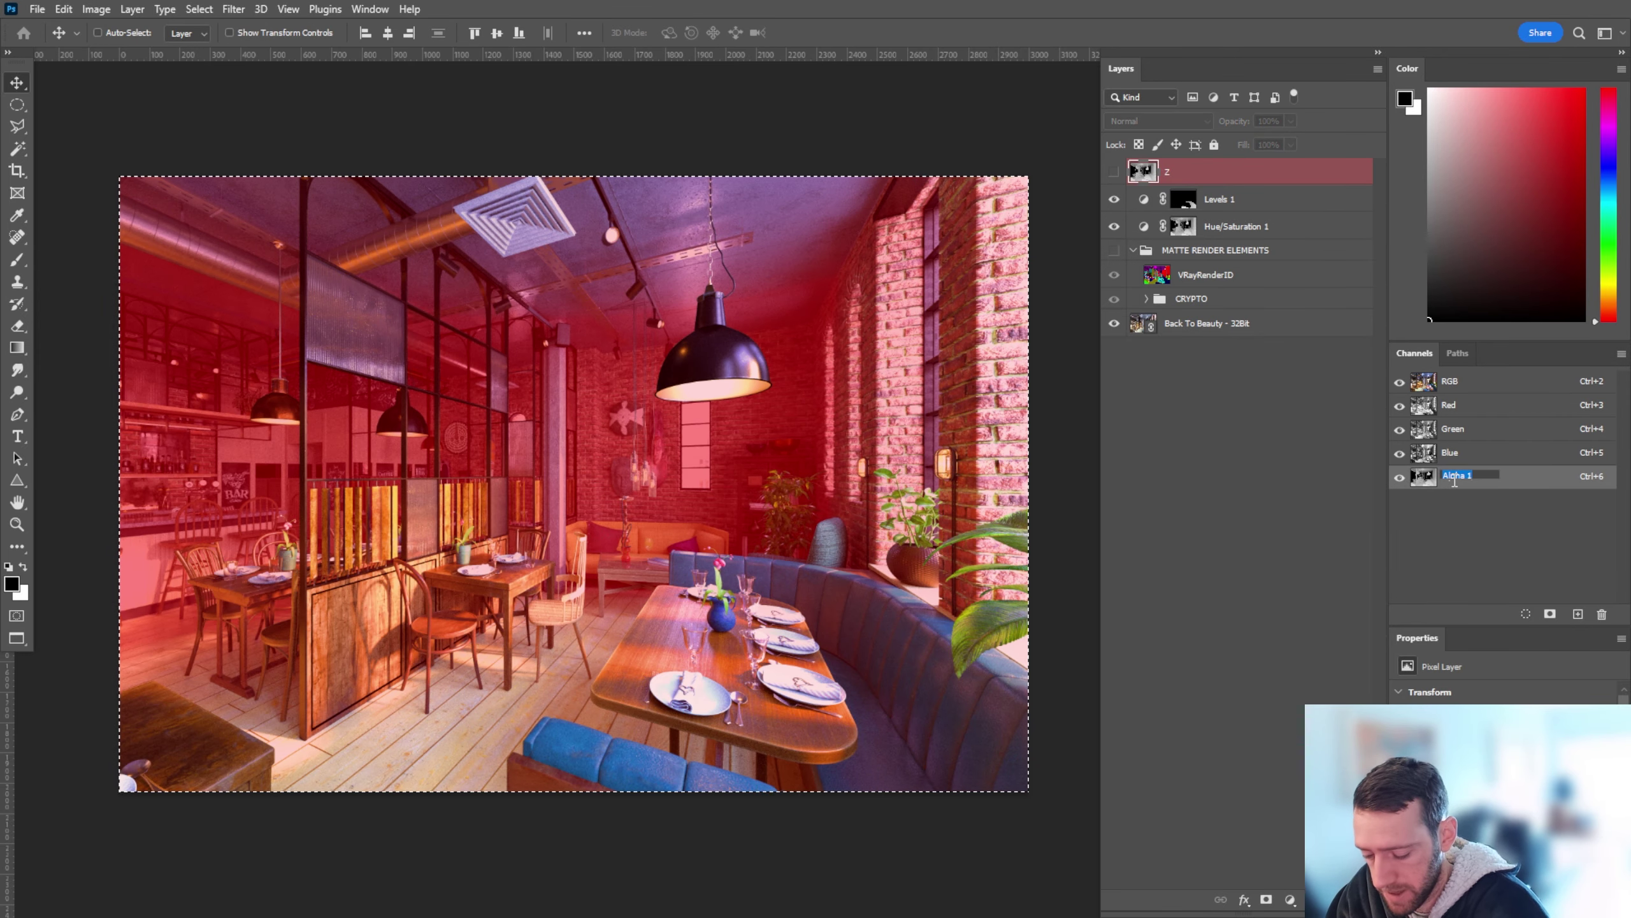
Step: Rename the Alpha 1 channel as zDepth, clear the selection, and return to the RGB composite
{"action": "double_click", "coordinate": [1457, 475]}
{"action": "type", "text": "zDepth"}
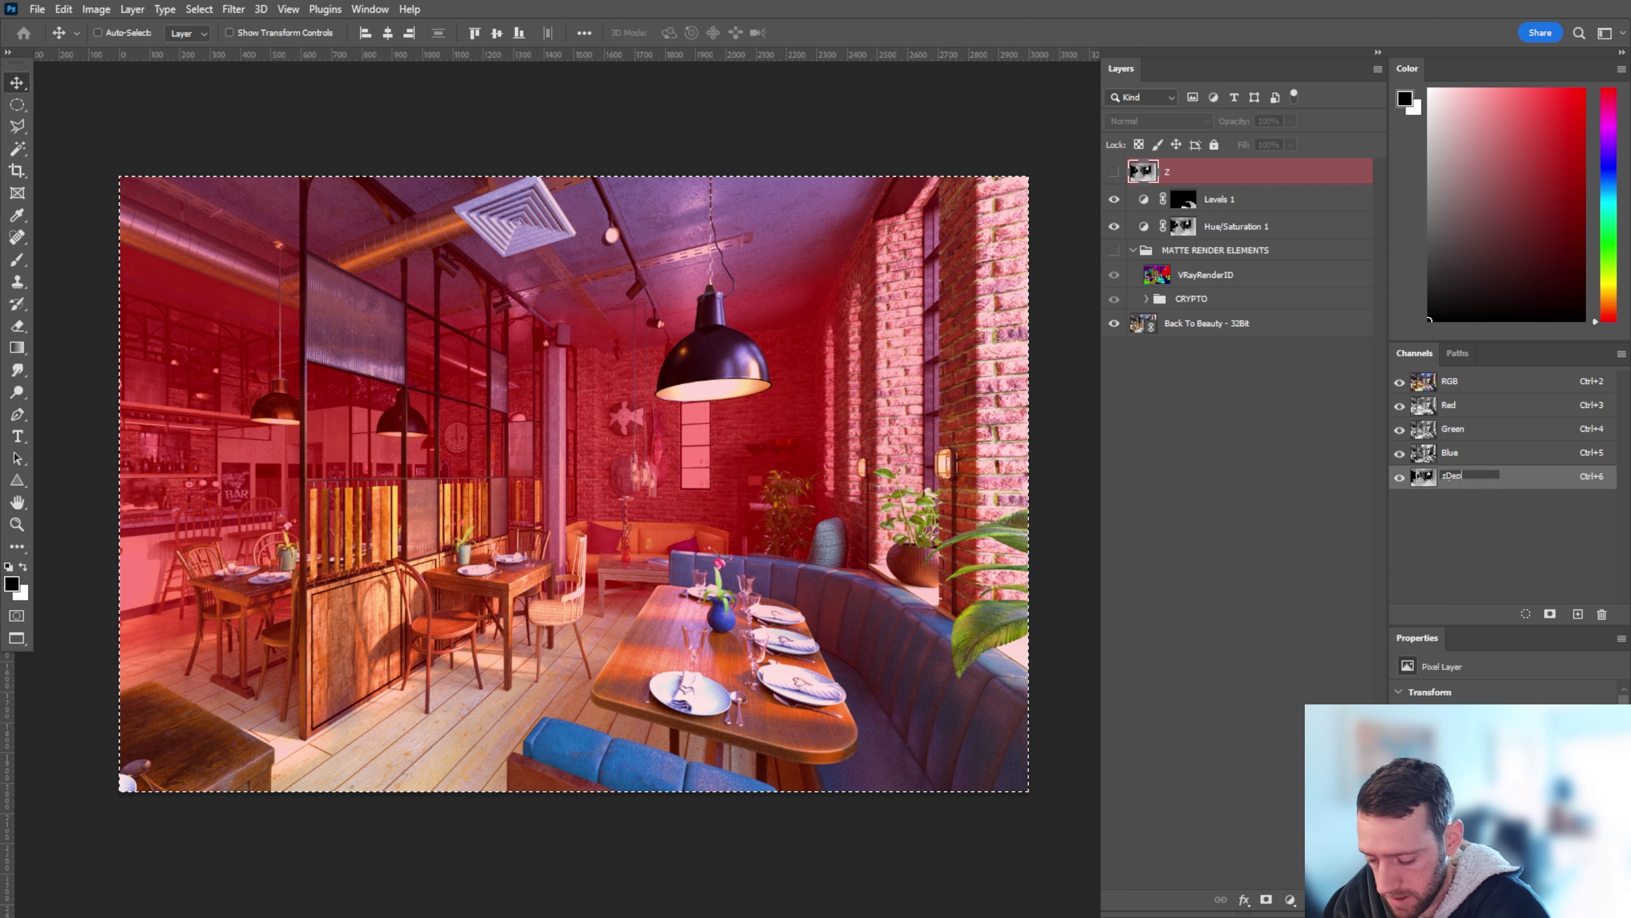
{"action": "key", "text": "Return"}
{"action": "key", "text": "ctrl+d"}
{"action": "key", "text": "ctrl+2"}
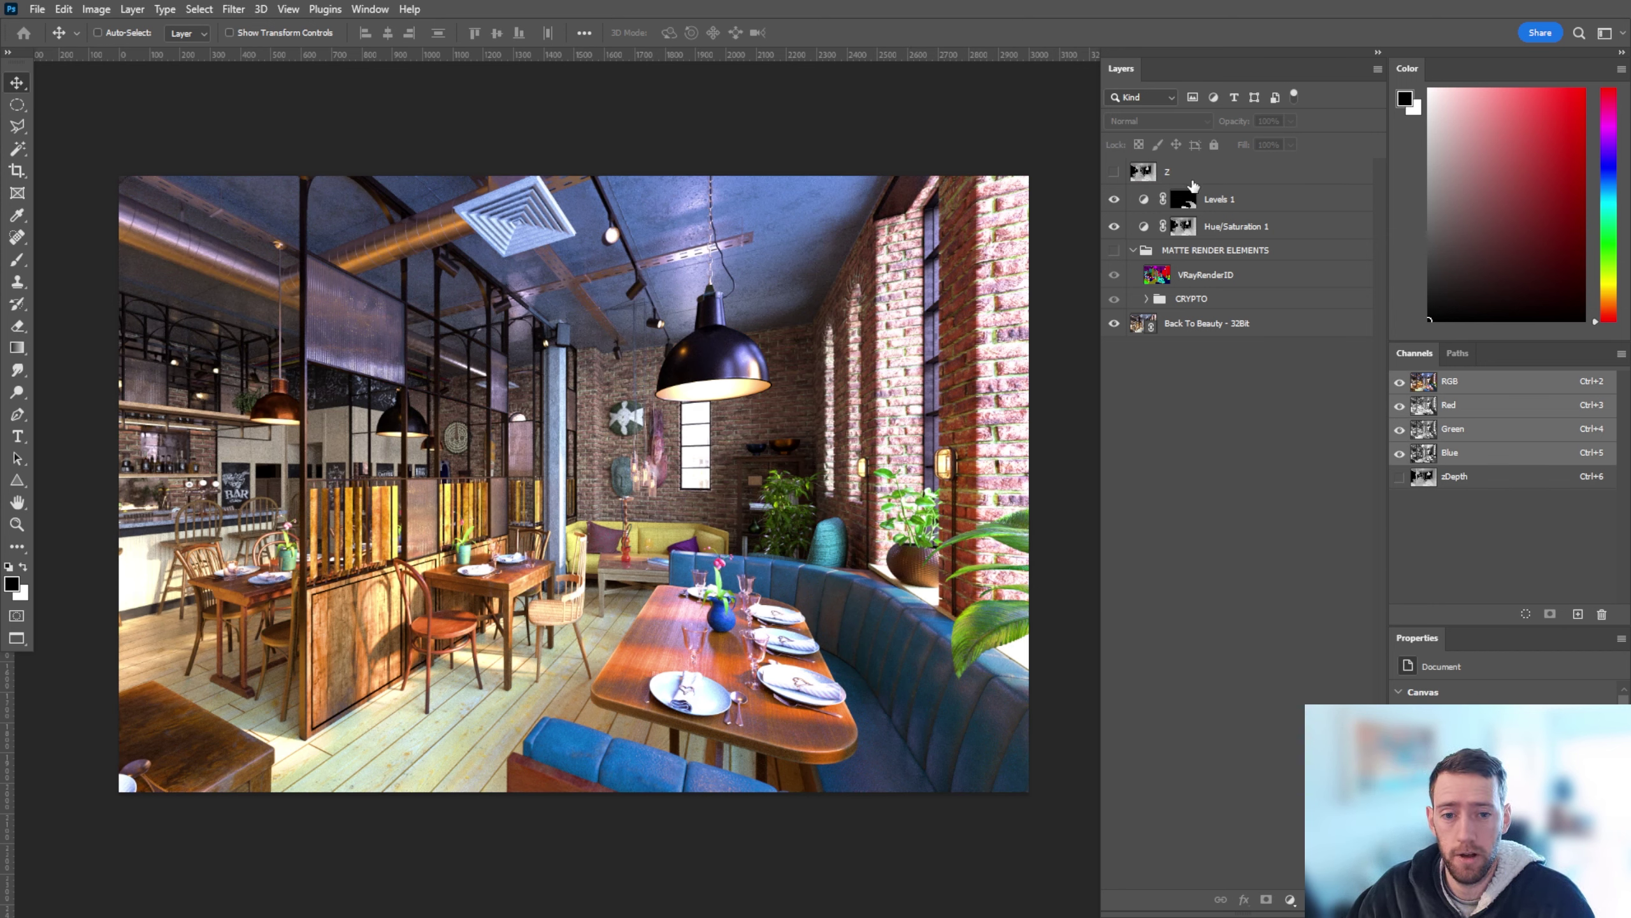
Step: Stamp all visible layers into a new layer, place it above Z, and rename it merged
{"action": "left_click", "coordinate": [1256, 203]}
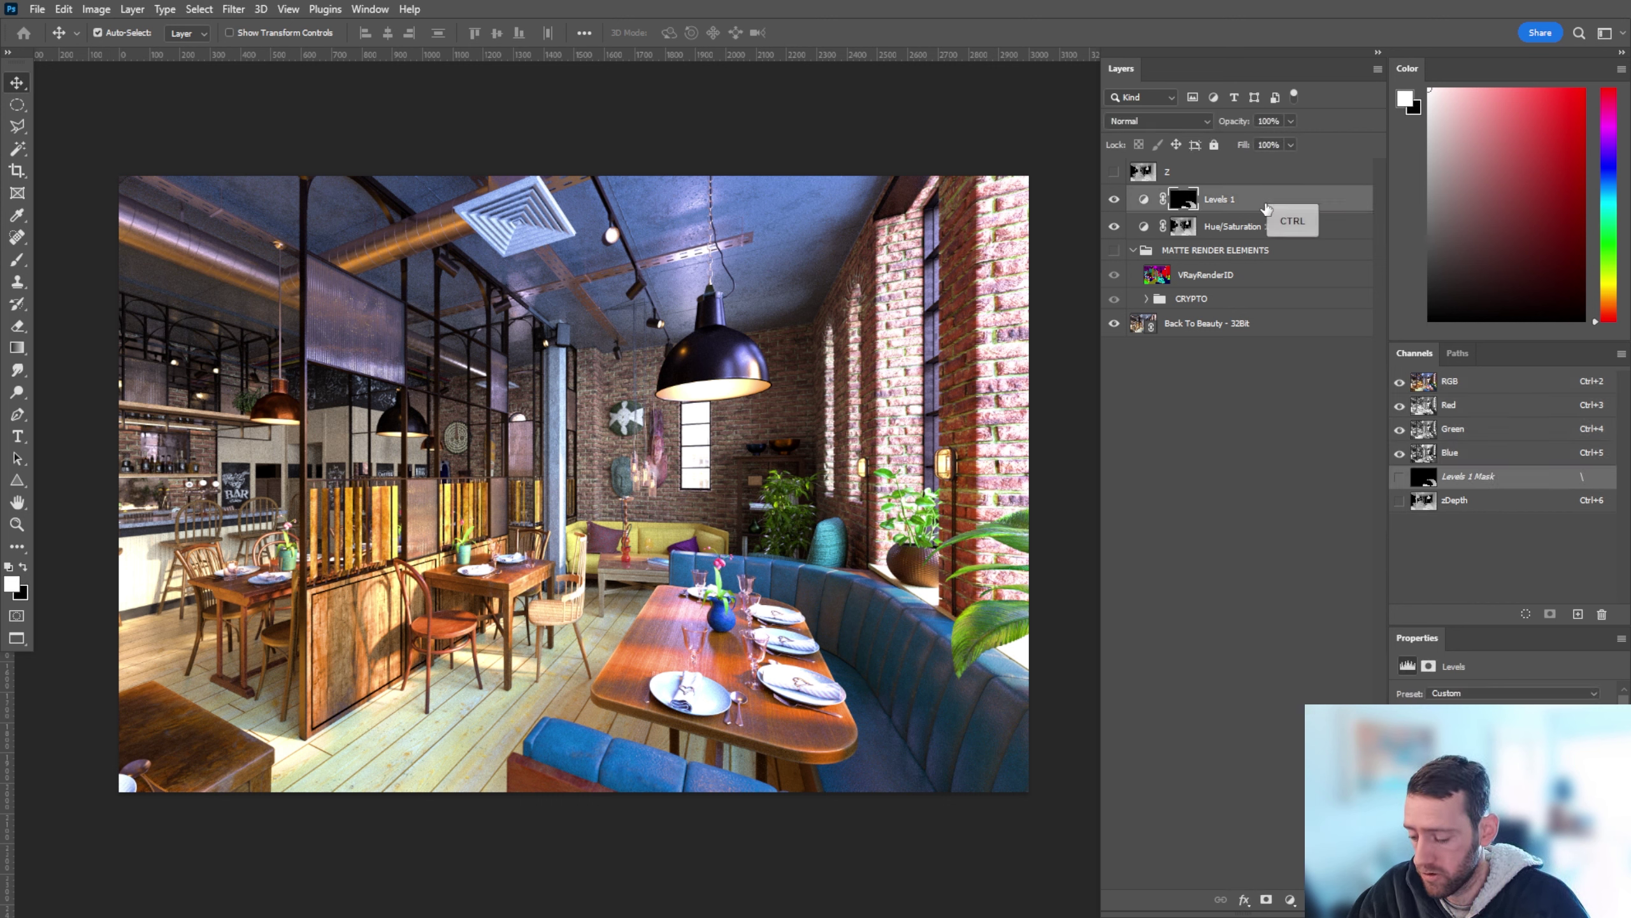
{"action": "key", "text": "ctrl+shift+alt+e"}
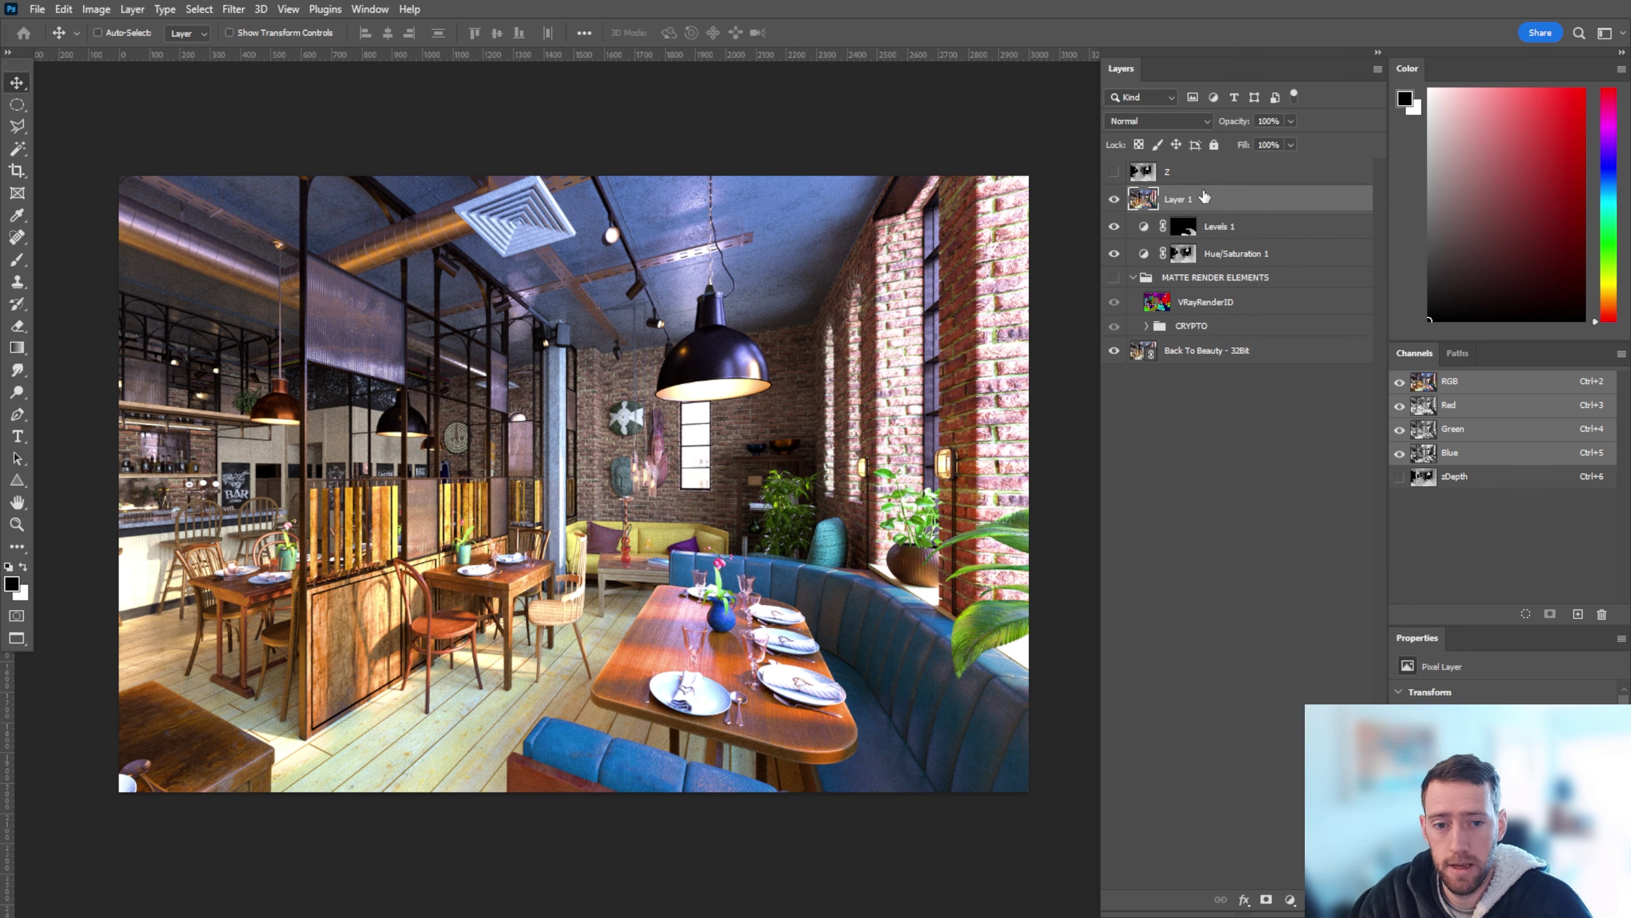
{"action": "left_click_drag", "start_coordinate": [1206, 203], "coordinate": [1178, 169]}
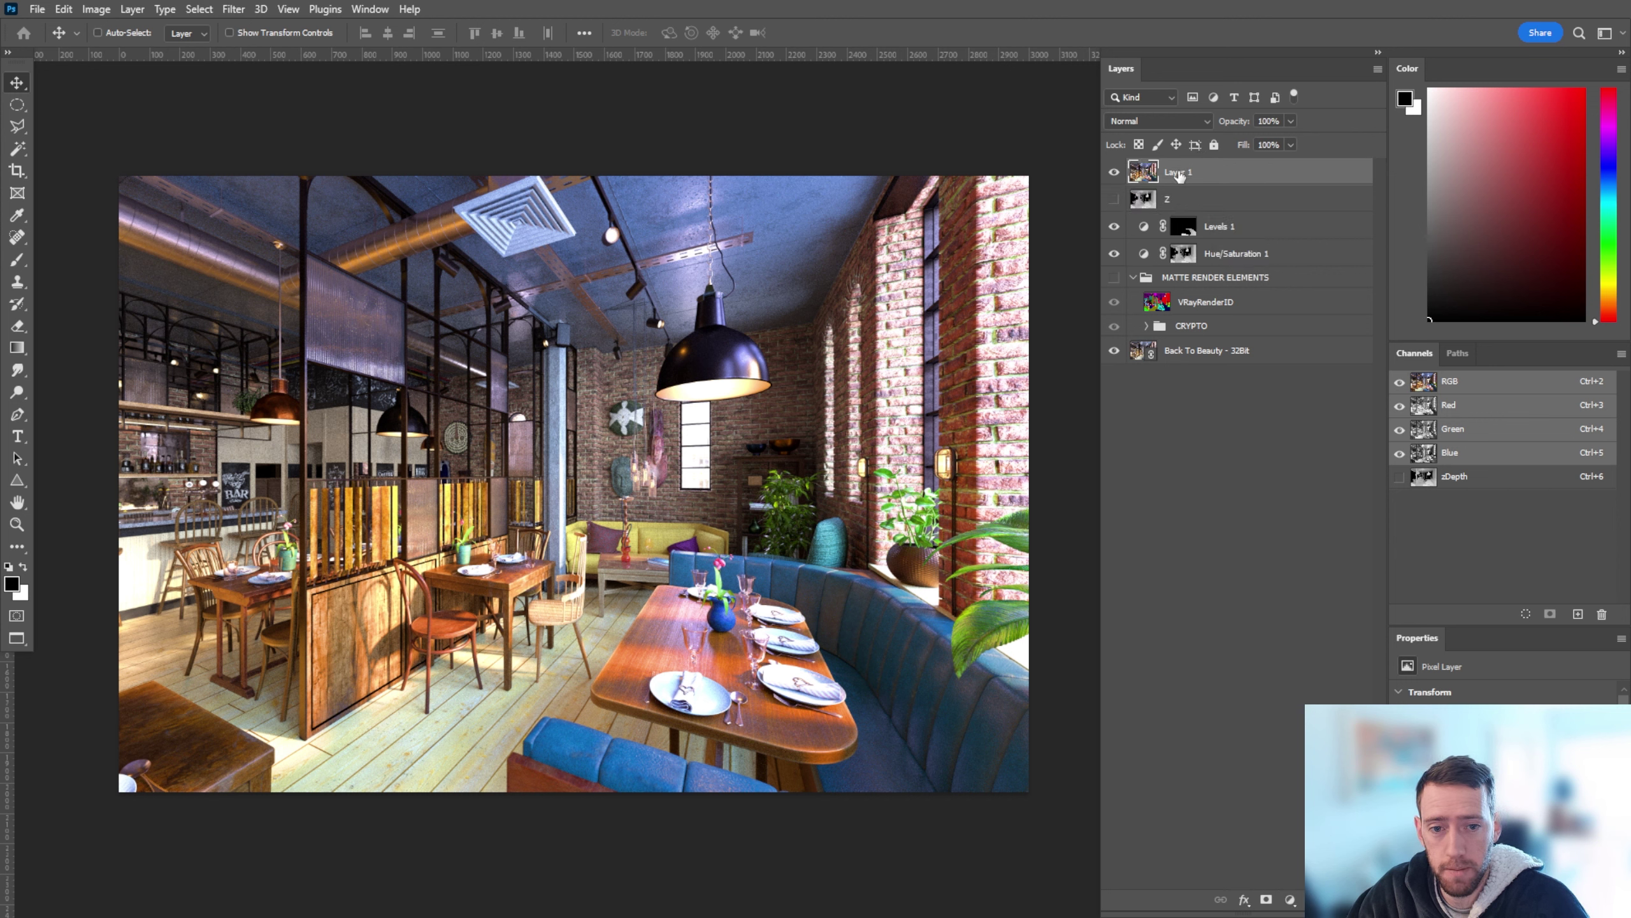
{"action": "double_click", "coordinate": [1174, 171]}
{"action": "type", "text": "merged"}
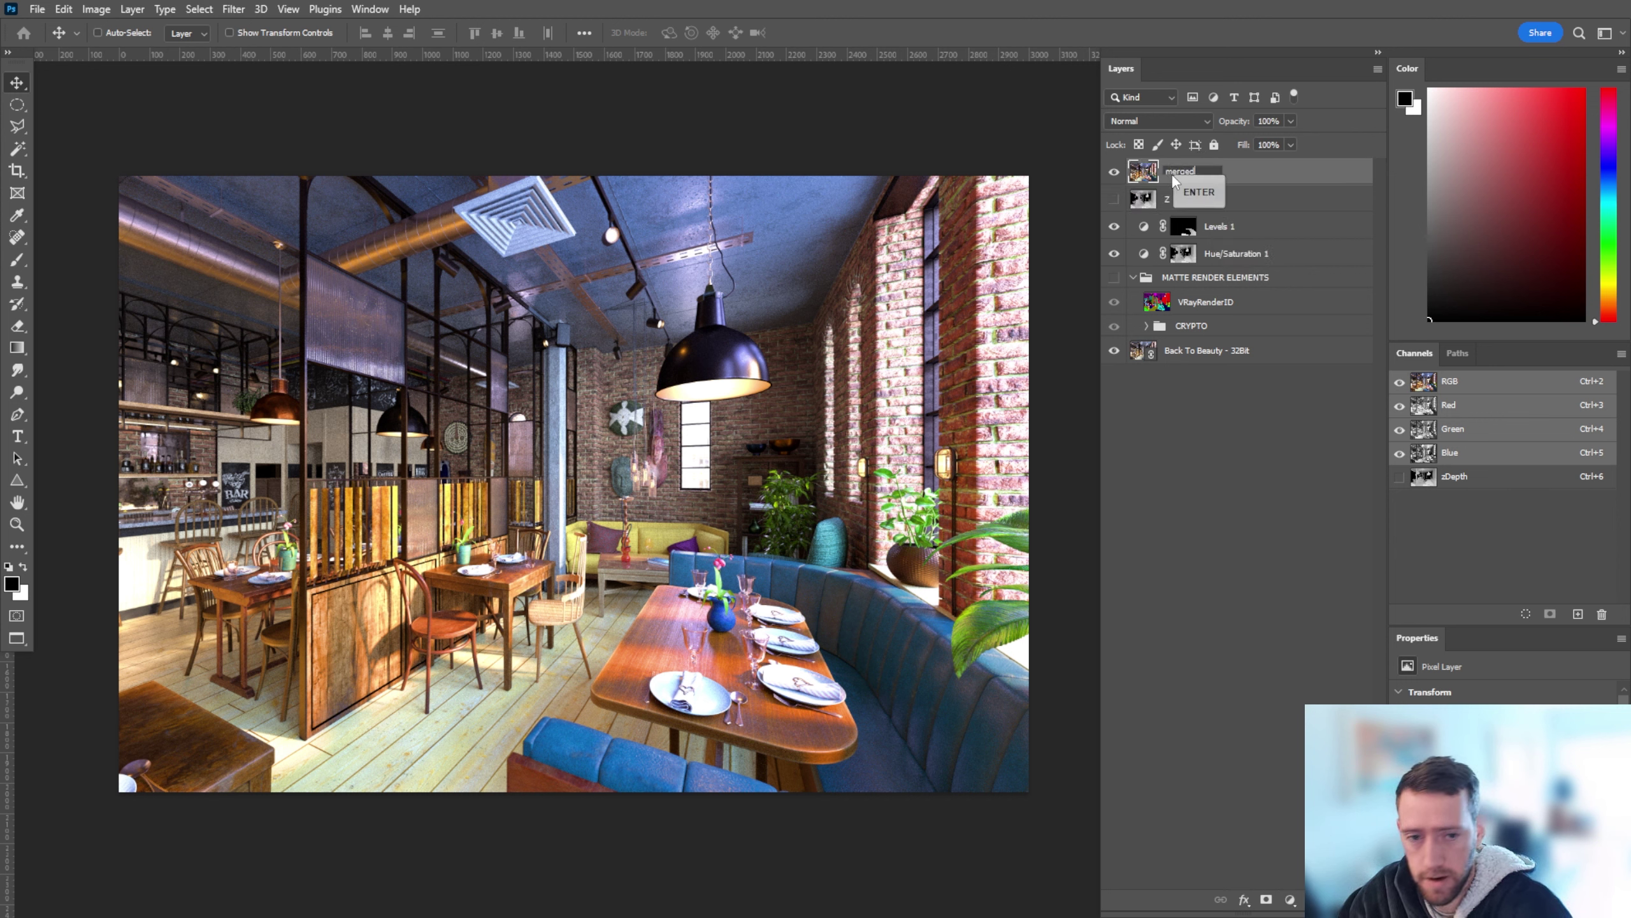
{"action": "key", "text": "Return"}
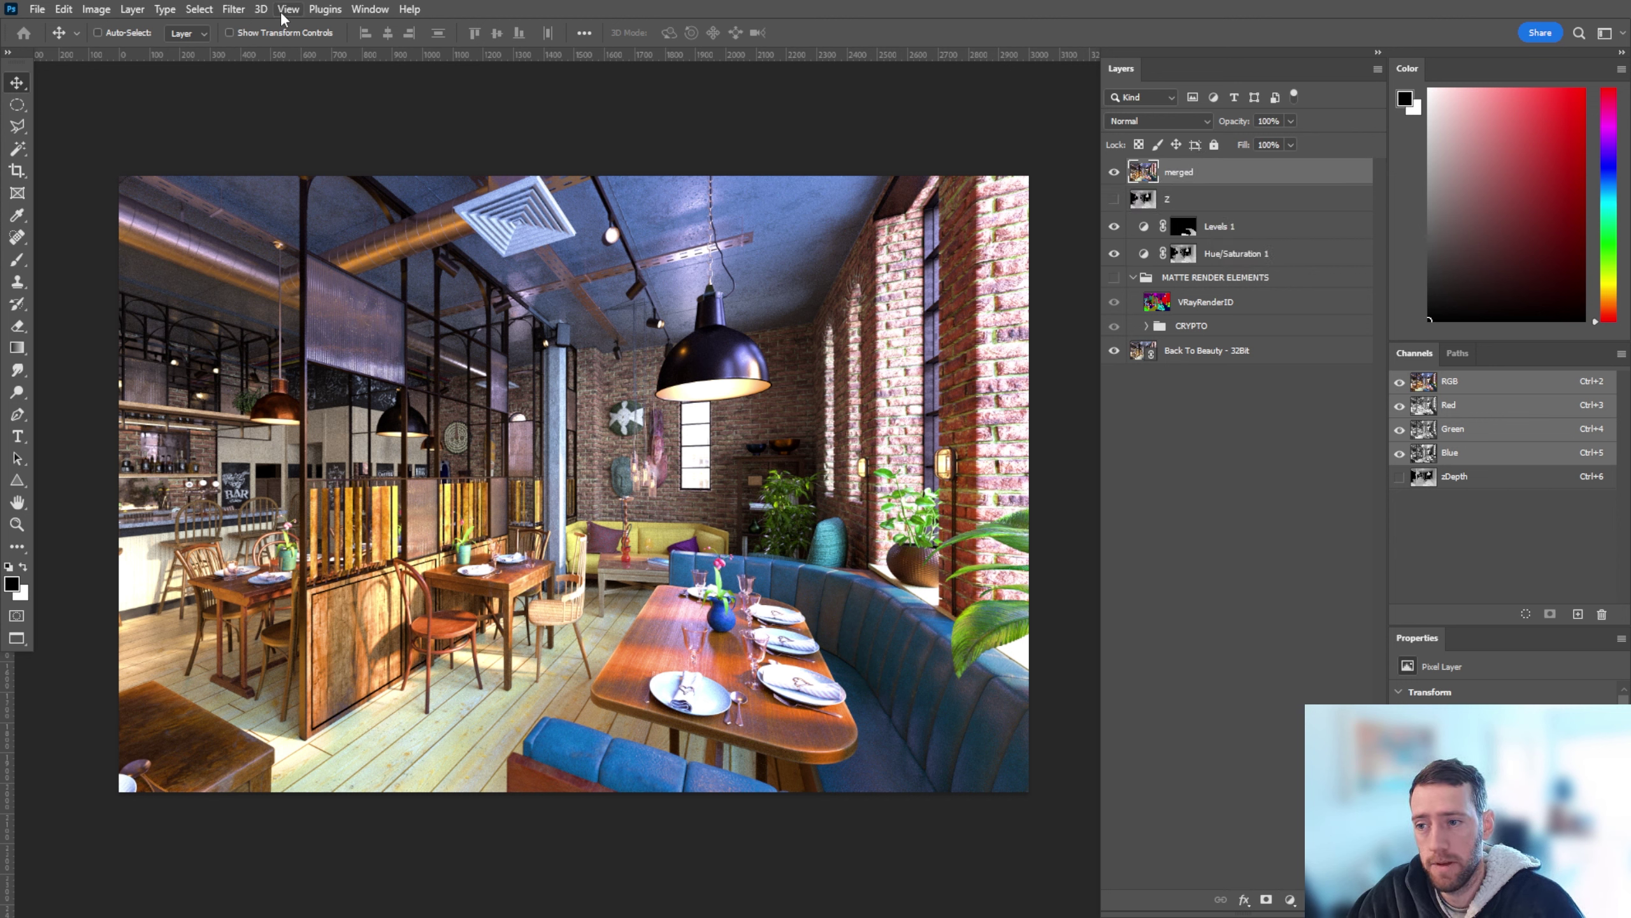
Step: Start Lens Blur on the merged layer with the zDepth channel as depth map source and a blur focal distance of 240
{"action": "left_click", "coordinate": [233, 9]}
{"action": "mouse_move", "coordinate": [360, 226]}
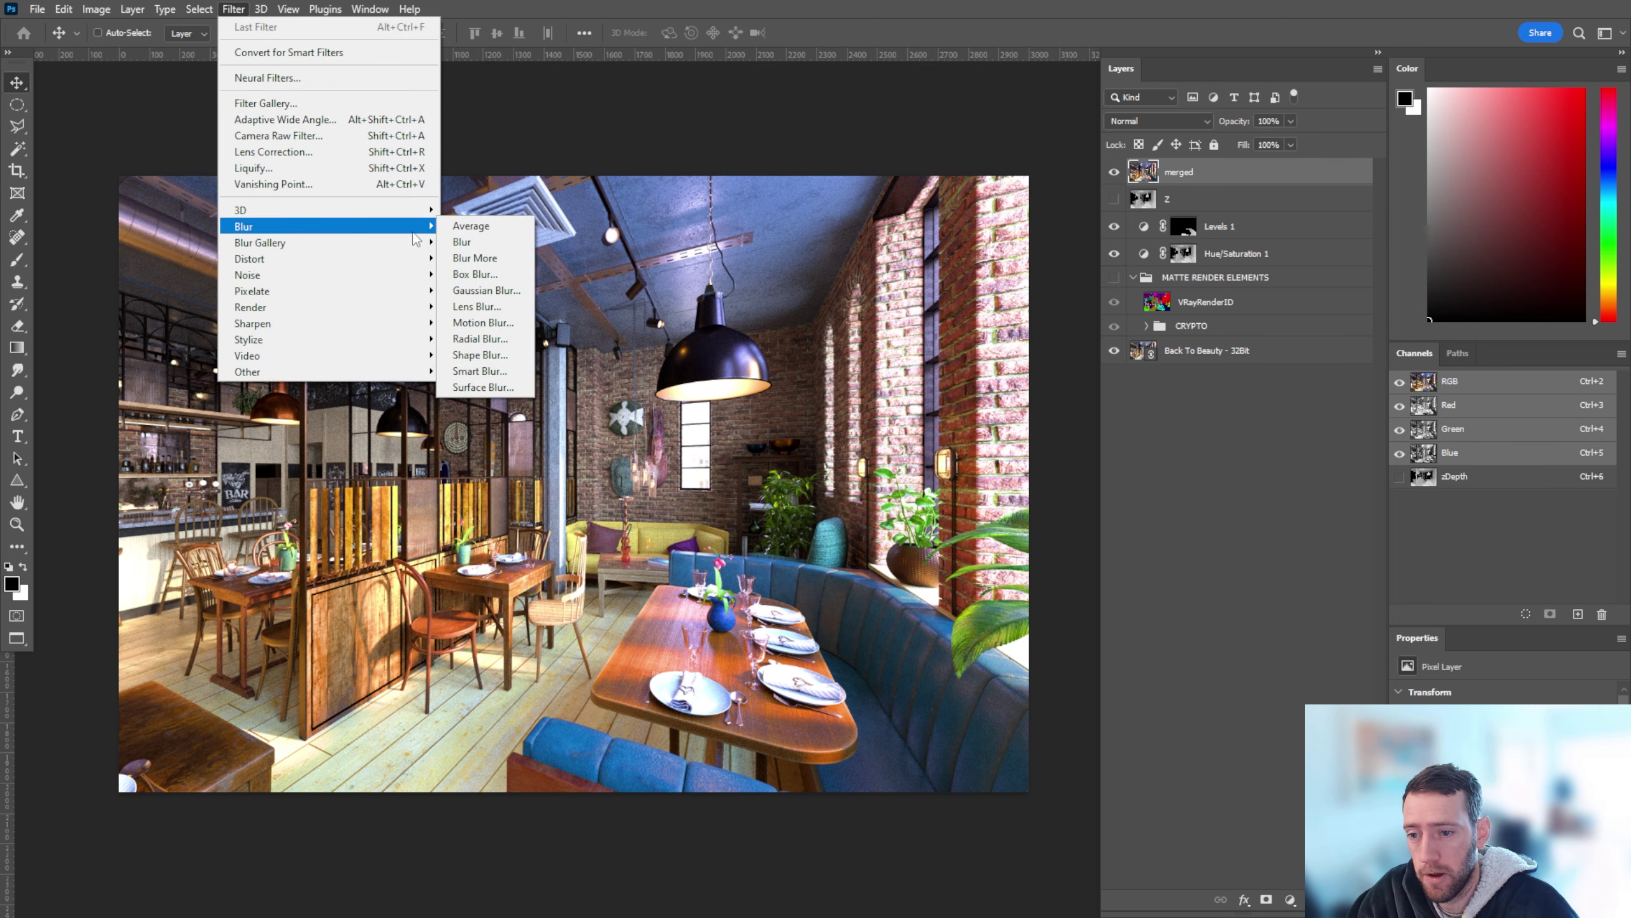
{"action": "left_click", "coordinate": [494, 312]}
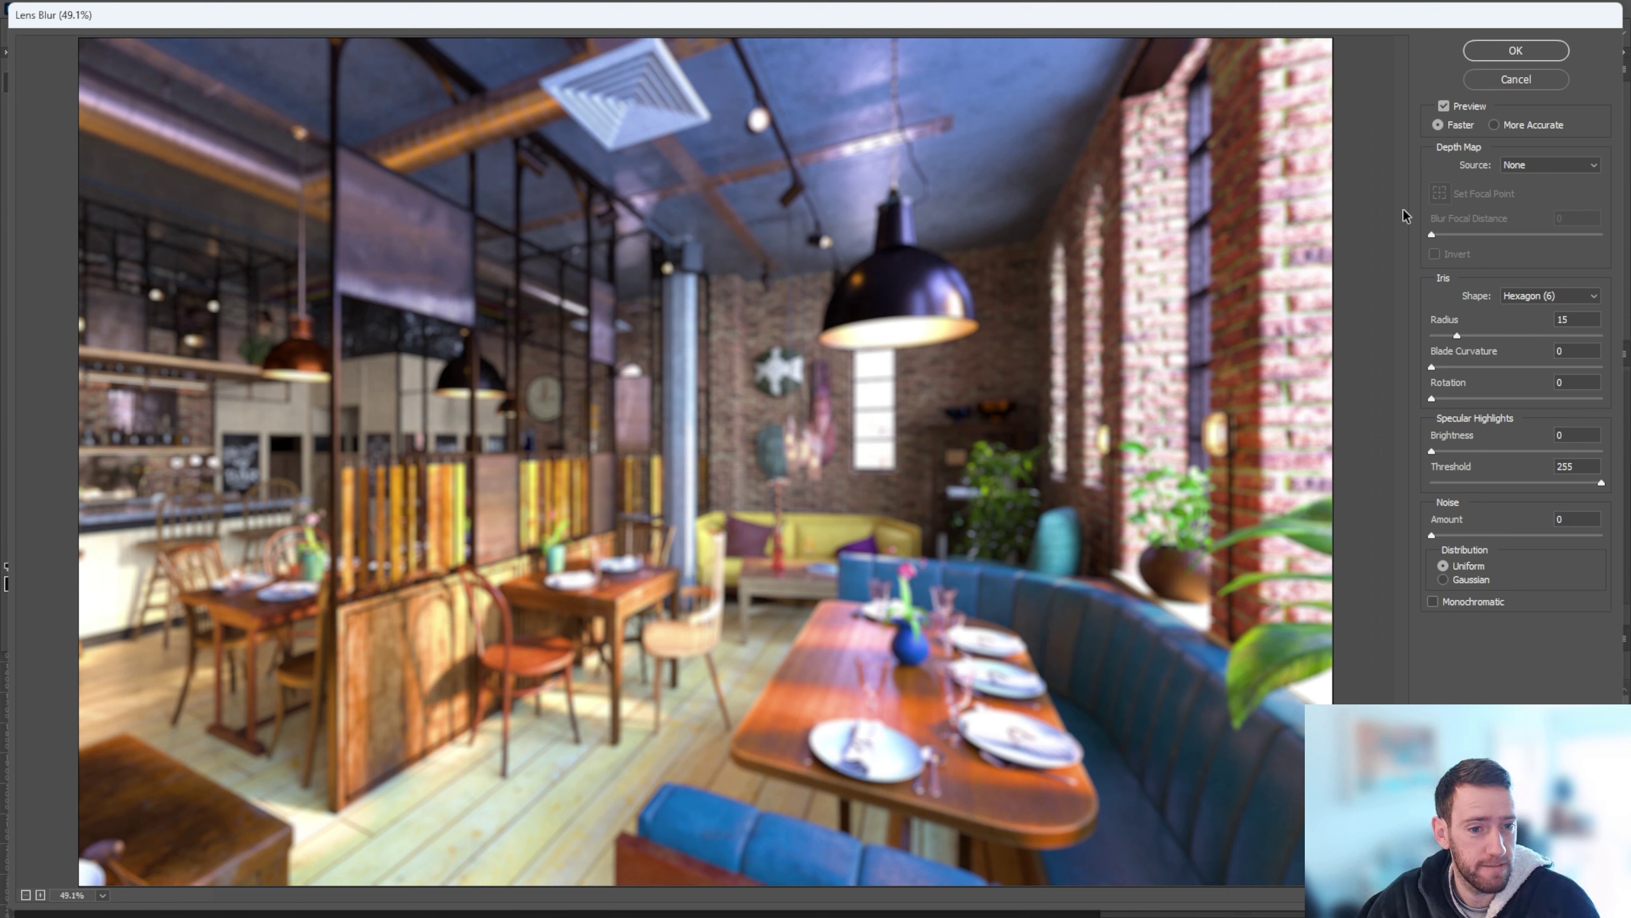
{"action": "left_click", "coordinate": [1545, 167]}
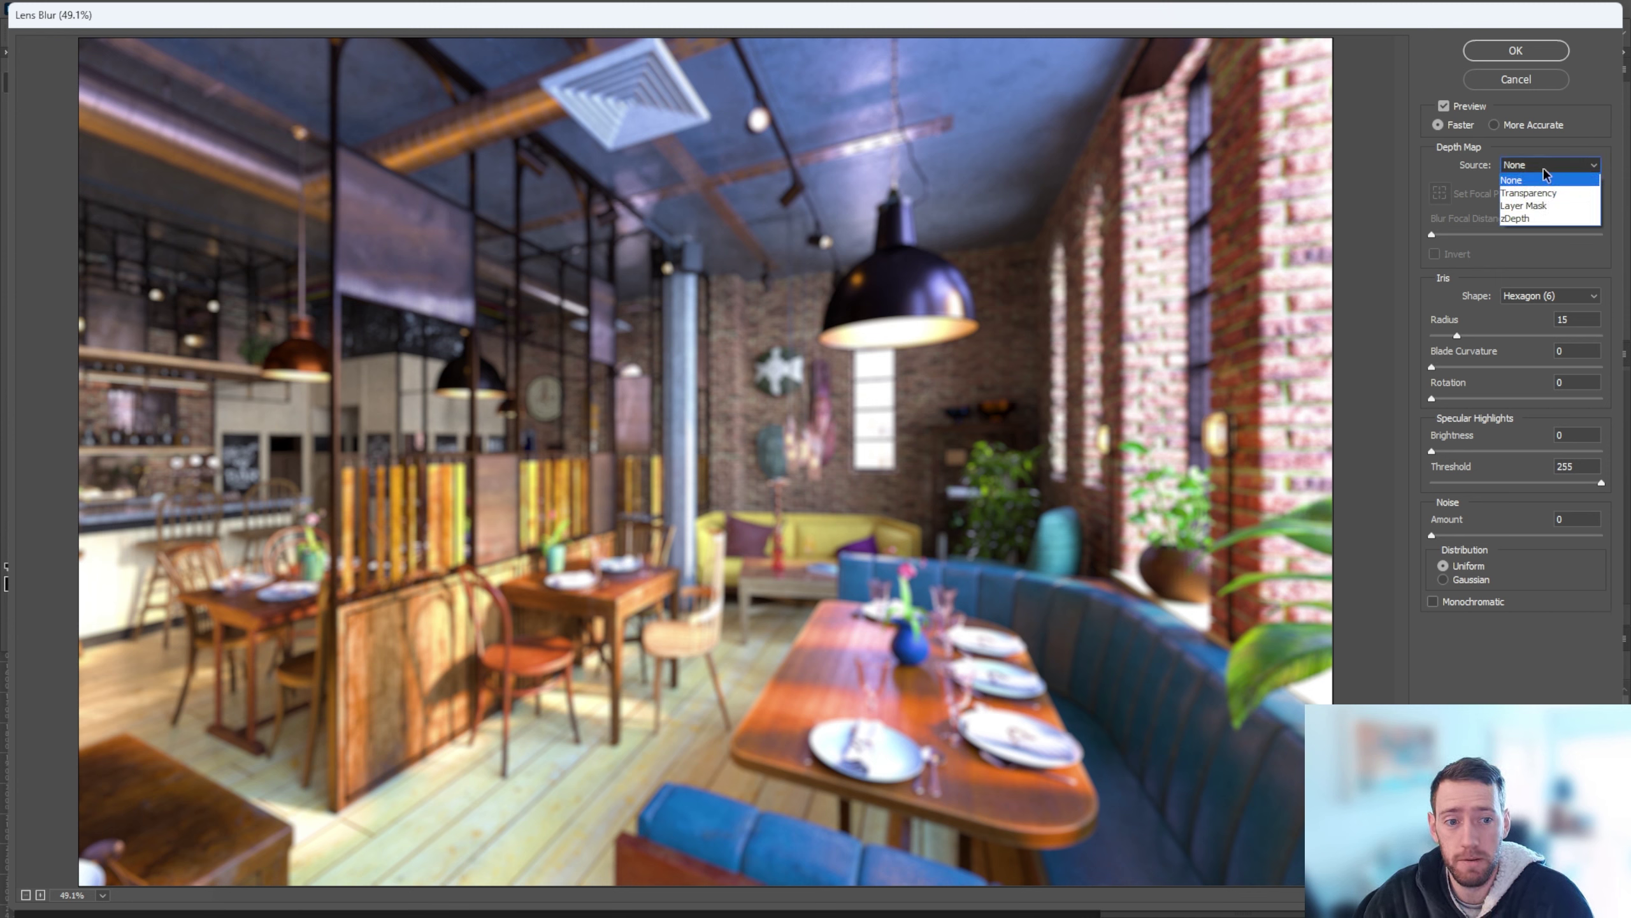
{"action": "left_click", "coordinate": [1527, 219]}
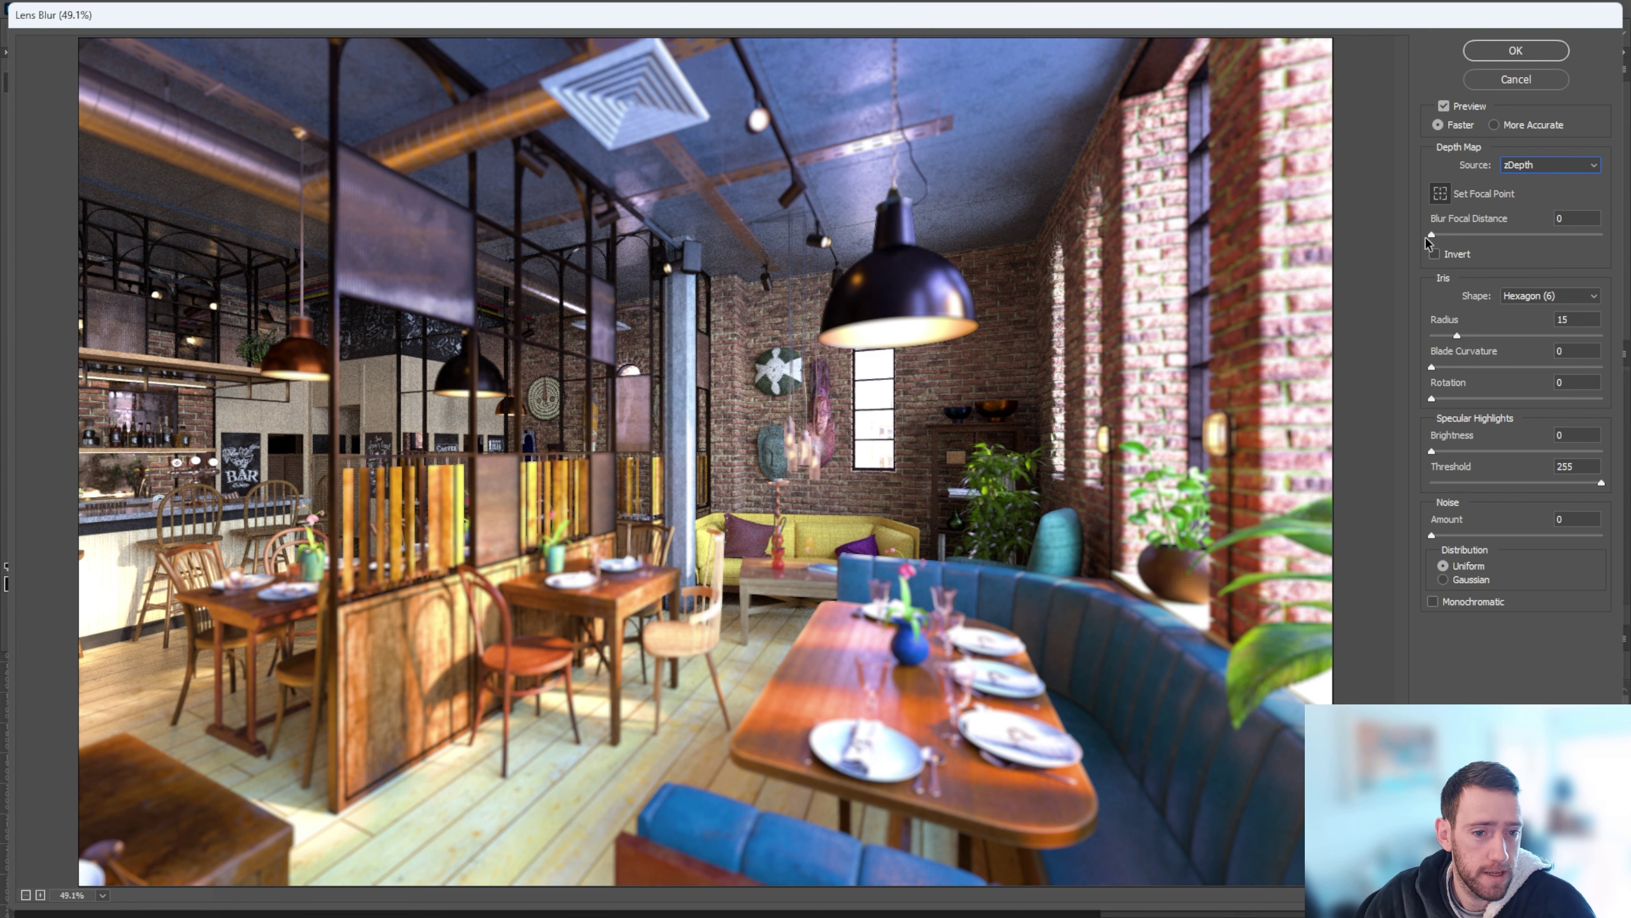
{"action": "left_click_drag", "start_coordinate": [1433, 235], "coordinate": [1559, 239]}
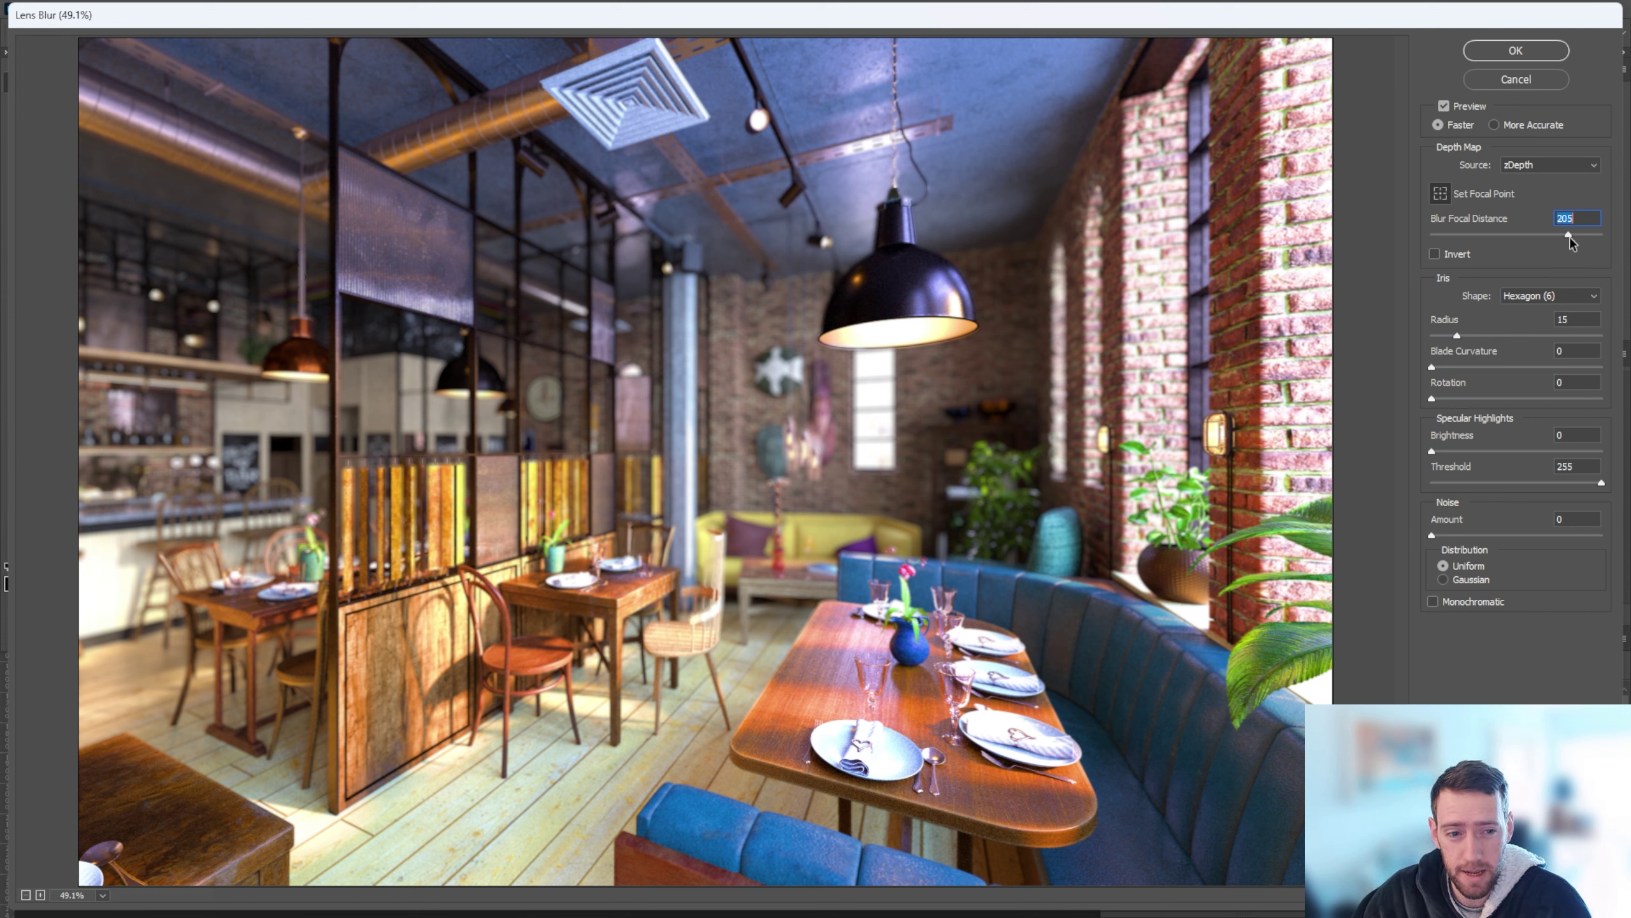
{"action": "left_click_drag", "start_coordinate": [1572, 239], "coordinate": [1593, 240]}
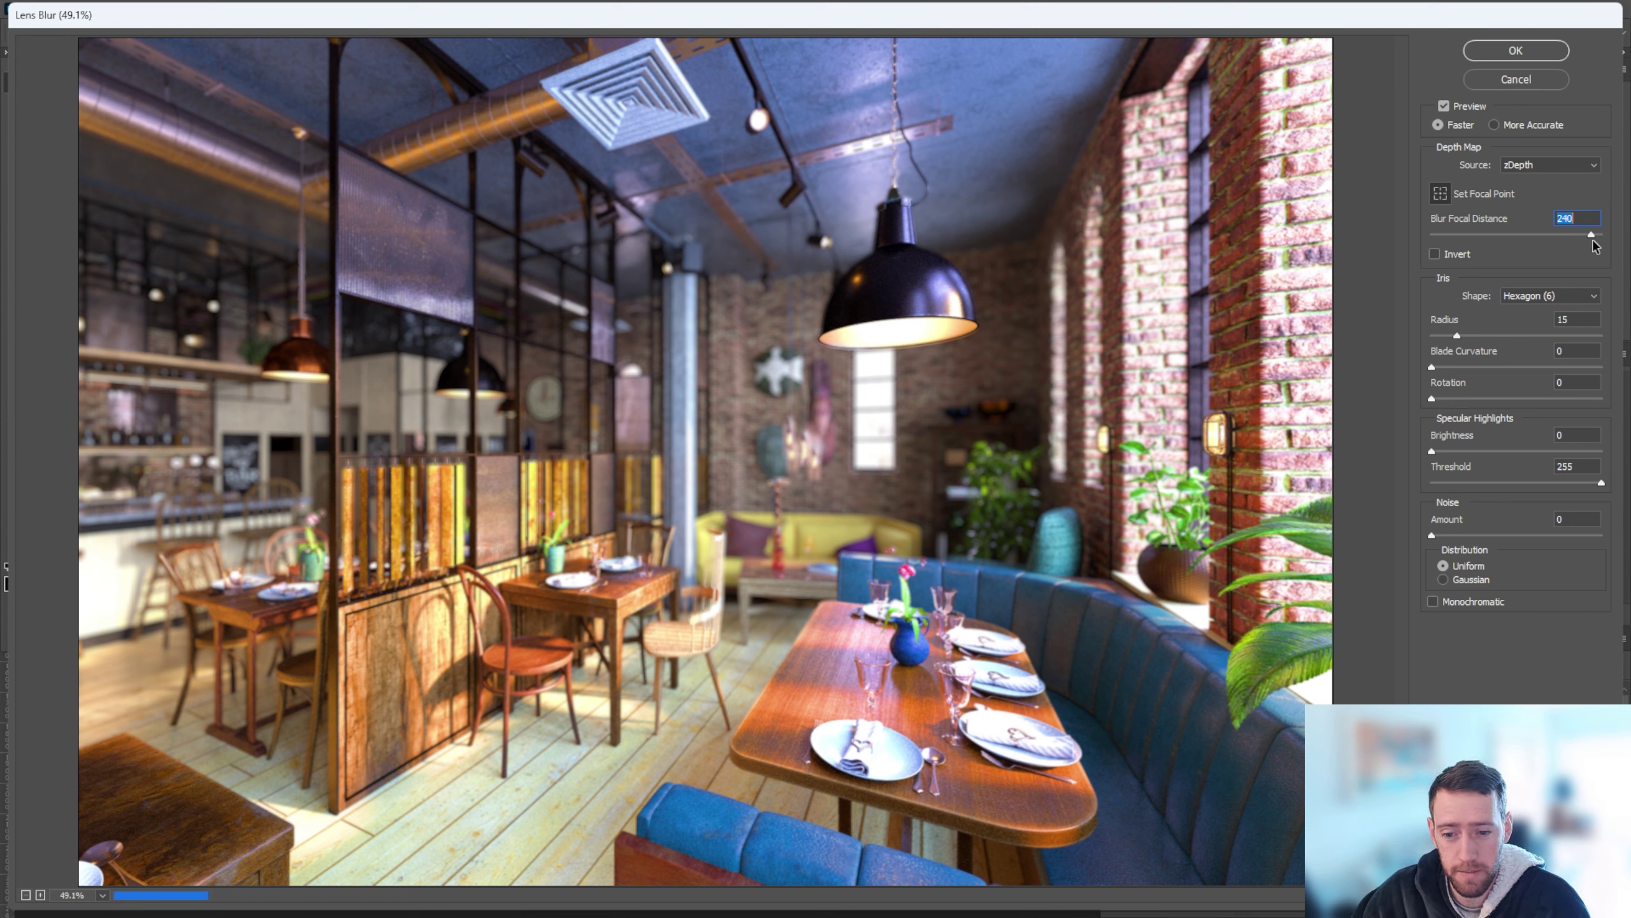
Step: Invert the depth map, set Lens Blur radius 4, rotation 20, specular brightness 3 and noise 2, compare with the original, and apply
{"action": "left_click", "coordinate": [1435, 335]}
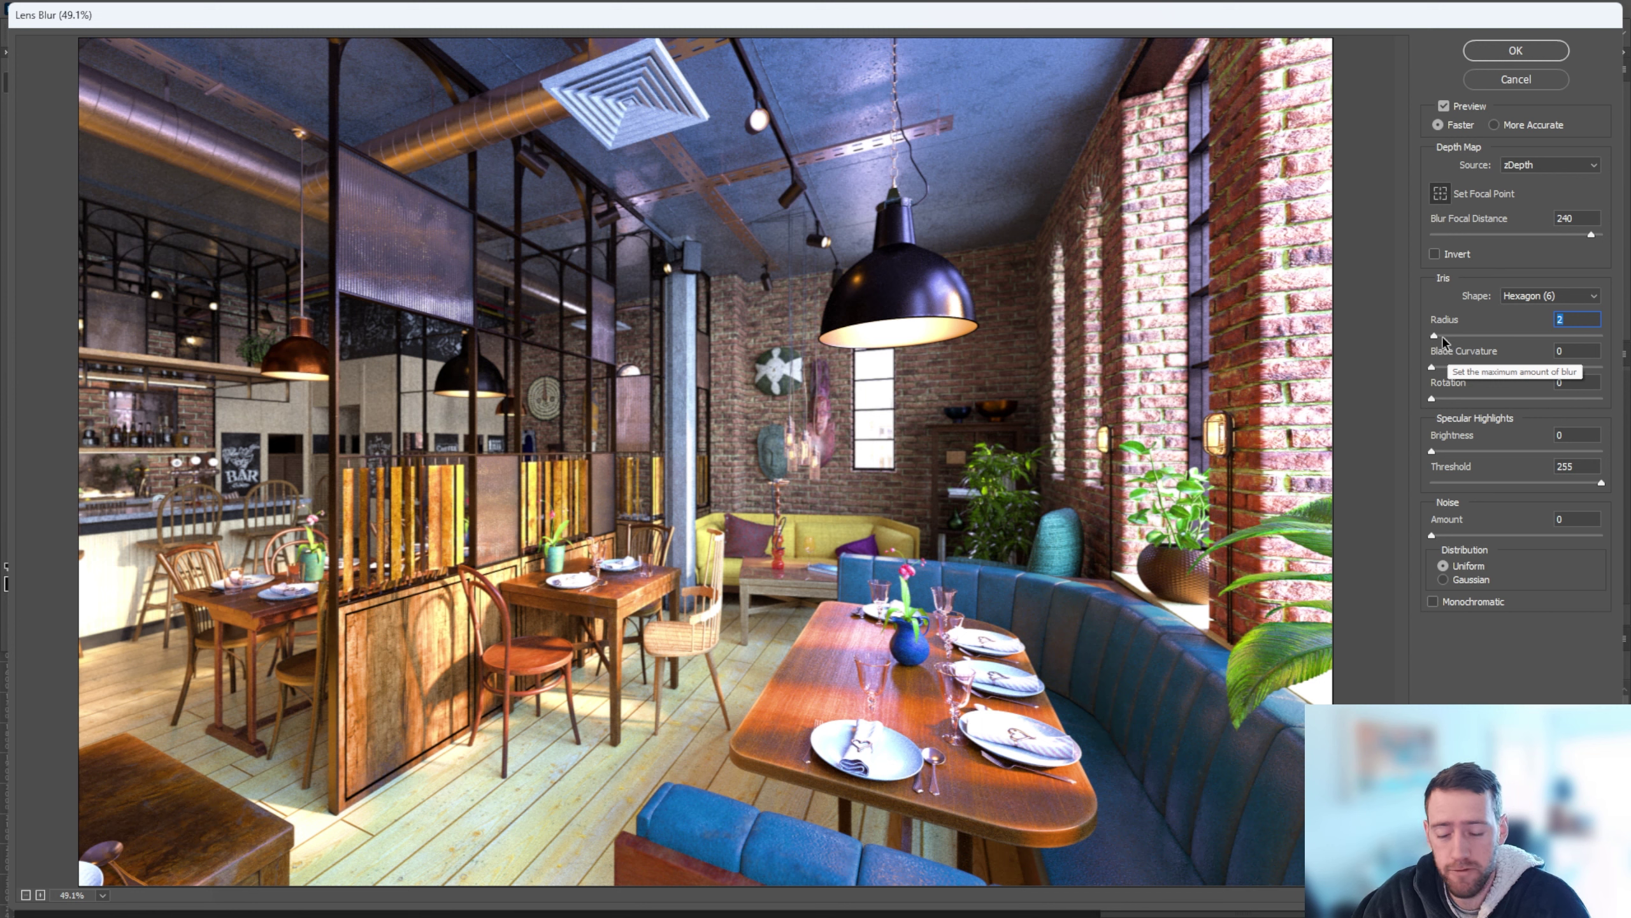
{"action": "left_click_drag", "start_coordinate": [1434, 335], "coordinate": [1437, 337]}
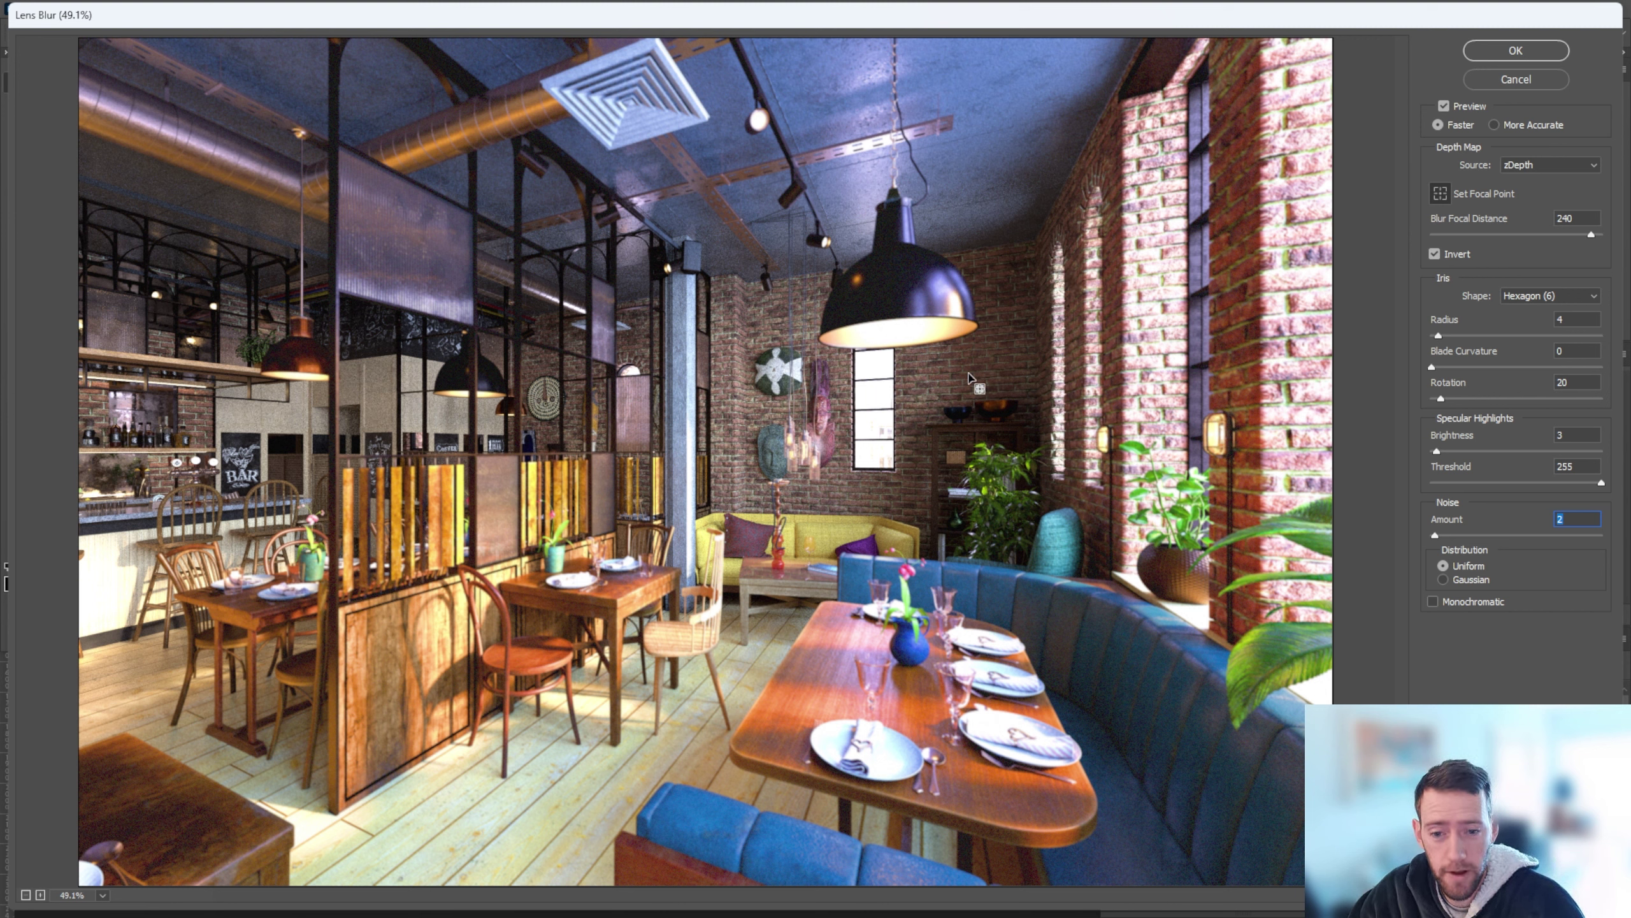
{"action": "left_click", "coordinate": [1445, 106]}
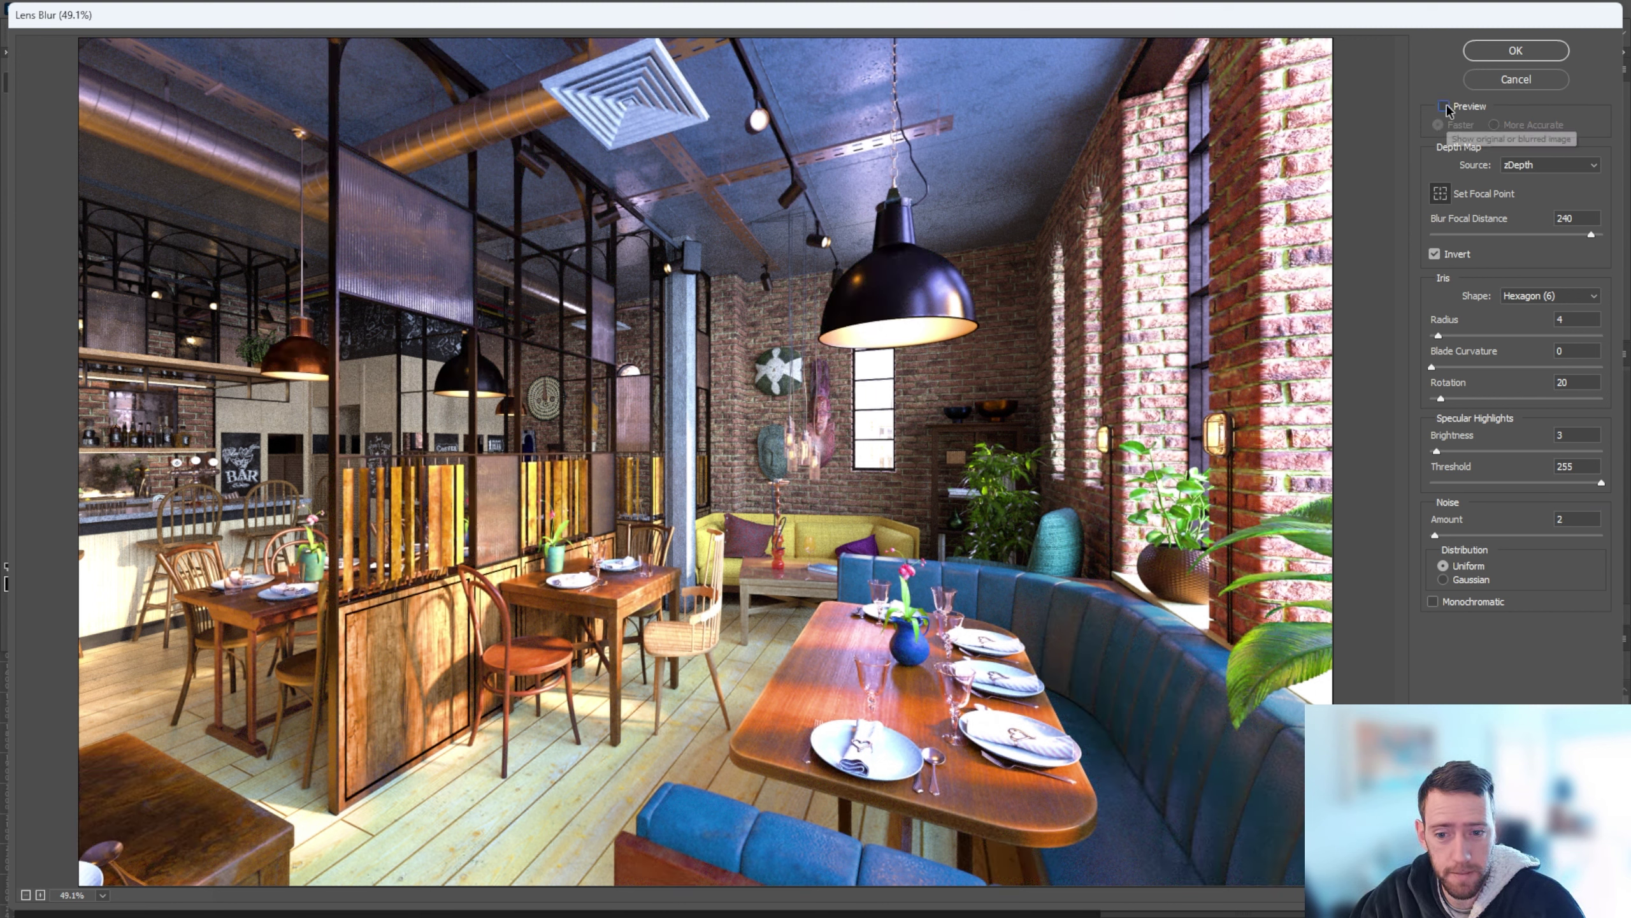
{"action": "left_click", "coordinate": [1445, 106]}
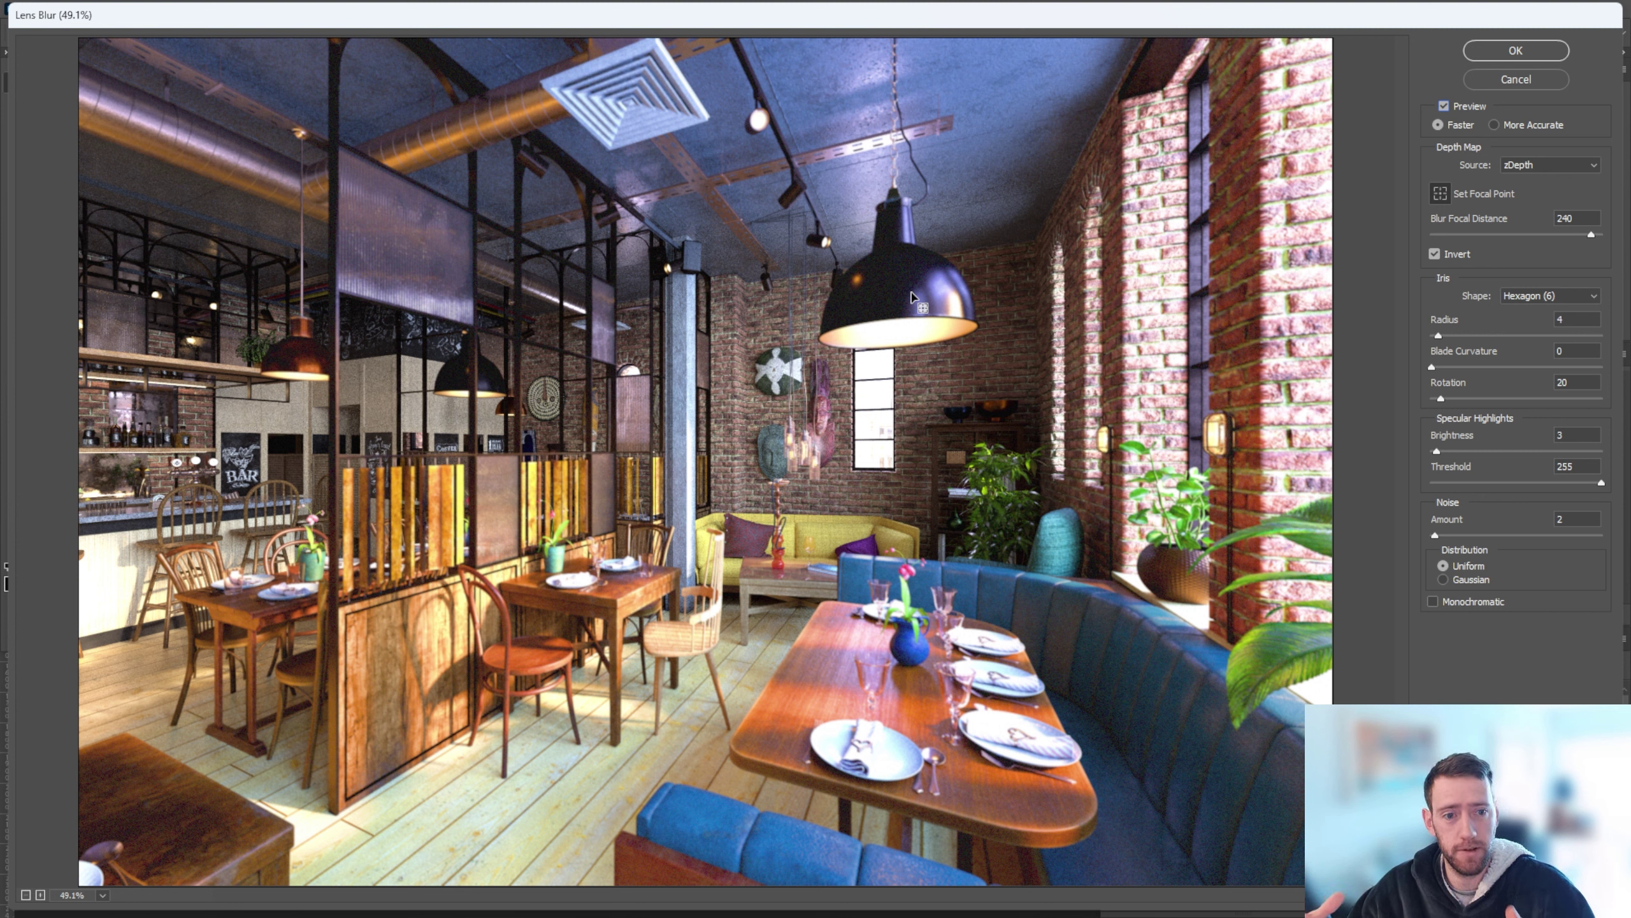
{"action": "left_click", "coordinate": [1444, 106]}
{"action": "left_click", "coordinate": [1444, 107]}
{"action": "left_click", "coordinate": [1444, 107]}
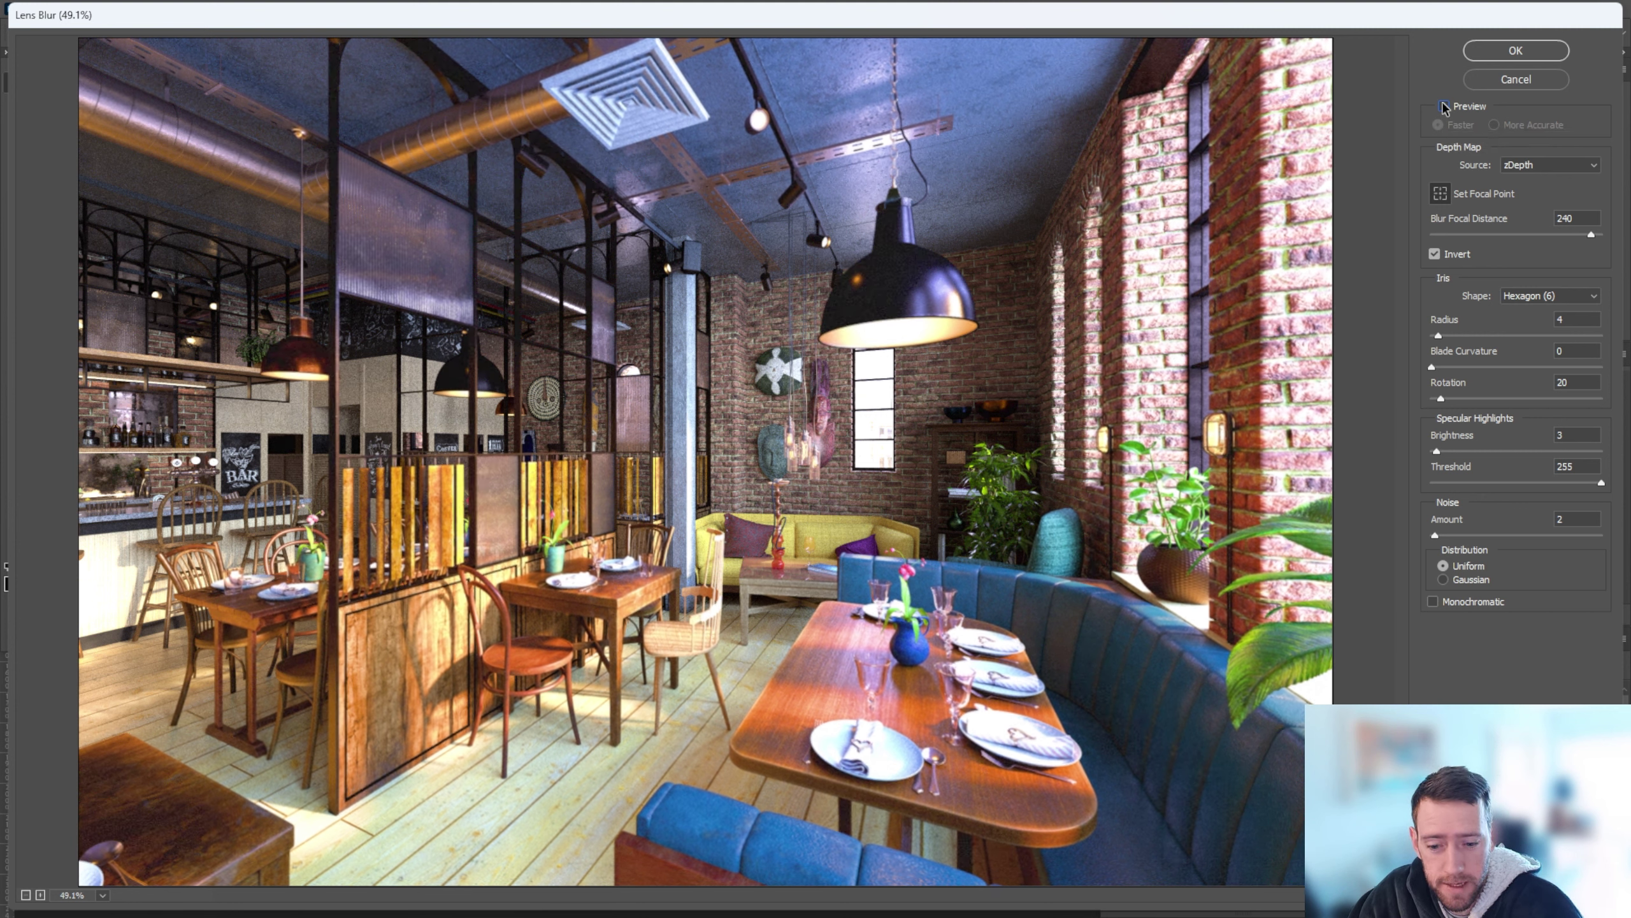
{"action": "left_click", "coordinate": [1444, 106]}
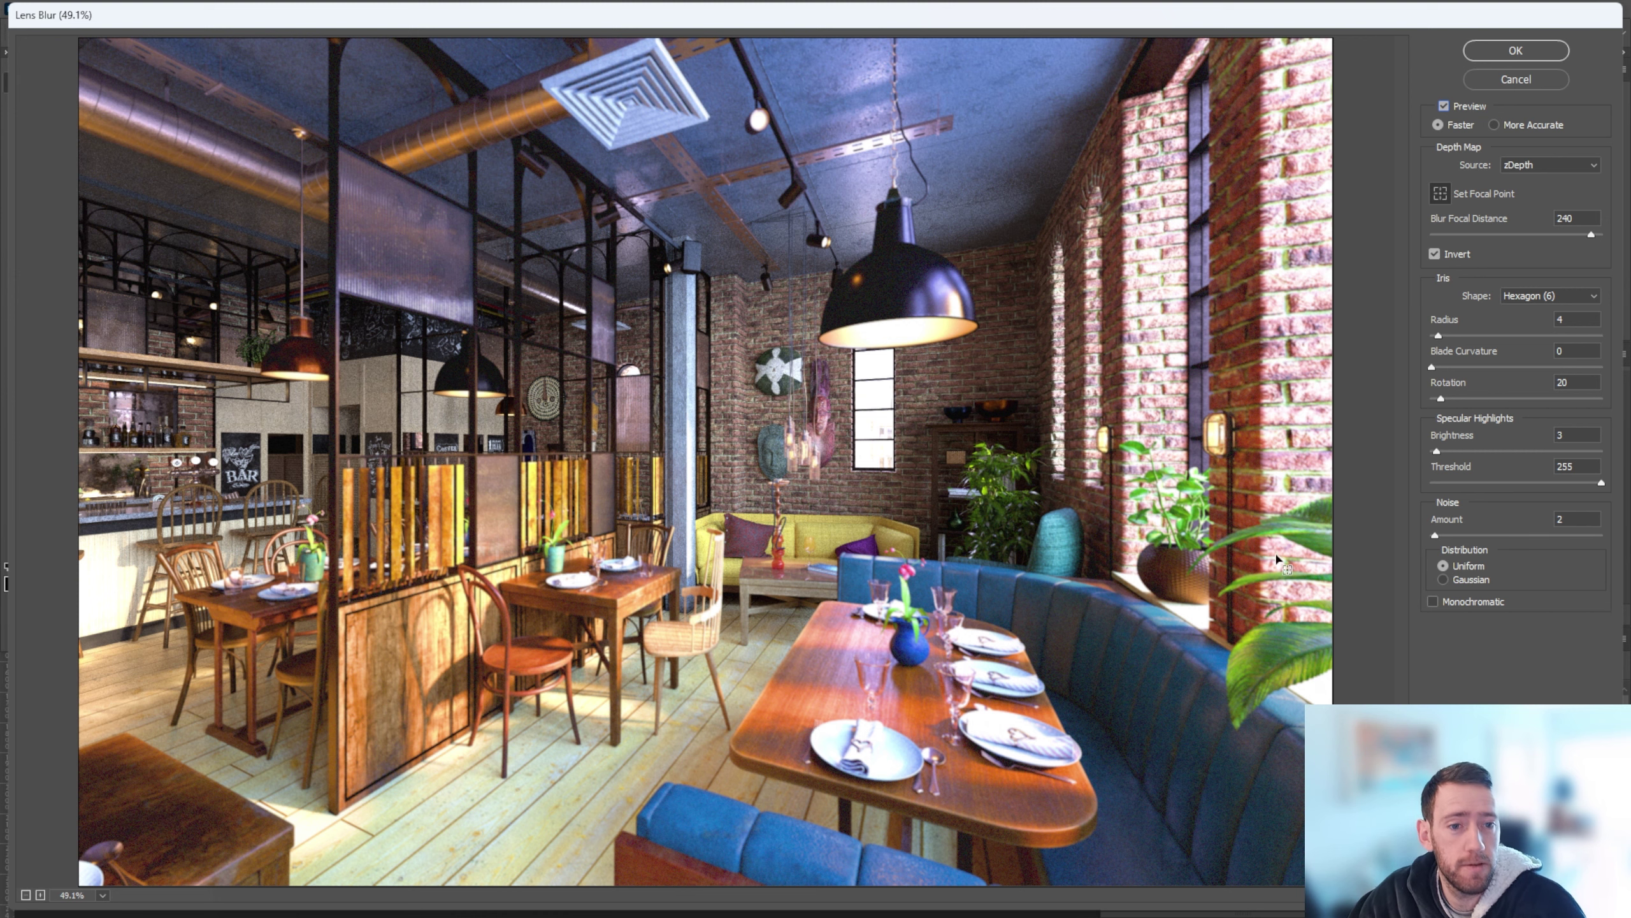
{"action": "left_click", "coordinate": [1502, 54]}
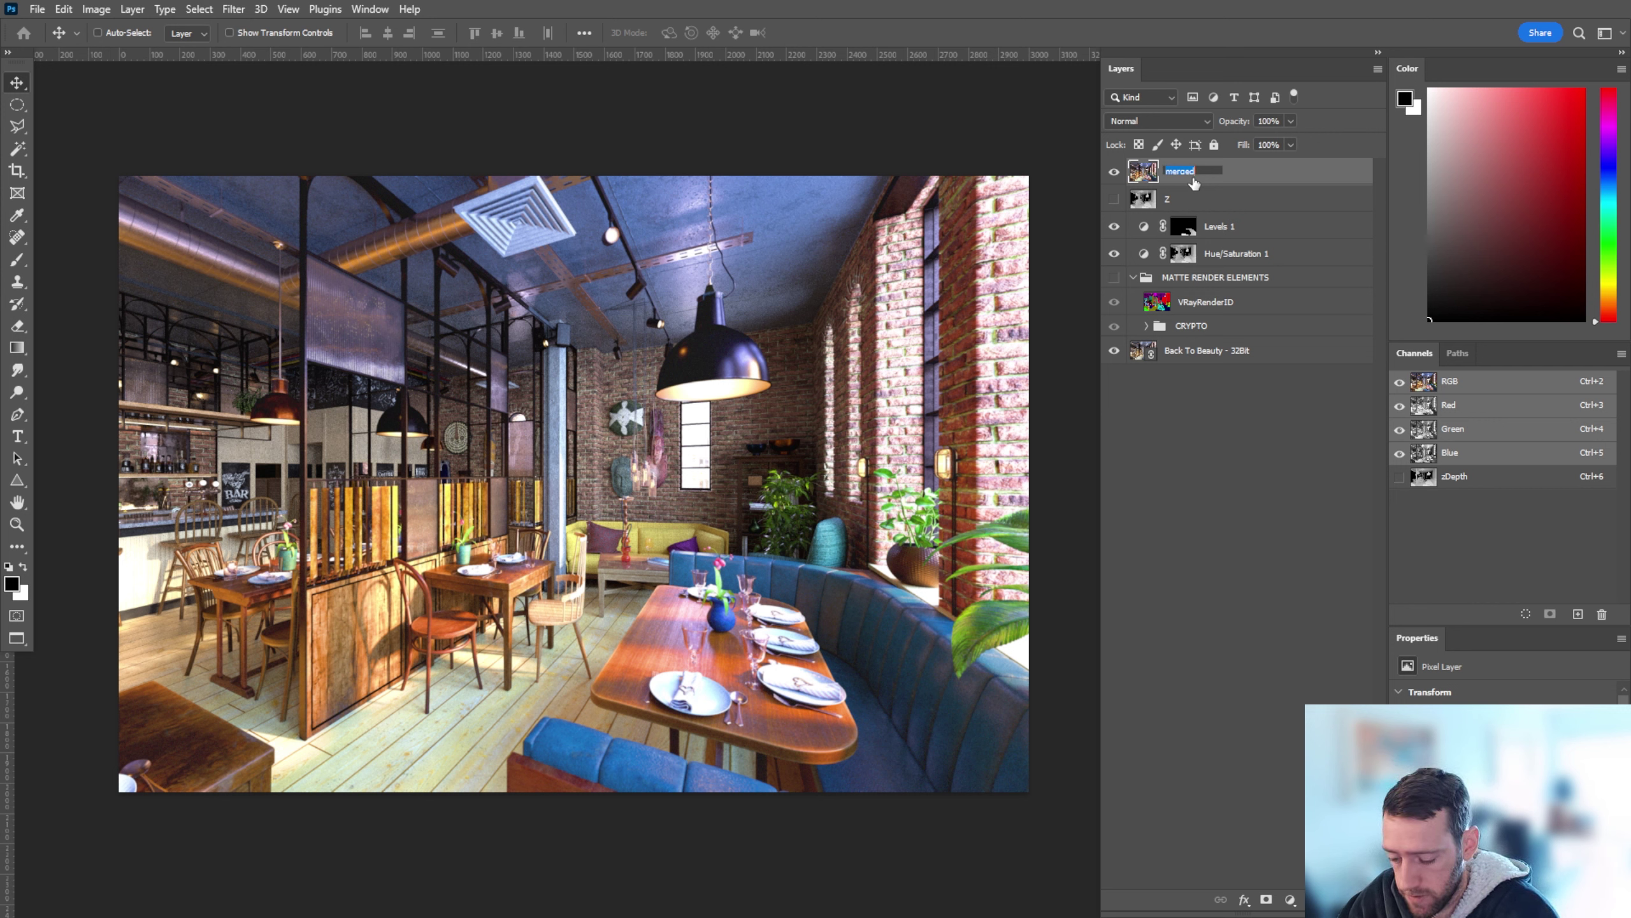
Step: Rename the blurred merged layer as zdepthFoucs
{"action": "type", "text": "zdepth"}
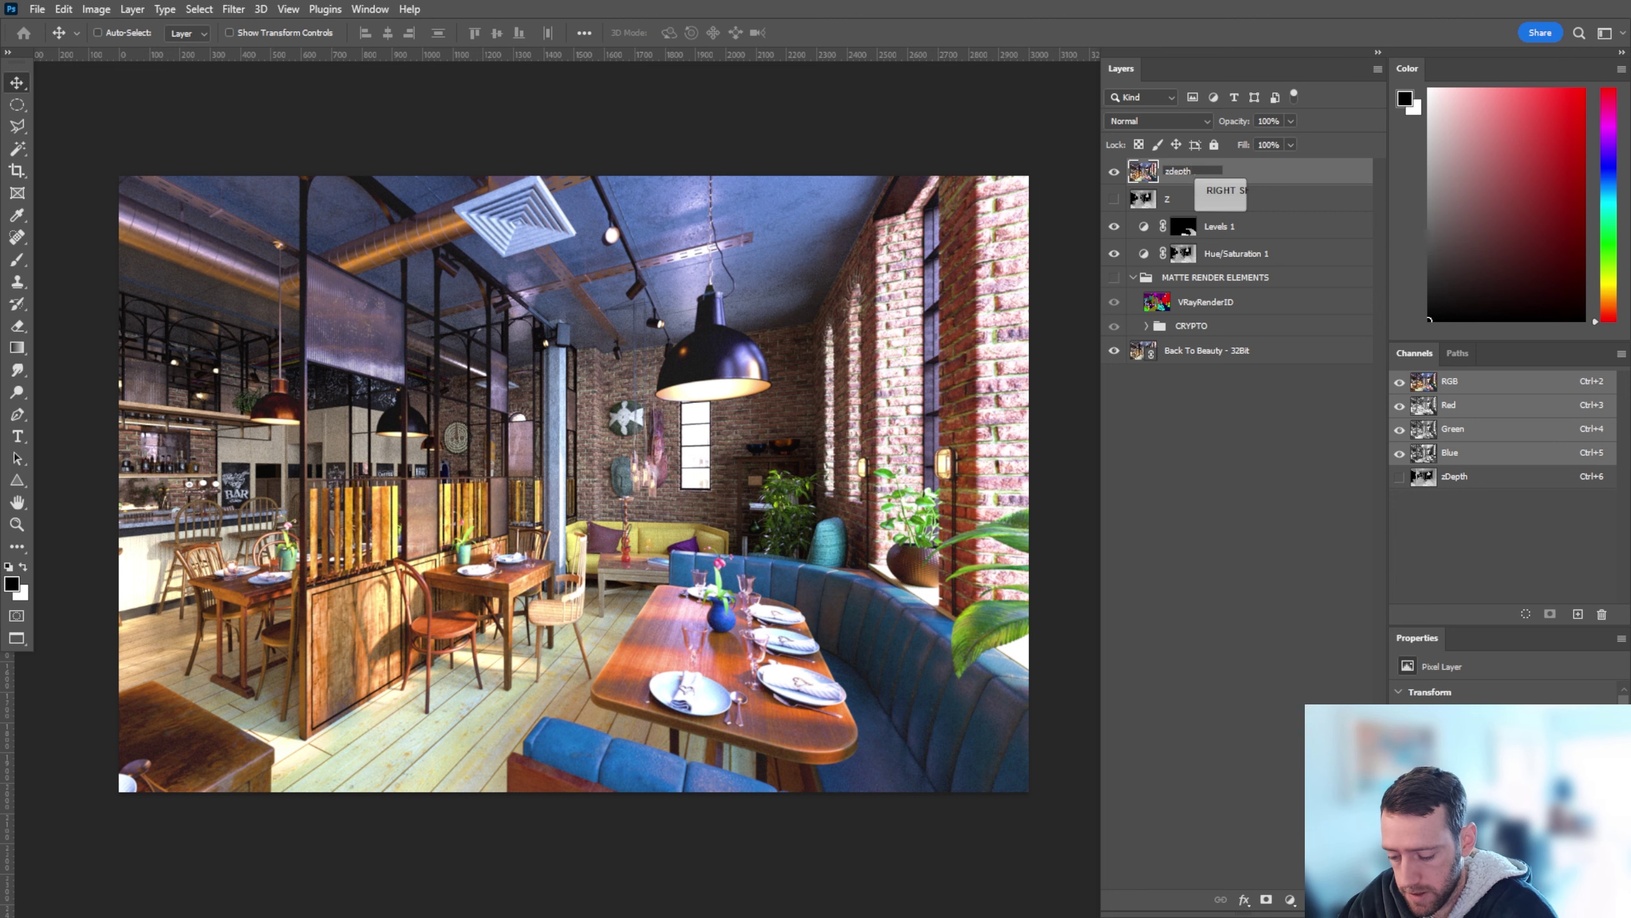
{"action": "type", "text": "Foucs"}
{"action": "key", "text": "Return"}
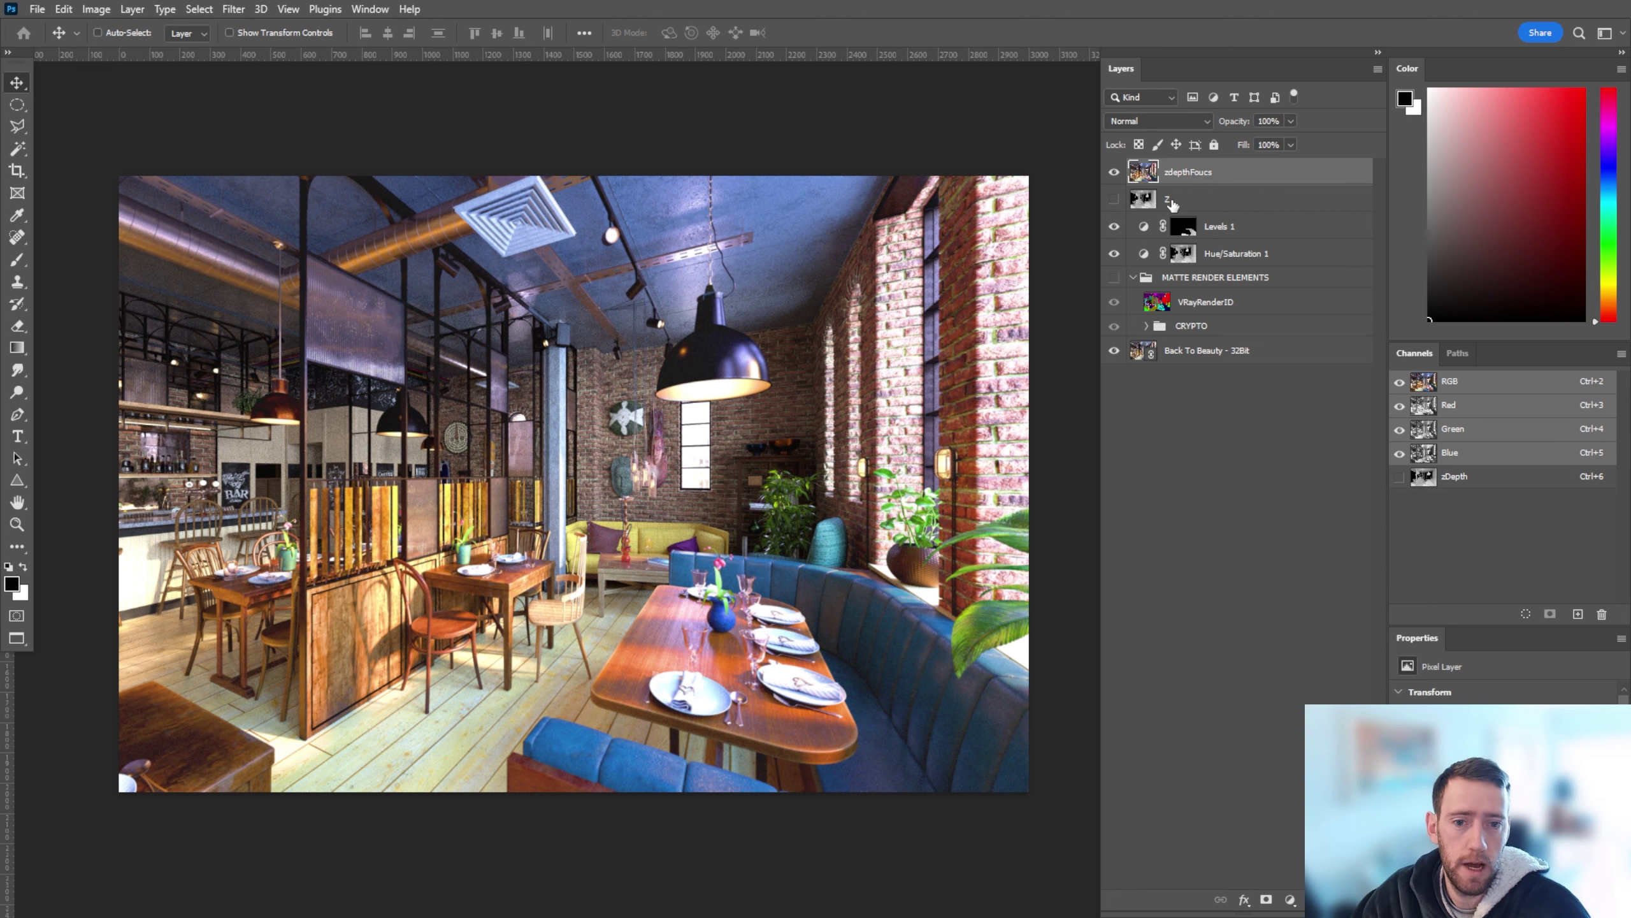
{"action": "left_click_drag", "start_coordinate": [709, 551], "coordinate": [710, 552]}
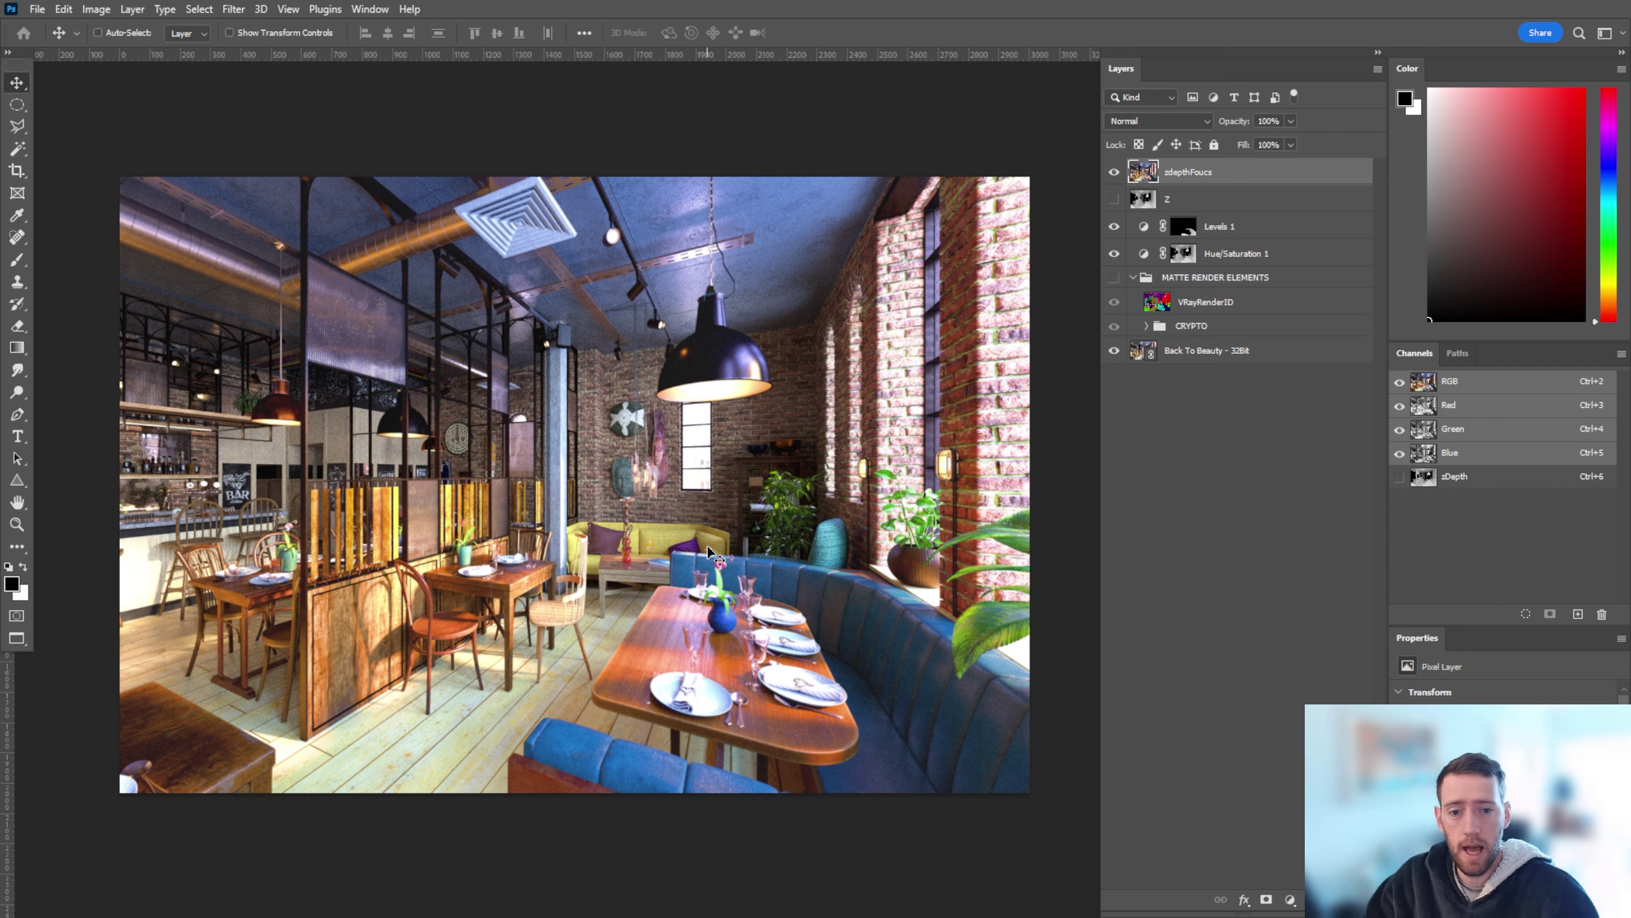
Step: Outline a diagonal light-ray area with the Polygonal Lasso from the brick-wall windows to the bar side, with a narrower band inside it
{"action": "left_click", "coordinate": [1188, 351]}
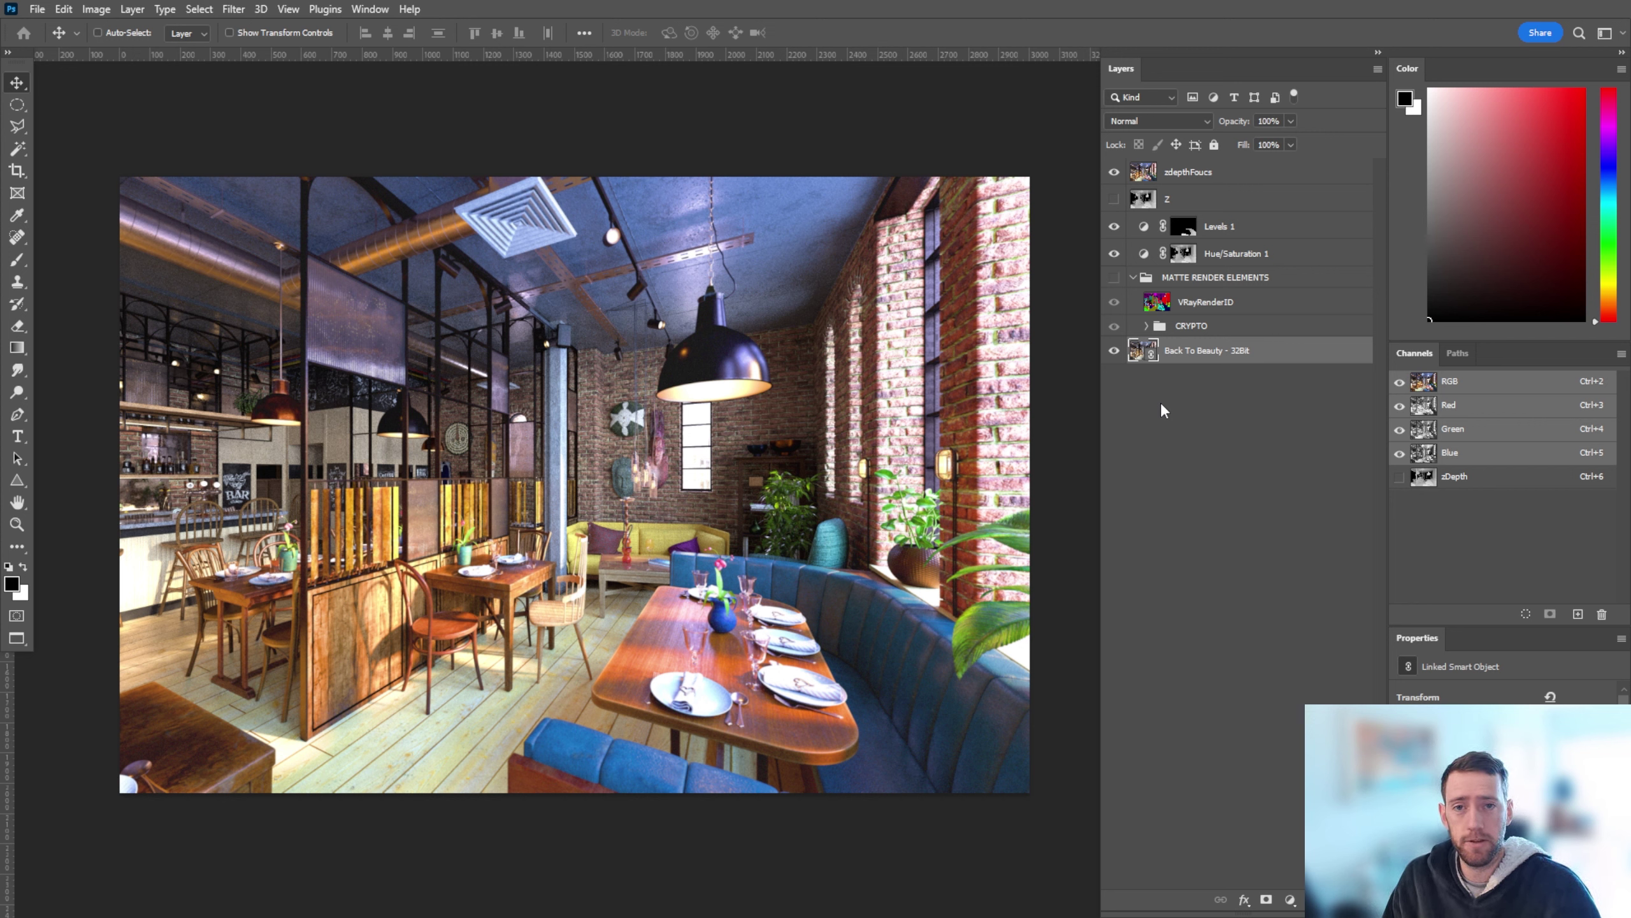
{"action": "key", "text": "l"}
{"action": "left_click", "coordinate": [176, 476]}
{"action": "left_click", "coordinate": [970, 199]}
{"action": "left_click", "coordinate": [970, 578]}
{"action": "left_click", "coordinate": [177, 653]}
{"action": "left_click", "coordinate": [861, 292]}
{"action": "left_click", "coordinate": [312, 518]}
{"action": "left_click", "coordinate": [312, 611]}
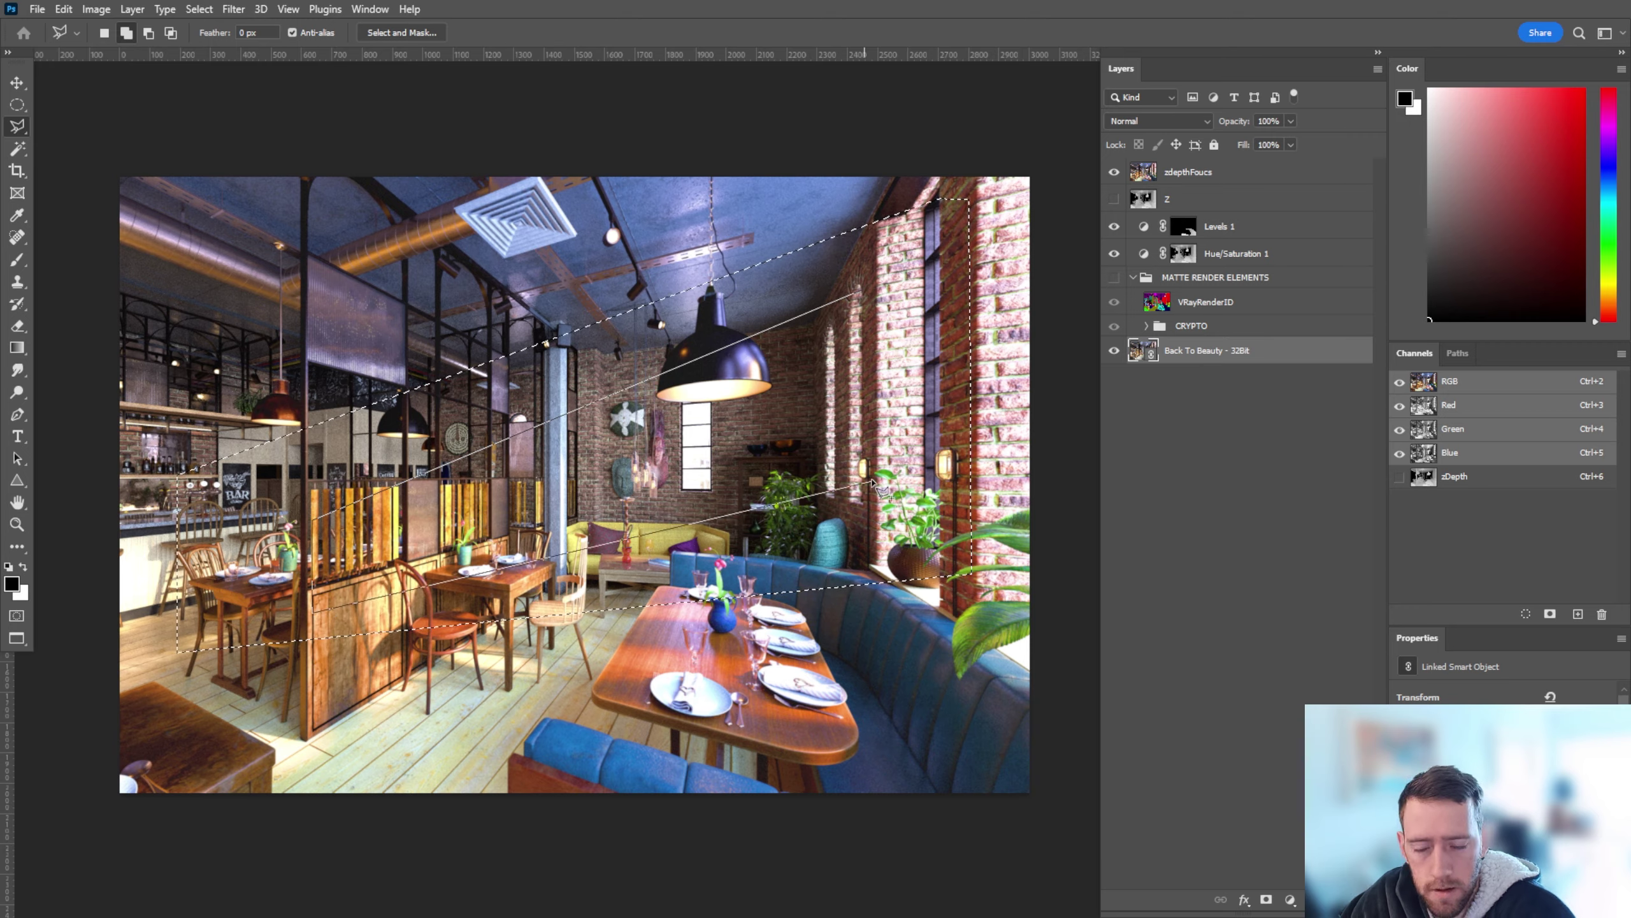
Step: Add a Hue/Saturation adjustment above zdepthFoucs masked by the light-ray selection, desaturated and lightened, and set its blending to Overlay
{"action": "left_click", "coordinate": [1189, 172]}
{"action": "left_click", "coordinate": [1291, 900]}
{"action": "left_click", "coordinate": [1310, 730]}
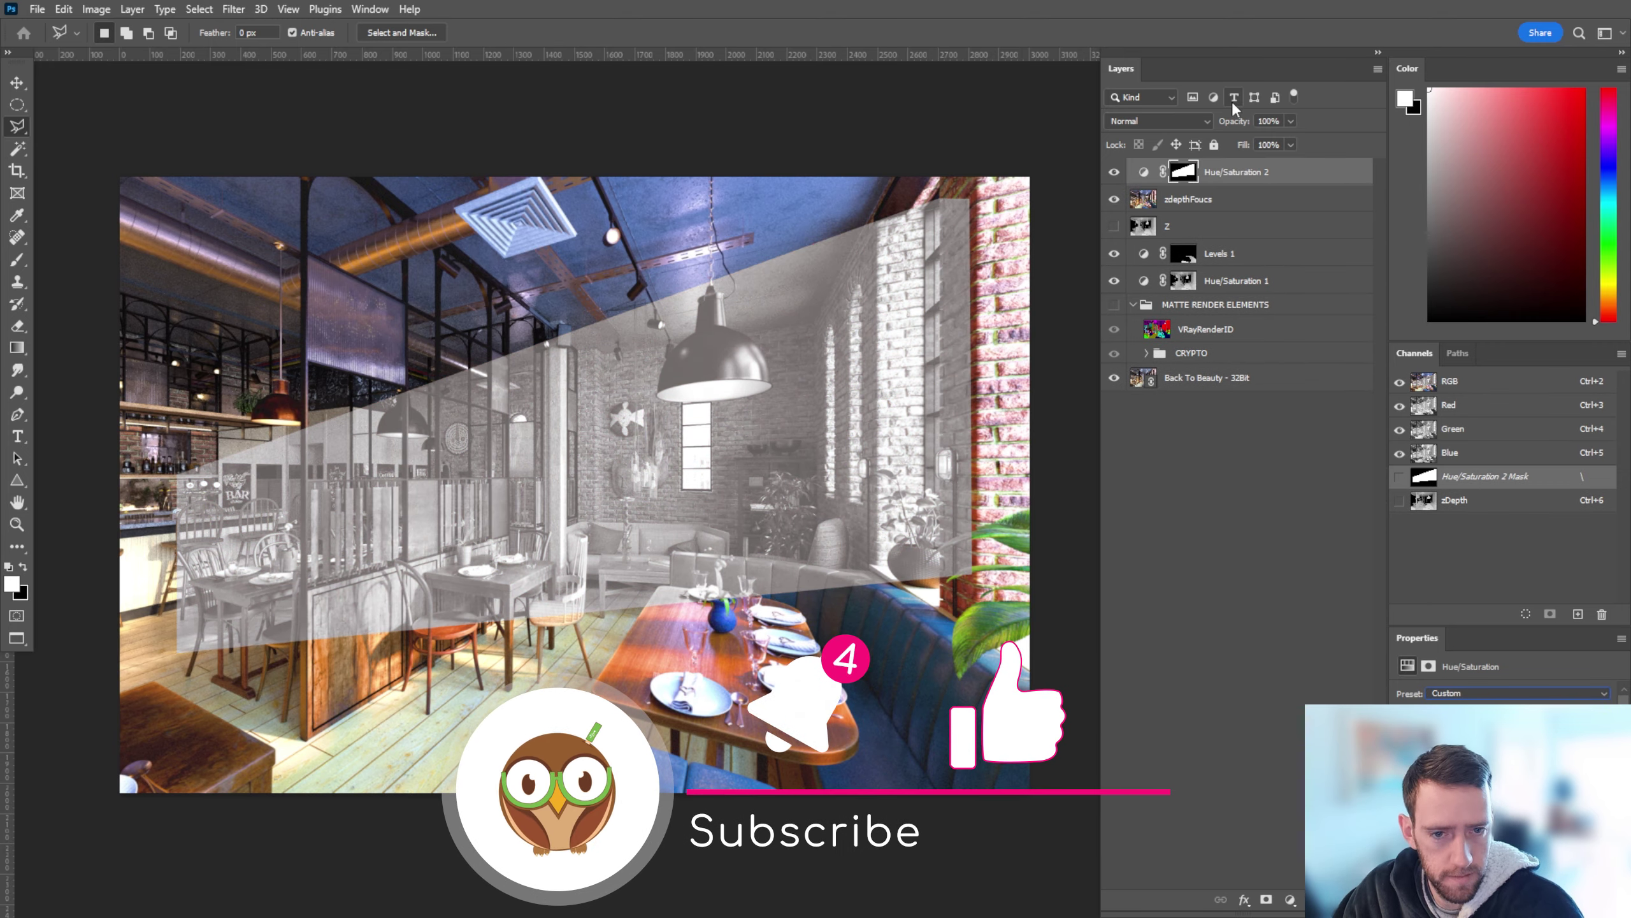
{"action": "left_click", "coordinate": [1156, 121]}
{"action": "left_click", "coordinate": [1144, 341]}
{"action": "left_click", "coordinate": [1143, 171]}
Step: Duplicate the light-ray Hue/Saturation adjustment with a narrower band as its mask, and clear the selection
{"action": "left_click", "coordinate": [1184, 171], "text": "ctrl"}
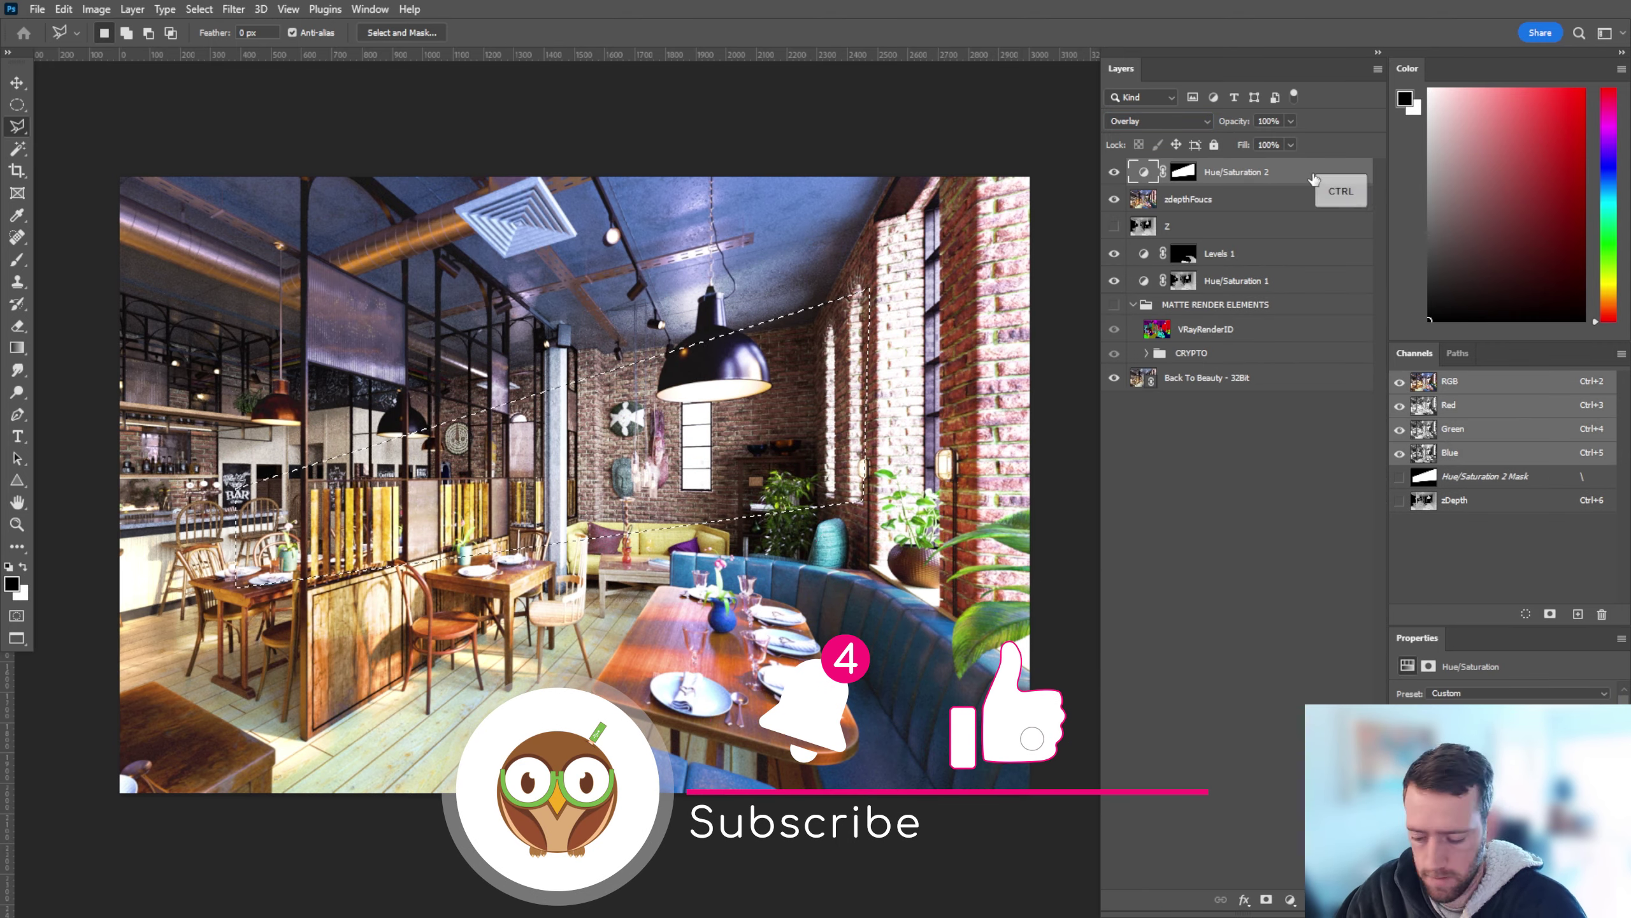
{"action": "key", "text": "ctrl+j"}
{"action": "key", "text": "x"}
{"action": "key", "text": "ctrl+d"}
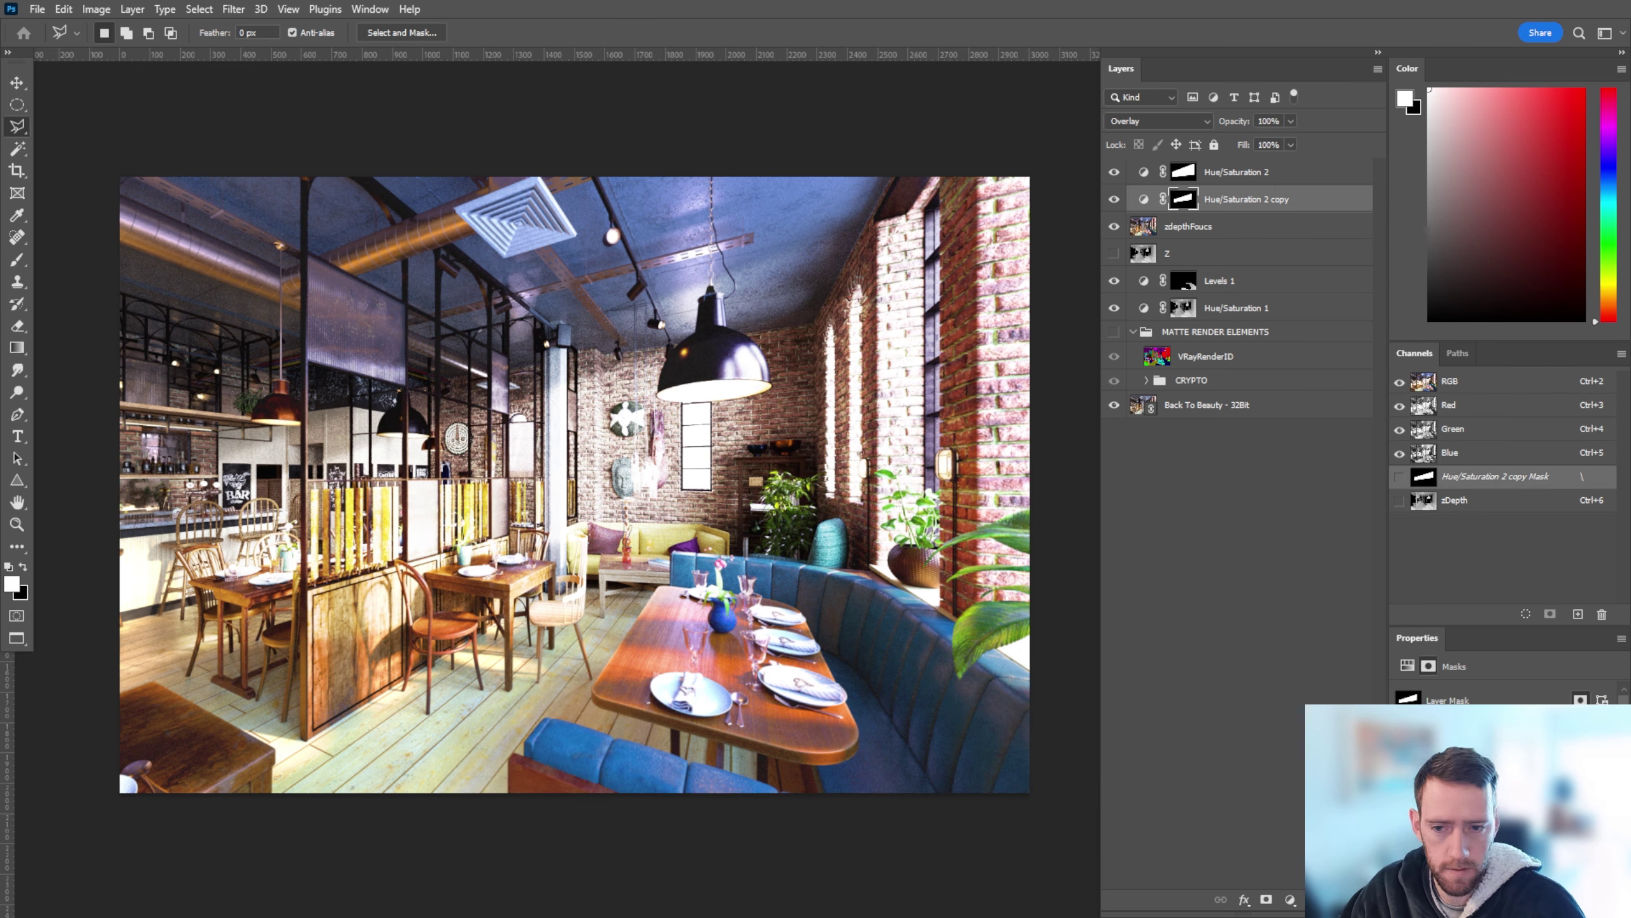
Step: Group the two light-ray Hue/Saturation adjustments as GOD RAYS and set the group opacity to 43%
{"action": "key", "text": "ctrl+g"}
{"action": "double_click", "coordinate": [1221, 168]}
{"action": "type", "text": "GOD RAYS"}
{"action": "key", "text": "Return"}
{"action": "key", "text": "v"}
{"action": "key", "text": "4"}
{"action": "key", "text": "3"}
{"action": "key", "text": "d"}
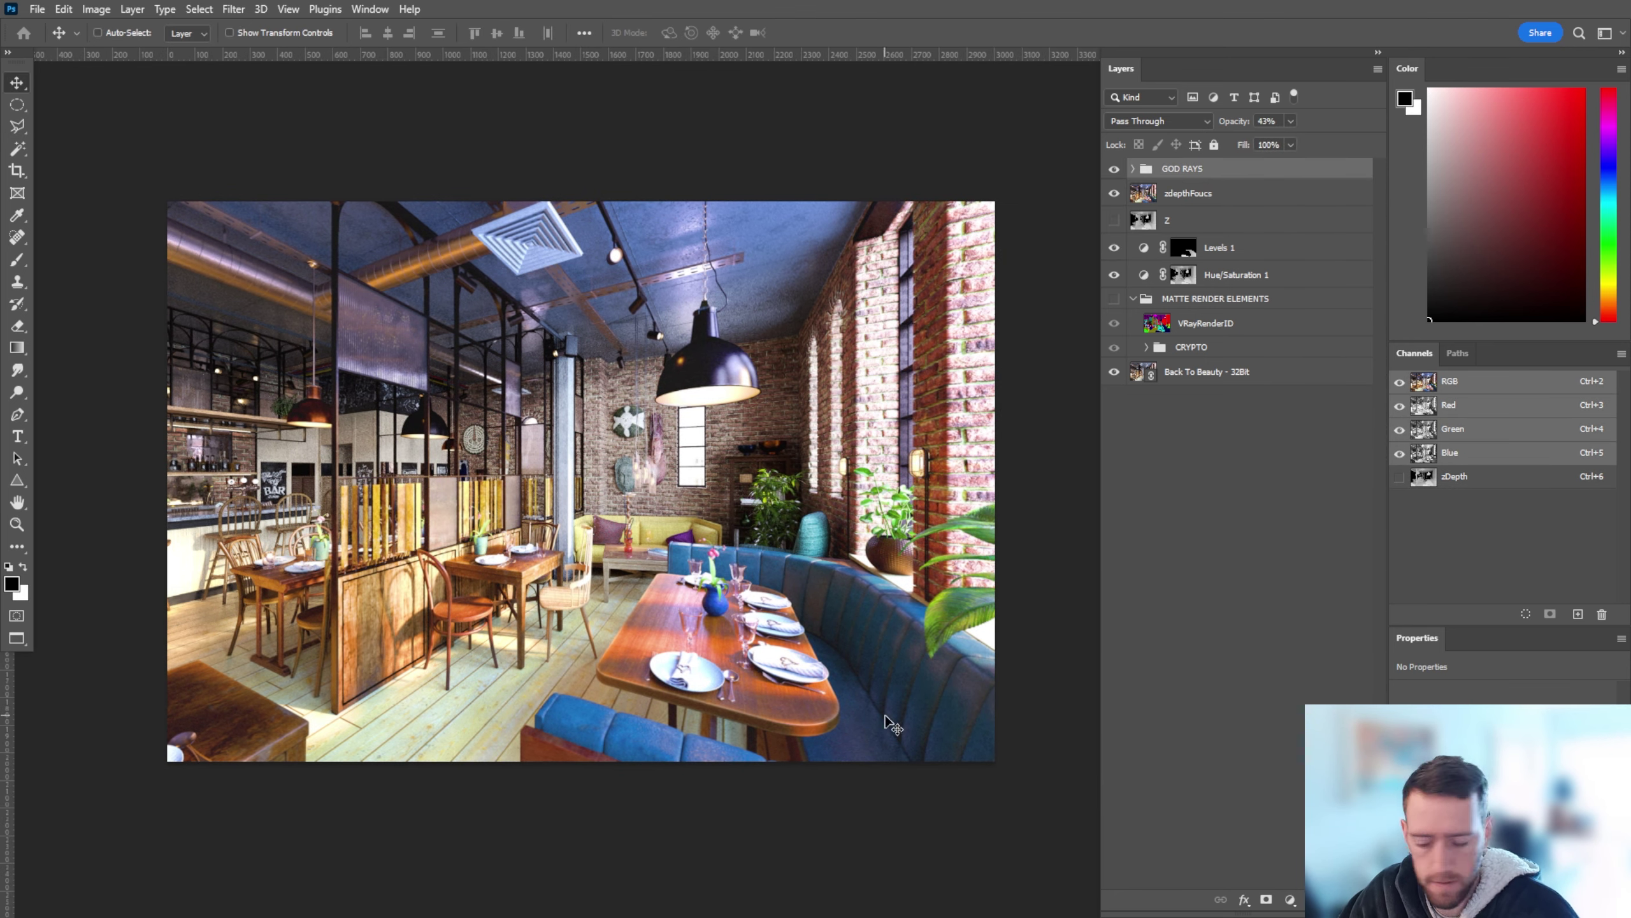
Step: Select the image corners outside a large centred ellipse and add a darkening Levels adjustment masked to them as a vignette
{"action": "key", "text": "m"}
{"action": "key", "text": "ctrl+apostrophe"}
{"action": "left_click_drag", "start_coordinate": [581, 481], "coordinate": [1051, 792], "text": "alt"}
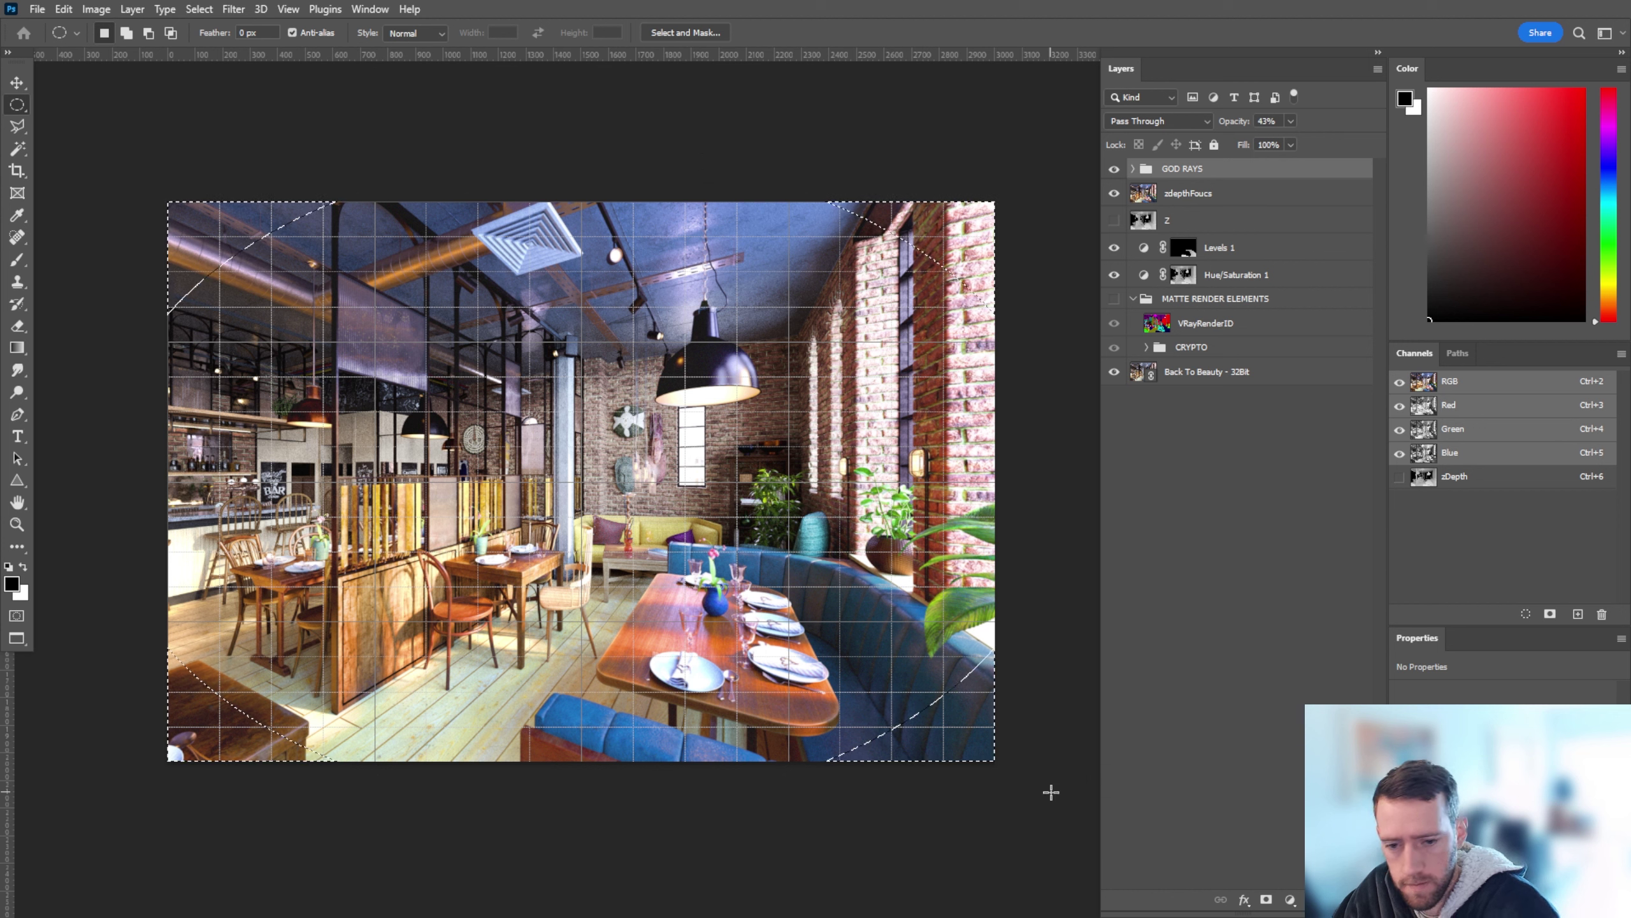
{"action": "key", "text": "ctrl+shift+i"}
{"action": "key", "text": "alt+l"}
{"action": "key", "text": "j"}
{"action": "key", "text": "l"}
{"action": "key", "text": "Return"}
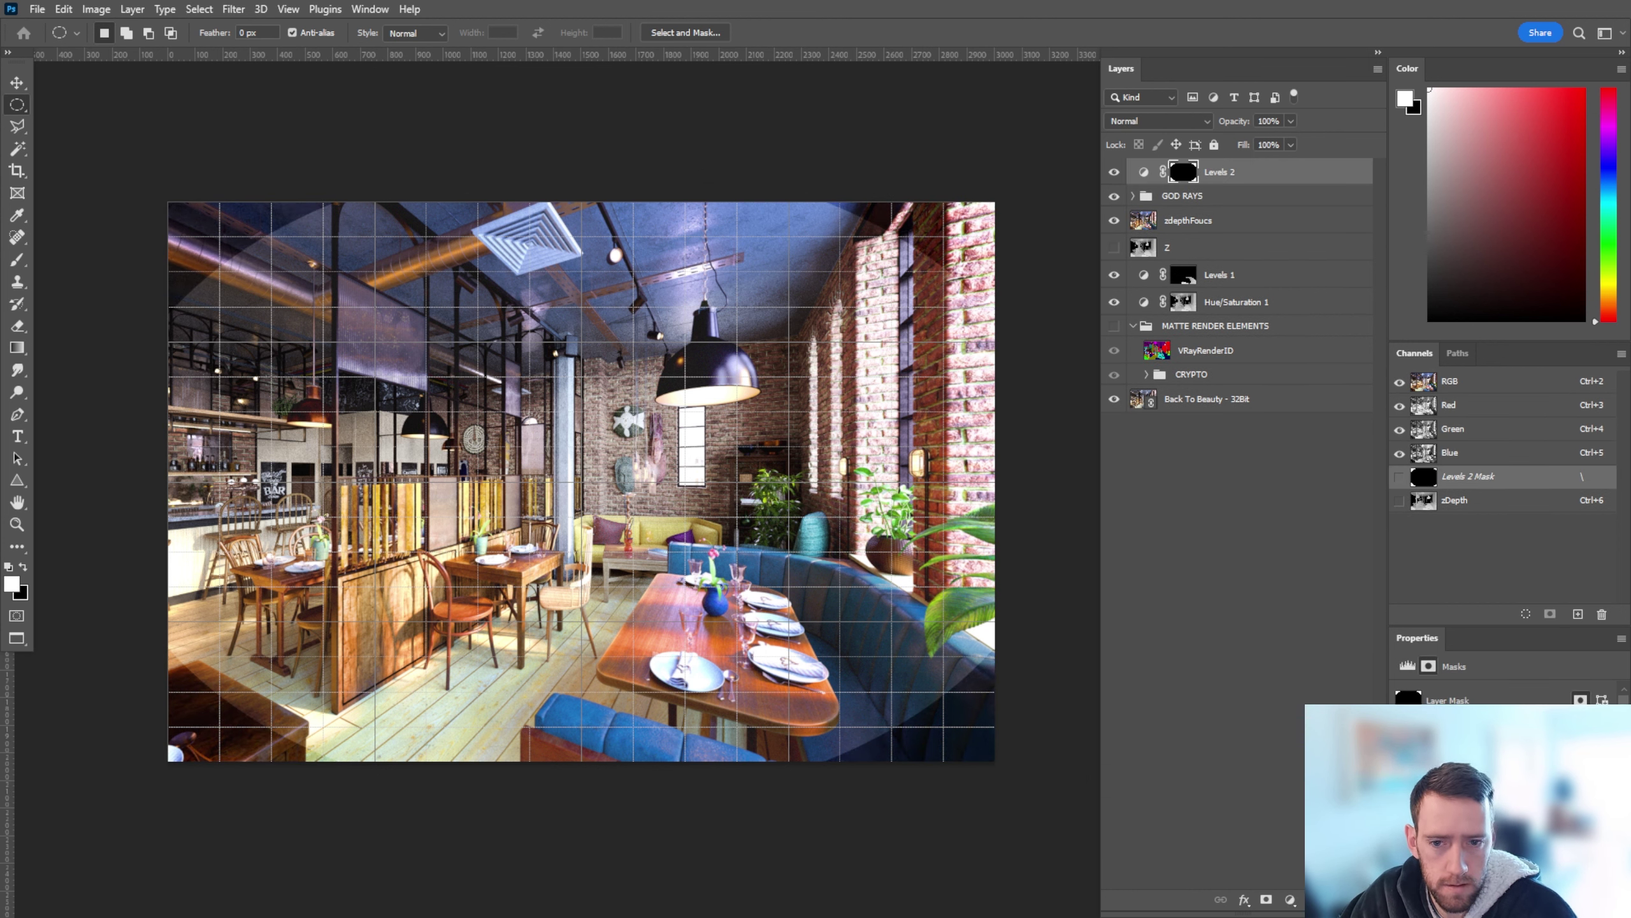
Step: Set the vignette Levels layer to Overlay blending at 36% opacity, and collapse the MATTE RENDER ELEMENTS group
{"action": "key", "text": "ctrl+apostrophe"}
{"action": "key", "text": "v"}
{"action": "key", "text": "ctrl+2"}
{"action": "key", "text": "d"}
{"action": "key", "text": "ctrl+0"}
{"action": "left_click", "coordinate": [1158, 121]}
{"action": "left_click", "coordinate": [1149, 314]}
{"action": "key", "text": "3"}
{"action": "key", "text": "6"}
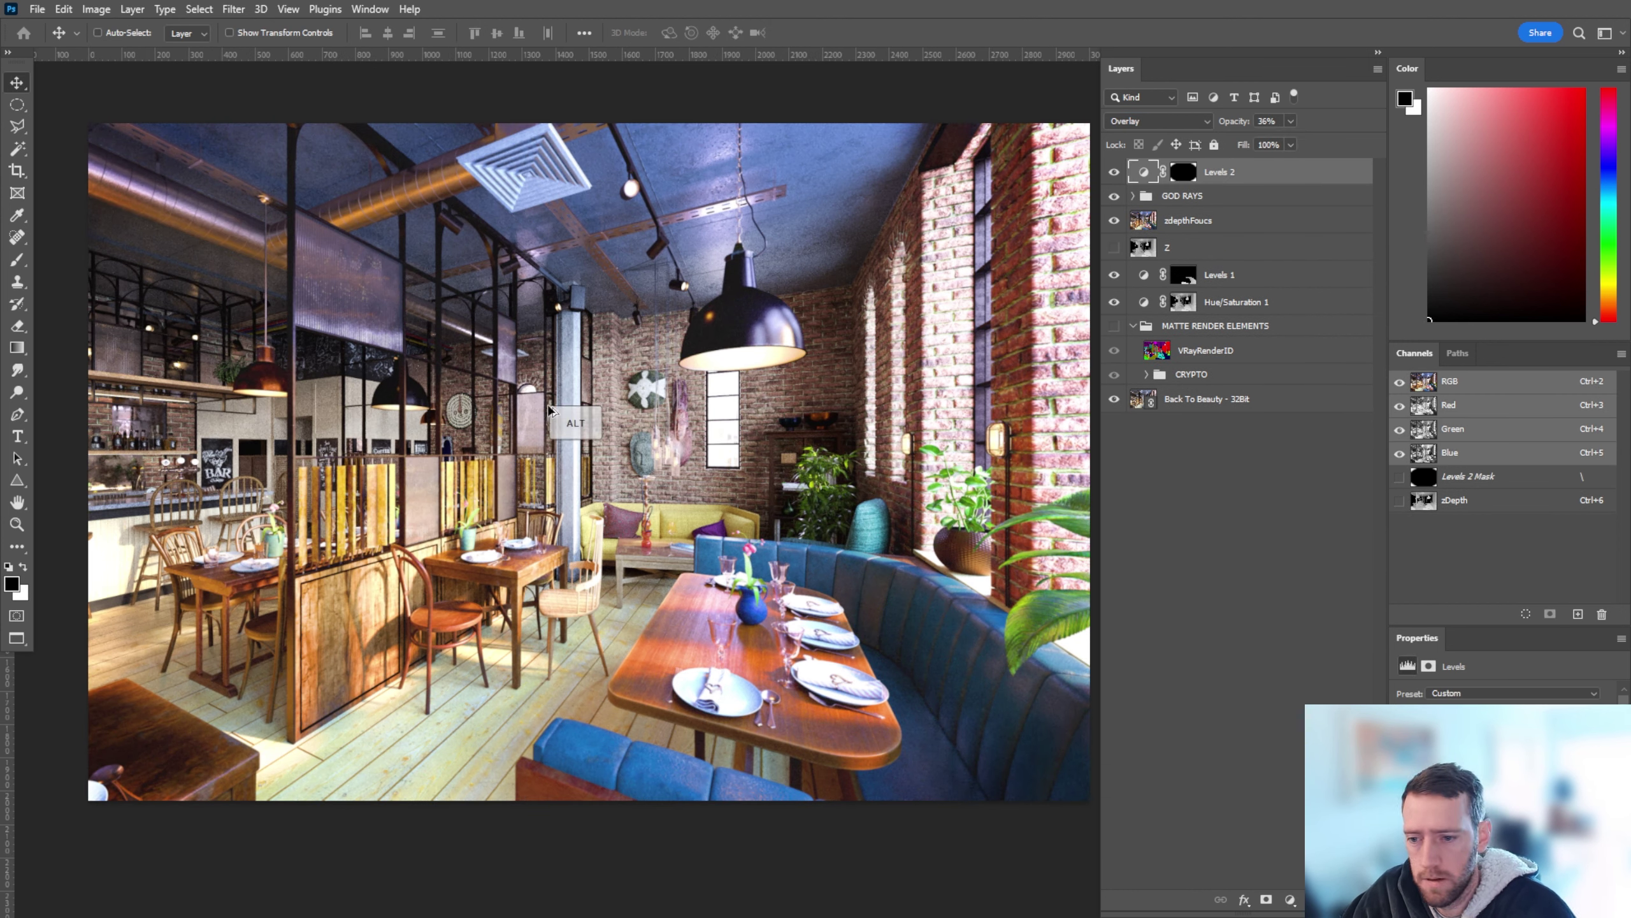
{"action": "scroll", "coordinate": [549, 409], "scroll_direction": "down", "scroll_amount": 2, "text": "alt"}
{"action": "left_click", "coordinate": [1133, 325]}
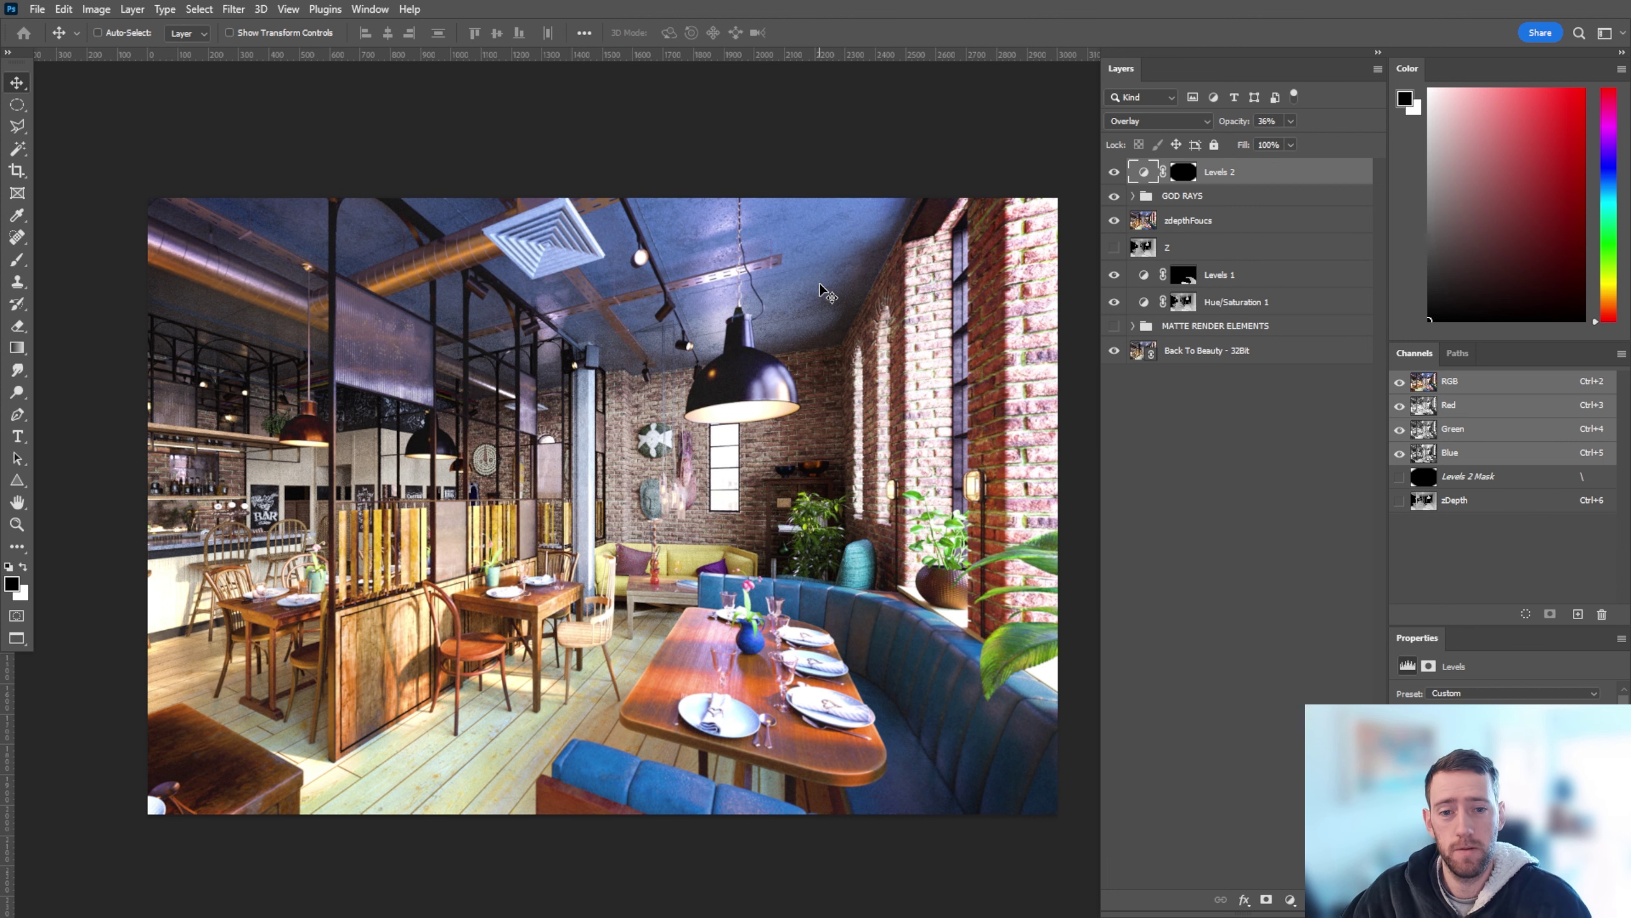
Step: Compare the image with and without the GOD RAYS group and the vignette Levels layer, and examine the adjustments inside the group
{"action": "left_click", "coordinate": [1114, 198]}
{"action": "left_click", "coordinate": [1115, 198]}
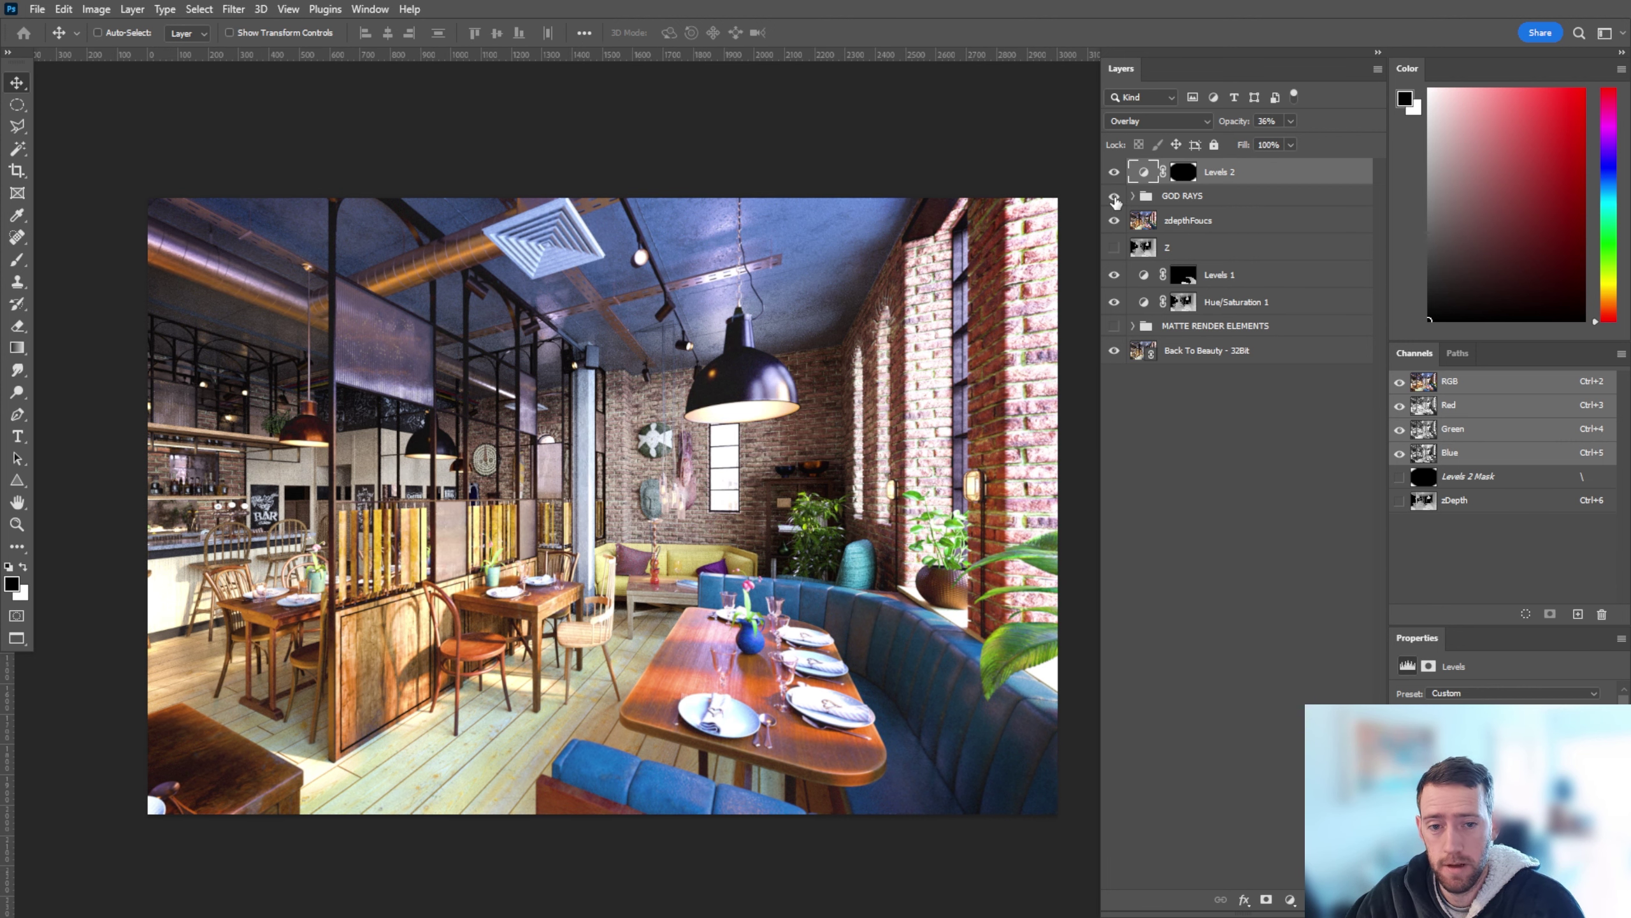
{"action": "left_click", "coordinate": [1134, 197]}
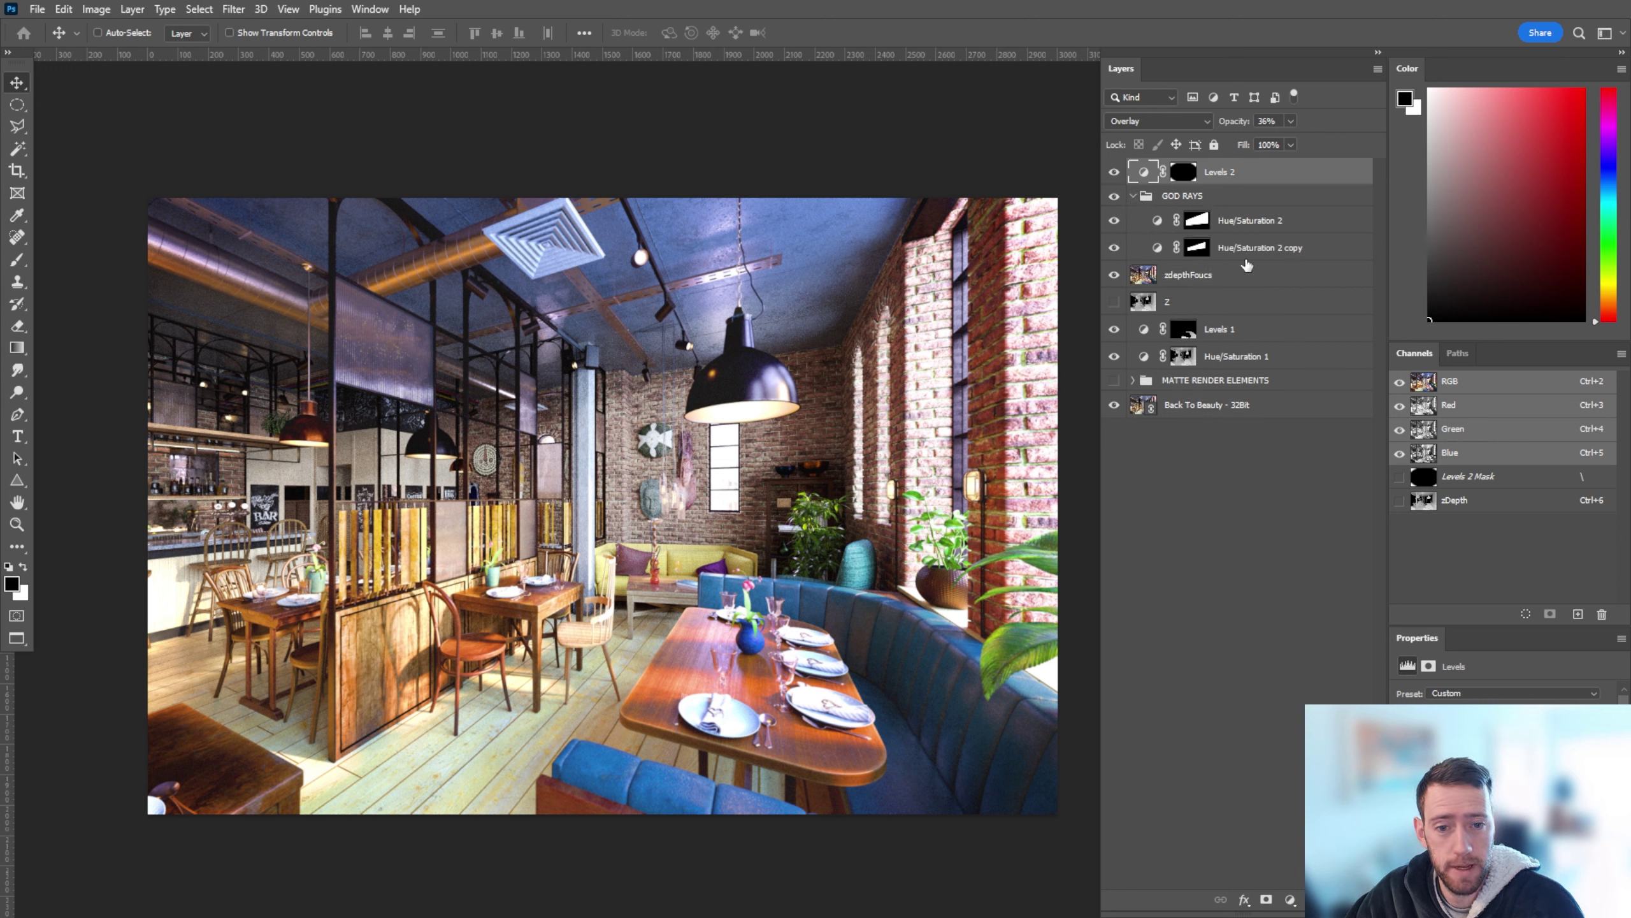
{"action": "left_click", "coordinate": [1239, 226]}
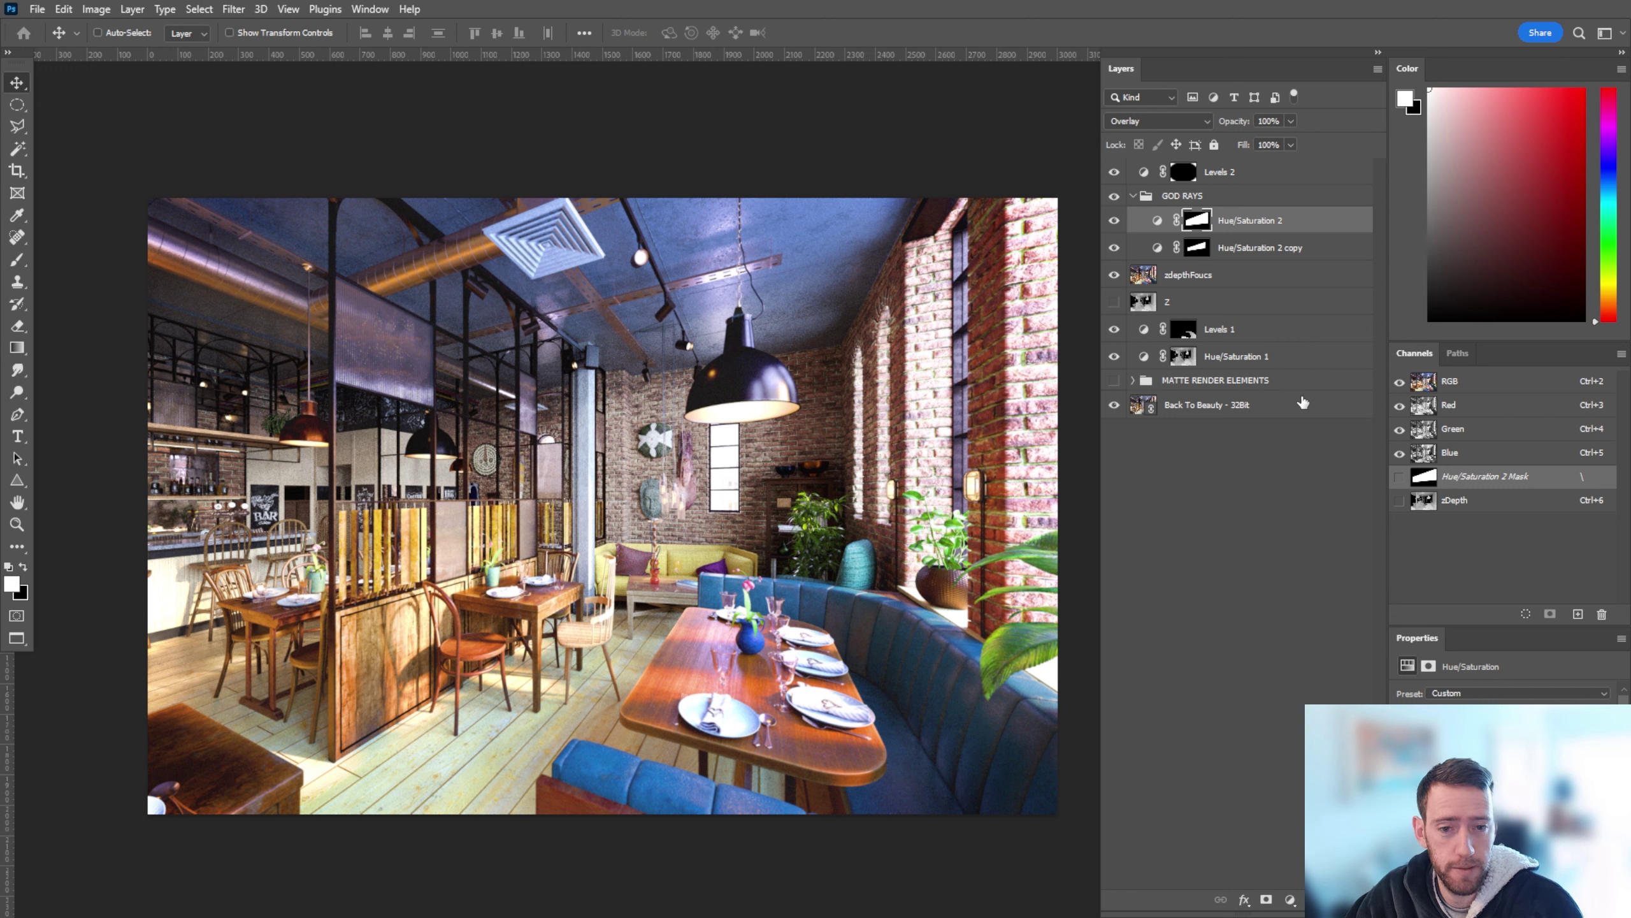
{"action": "left_click", "coordinate": [1134, 197]}
{"action": "left_click", "coordinate": [1114, 172]}
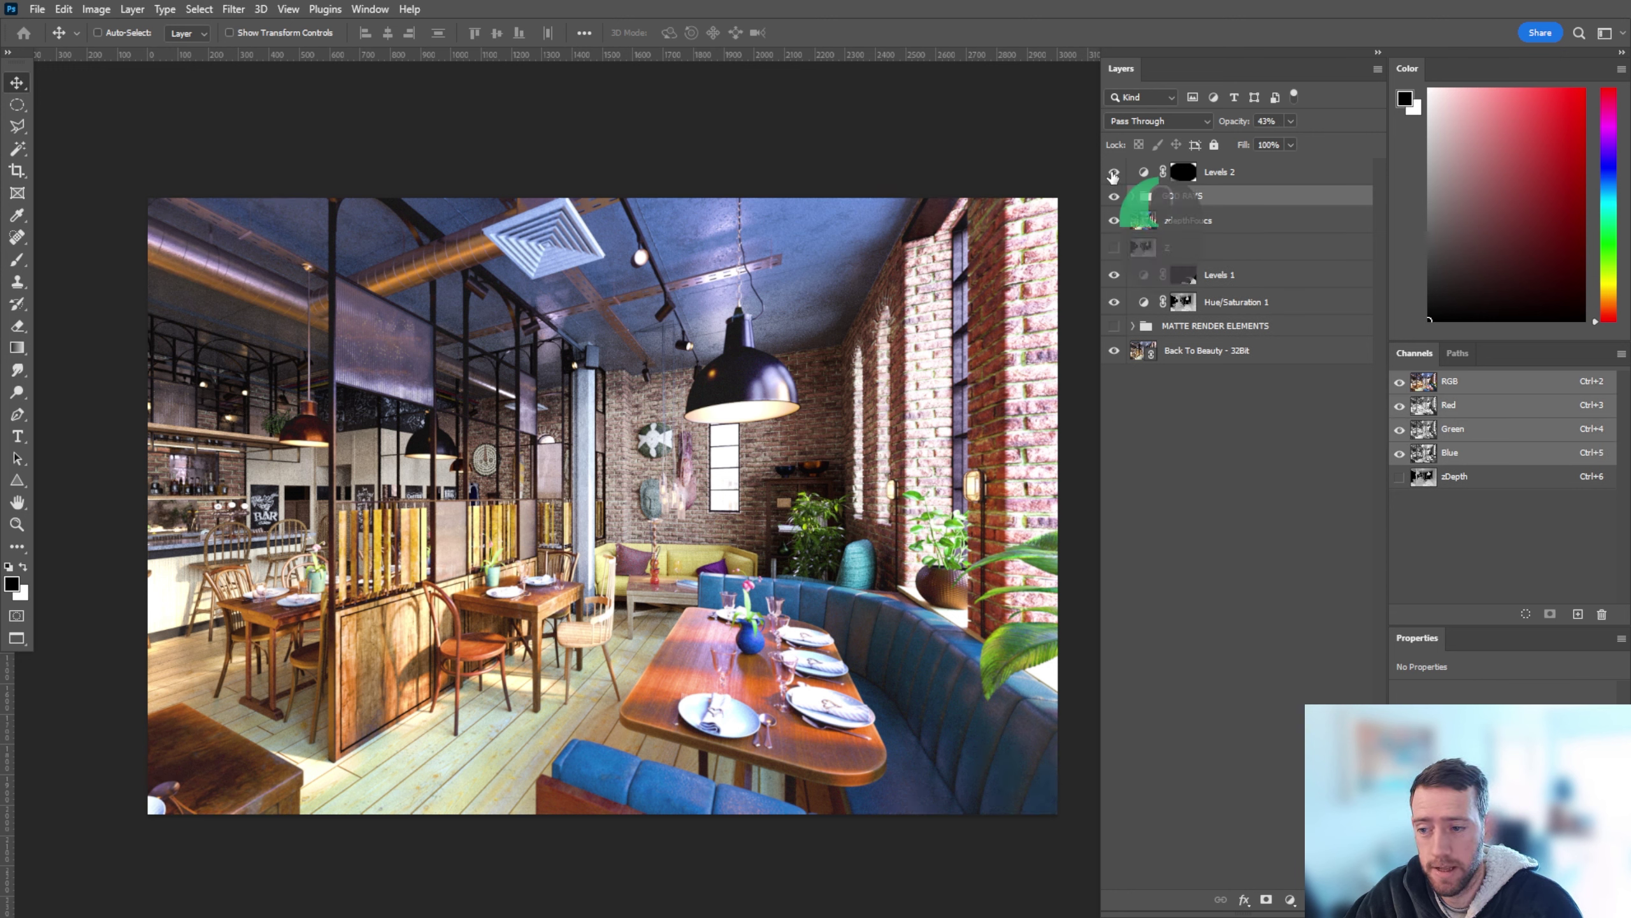
{"action": "left_click", "coordinate": [1115, 172]}
{"action": "scroll", "coordinate": [610, 414], "scroll_direction": "down", "scroll_amount": 1, "text": "alt"}
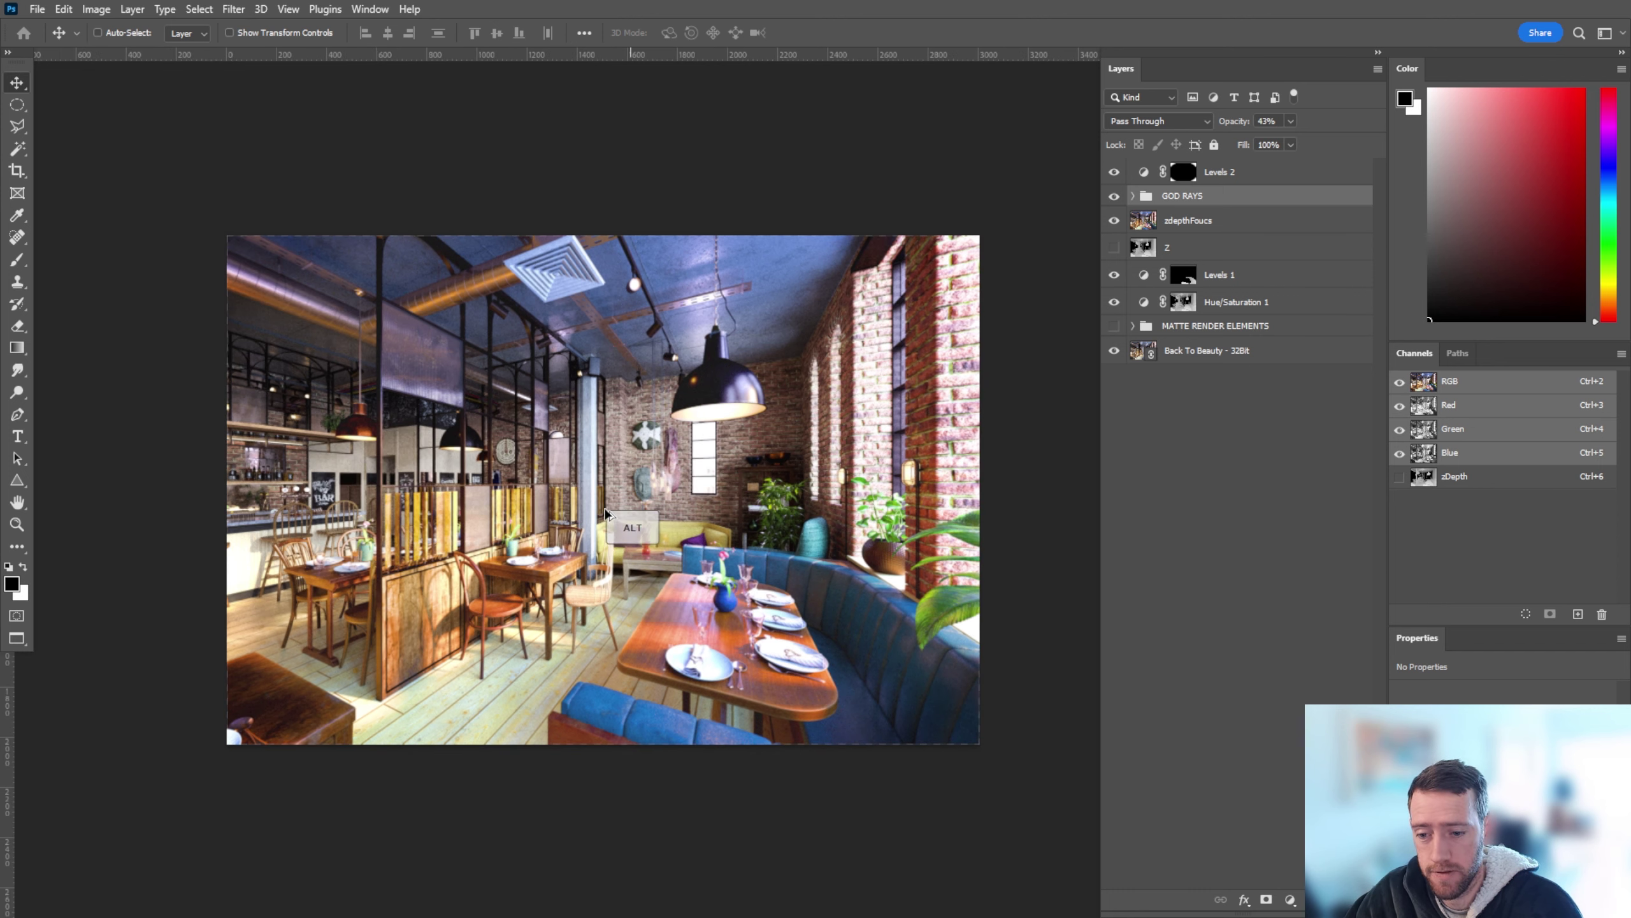
{"action": "scroll", "coordinate": [630, 598], "scroll_direction": "up", "scroll_amount": 2, "text": "alt"}
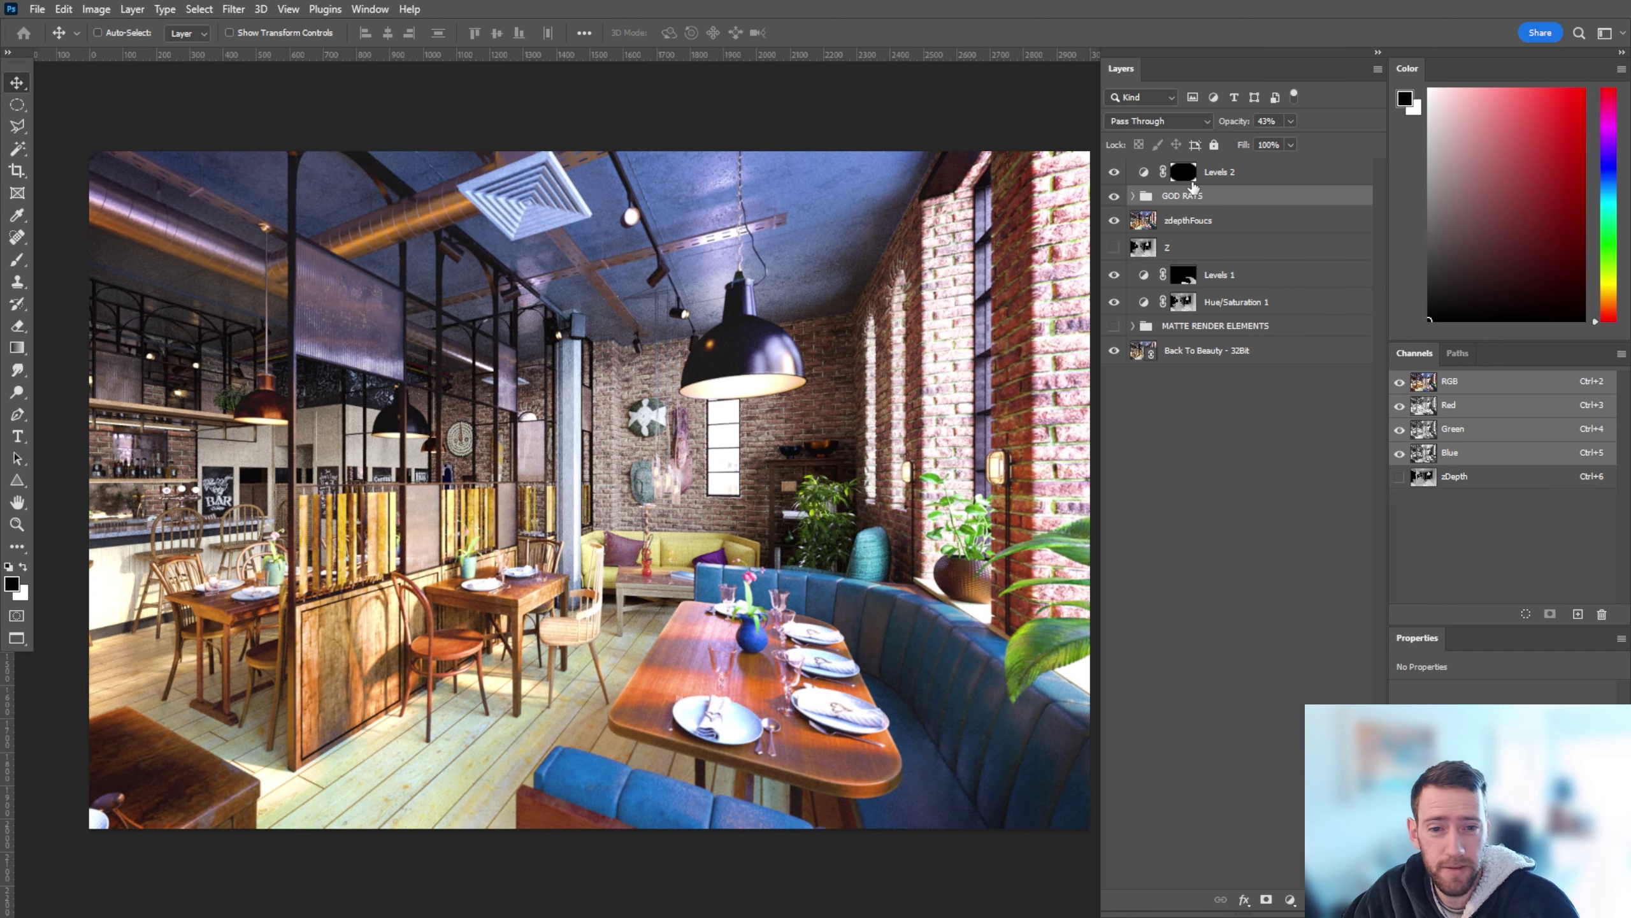
Step: Stamp all visible layers into a new layer above Levels 2 and duplicate the stamped layer
{"action": "left_click", "coordinate": [1237, 176]}
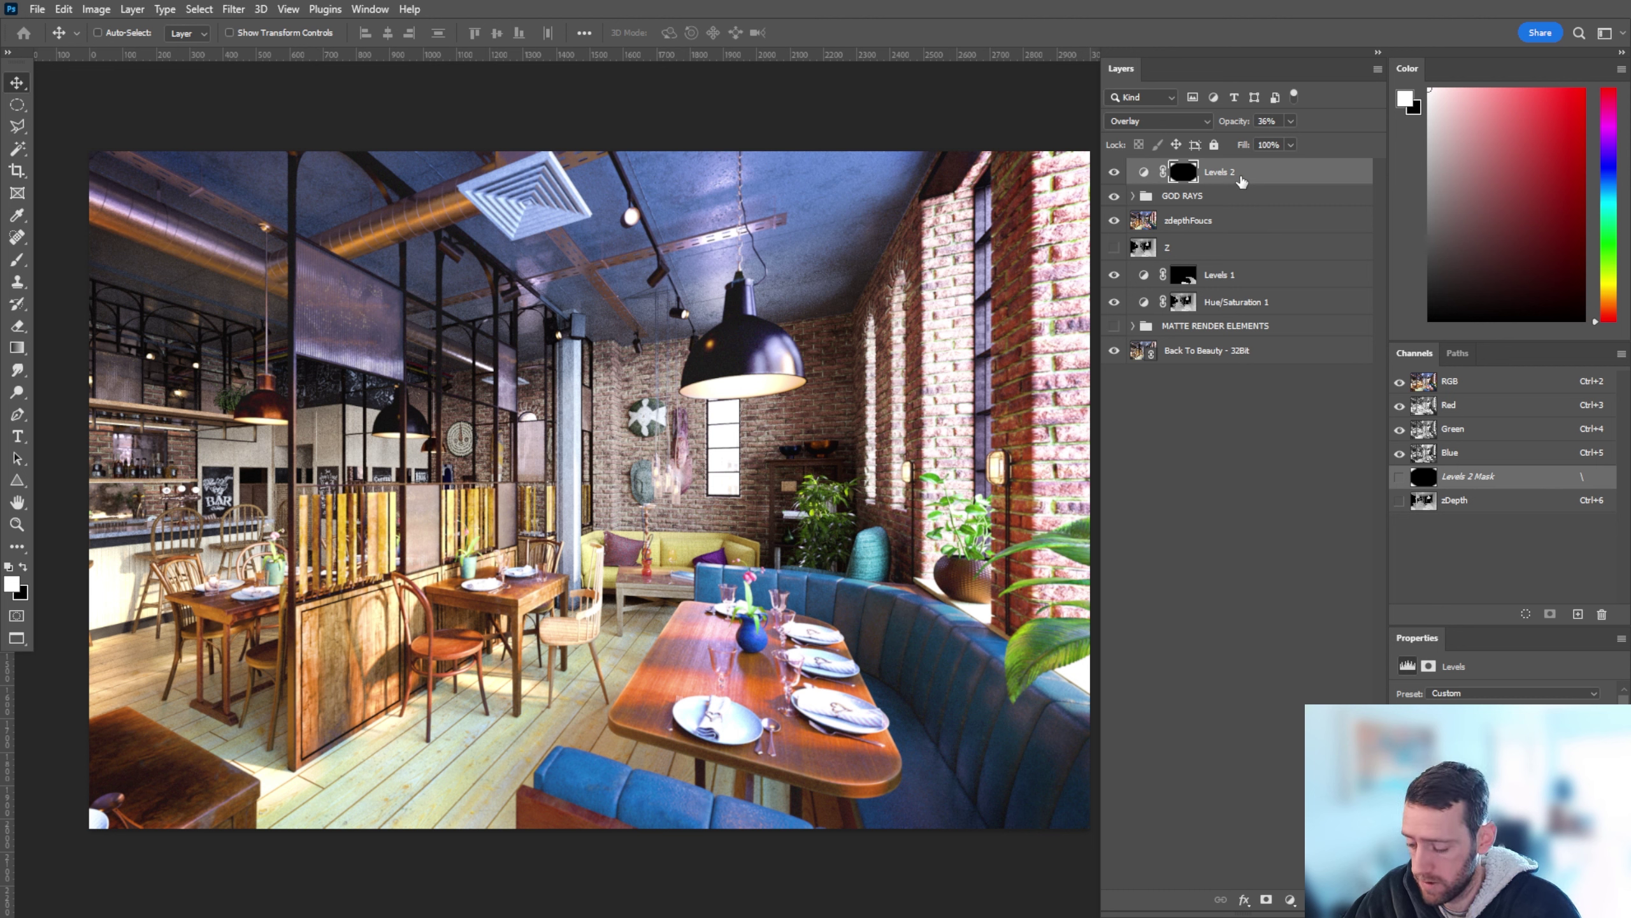
{"action": "key", "text": "ctrl+shift+alt+e"}
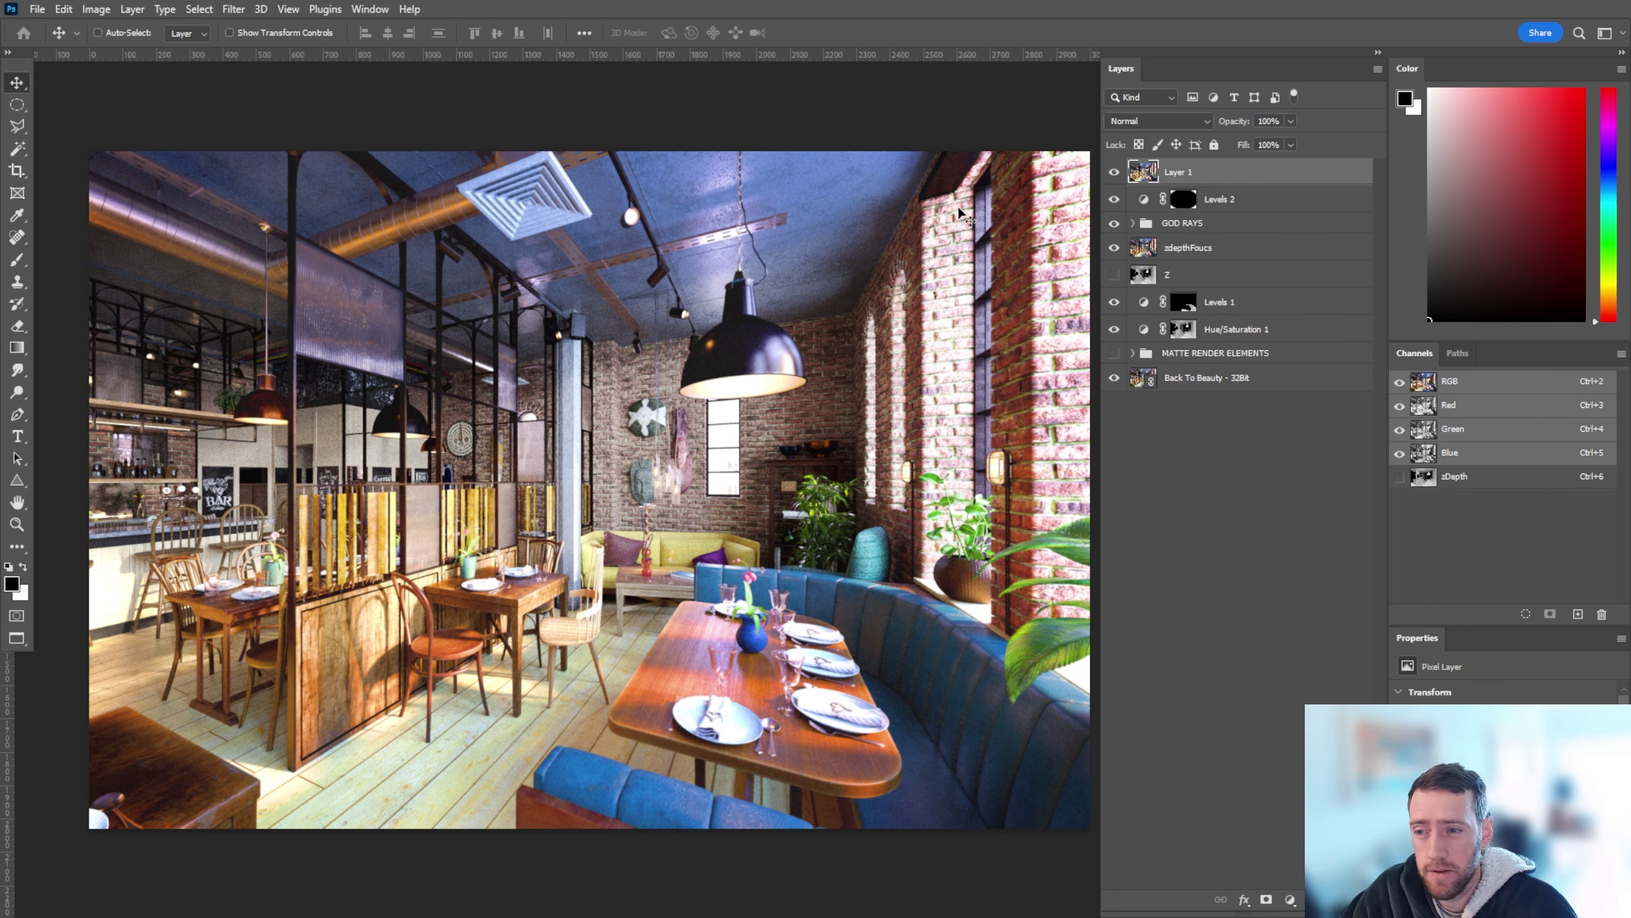
{"action": "key", "text": "ctrl"}
{"action": "key", "text": "ctrl+j"}
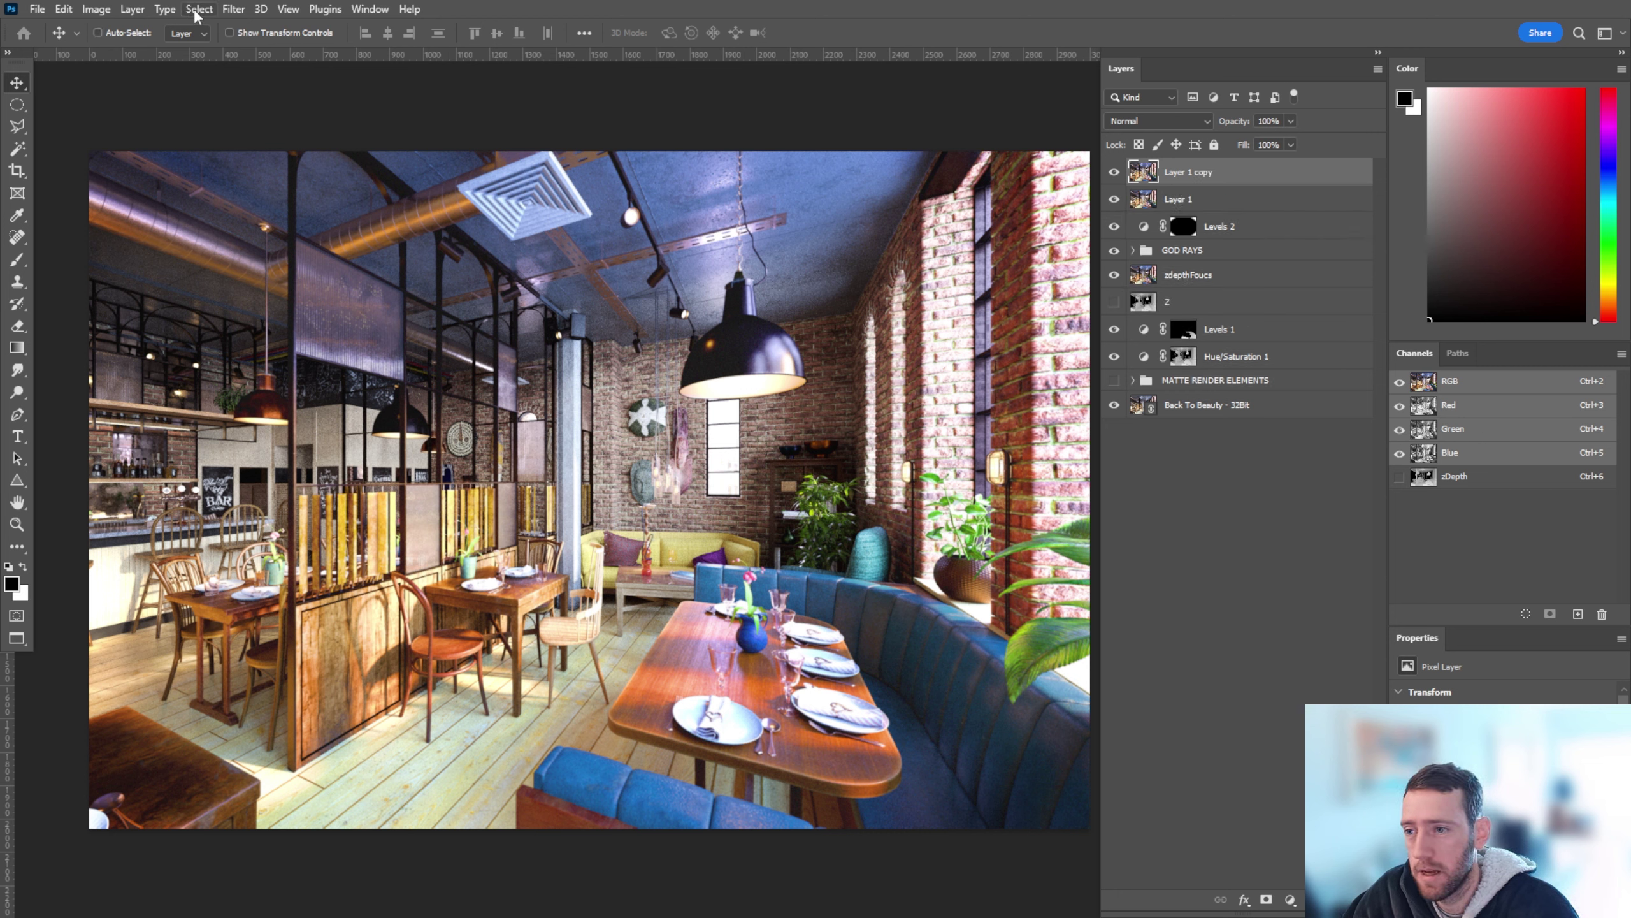
Step: Apply a High Pass filter with a very small radius to the Layer 1 copy layer, so only fine edge detail remains
{"action": "left_click", "coordinate": [233, 9]}
{"action": "mouse_move", "coordinate": [399, 372]}
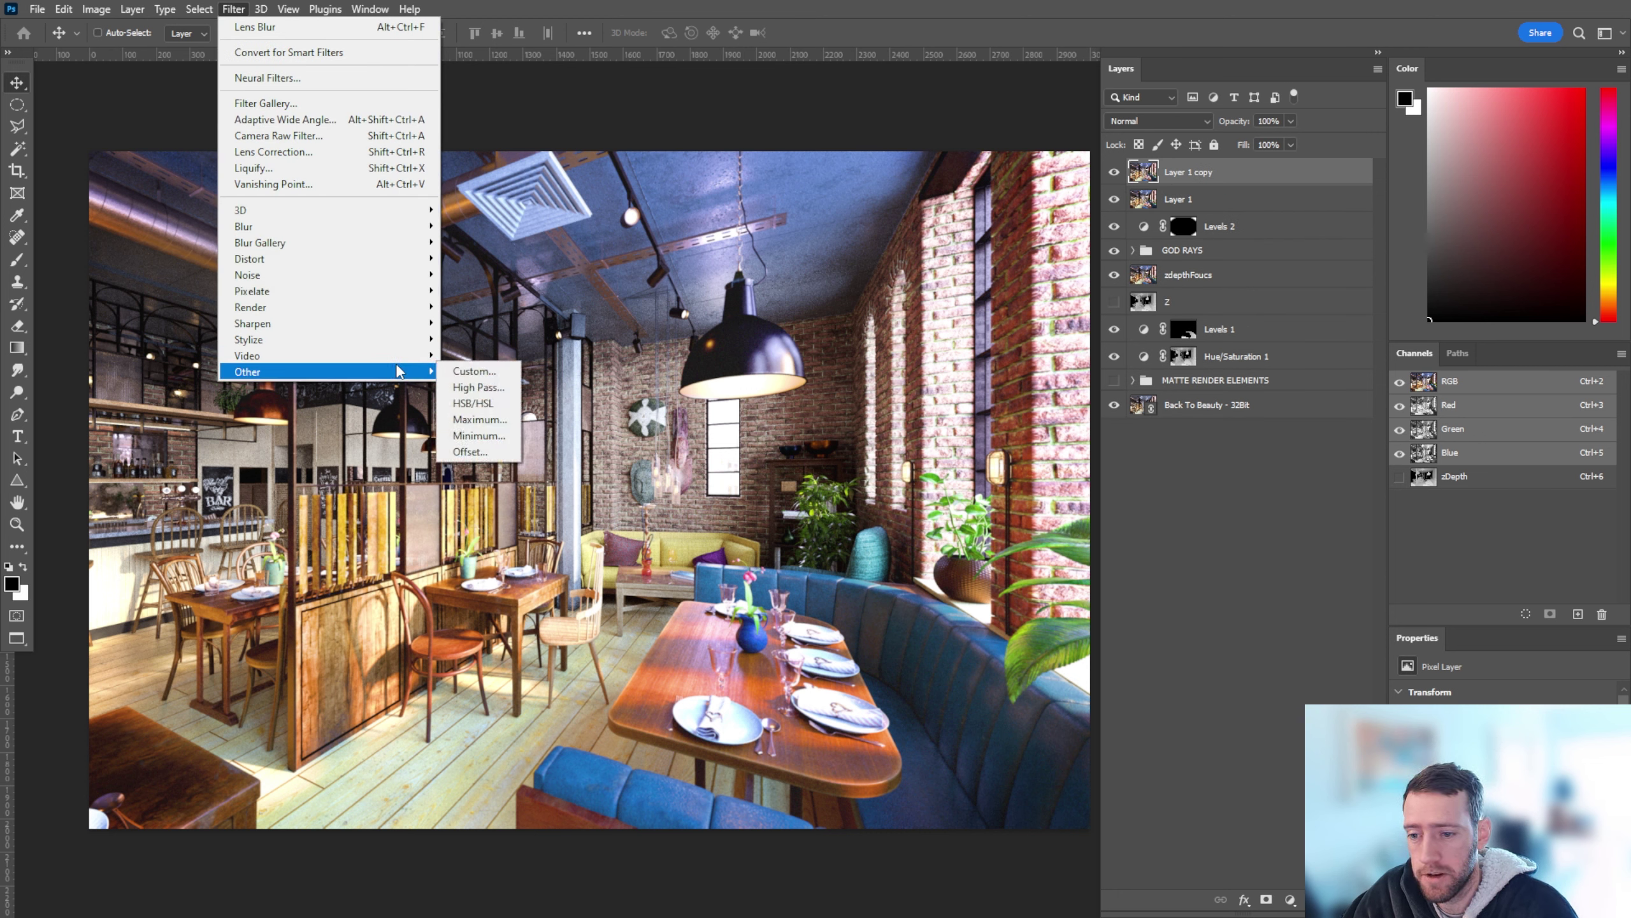
{"action": "left_click", "coordinate": [487, 388]}
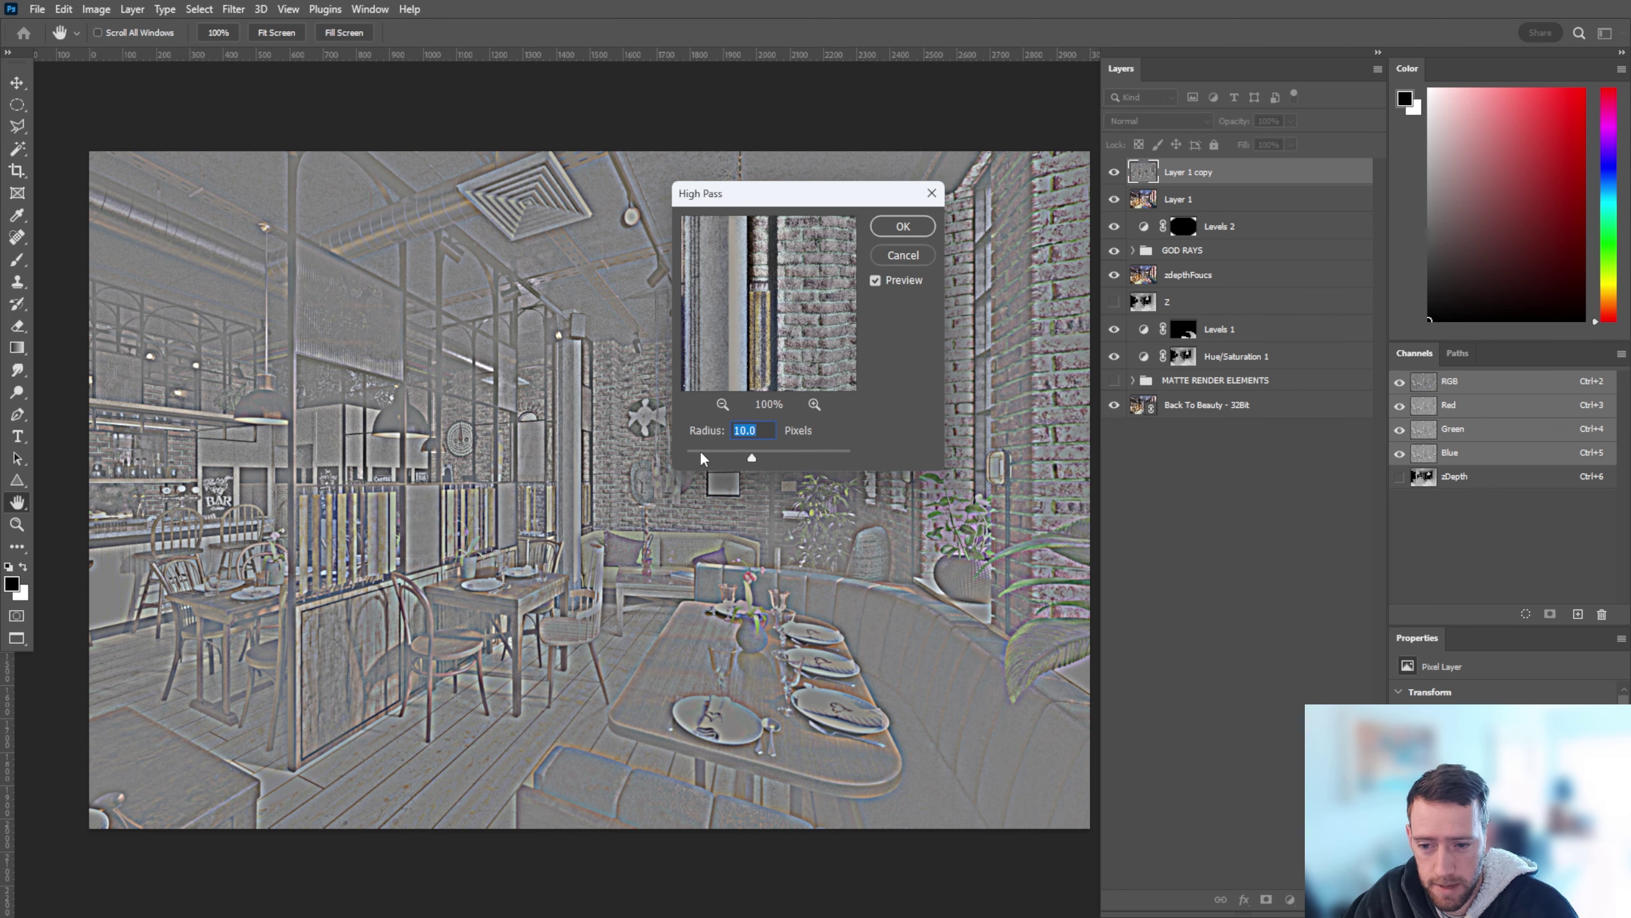
{"action": "left_click_drag", "start_coordinate": [703, 453], "coordinate": [693, 452]}
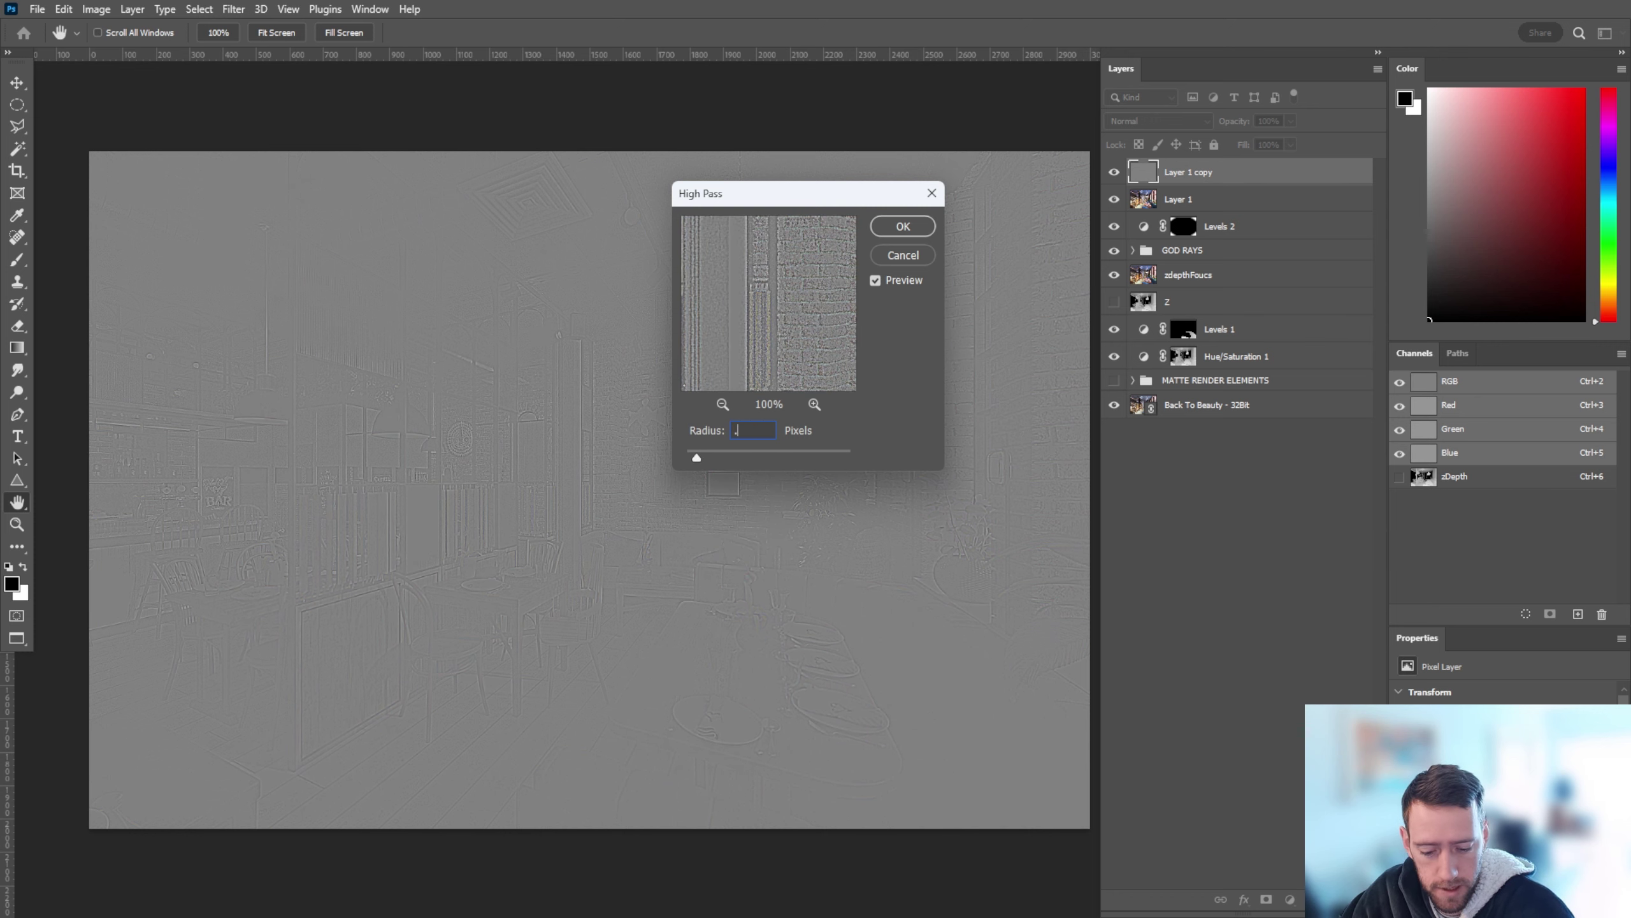
{"action": "key", "text": "Return"}
{"action": "left_click", "coordinate": [753, 288]}
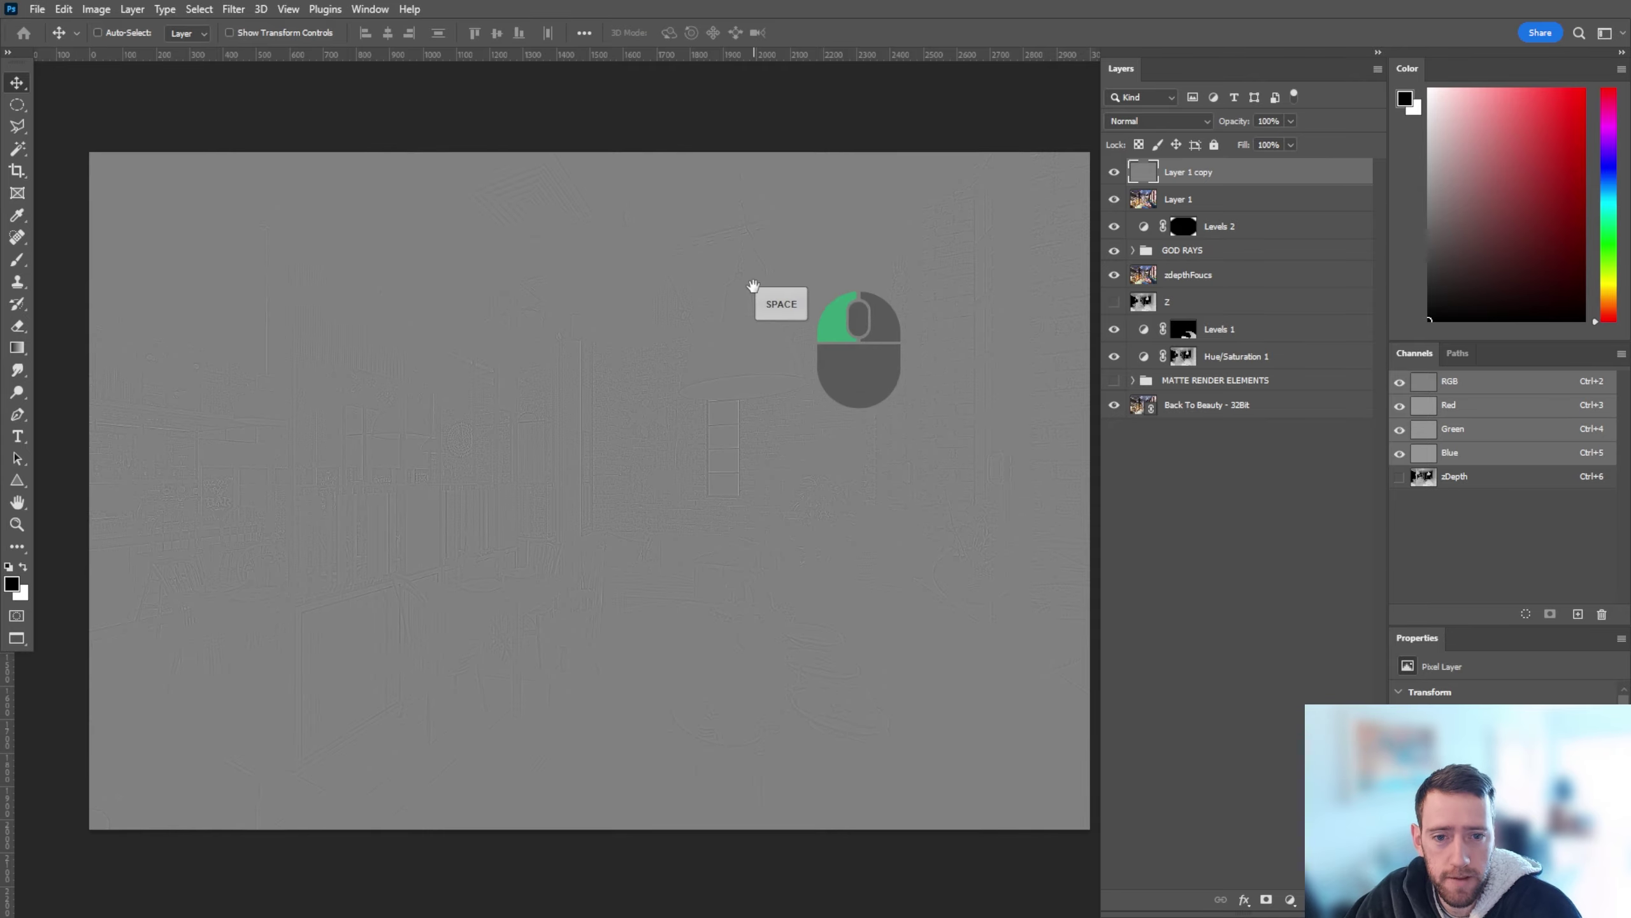
Step: Set the Layer 1 copy layer to Overlay blending and compare the dining table area with and without it
{"action": "left_click", "coordinate": [1150, 121]}
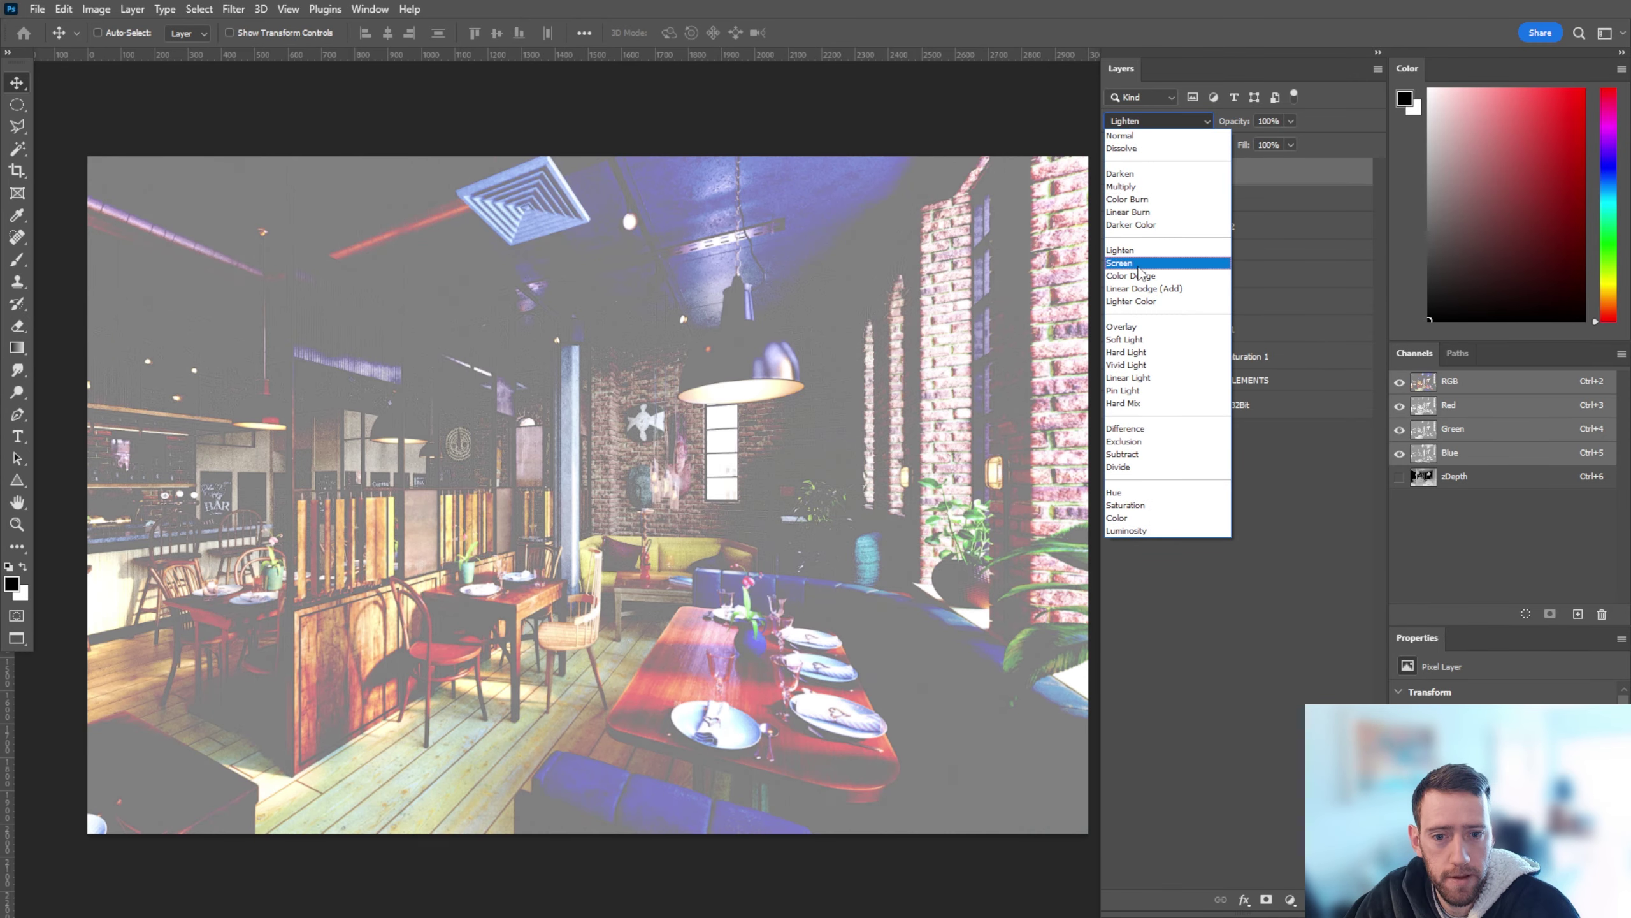
{"action": "left_click", "coordinate": [1134, 328]}
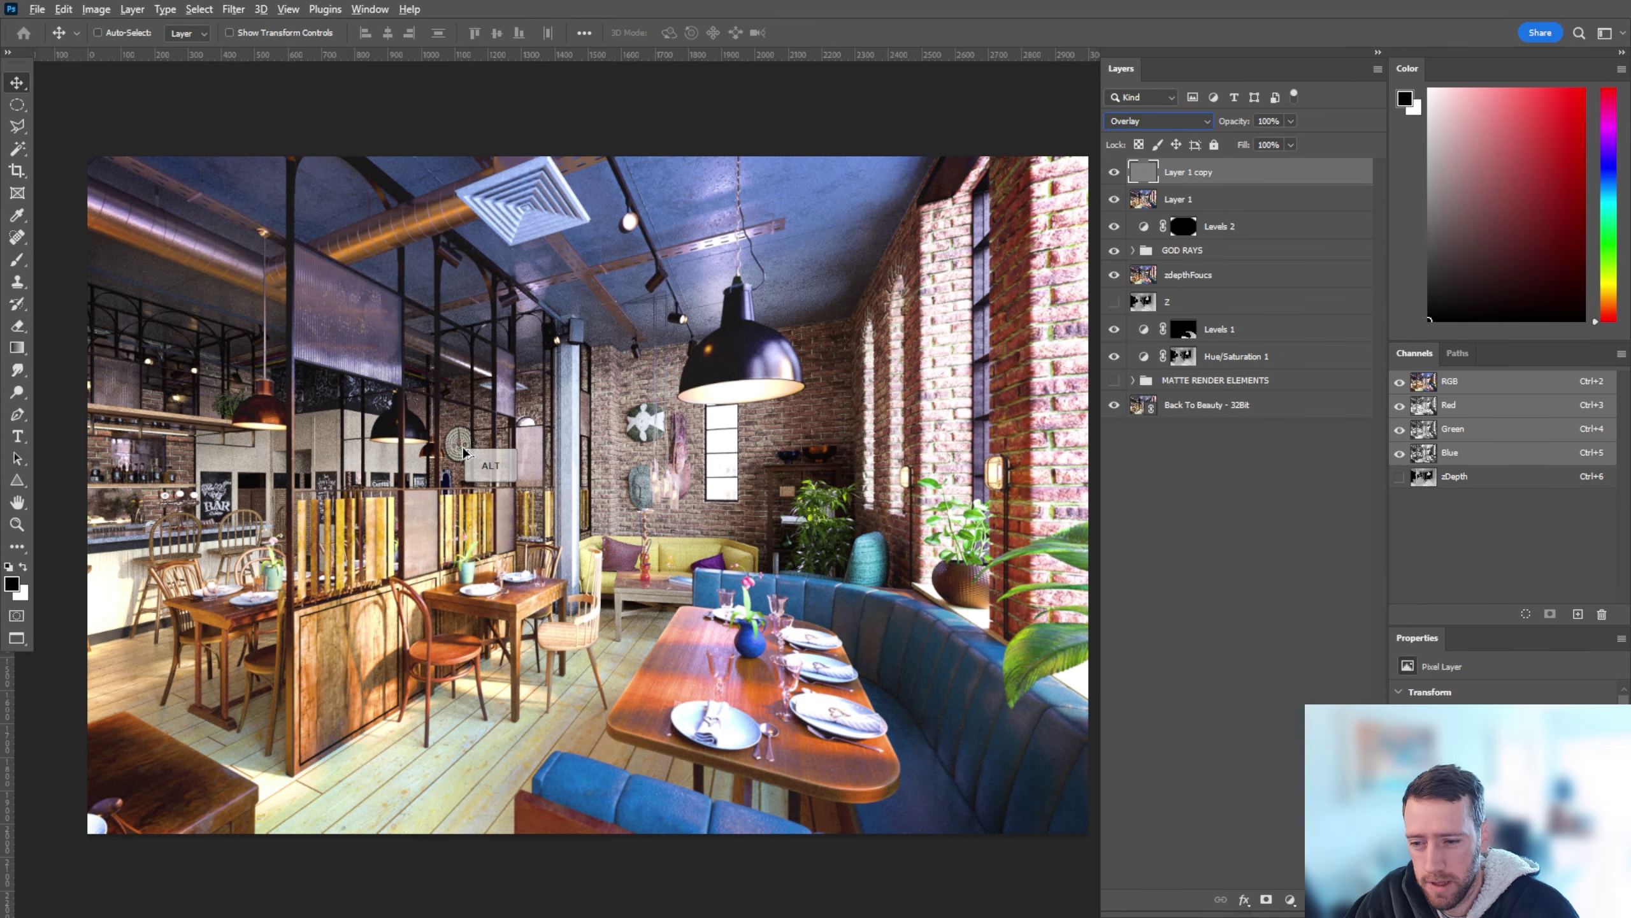
{"action": "scroll", "coordinate": [776, 672], "scroll_direction": "up", "scroll_amount": 2, "text": "alt"}
{"action": "scroll", "coordinate": [738, 433], "scroll_direction": "up", "scroll_amount": 4, "text": "alt"}
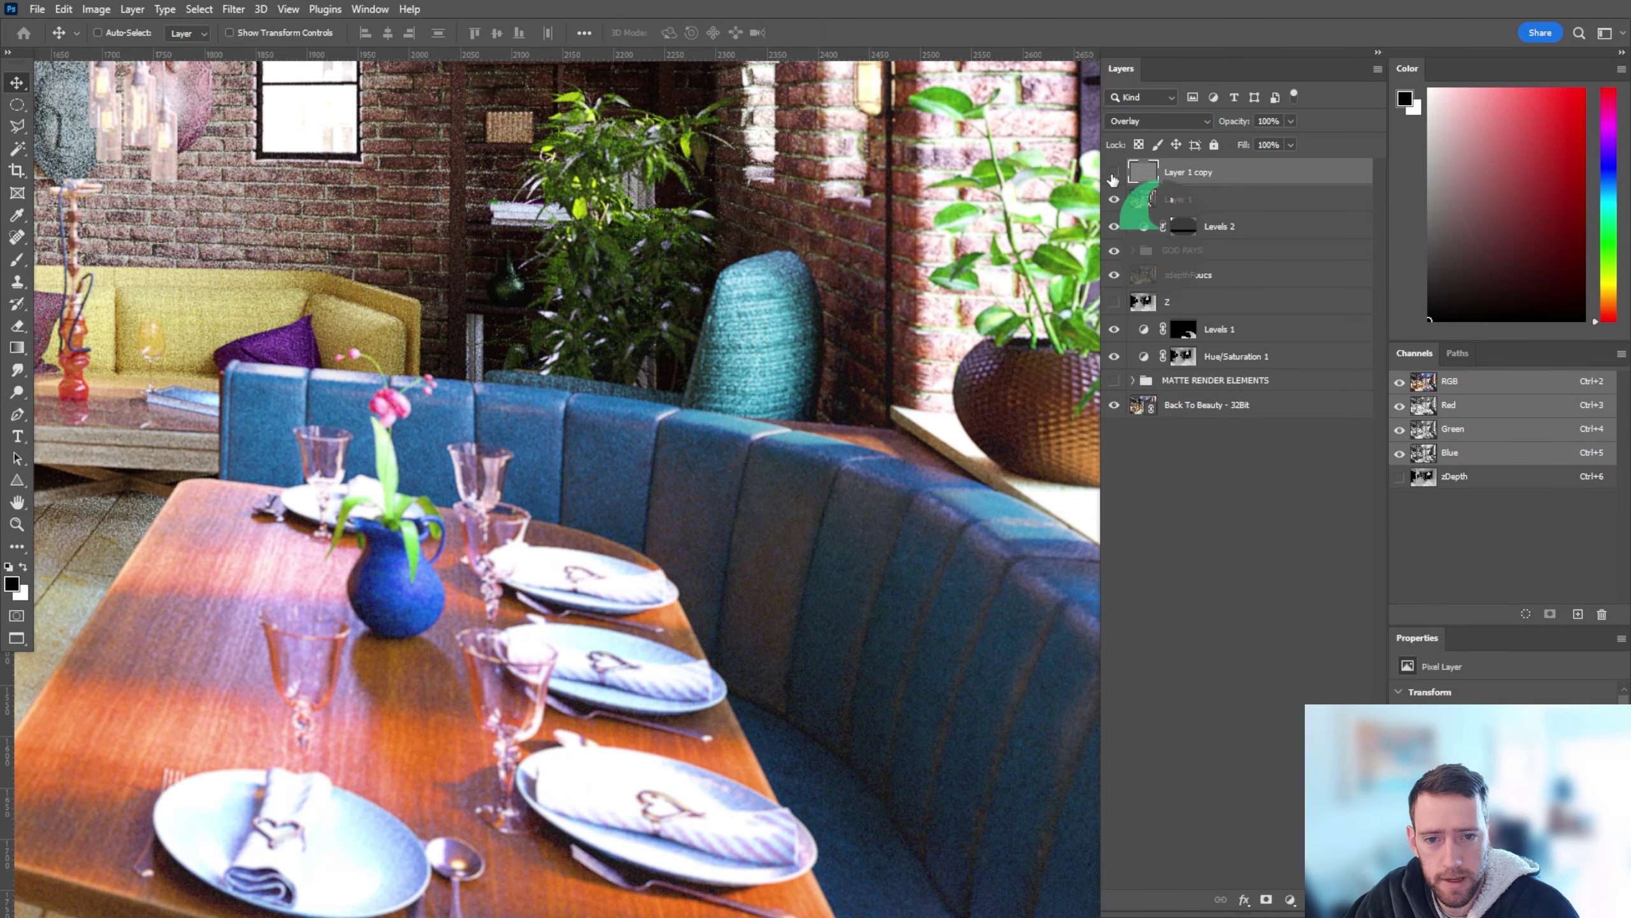
{"action": "left_click", "coordinate": [1114, 172]}
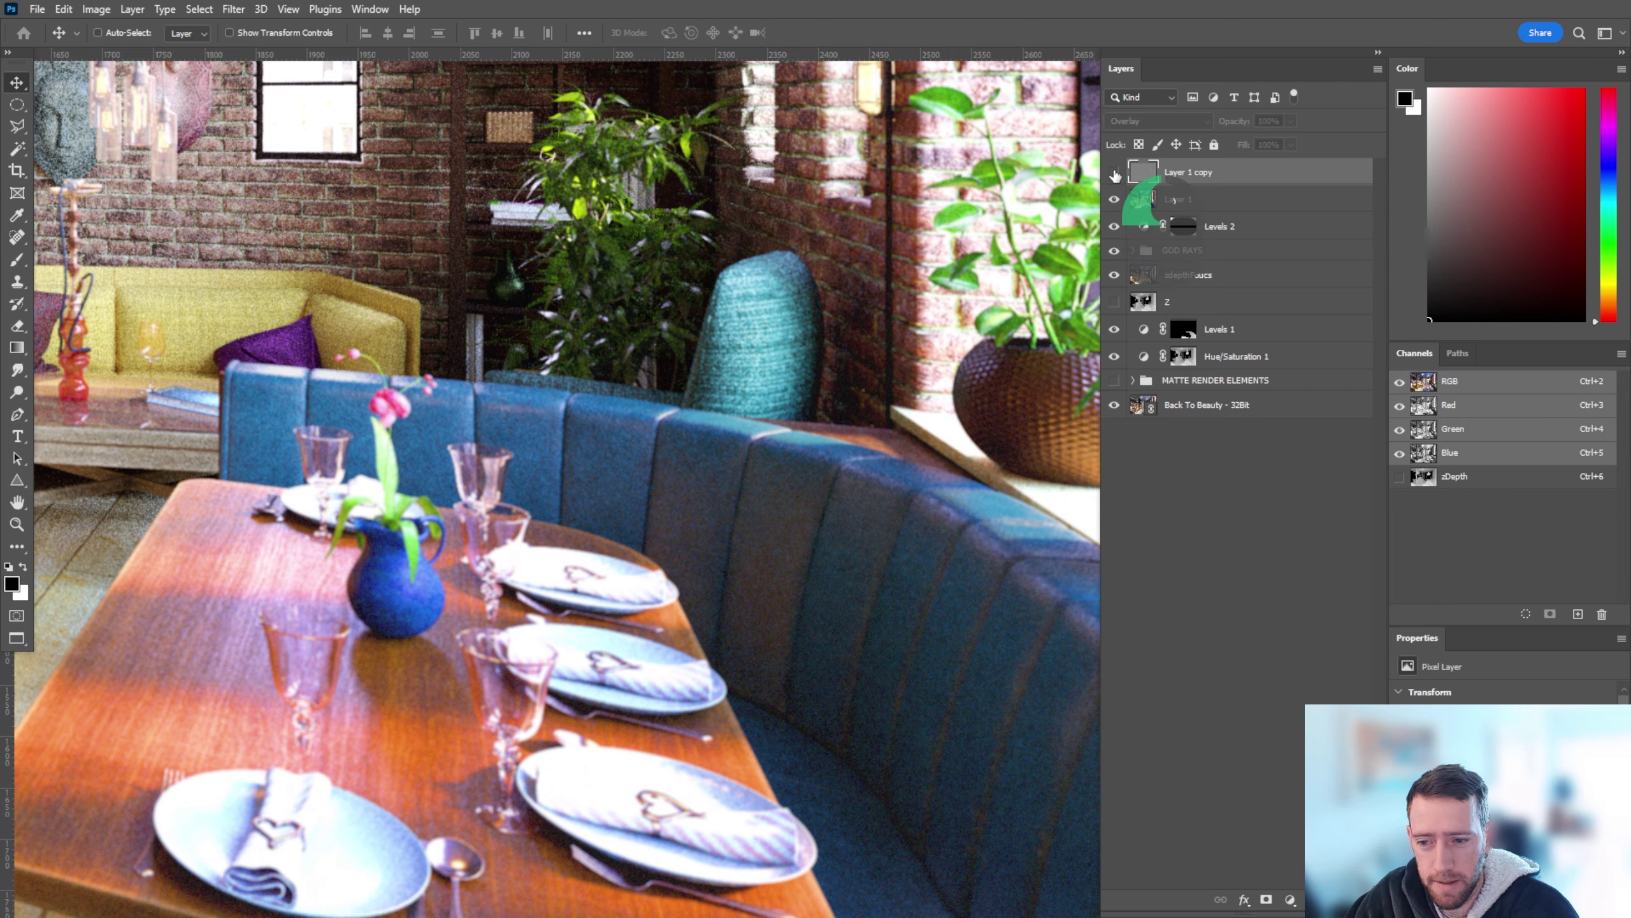
Step: Stamp all visible layers into a new layer above Layer 1 copy
{"action": "key", "text": "ctrl+shift+alt+e"}
{"action": "scroll", "coordinate": [778, 377], "scroll_direction": "down", "scroll_amount": 4, "text": "alt"}
{"action": "left_click_drag", "start_coordinate": [780, 375], "coordinate": [488, 321]}
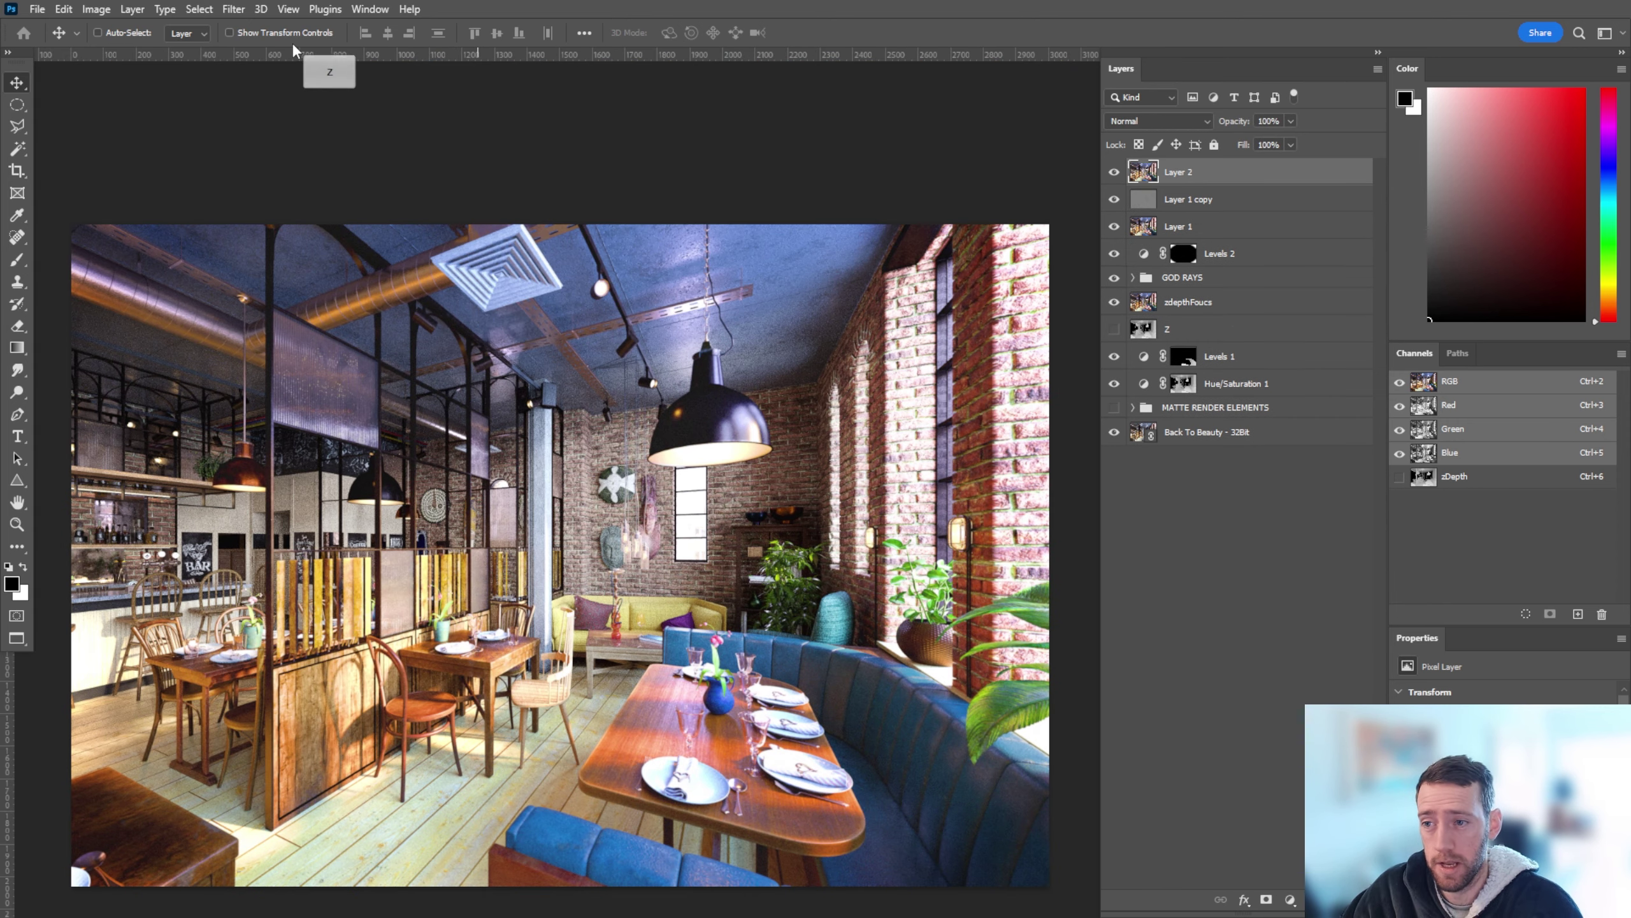
Step: Sharpen Layer 2 with an Unsharp Mask at 96% amount, 0.3 pixels radius and 0 levels threshold
{"action": "left_click", "coordinate": [234, 9]}
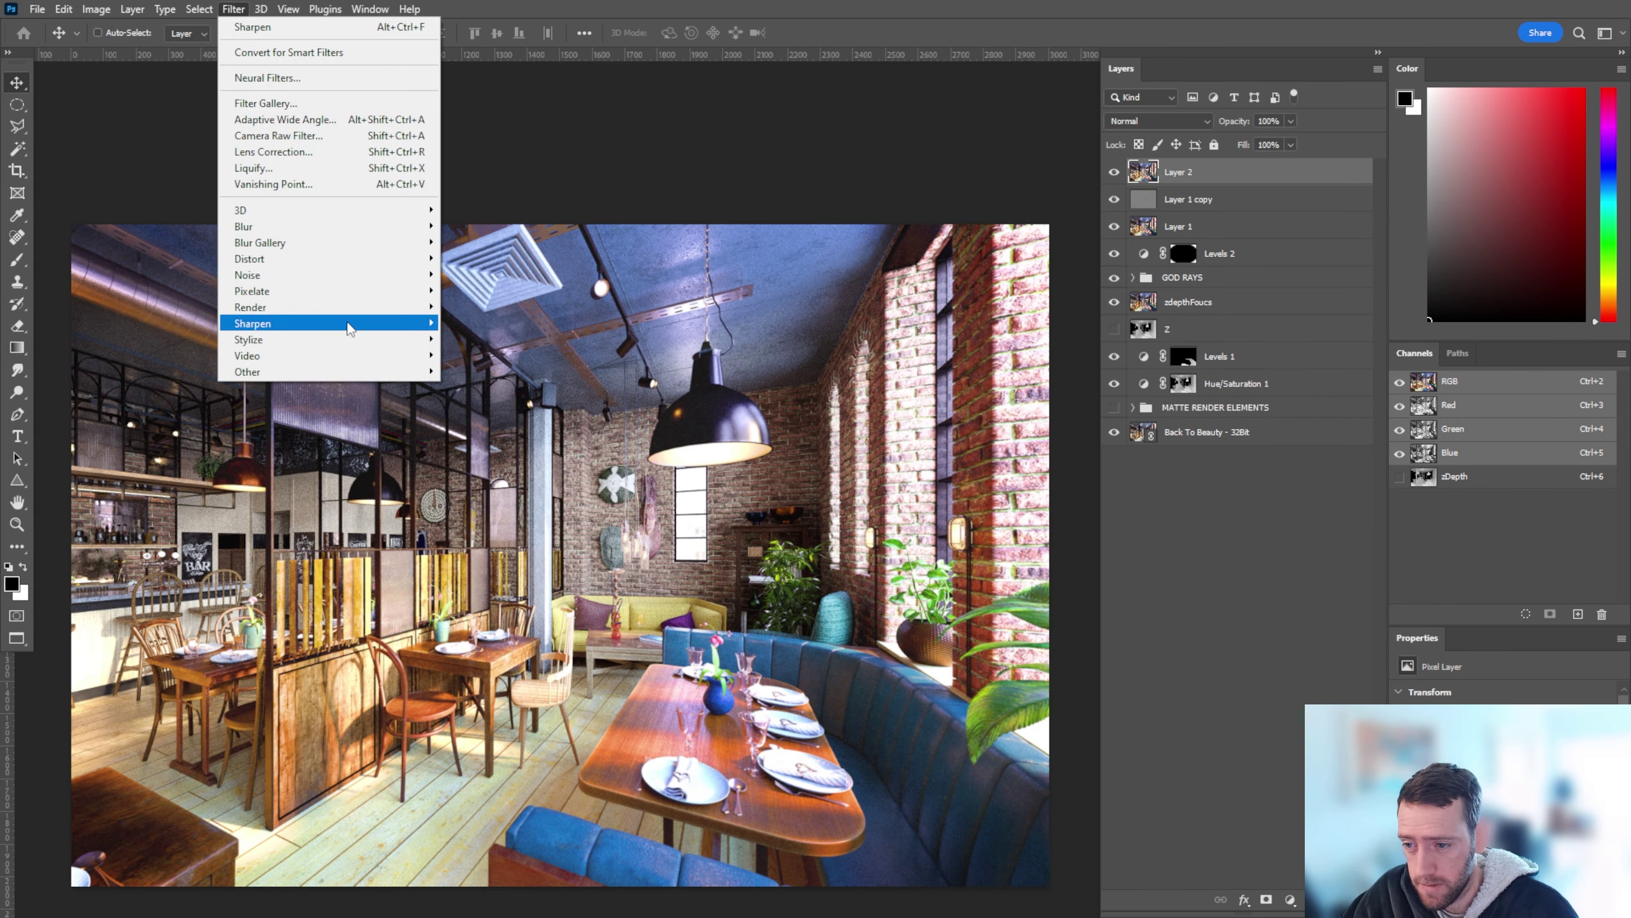
{"action": "mouse_move", "coordinate": [352, 323]}
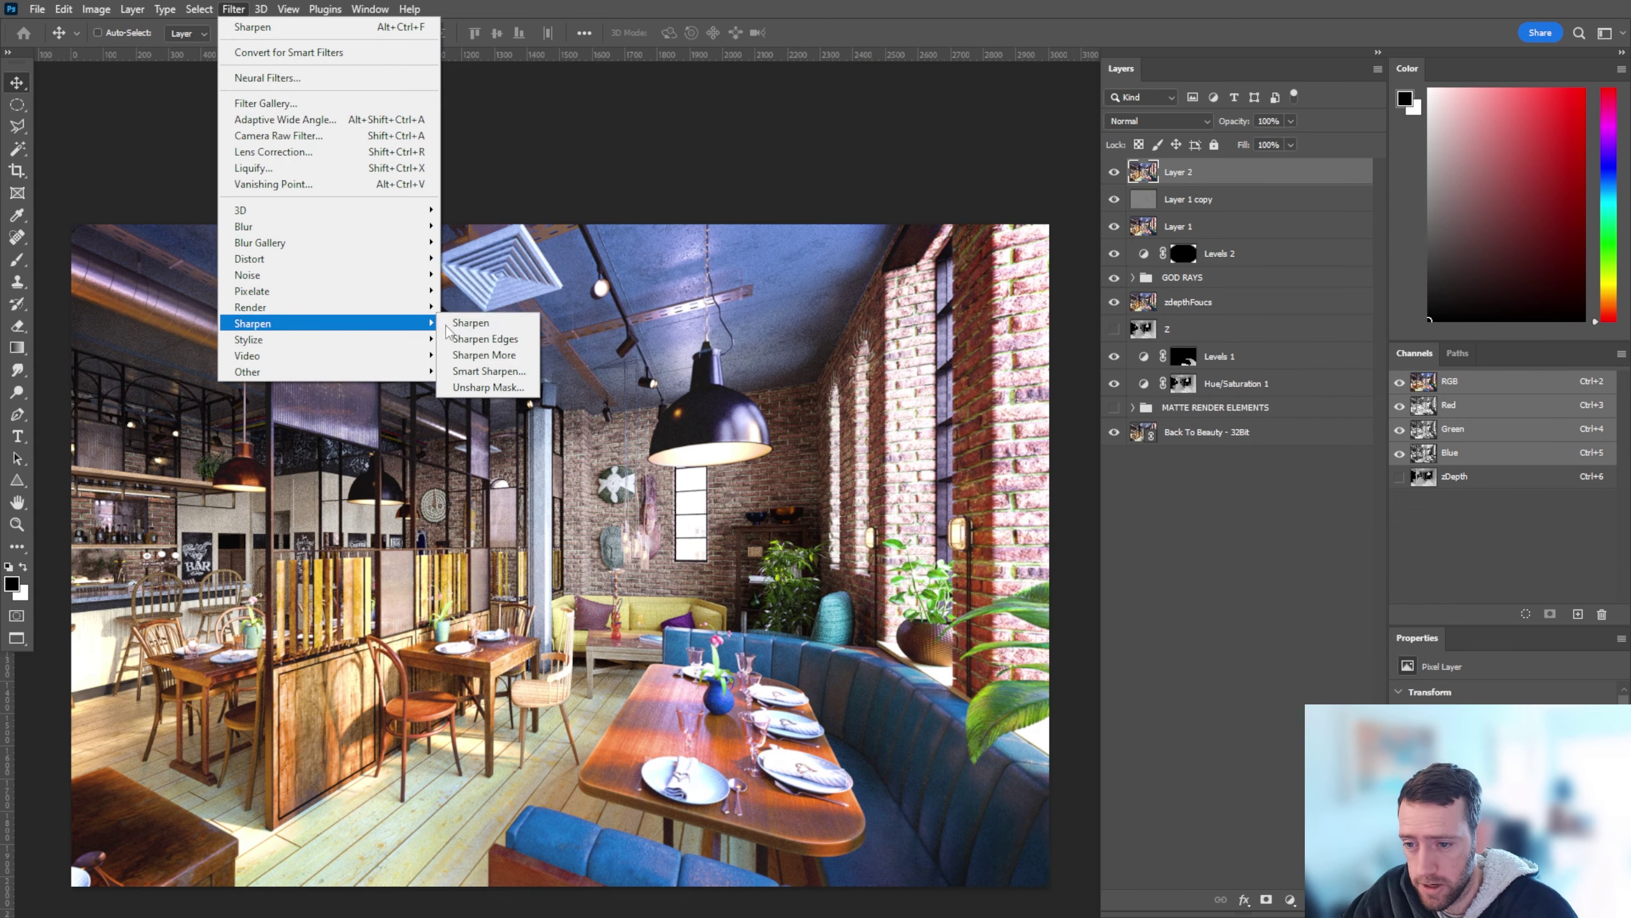
{"action": "left_click", "coordinate": [508, 388]}
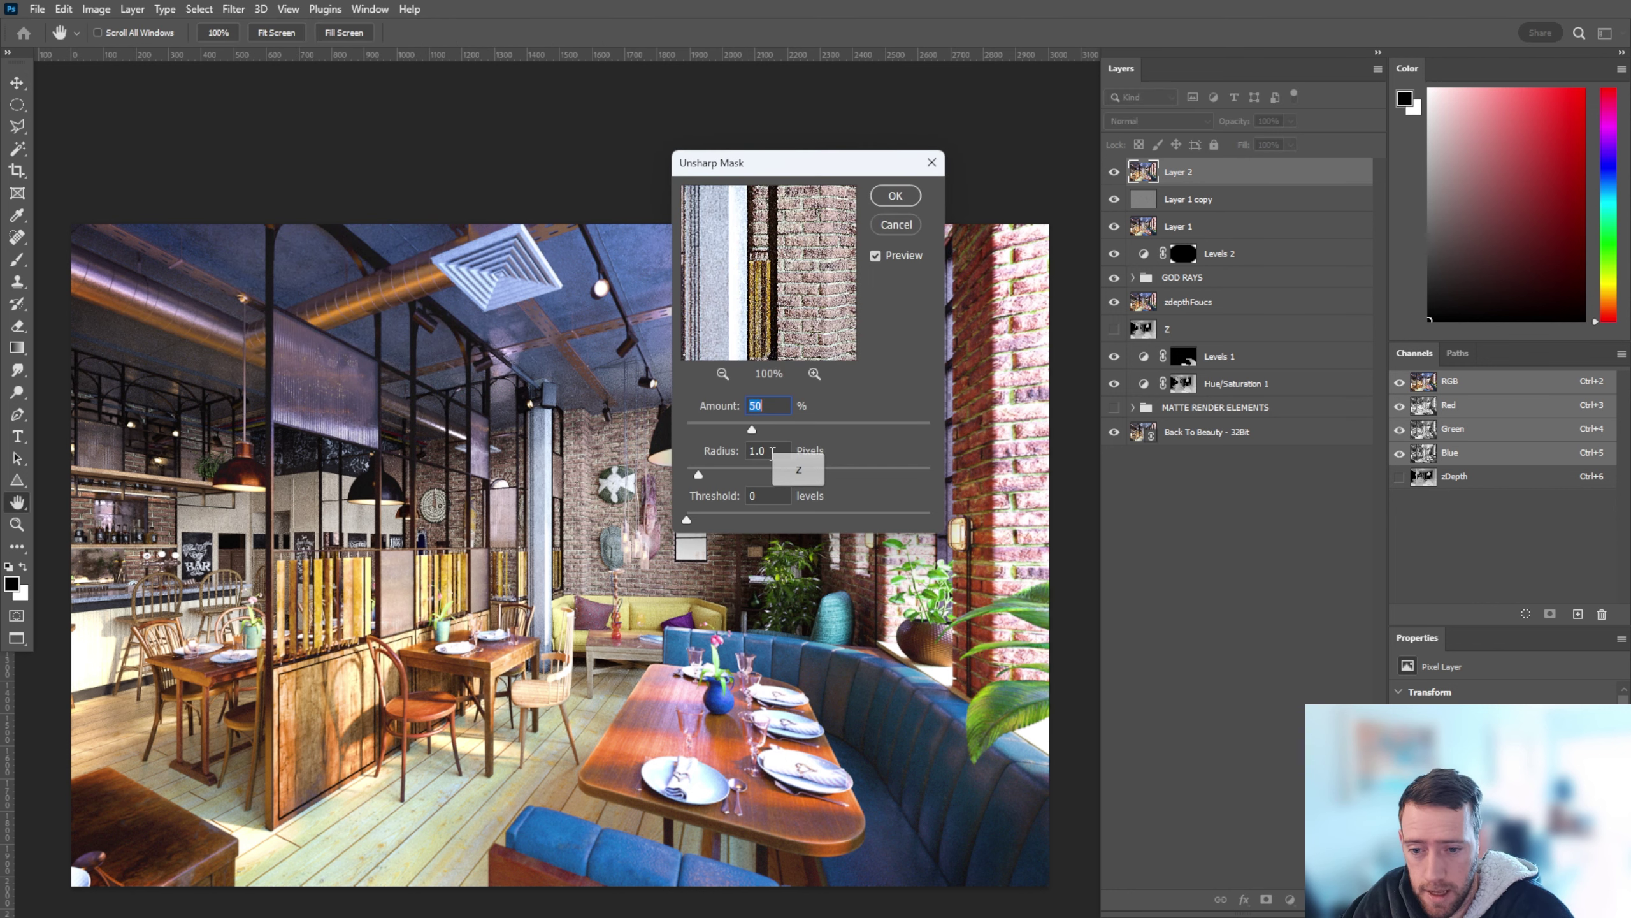
{"action": "left_click_drag", "start_coordinate": [752, 427], "coordinate": [891, 425]}
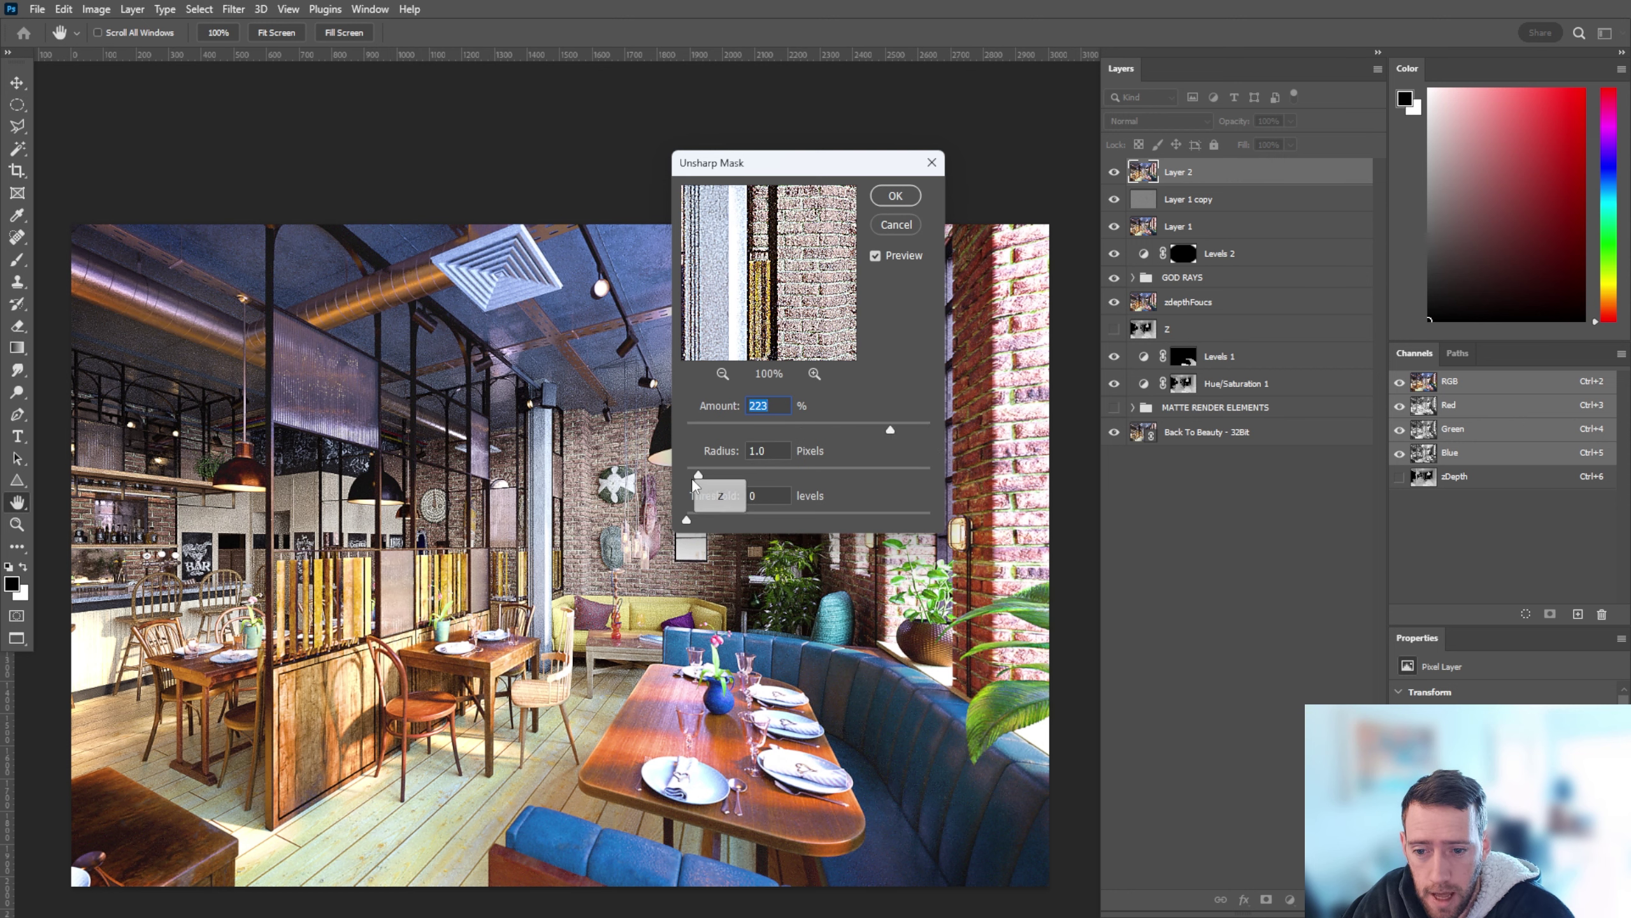
{"action": "left_click_drag", "start_coordinate": [699, 475], "coordinate": [689, 475]}
{"action": "left_click_drag", "start_coordinate": [835, 427], "coordinate": [812, 429]}
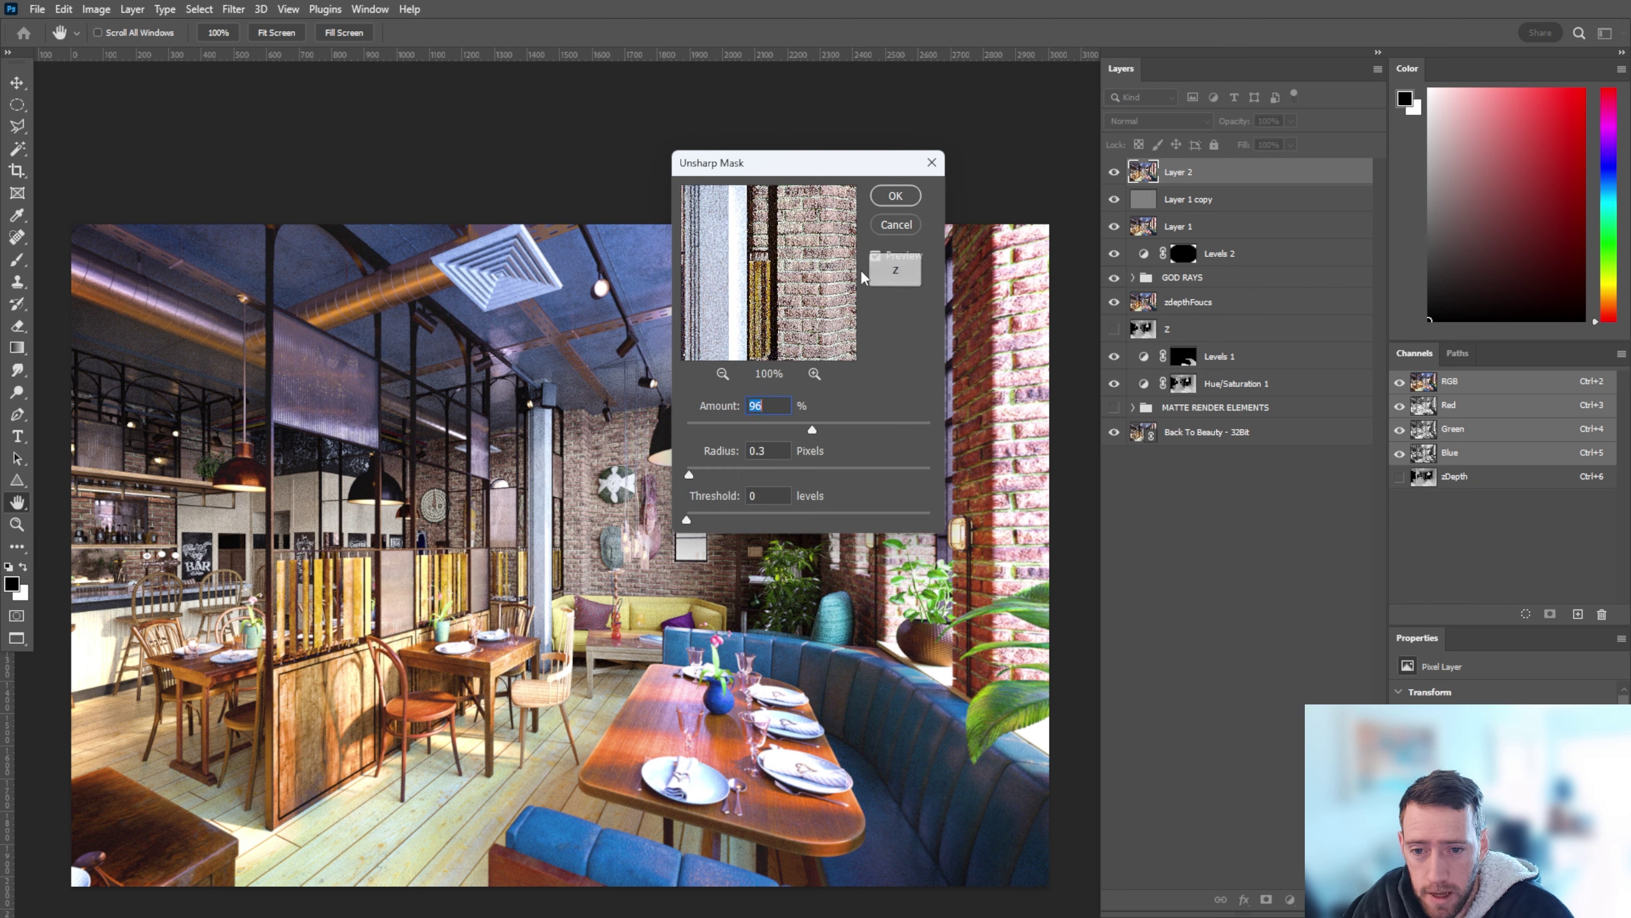
{"action": "left_click", "coordinate": [877, 256]}
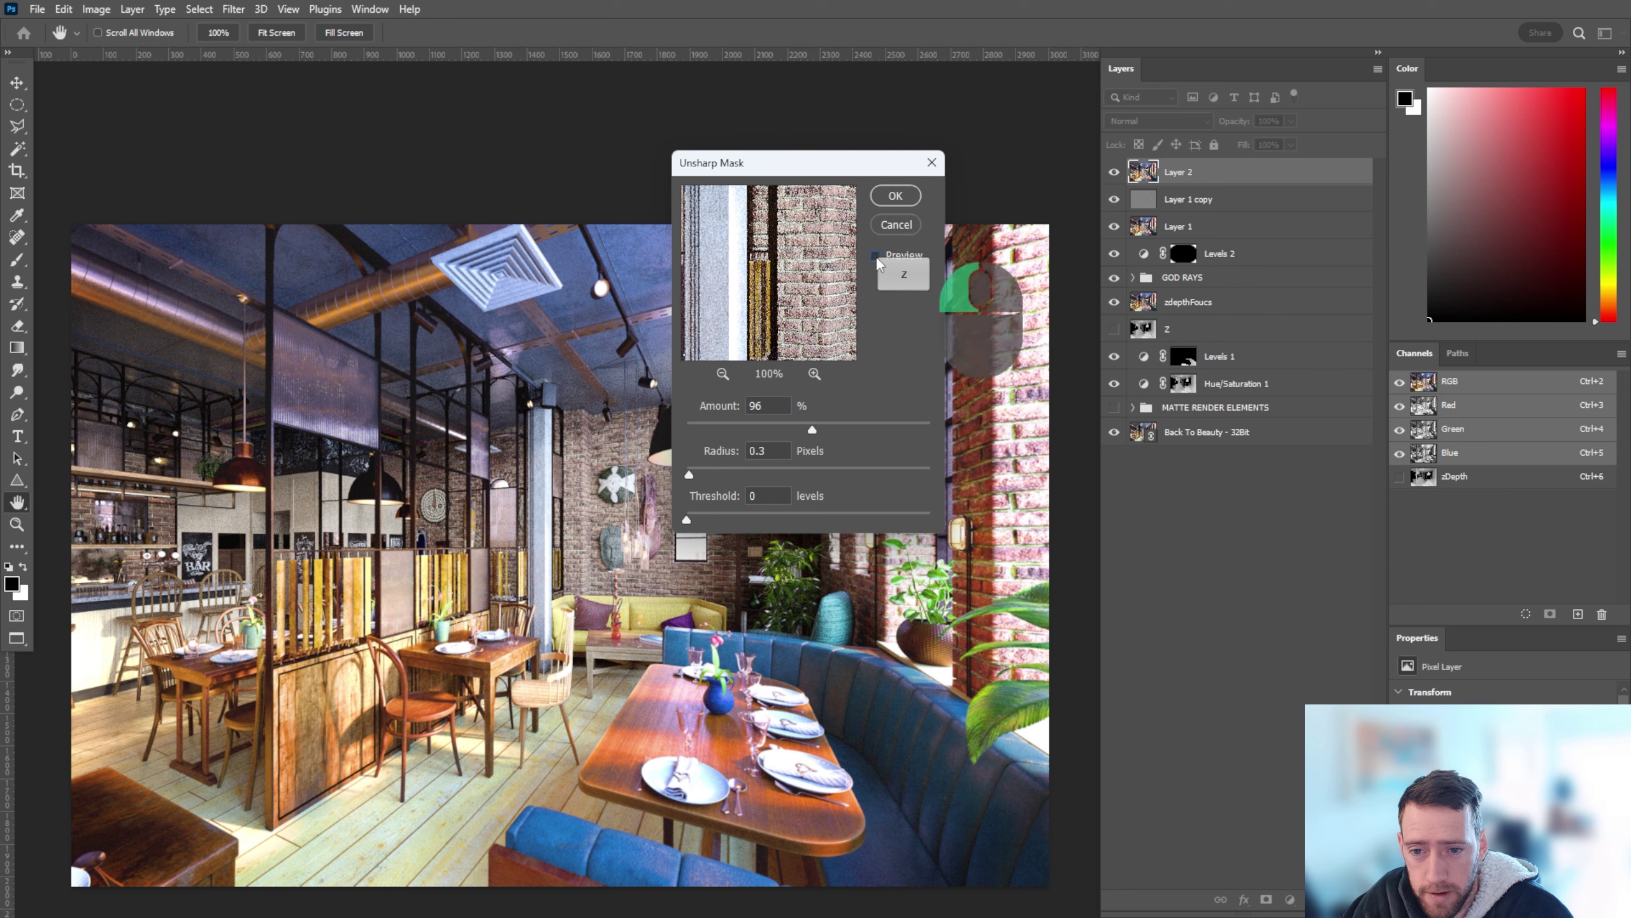
{"action": "left_click", "coordinate": [895, 196]}
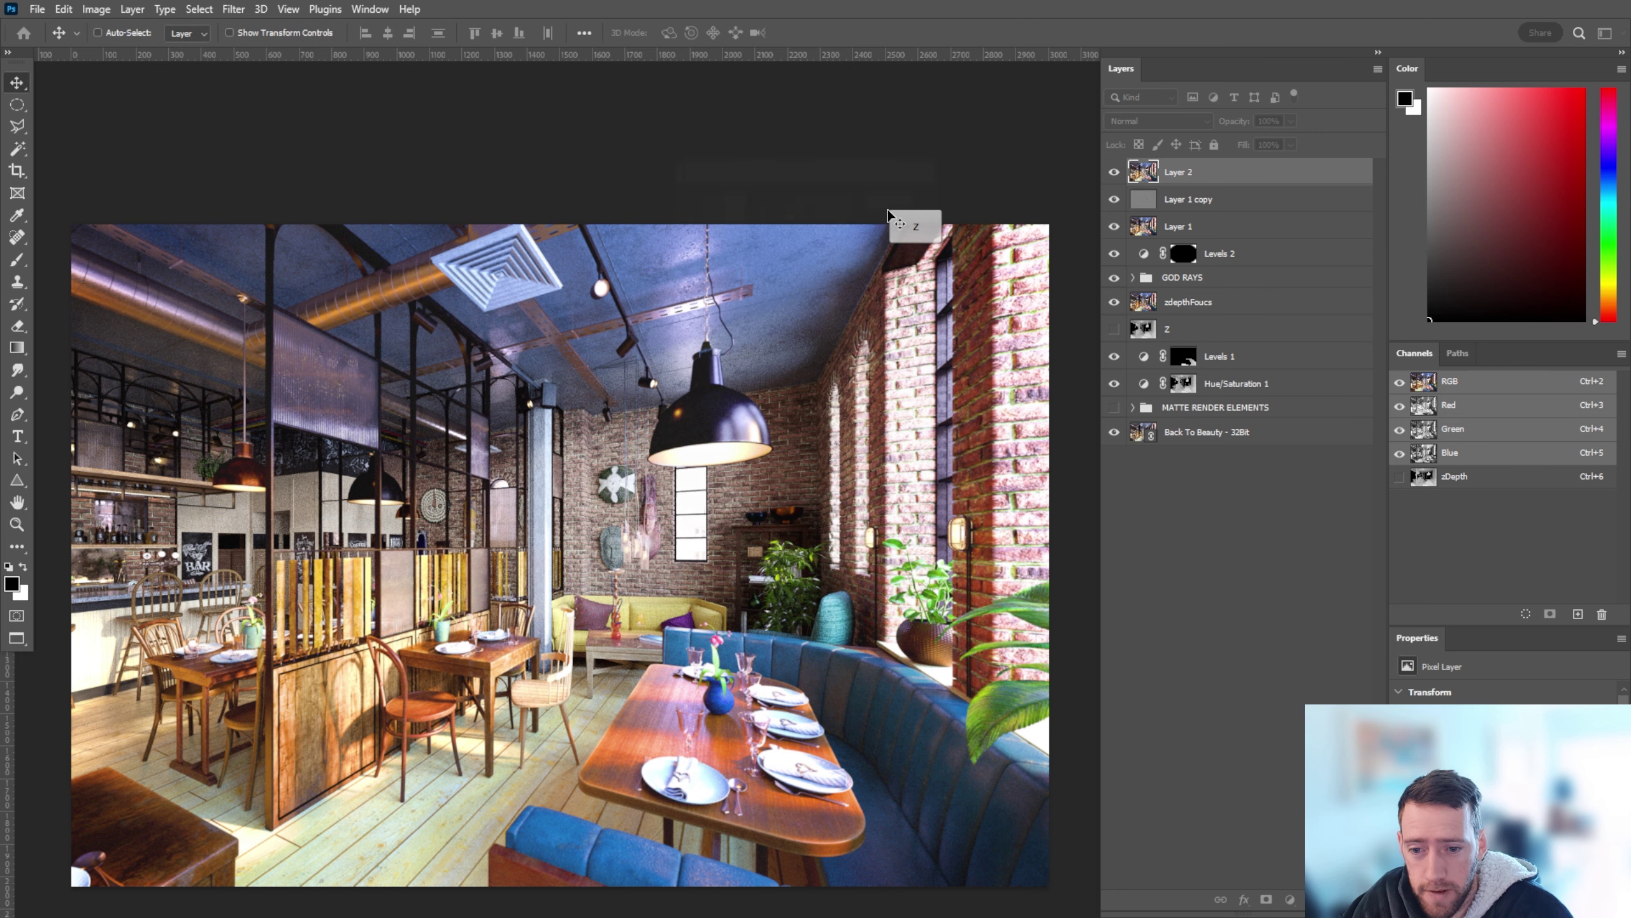
Step: Try a second Unsharp Mask on Layer 2 with 7% amount and 238.5 pixels radius for stronger local contrast
{"action": "left_click", "coordinate": [232, 8]}
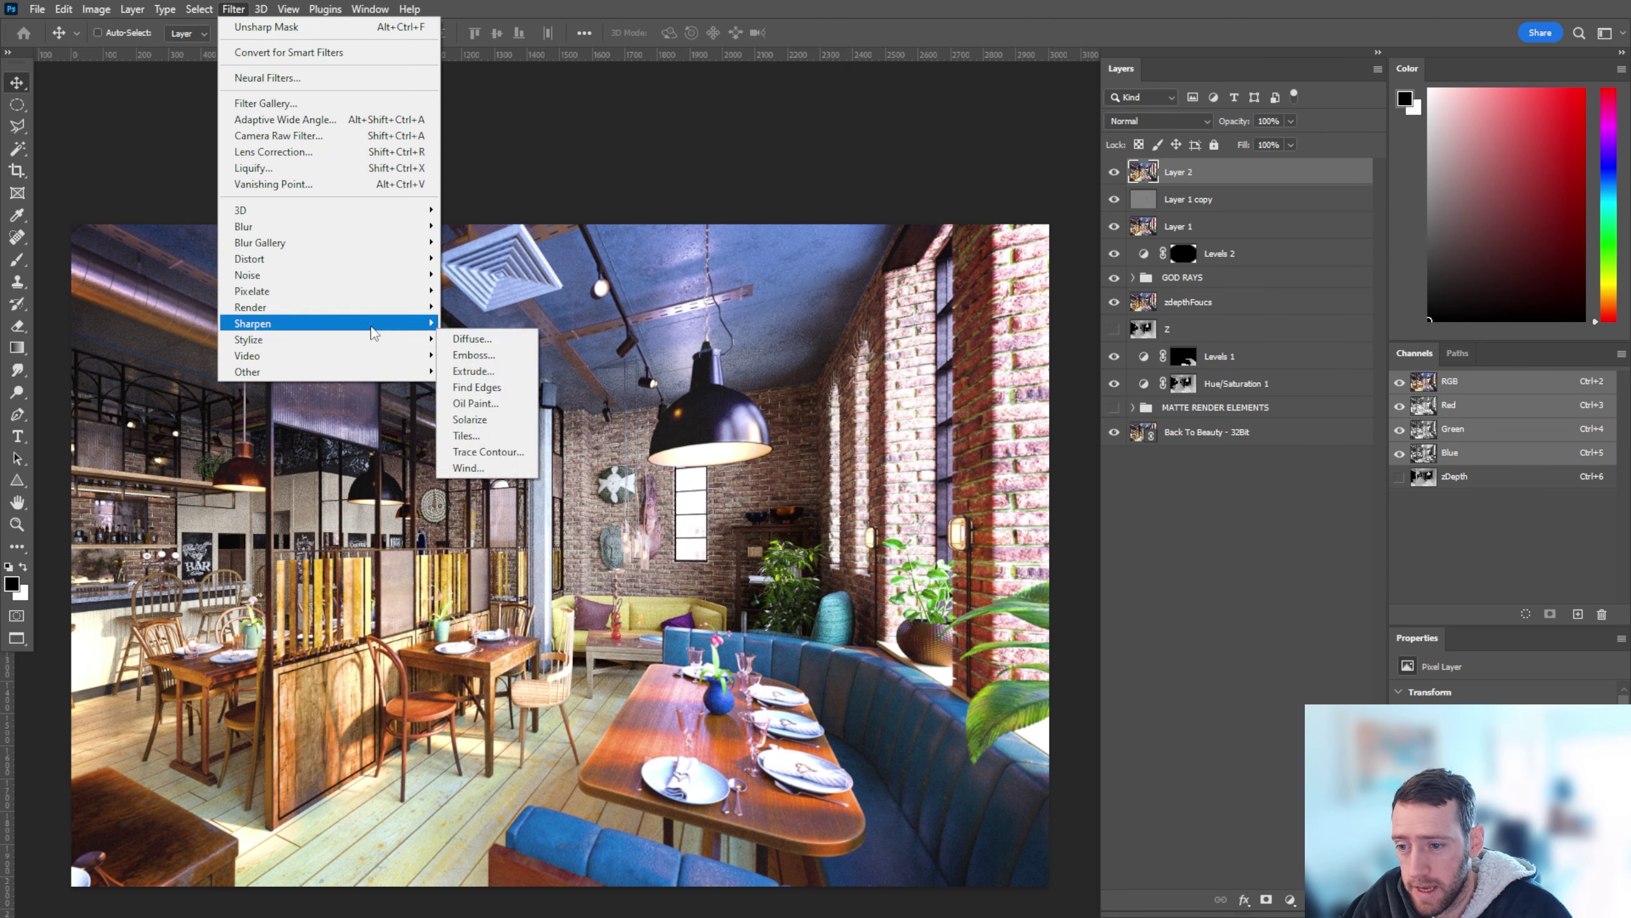
{"action": "mouse_move", "coordinate": [375, 328]}
{"action": "left_click", "coordinate": [508, 388]}
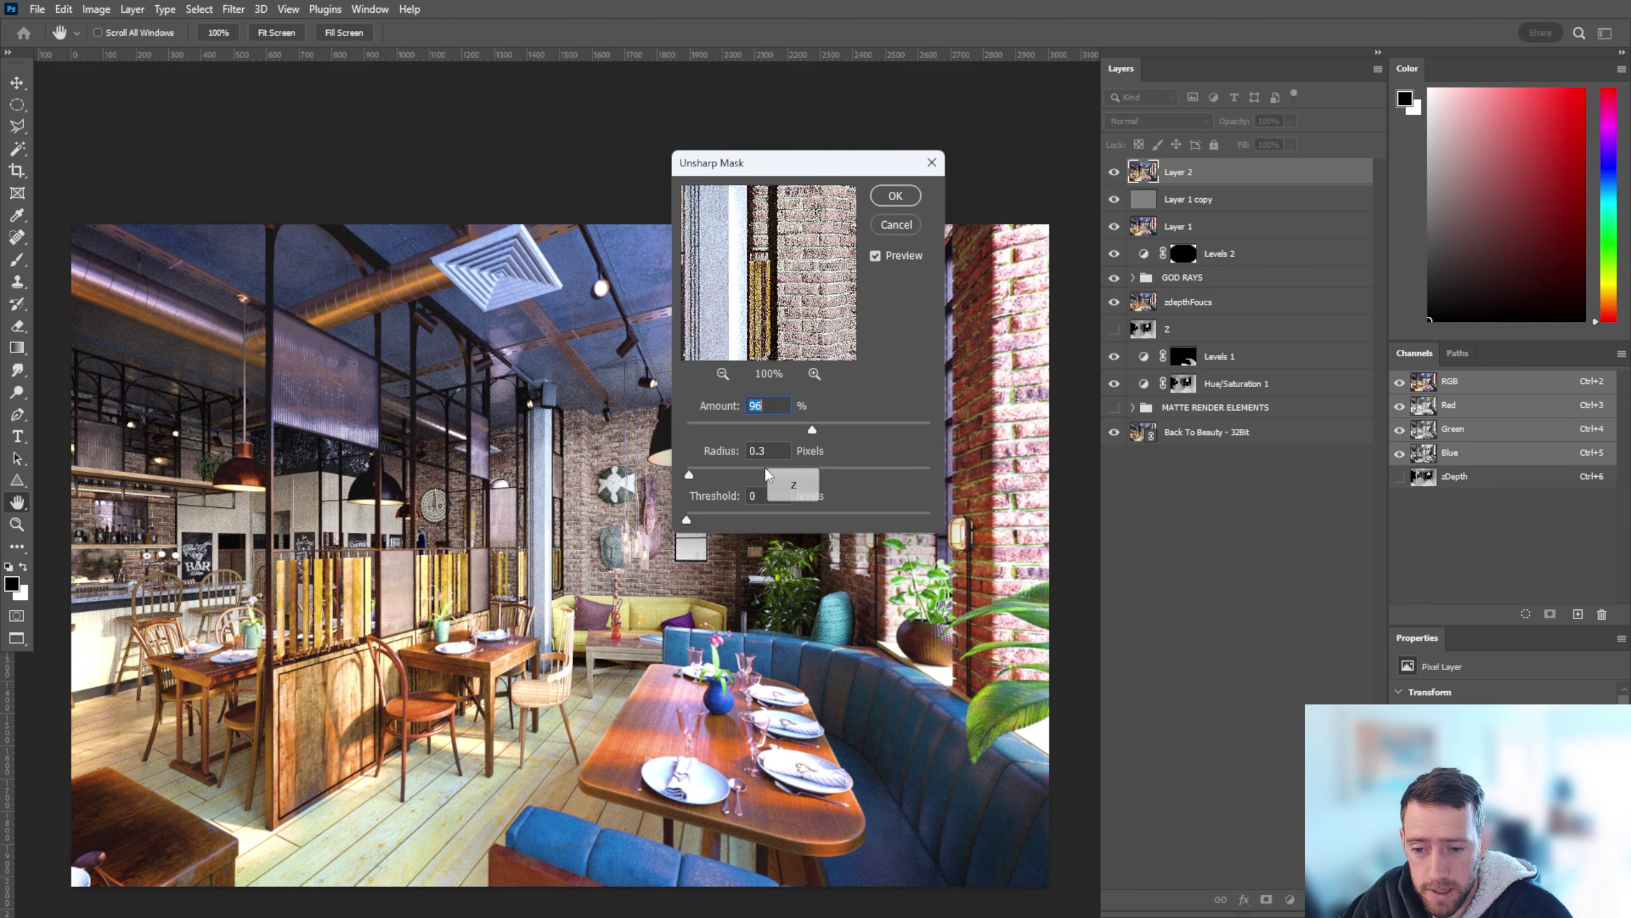
{"action": "left_click_drag", "start_coordinate": [766, 474], "coordinate": [897, 474]}
{"action": "left_click", "coordinate": [748, 429]}
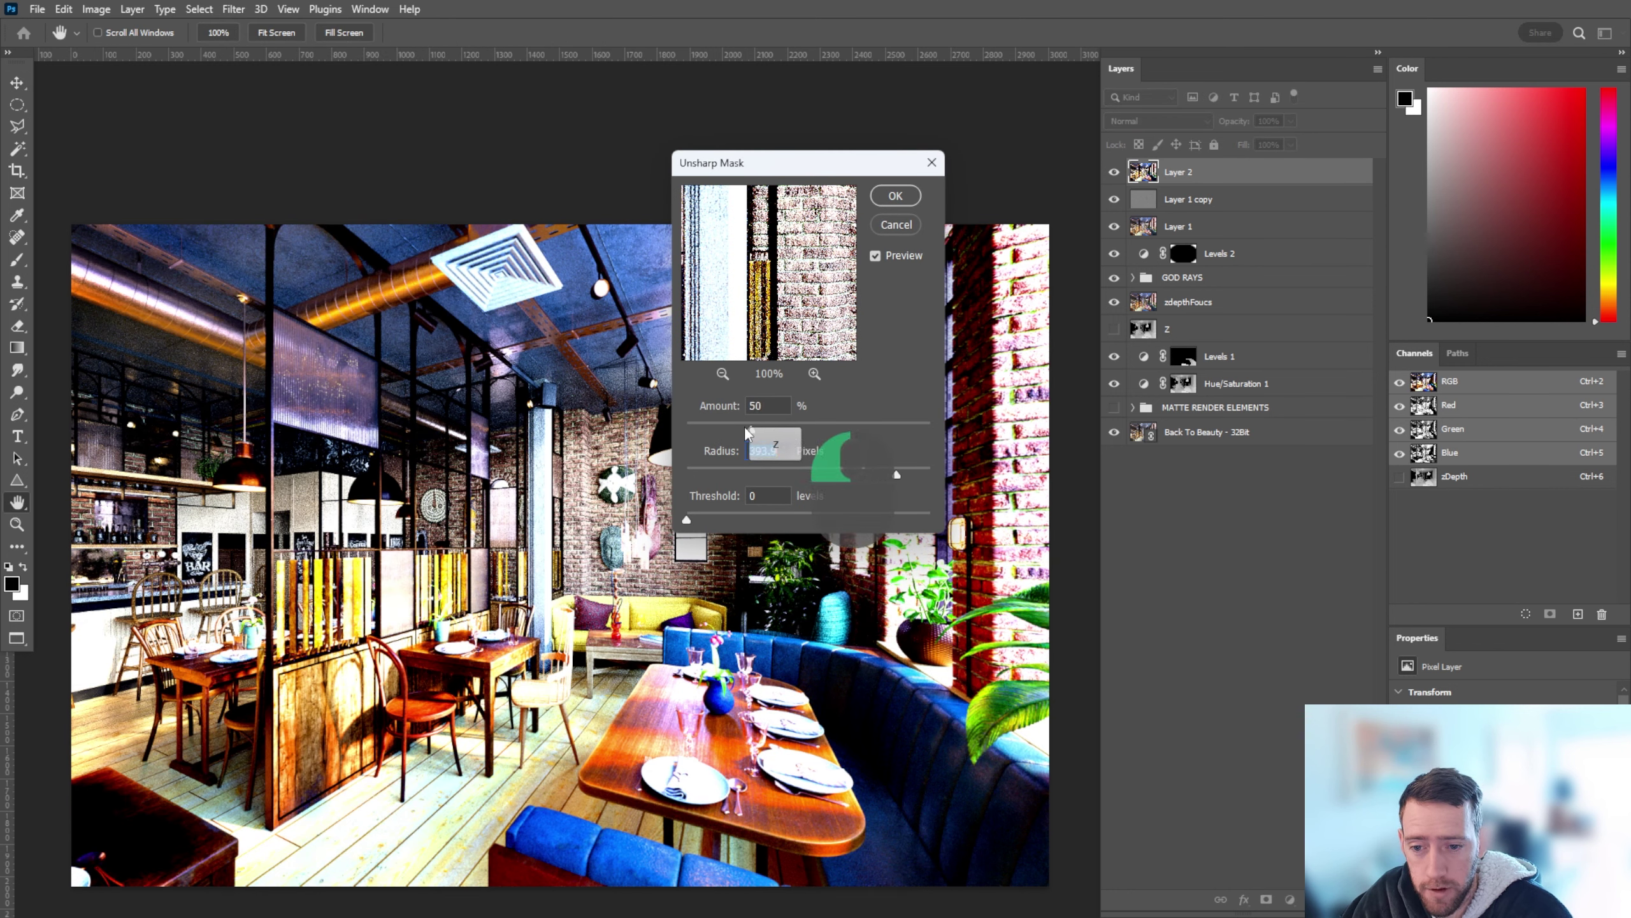
{"action": "left_click_drag", "start_coordinate": [748, 430], "coordinate": [694, 429]}
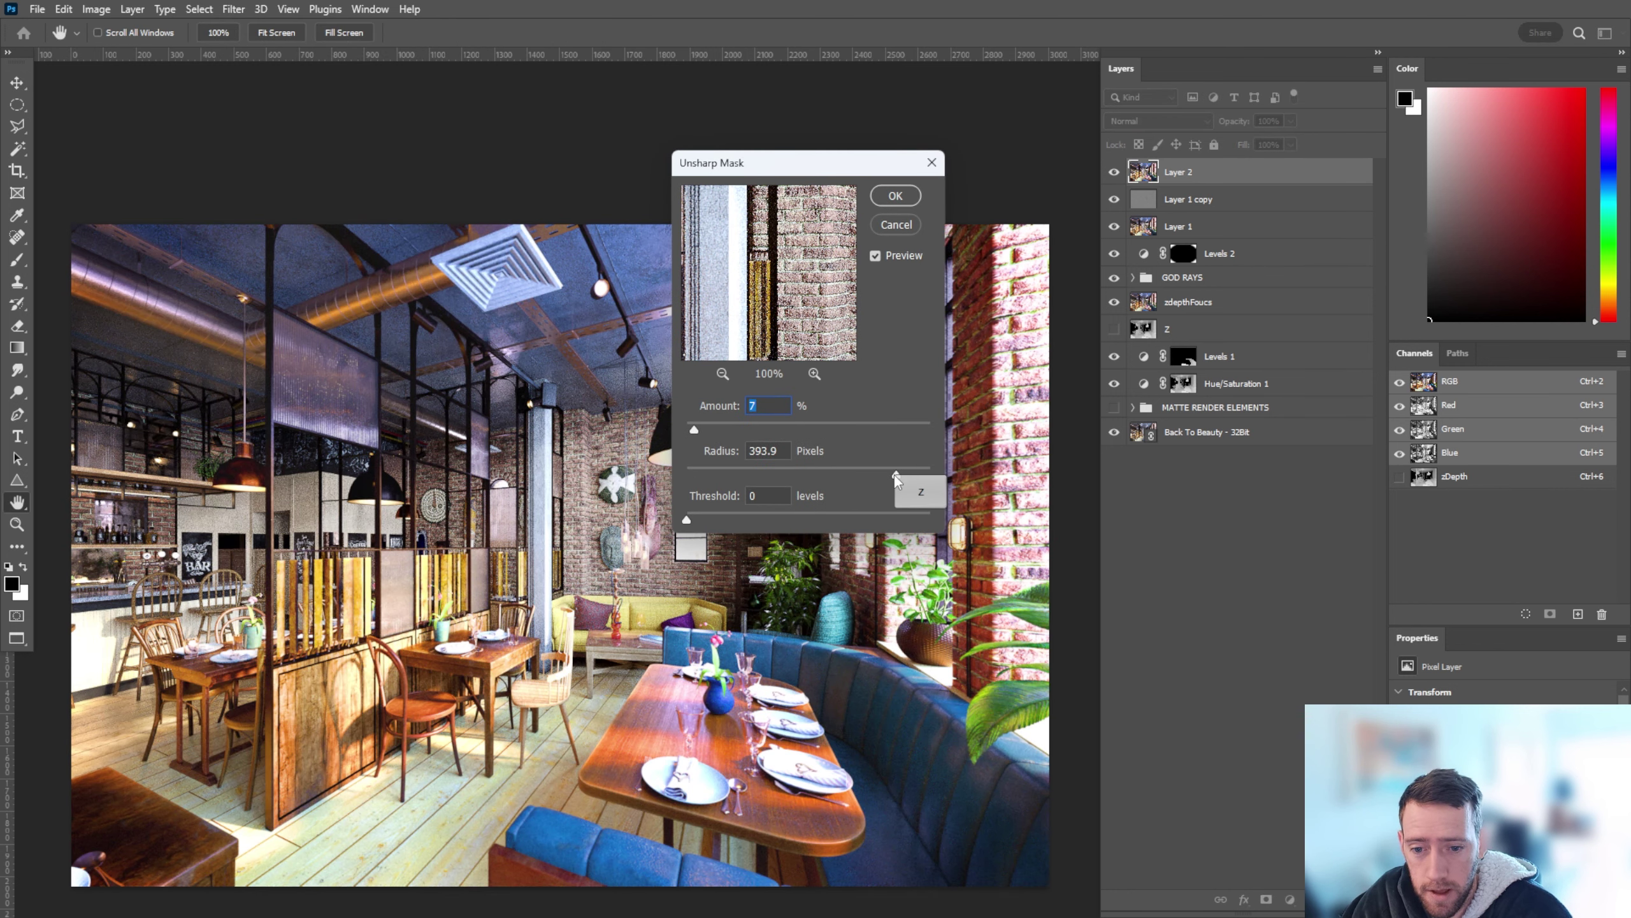
{"action": "left_click_drag", "start_coordinate": [896, 478], "coordinate": [888, 476]}
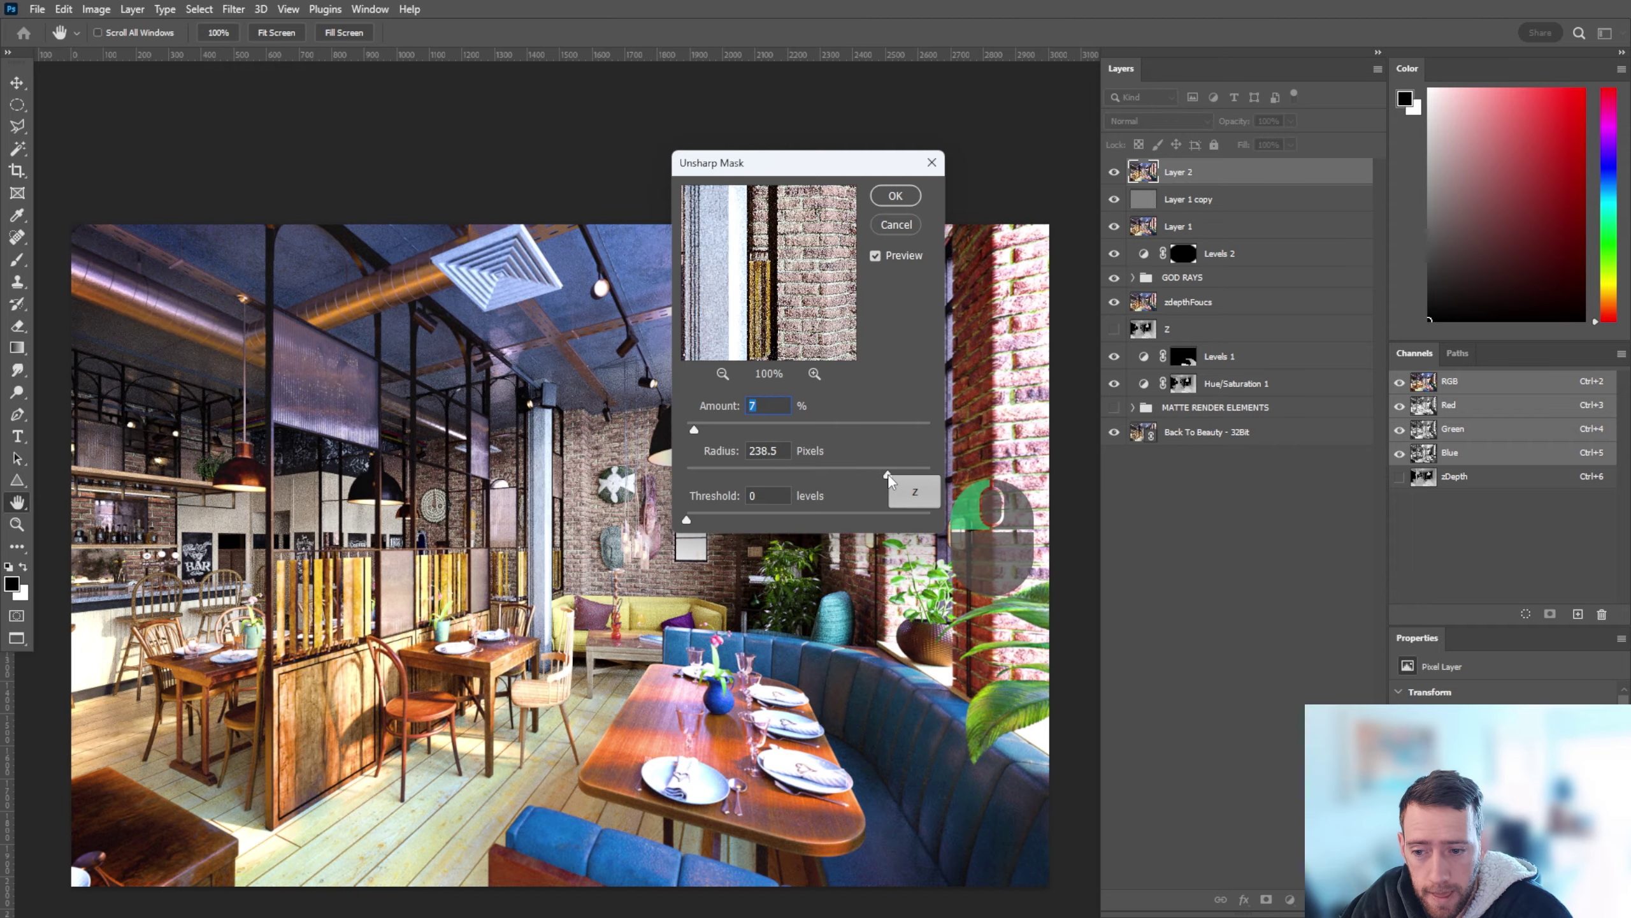
{"action": "left_click", "coordinate": [890, 222]}
Step: Compare the image with and without the sharpened Layer 2, examining the pendant lamp and brick wall closely
{"action": "scroll", "coordinate": [550, 464], "scroll_direction": "up", "scroll_amount": 5, "text": "alt"}
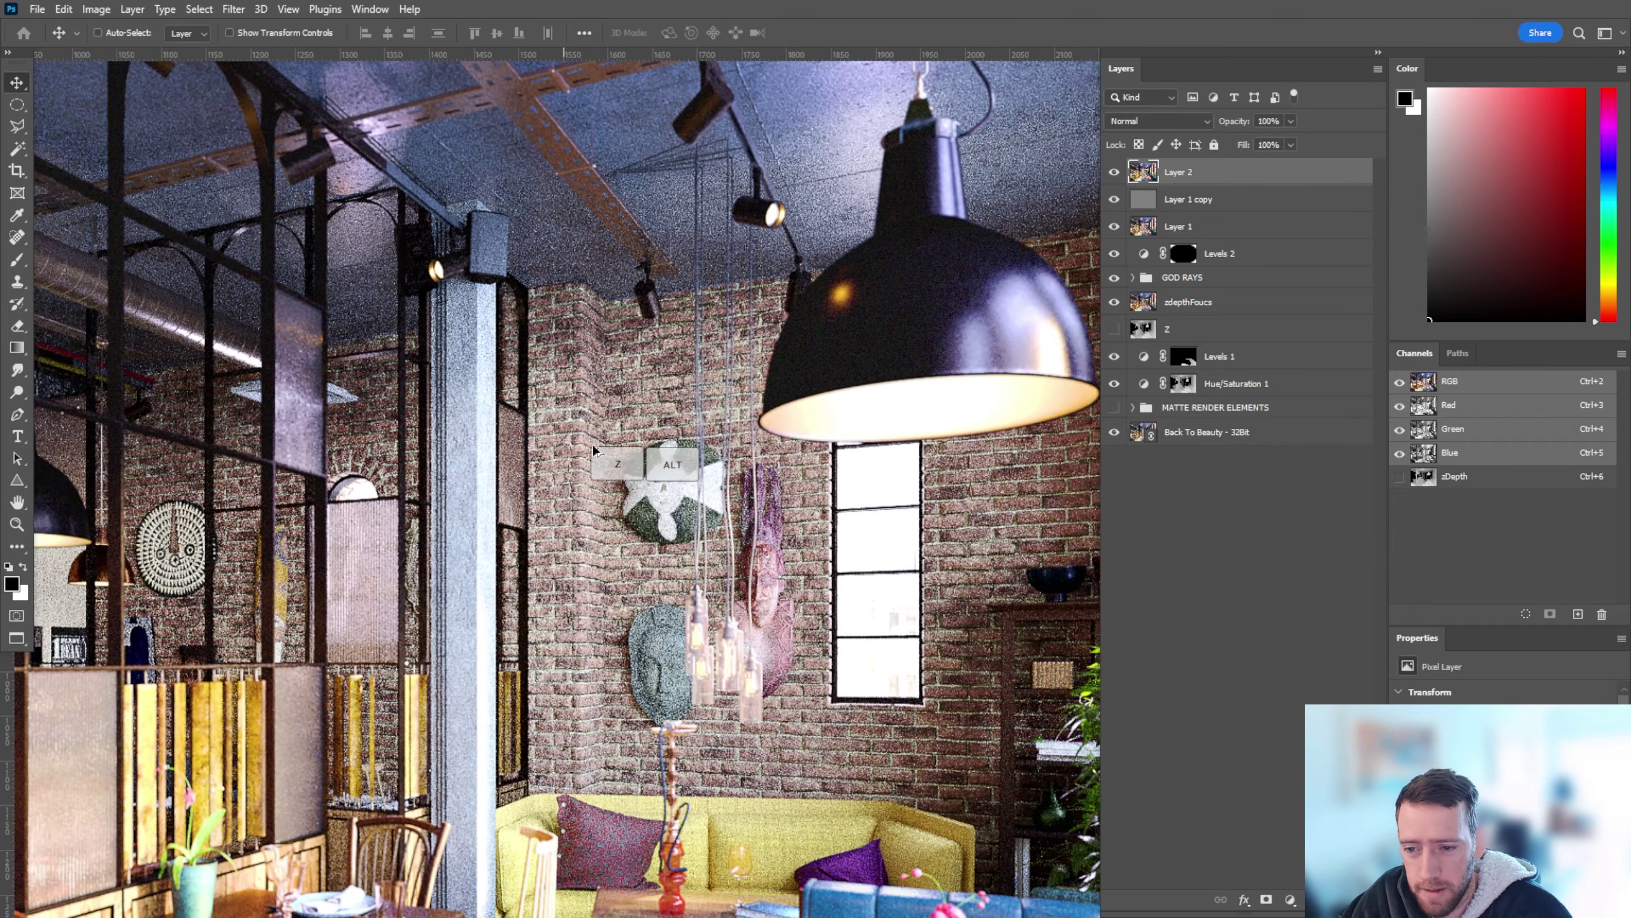
{"action": "left_click", "coordinate": [1114, 172]}
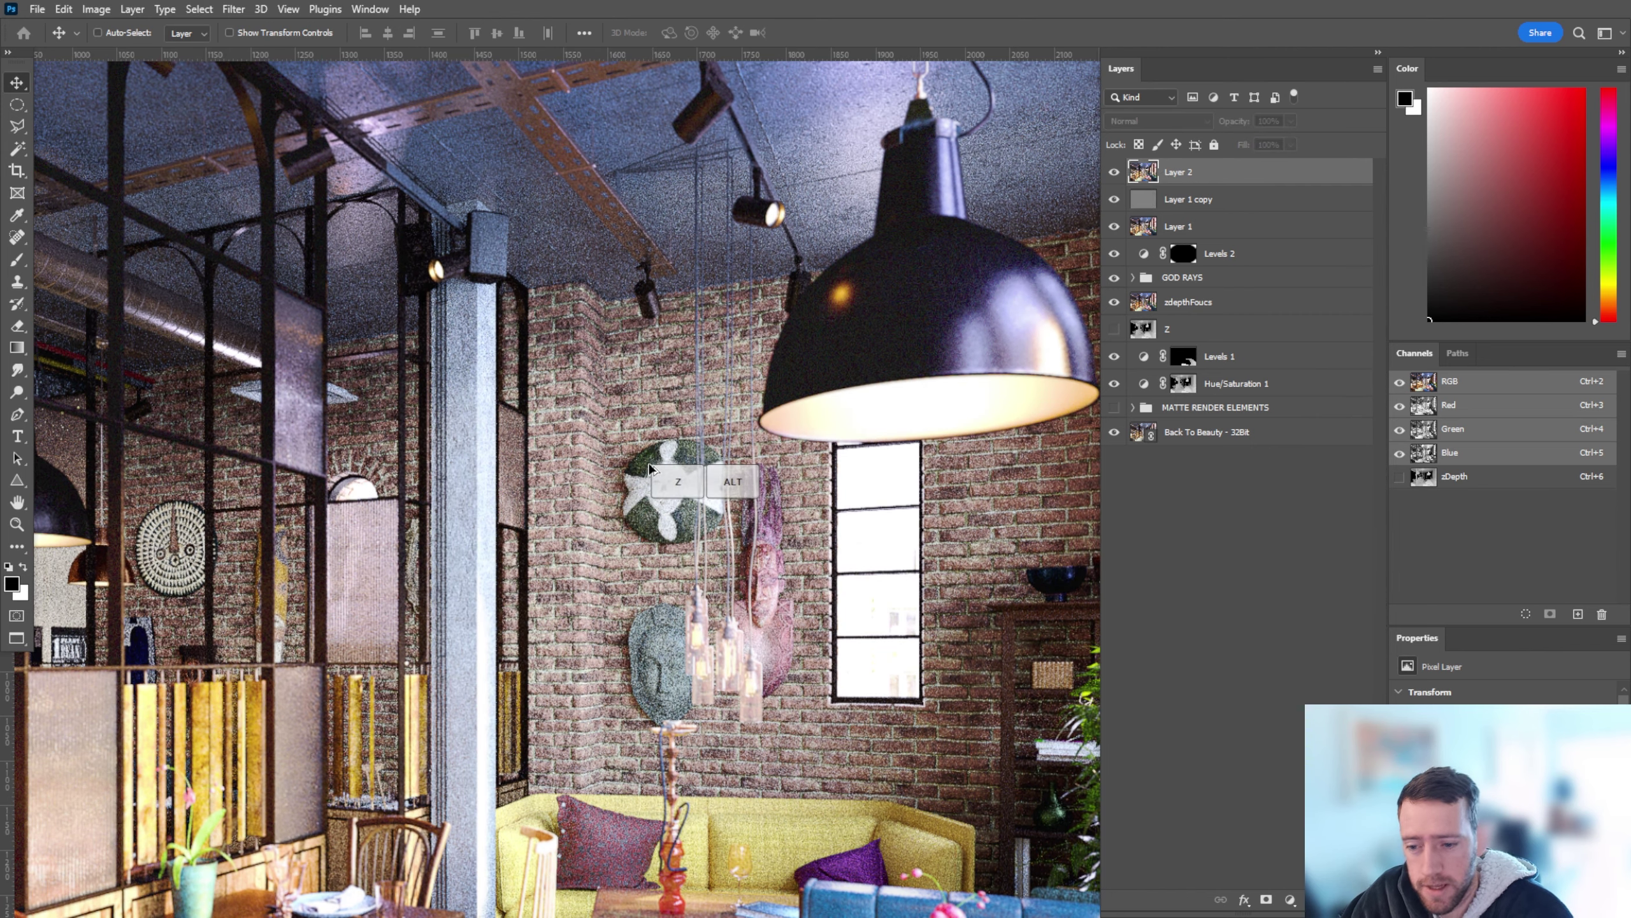
{"action": "scroll", "coordinate": [649, 469], "scroll_direction": "down", "scroll_amount": 5, "text": "alt"}
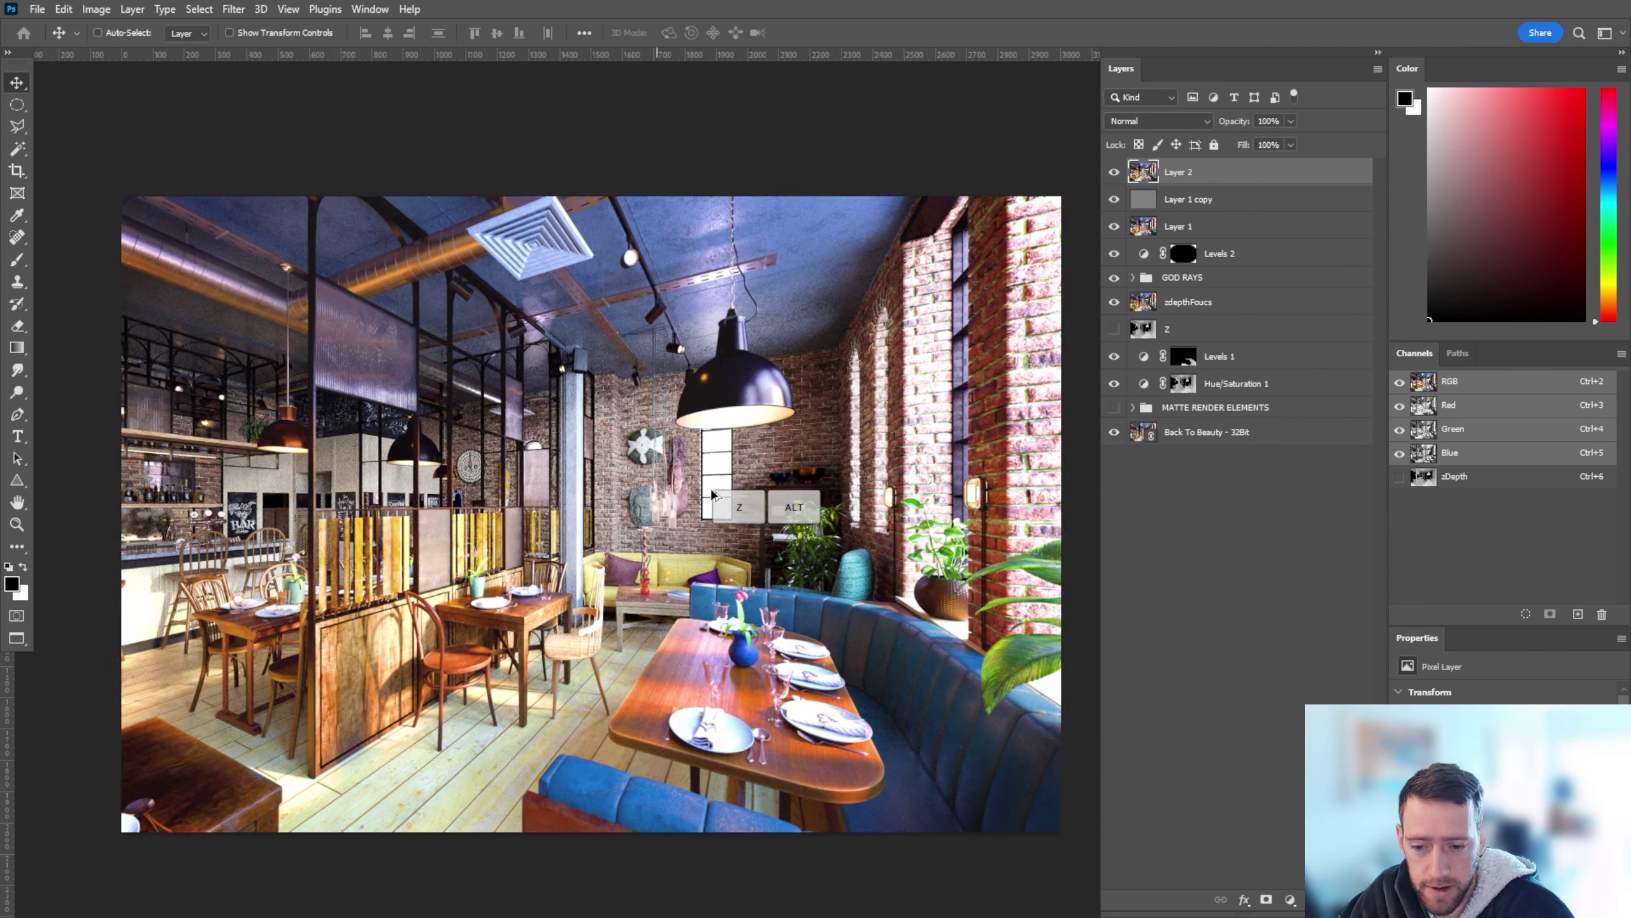
{"action": "scroll", "coordinate": [707, 498], "scroll_direction": "up", "scroll_amount": 1, "text": "alt"}
{"action": "scroll", "coordinate": [681, 520], "scroll_direction": "down", "scroll_amount": 1, "text": "alt"}
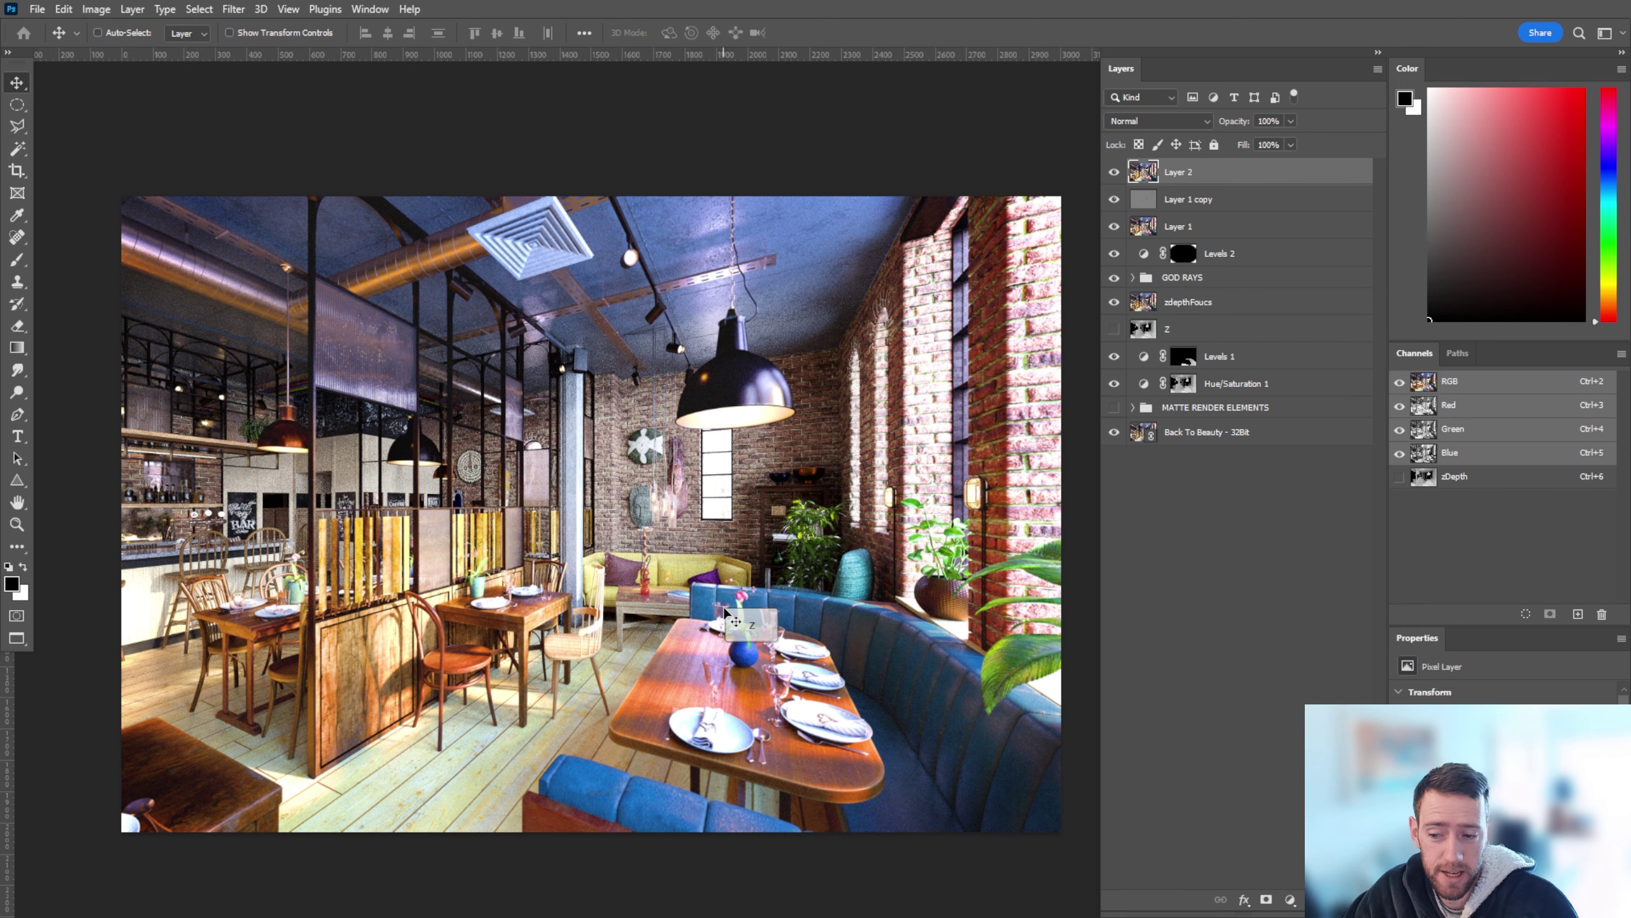
{"action": "scroll", "coordinate": [797, 546], "scroll_direction": "down", "scroll_amount": 1, "text": "alt"}
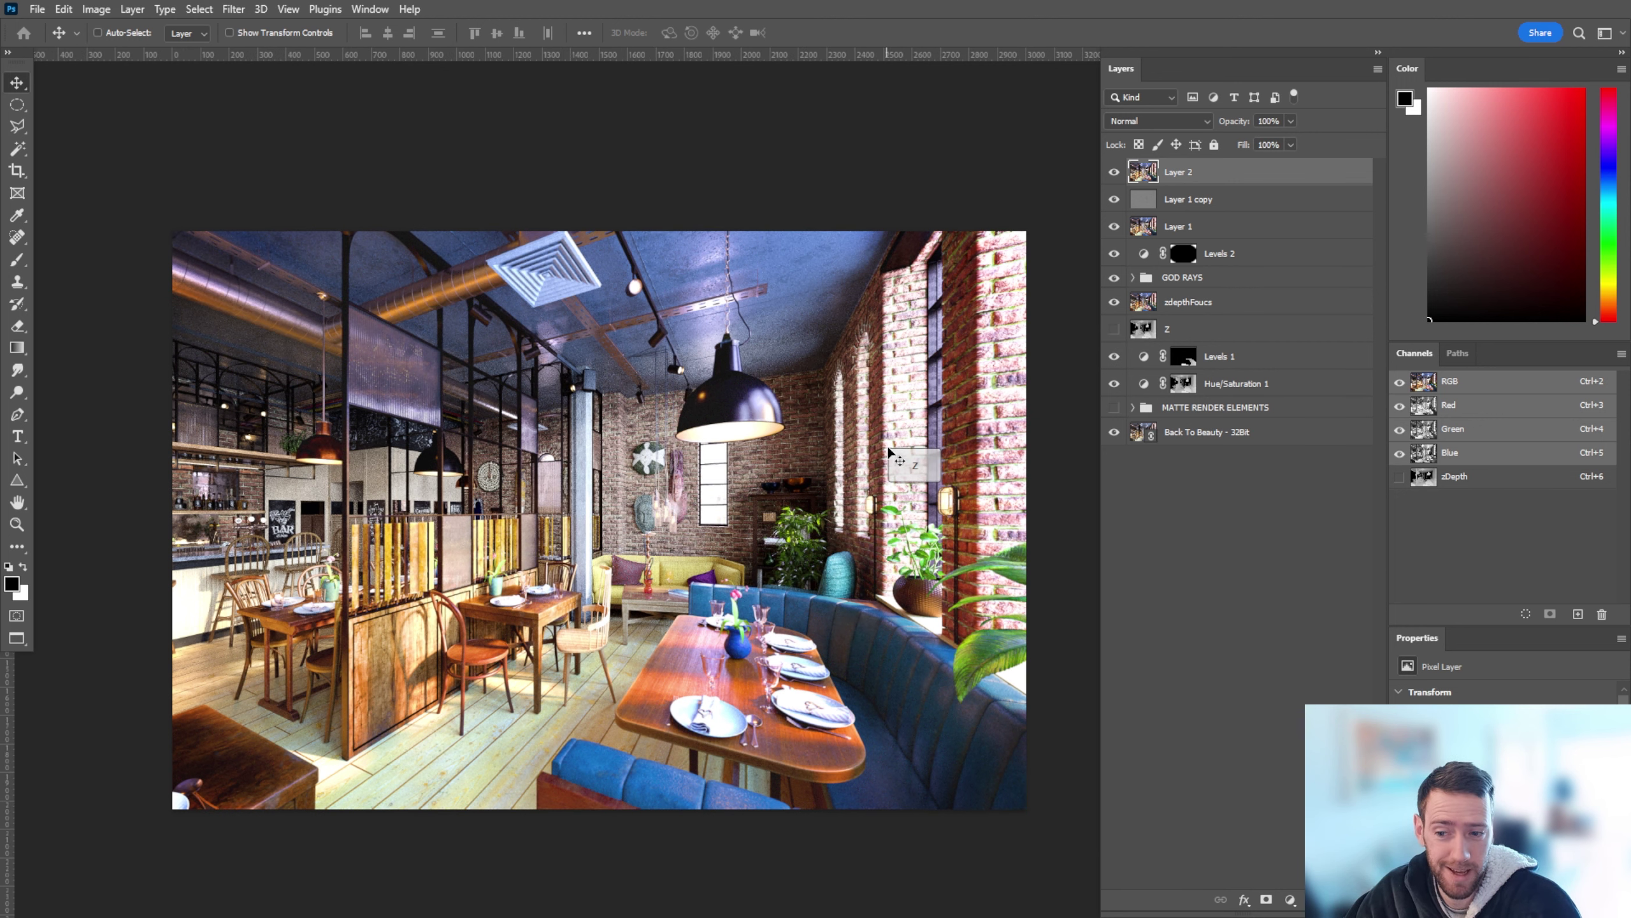
Step: Add a Hue/Saturation adjustment above Layer 2 to slightly desaturate the whole image, and compare the image with and without it
{"action": "left_click", "coordinate": [1292, 900]}
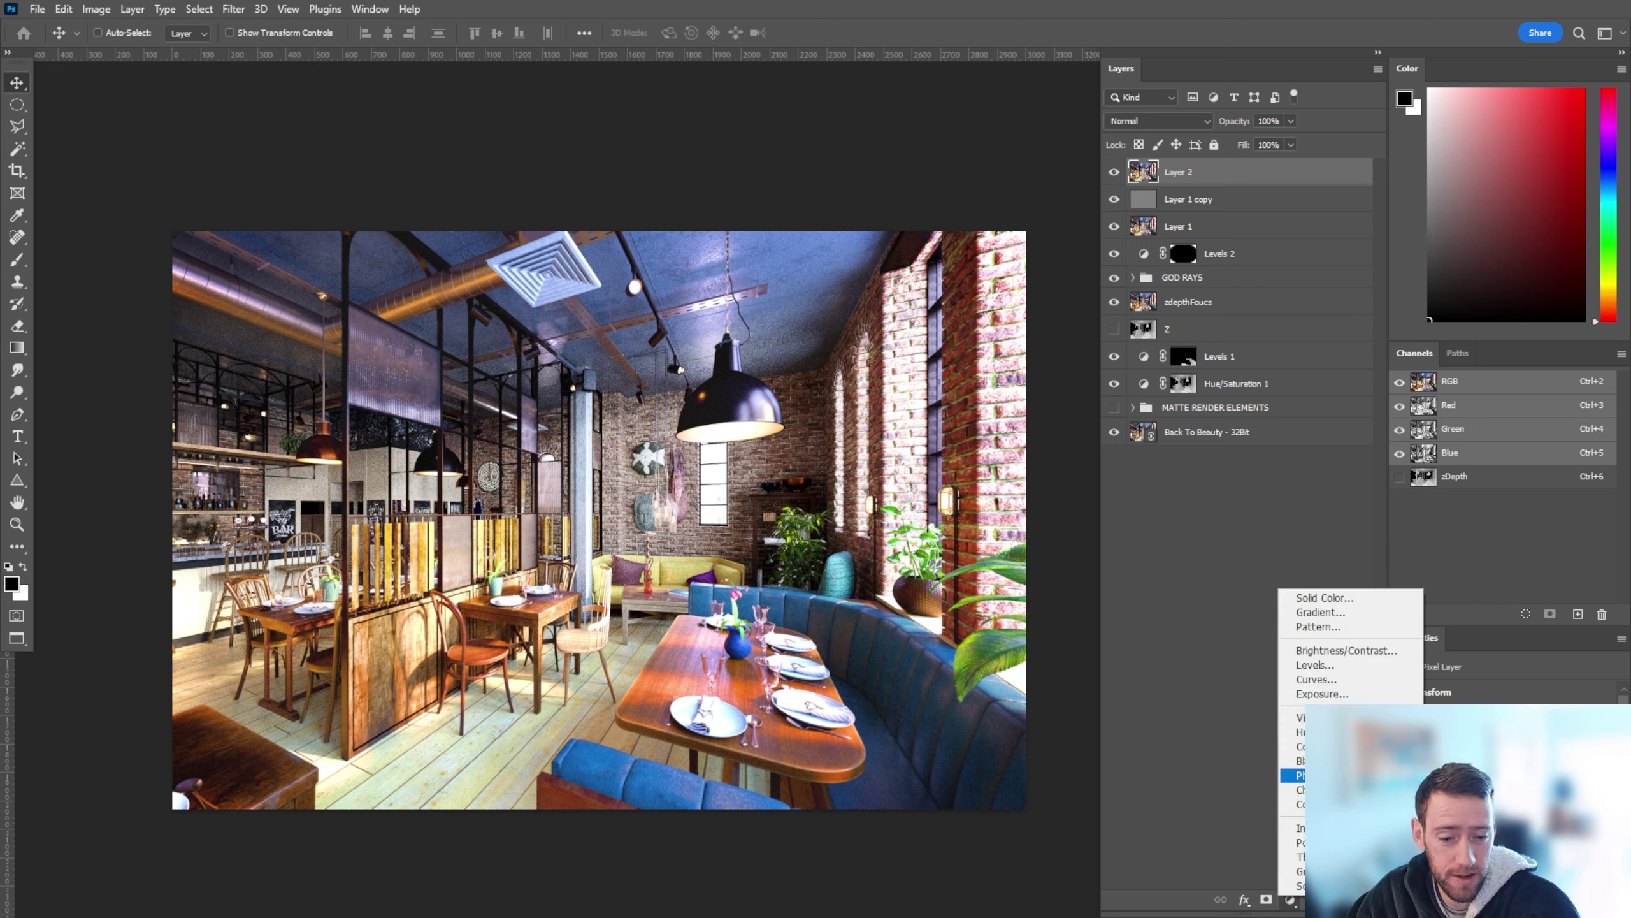
{"action": "left_click", "coordinate": [1292, 733]}
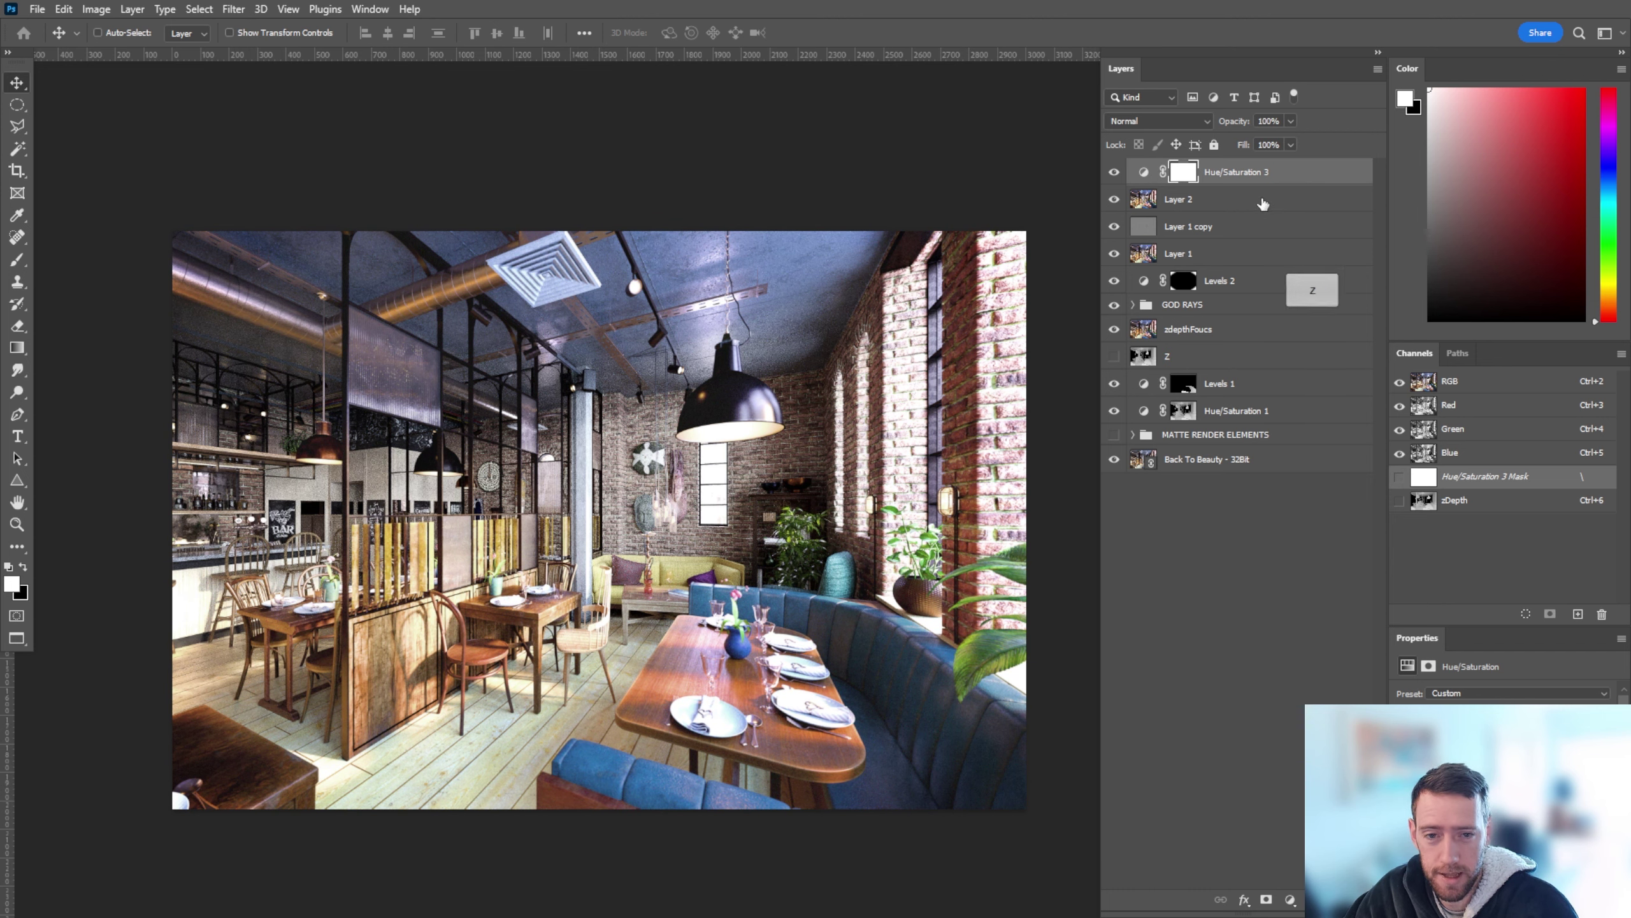
{"action": "left_click", "coordinate": [1114, 172]}
{"action": "left_click", "coordinate": [1114, 172]}
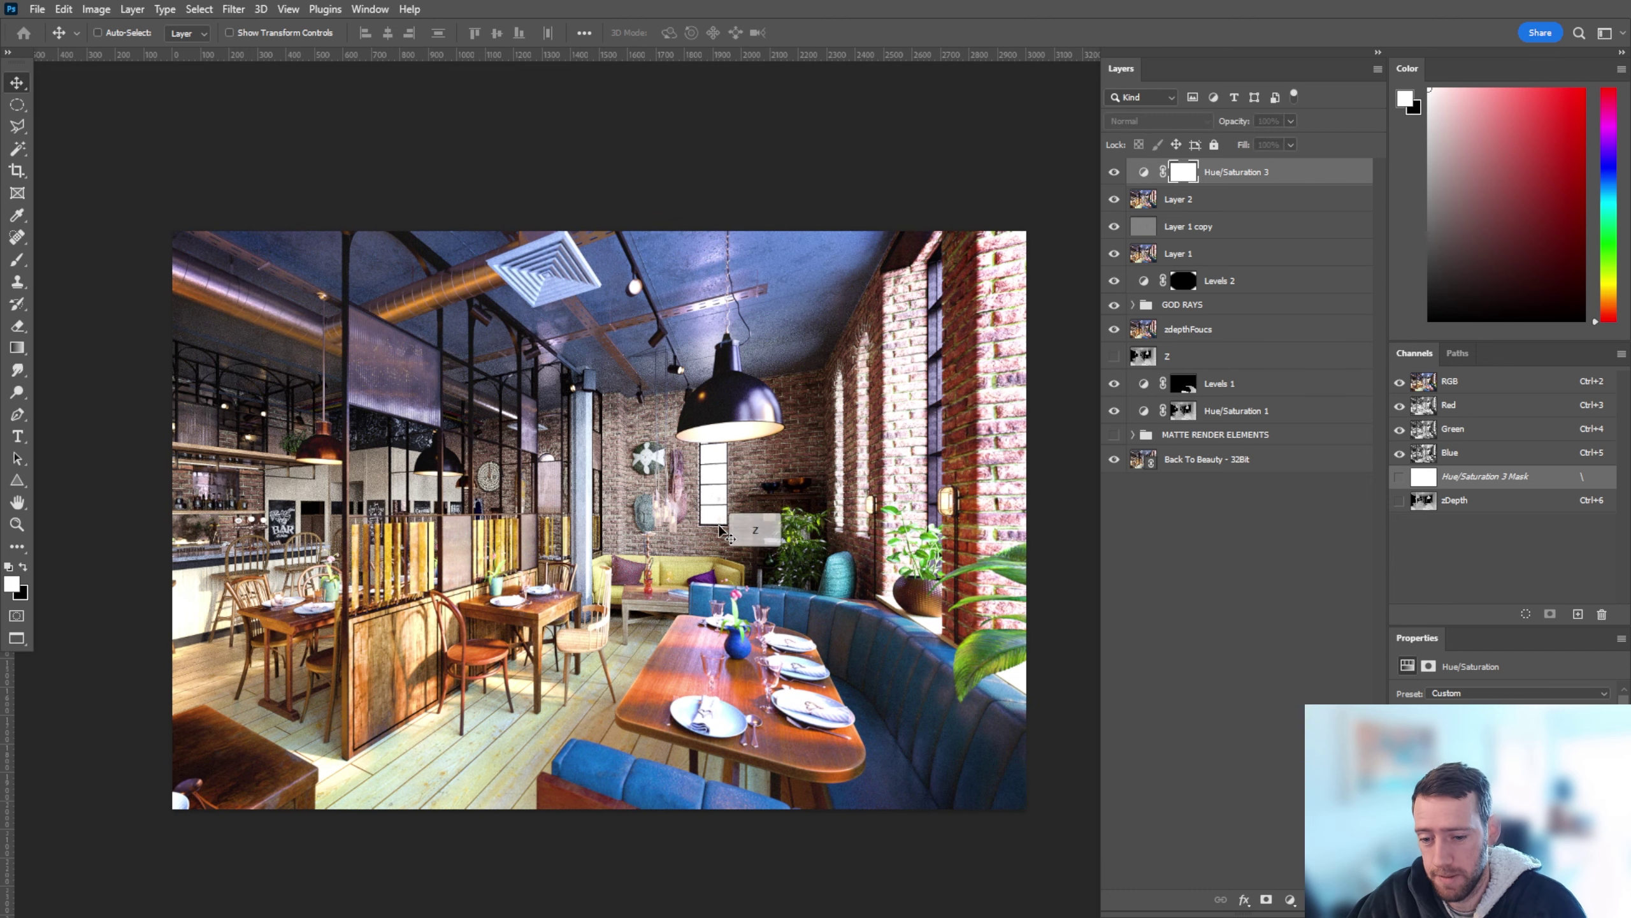
{"action": "key", "text": "z"}
{"action": "left_click_drag", "start_coordinate": [711, 541], "coordinate": [715, 545]}
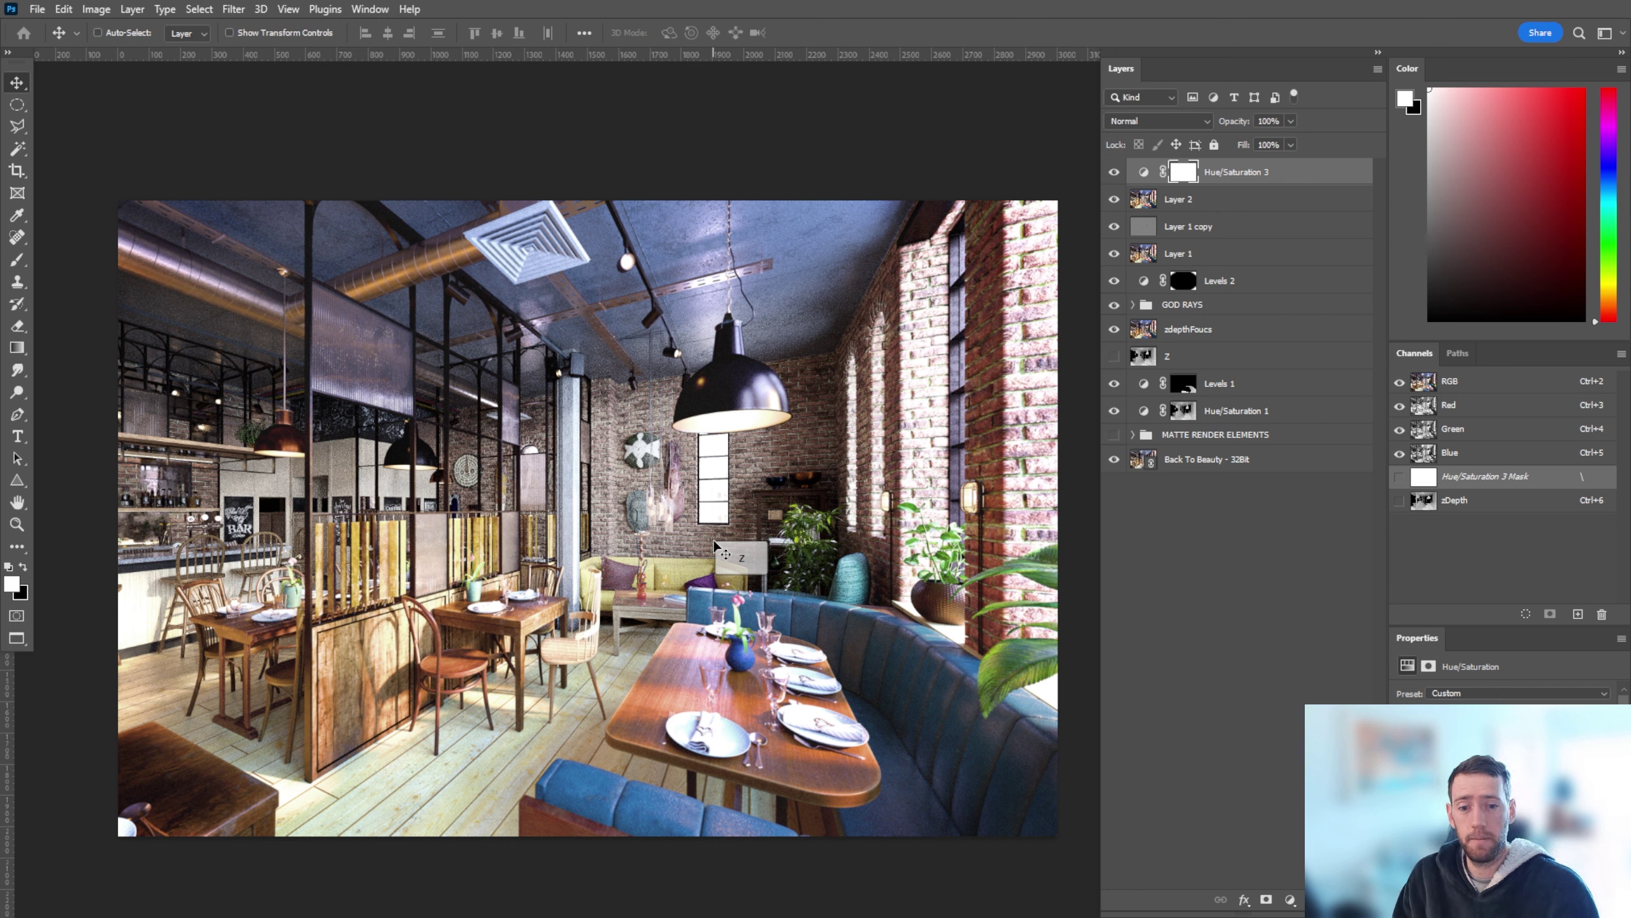
{"action": "left_click_drag", "start_coordinate": [715, 545], "coordinate": [1197, 473]}
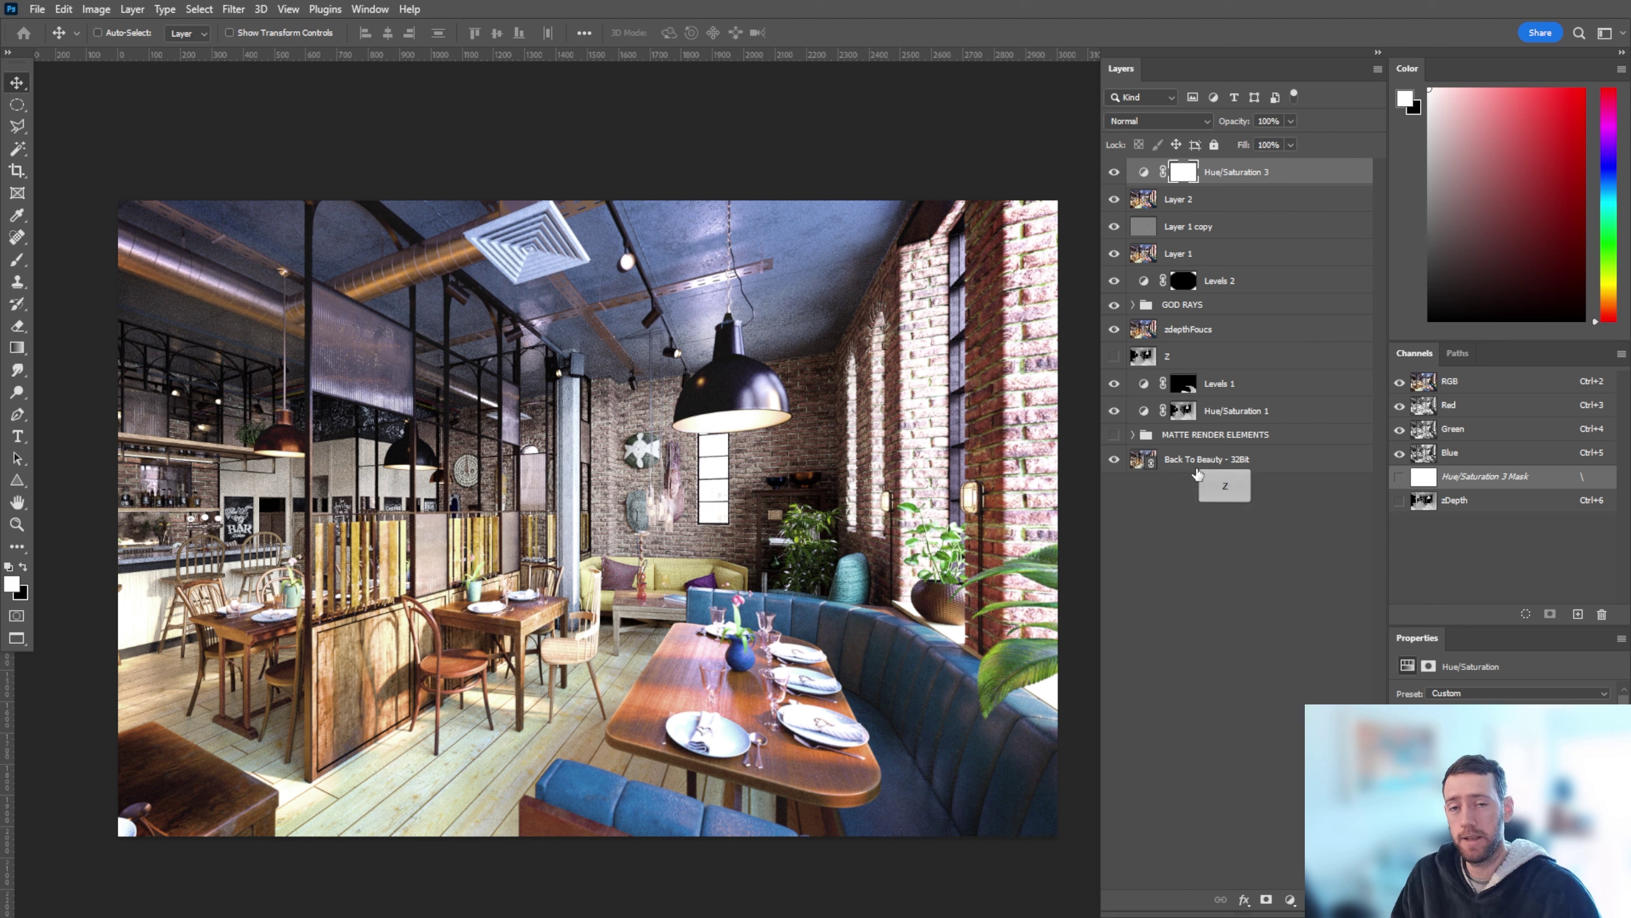